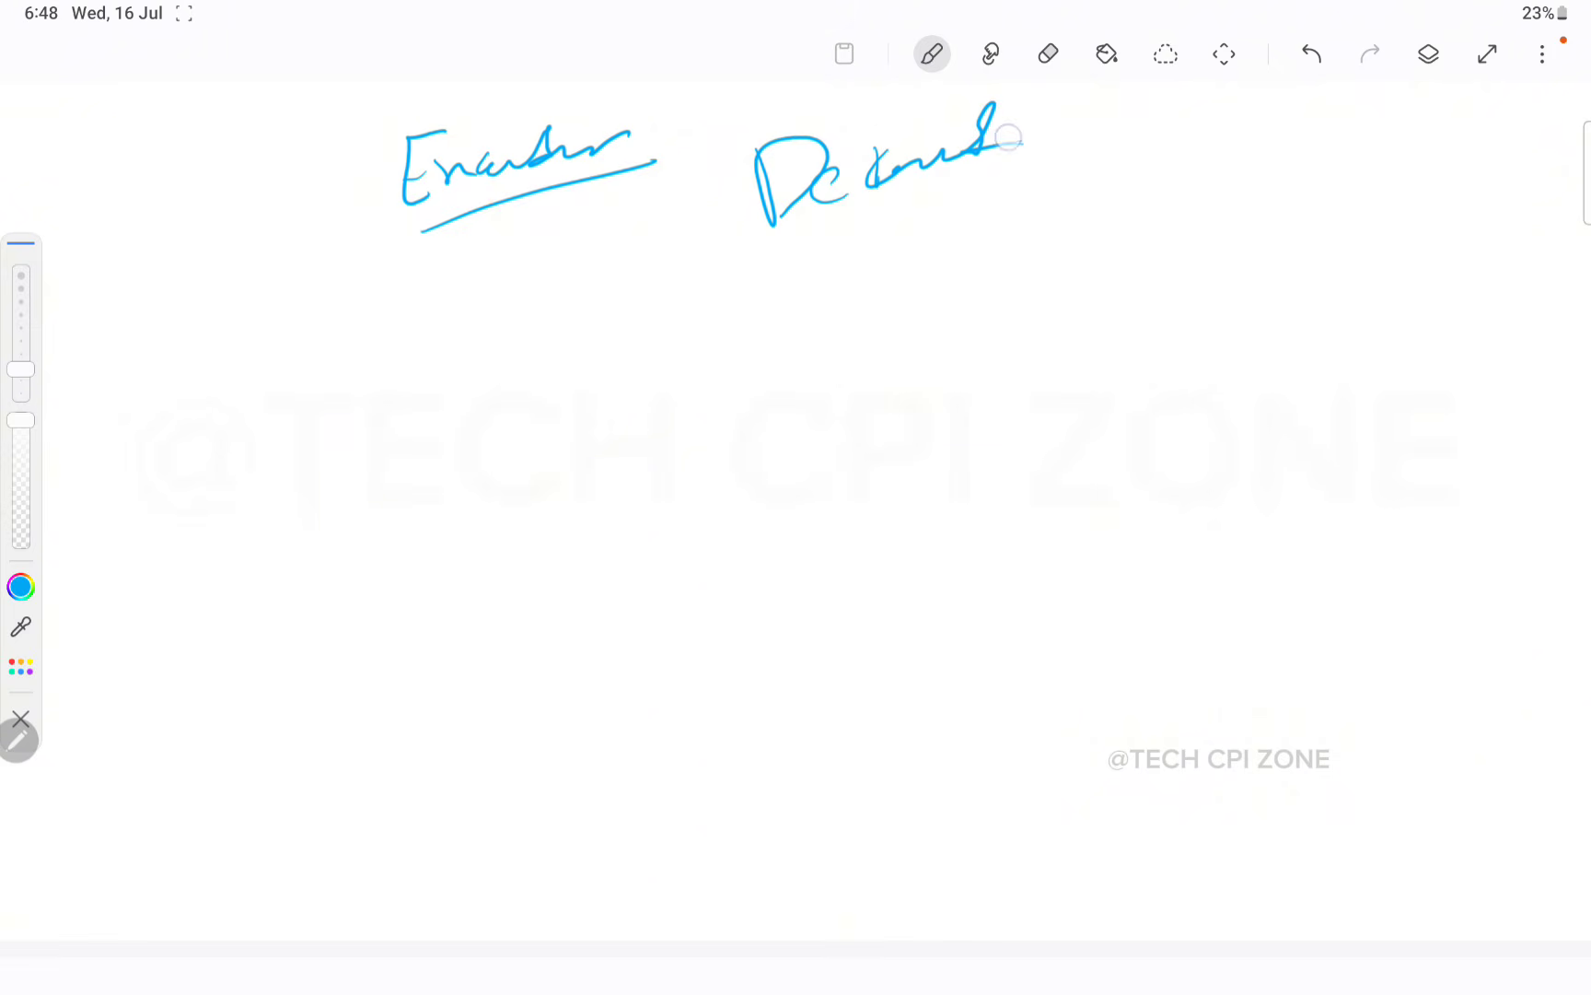
- Underline the second heading, "Decoder", and handwrite "Readable Format to No Readable" under "Encoder" below a downward arrow
{"action": "left_click_drag", "start_coordinate": [737, 249], "coordinate": [1089, 187]}
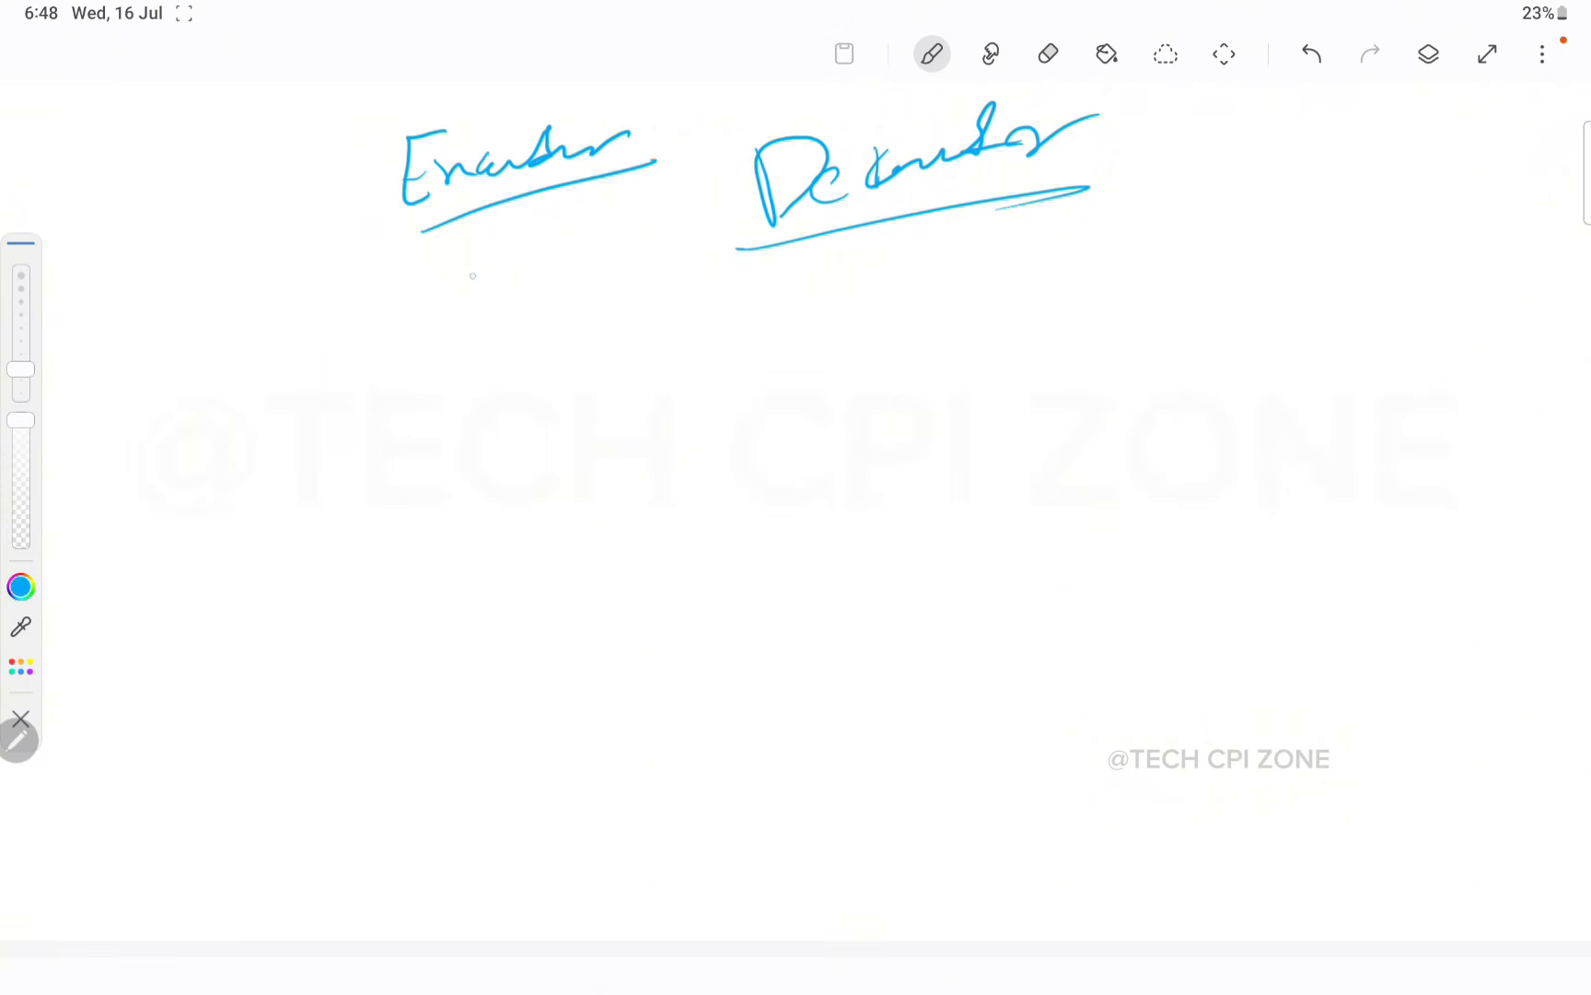
{"action": "mouse_move", "coordinate": [475, 255]}
{"action": "left_mouse_down"}
{"action": "mouse_move", "coordinate": [455, 396]}
{"action": "mouse_move", "coordinate": [507, 365]}
{"action": "left_mouse_up"}
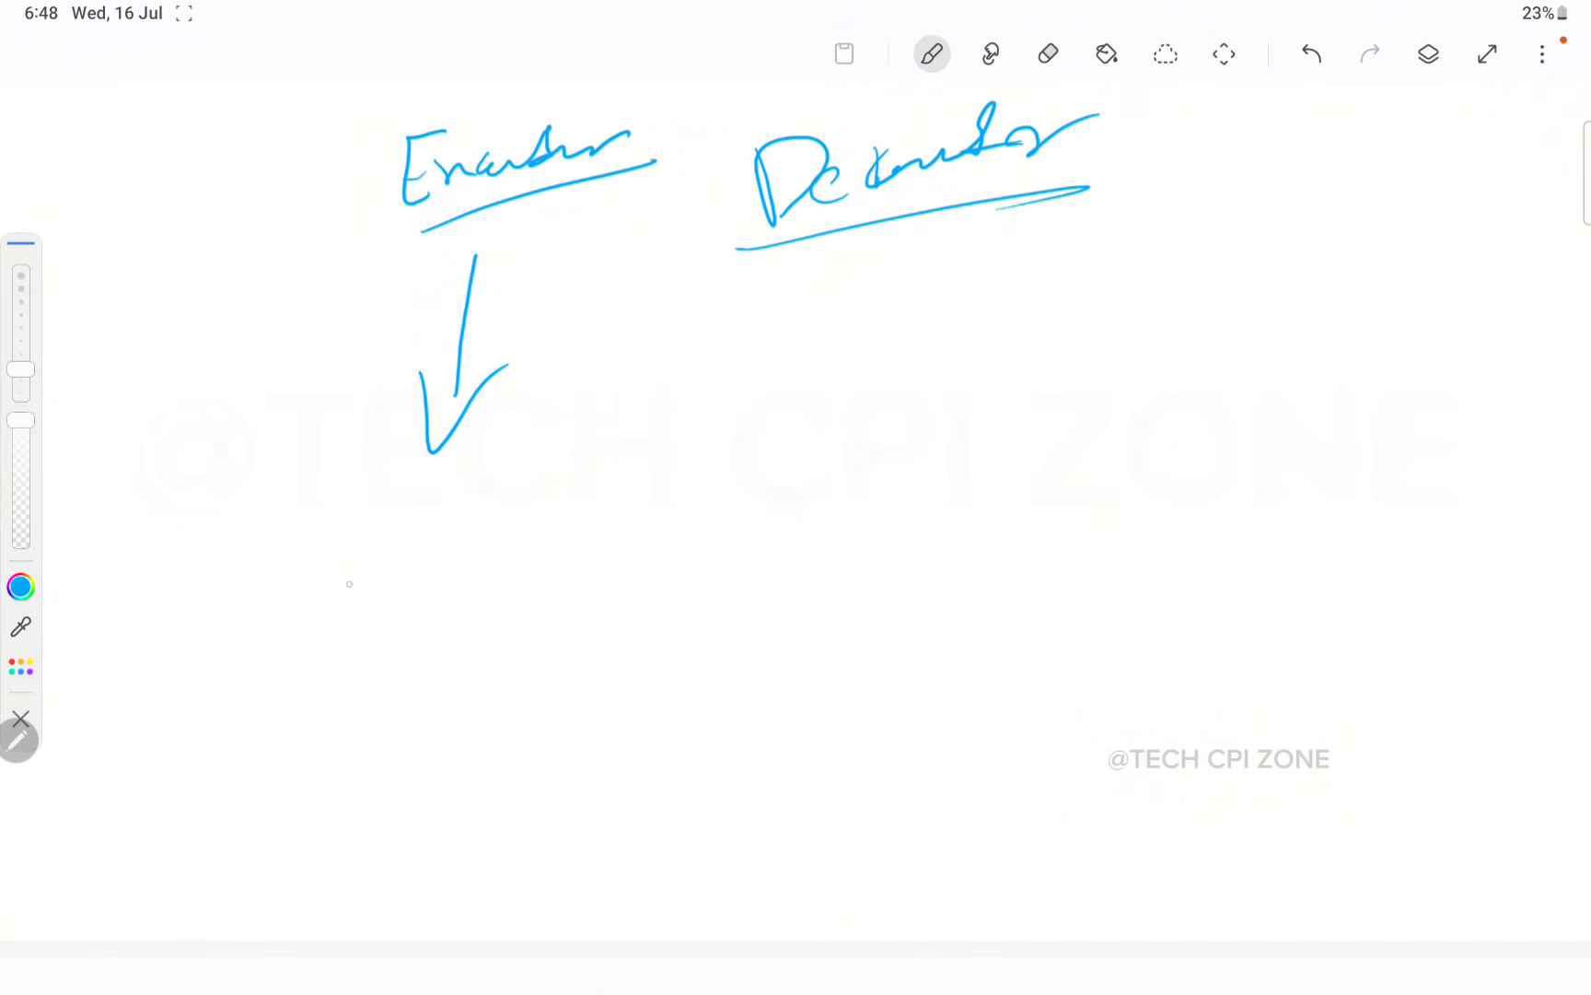
{"action": "mouse_move", "coordinate": [341, 545]}
{"action": "left_mouse_down"}
{"action": "mouse_move", "coordinate": [361, 579]}
{"action": "mouse_move", "coordinate": [411, 576]}
{"action": "mouse_move", "coordinate": [479, 527]}
{"action": "left_mouse_up"}
{"action": "mouse_move", "coordinate": [540, 481]}
{"action": "left_mouse_down"}
{"action": "mouse_move", "coordinate": [533, 514]}
{"action": "mouse_move", "coordinate": [664, 416]}
{"action": "mouse_move", "coordinate": [691, 454]}
{"action": "mouse_move", "coordinate": [709, 450]}
{"action": "left_mouse_up"}
{"action": "mouse_move", "coordinate": [497, 604]}
{"action": "left_mouse_down"}
{"action": "mouse_move", "coordinate": [473, 700]}
{"action": "mouse_move", "coordinate": [608, 588]}
{"action": "left_mouse_up"}
{"action": "left_click_drag", "start_coordinate": [586, 582], "coordinate": [681, 517]}
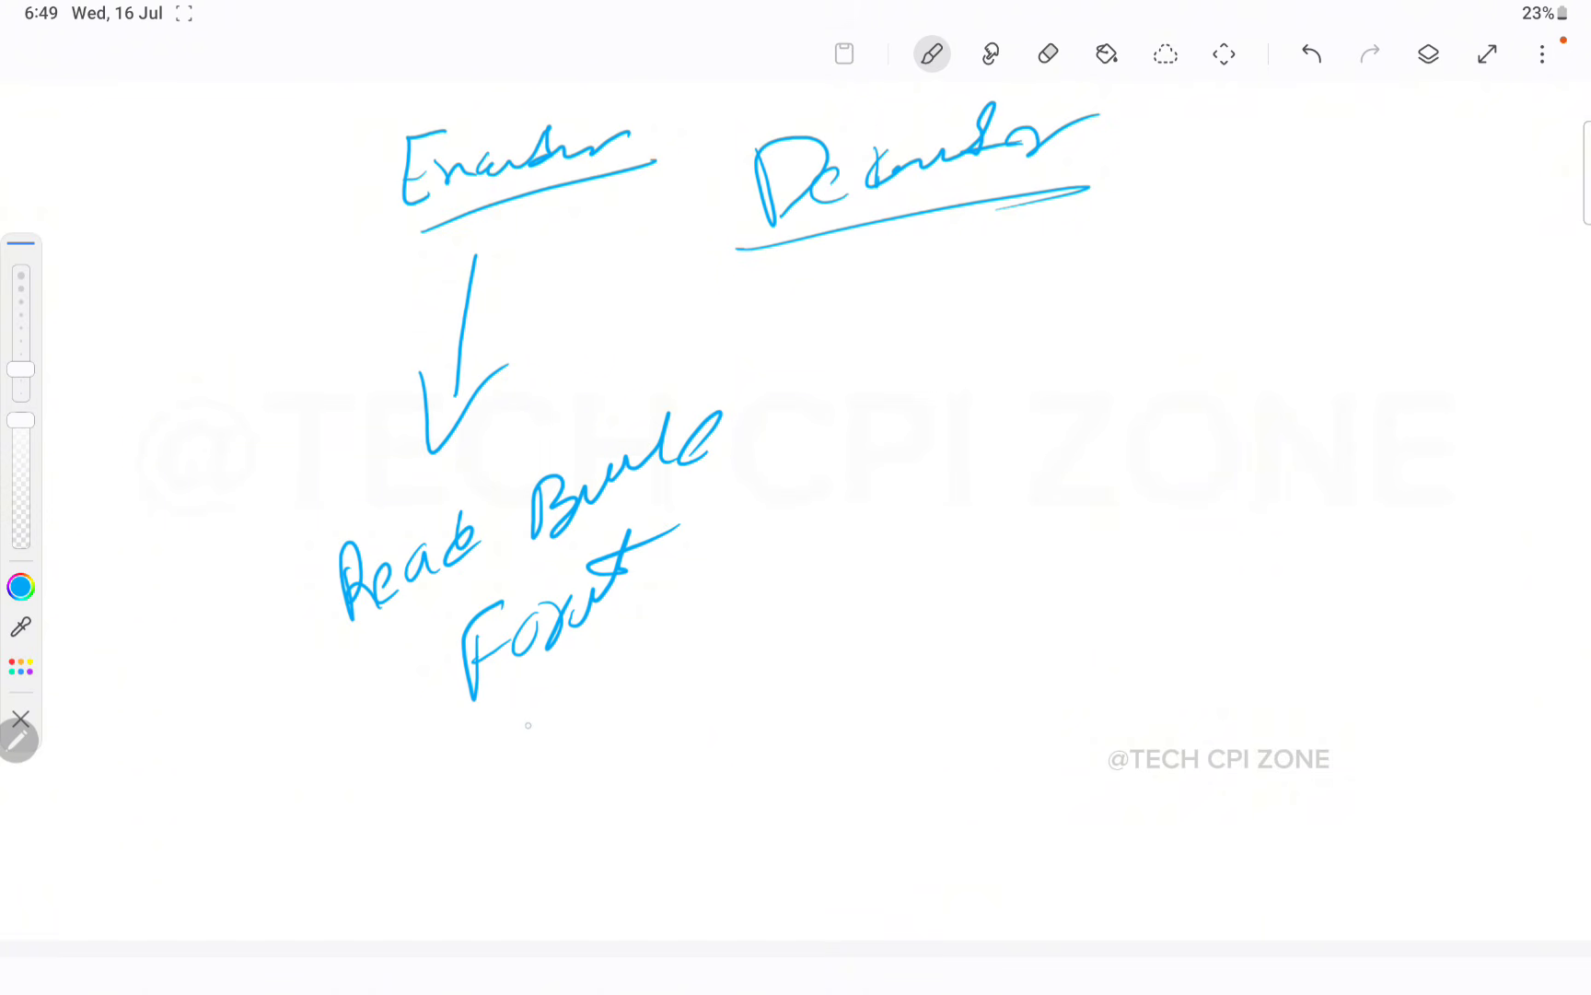
{"action": "mouse_move", "coordinate": [538, 686]}
{"action": "left_mouse_down"}
{"action": "mouse_move", "coordinate": [552, 746]}
{"action": "mouse_move", "coordinate": [593, 682]}
{"action": "left_mouse_up"}
{"action": "mouse_move", "coordinate": [501, 827]}
{"action": "left_mouse_down"}
{"action": "mouse_move", "coordinate": [649, 778]}
{"action": "mouse_move", "coordinate": [672, 793]}
{"action": "mouse_move", "coordinate": [734, 711]}
{"action": "mouse_move", "coordinate": [737, 727]}
{"action": "mouse_move", "coordinate": [769, 728]}
{"action": "mouse_move", "coordinate": [866, 686]}
{"action": "left_mouse_up"}
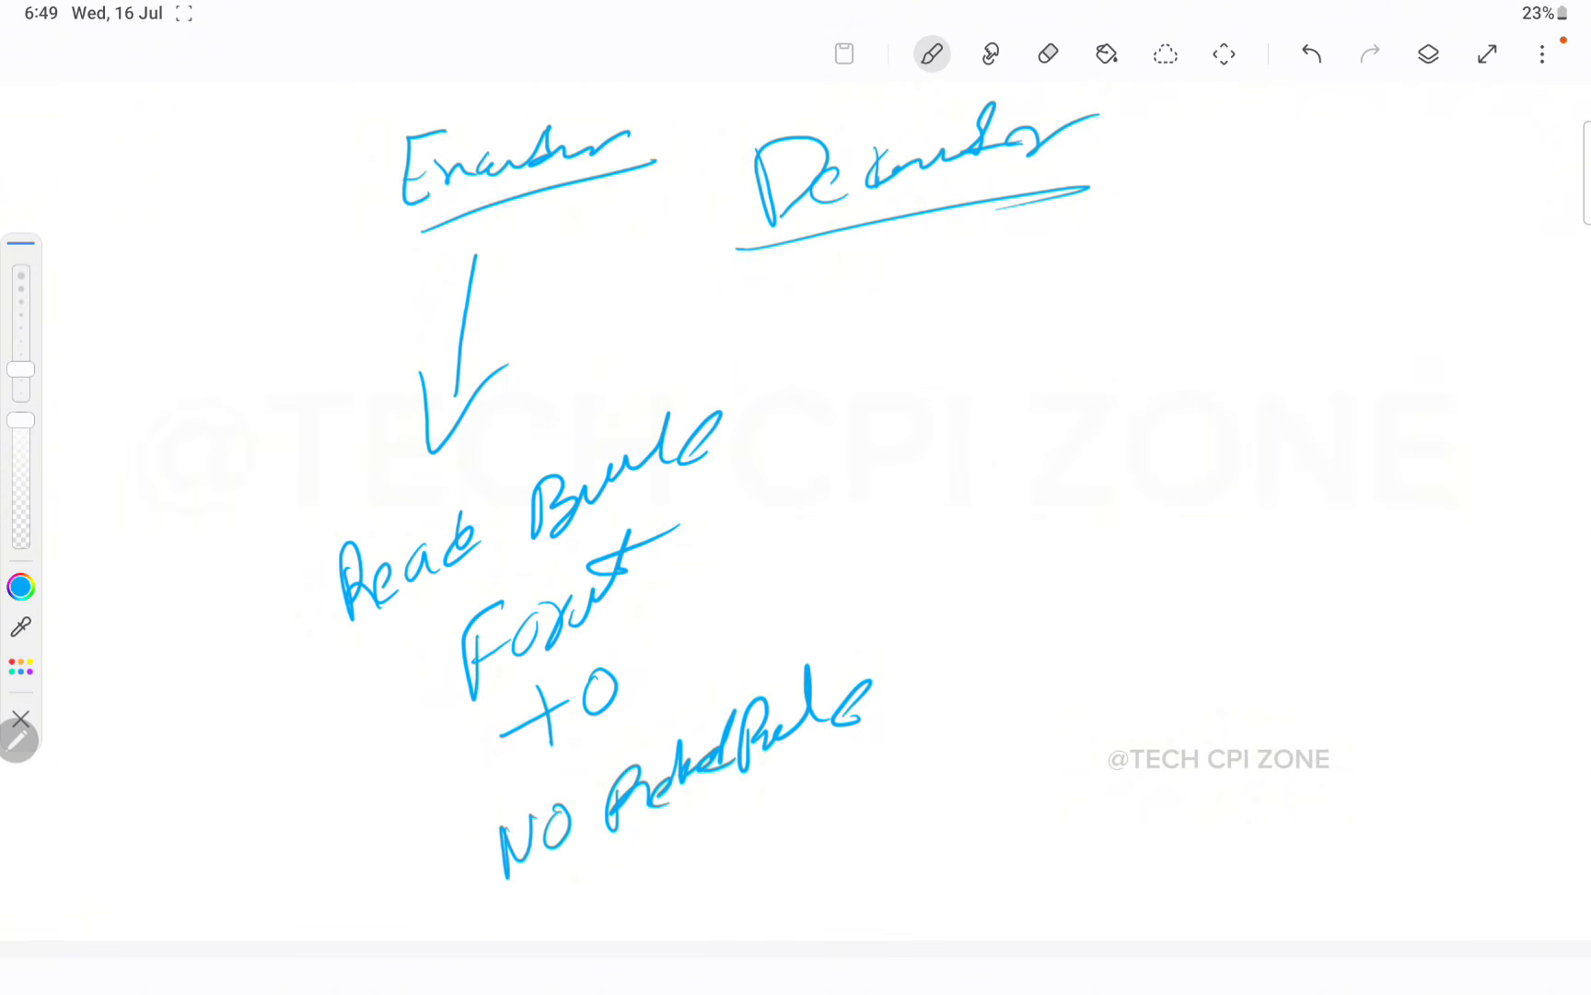
- Handwrite "No Readable to Readable Format" under "Decoder" and link it to the heading with a small downward arrow
{"action": "mouse_move", "coordinate": [895, 426]}
{"action": "left_mouse_down"}
{"action": "mouse_move", "coordinate": [928, 369]}
{"action": "mouse_move", "coordinate": [1023, 350]}
{"action": "mouse_move", "coordinate": [1071, 362]}
{"action": "mouse_move", "coordinate": [1197, 314]}
{"action": "mouse_move", "coordinate": [1240, 345]}
{"action": "mouse_move", "coordinate": [1270, 329]}
{"action": "left_mouse_up"}
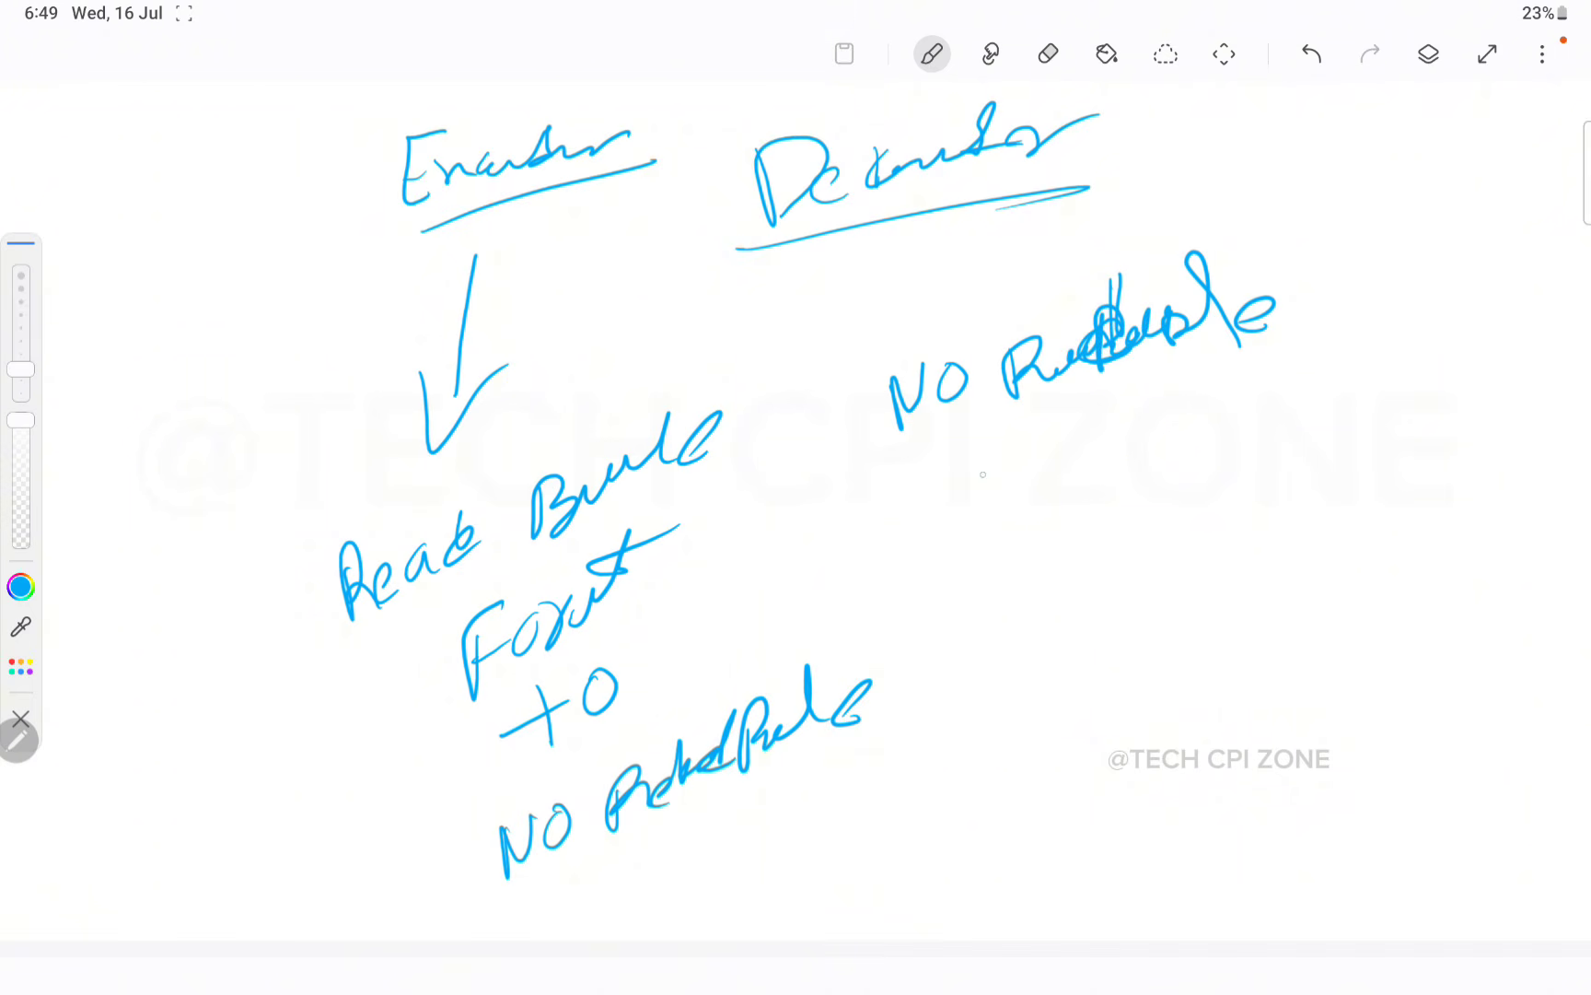
{"action": "left_click_drag", "start_coordinate": [1043, 441], "coordinate": [1036, 516]}
{"action": "mouse_move", "coordinate": [1004, 466]}
{"action": "left_mouse_down"}
{"action": "mouse_move", "coordinate": [1099, 423]}
{"action": "mouse_move", "coordinate": [1114, 438]}
{"action": "left_mouse_up"}
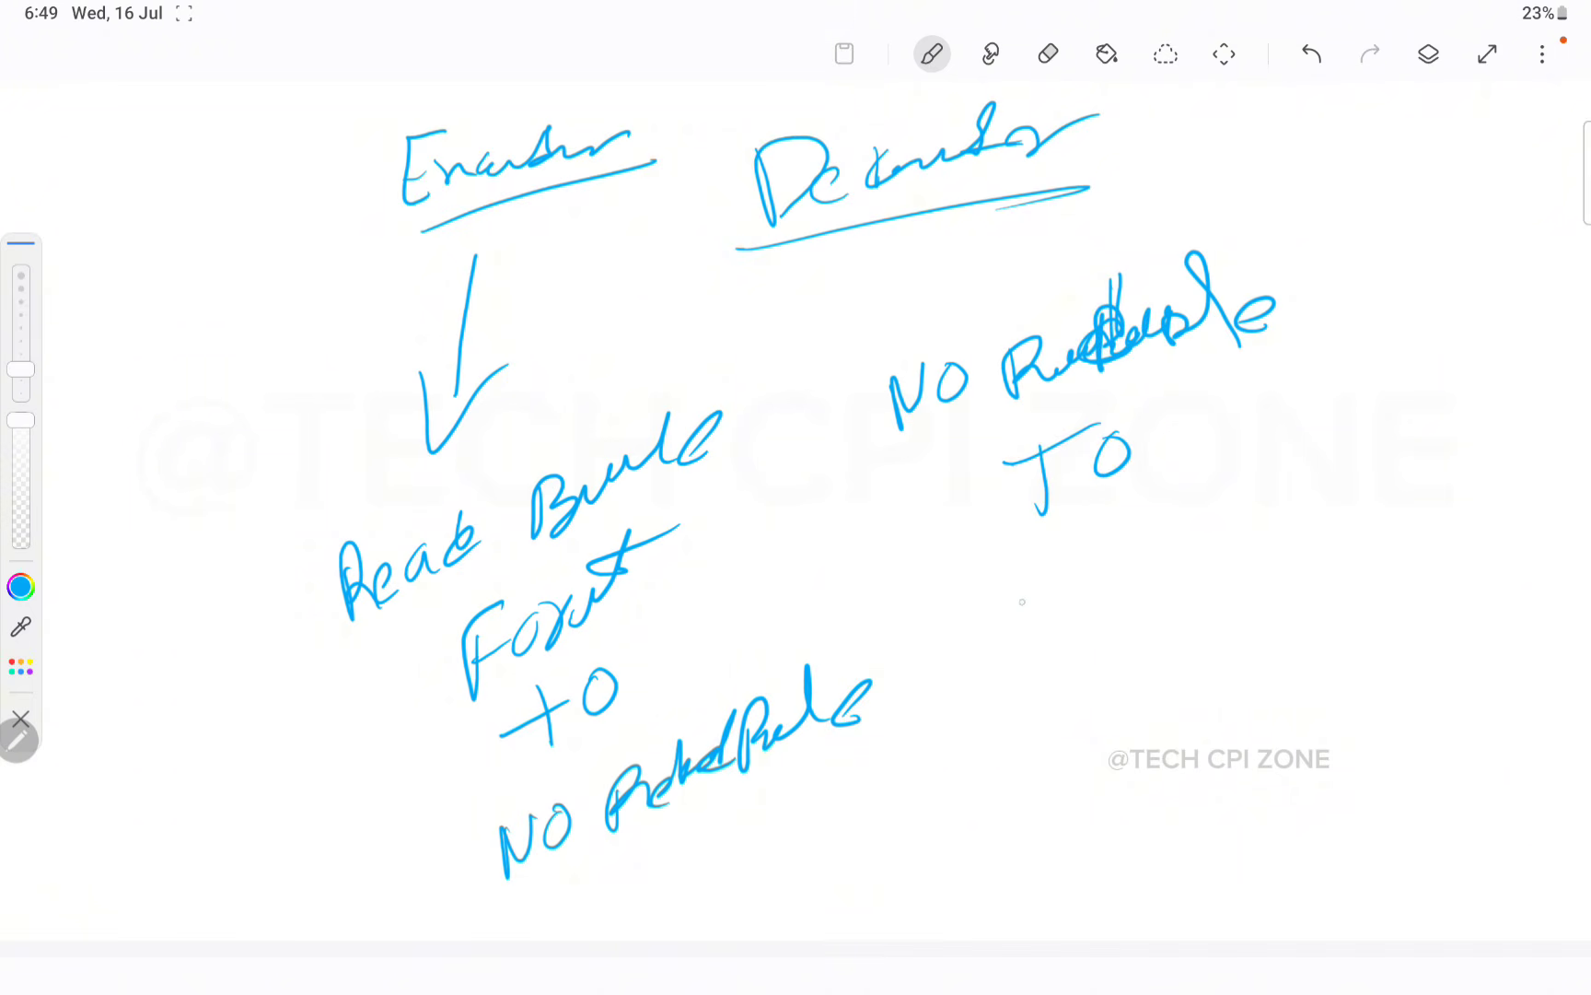
{"action": "mouse_move", "coordinate": [1022, 602]}
{"action": "left_mouse_down"}
{"action": "mouse_move", "coordinate": [1005, 665]}
{"action": "mouse_move", "coordinate": [1049, 622]}
{"action": "mouse_move", "coordinate": [1122, 593]}
{"action": "left_mouse_up"}
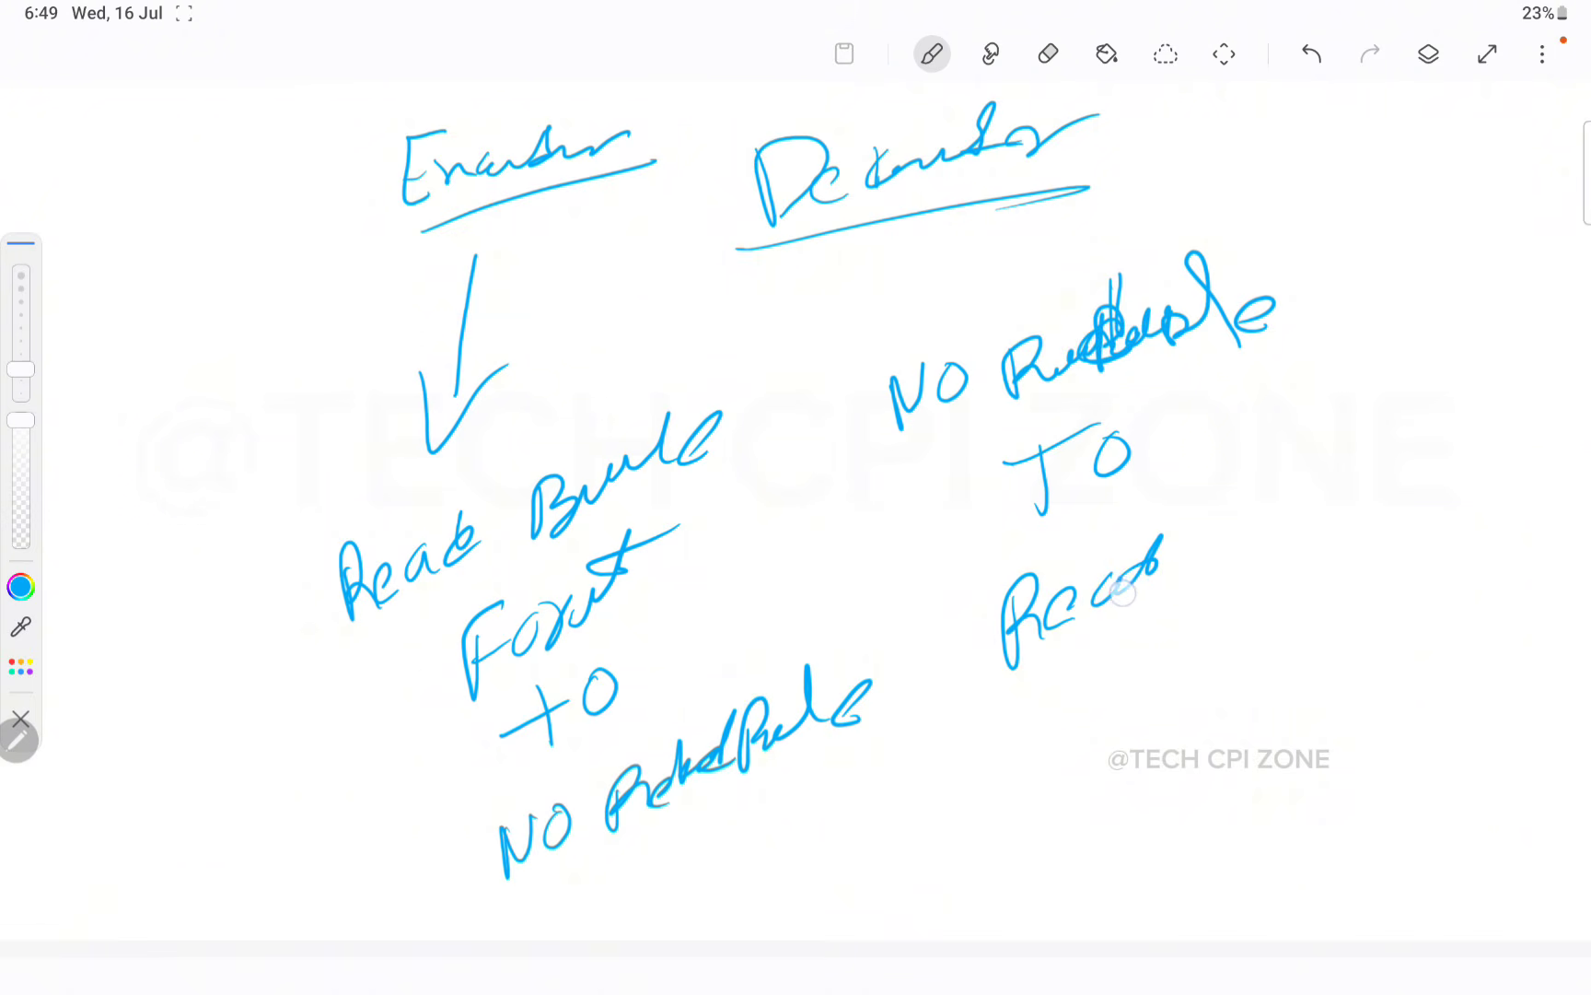
{"action": "mouse_move", "coordinate": [1221, 541]}
{"action": "left_mouse_down"}
{"action": "mouse_move", "coordinate": [1268, 558]}
{"action": "mouse_move", "coordinate": [1366, 546]}
{"action": "left_mouse_up"}
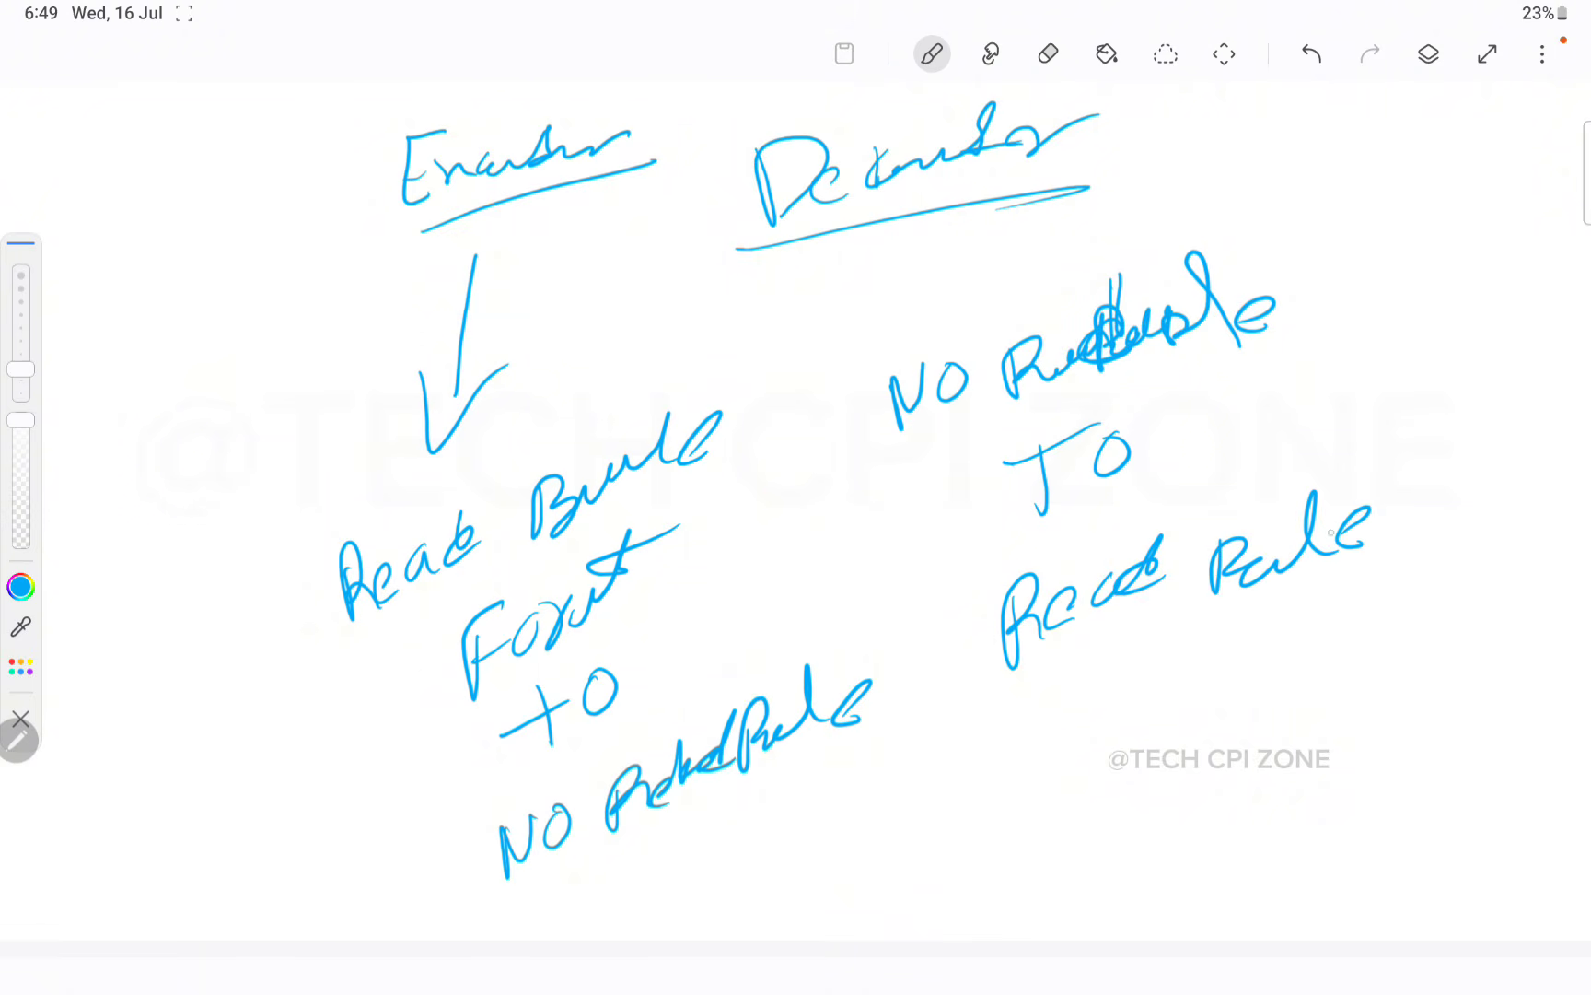
{"action": "mouse_move", "coordinate": [1141, 691]}
{"action": "left_mouse_down"}
{"action": "mouse_move", "coordinate": [1139, 748]}
{"action": "mouse_move", "coordinate": [1329, 628]}
{"action": "left_mouse_up"}
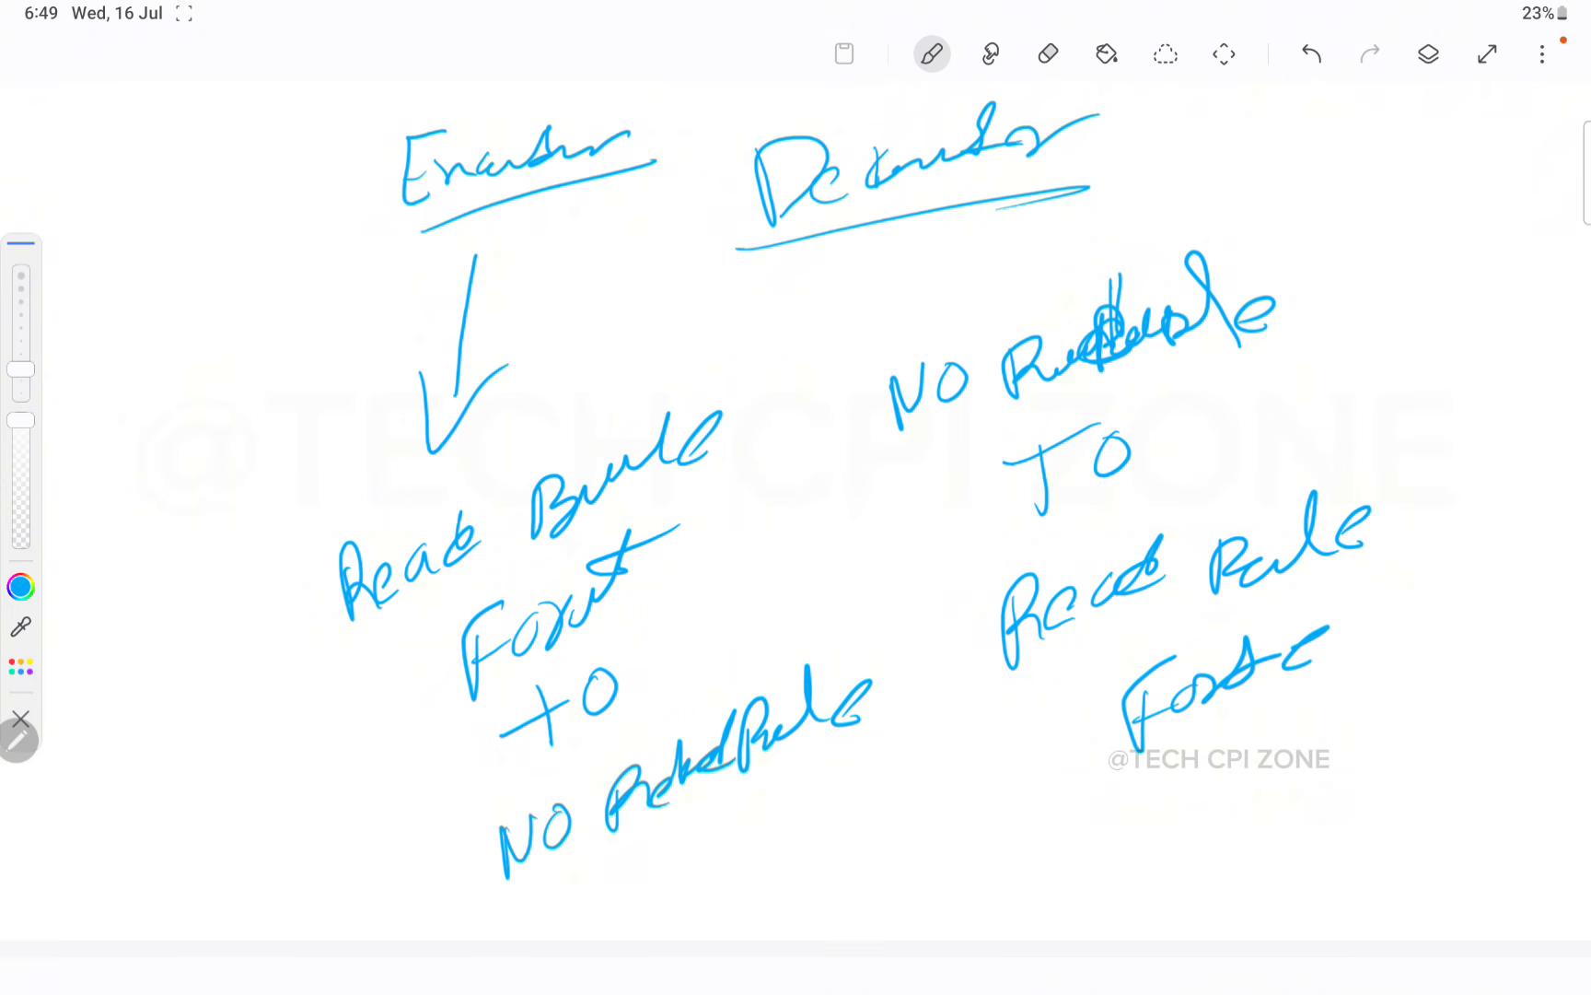
{"action": "mouse_move", "coordinate": [910, 241]}
{"action": "left_mouse_down"}
{"action": "mouse_move", "coordinate": [936, 338]}
{"action": "mouse_move", "coordinate": [987, 277]}
{"action": "left_mouse_up"}
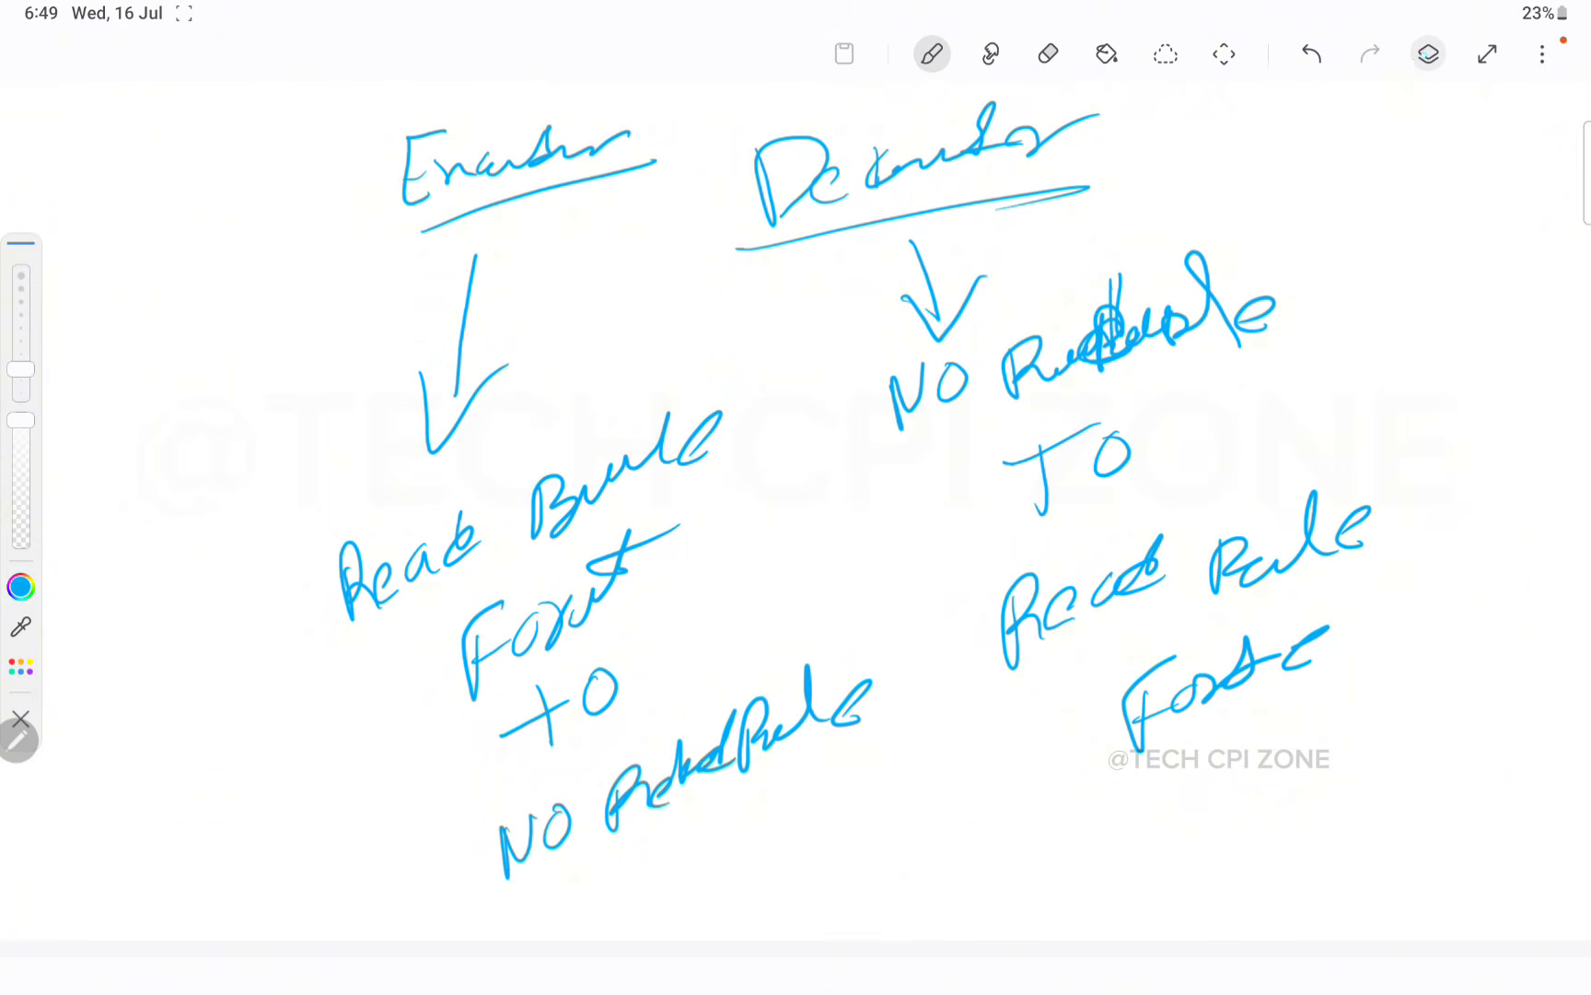
- Add a new layer and hide the layer holding the Encoder and Decoder notes
{"action": "left_click", "coordinate": [1429, 53]}
{"action": "left_click", "coordinate": [1429, 133]}
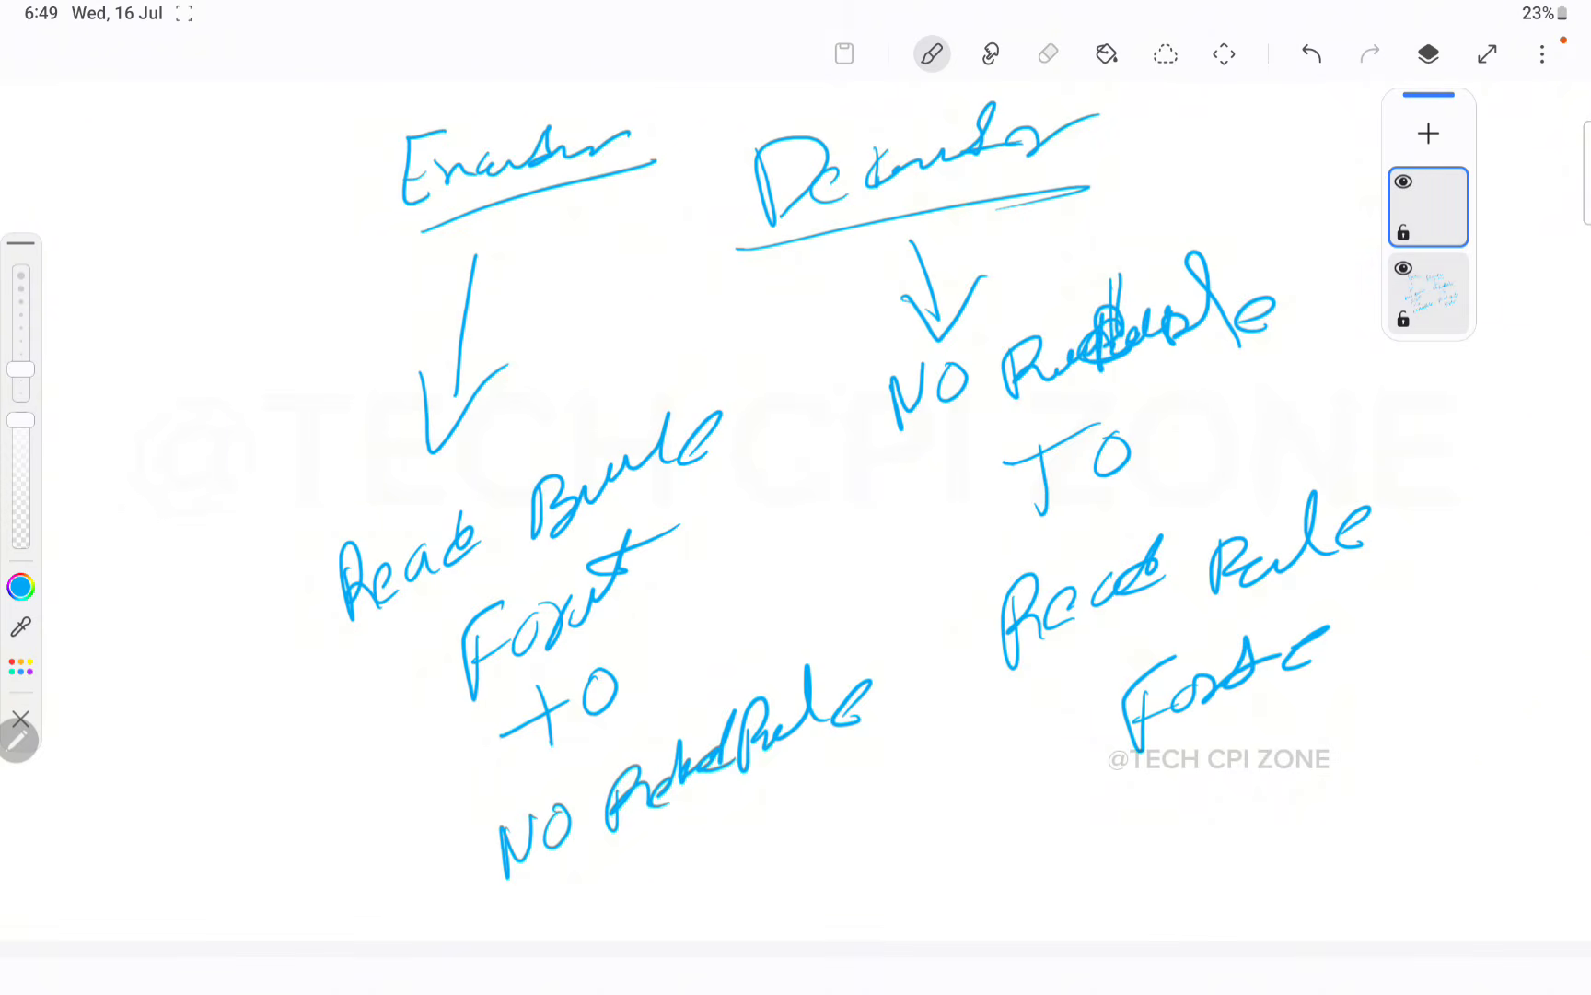
{"action": "left_click", "coordinate": [1404, 268]}
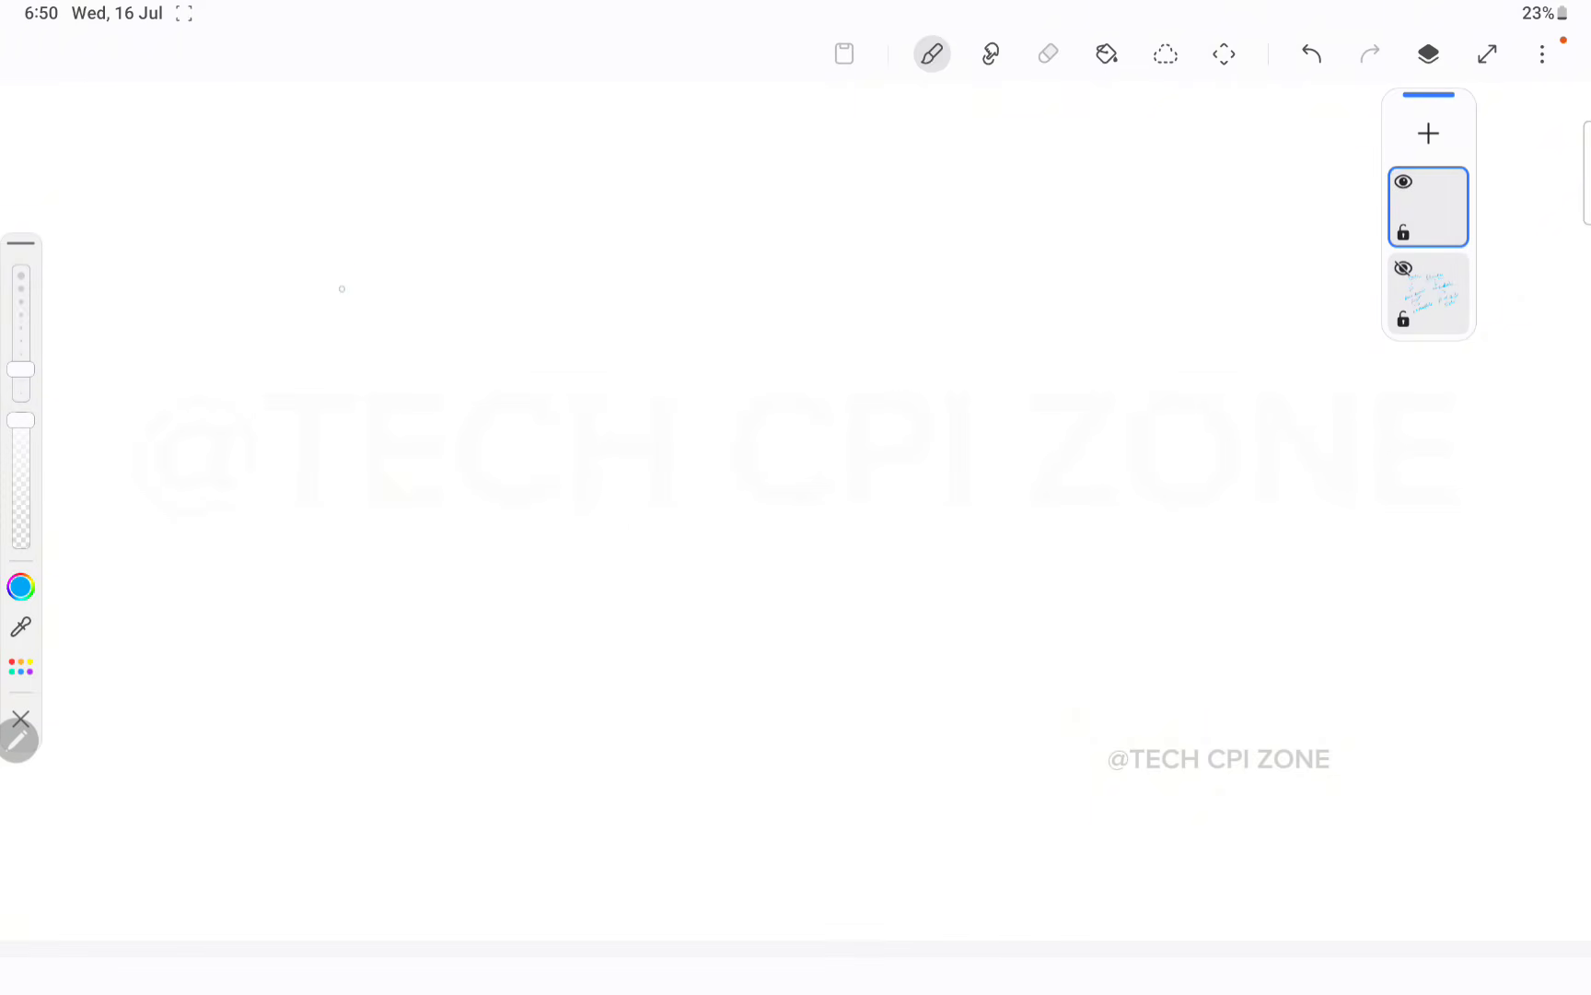
- Handwrite "SAP CPI" in spaced capital letters near the top of the blank canvas
{"action": "mouse_move", "coordinate": [353, 272]}
{"action": "left_mouse_down"}
{"action": "mouse_move", "coordinate": [329, 281]}
{"action": "mouse_move", "coordinate": [324, 329]}
{"action": "mouse_move", "coordinate": [411, 324]}
{"action": "mouse_move", "coordinate": [407, 300]}
{"action": "left_mouse_up"}
{"action": "mouse_move", "coordinate": [442, 269]}
{"action": "left_mouse_down"}
{"action": "mouse_move", "coordinate": [454, 315]}
{"action": "mouse_move", "coordinate": [440, 277]}
{"action": "left_mouse_up"}
{"action": "mouse_move", "coordinate": [577, 244]}
{"action": "left_mouse_down"}
{"action": "mouse_move", "coordinate": [575, 298]}
{"action": "mouse_move", "coordinate": [636, 230]}
{"action": "mouse_move", "coordinate": [617, 275]}
{"action": "left_mouse_up"}
{"action": "mouse_move", "coordinate": [692, 226]}
{"action": "left_mouse_down"}
{"action": "mouse_move", "coordinate": [709, 290]}
{"action": "mouse_move", "coordinate": [734, 210]}
{"action": "left_mouse_up"}
{"action": "left_click_drag", "start_coordinate": [691, 297], "coordinate": [741, 274]}
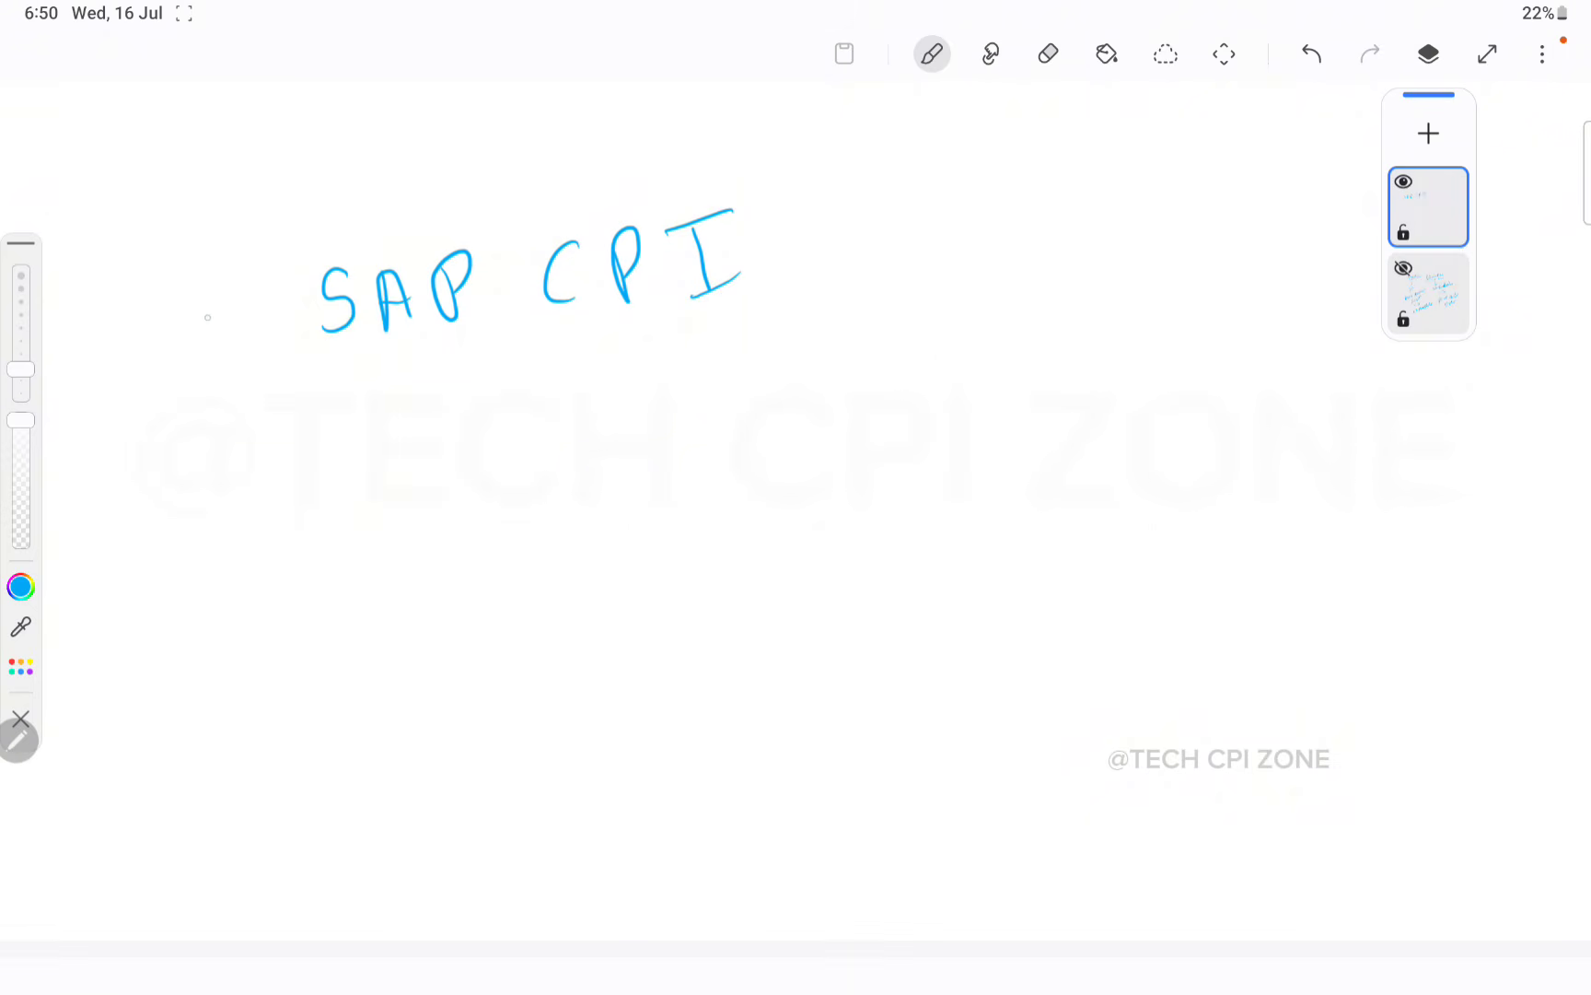
- Label "SAP CPI" as "Normal Text" with an arrow pointing to it, and write "B6" to its right
{"action": "left_click_drag", "start_coordinate": [95, 331], "coordinate": [148, 290]}
{"action": "mouse_move", "coordinate": [115, 309]}
{"action": "left_mouse_down"}
{"action": "mouse_move", "coordinate": [136, 365]}
{"action": "mouse_move", "coordinate": [165, 324]}
{"action": "mouse_move", "coordinate": [189, 336]}
{"action": "left_mouse_up"}
{"action": "mouse_move", "coordinate": [195, 294]}
{"action": "left_mouse_down"}
{"action": "mouse_move", "coordinate": [171, 338]}
{"action": "mouse_move", "coordinate": [191, 333]}
{"action": "left_mouse_up"}
{"action": "left_click_drag", "start_coordinate": [184, 318], "coordinate": [238, 288]}
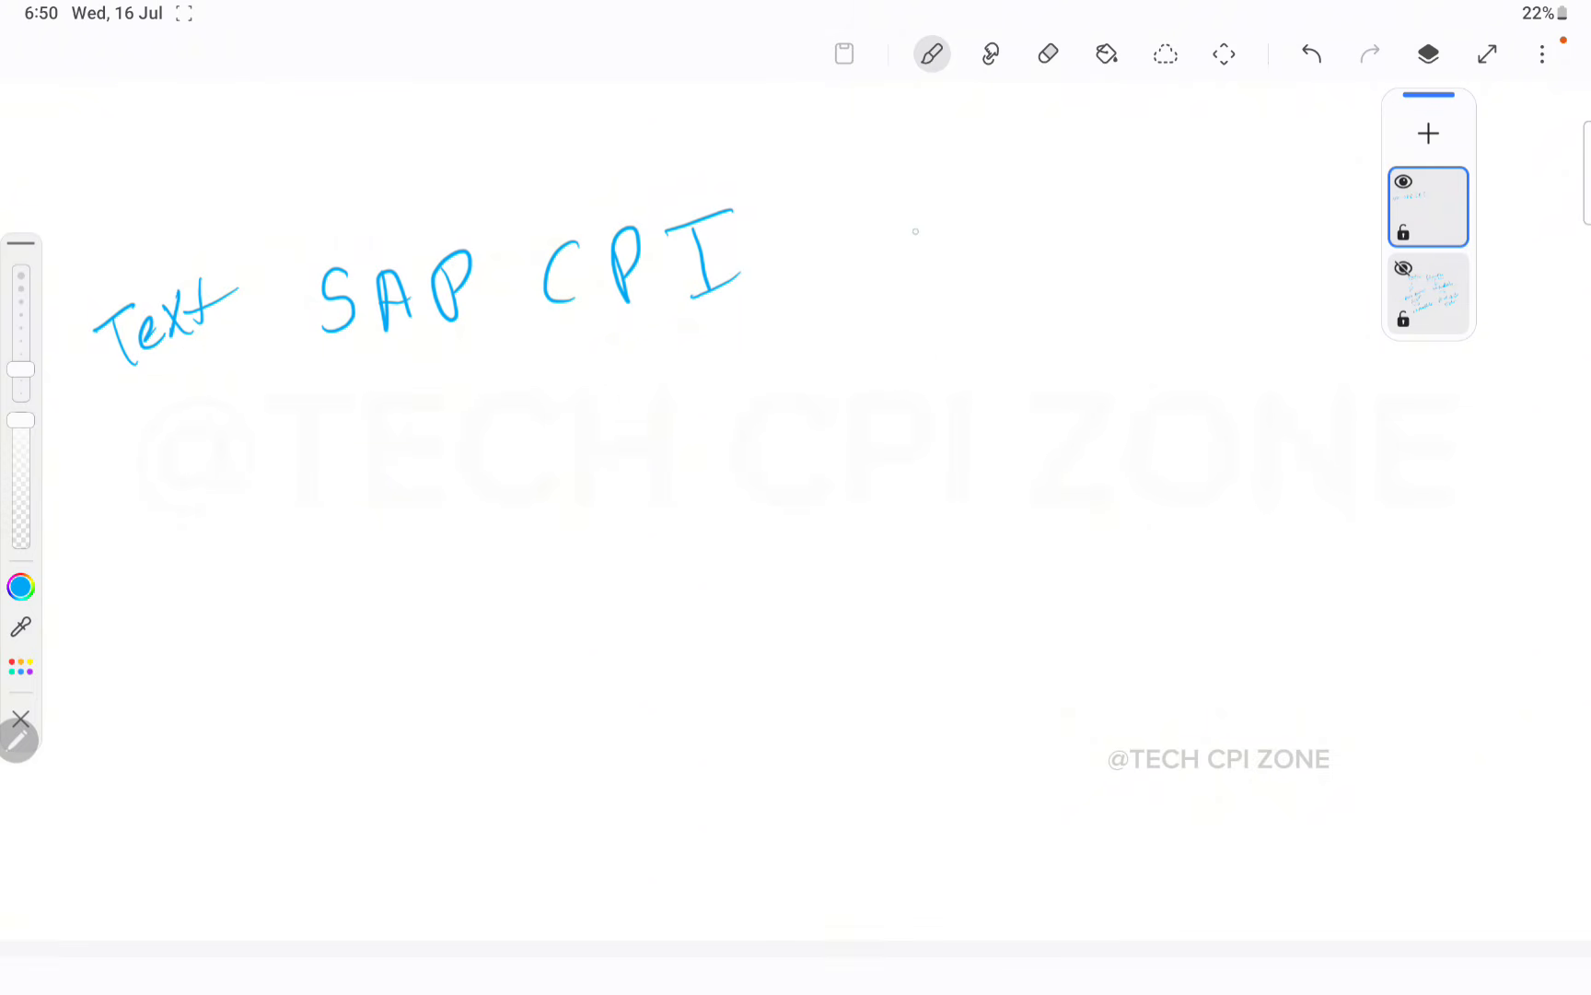
{"action": "left_click_drag", "start_coordinate": [901, 209], "coordinate": [908, 269]}
{"action": "mouse_move", "coordinate": [904, 210]}
{"action": "left_mouse_down"}
{"action": "mouse_move", "coordinate": [937, 235]}
{"action": "mouse_move", "coordinate": [914, 271]}
{"action": "left_mouse_up"}
{"action": "mouse_move", "coordinate": [984, 198]}
{"action": "left_mouse_down"}
{"action": "mouse_move", "coordinate": [986, 255]}
{"action": "mouse_move", "coordinate": [964, 247]}
{"action": "left_mouse_up"}
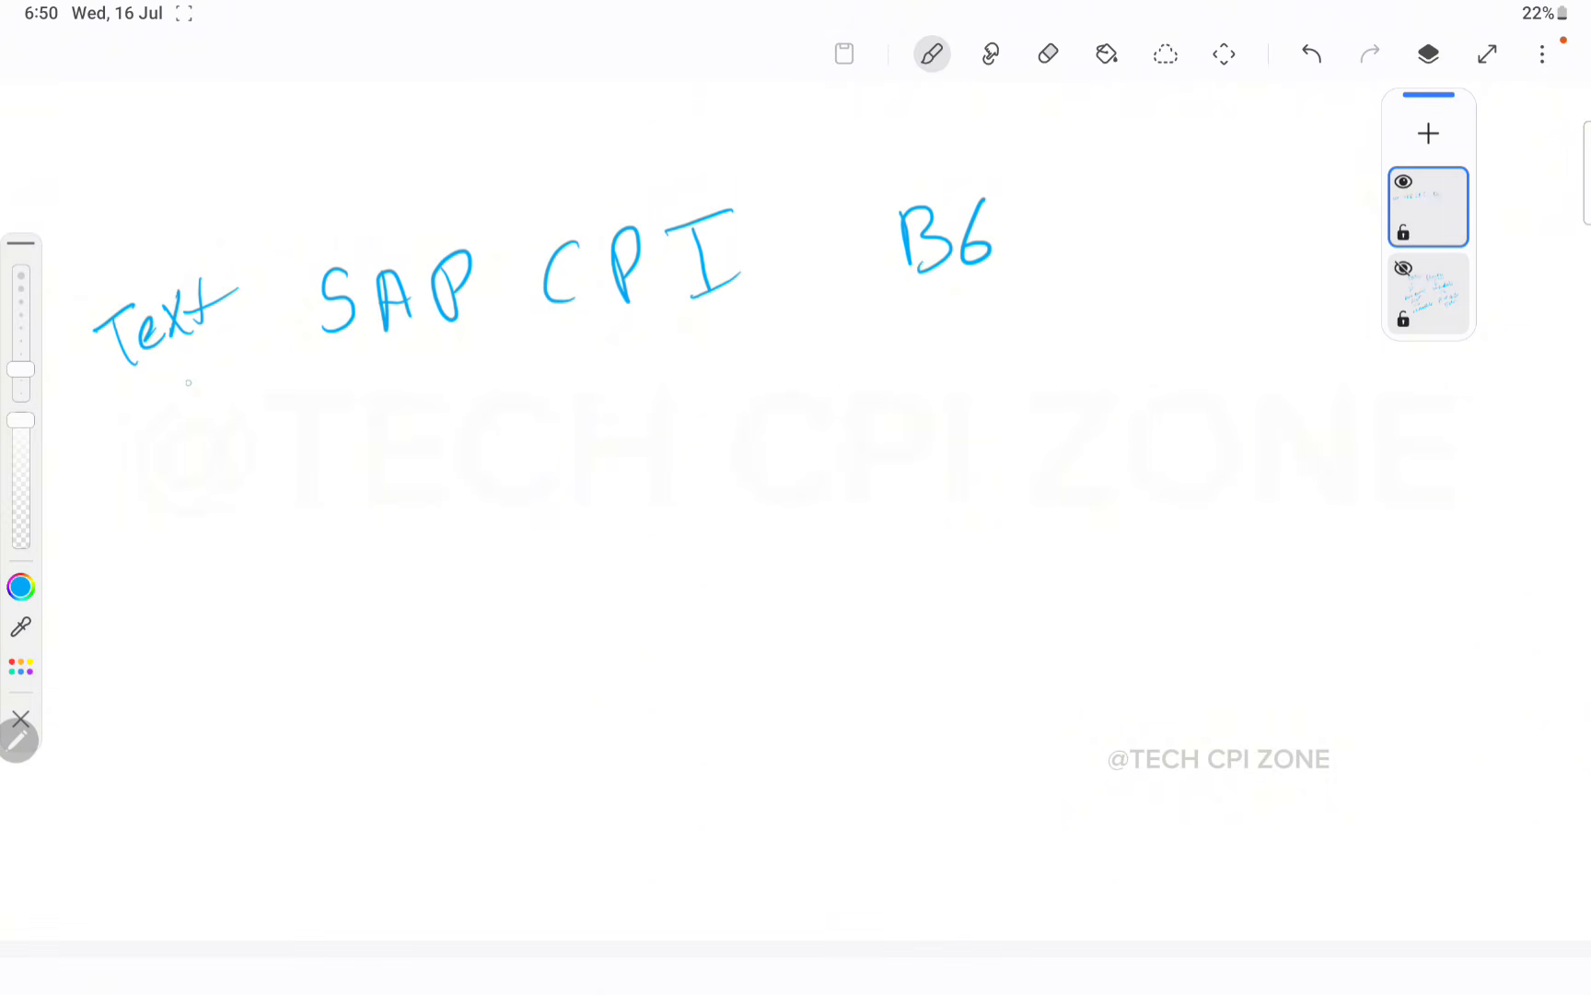
{"action": "mouse_move", "coordinate": [162, 217]}
{"action": "left_mouse_down"}
{"action": "mouse_move", "coordinate": [246, 233]}
{"action": "mouse_move", "coordinate": [304, 212]}
{"action": "mouse_move", "coordinate": [254, 262]}
{"action": "mouse_move", "coordinate": [282, 310]}
{"action": "left_mouse_up"}
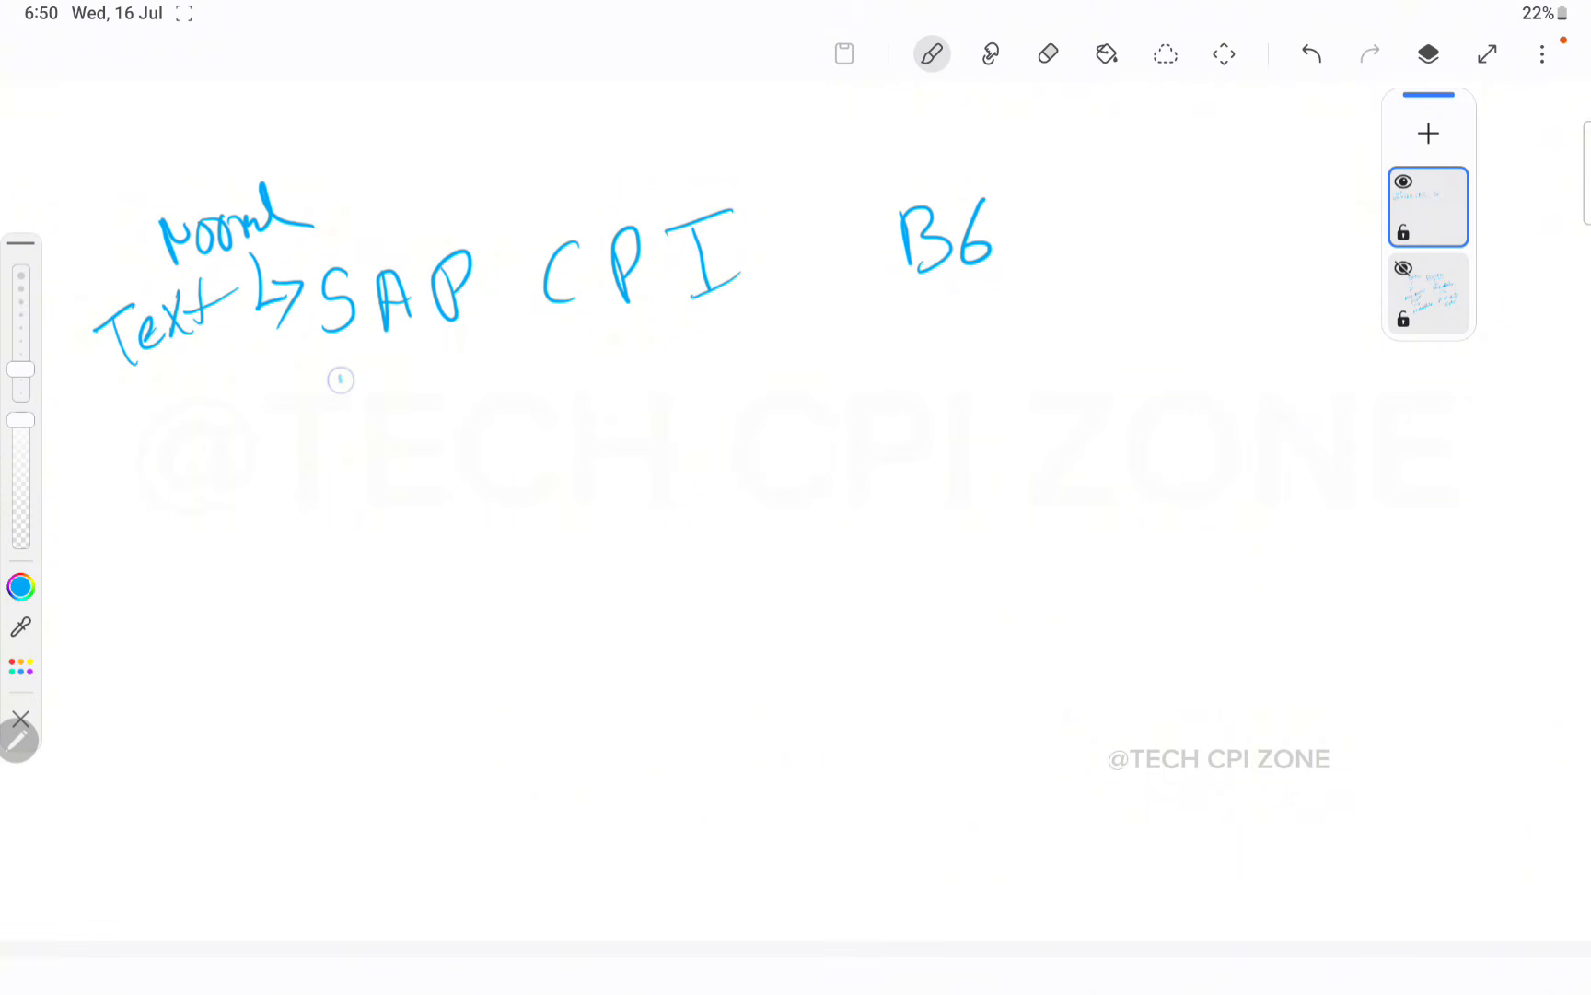
- Write the numbers 1, 5, 6, 4, 3, 2 beneath the letters of "SAP CPI", one per letter
{"action": "left_click_drag", "start_coordinate": [340, 375], "coordinate": [348, 420]}
{"action": "left_click_drag", "start_coordinate": [708, 337], "coordinate": [731, 366]}
{"action": "mouse_move", "coordinate": [622, 340]}
{"action": "left_mouse_down"}
{"action": "mouse_move", "coordinate": [648, 356]}
{"action": "mouse_move", "coordinate": [620, 376]}
{"action": "left_mouse_up"}
{"action": "left_click_drag", "start_coordinate": [544, 333], "coordinate": [567, 365]}
{"action": "left_click_drag", "start_coordinate": [558, 339], "coordinate": [566, 388]}
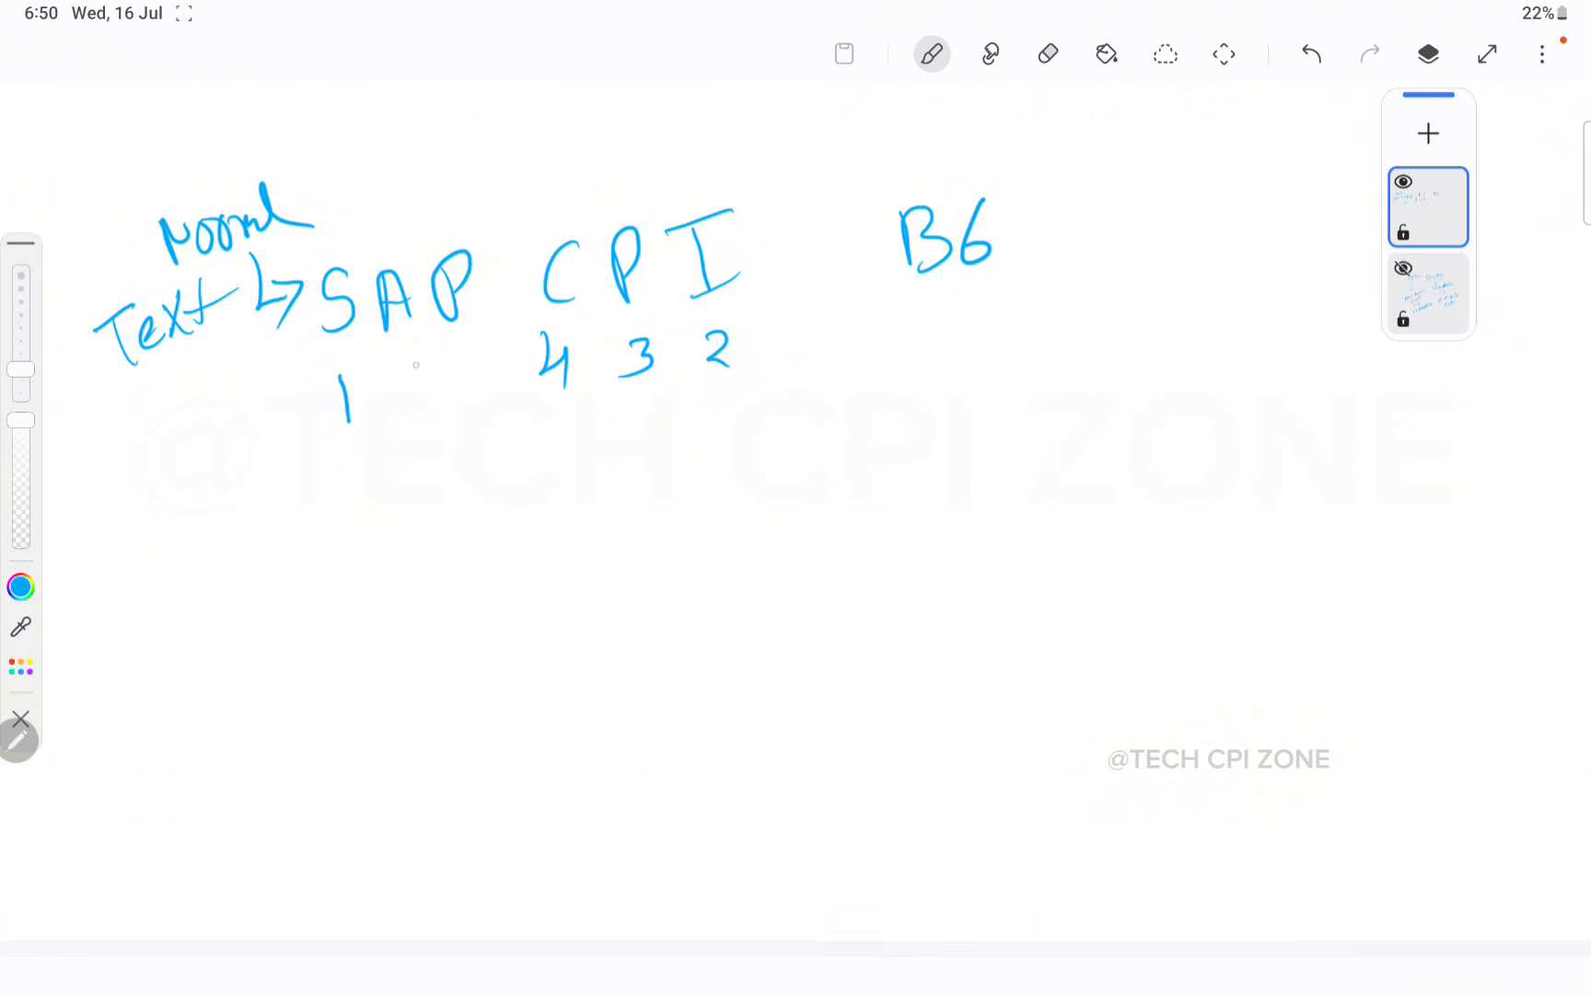
{"action": "left_click_drag", "start_coordinate": [401, 357], "coordinate": [398, 402]}
{"action": "mouse_move", "coordinate": [477, 327]}
{"action": "left_mouse_down"}
{"action": "mouse_move", "coordinate": [453, 368]}
{"action": "mouse_move", "coordinate": [465, 373]}
{"action": "left_mouse_up"}
- Append "– E" after "B6" and draw an arrow labelled "Data" pointing to the row of numbers
{"action": "mouse_move", "coordinate": [1014, 230]}
{"action": "left_mouse_down"}
{"action": "mouse_move", "coordinate": [1124, 195]}
{"action": "mouse_move", "coordinate": [1104, 237]}
{"action": "mouse_move", "coordinate": [1131, 238]}
{"action": "left_mouse_up"}
{"action": "left_click_drag", "start_coordinate": [1106, 218], "coordinate": [1128, 214]}
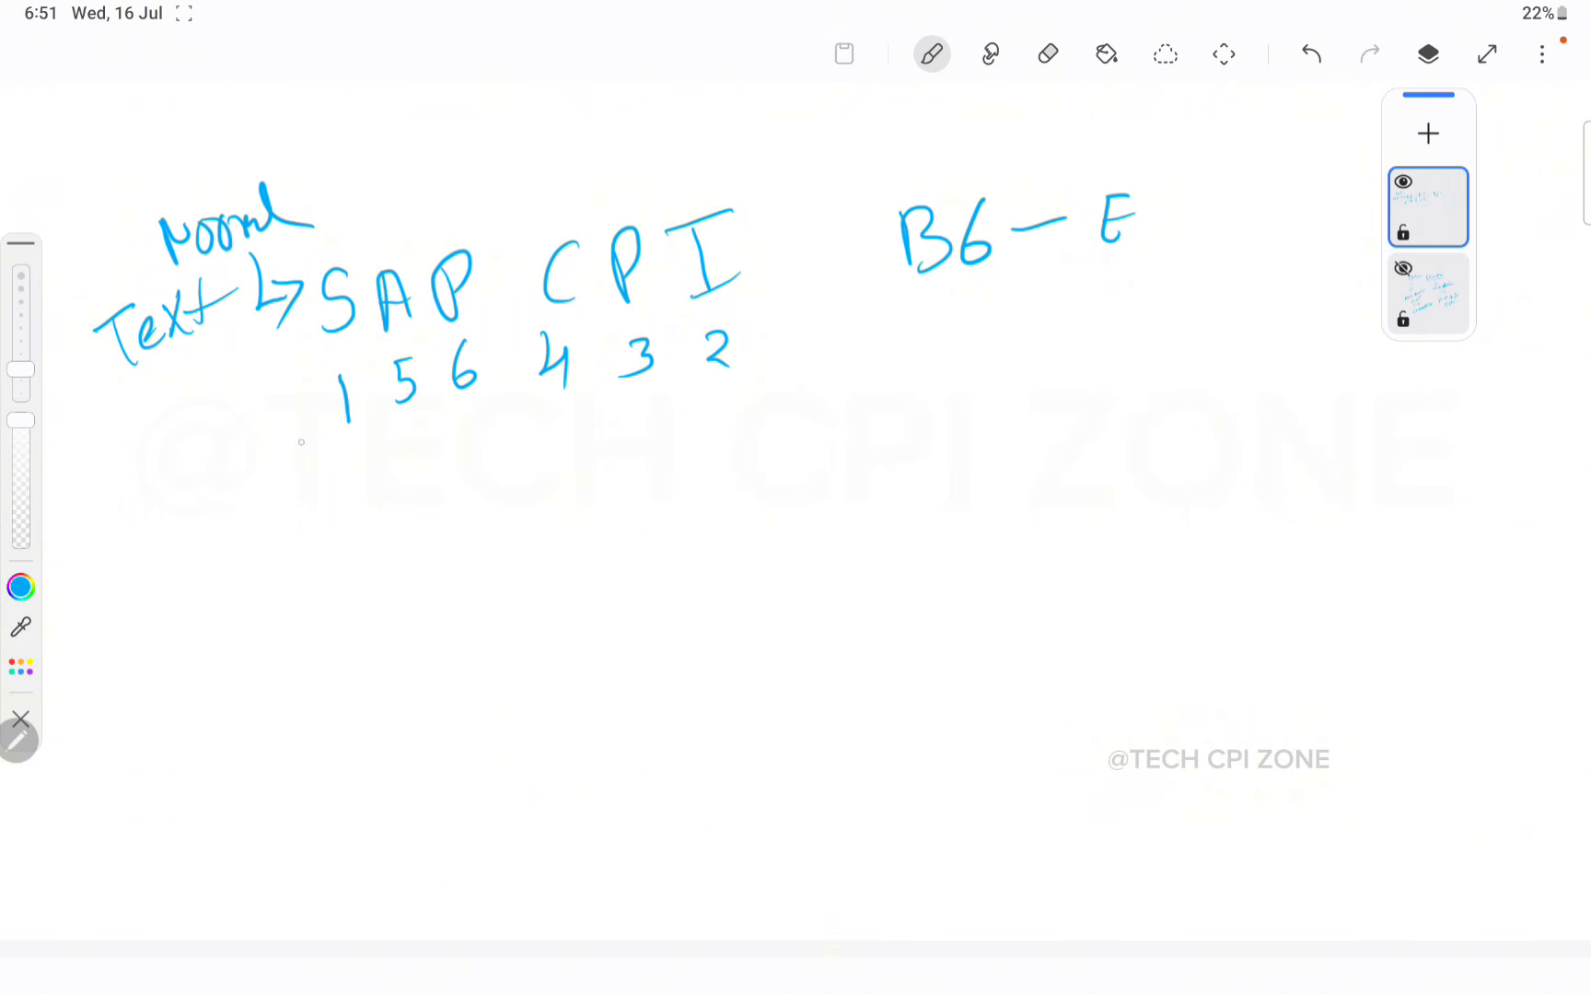
{"action": "left_click_drag", "start_coordinate": [129, 463], "coordinate": [291, 396]}
{"action": "left_click_drag", "start_coordinate": [211, 407], "coordinate": [245, 470]}
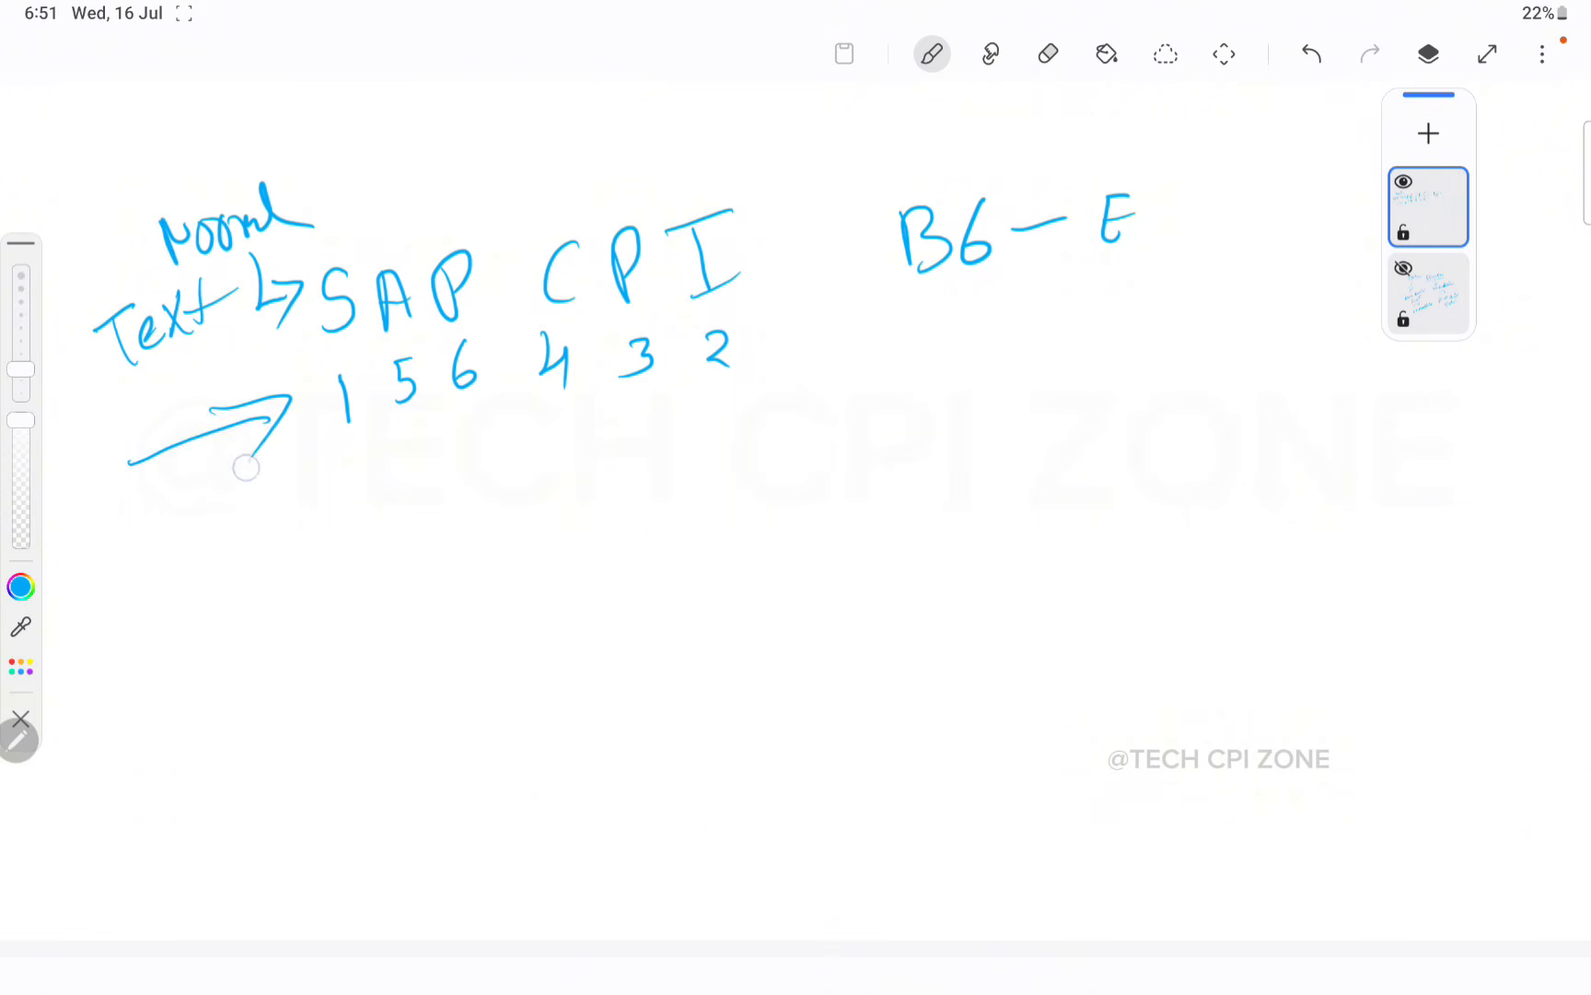
{"action": "left_click_drag", "start_coordinate": [134, 521], "coordinate": [152, 587]}
{"action": "left_click_drag", "start_coordinate": [189, 525], "coordinate": [185, 557]}
{"action": "mouse_move", "coordinate": [231, 463]}
{"action": "left_mouse_down"}
{"action": "mouse_move", "coordinate": [195, 550]}
{"action": "mouse_move", "coordinate": [281, 474]}
{"action": "left_mouse_up"}
{"action": "mouse_move", "coordinate": [281, 486]}
{"action": "left_mouse_down"}
{"action": "mouse_move", "coordinate": [276, 516]}
{"action": "mouse_move", "coordinate": [311, 504]}
{"action": "left_mouse_up"}
- Write a second "B6 –" below the first, and draw a bent arrow leading down from the number 2
{"action": "mouse_move", "coordinate": [932, 398]}
{"action": "left_mouse_down"}
{"action": "mouse_move", "coordinate": [962, 433]}
{"action": "mouse_move", "coordinate": [940, 468]}
{"action": "left_mouse_up"}
{"action": "mouse_move", "coordinate": [1022, 395]}
{"action": "left_mouse_down"}
{"action": "mouse_move", "coordinate": [1006, 431]}
{"action": "mouse_move", "coordinate": [1108, 395]}
{"action": "left_mouse_up"}
{"action": "mouse_move", "coordinate": [737, 337]}
{"action": "left_mouse_down"}
{"action": "mouse_move", "coordinate": [782, 465]}
{"action": "mouse_move", "coordinate": [714, 571]}
{"action": "mouse_move", "coordinate": [754, 580]}
{"action": "left_mouse_up"}
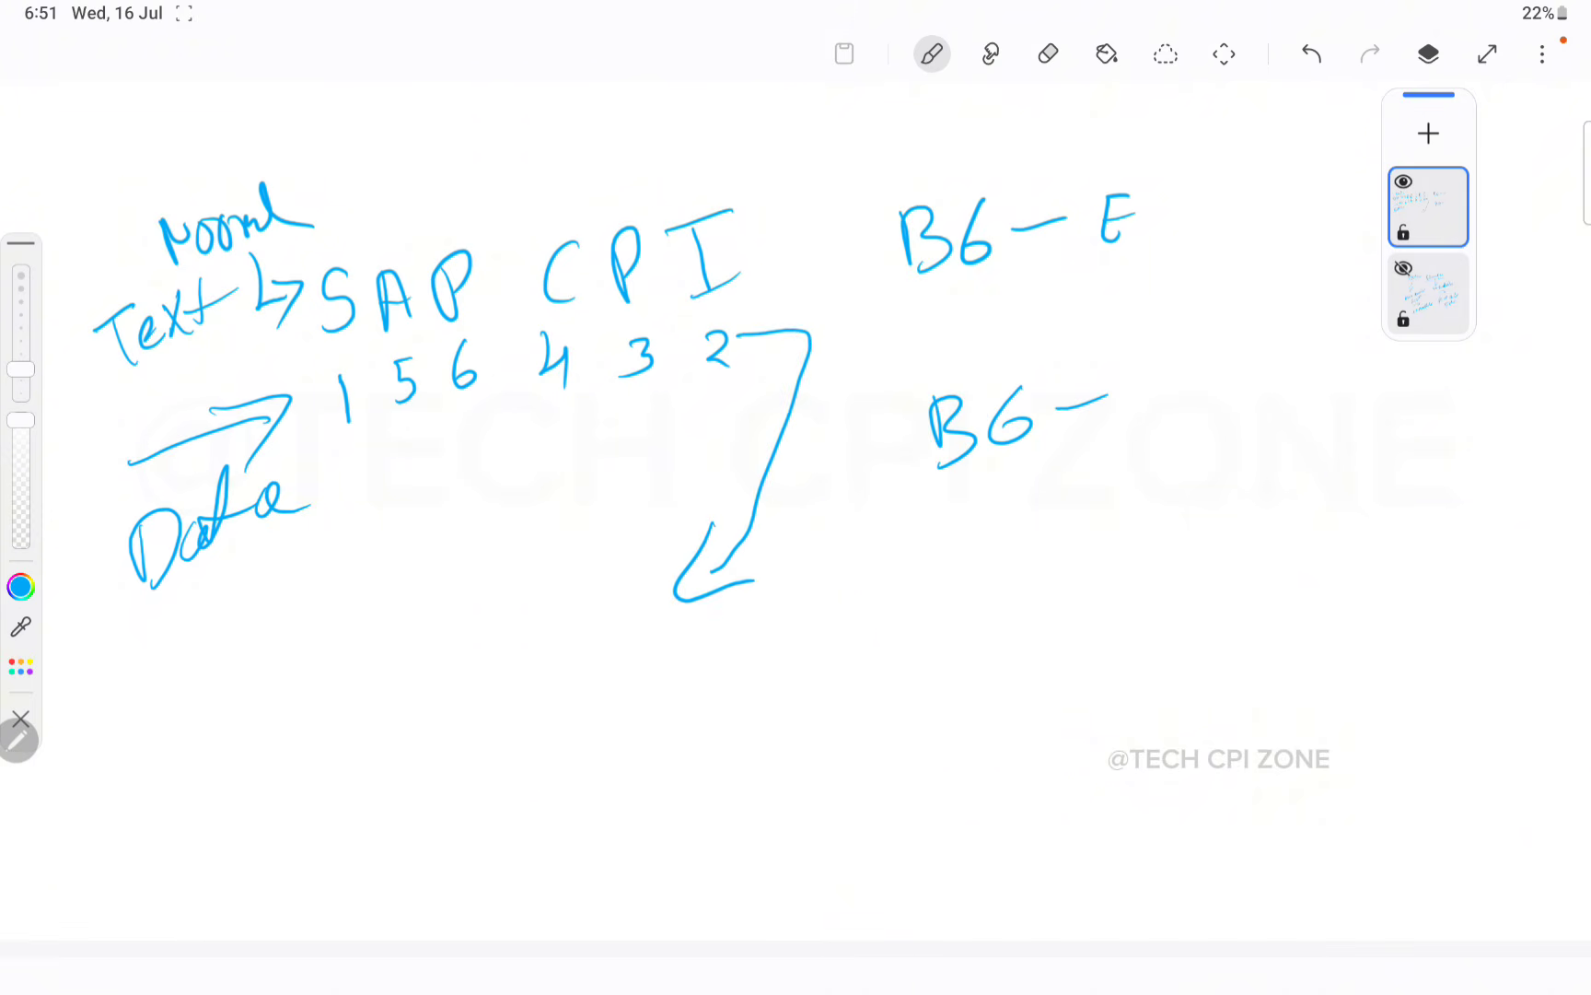
- Draw a small arrow from each letter of "SAP CPI" to the number beneath it
{"action": "mouse_move", "coordinate": [742, 247]}
{"action": "left_mouse_down"}
{"action": "mouse_move", "coordinate": [761, 238]}
{"action": "mouse_move", "coordinate": [727, 324]}
{"action": "mouse_move", "coordinate": [753, 316]}
{"action": "left_mouse_up"}
{"action": "mouse_move", "coordinate": [653, 256]}
{"action": "left_mouse_down"}
{"action": "mouse_move", "coordinate": [645, 329]}
{"action": "mouse_move", "coordinate": [661, 315]}
{"action": "left_mouse_up"}
{"action": "left_click_drag", "start_coordinate": [591, 256], "coordinate": [584, 322]}
{"action": "left_click_drag", "start_coordinate": [462, 289], "coordinate": [485, 341]}
{"action": "left_click_drag", "start_coordinate": [473, 329], "coordinate": [494, 328]}
{"action": "mouse_move", "coordinate": [398, 317]}
{"action": "left_mouse_down"}
{"action": "mouse_move", "coordinate": [407, 366]}
{"action": "mouse_move", "coordinate": [414, 344]}
{"action": "mouse_move", "coordinate": [345, 383]}
{"action": "mouse_move", "coordinate": [359, 348]}
{"action": "left_mouse_up"}
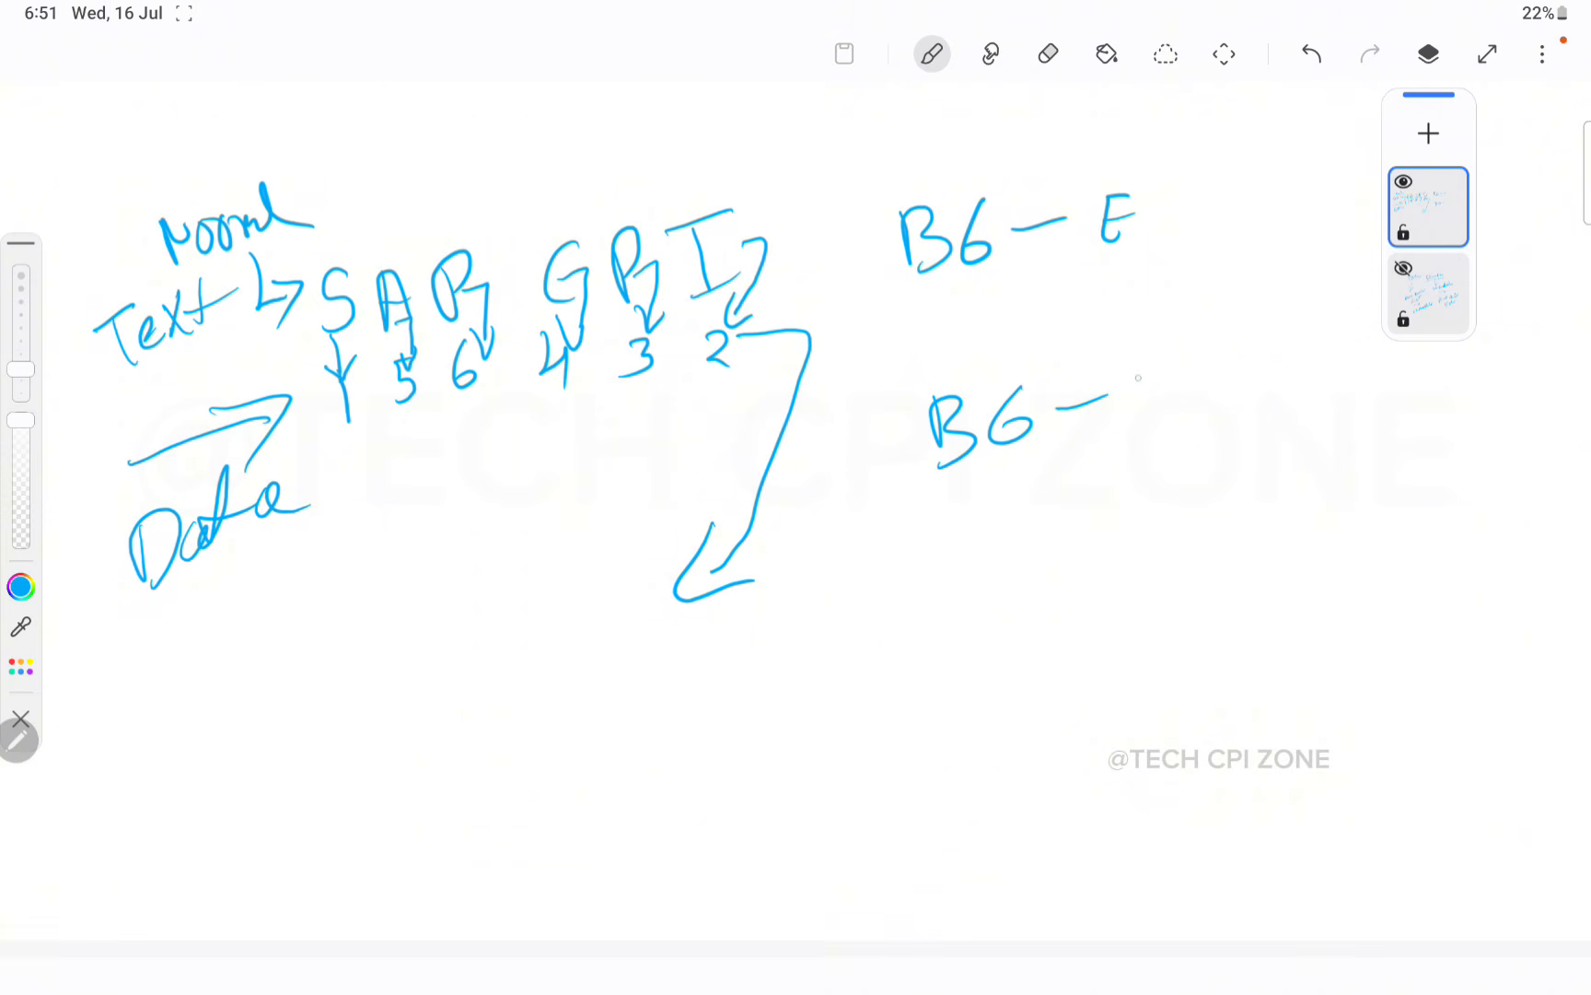
- Complete the second "B6 –" line with "D" and draw a bent arrow from it toward the lower middle of the canvas
{"action": "left_click_drag", "start_coordinate": [1135, 373], "coordinate": [1137, 416]}
{"action": "mouse_move", "coordinate": [1017, 475]}
{"action": "left_mouse_down"}
{"action": "mouse_move", "coordinate": [1030, 551]}
{"action": "mouse_move", "coordinate": [675, 660]}
{"action": "left_mouse_up"}
{"action": "mouse_move", "coordinate": [682, 623]}
{"action": "left_mouse_down"}
{"action": "mouse_move", "coordinate": [647, 660]}
{"action": "mouse_move", "coordinate": [714, 661]}
{"action": "left_mouse_up"}
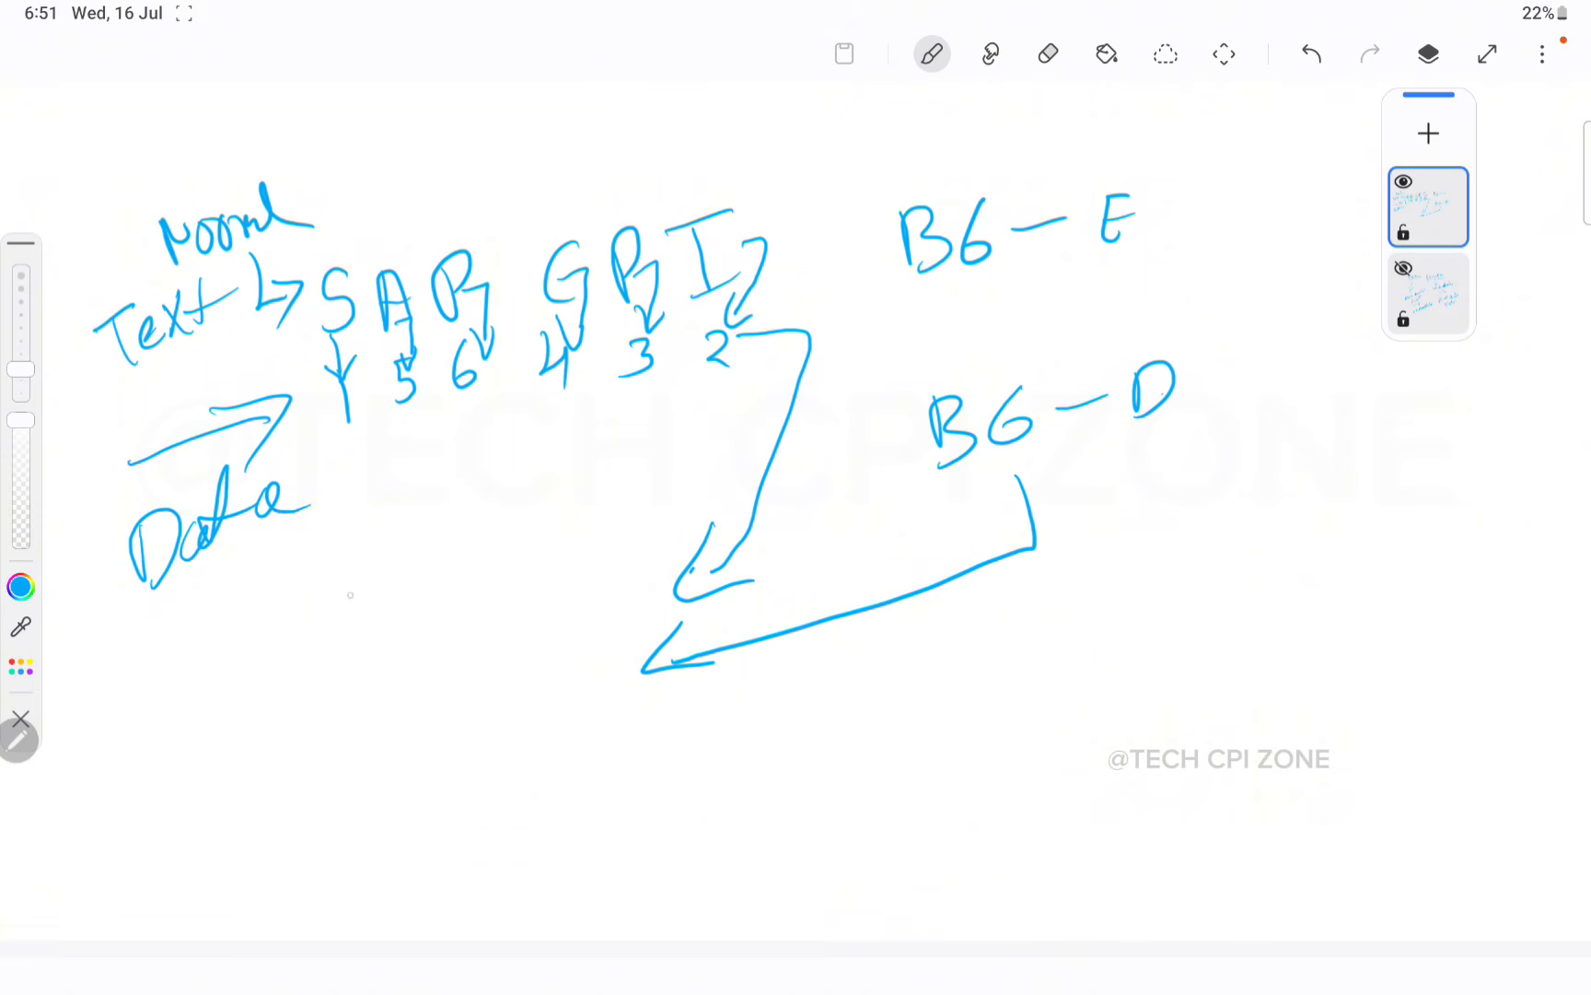
{"action": "left_click_drag", "start_coordinate": [353, 575], "coordinate": [357, 618]}
{"action": "mouse_move", "coordinate": [405, 555]}
{"action": "left_mouse_down"}
{"action": "mouse_move", "coordinate": [419, 585]}
{"action": "mouse_move", "coordinate": [399, 608]}
{"action": "left_mouse_up"}
{"action": "left_click_drag", "start_coordinate": [491, 548], "coordinate": [474, 578]}
{"action": "mouse_move", "coordinate": [558, 536]}
{"action": "left_mouse_down"}
{"action": "mouse_move", "coordinate": [582, 551]}
{"action": "mouse_move", "coordinate": [579, 573]}
{"action": "left_mouse_up"}
{"action": "mouse_move", "coordinate": [610, 521]}
{"action": "left_mouse_down"}
{"action": "mouse_move", "coordinate": [612, 571]}
{"action": "mouse_move", "coordinate": [672, 544]}
{"action": "left_mouse_up"}
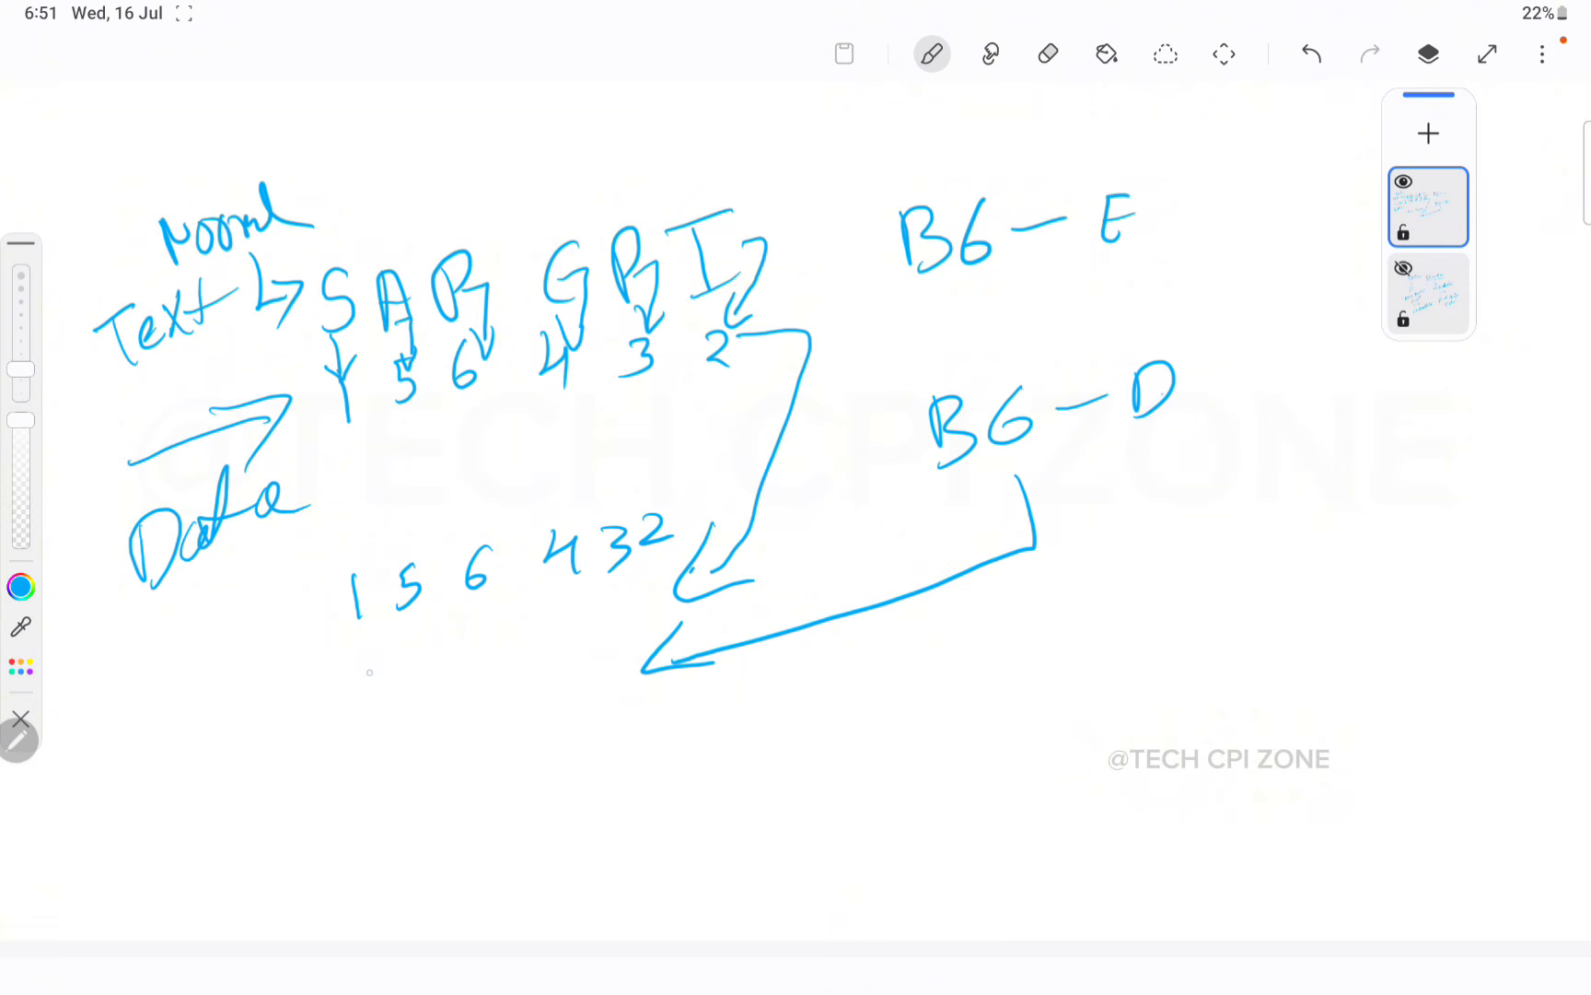
{"action": "mouse_move", "coordinate": [737, 423]}
{"action": "left_mouse_down"}
{"action": "mouse_move", "coordinate": [737, 462]}
{"action": "mouse_move", "coordinate": [785, 433]}
{"action": "mouse_move", "coordinate": [834, 443]}
{"action": "left_mouse_up"}
{"action": "mouse_move", "coordinate": [734, 478]}
{"action": "left_mouse_down"}
{"action": "mouse_move", "coordinate": [794, 464]}
{"action": "mouse_move", "coordinate": [820, 392]}
{"action": "mouse_move", "coordinate": [724, 465]}
{"action": "mouse_move", "coordinate": [764, 479]}
{"action": "left_mouse_up"}
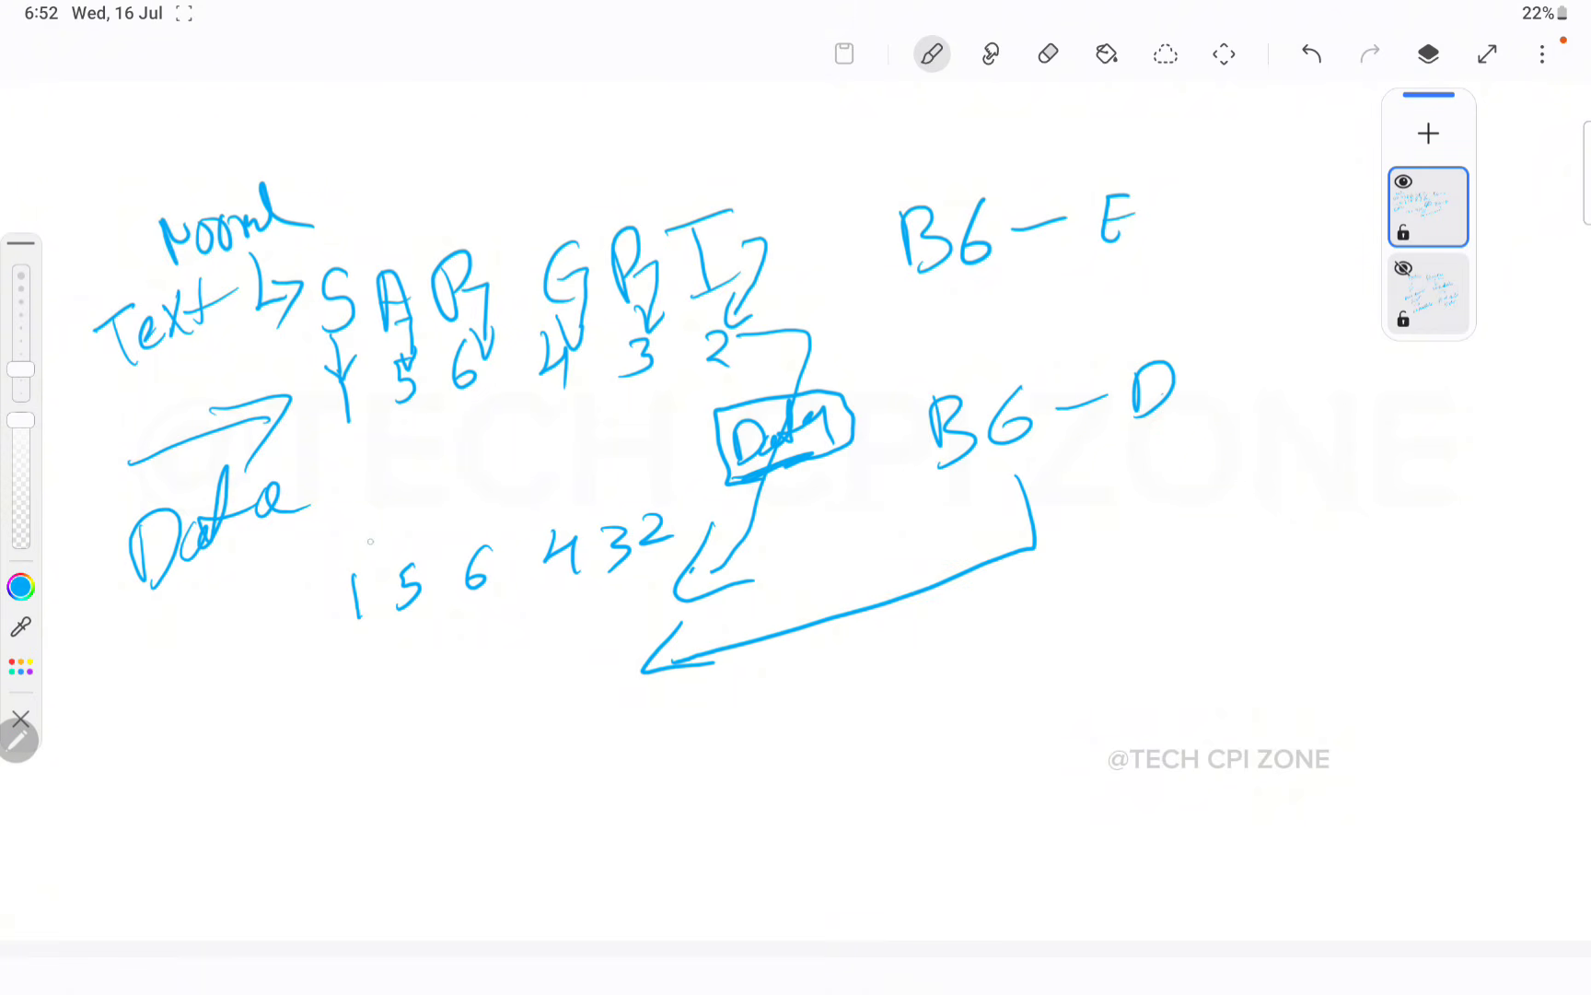
{"action": "left_click_drag", "start_coordinate": [380, 678], "coordinate": [352, 719]}
{"action": "left_click", "coordinate": [1312, 53]}
{"action": "left_click", "coordinate": [1312, 54]}
{"action": "left_click", "coordinate": [1311, 53]}
{"action": "left_click", "coordinate": [1312, 53]}
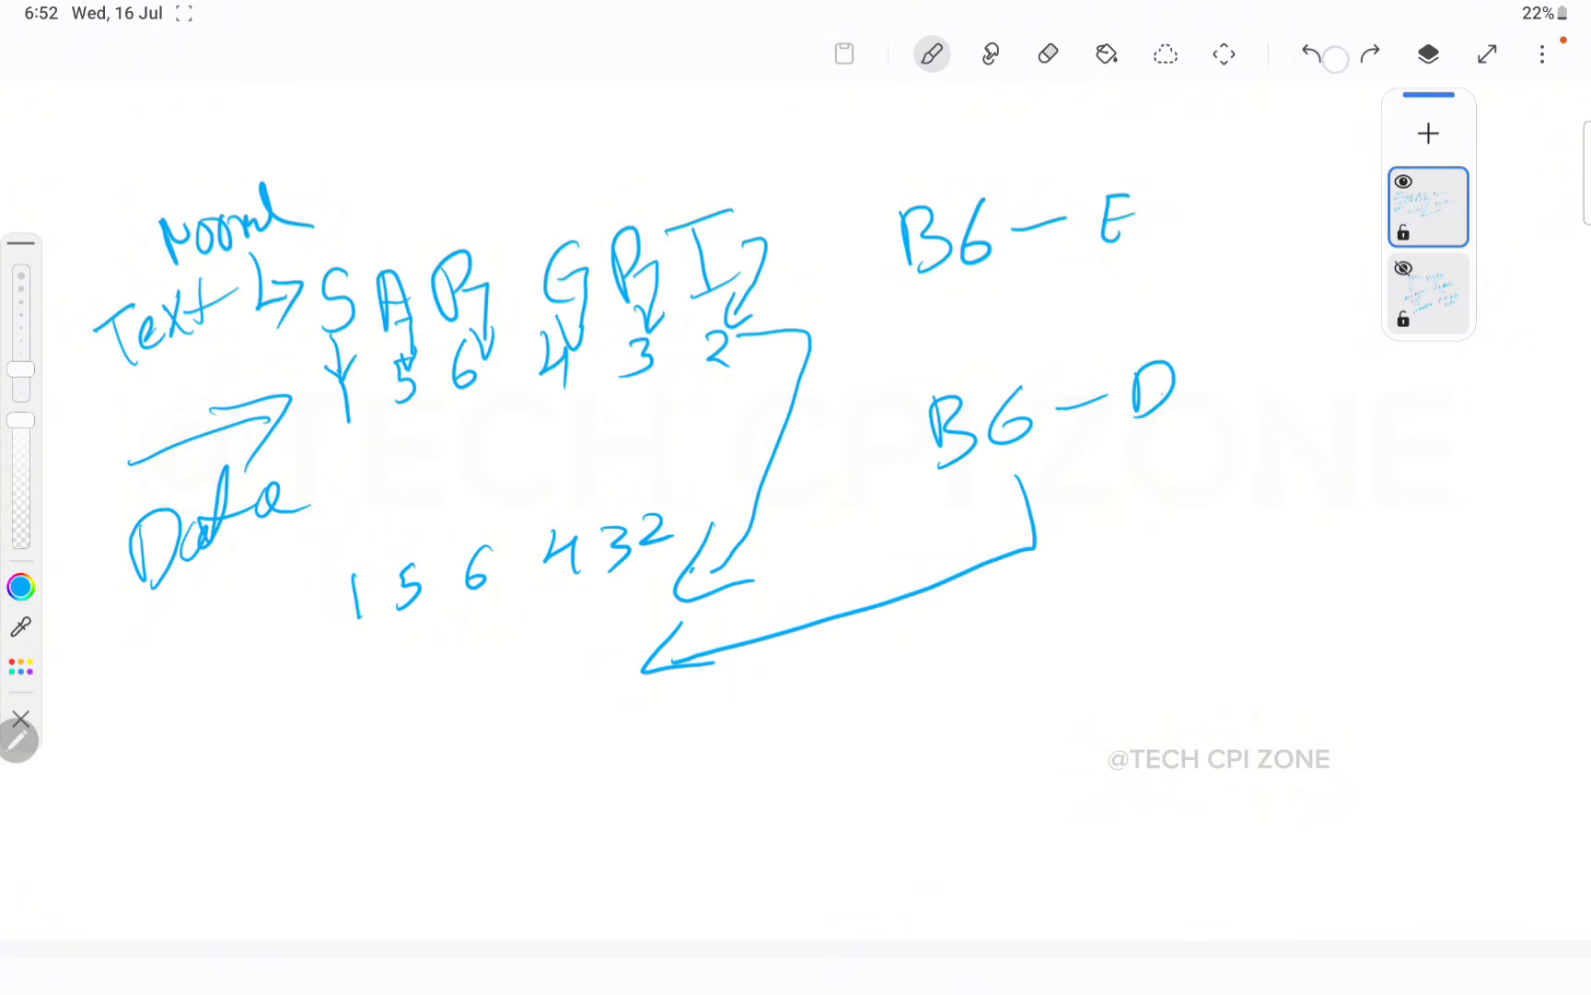
{"action": "left_click", "coordinate": [1311, 53]}
{"action": "left_click", "coordinate": [1312, 53]}
{"action": "left_click", "coordinate": [1311, 54]}
{"action": "left_click", "coordinate": [1312, 53]}
{"action": "left_click", "coordinate": [1311, 53]}
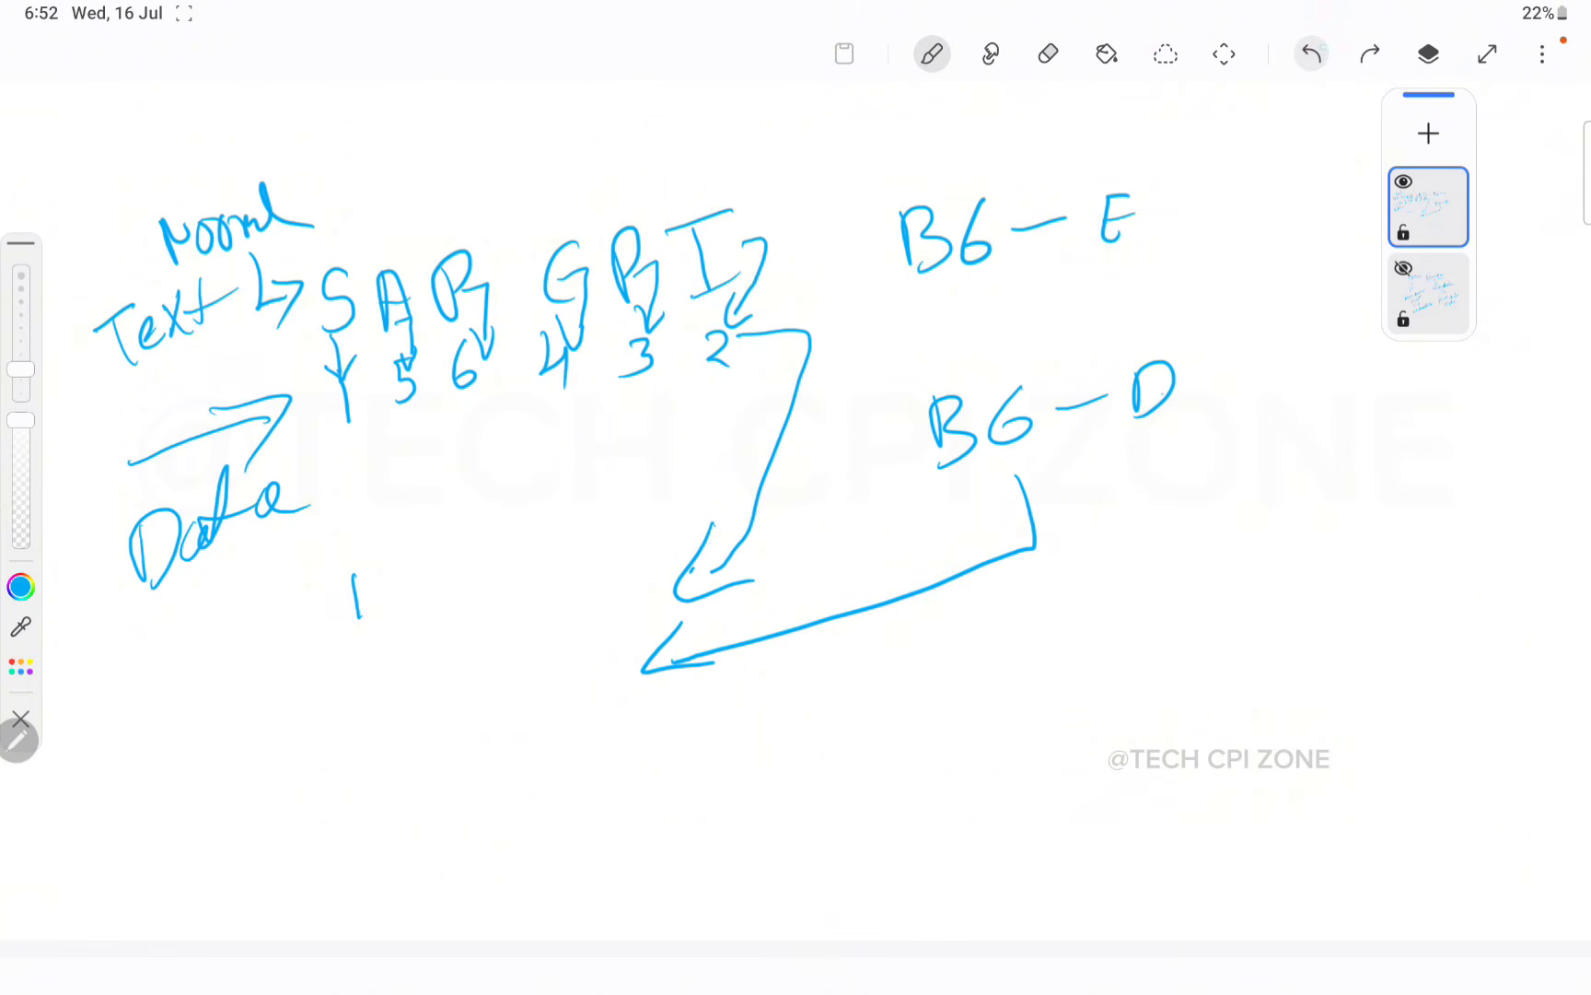
{"action": "left_click", "coordinate": [1311, 53]}
- Write the numbers 1 to 6 in order beside the two bent arrows, with the letters S, I, P, G, A, P beneath them
{"action": "mouse_move", "coordinate": [349, 564]}
{"action": "left_mouse_down"}
{"action": "mouse_move", "coordinate": [352, 610]}
{"action": "mouse_move", "coordinate": [512, 579]}
{"action": "left_mouse_up"}
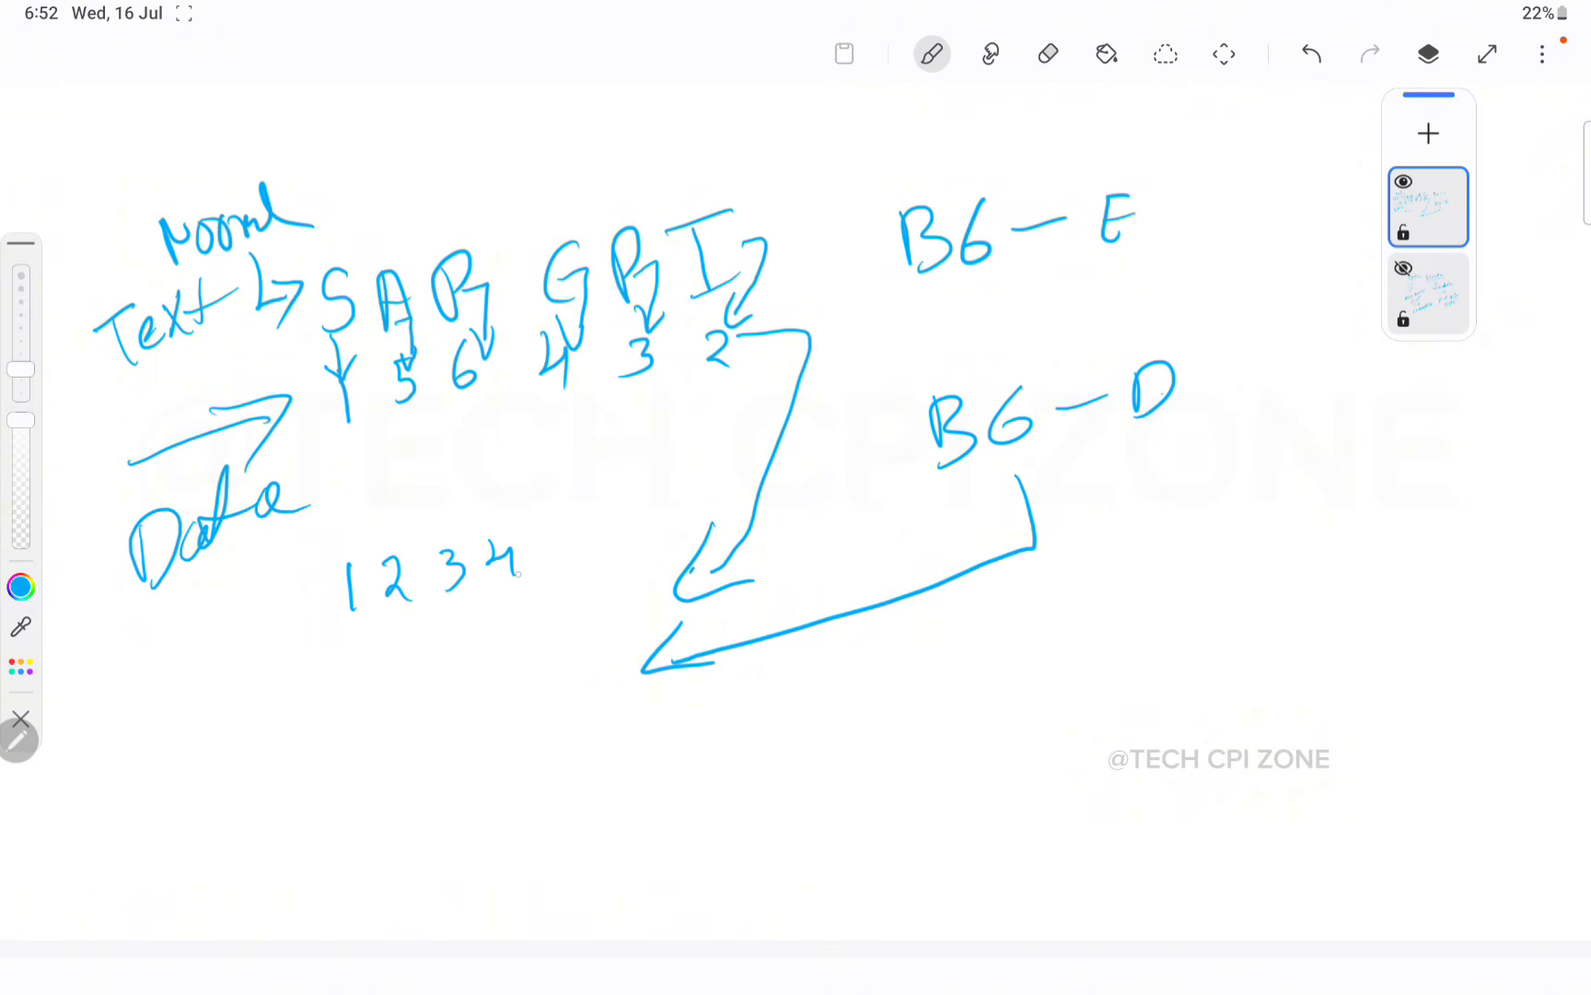
{"action": "left_click_drag", "start_coordinate": [564, 525], "coordinate": [557, 569]}
{"action": "left_click_drag", "start_coordinate": [619, 509], "coordinate": [608, 546]}
{"action": "left_click_drag", "start_coordinate": [368, 643], "coordinate": [347, 676]}
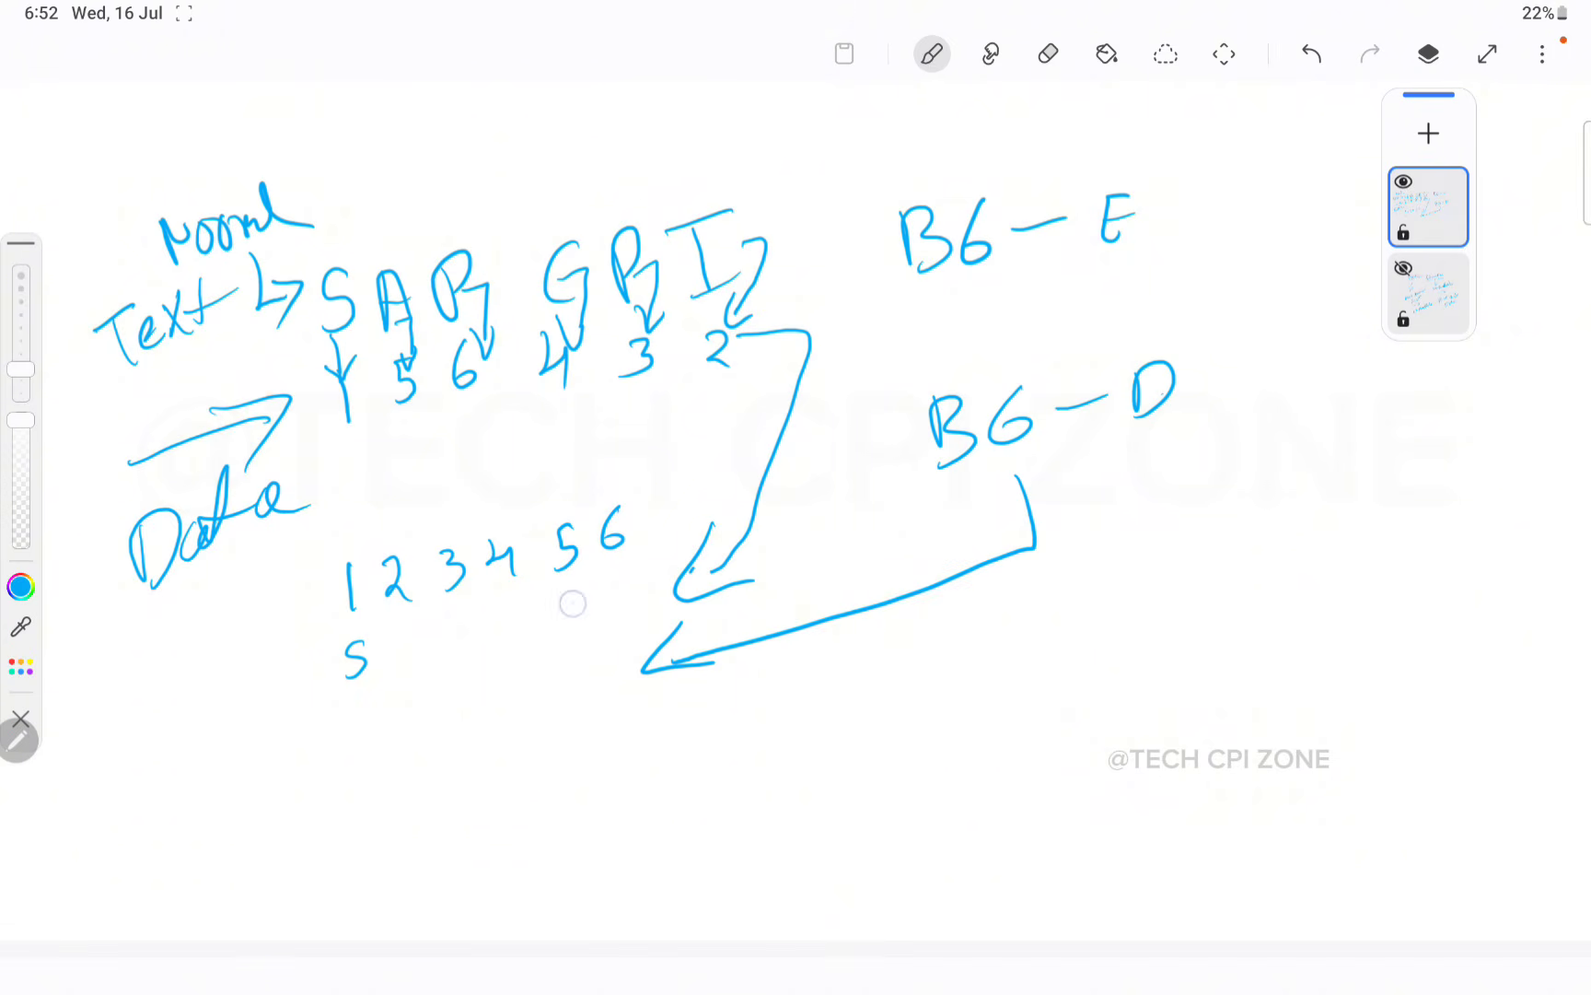
{"action": "left_click_drag", "start_coordinate": [570, 634], "coordinate": [596, 615]}
{"action": "mouse_move", "coordinate": [622, 608]}
{"action": "left_mouse_down"}
{"action": "mouse_move", "coordinate": [645, 558]}
{"action": "mouse_move", "coordinate": [630, 588]}
{"action": "left_mouse_up"}
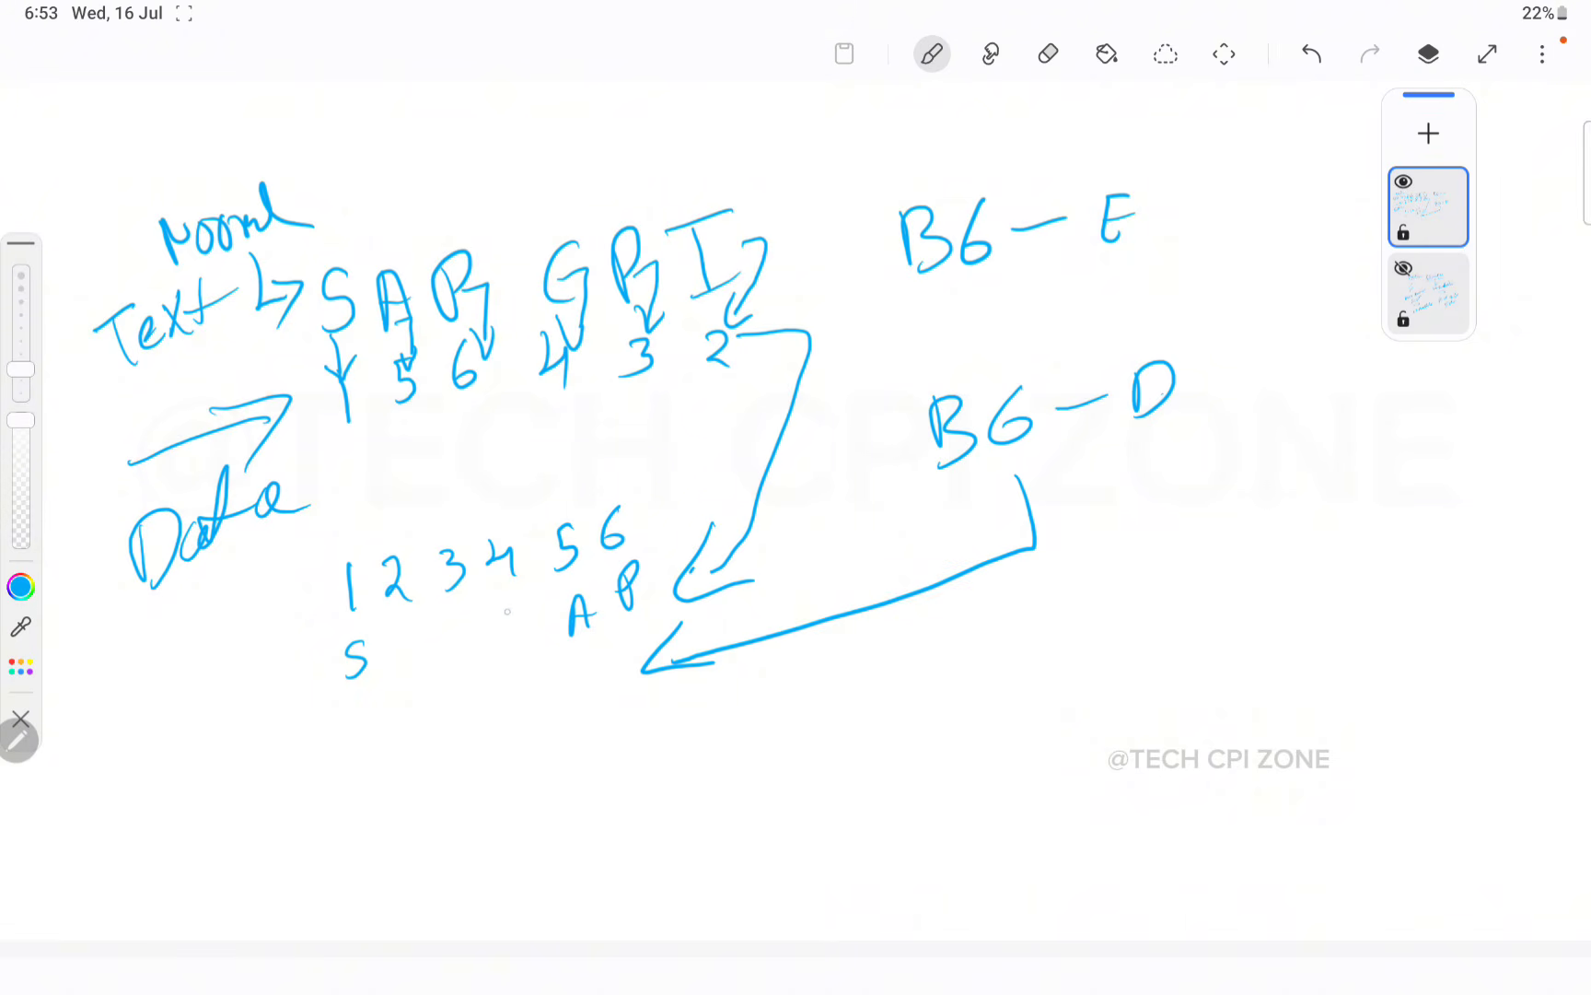
{"action": "mouse_move", "coordinate": [509, 619]}
{"action": "left_mouse_down"}
{"action": "mouse_move", "coordinate": [498, 640]}
{"action": "mouse_move", "coordinate": [522, 645]}
{"action": "mouse_move", "coordinate": [454, 661]}
{"action": "mouse_move", "coordinate": [457, 642]}
{"action": "mouse_move", "coordinate": [405, 640]}
{"action": "mouse_move", "coordinate": [405, 670]}
{"action": "left_mouse_up"}
- Draw an arrow pointing to the row of letters under 1 to 6 and label it "In Data" with a connecting line
{"action": "mouse_move", "coordinate": [145, 720]}
{"action": "left_mouse_down"}
{"action": "mouse_move", "coordinate": [226, 687]}
{"action": "mouse_move", "coordinate": [242, 728]}
{"action": "left_mouse_up"}
{"action": "mouse_move", "coordinate": [113, 645]}
{"action": "left_mouse_down"}
{"action": "mouse_move", "coordinate": [123, 675]}
{"action": "mouse_move", "coordinate": [126, 623]}
{"action": "left_mouse_up"}
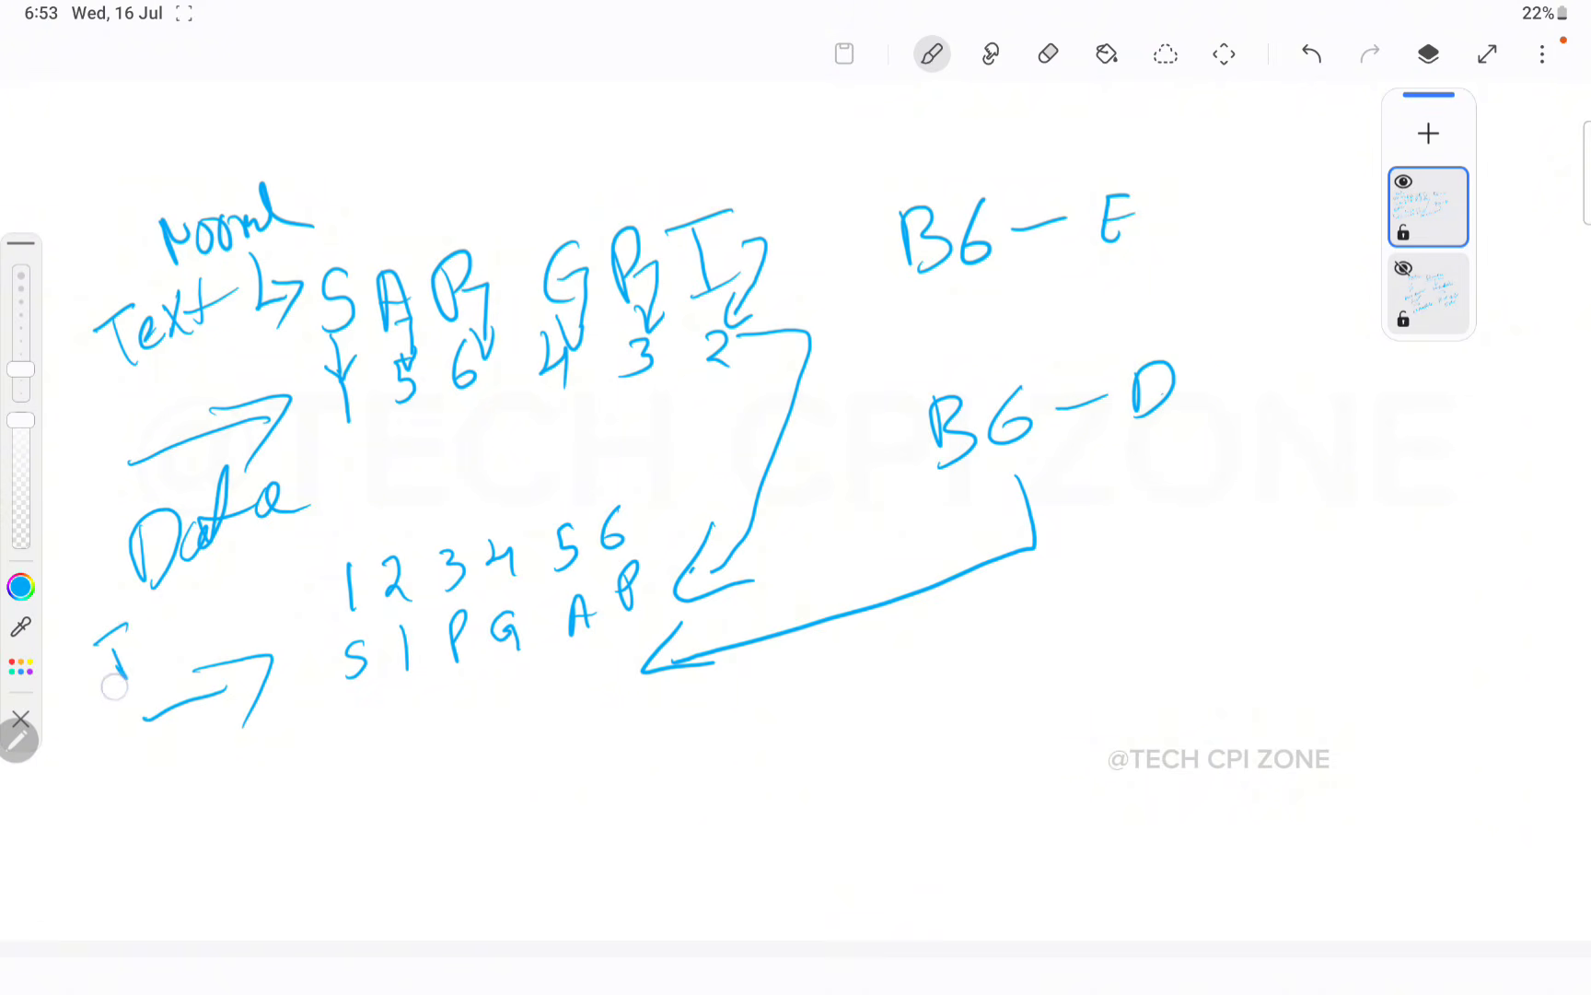
{"action": "left_click_drag", "start_coordinate": [104, 688], "coordinate": [132, 671]}
{"action": "mouse_move", "coordinate": [129, 655]}
{"action": "left_mouse_down"}
{"action": "mouse_move", "coordinate": [165, 634]}
{"action": "mouse_move", "coordinate": [189, 646]}
{"action": "left_mouse_up"}
{"action": "mouse_move", "coordinate": [207, 607]}
{"action": "left_mouse_down"}
{"action": "mouse_move", "coordinate": [210, 644]}
{"action": "mouse_move", "coordinate": [285, 570]}
{"action": "left_mouse_up"}
{"action": "mouse_move", "coordinate": [115, 669]}
{"action": "left_mouse_down"}
{"action": "mouse_move", "coordinate": [129, 693]}
{"action": "mouse_move", "coordinate": [185, 706]}
{"action": "left_mouse_up"}
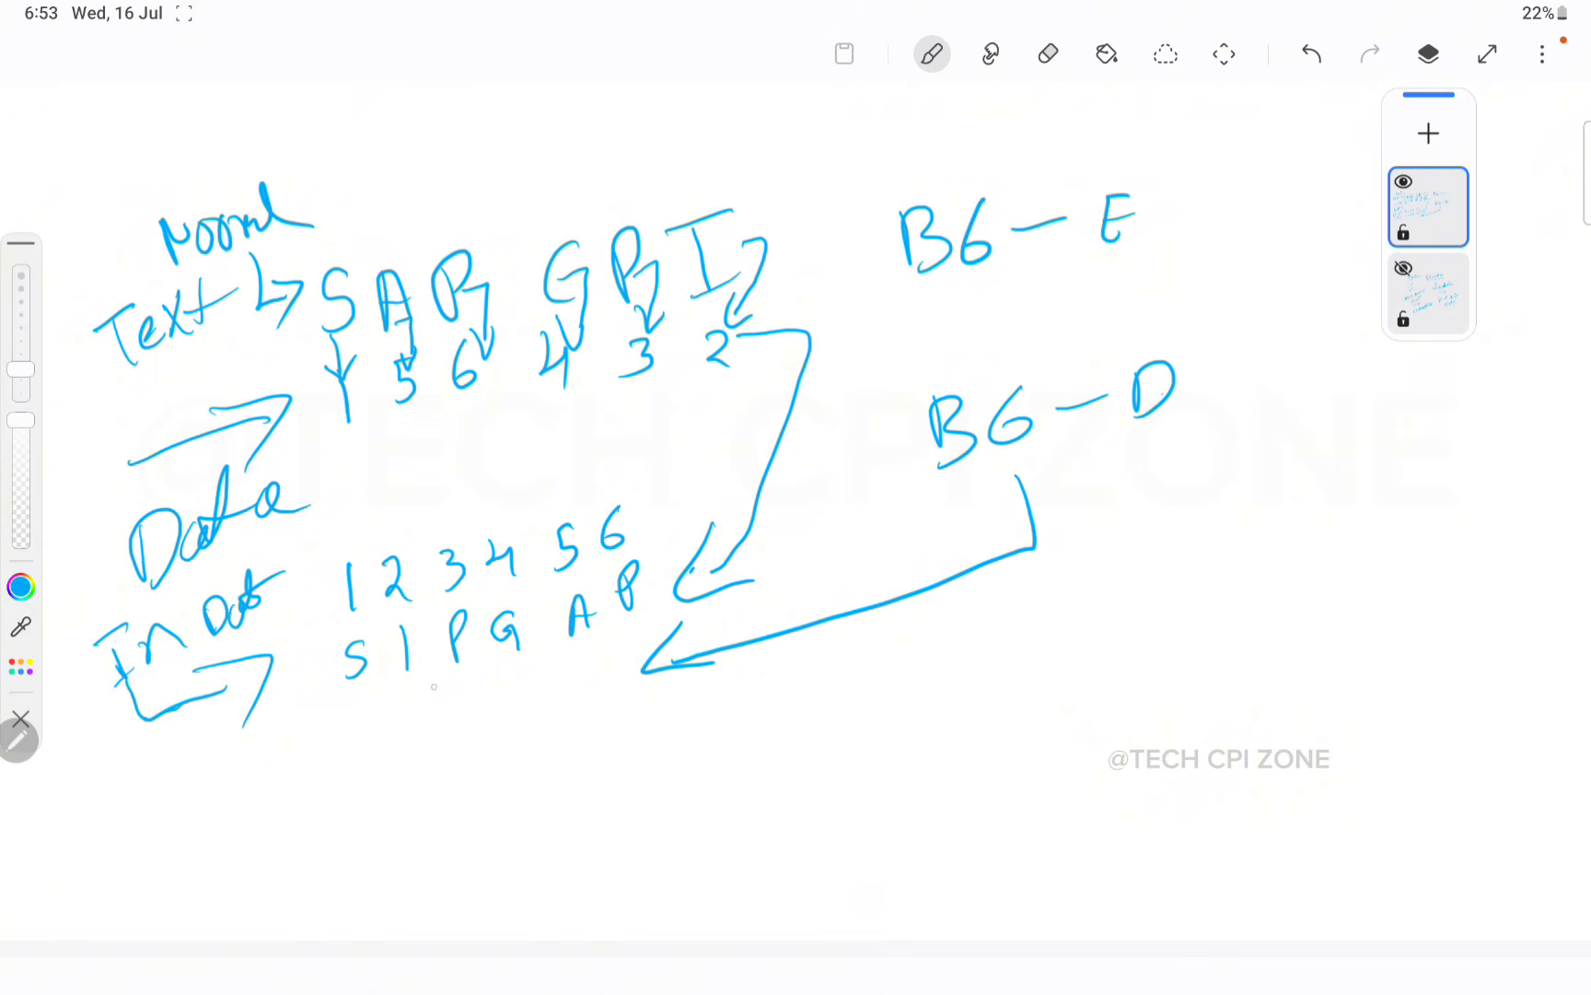
- Extend the "B6 – D" arrow further downward and draw a loop around the row of letters under 1 to 6
{"action": "mouse_move", "coordinate": [682, 622]}
{"action": "left_mouse_down"}
{"action": "mouse_move", "coordinate": [613, 742]}
{"action": "mouse_move", "coordinate": [666, 707]}
{"action": "left_mouse_up"}
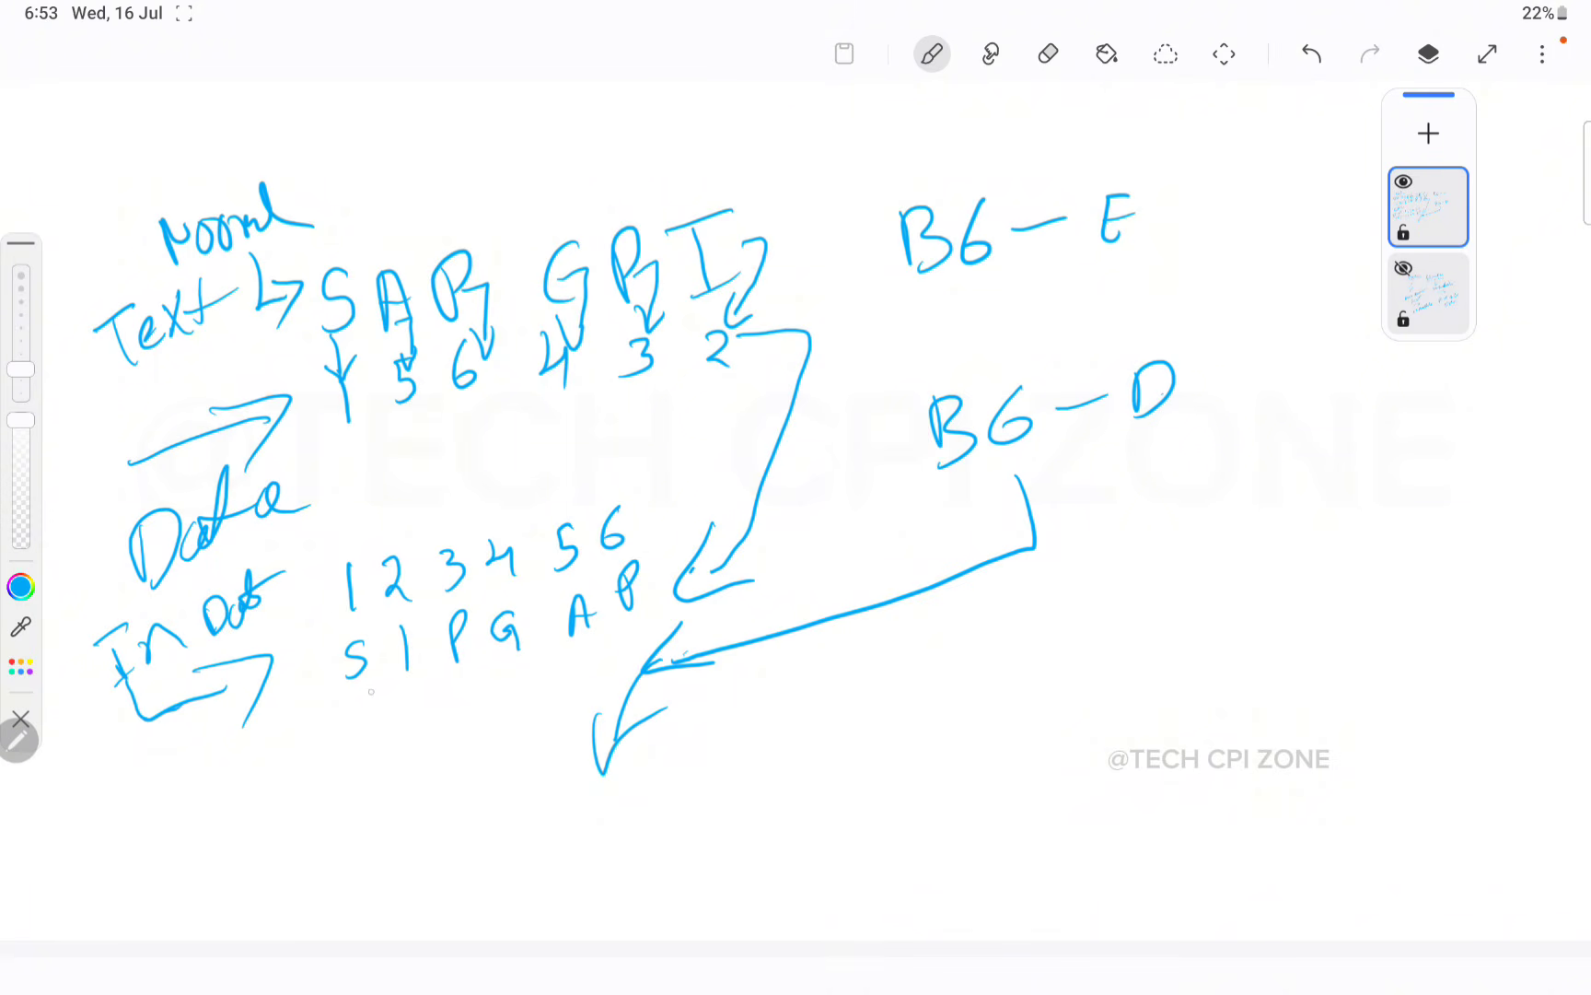
{"action": "mouse_move", "coordinate": [352, 704]}
{"action": "left_mouse_down"}
{"action": "mouse_move", "coordinate": [599, 645]}
{"action": "mouse_move", "coordinate": [652, 563]}
{"action": "mouse_move", "coordinate": [352, 621]}
{"action": "mouse_move", "coordinate": [346, 708]}
{"action": "mouse_move", "coordinate": [373, 702]}
{"action": "left_mouse_up"}
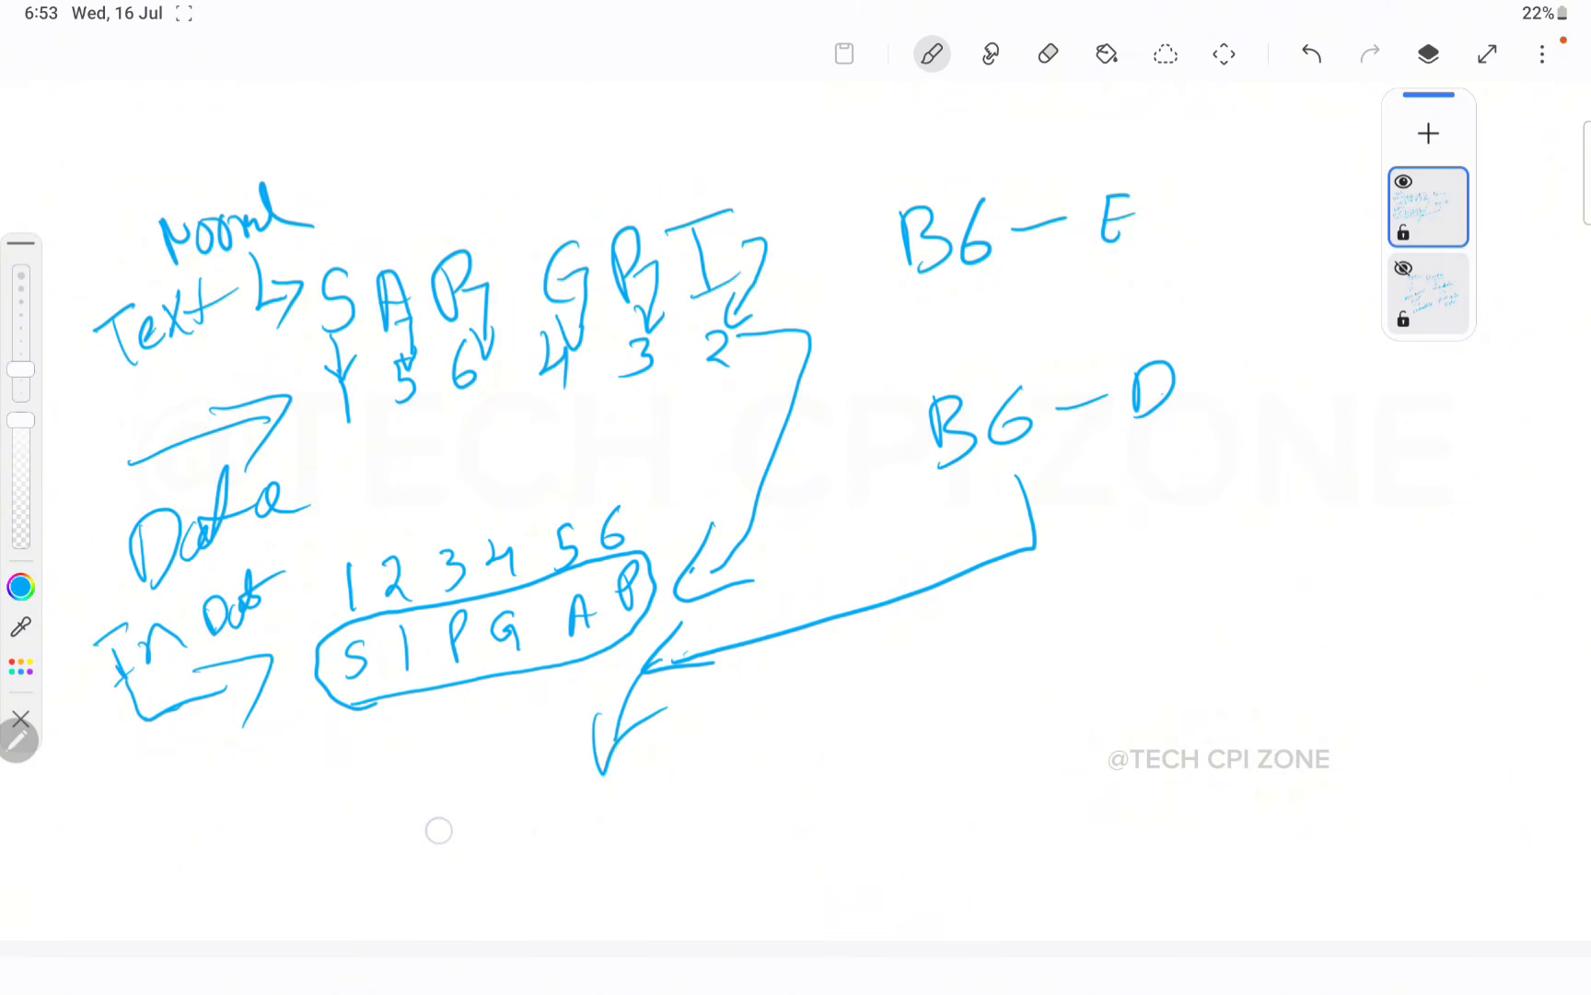
- Write the numbers 1, 5, 6, 4, 3, 2 in a row beneath the extended arrow
{"action": "mouse_move", "coordinate": [440, 831]}
{"action": "left_mouse_down"}
{"action": "mouse_move", "coordinate": [450, 868]}
{"action": "mouse_move", "coordinate": [488, 860]}
{"action": "left_mouse_up"}
{"action": "left_click_drag", "start_coordinate": [578, 801], "coordinate": [556, 840]}
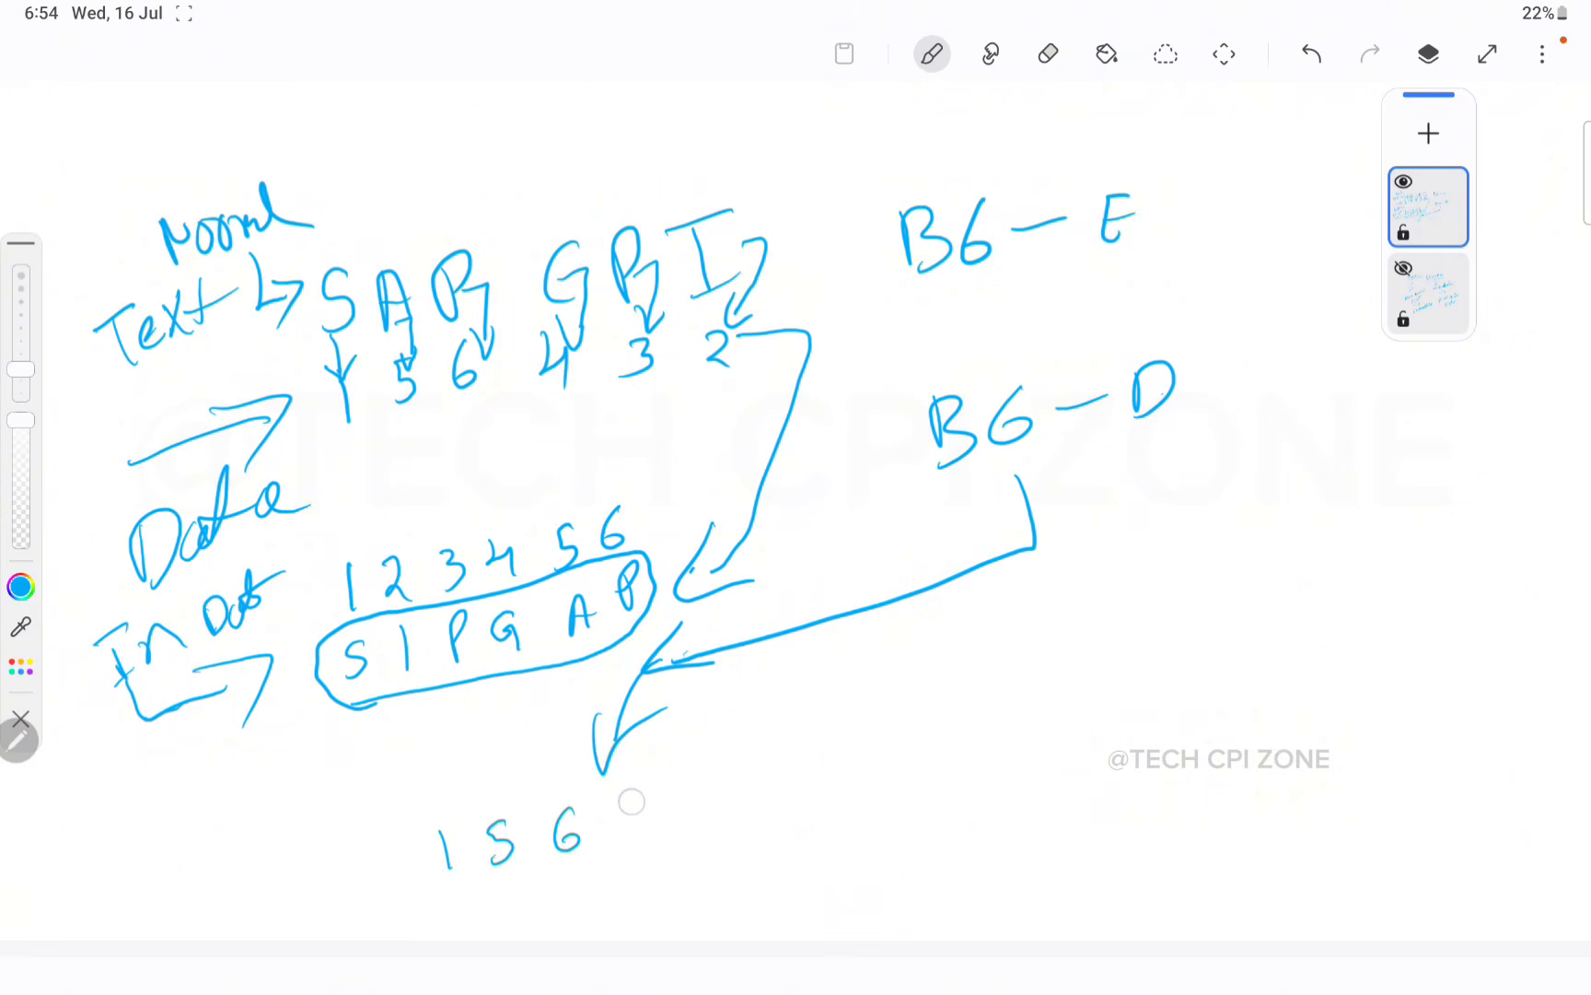
{"action": "mouse_move", "coordinate": [634, 803]}
{"action": "left_mouse_down"}
{"action": "mouse_move", "coordinate": [672, 851]}
{"action": "mouse_move", "coordinate": [757, 816]}
{"action": "mouse_move", "coordinate": [735, 840]}
{"action": "left_mouse_up"}
{"action": "left_click_drag", "start_coordinate": [809, 781], "coordinate": [853, 808]}
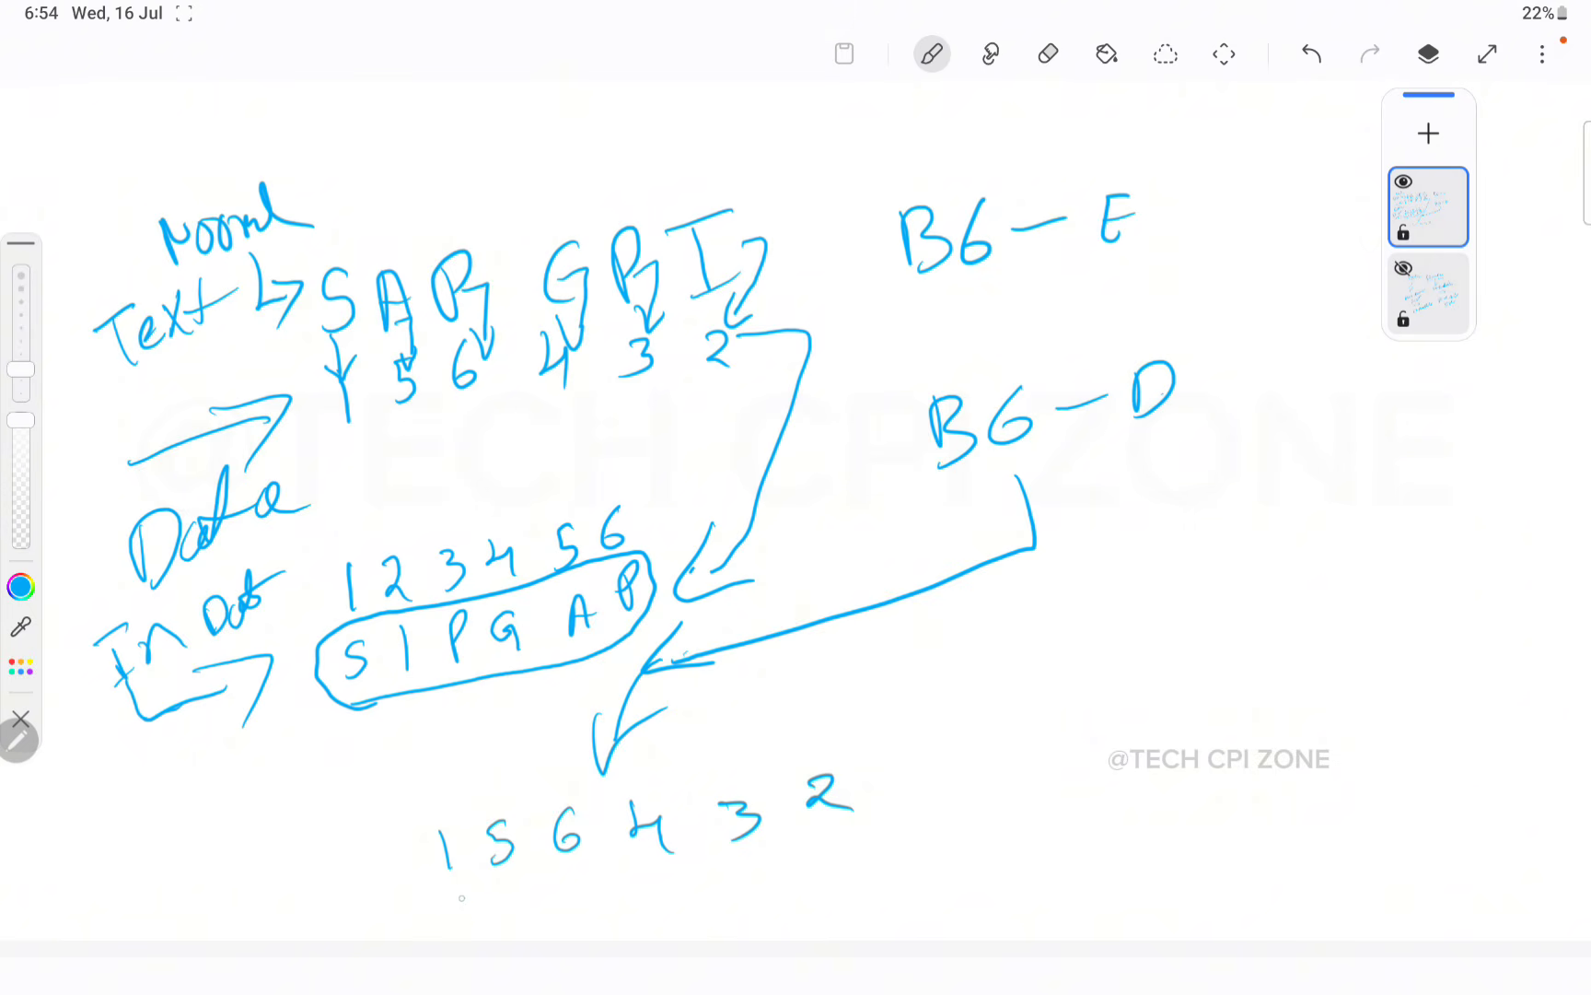
- Write the letters S and A beneath 1 and 5 in the bottom row, and draw a line from the looped S down to 1
{"action": "left_click_drag", "start_coordinate": [466, 895], "coordinate": [449, 925]}
{"action": "left_click_drag", "start_coordinate": [502, 908], "coordinate": [527, 888]}
{"action": "left_click_drag", "start_coordinate": [361, 677], "coordinate": [423, 808]}
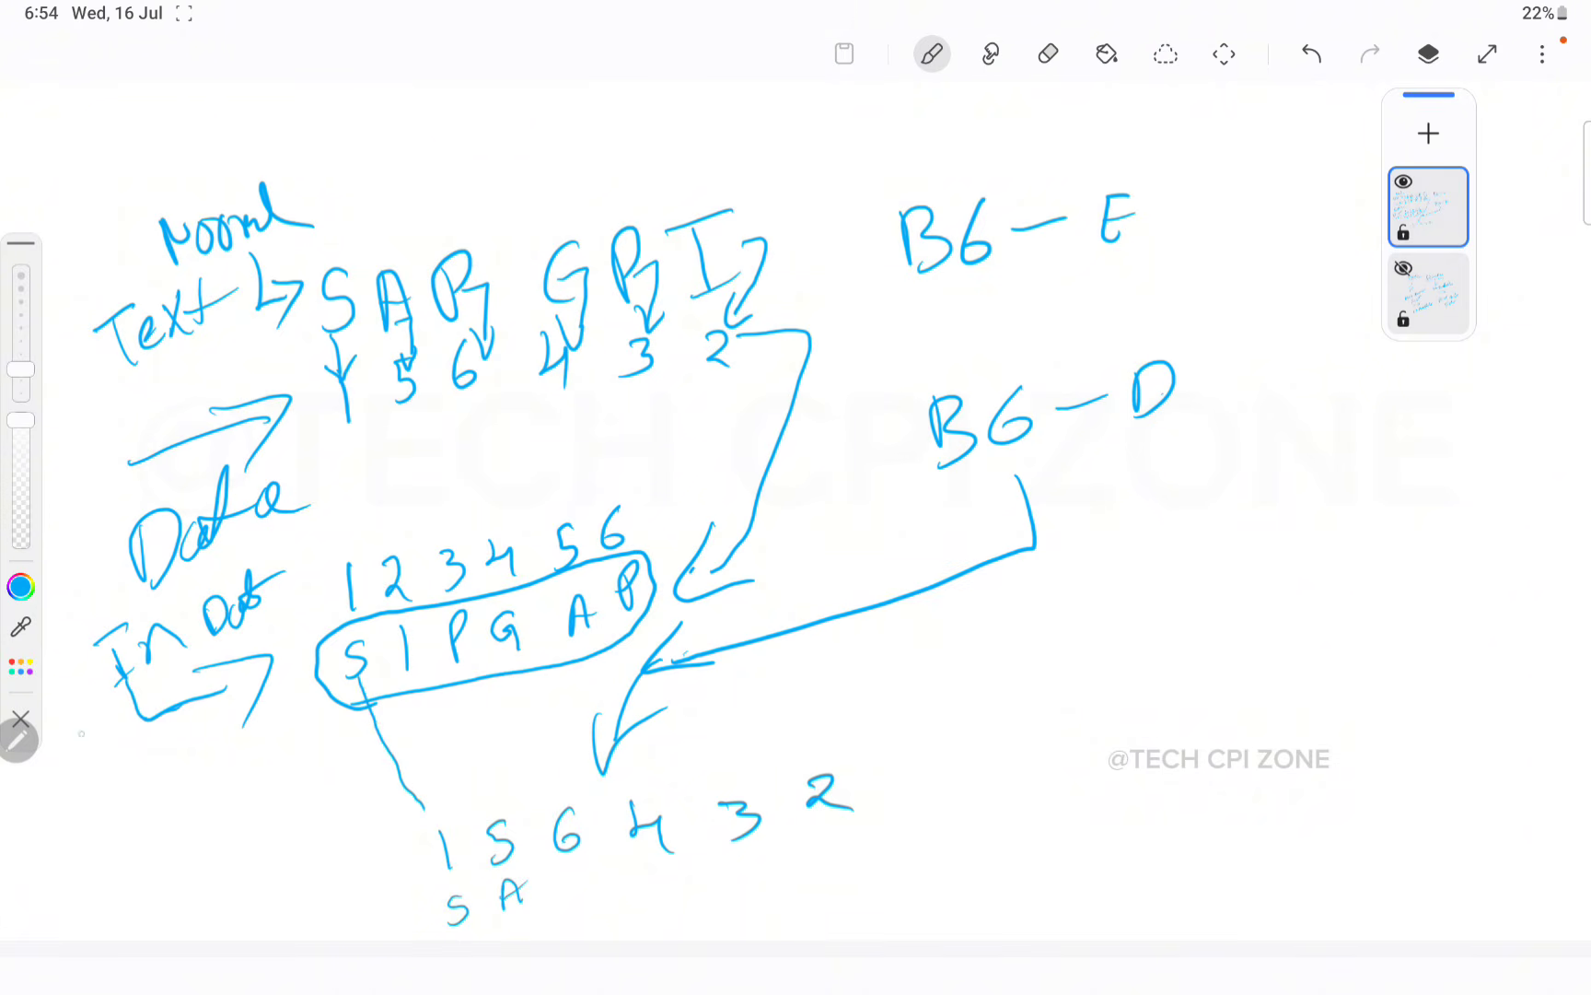
- In red, add an arrowhead above the 1 and draw arrows from the looped A to 5 and the last P to 6
{"action": "left_click", "coordinate": [20, 666]}
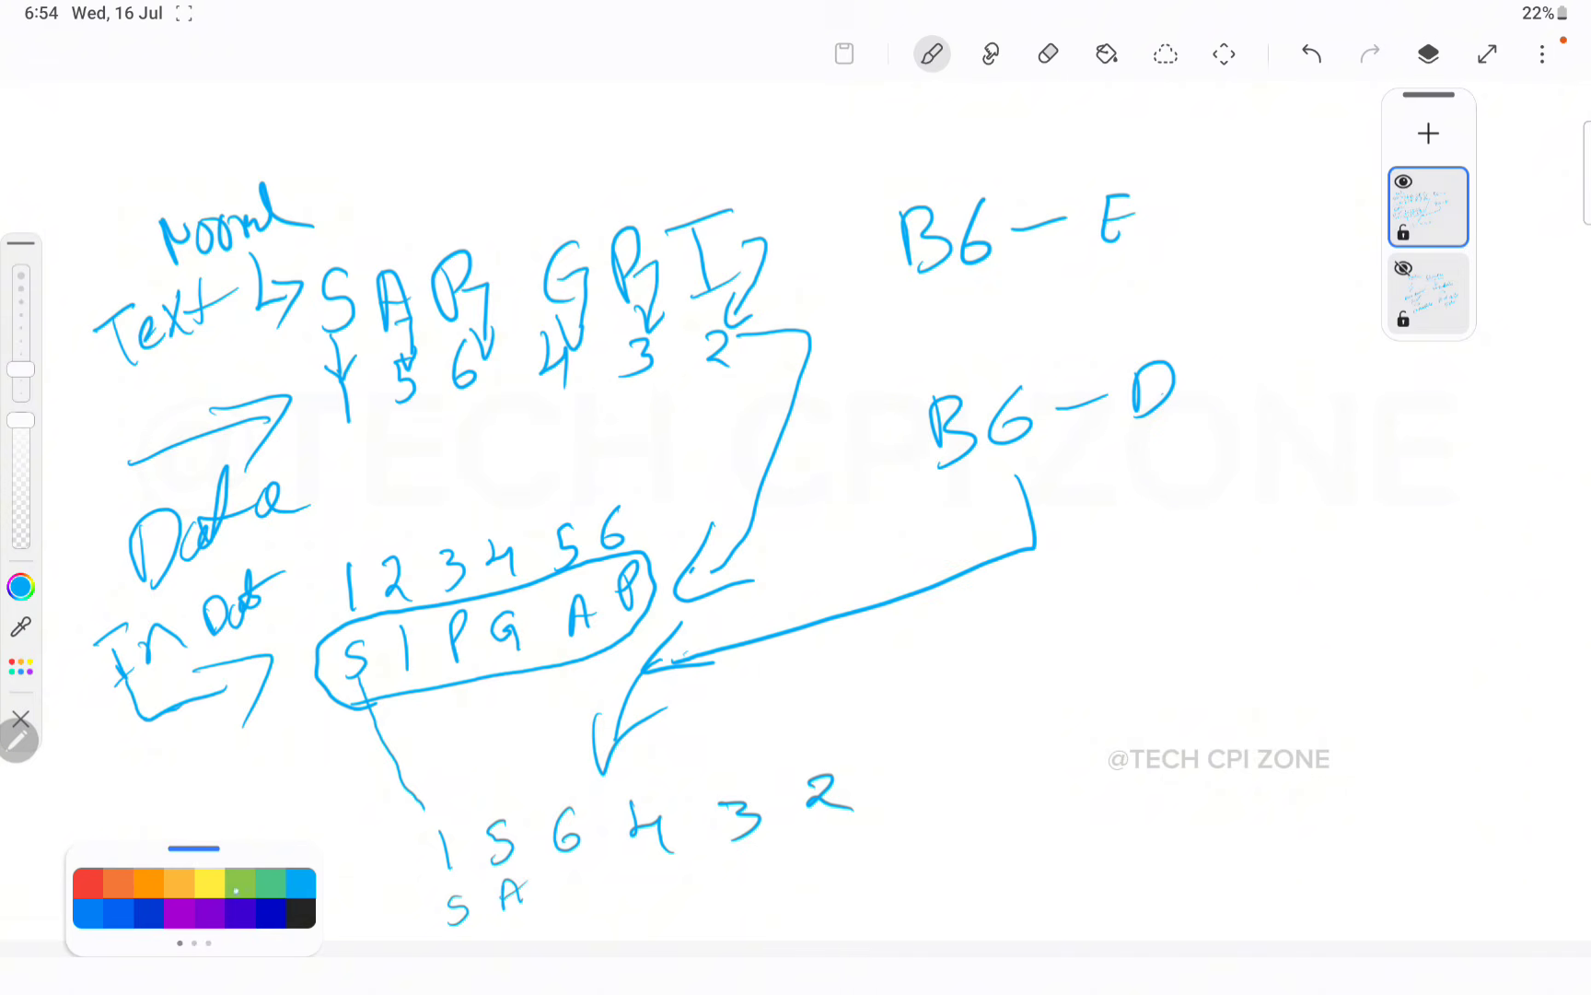
{"action": "left_click", "coordinate": [82, 886]}
{"action": "mouse_move", "coordinate": [402, 800]}
{"action": "left_mouse_down"}
{"action": "mouse_move", "coordinate": [416, 815]}
{"action": "mouse_move", "coordinate": [439, 789]}
{"action": "left_mouse_up"}
{"action": "left_click_drag", "start_coordinate": [203, 845], "coordinate": [144, 902]}
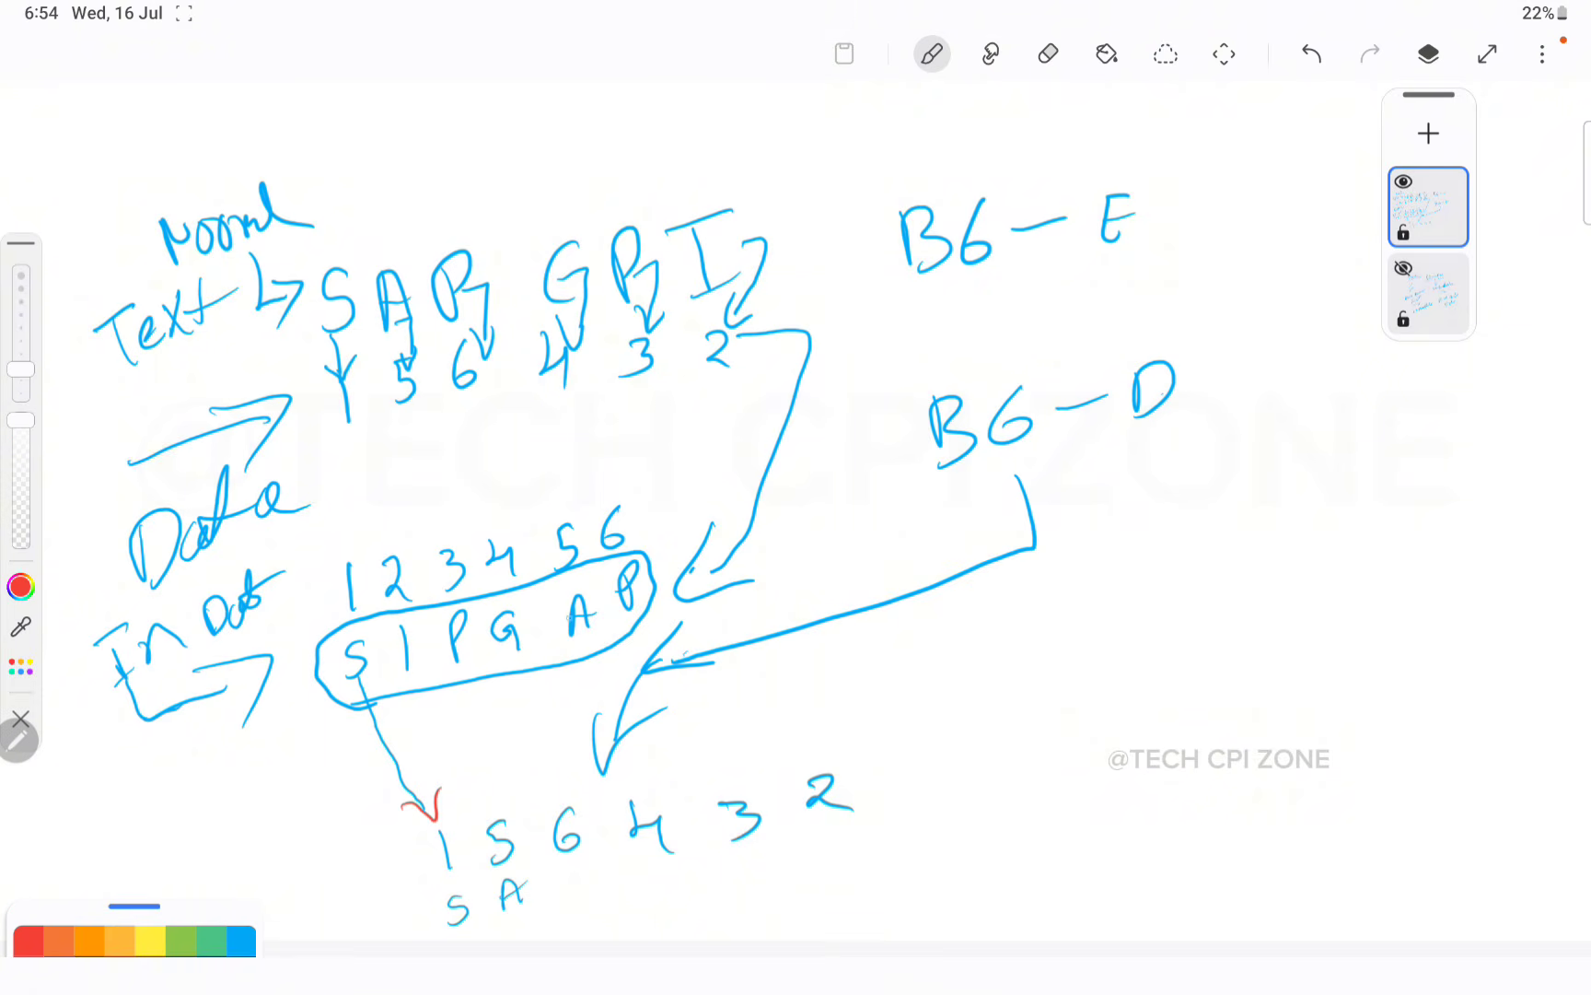
{"action": "mouse_move", "coordinate": [582, 634]}
{"action": "left_mouse_down"}
{"action": "mouse_move", "coordinate": [486, 792]}
{"action": "mouse_move", "coordinate": [511, 785]}
{"action": "left_mouse_up"}
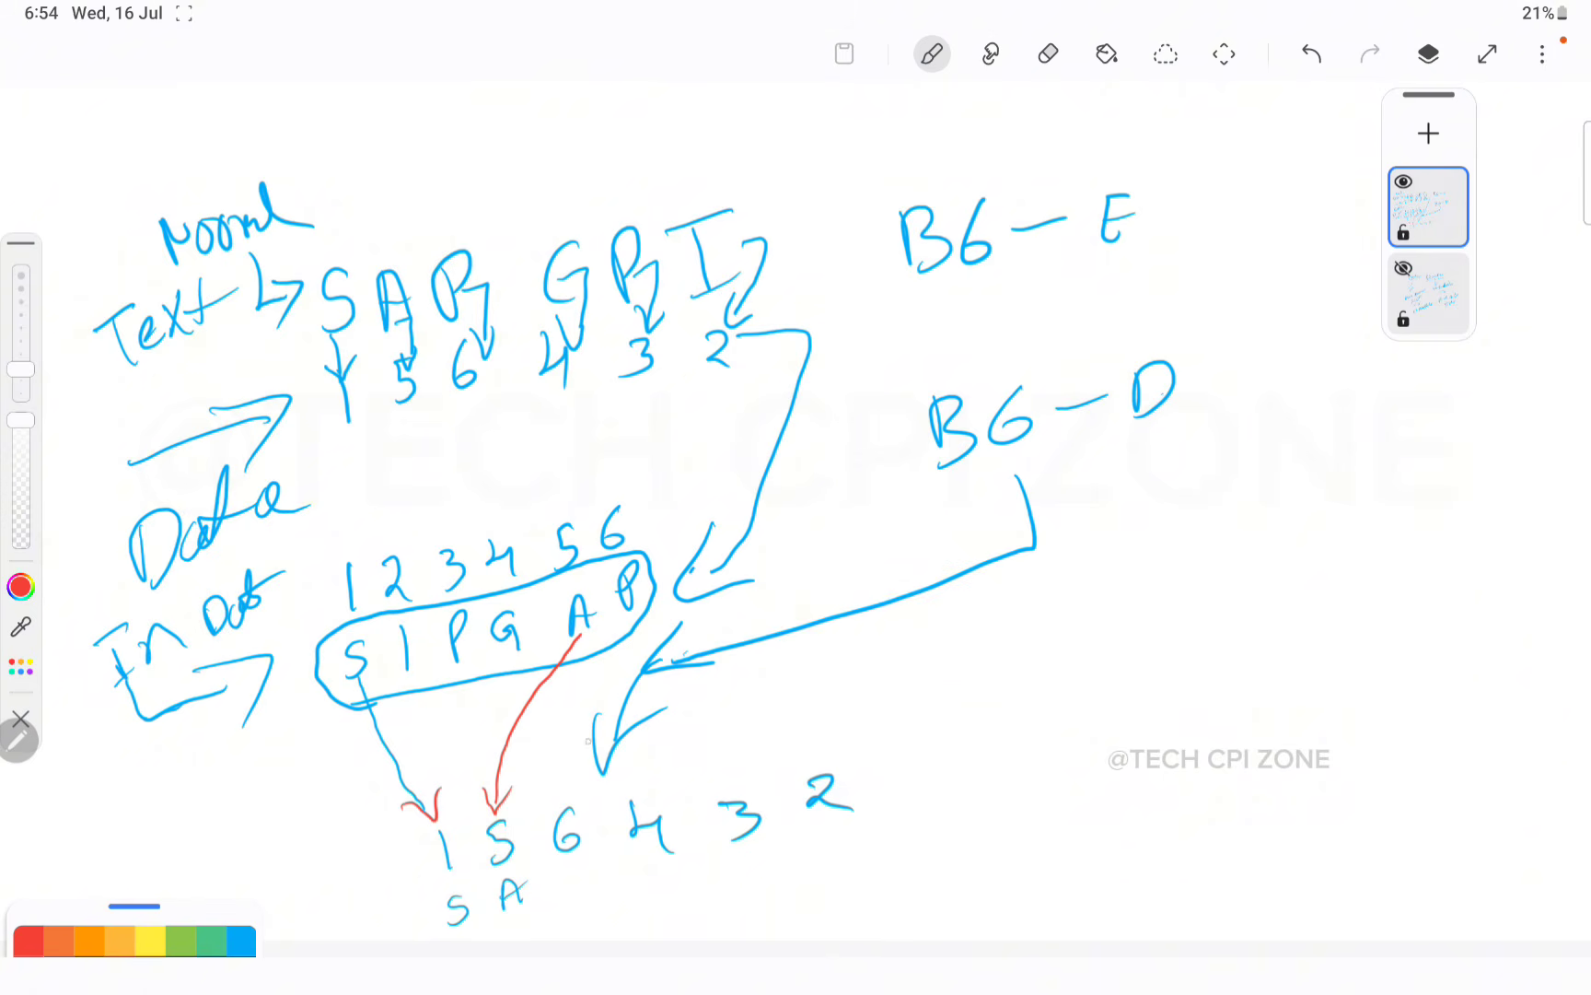
{"action": "mouse_move", "coordinate": [625, 615]}
{"action": "left_mouse_down"}
{"action": "mouse_move", "coordinate": [564, 711]}
{"action": "mouse_move", "coordinate": [555, 794]}
{"action": "mouse_move", "coordinate": [587, 762]}
{"action": "left_mouse_up"}
- Connect the looped I to 2 in green and the first P to 3 in orange, writing each letter beneath its number in the matching colour
{"action": "left_click", "coordinate": [212, 940]}
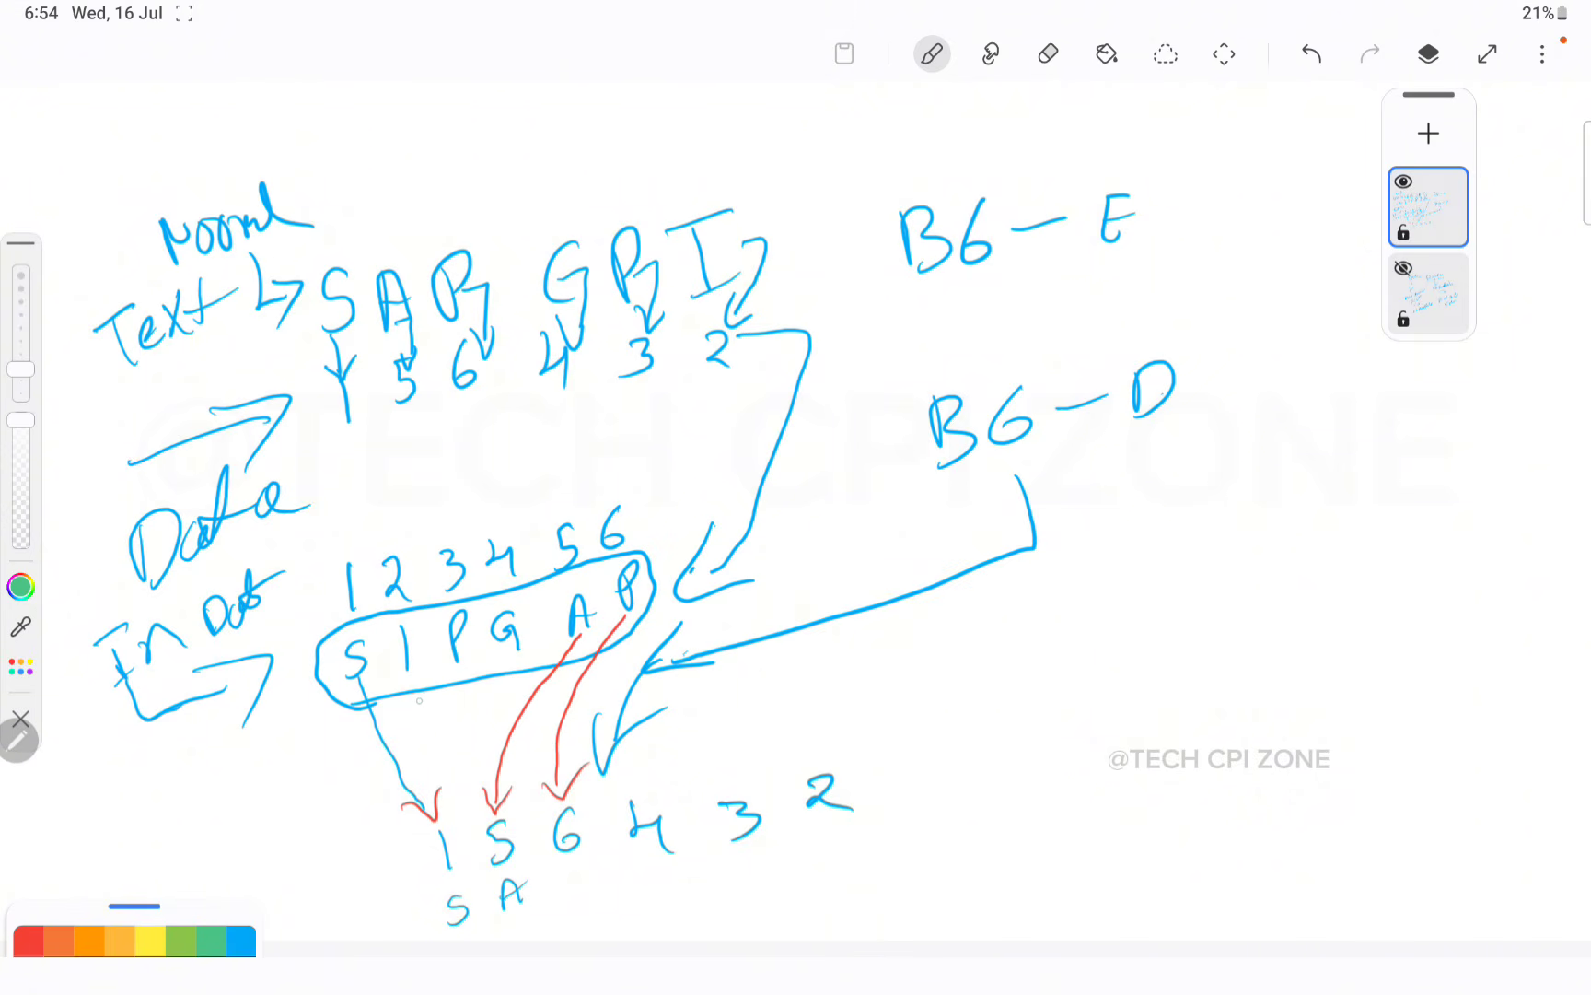
{"action": "mouse_move", "coordinate": [414, 707]}
{"action": "left_mouse_down"}
{"action": "mouse_move", "coordinate": [550, 747]}
{"action": "mouse_move", "coordinate": [775, 747]}
{"action": "mouse_move", "coordinate": [792, 762]}
{"action": "left_mouse_up"}
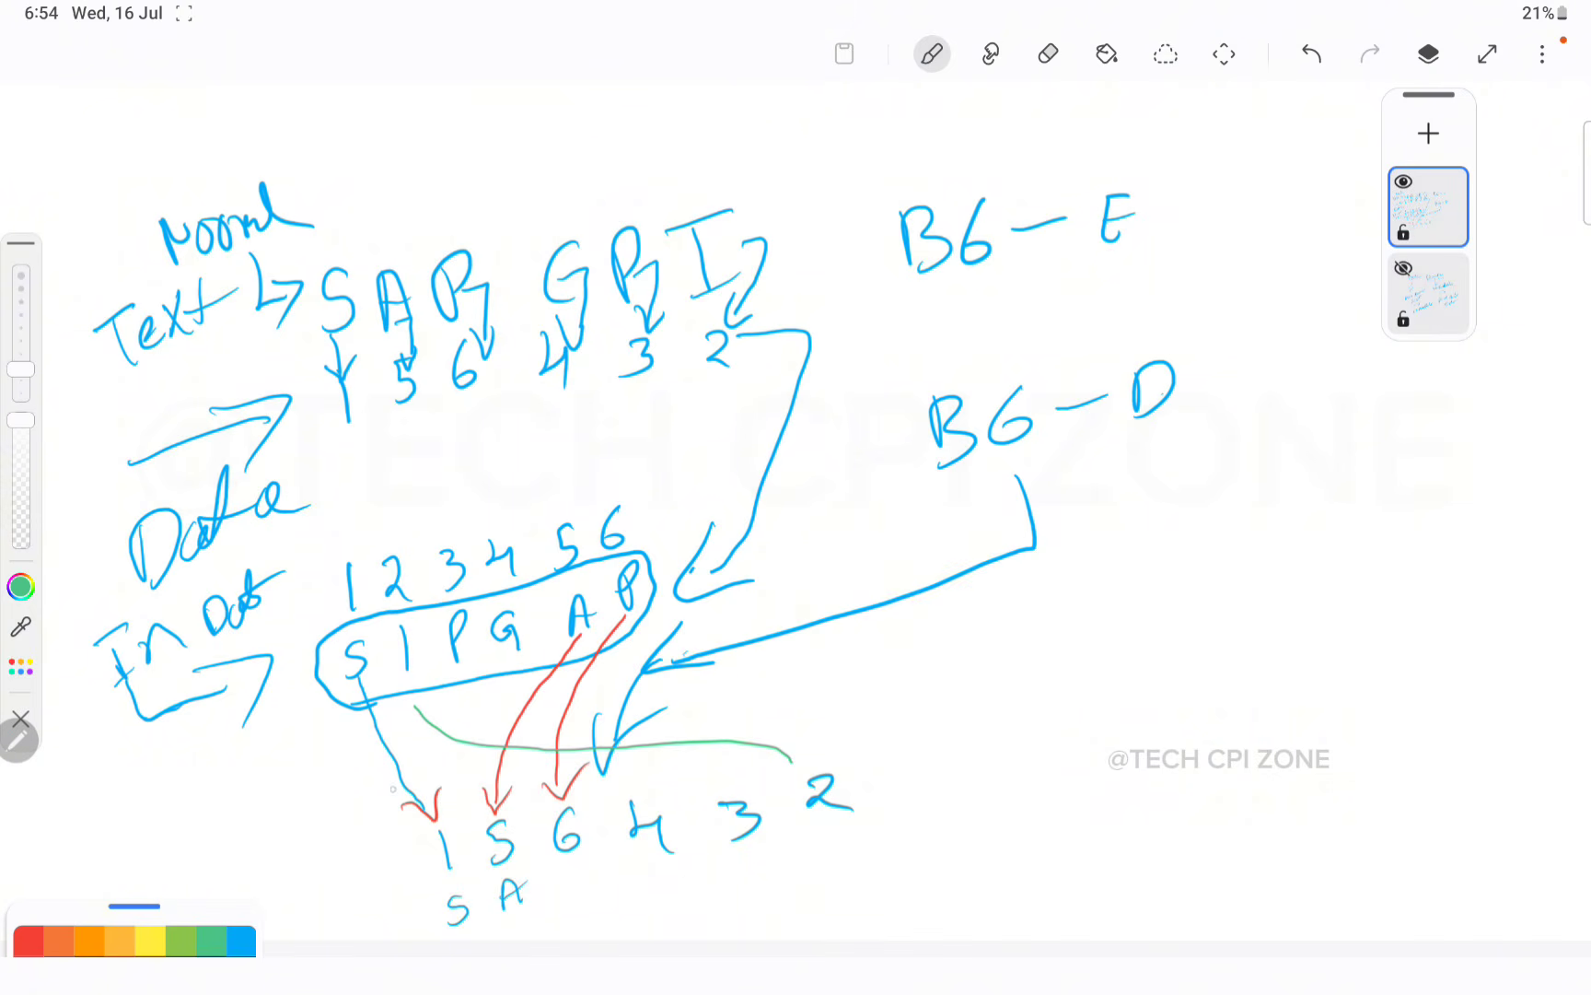
{"action": "left_click", "coordinate": [118, 941]}
{"action": "mouse_move", "coordinate": [461, 686]}
{"action": "left_mouse_down"}
{"action": "mouse_move", "coordinate": [488, 723]}
{"action": "mouse_move", "coordinate": [584, 734]}
{"action": "mouse_move", "coordinate": [711, 785]}
{"action": "left_mouse_up"}
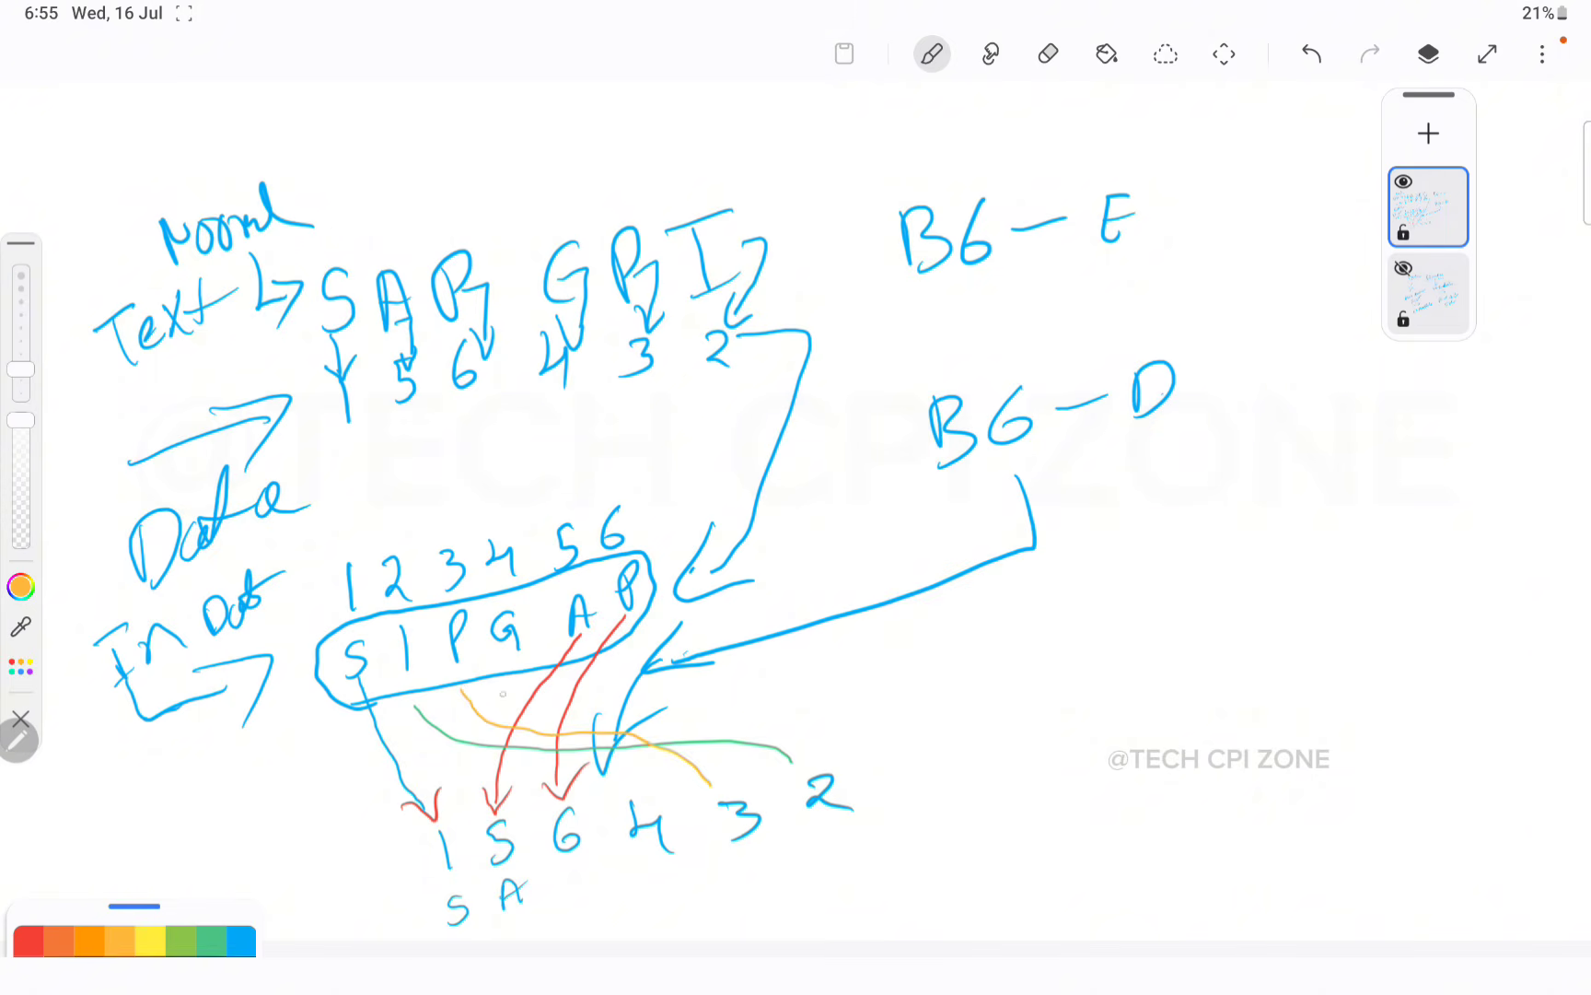
{"action": "mouse_move", "coordinate": [755, 863]}
{"action": "left_mouse_down"}
{"action": "mouse_move", "coordinate": [761, 893]}
{"action": "mouse_move", "coordinate": [755, 881]}
{"action": "left_mouse_up"}
{"action": "left_click", "coordinate": [212, 939]}
{"action": "left_click_drag", "start_coordinate": [841, 846], "coordinate": [862, 898]}
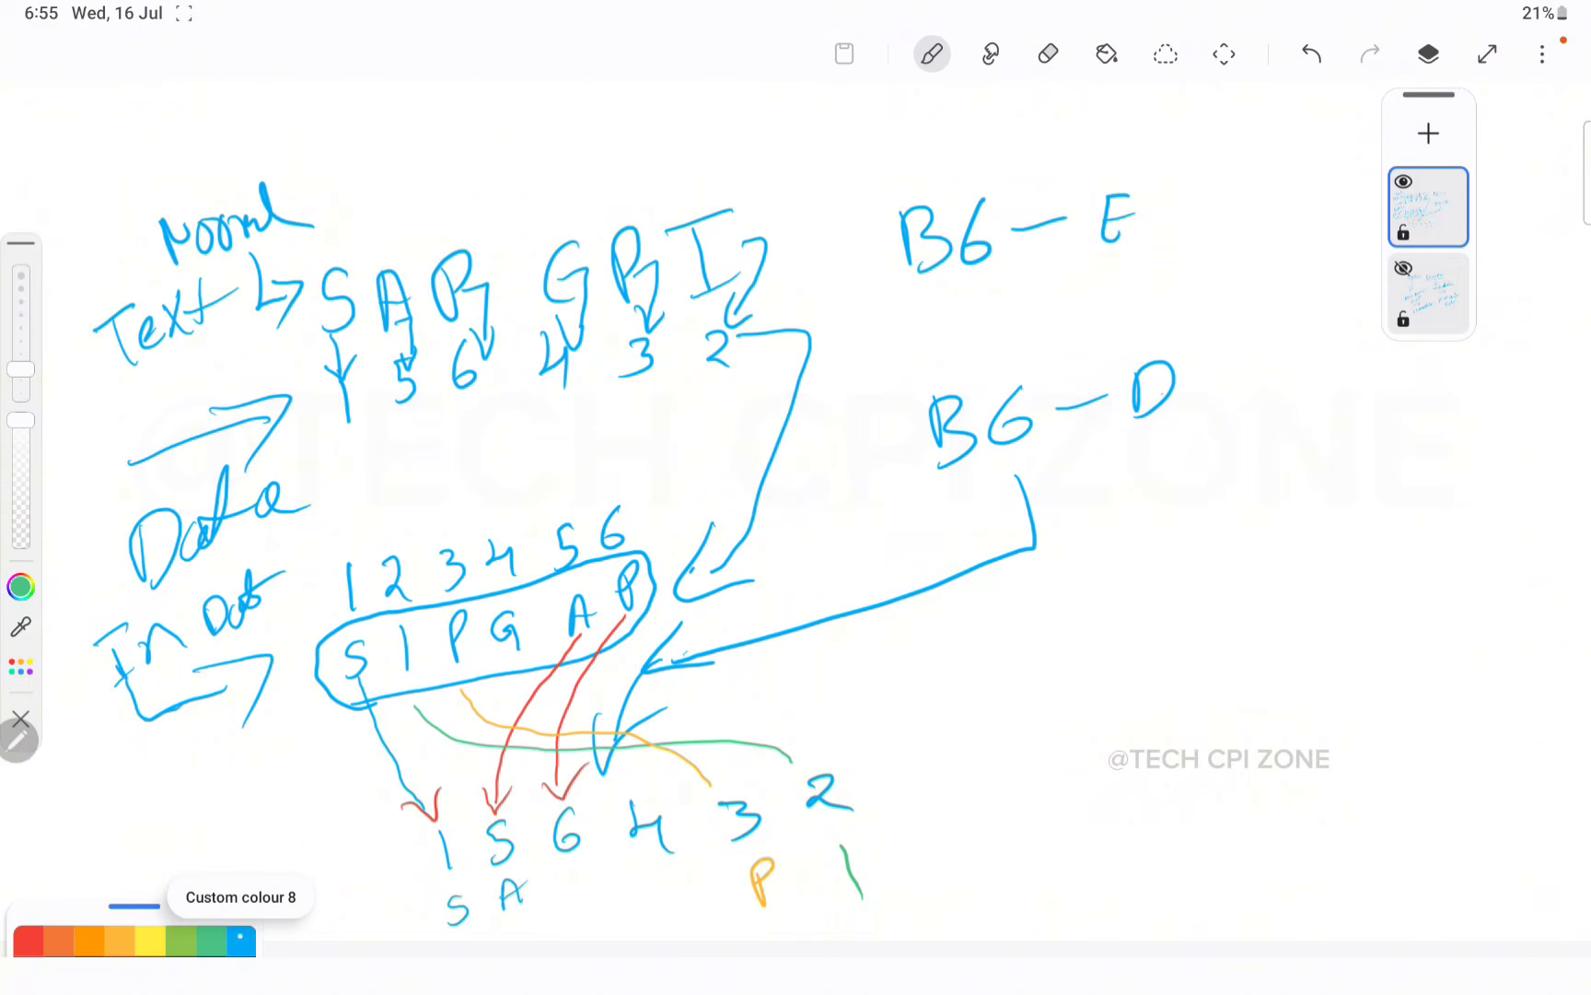
- Write a red P beneath the 6, and connect the looped G to 4 in yellow with a yellow G beneath it
{"action": "left_click", "coordinate": [244, 935]}
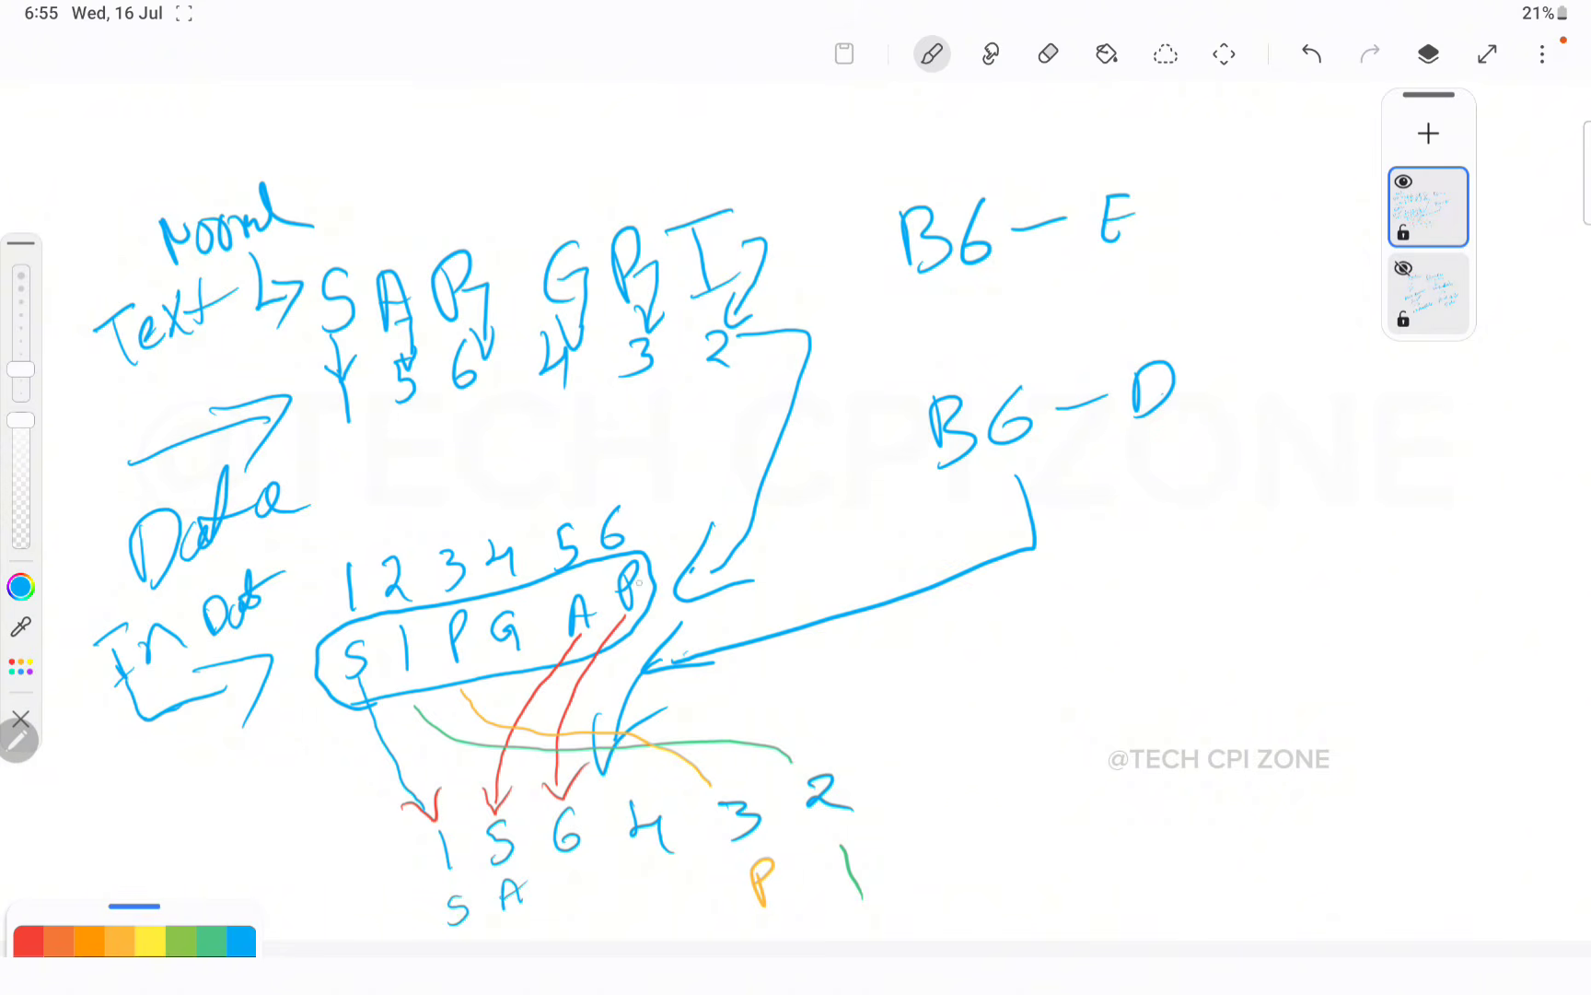
{"action": "left_click", "coordinate": [27, 940]}
{"action": "mouse_move", "coordinate": [575, 919]}
{"action": "left_mouse_down"}
{"action": "mouse_move", "coordinate": [569, 868]}
{"action": "mouse_move", "coordinate": [577, 892]}
{"action": "left_mouse_up"}
{"action": "left_click", "coordinate": [147, 941]}
{"action": "mouse_move", "coordinate": [513, 666]}
{"action": "left_mouse_down"}
{"action": "mouse_move", "coordinate": [548, 719]}
{"action": "mouse_move", "coordinate": [608, 738]}
{"action": "mouse_move", "coordinate": [635, 788]}
{"action": "left_mouse_up"}
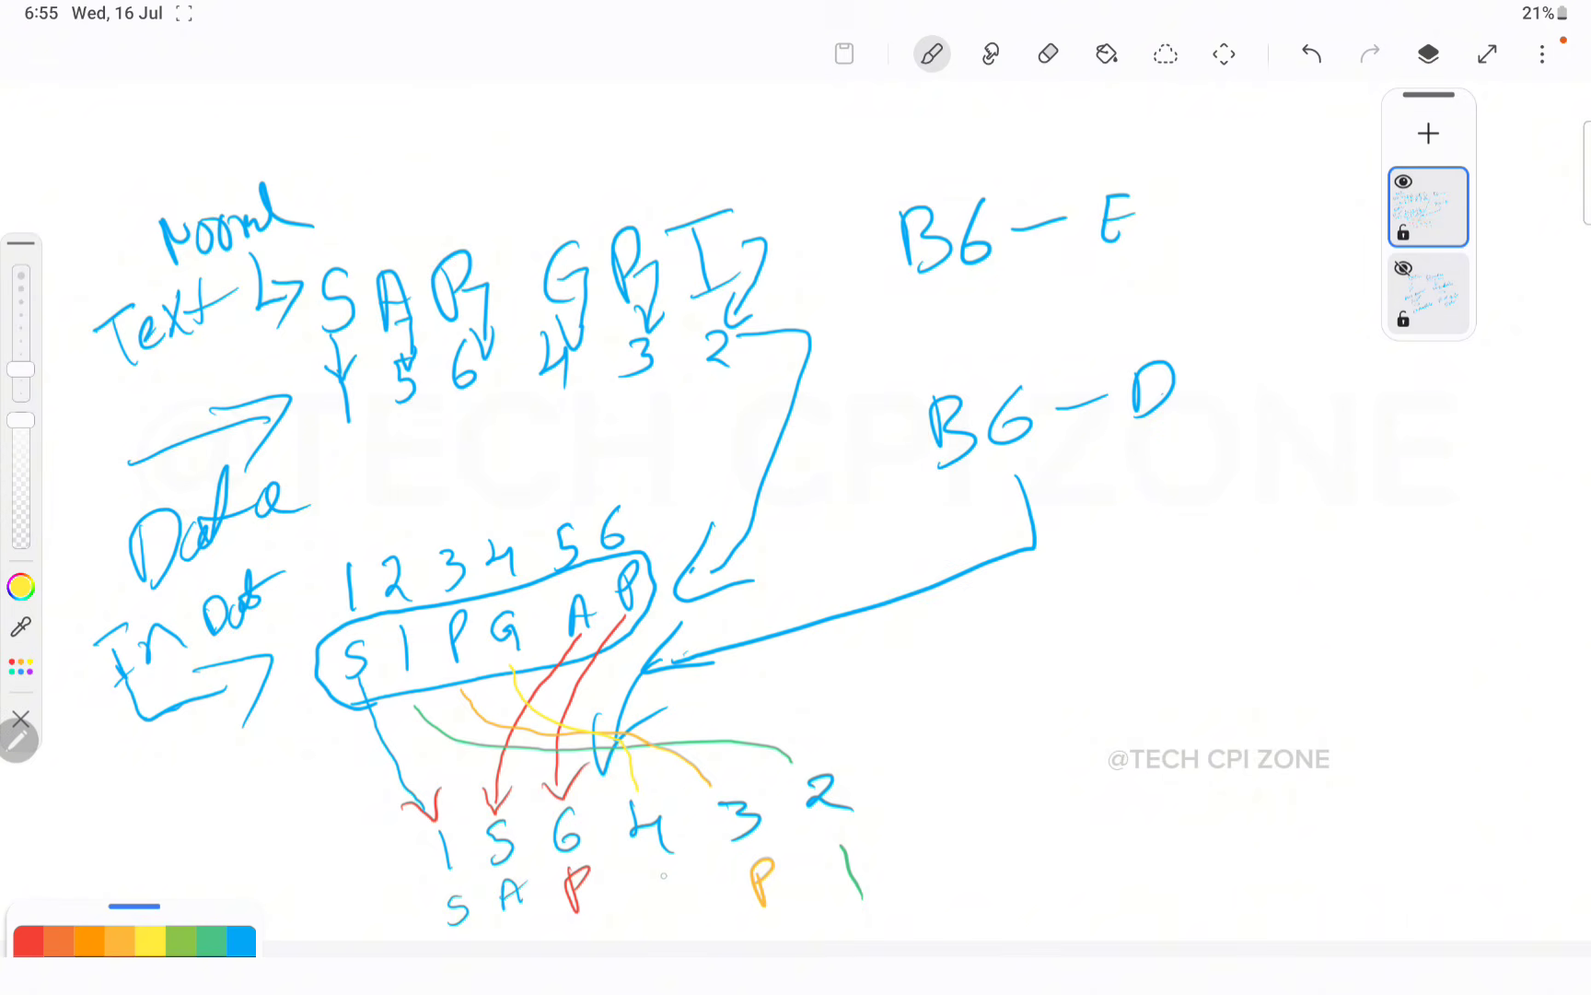
{"action": "mouse_move", "coordinate": [667, 857]}
{"action": "left_mouse_down"}
{"action": "mouse_move", "coordinate": [642, 882]}
{"action": "mouse_move", "coordinate": [677, 898]}
{"action": "mouse_move", "coordinate": [674, 916]}
{"action": "left_mouse_up"}
- Trace over the G in the encoded row and the G in the original text in yellow, and loop the decoded bottom row
{"action": "mouse_move", "coordinate": [513, 613]}
{"action": "left_mouse_down"}
{"action": "mouse_move", "coordinate": [498, 636]}
{"action": "mouse_move", "coordinate": [525, 632]}
{"action": "left_mouse_up"}
{"action": "mouse_move", "coordinate": [575, 243]}
{"action": "left_mouse_down"}
{"action": "mouse_move", "coordinate": [552, 242]}
{"action": "mouse_move", "coordinate": [539, 276]}
{"action": "mouse_move", "coordinate": [572, 298]}
{"action": "left_mouse_up"}
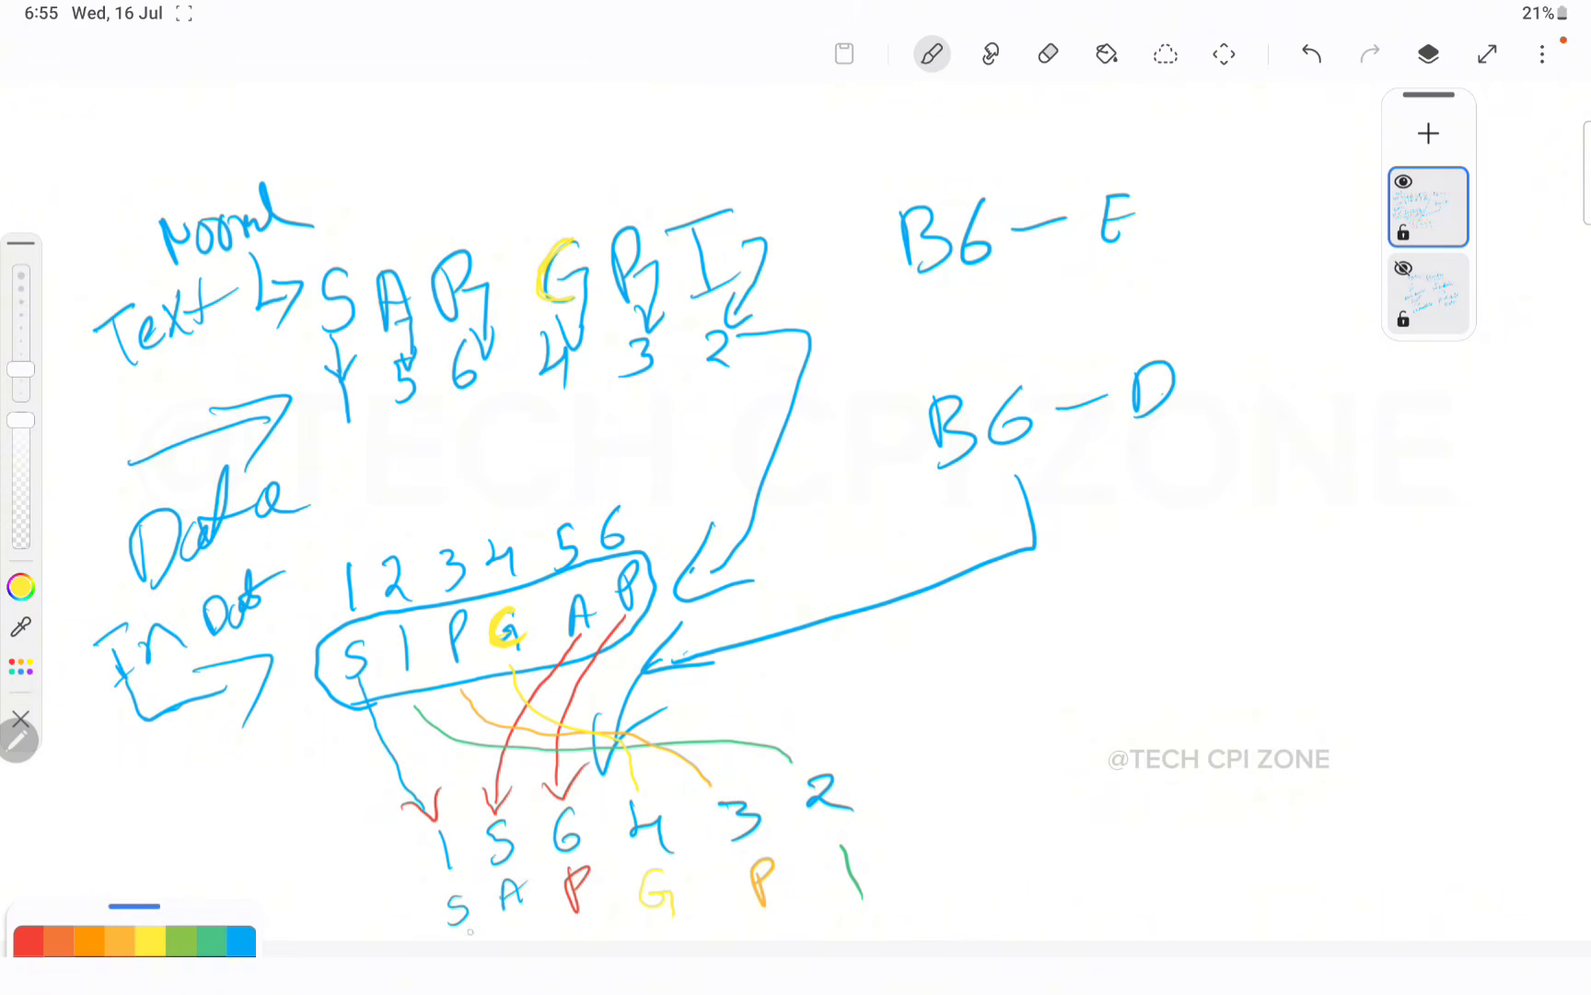
{"action": "mouse_move", "coordinate": [461, 935]}
{"action": "left_mouse_down"}
{"action": "mouse_move", "coordinate": [880, 901]}
{"action": "mouse_move", "coordinate": [769, 842]}
{"action": "mouse_move", "coordinate": [521, 859]}
{"action": "mouse_move", "coordinate": [422, 929]}
{"action": "mouse_move", "coordinate": [459, 938]}
{"action": "left_mouse_up"}
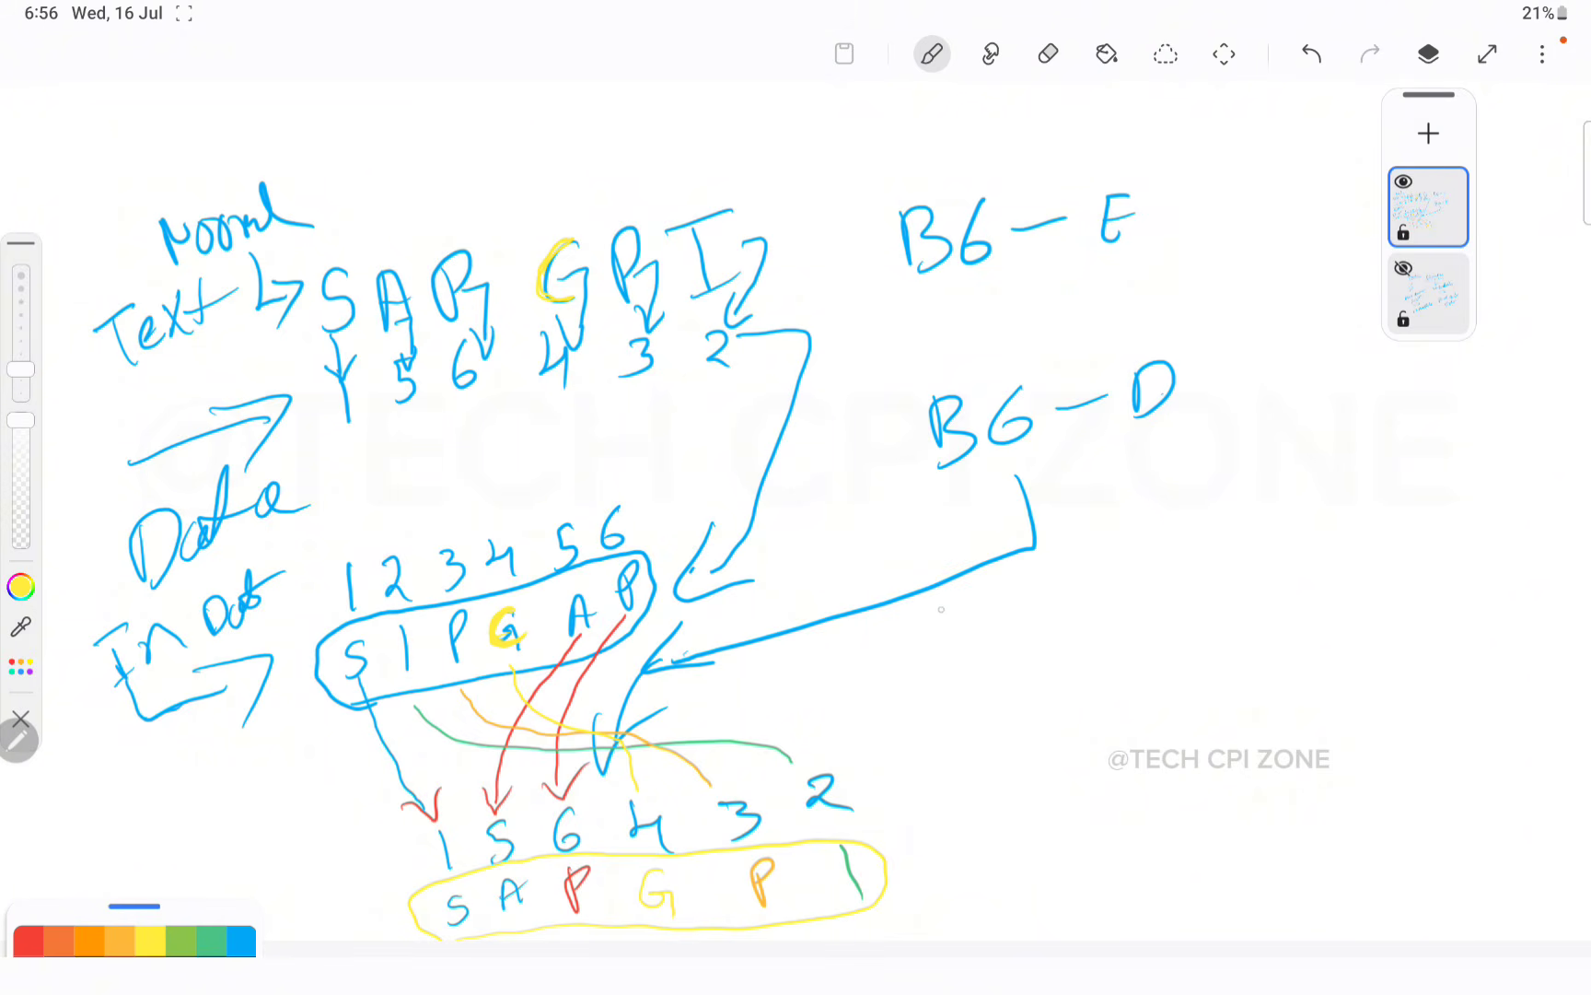
- Below "B6 – D", draw a yellow box and a red box labelled S and R in red, with a large red rectangle between them
{"action": "mouse_move", "coordinate": [930, 623]}
{"action": "left_mouse_down"}
{"action": "mouse_move", "coordinate": [931, 703]}
{"action": "mouse_move", "coordinate": [986, 683]}
{"action": "mouse_move", "coordinate": [932, 697]}
{"action": "left_mouse_up"}
{"action": "left_click", "coordinate": [27, 940]}
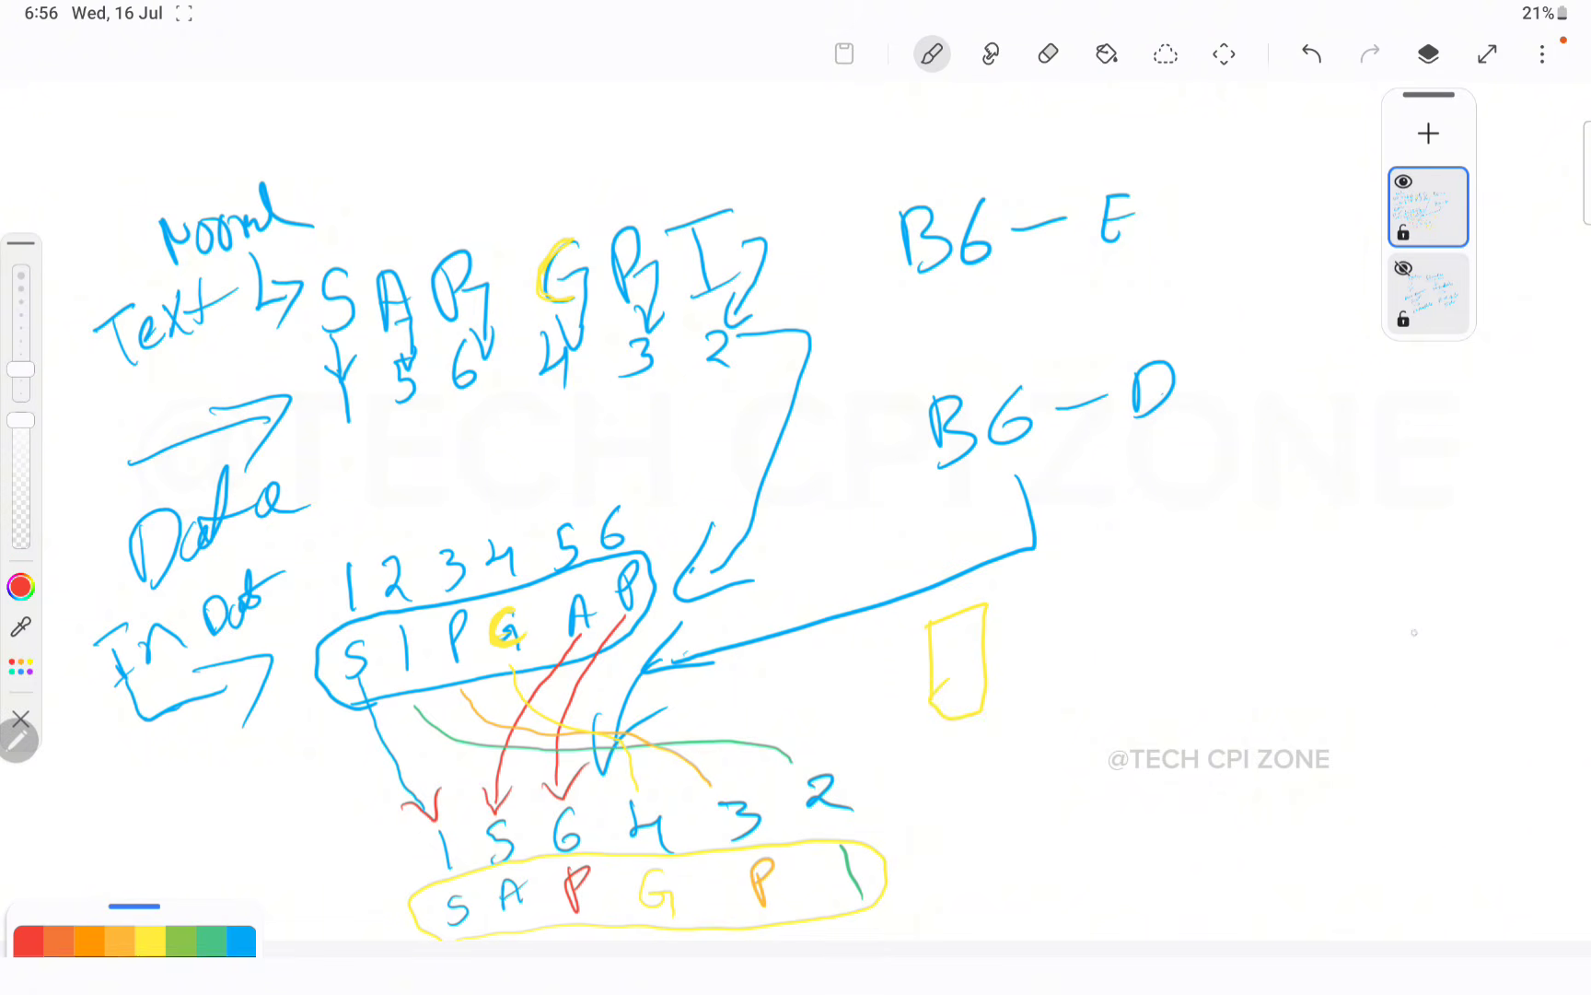
{"action": "mouse_move", "coordinate": [1450, 631]}
{"action": "left_mouse_down"}
{"action": "mouse_move", "coordinate": [1443, 700]}
{"action": "mouse_move", "coordinate": [1513, 698]}
{"action": "mouse_move", "coordinate": [1448, 705]}
{"action": "mouse_move", "coordinate": [1509, 681]}
{"action": "left_mouse_up"}
{"action": "left_click_drag", "start_coordinate": [962, 649], "coordinate": [942, 690]}
{"action": "mouse_move", "coordinate": [1040, 604]}
{"action": "left_mouse_down"}
{"action": "mouse_move", "coordinate": [1047, 711]}
{"action": "mouse_move", "coordinate": [1389, 597]}
{"action": "mouse_move", "coordinate": [1327, 717]}
{"action": "mouse_move", "coordinate": [1054, 725]}
{"action": "mouse_move", "coordinate": [1093, 665]}
{"action": "left_mouse_up"}
- In blue, draw two dots inside the large rectangle and connect them with lines to the S and R boxes
{"action": "left_click", "coordinate": [242, 938]}
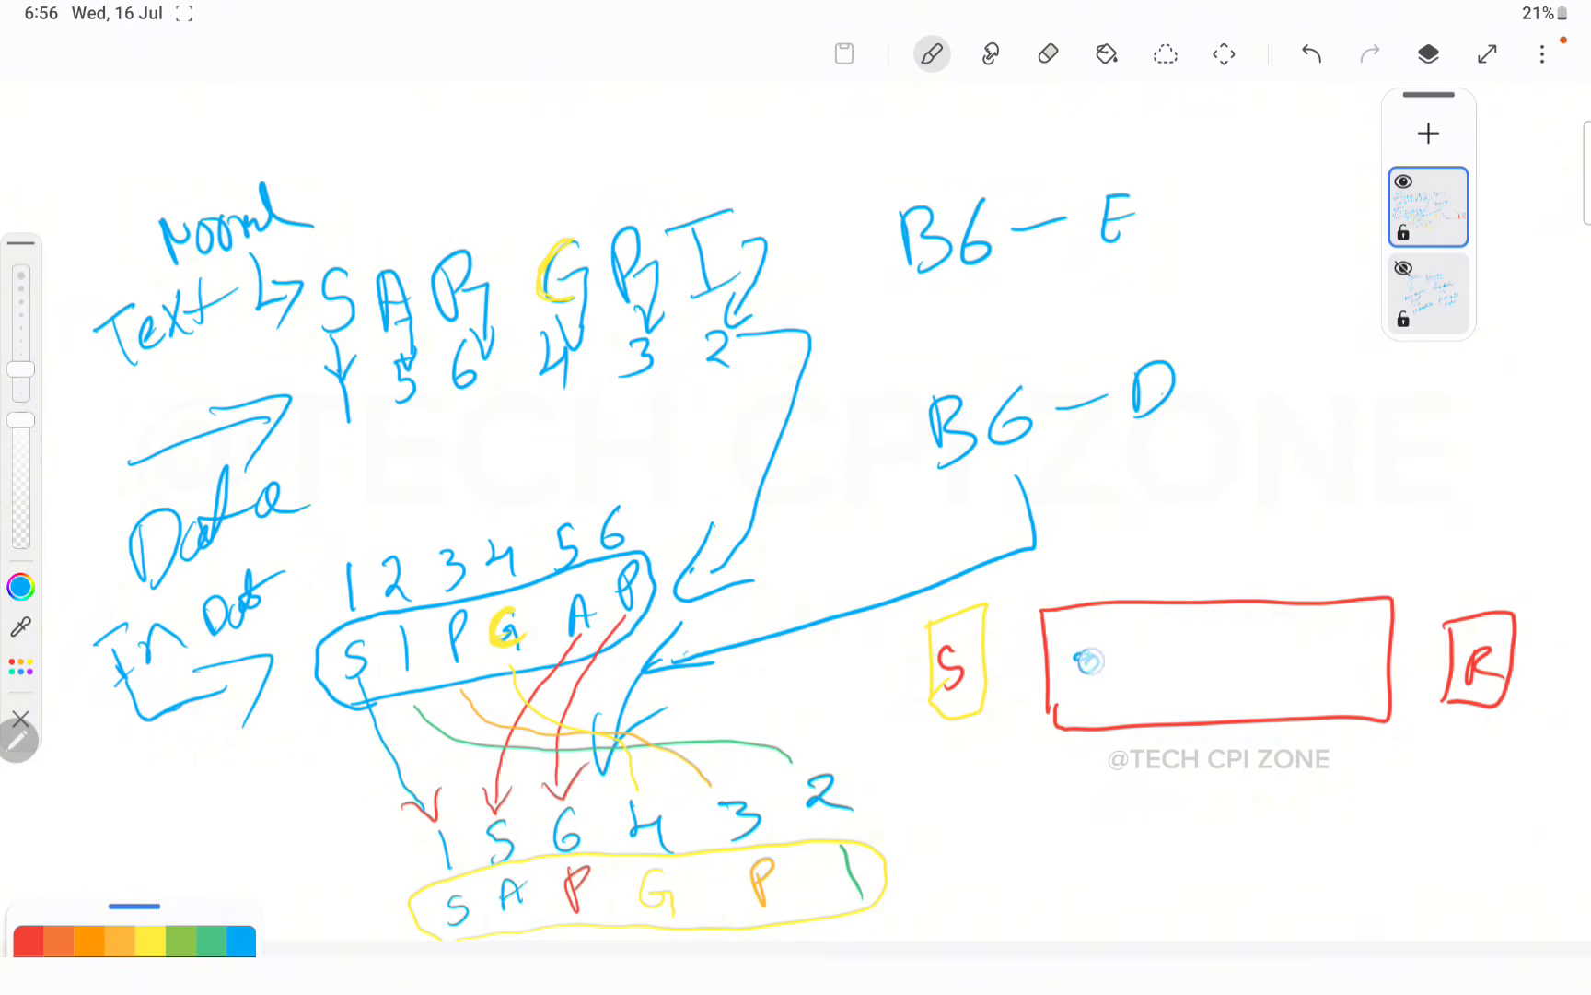
{"action": "left_click_drag", "start_coordinate": [1336, 635], "coordinate": [1326, 654]}
{"action": "left_click_drag", "start_coordinate": [973, 662], "coordinate": [1090, 659]}
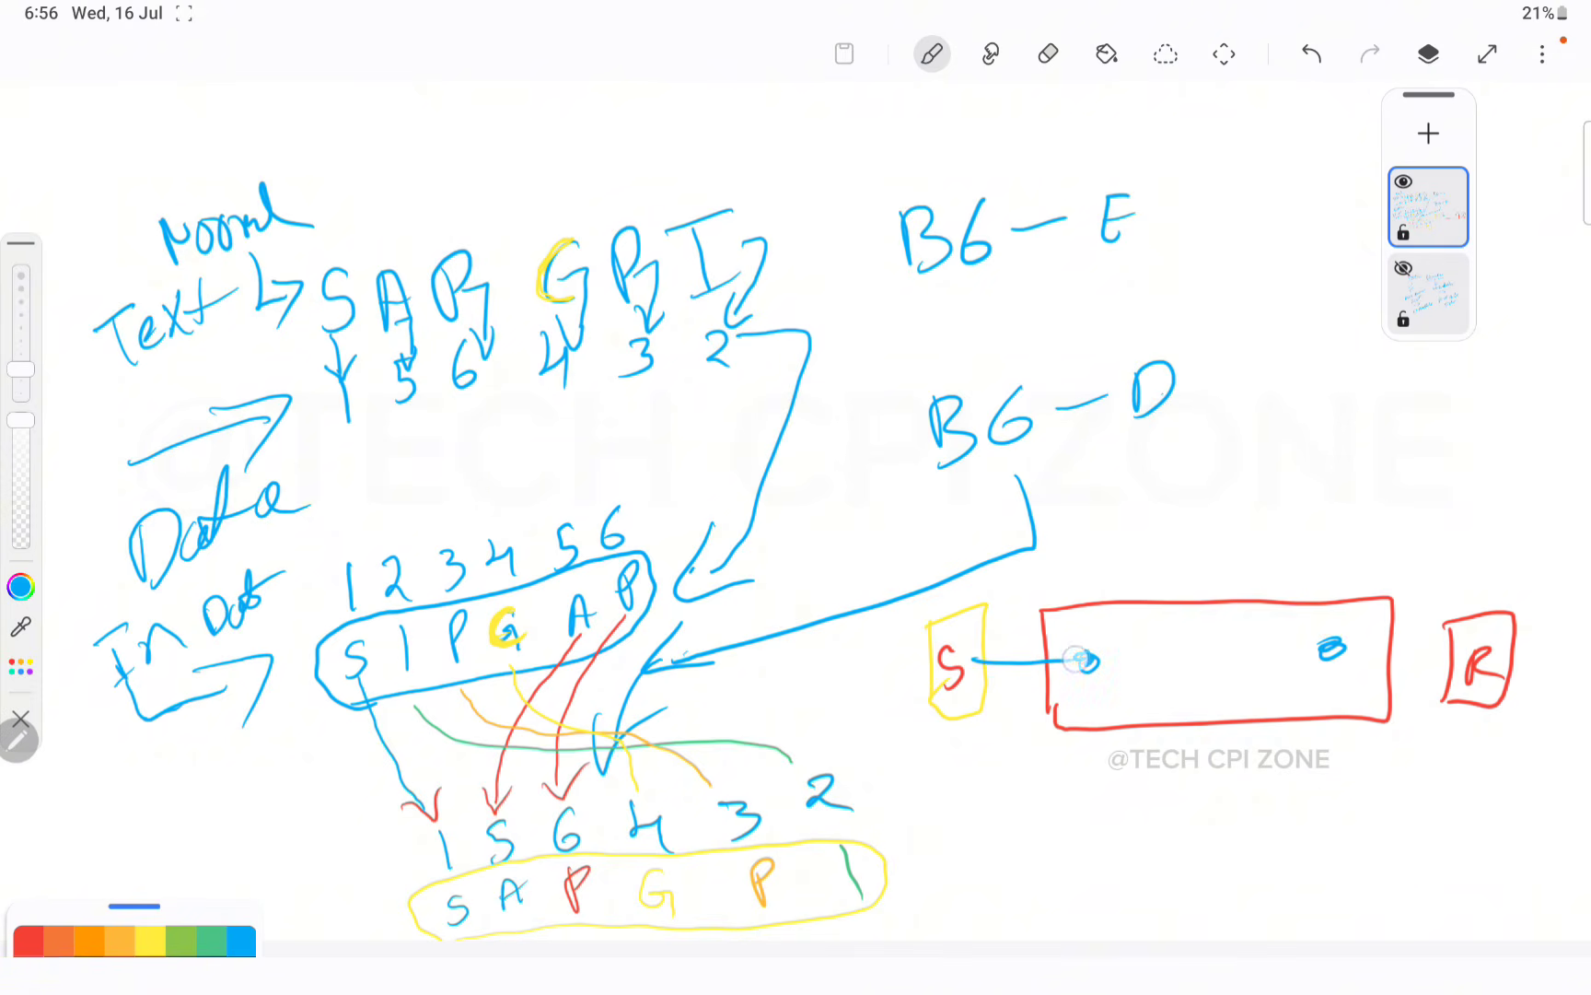
{"action": "left_click_drag", "start_coordinate": [1326, 649], "coordinate": [1492, 650]}
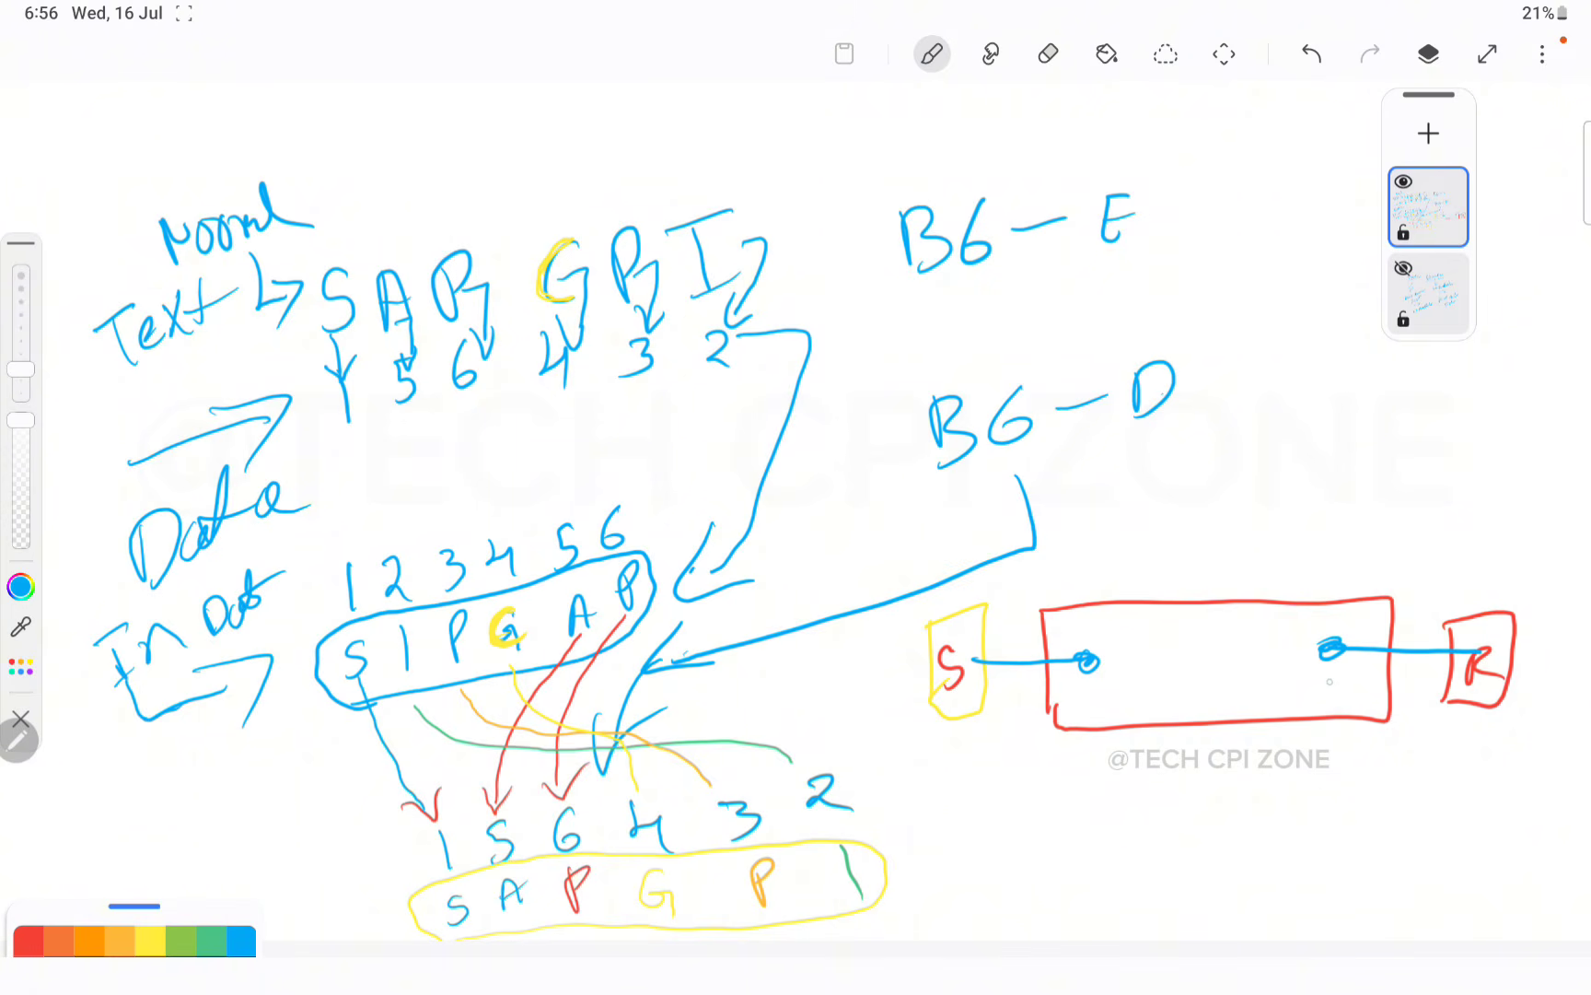
- Label the connector to the R box "Mail" and the connector from the S box "HTTPS", each with a leader line
{"action": "mouse_move", "coordinate": [1418, 564]}
{"action": "left_mouse_down"}
{"action": "mouse_move", "coordinate": [1407, 643]}
{"action": "mouse_move", "coordinate": [1466, 545]}
{"action": "mouse_move", "coordinate": [1494, 553]}
{"action": "mouse_move", "coordinate": [1515, 529]}
{"action": "mouse_move", "coordinate": [1485, 509]}
{"action": "left_mouse_up"}
{"action": "left_click_drag", "start_coordinate": [1510, 520], "coordinate": [1553, 540]}
{"action": "left_click_drag", "start_coordinate": [1005, 658], "coordinate": [1032, 582]}
{"action": "left_click_drag", "start_coordinate": [1063, 543], "coordinate": [1070, 577]}
{"action": "mouse_move", "coordinate": [1076, 542]}
{"action": "left_mouse_down"}
{"action": "mouse_move", "coordinate": [1085, 571]}
{"action": "mouse_move", "coordinate": [1096, 549]}
{"action": "left_mouse_up"}
{"action": "mouse_move", "coordinate": [1089, 539]}
{"action": "left_mouse_down"}
{"action": "mouse_move", "coordinate": [1122, 523]}
{"action": "mouse_move", "coordinate": [1106, 566]}
{"action": "left_mouse_up"}
{"action": "mouse_move", "coordinate": [1125, 529]}
{"action": "left_mouse_down"}
{"action": "mouse_move", "coordinate": [1129, 560]}
{"action": "mouse_move", "coordinate": [1228, 516]}
{"action": "mouse_move", "coordinate": [1164, 557]}
{"action": "left_mouse_up"}
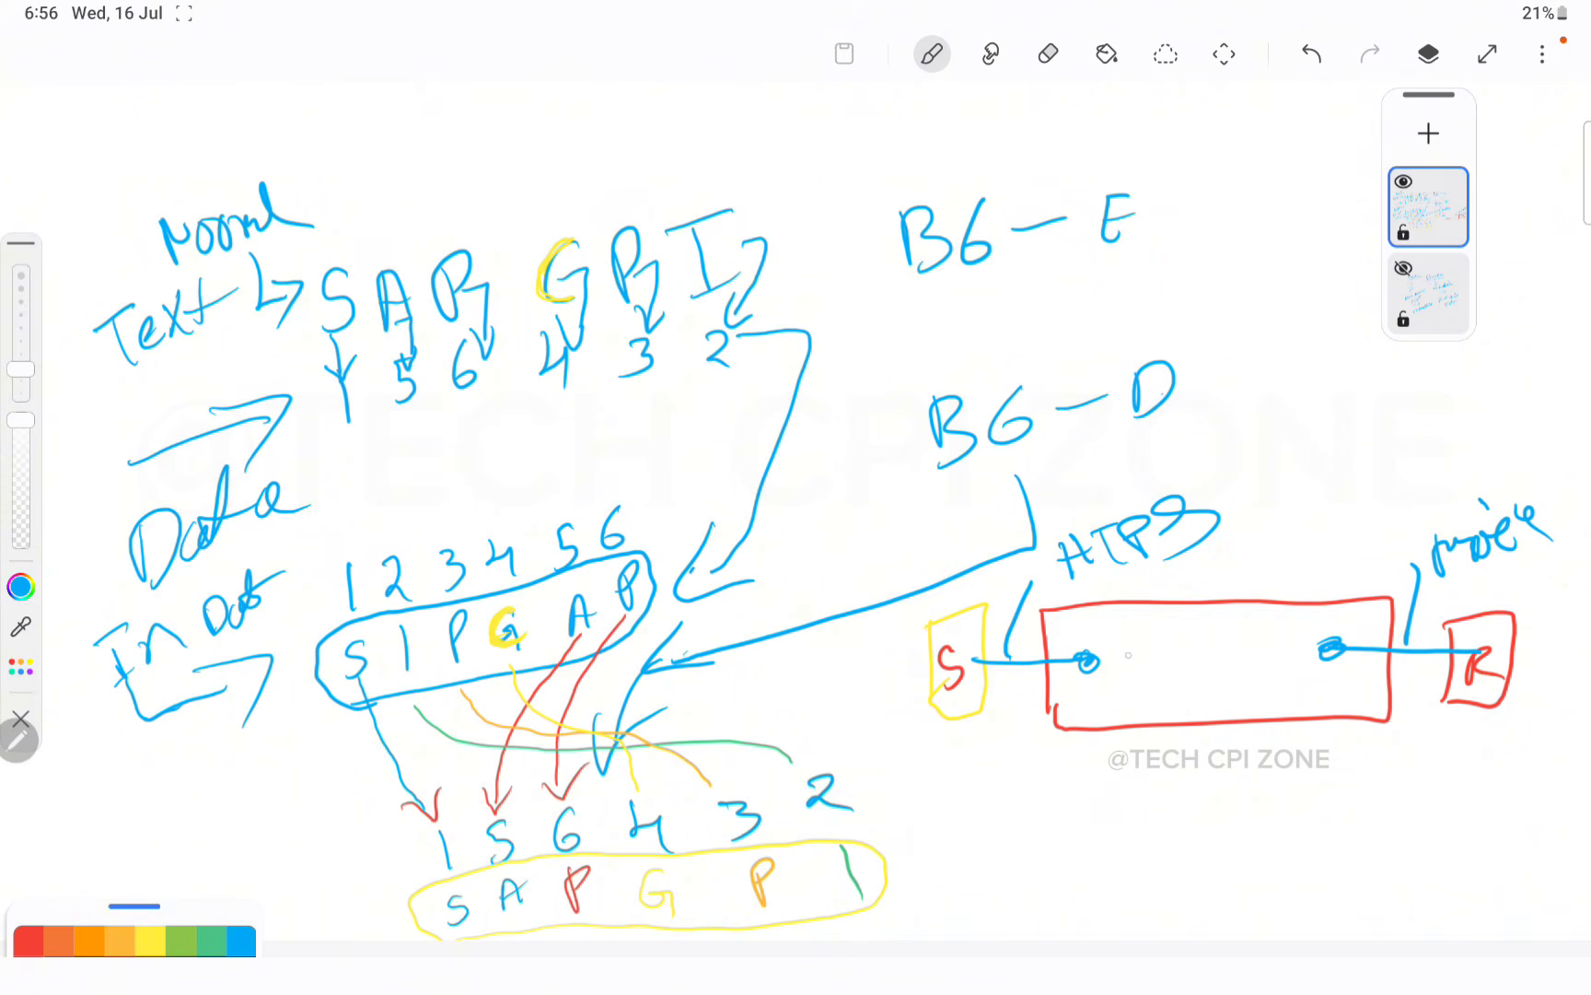
- Draw a small box inside the large rectangle and connect it to a lower box labelled R, marking the connector "OData"
{"action": "mouse_move", "coordinate": [1128, 643]}
{"action": "left_mouse_down"}
{"action": "mouse_move", "coordinate": [1130, 679]}
{"action": "mouse_move", "coordinate": [1190, 634]}
{"action": "mouse_move", "coordinate": [1191, 675]}
{"action": "mouse_move", "coordinate": [1133, 676]}
{"action": "mouse_move", "coordinate": [1126, 811]}
{"action": "mouse_move", "coordinate": [1186, 804]}
{"action": "mouse_move", "coordinate": [1106, 900]}
{"action": "mouse_move", "coordinate": [1063, 807]}
{"action": "mouse_move", "coordinate": [1092, 871]}
{"action": "left_mouse_up"}
{"action": "mouse_move", "coordinate": [1091, 822]}
{"action": "left_mouse_down"}
{"action": "mouse_move", "coordinate": [1098, 848]}
{"action": "mouse_move", "coordinate": [1139, 860]}
{"action": "left_mouse_up"}
{"action": "mouse_move", "coordinate": [1150, 757]}
{"action": "left_mouse_down"}
{"action": "mouse_move", "coordinate": [1179, 742]}
{"action": "mouse_move", "coordinate": [1193, 773]}
{"action": "mouse_move", "coordinate": [1230, 736]}
{"action": "mouse_move", "coordinate": [1259, 764]}
{"action": "left_mouse_up"}
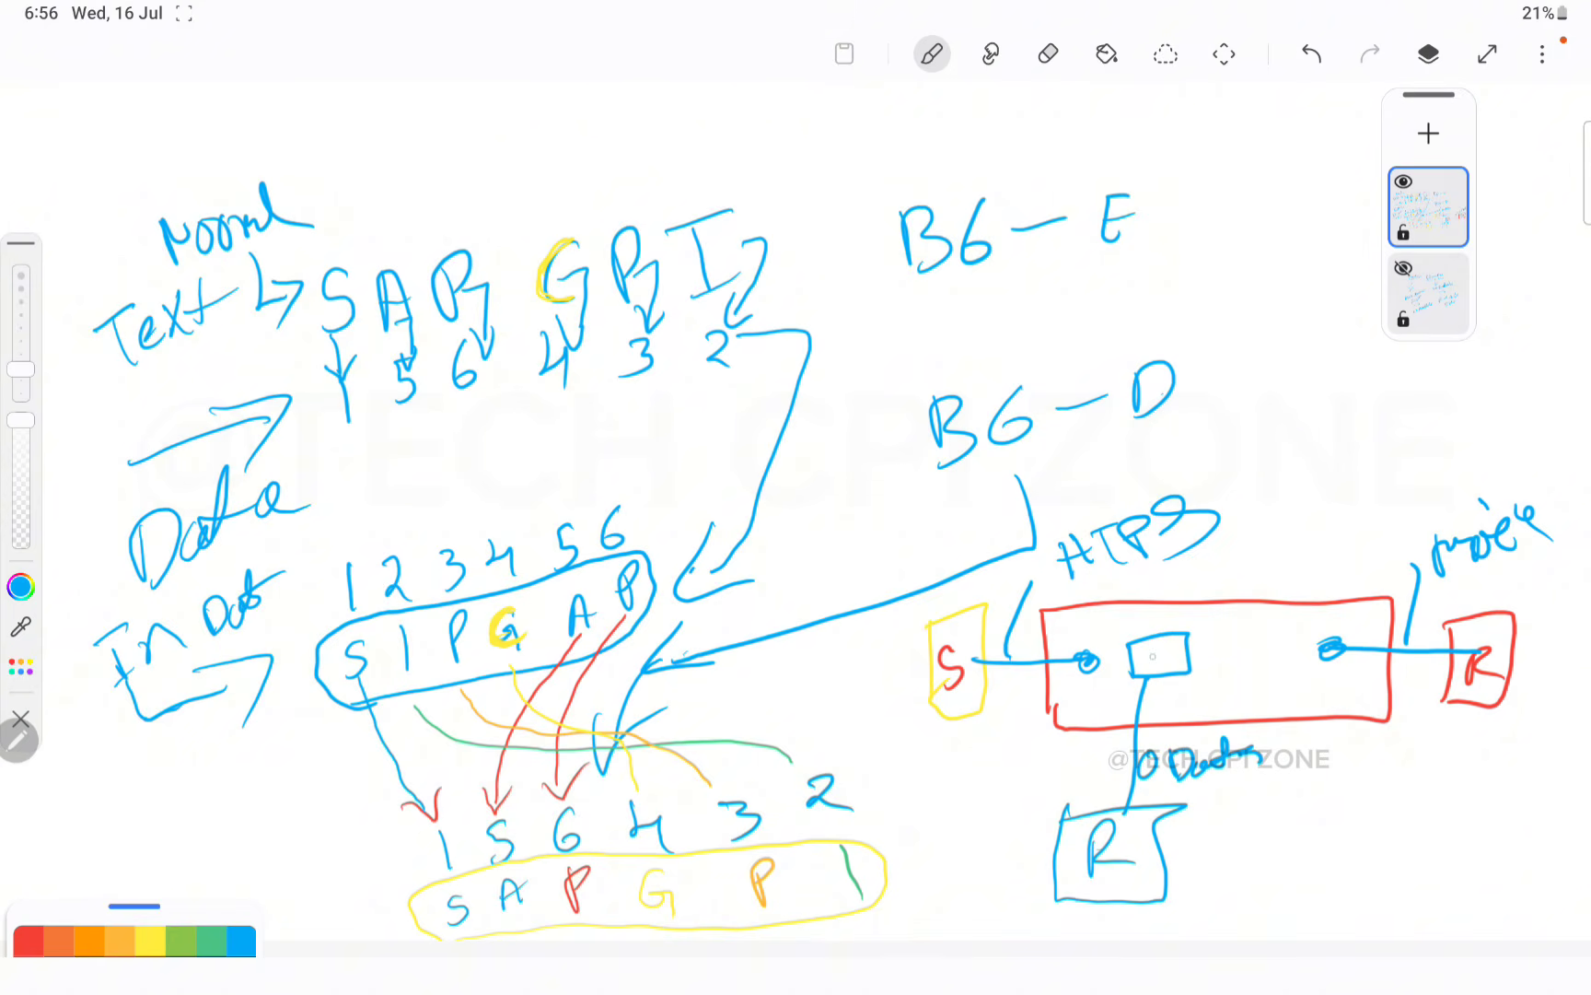
- Label the small box RR, join the two dots with a line, and add two more small boxes along it, the first marked E
{"action": "mouse_move", "coordinate": [1136, 671]}
{"action": "left_mouse_down"}
{"action": "mouse_move", "coordinate": [1151, 652]}
{"action": "mouse_move", "coordinate": [1190, 666]}
{"action": "left_mouse_up"}
{"action": "left_click_drag", "start_coordinate": [1089, 660], "coordinate": [1330, 650]}
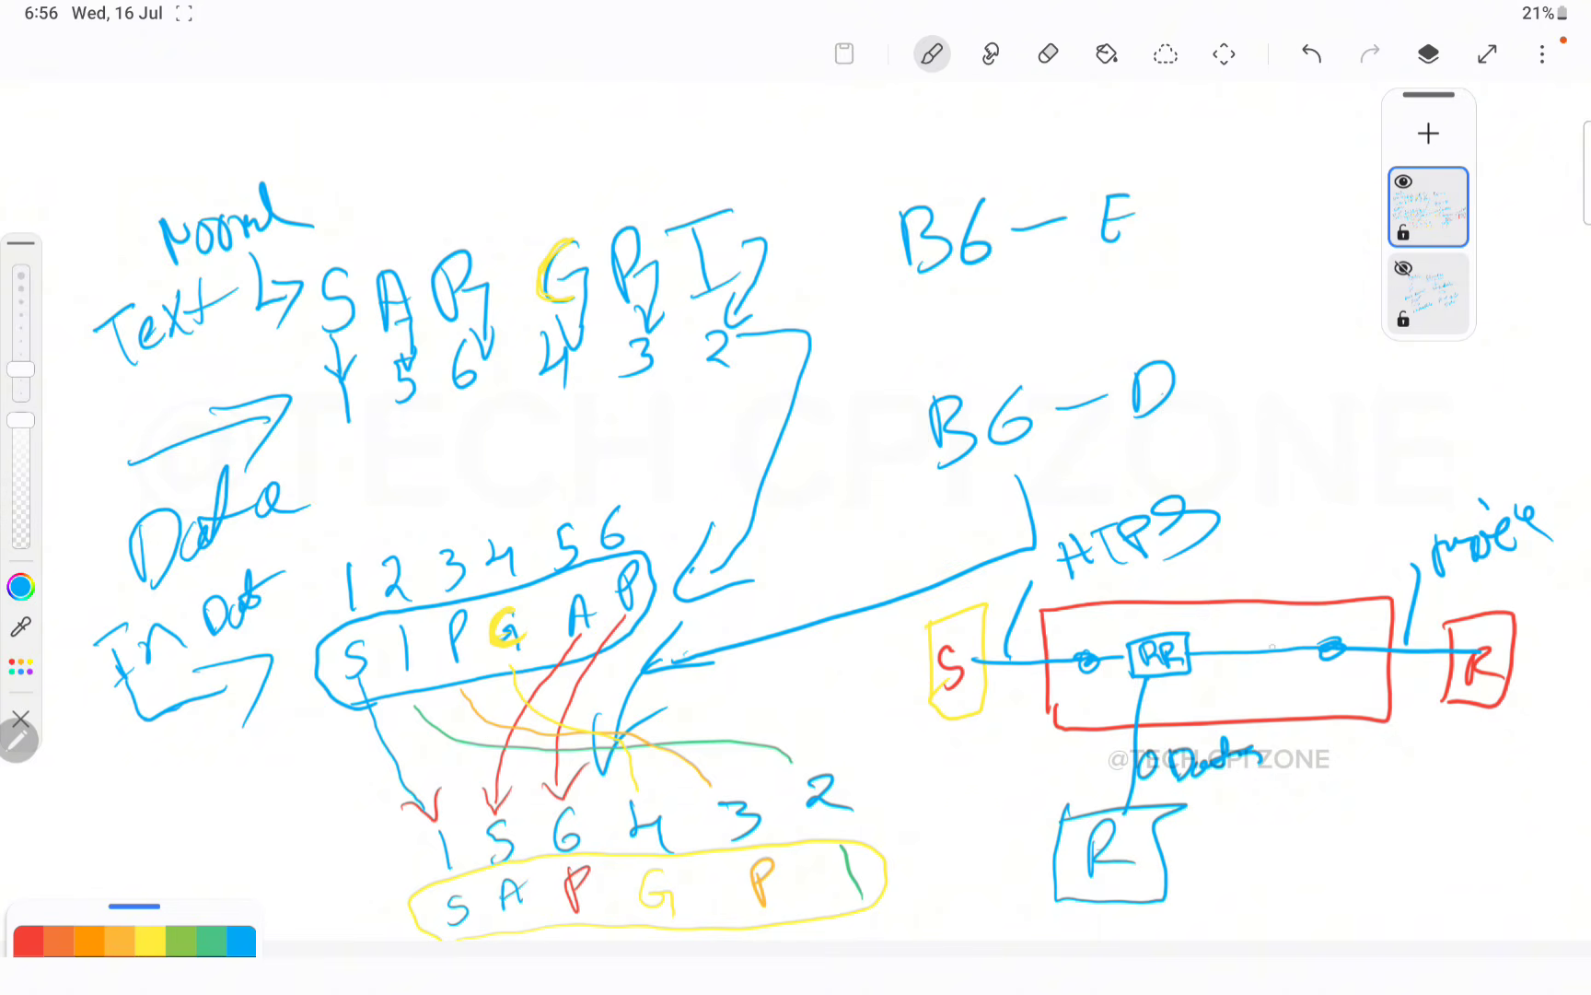
{"action": "mouse_move", "coordinate": [1206, 667]}
{"action": "left_mouse_down"}
{"action": "mouse_move", "coordinate": [1279, 634]}
{"action": "mouse_move", "coordinate": [1294, 645]}
{"action": "mouse_move", "coordinate": [1262, 661]}
{"action": "mouse_move", "coordinate": [1212, 644]}
{"action": "mouse_move", "coordinate": [1229, 653]}
{"action": "left_mouse_up"}
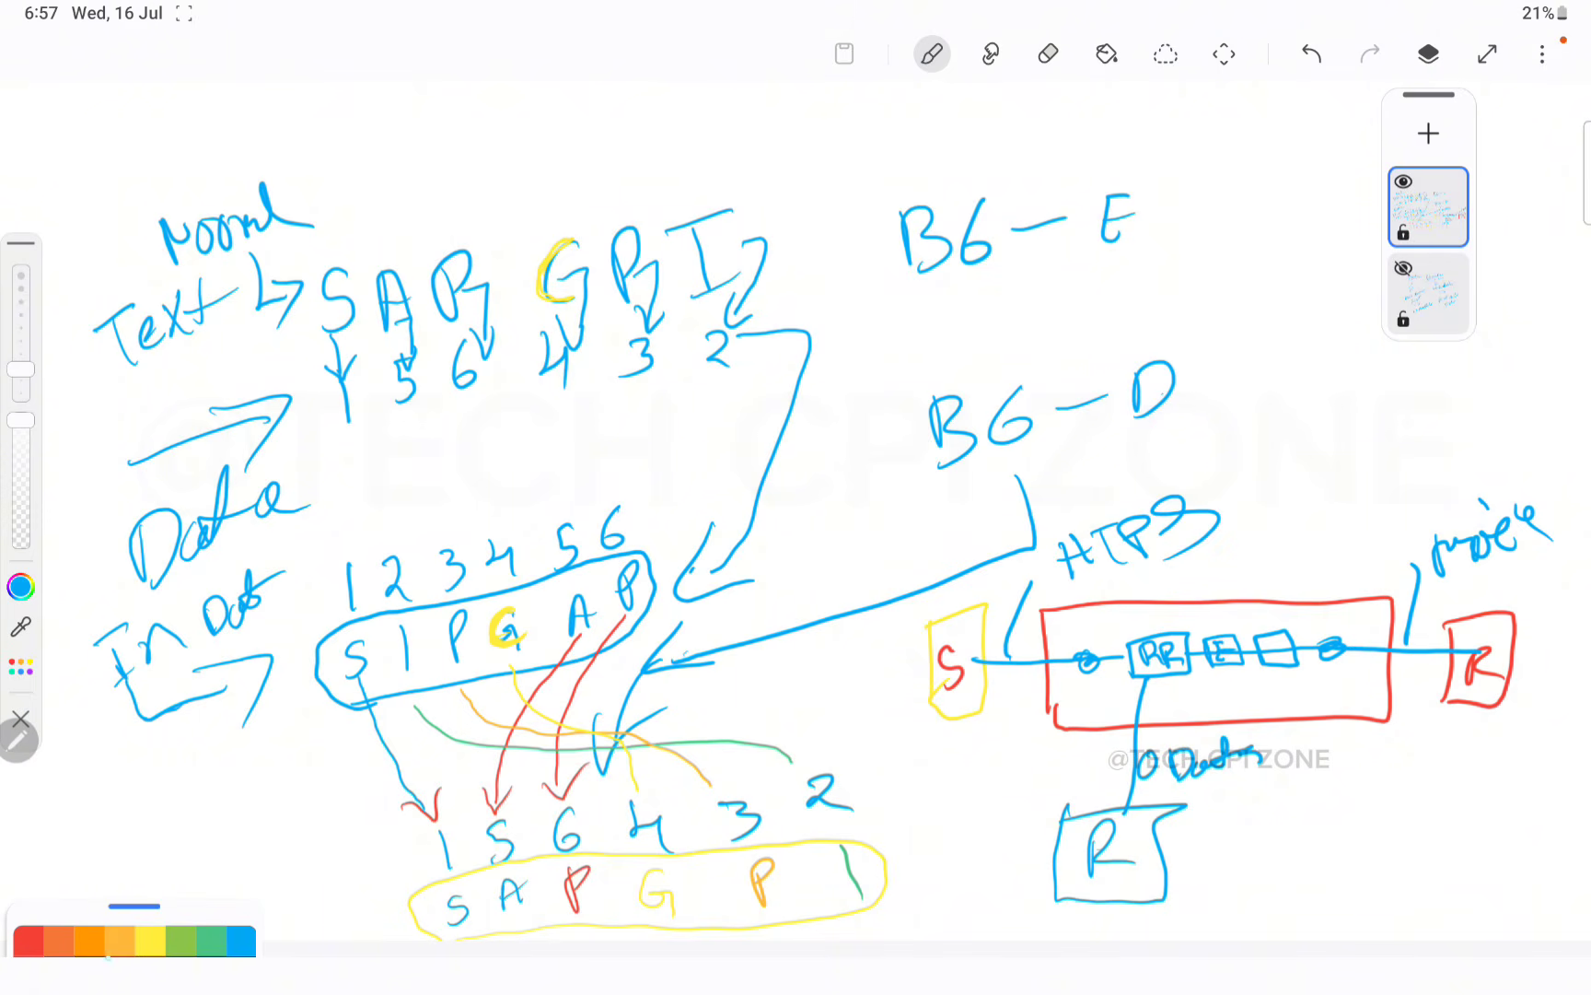
- In red, mark the last two small boxes E and D and bracket them together with the label "B64"
{"action": "left_click", "coordinate": [21, 940]}
{"action": "mouse_move", "coordinate": [1229, 641]}
{"action": "left_mouse_down"}
{"action": "mouse_move", "coordinate": [1216, 661]}
{"action": "mouse_move", "coordinate": [1271, 665]}
{"action": "left_mouse_up"}
{"action": "mouse_move", "coordinate": [1232, 655]}
{"action": "left_mouse_down"}
{"action": "mouse_move", "coordinate": [1276, 685]}
{"action": "mouse_move", "coordinate": [1291, 677]}
{"action": "mouse_move", "coordinate": [1260, 716]}
{"action": "mouse_move", "coordinate": [1316, 704]}
{"action": "left_mouse_up"}
{"action": "left_click_drag", "start_coordinate": [1309, 688], "coordinate": [1306, 714]}
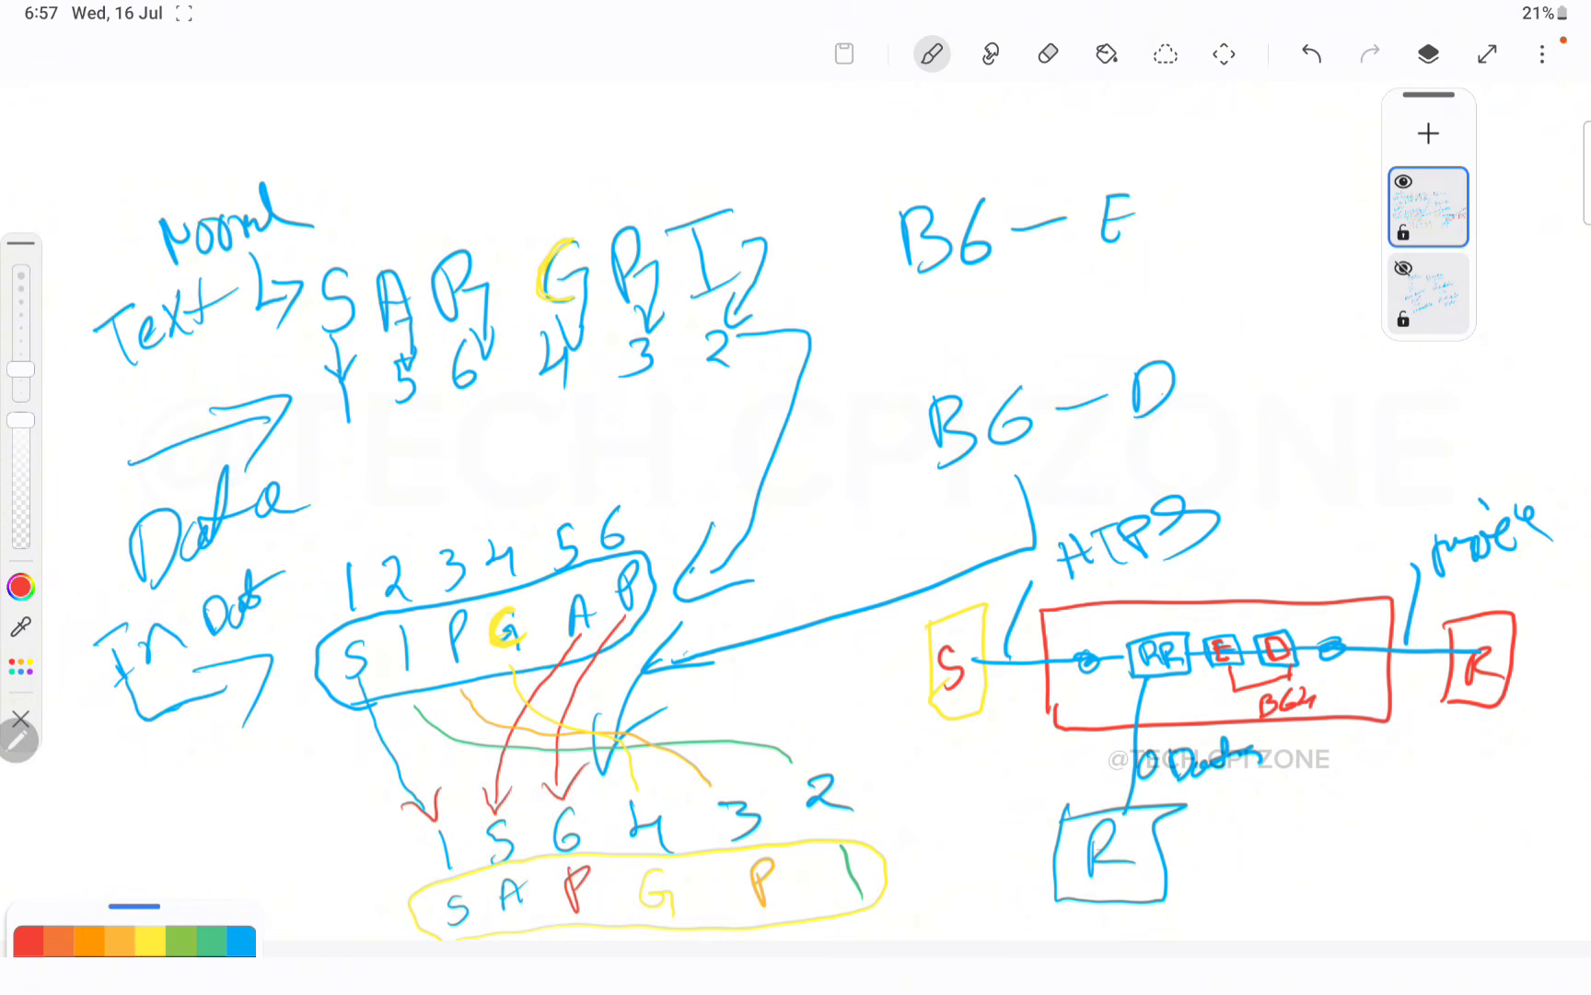
- Draw a red arrow down from the "B64" label and write three lines of notes beginning with "Data" beneath it
{"action": "mouse_move", "coordinate": [1282, 725]}
{"action": "left_mouse_down"}
{"action": "mouse_move", "coordinate": [1323, 785]}
{"action": "mouse_move", "coordinate": [1308, 850]}
{"action": "left_mouse_up"}
{"action": "mouse_move", "coordinate": [1305, 820]}
{"action": "left_mouse_down"}
{"action": "mouse_move", "coordinate": [1312, 845]}
{"action": "mouse_move", "coordinate": [1361, 843]}
{"action": "left_mouse_up"}
{"action": "mouse_move", "coordinate": [1346, 827]}
{"action": "left_mouse_down"}
{"action": "mouse_move", "coordinate": [1408, 814]}
{"action": "mouse_move", "coordinate": [1398, 840]}
{"action": "mouse_move", "coordinate": [1478, 835]}
{"action": "left_mouse_up"}
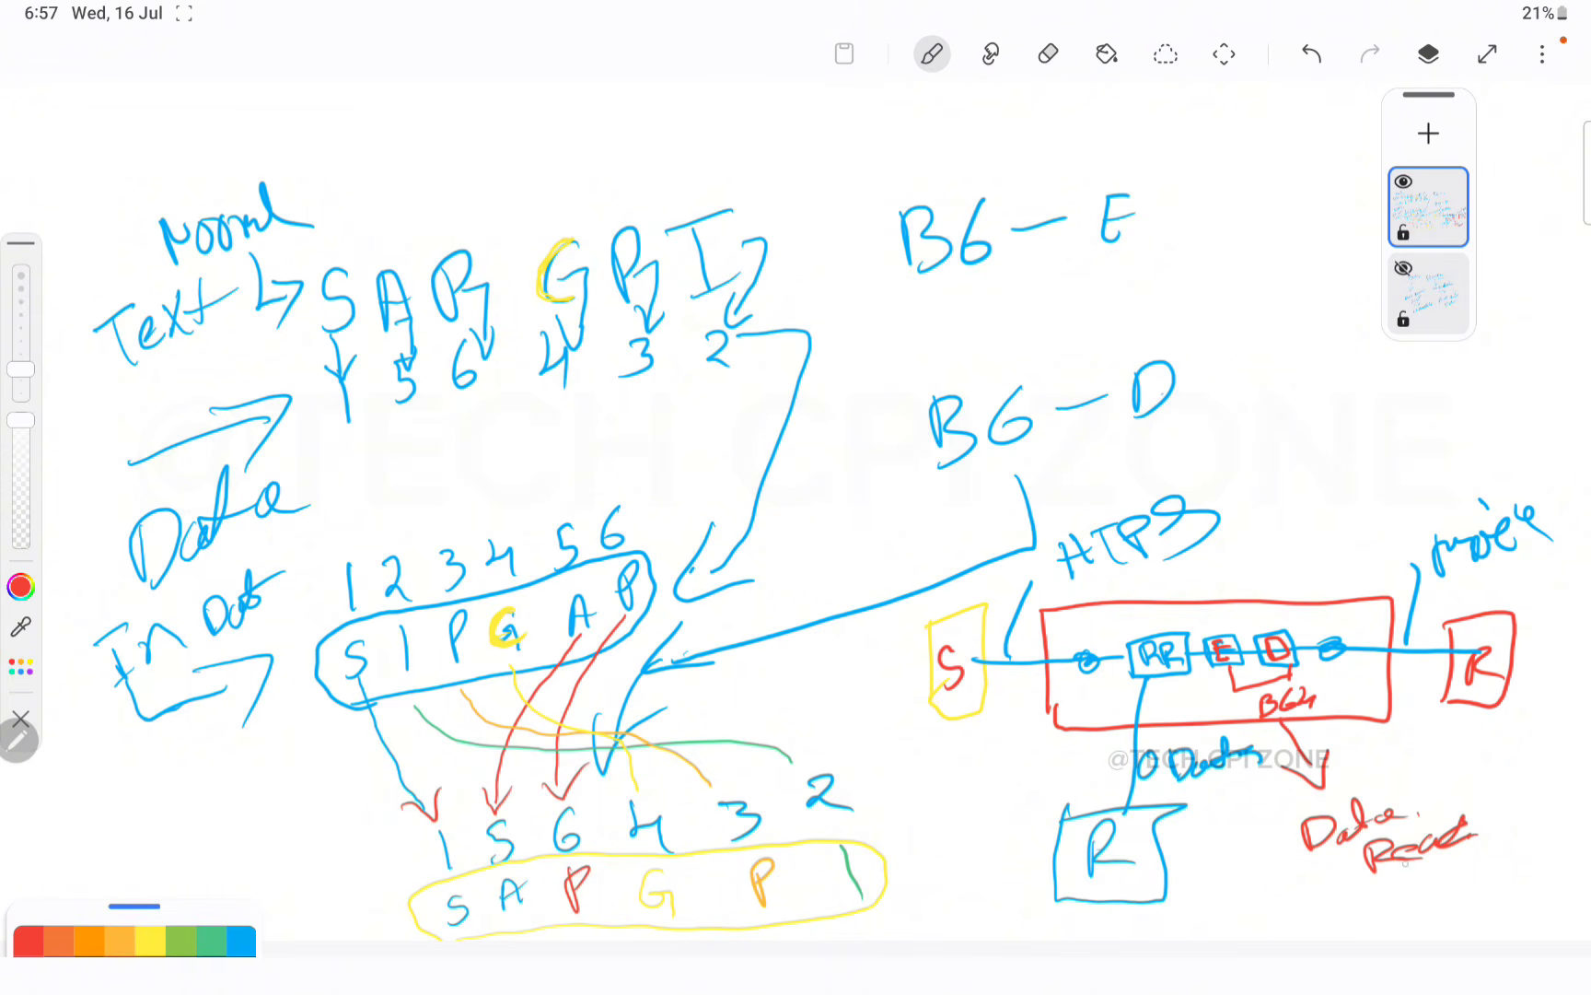
{"action": "mouse_move", "coordinate": [1421, 873]}
{"action": "left_mouse_down"}
{"action": "mouse_move", "coordinate": [1404, 891]}
{"action": "mouse_move", "coordinate": [1424, 901]}
{"action": "mouse_move", "coordinate": [1458, 870]}
{"action": "mouse_move", "coordinate": [1503, 866]}
{"action": "mouse_move", "coordinate": [1520, 840]}
{"action": "mouse_move", "coordinate": [1577, 871]}
{"action": "mouse_move", "coordinate": [1590, 852]}
{"action": "left_mouse_up"}
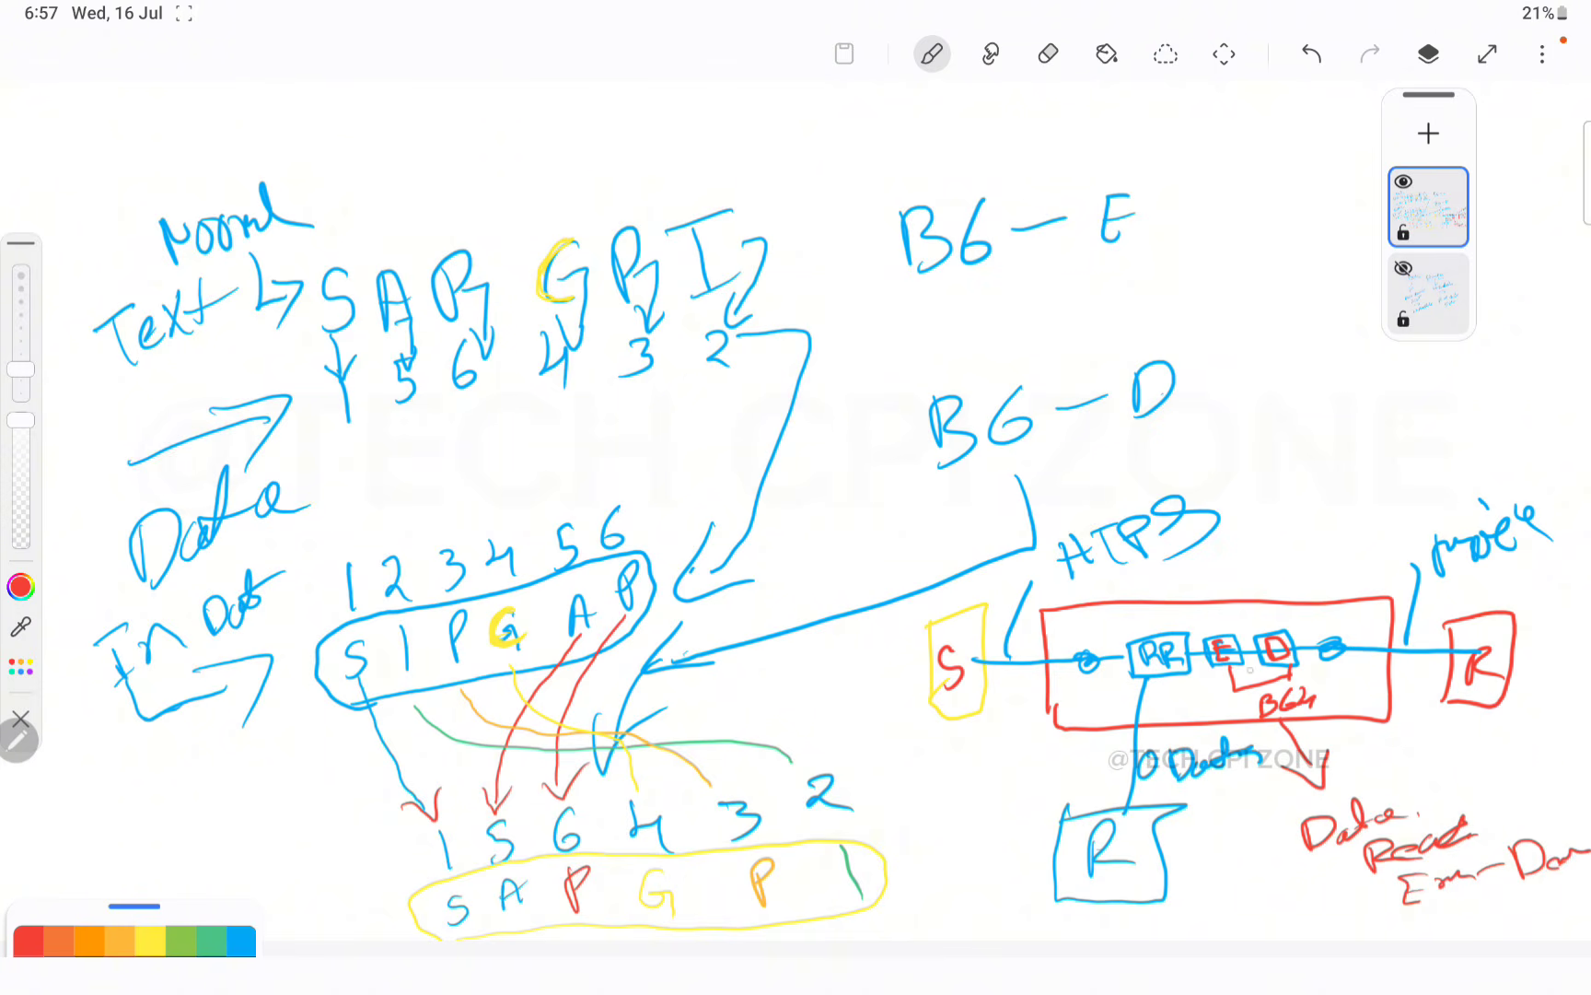
- Draw red leader lines upward from the E and D boxes and add handwritten annotations above the large rectangle
{"action": "left_click_drag", "start_coordinate": [1225, 634], "coordinate": [1257, 551]}
{"action": "mouse_move", "coordinate": [1290, 488]}
{"action": "left_mouse_down"}
{"action": "mouse_move", "coordinate": [1298, 516]}
{"action": "mouse_move", "coordinate": [1332, 484]}
{"action": "mouse_move", "coordinate": [1342, 499]}
{"action": "left_mouse_up"}
{"action": "left_click_drag", "start_coordinate": [1327, 480], "coordinate": [1365, 483]}
{"action": "mouse_move", "coordinate": [1277, 628]}
{"action": "left_mouse_down"}
{"action": "mouse_move", "coordinate": [1341, 547]}
{"action": "mouse_move", "coordinate": [1392, 527]}
{"action": "mouse_move", "coordinate": [1423, 477]}
{"action": "mouse_move", "coordinate": [1487, 461]}
{"action": "left_mouse_up"}
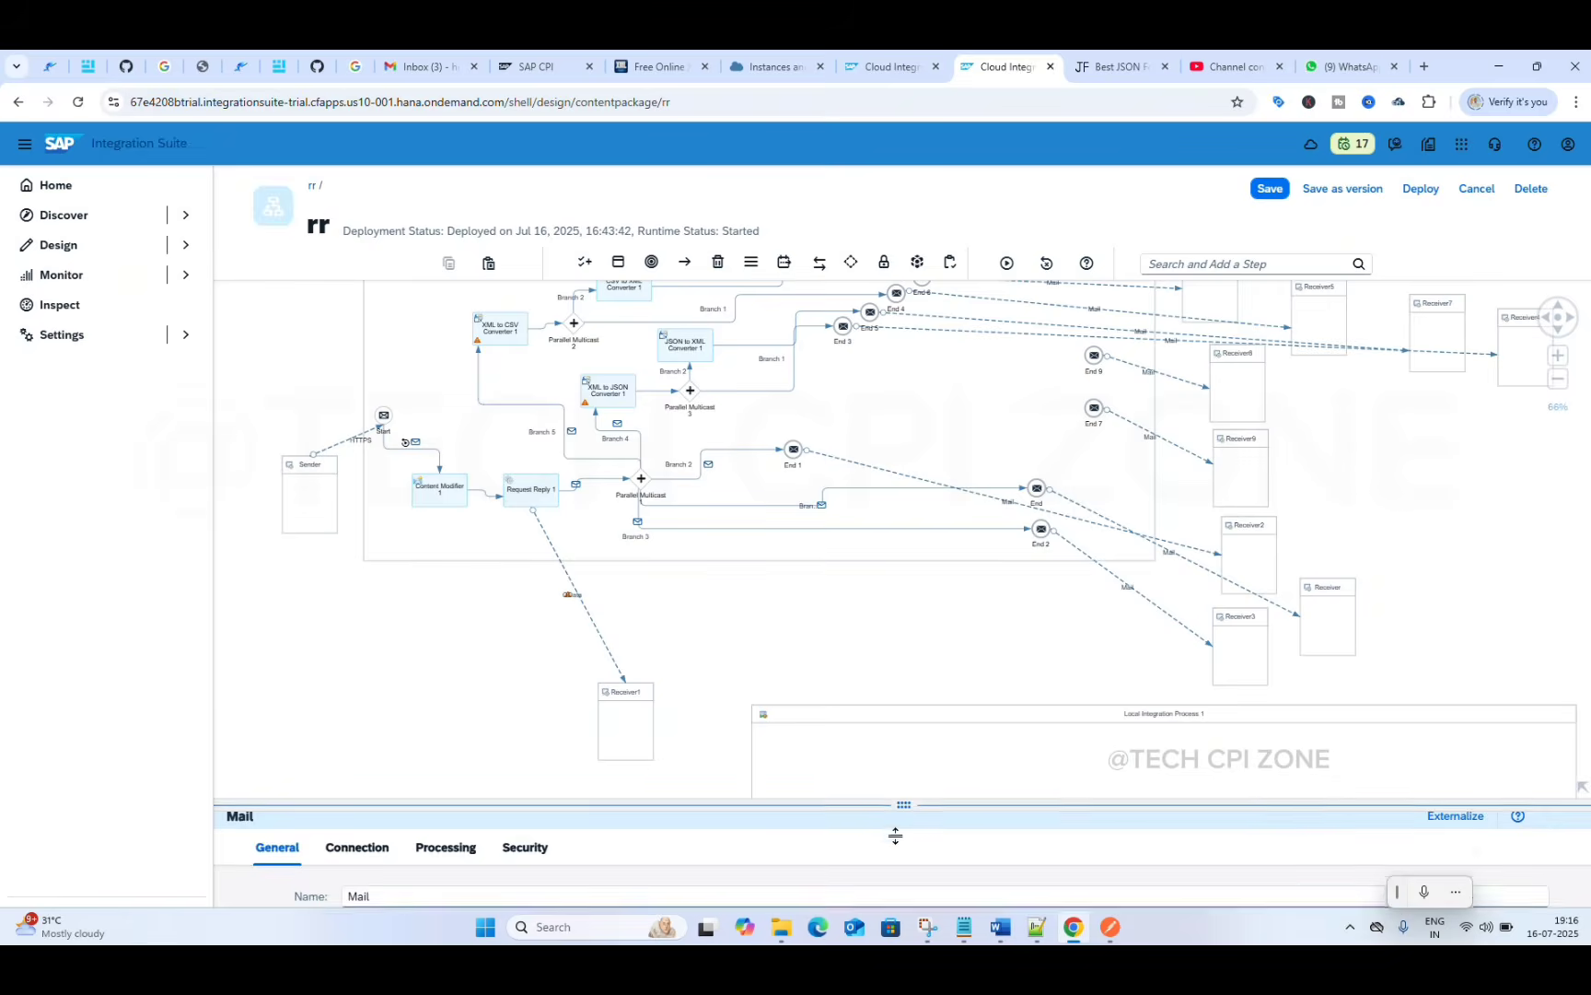
- Switch to the rr integration flow in SAP Integration Suite, collapse the Mail properties, and delete Local Integration Process 1
{"action": "left_click_drag", "start_coordinate": [895, 811], "coordinate": [895, 872]}
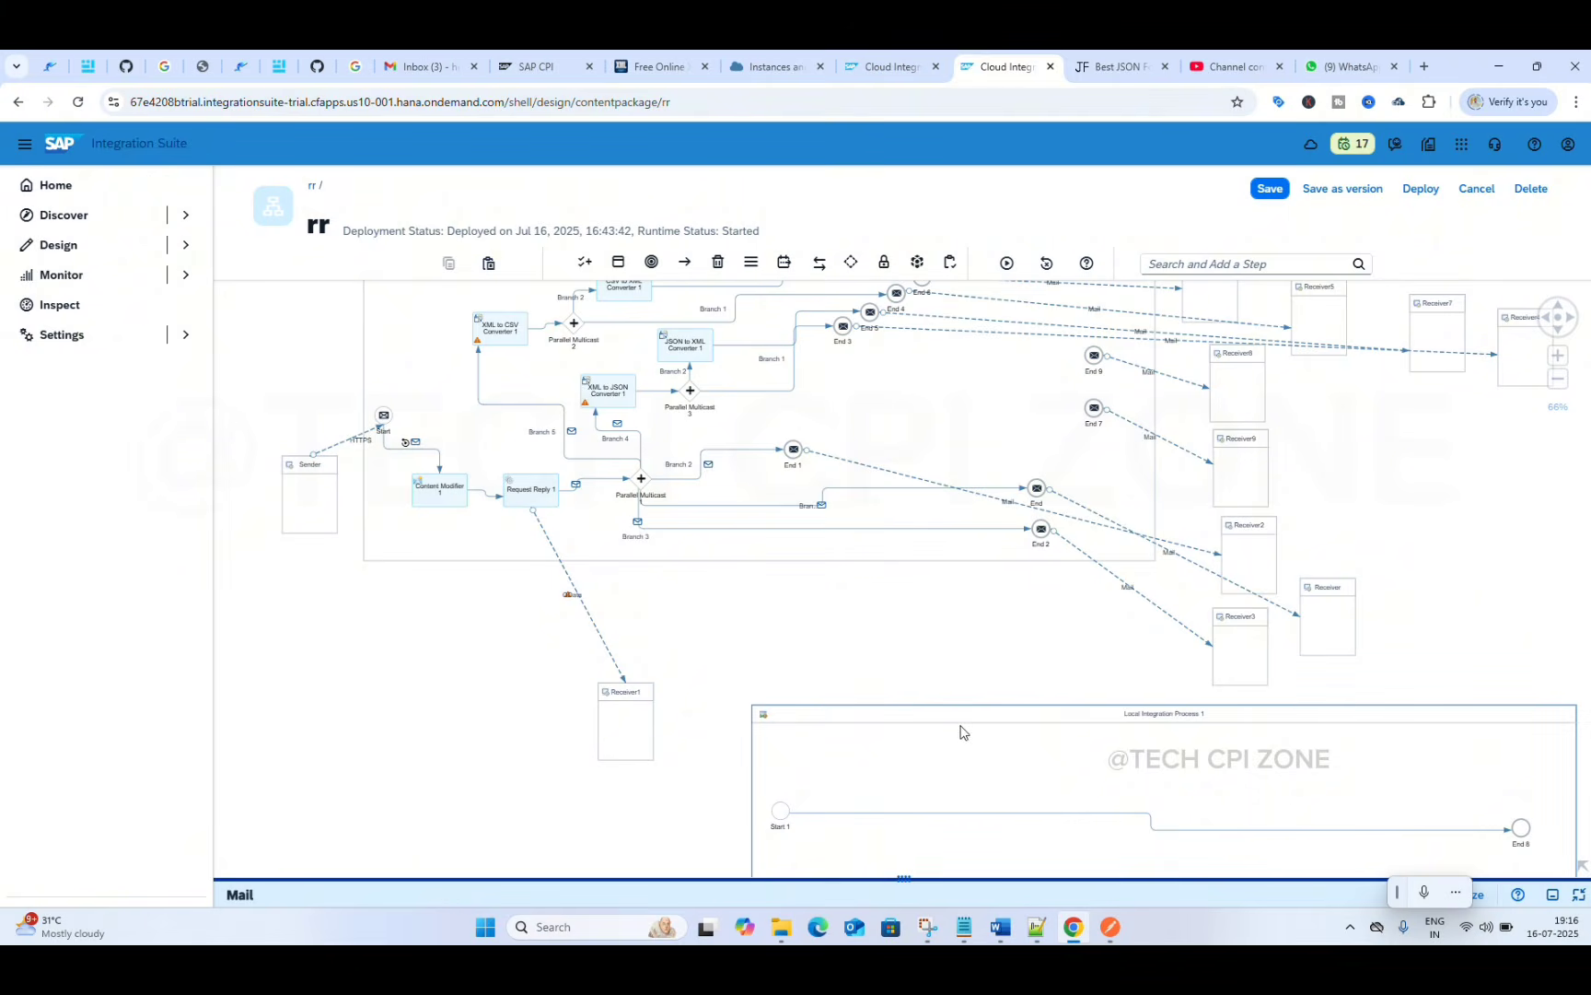
{"action": "left_click", "coordinate": [1045, 720]}
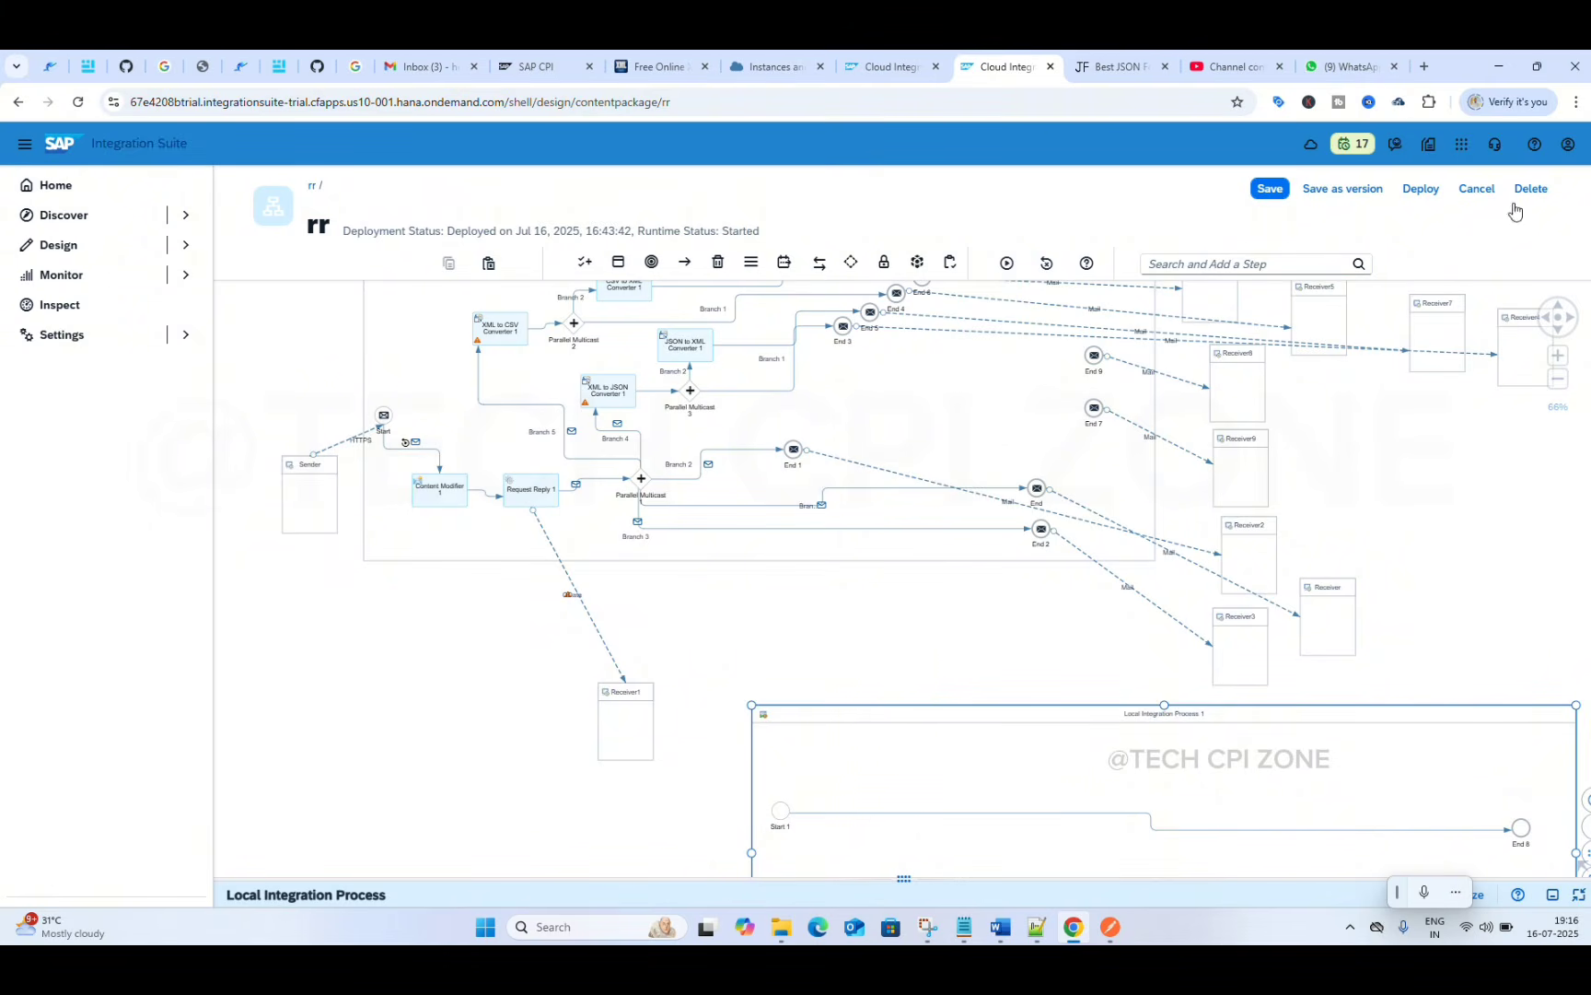
{"action": "scroll", "coordinate": [1432, 573], "scroll_direction": "down", "scroll_amount": 2}
{"action": "scroll", "coordinate": [1432, 573], "scroll_direction": "down", "scroll_amount": 1}
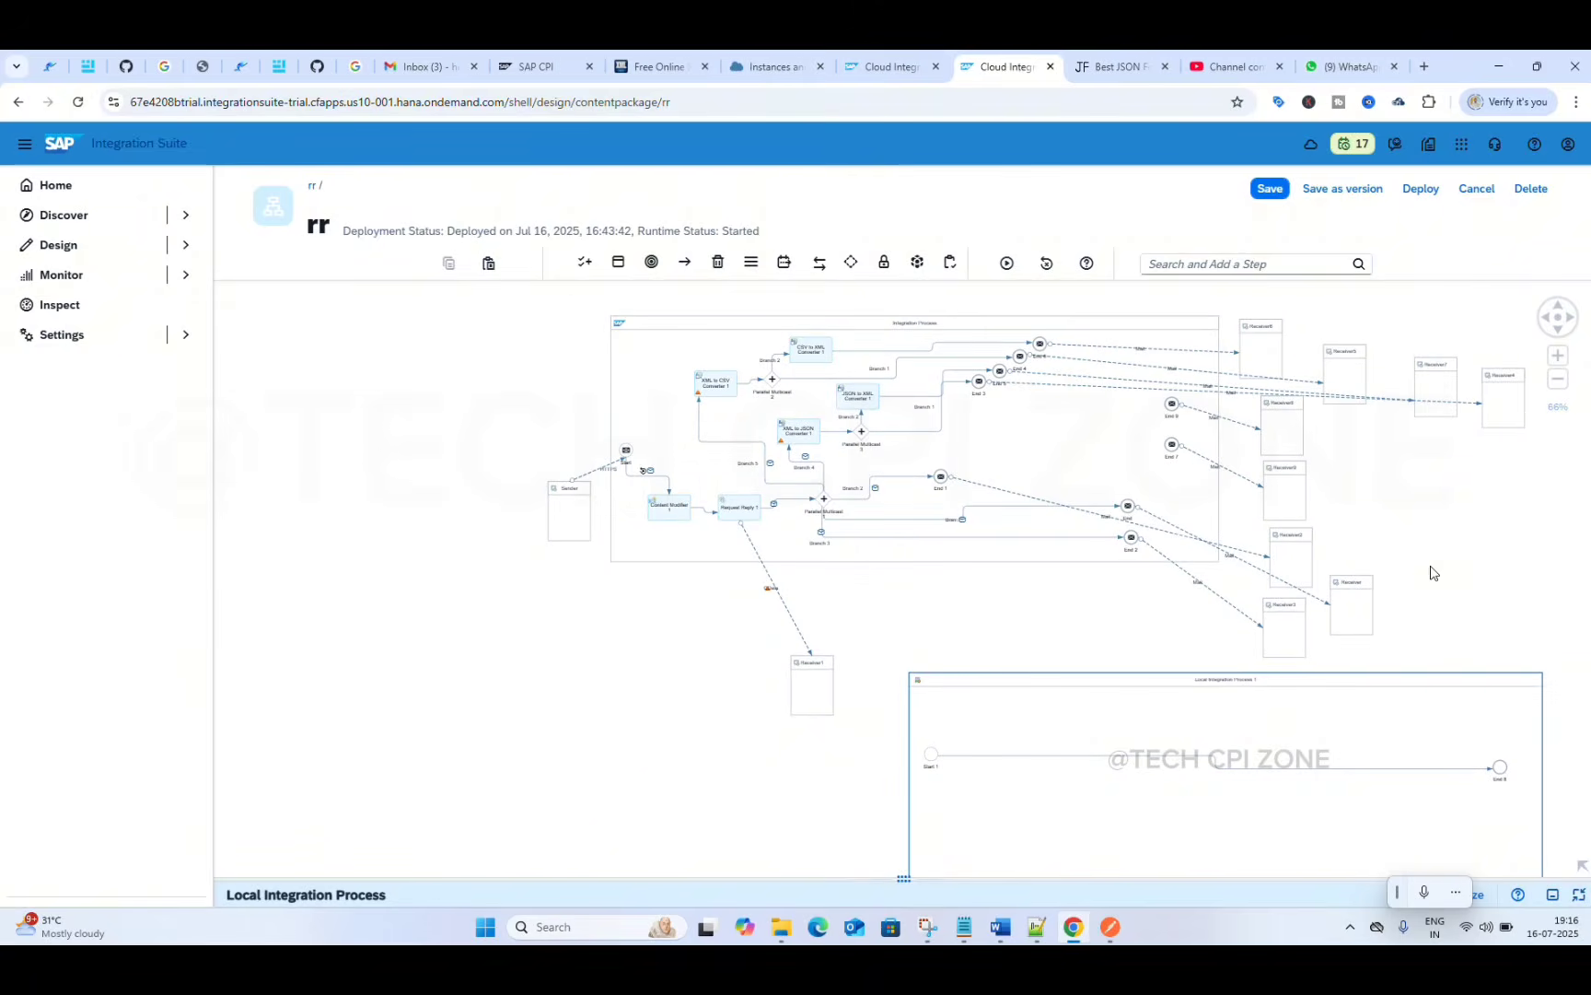
{"action": "left_click", "coordinate": [1294, 723]}
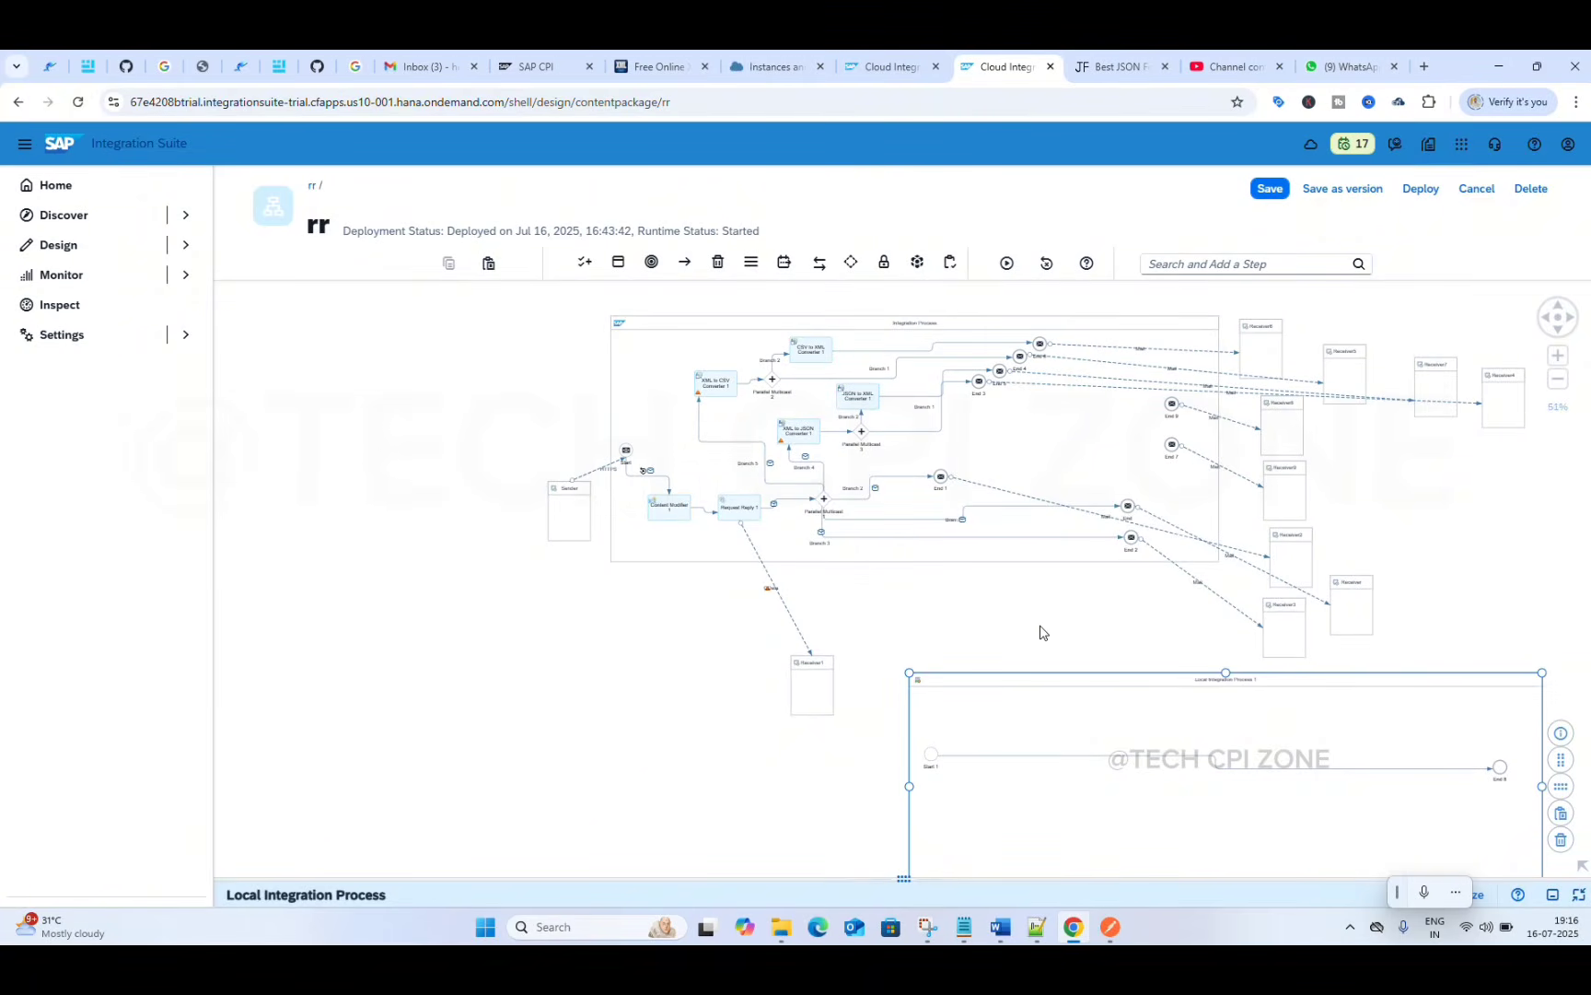
{"action": "left_click_drag", "start_coordinate": [969, 619], "coordinate": [727, 514]}
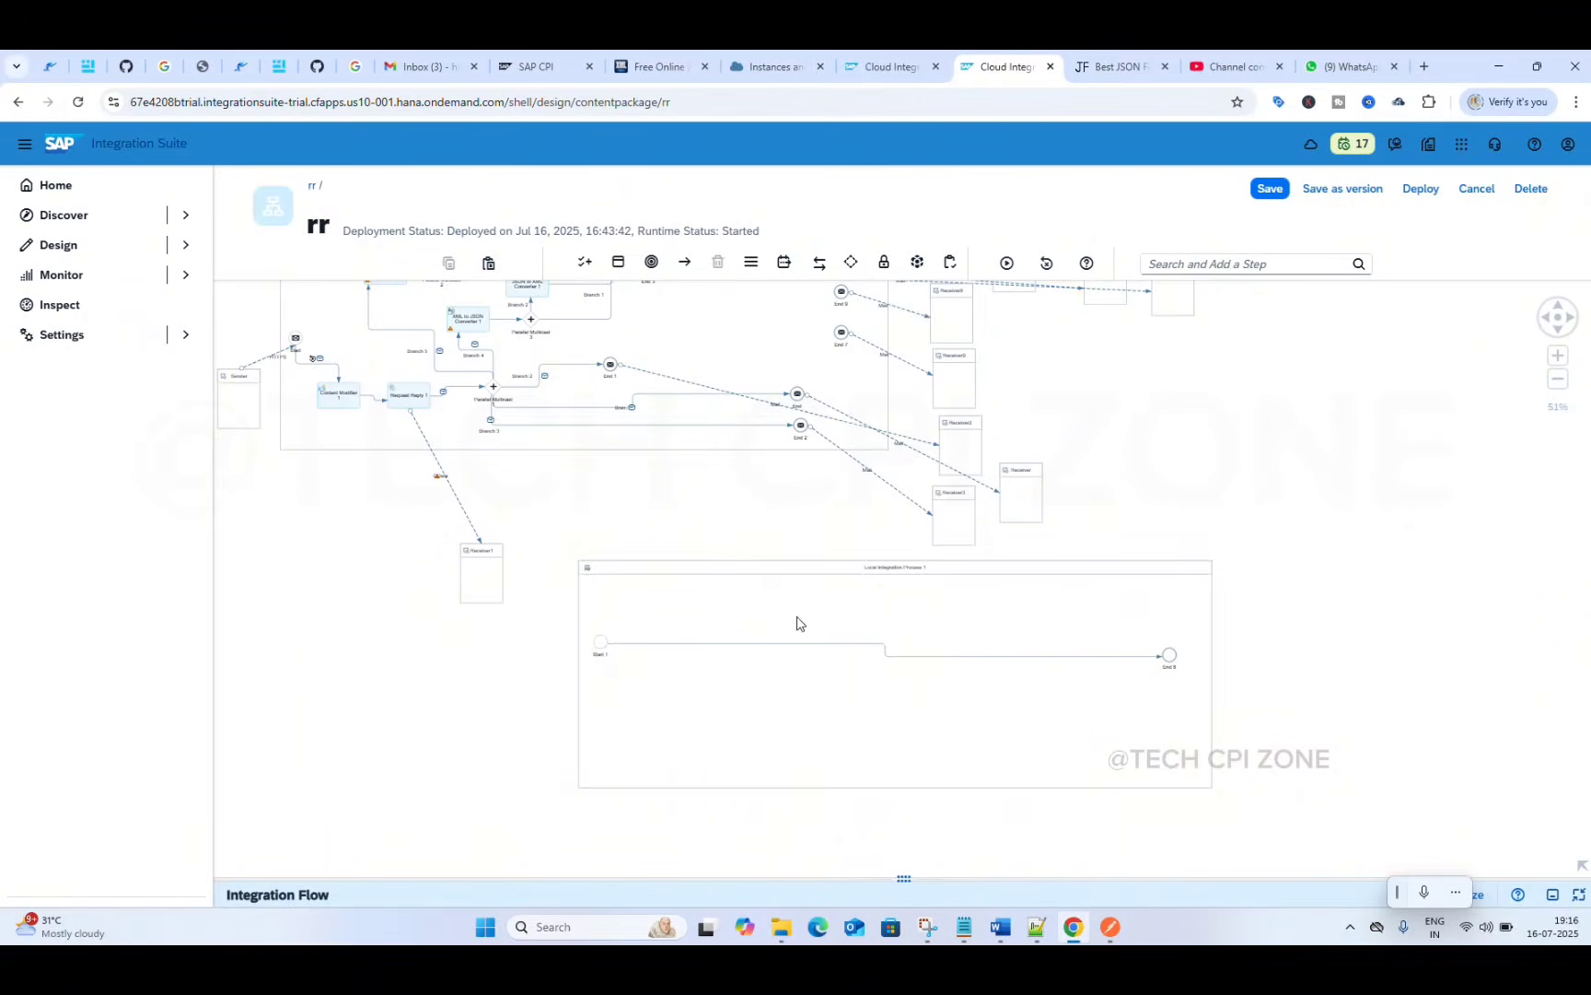
{"action": "left_click", "coordinate": [829, 571]}
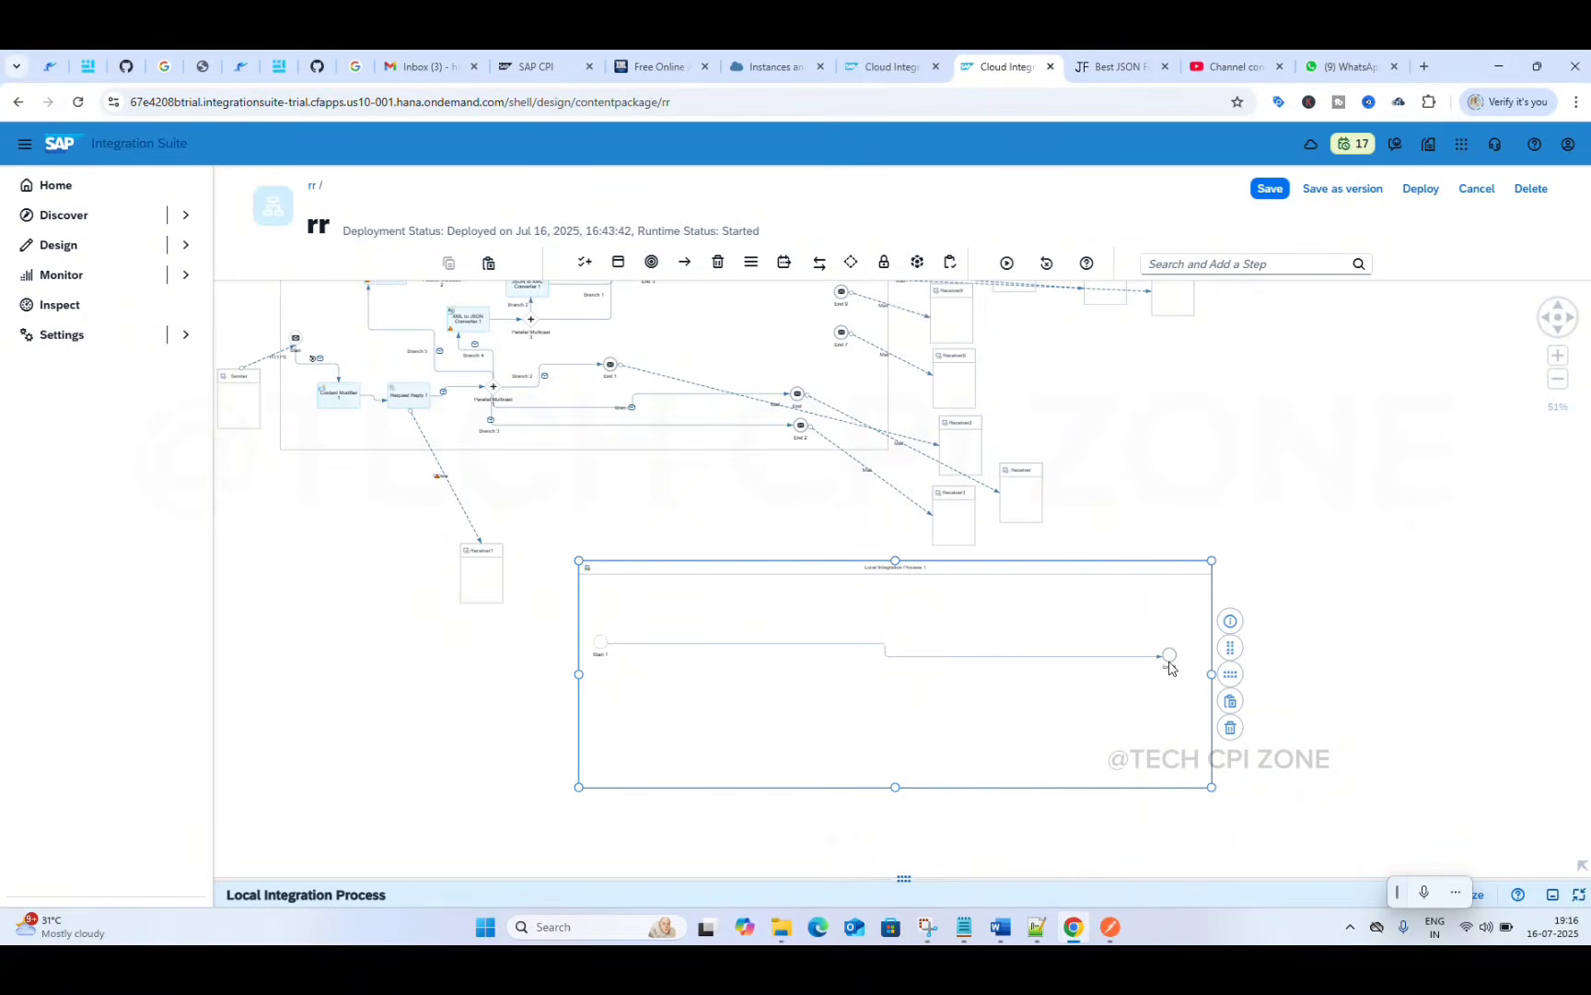
{"action": "left_click", "coordinate": [1231, 727]}
{"action": "left_click", "coordinate": [1236, 731]}
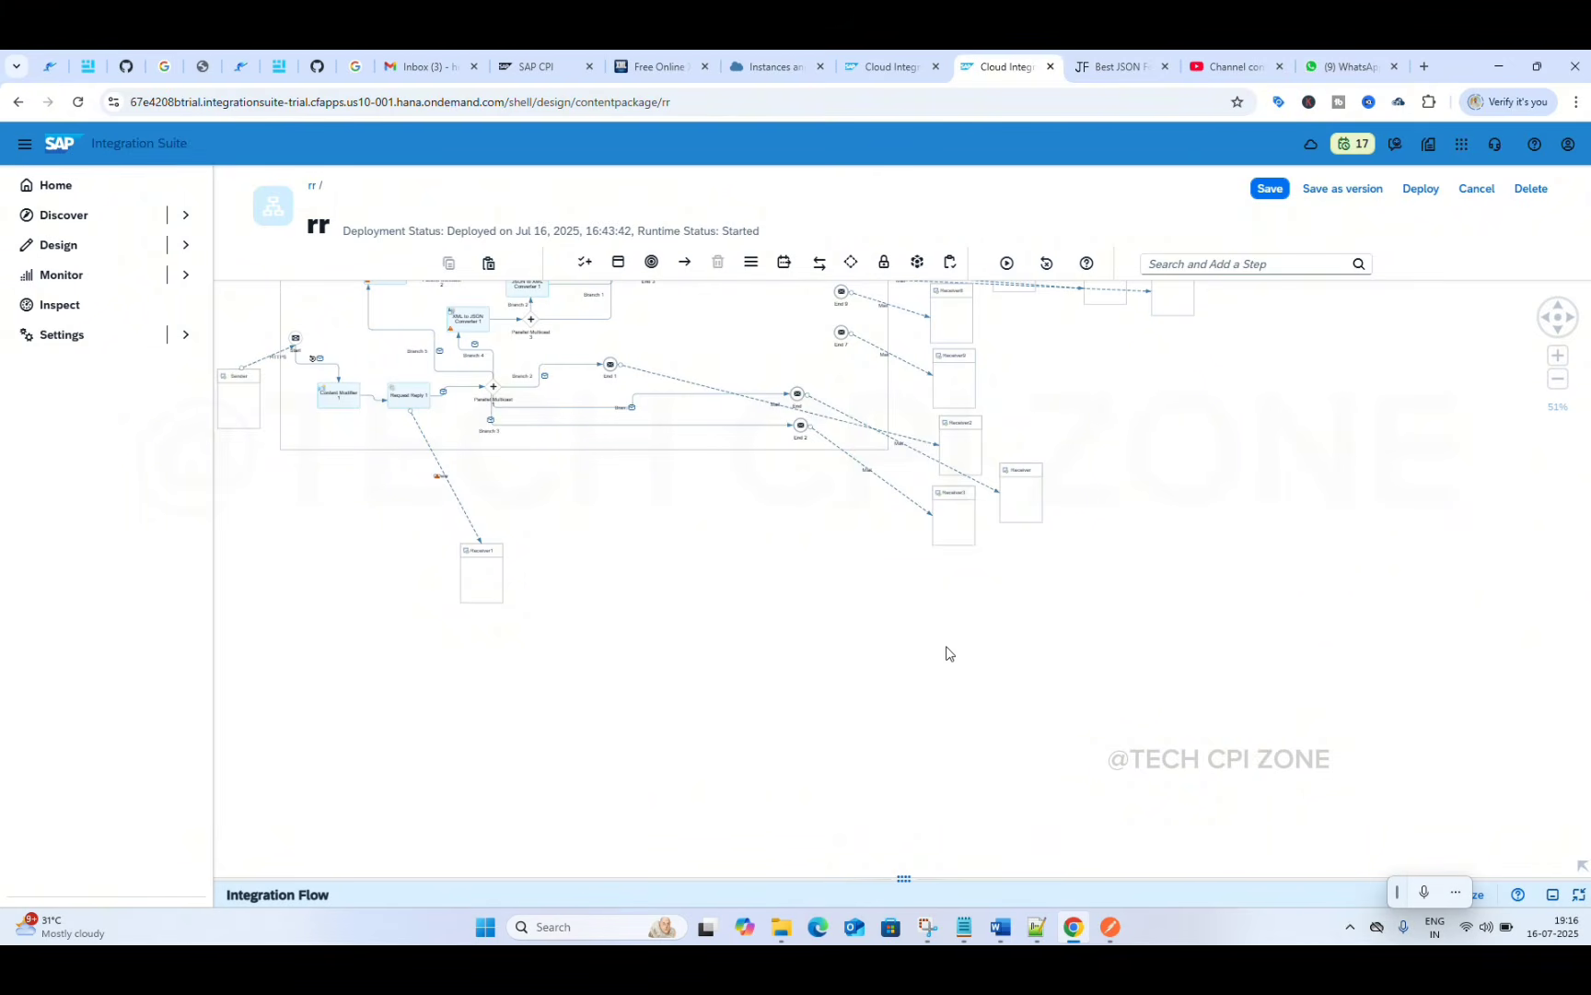
- Examine the layout of the Integration Process in the rr flow and the available transformation steps
{"action": "left_click_drag", "start_coordinate": [895, 626], "coordinate": [1078, 796]}
{"action": "scroll", "coordinate": [1025, 783], "scroll_direction": "up", "scroll_amount": 5}
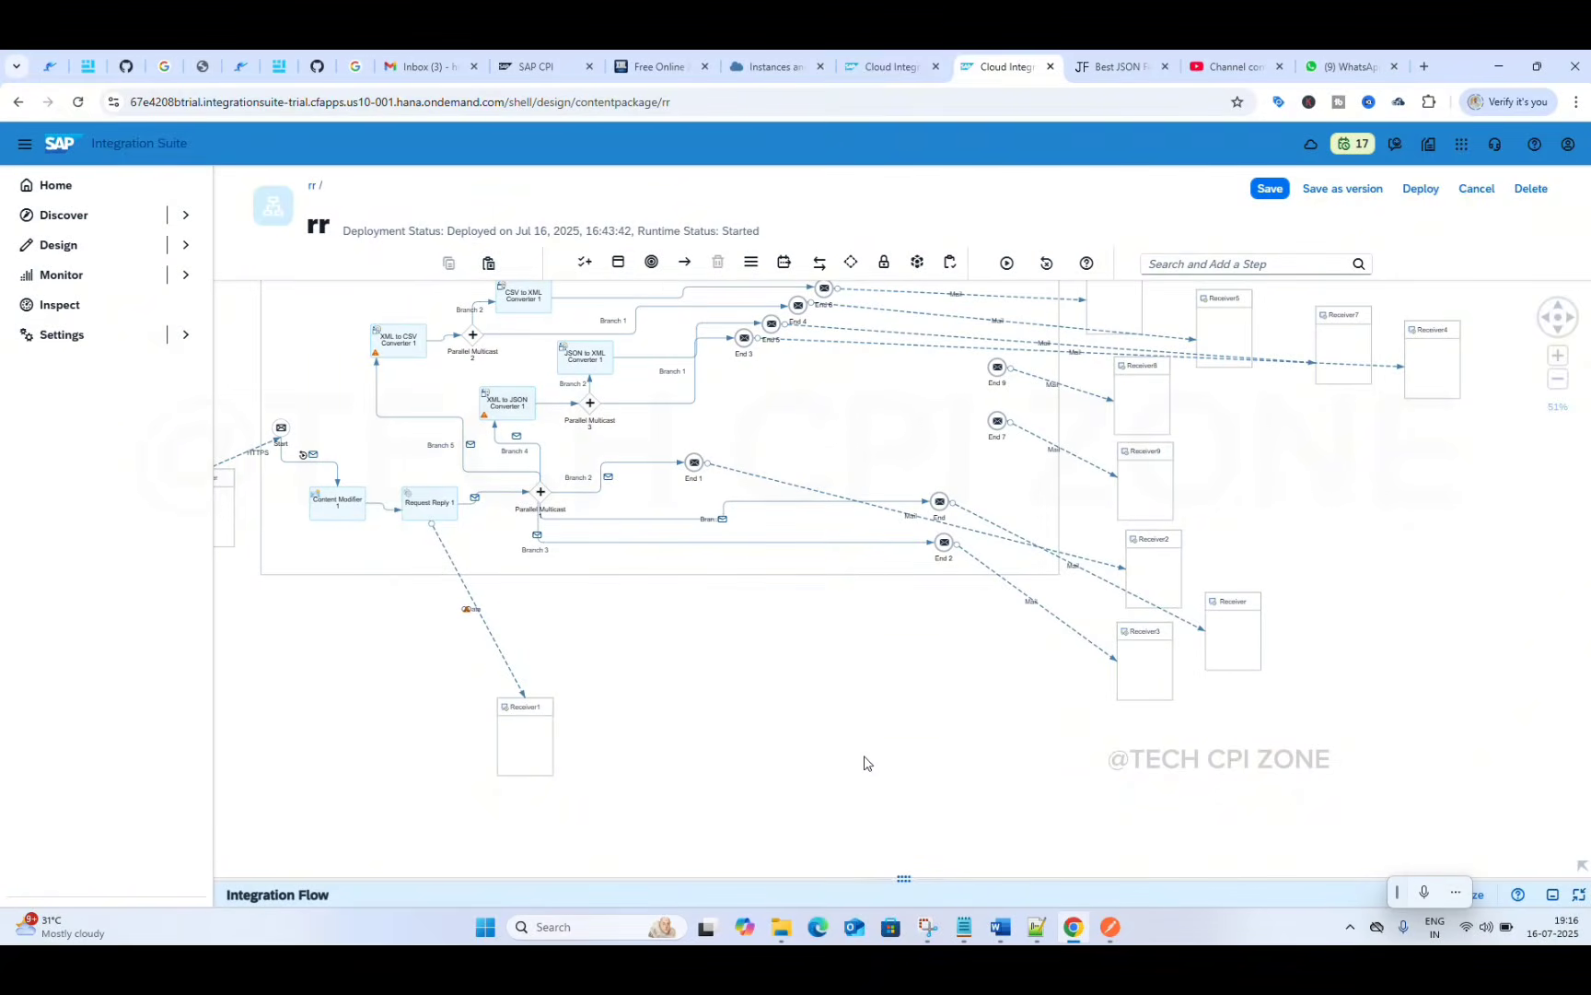
{"action": "scroll", "coordinate": [841, 757], "scroll_direction": "up", "scroll_amount": 3}
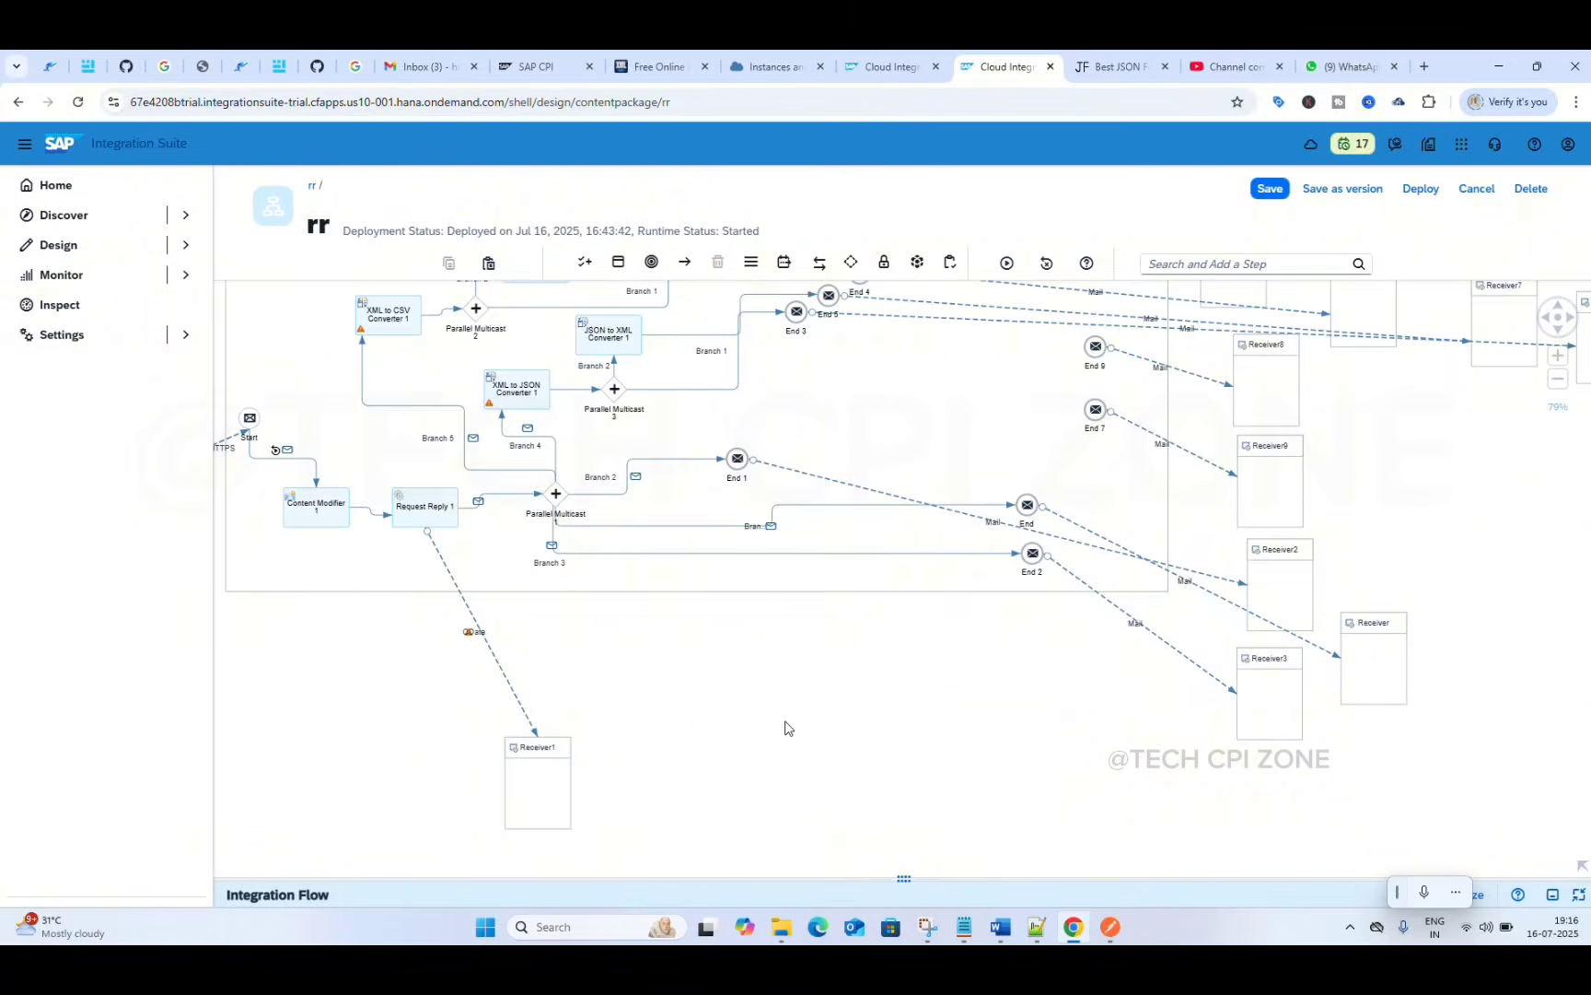
{"action": "left_click_drag", "start_coordinate": [784, 724], "coordinate": [900, 809]}
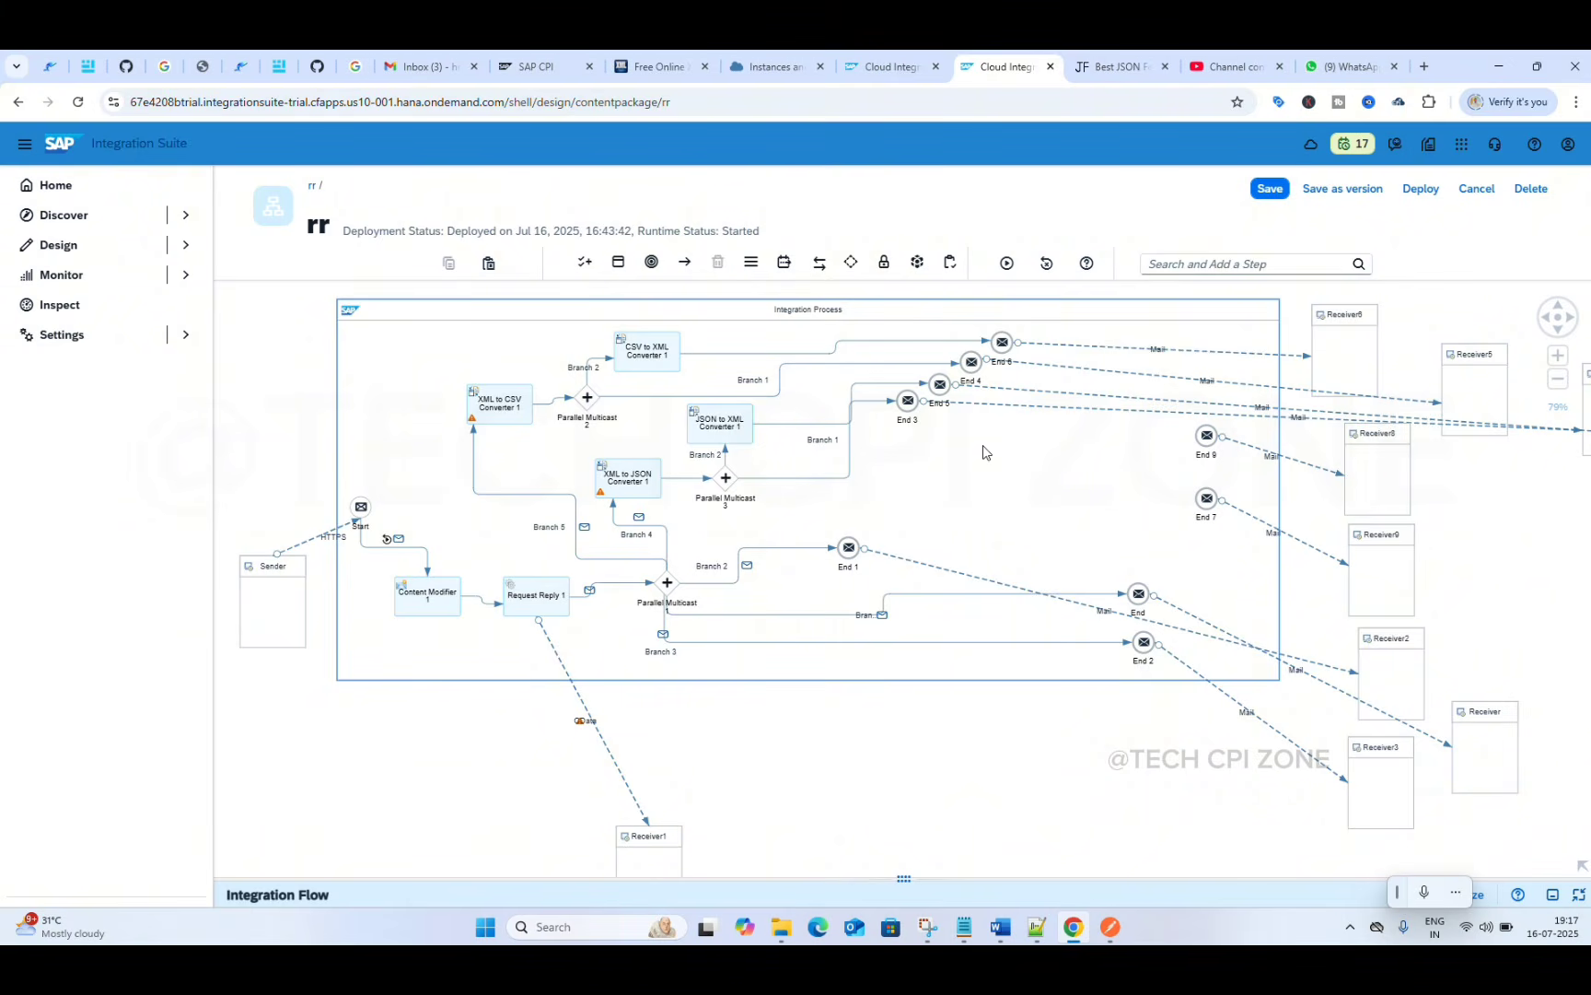
{"action": "left_click", "coordinate": [784, 263]}
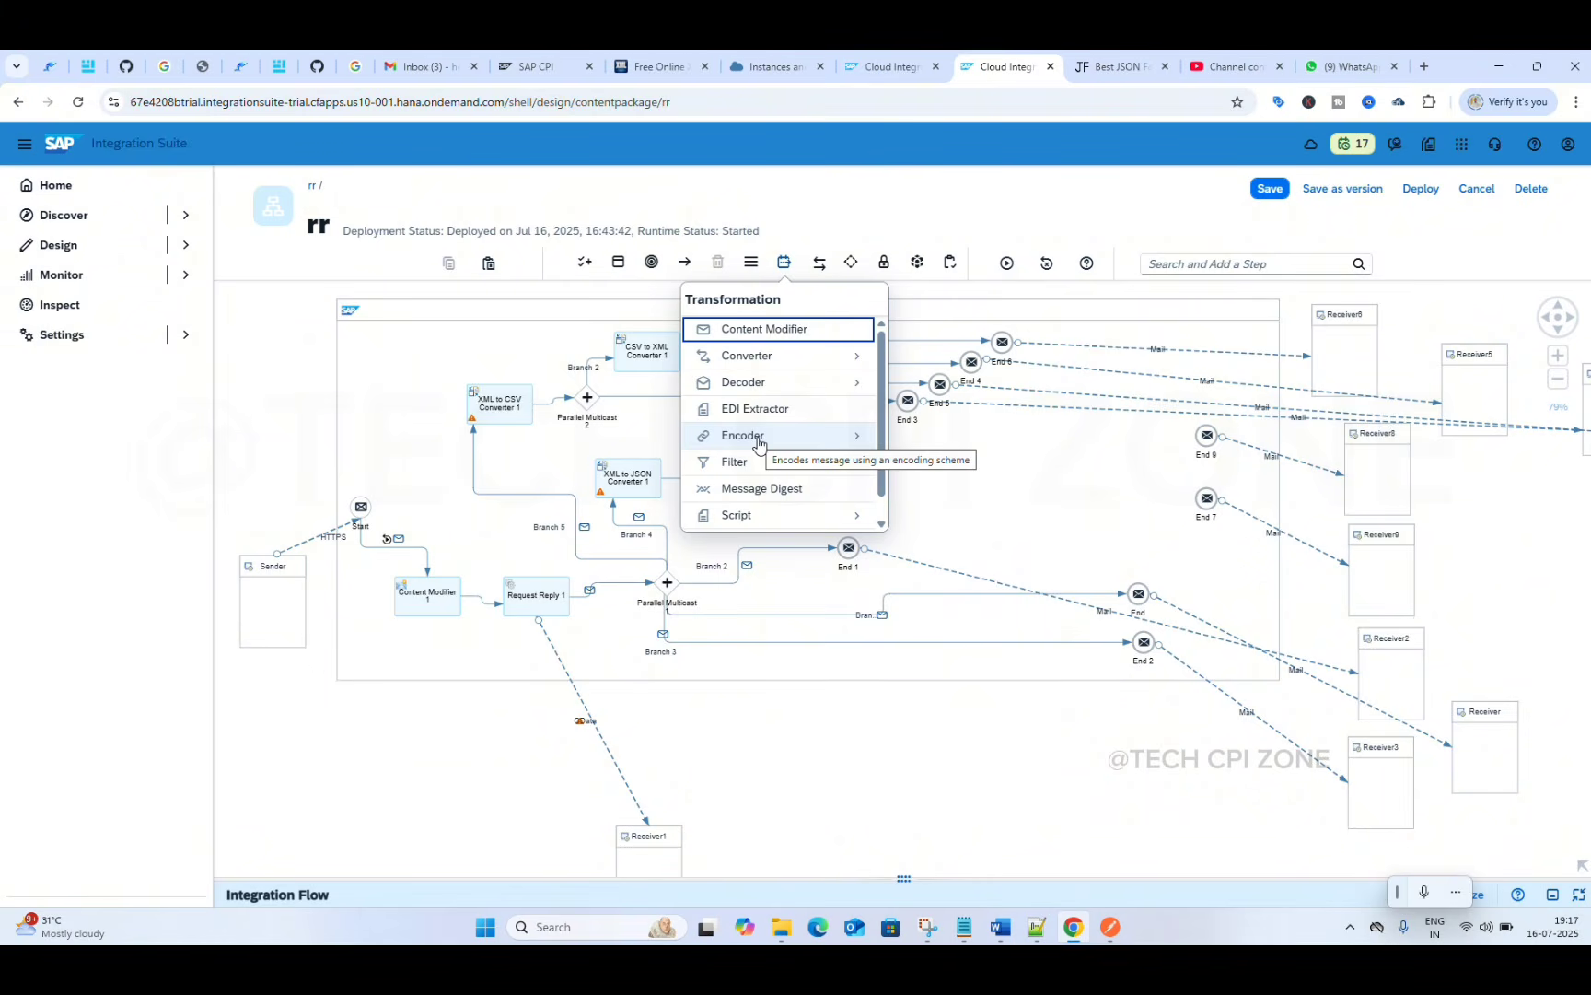
{"action": "left_click", "coordinate": [1000, 496]}
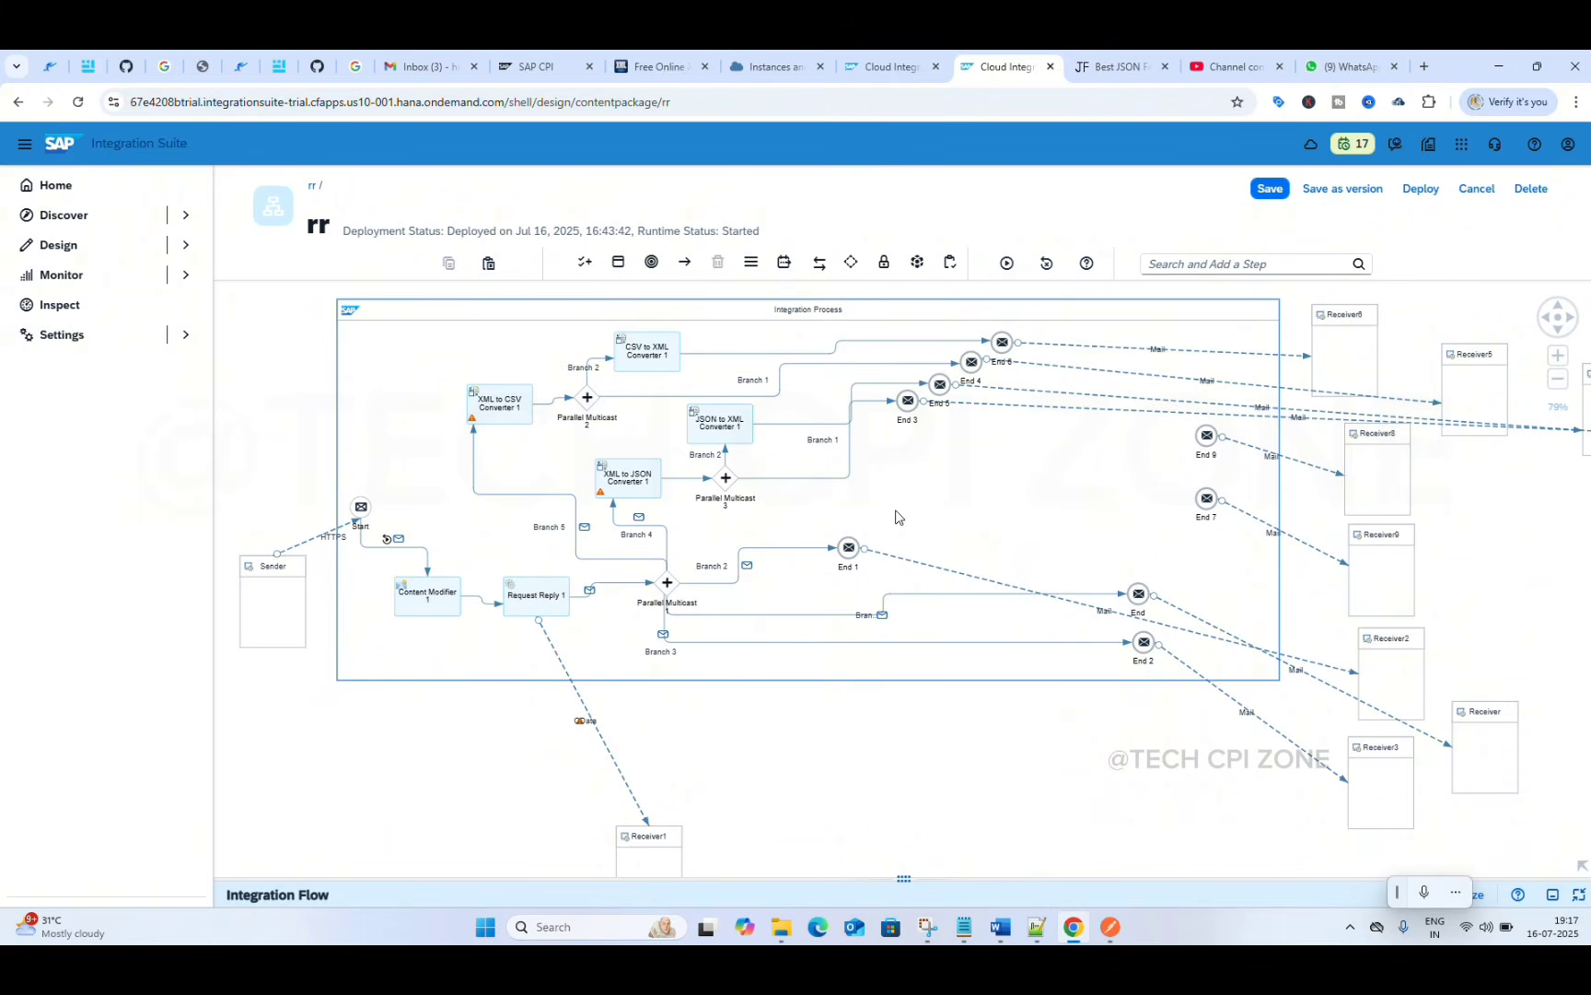
{"action": "left_click", "coordinate": [669, 585]}
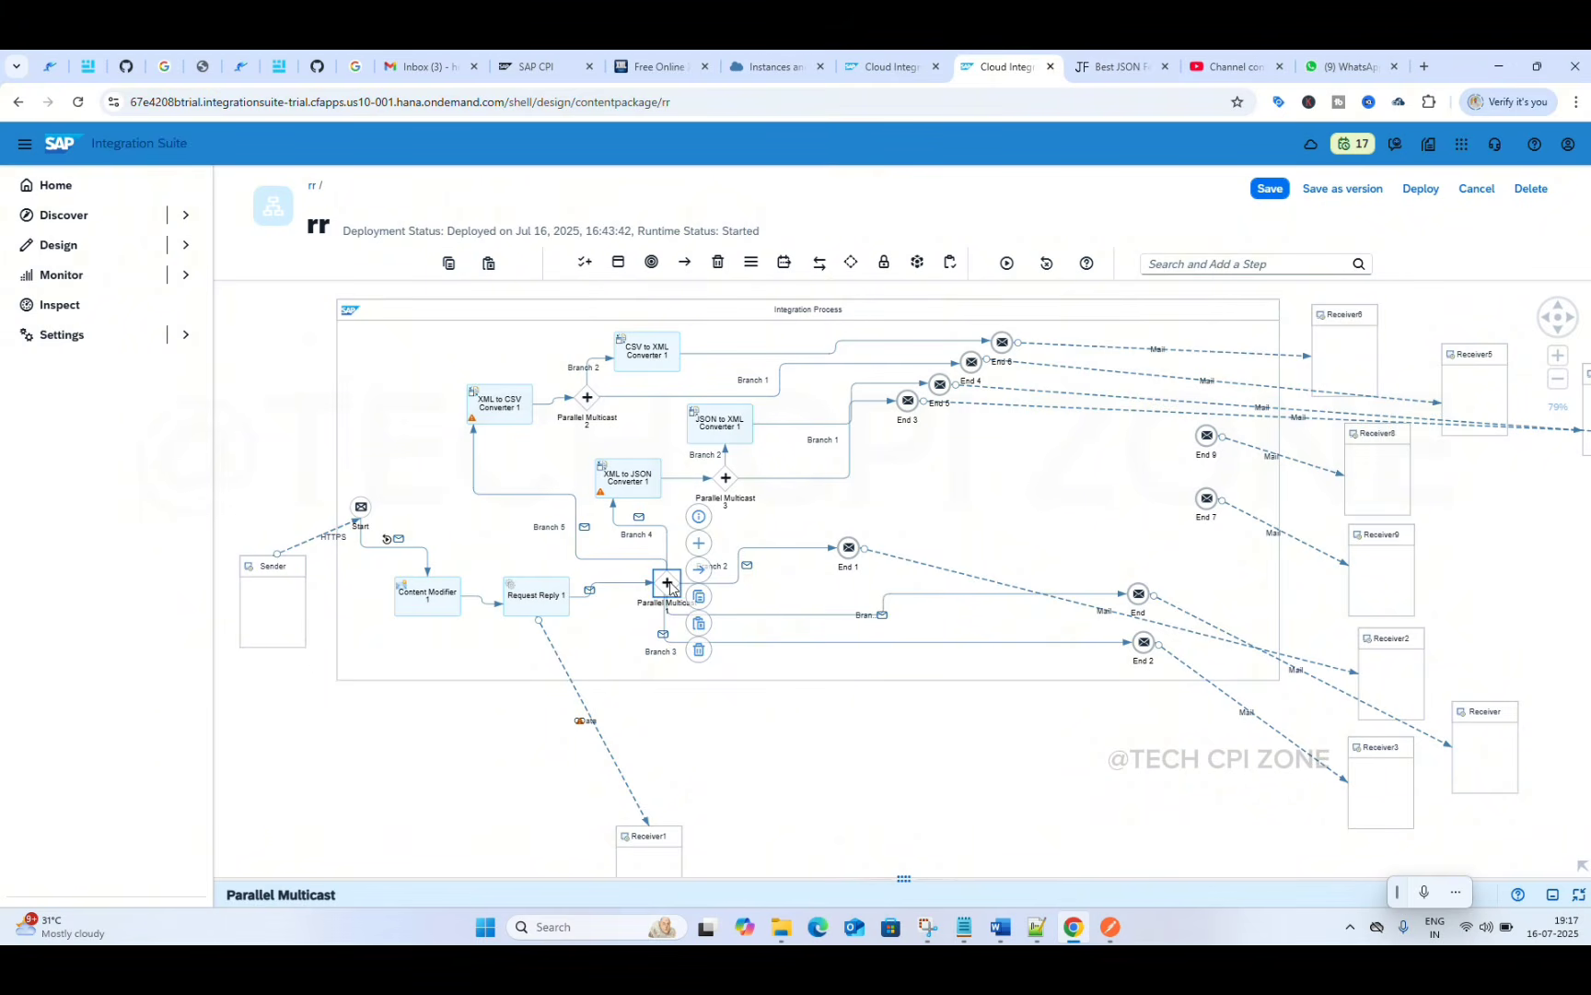
{"action": "left_click", "coordinate": [341, 586]}
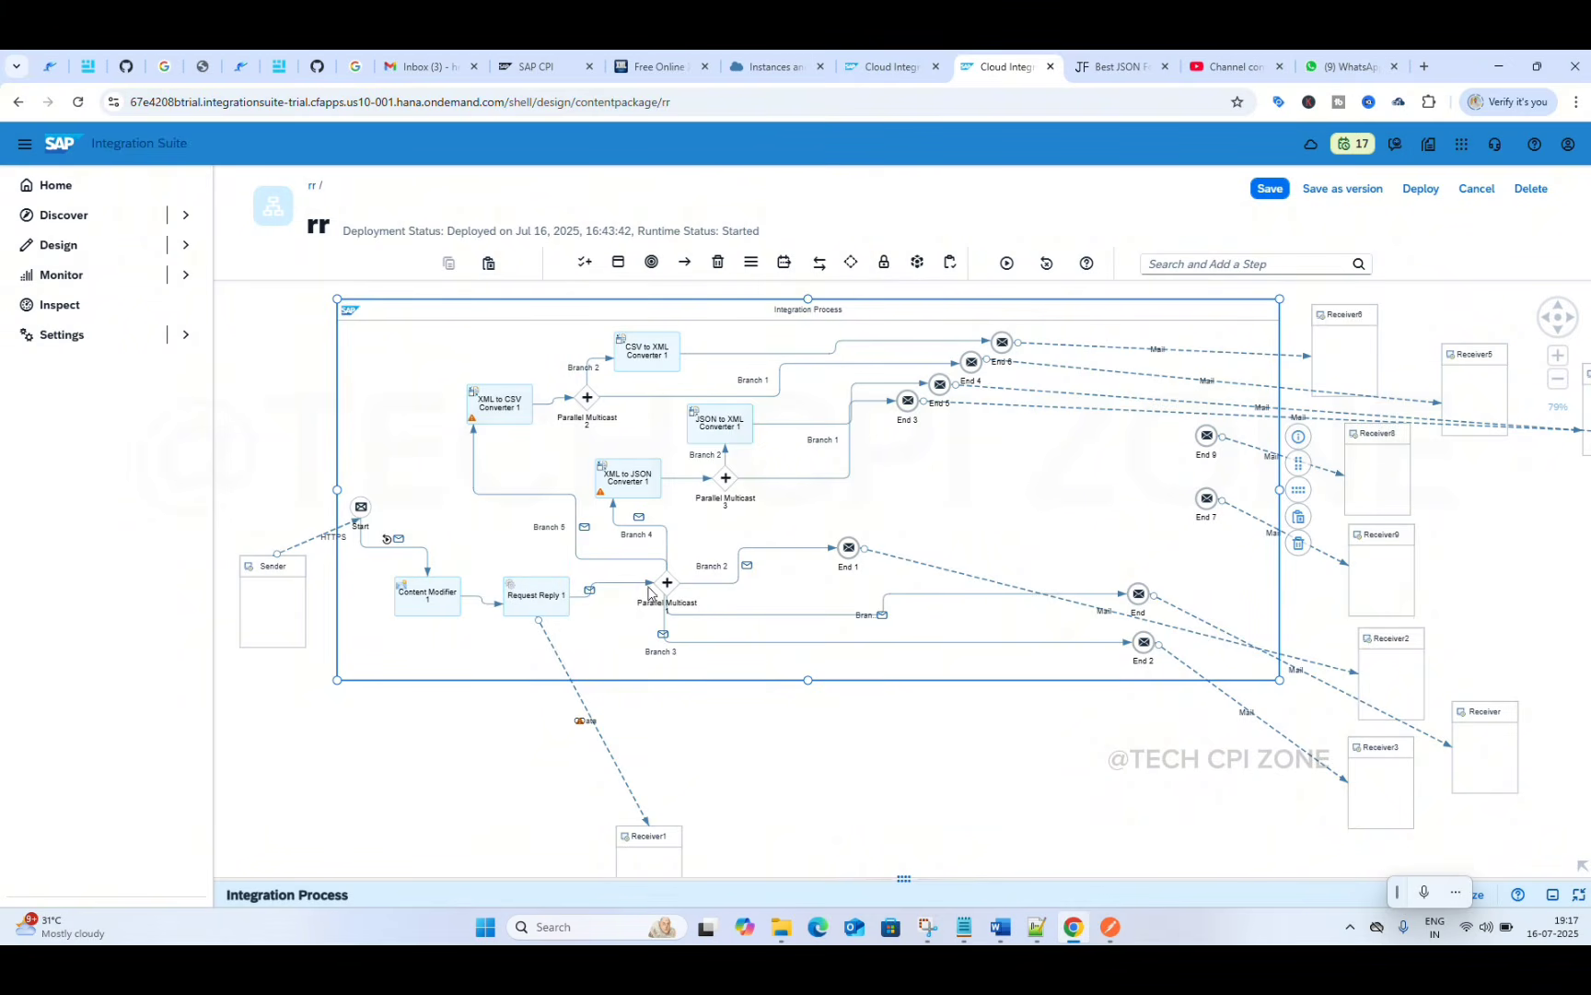
- Inspect the simulated message body captured between Request Reply 1 and Parallel Multicast 1
{"action": "left_click", "coordinate": [590, 596]}
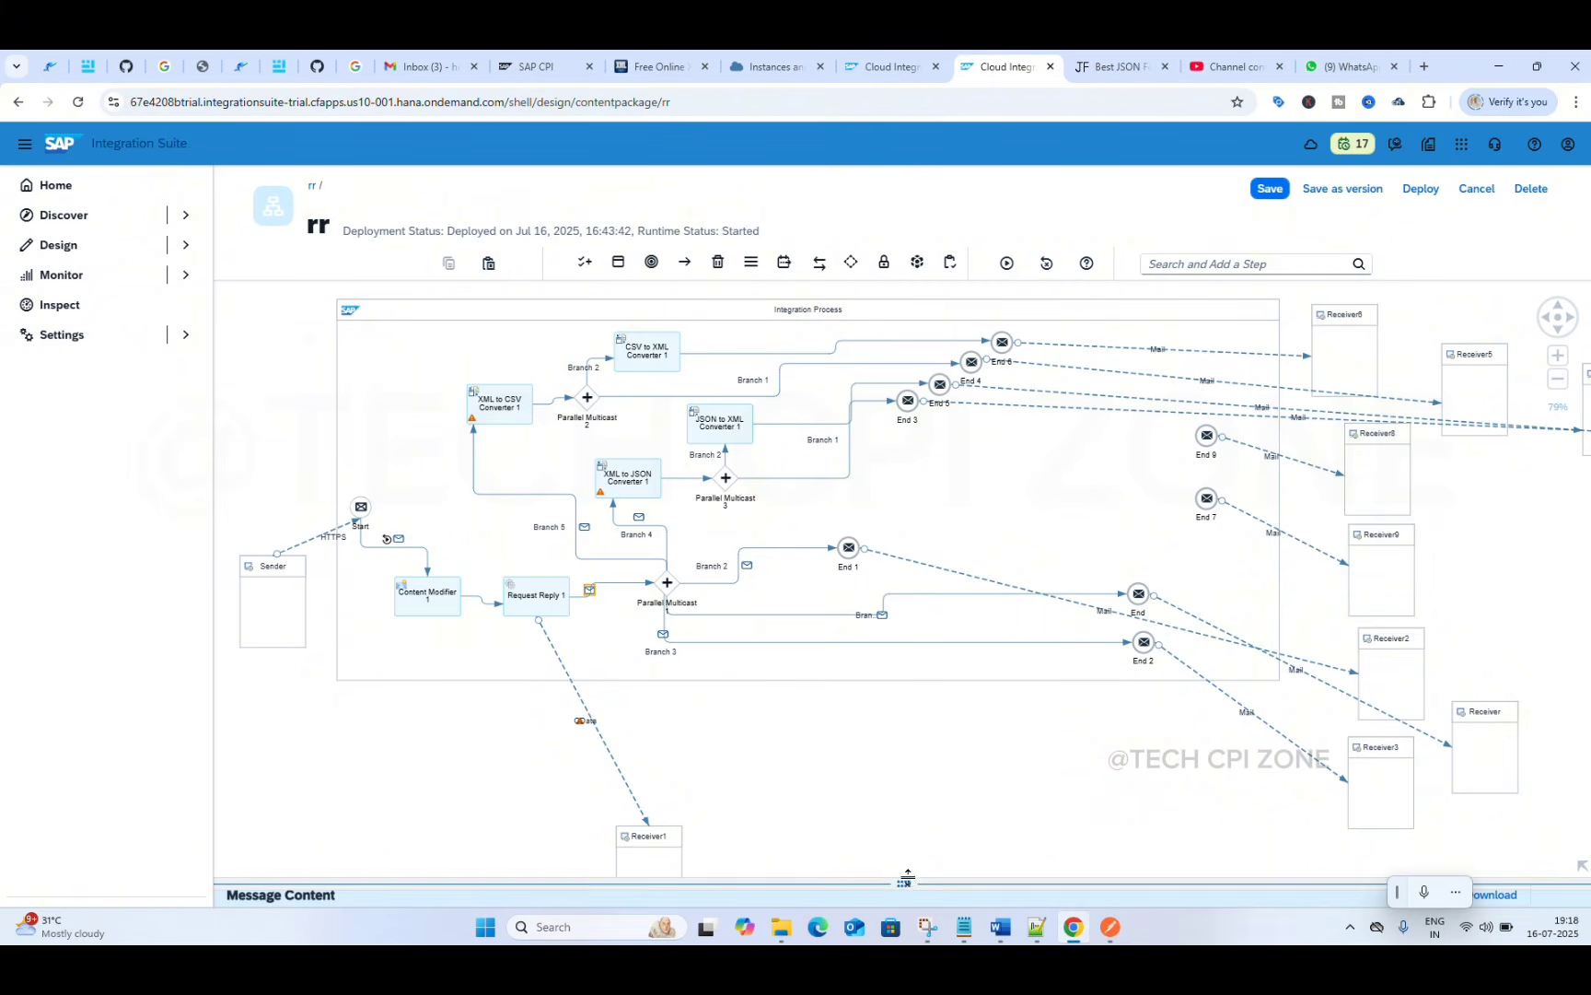
{"action": "left_click_drag", "start_coordinate": [903, 876], "coordinate": [796, 565]}
{"action": "left_click", "coordinate": [425, 615]}
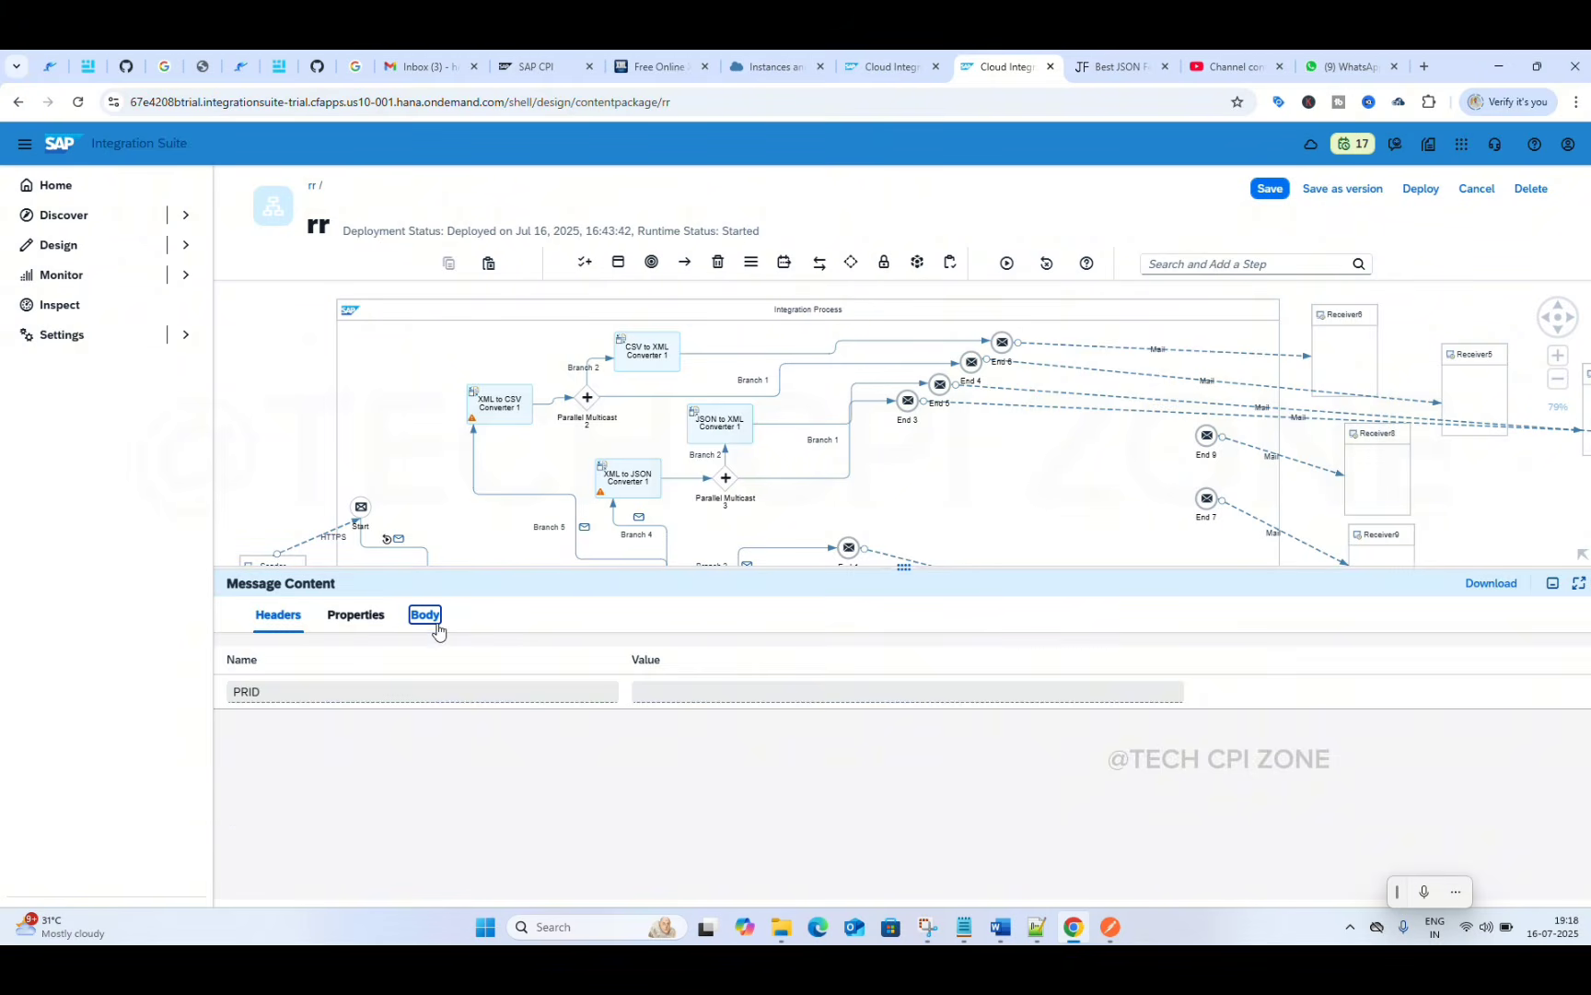
{"action": "scroll", "coordinate": [461, 736], "scroll_direction": "down", "scroll_amount": 2}
{"action": "scroll", "coordinate": [469, 733], "scroll_direction": "up", "scroll_amount": 2}
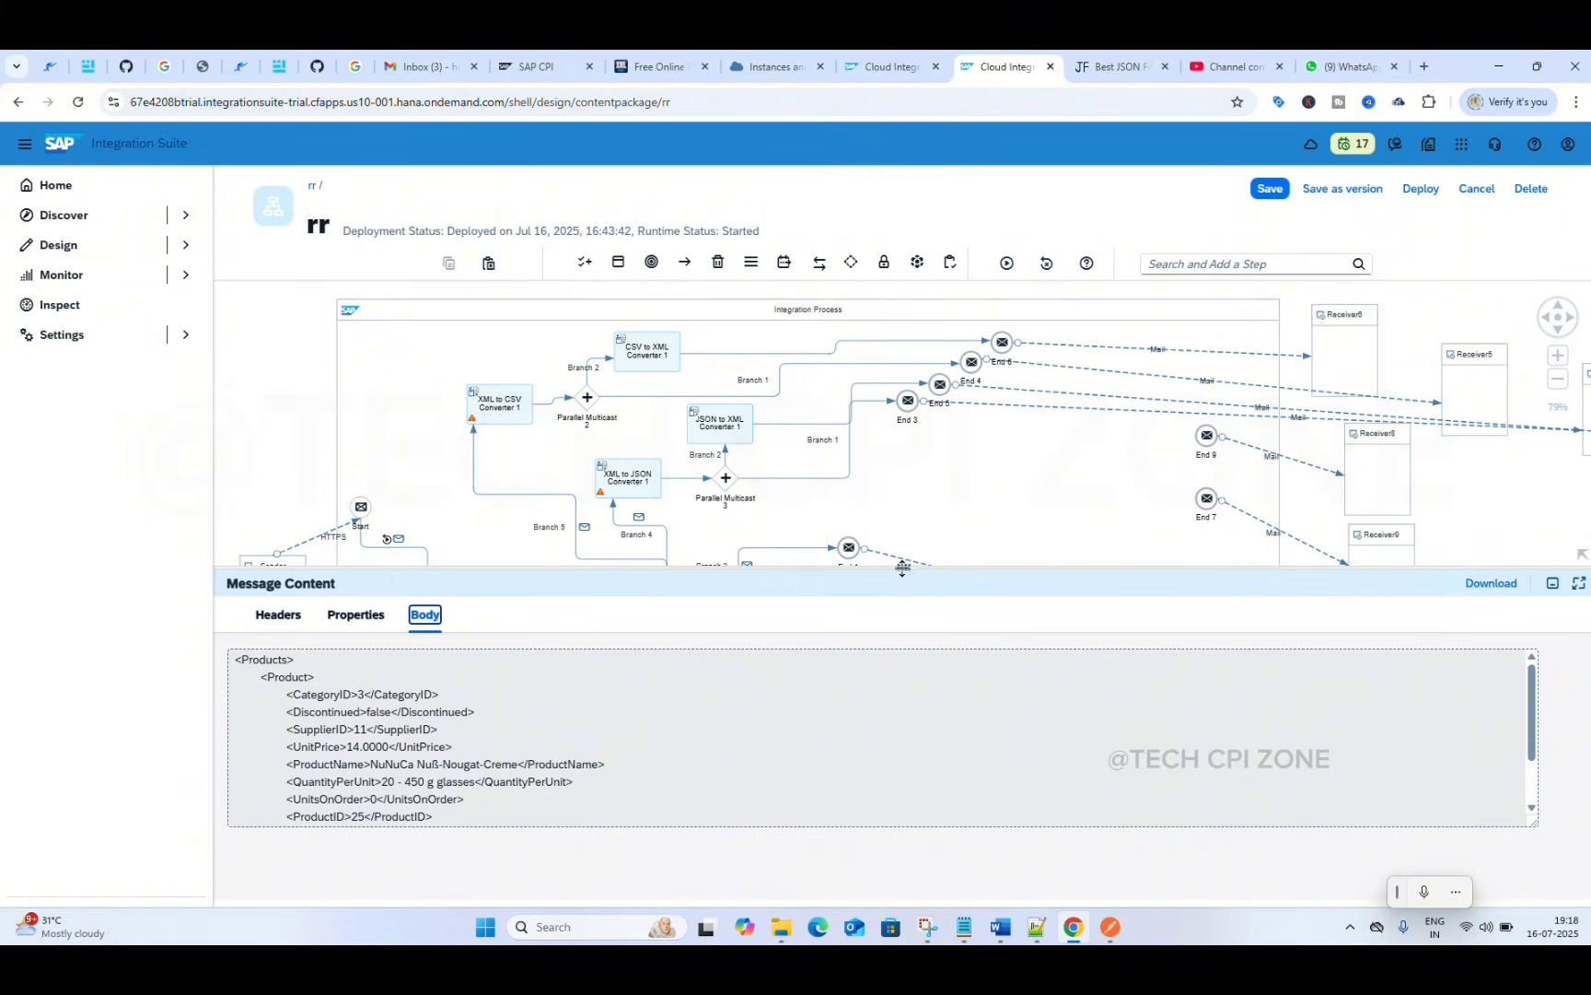
{"action": "left_click_drag", "start_coordinate": [903, 567], "coordinate": [903, 744]}
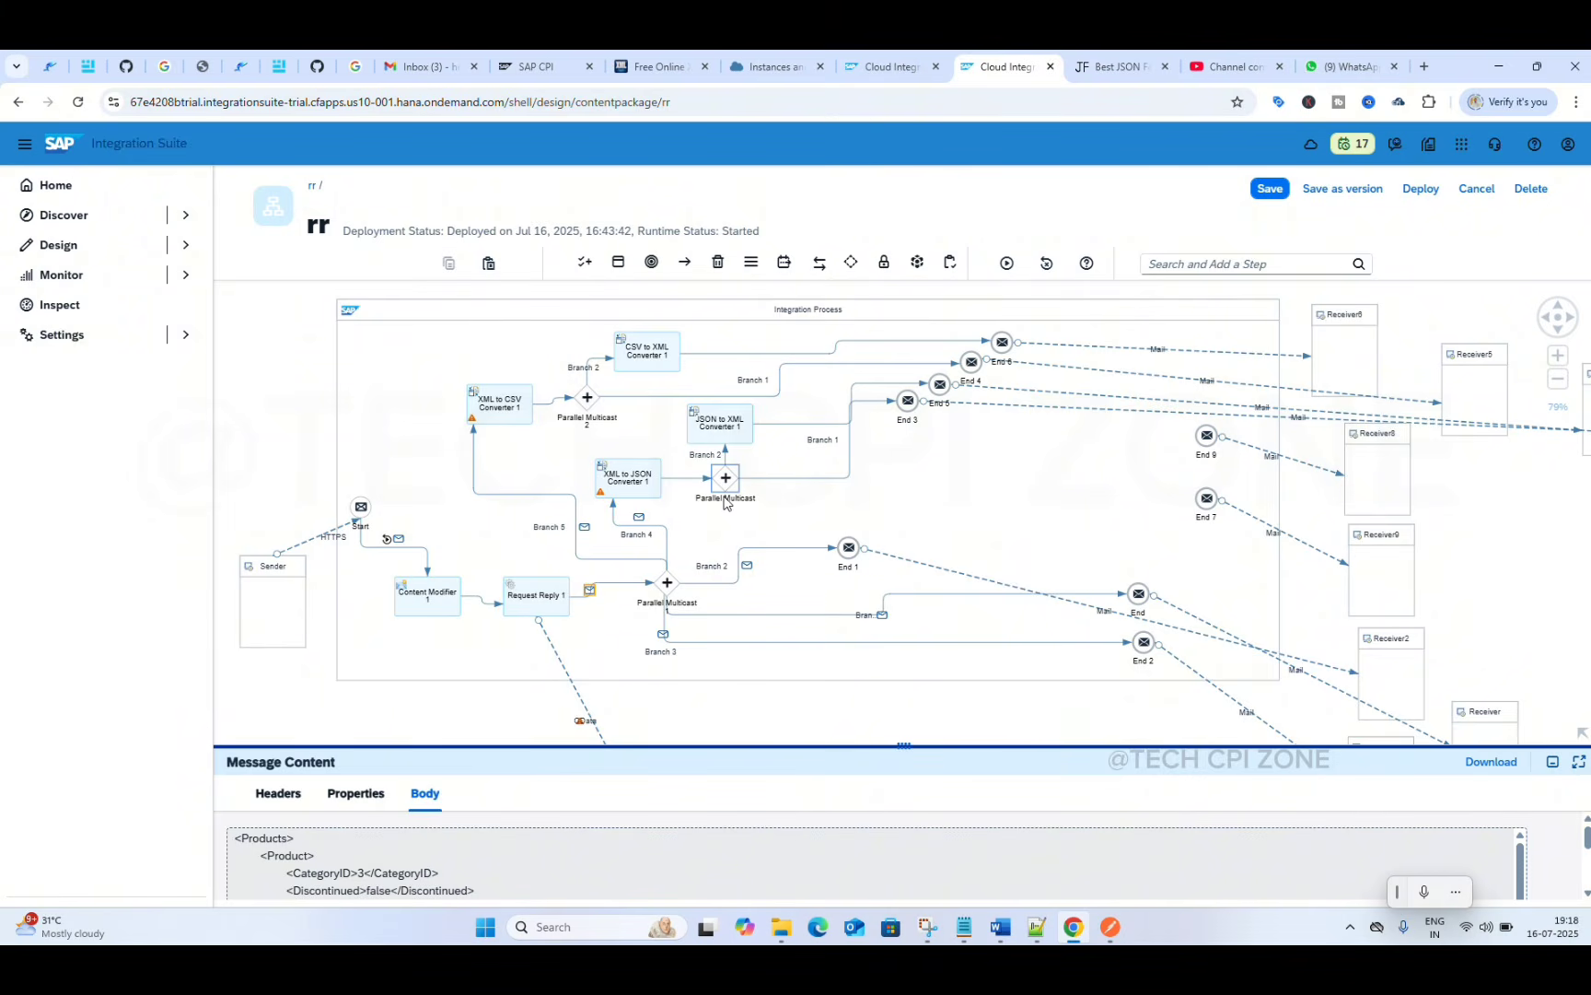
- Connect Parallel Multicast 1 to the End 7 event and route the new branch line above End 1
{"action": "left_click", "coordinate": [670, 594]}
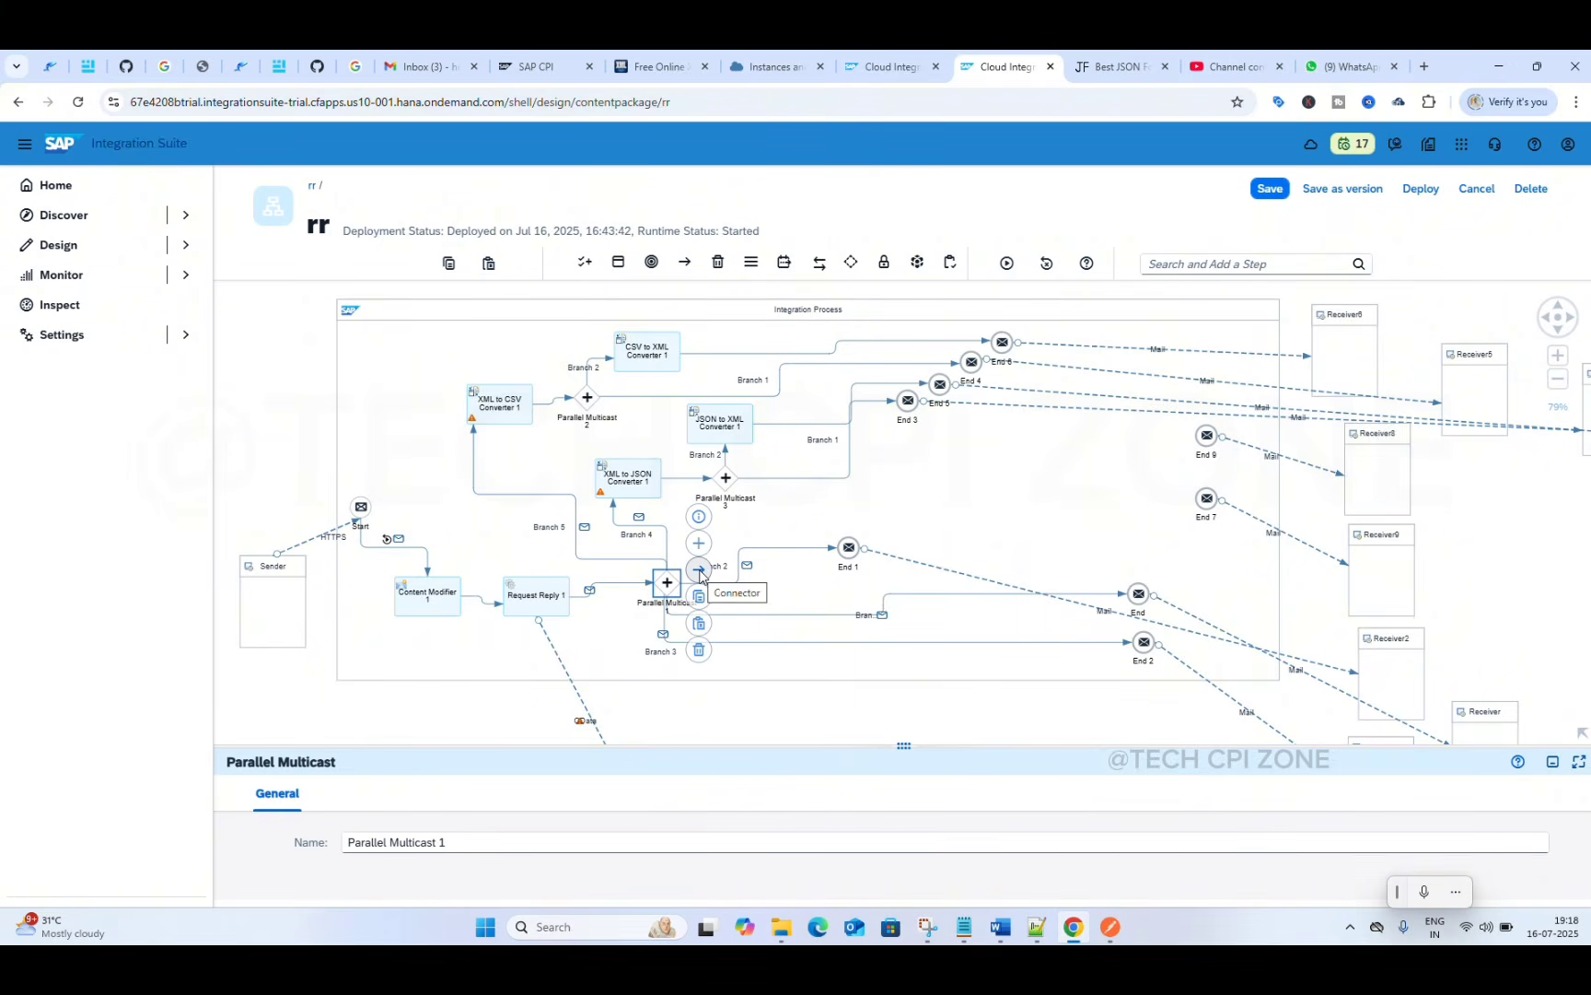
{"action": "left_click_drag", "start_coordinate": [700, 571], "coordinate": [1202, 499]}
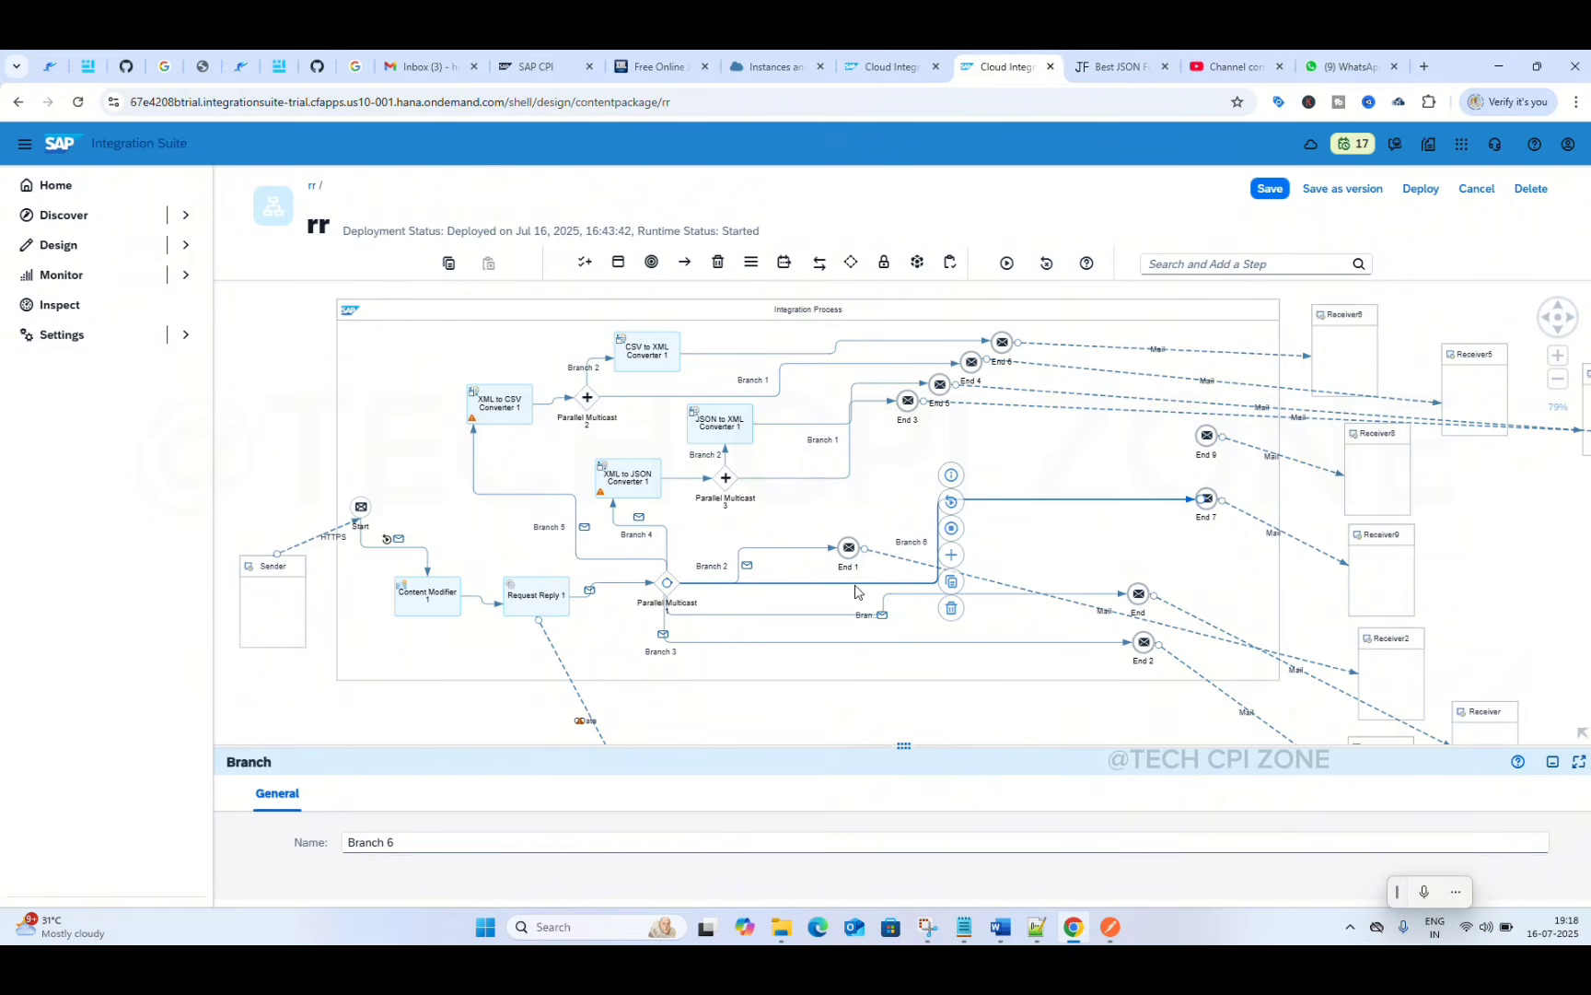
{"action": "left_click_drag", "start_coordinate": [856, 586], "coordinate": [799, 529]}
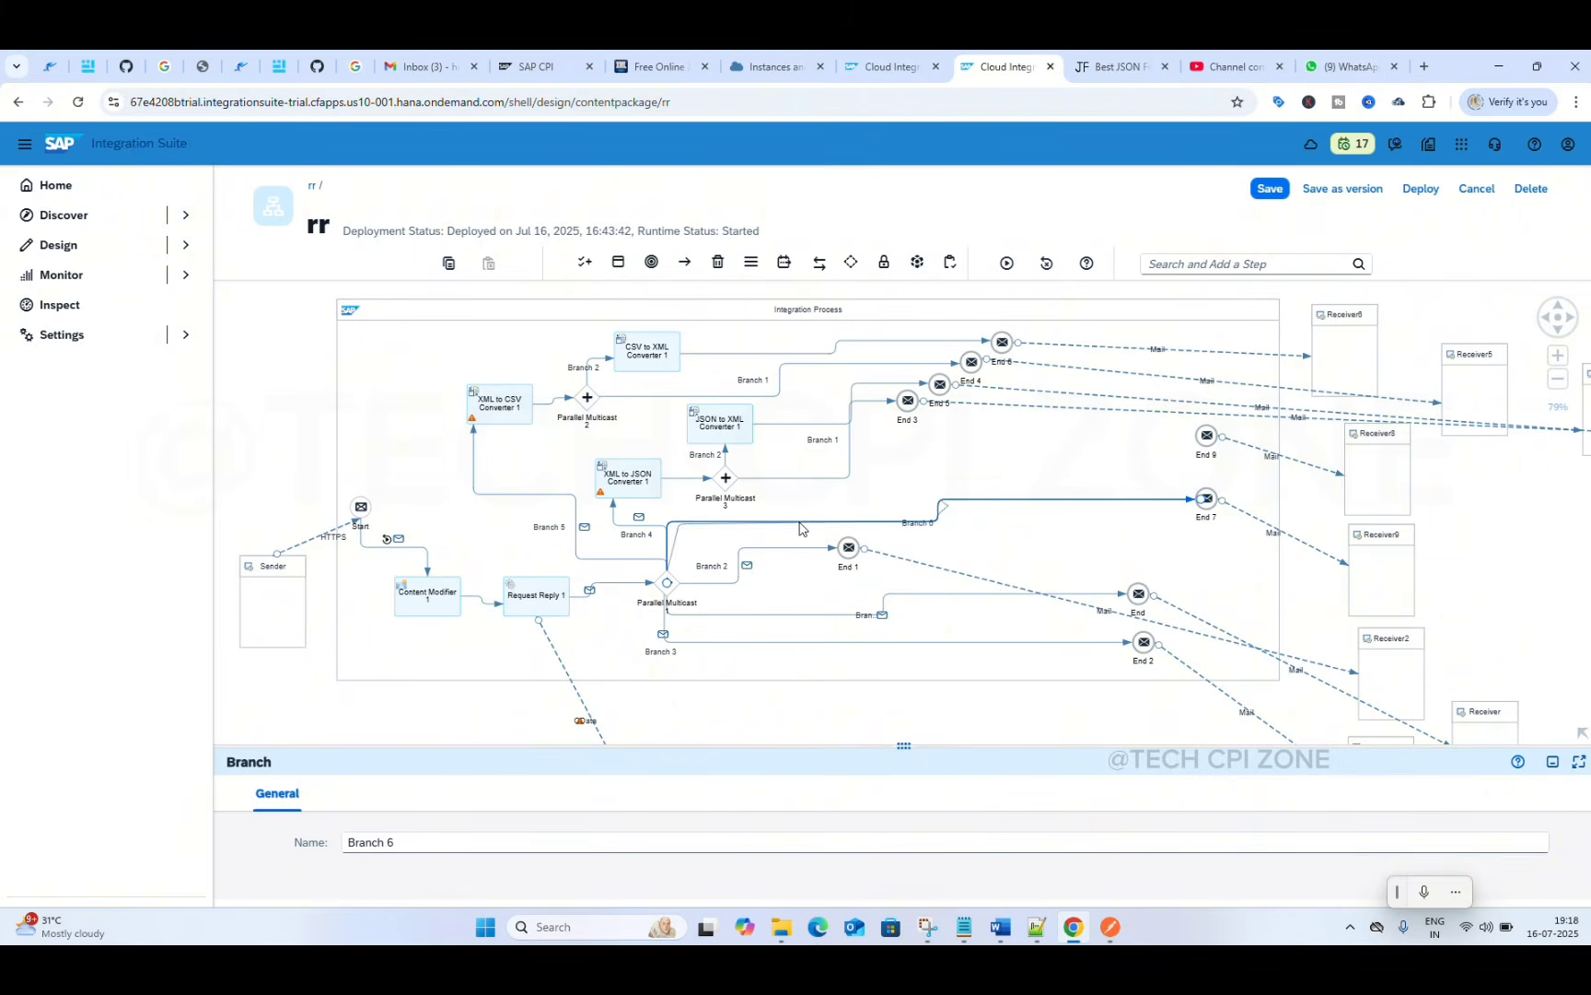
{"action": "left_click", "coordinate": [1076, 527]}
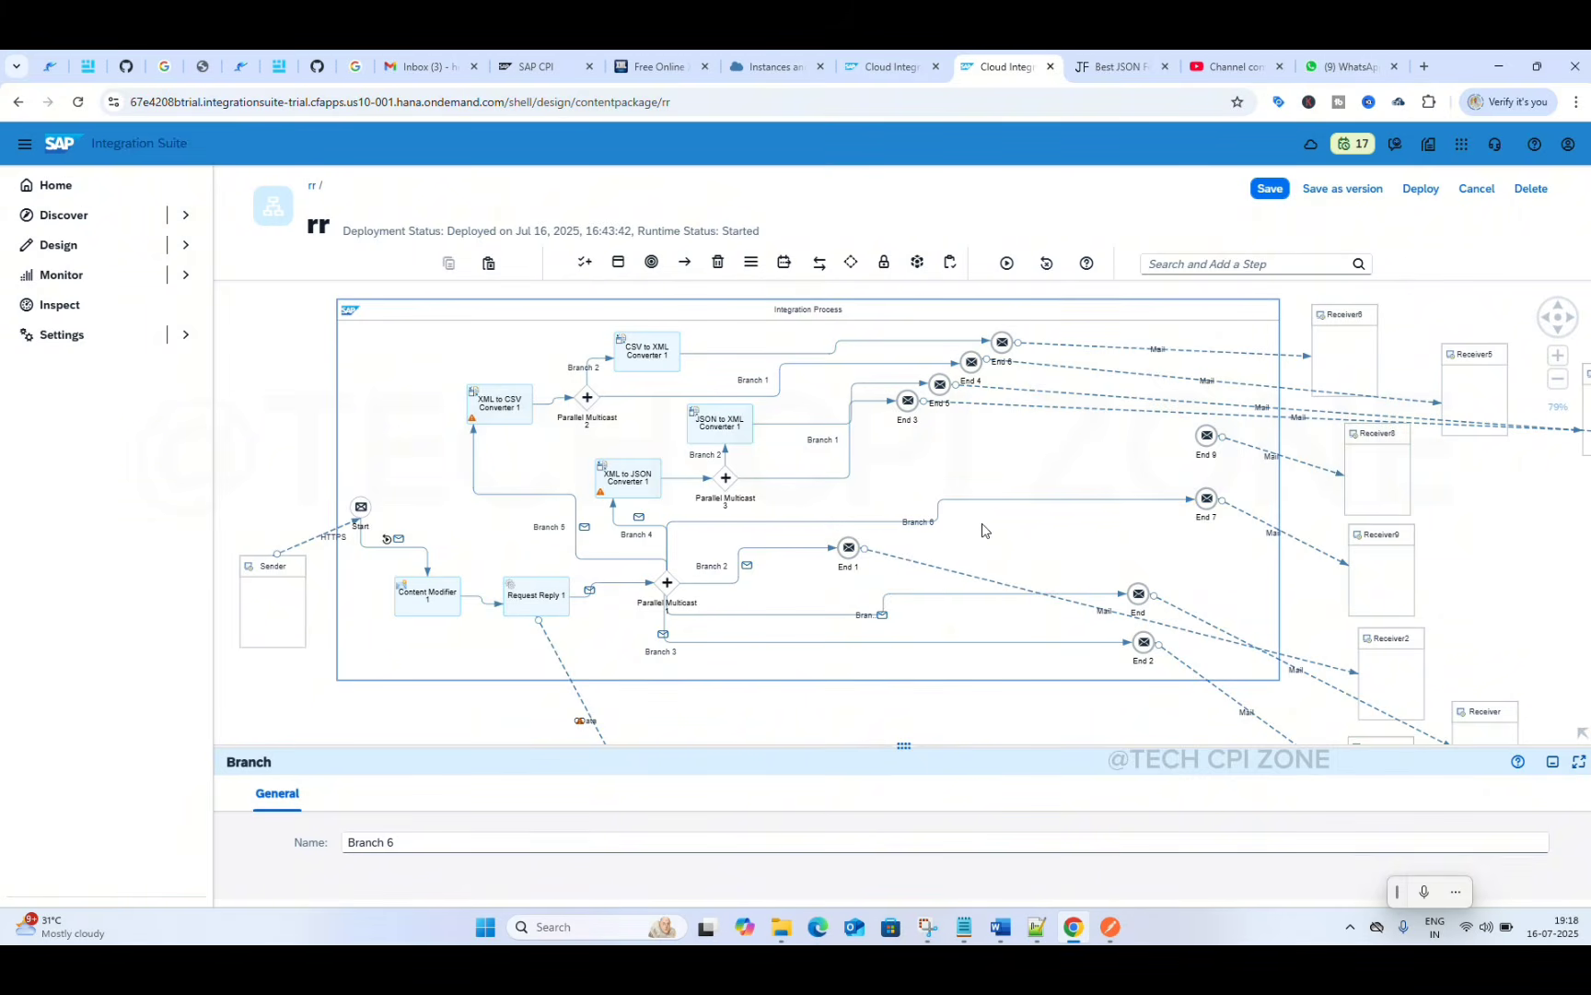
- Insert a Base64 Encoder step into Branch 6 ahead of End 7 and position it just above End 1
{"action": "left_click", "coordinate": [927, 525]}
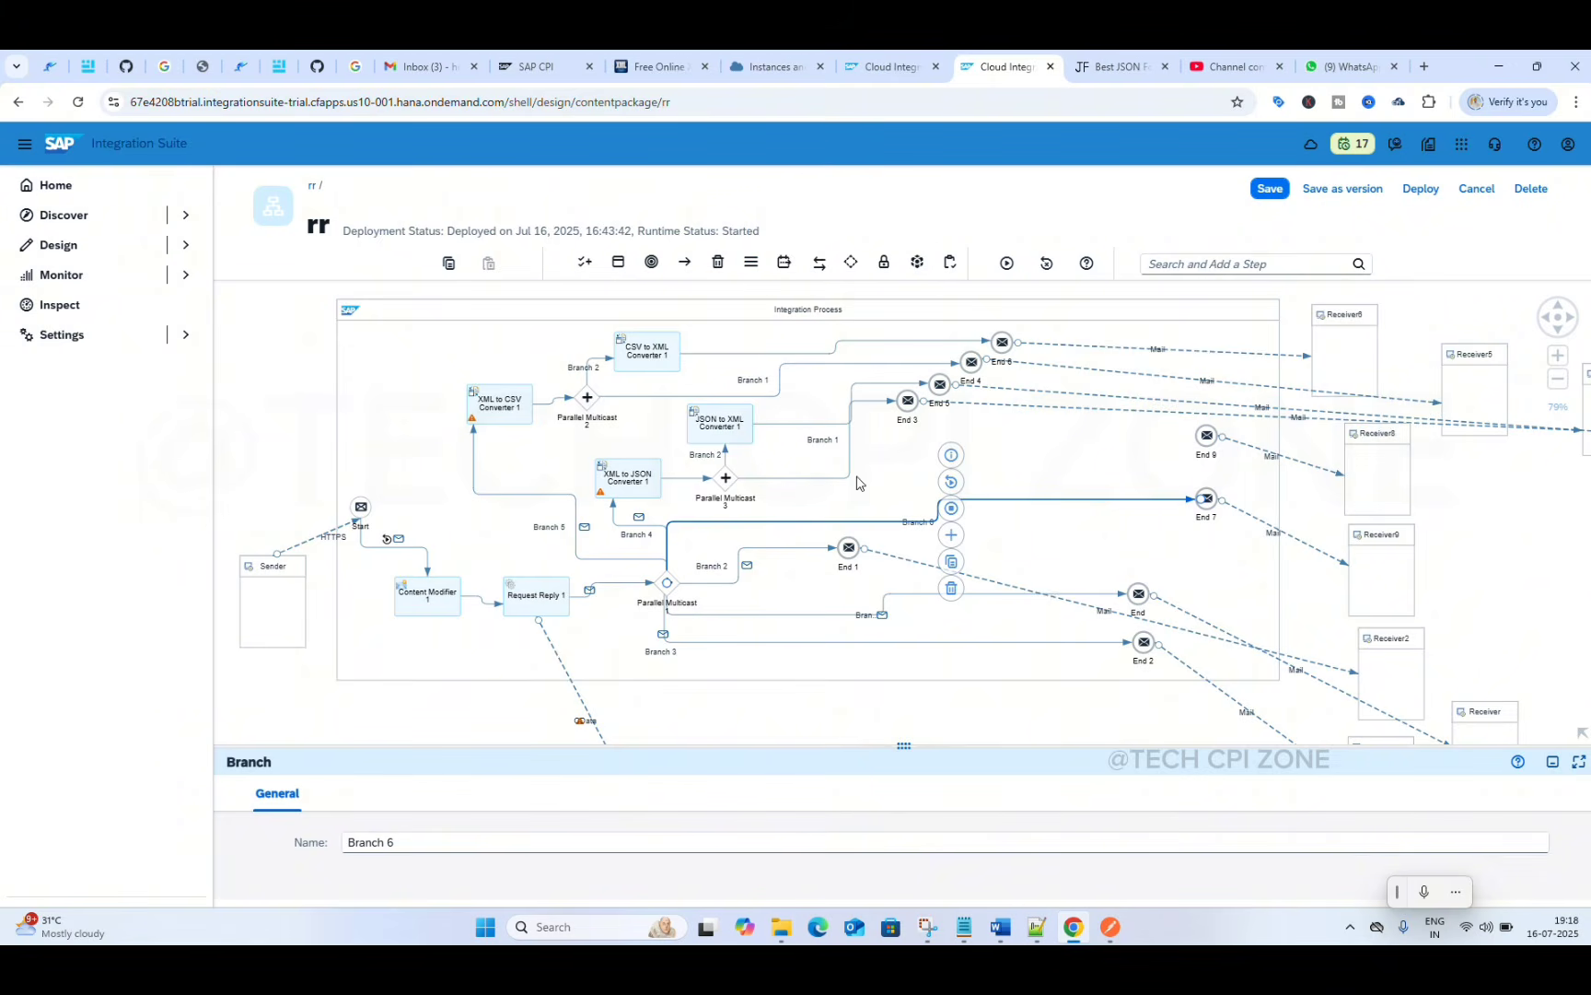
{"action": "left_click", "coordinate": [783, 265]}
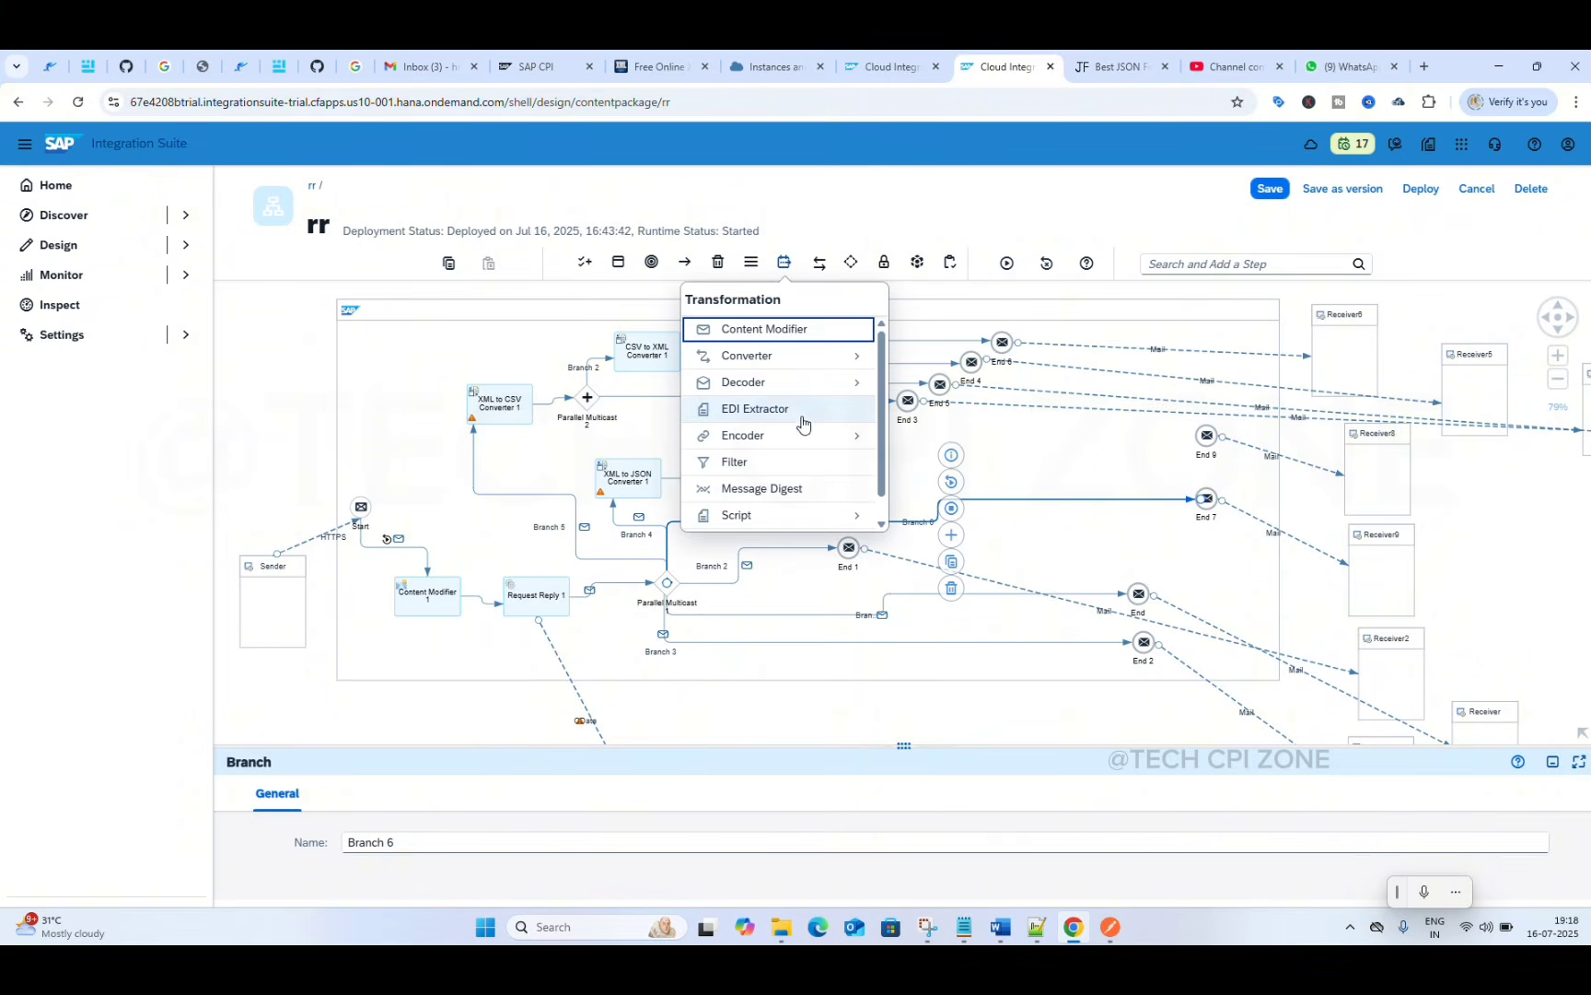
{"action": "left_click", "coordinate": [784, 449]}
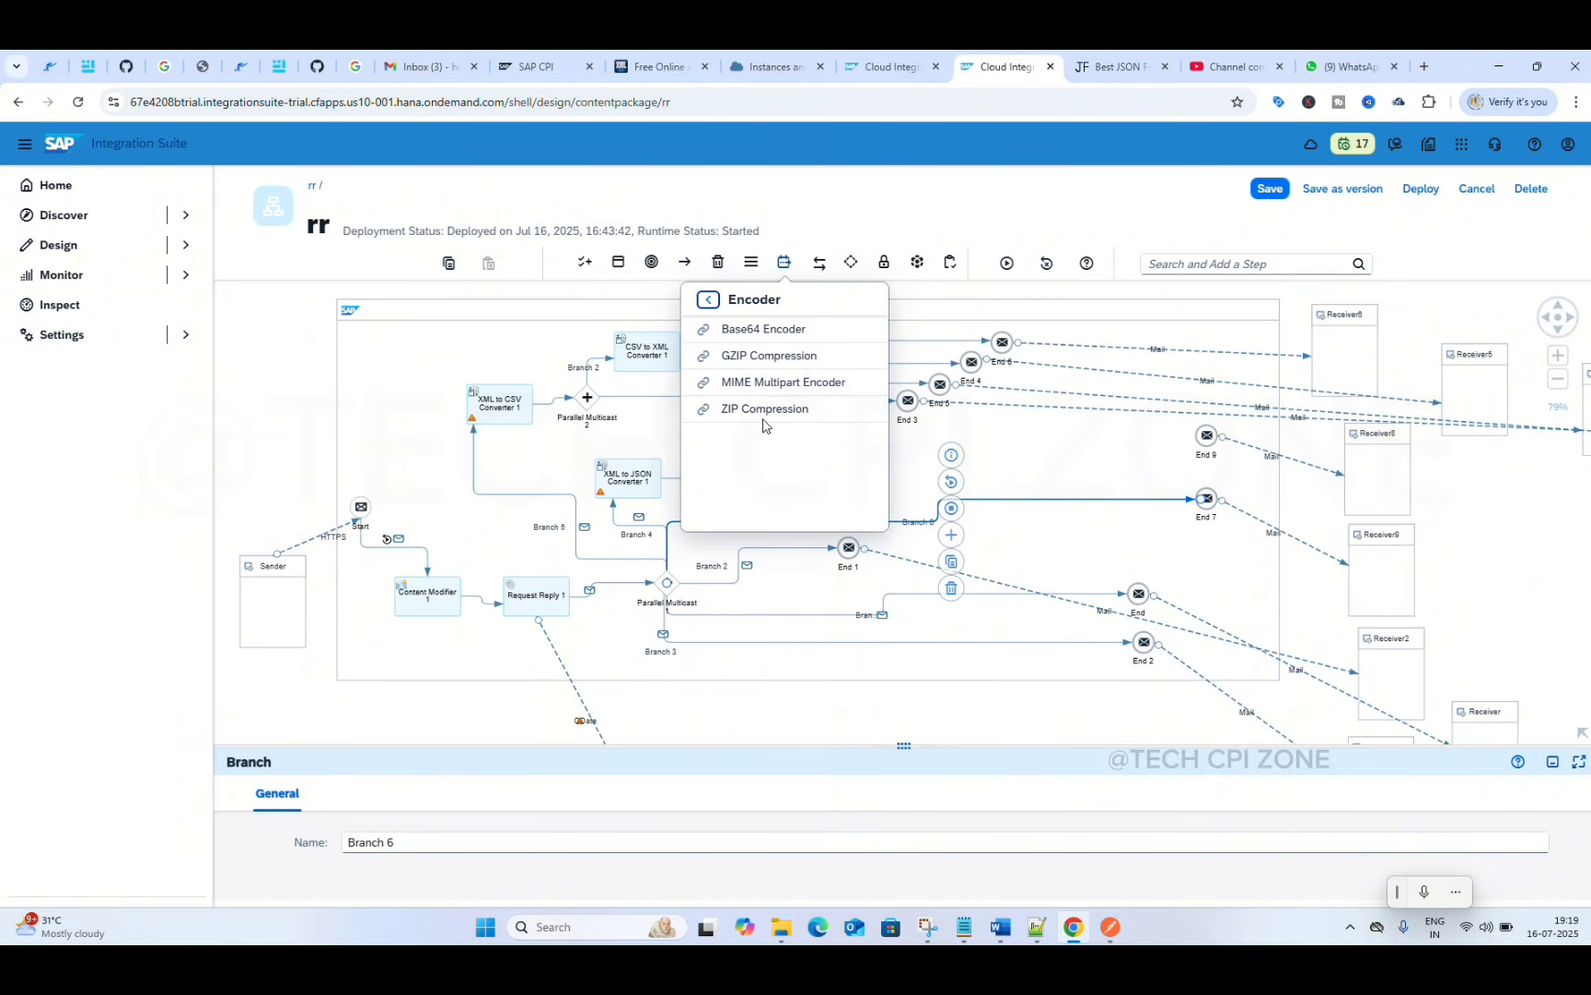
{"action": "left_click", "coordinate": [750, 340]}
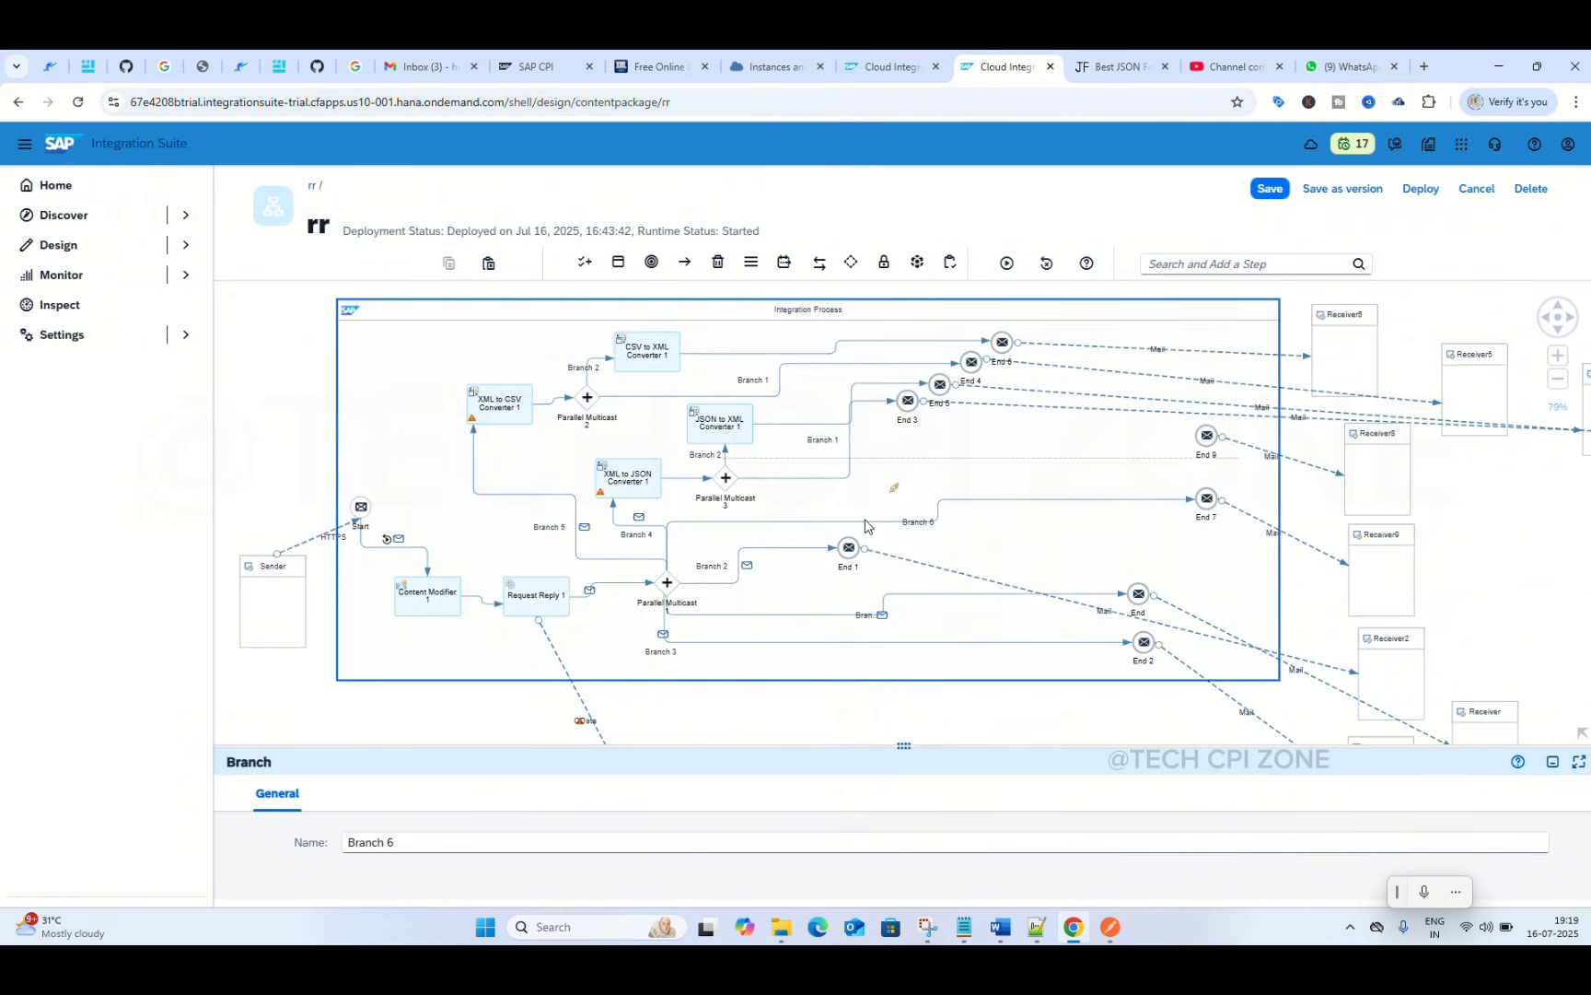
{"action": "left_click", "coordinate": [861, 524]}
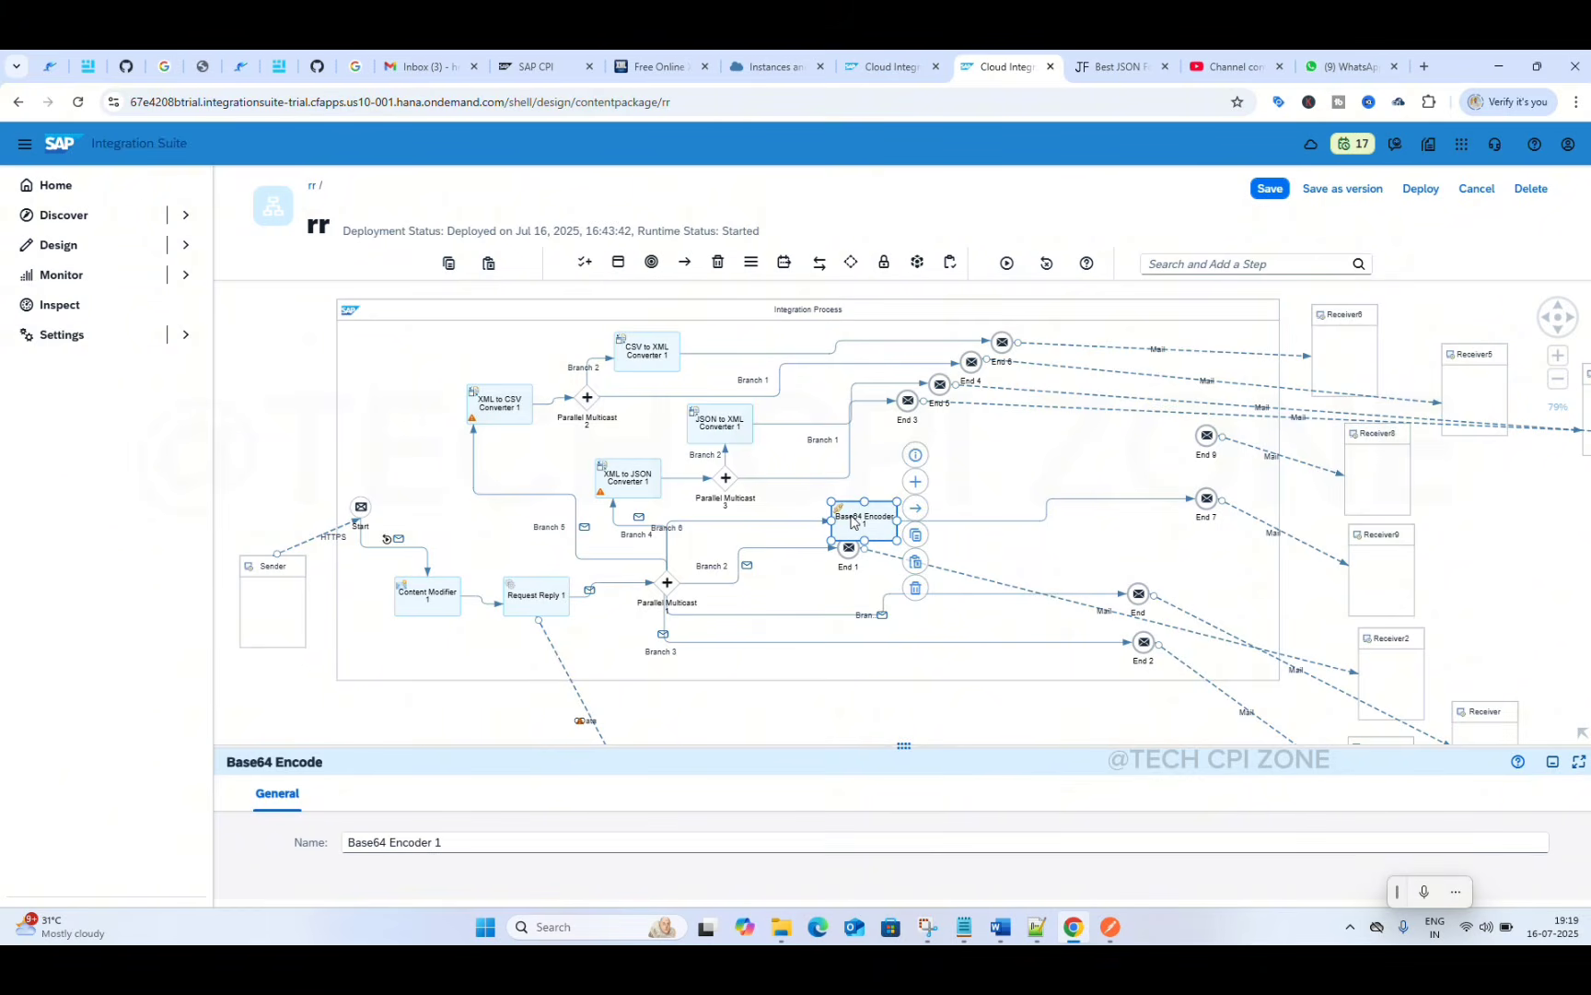
{"action": "left_click_drag", "start_coordinate": [855, 522], "coordinate": [873, 505]}
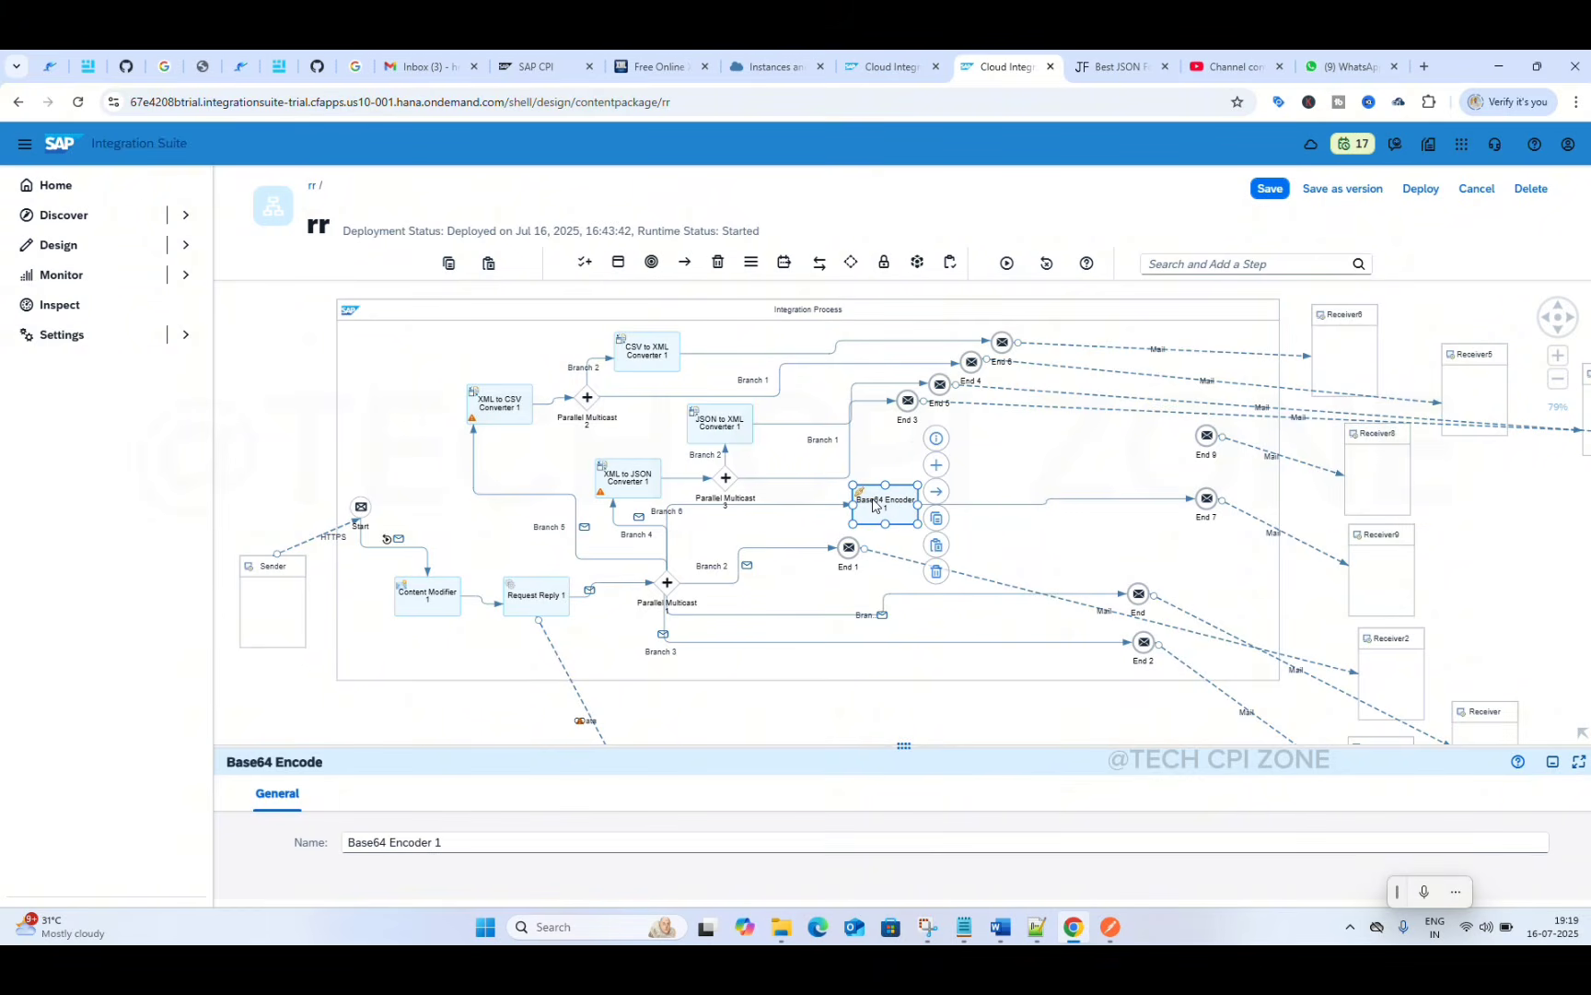
{"action": "left_click", "coordinate": [1020, 526]}
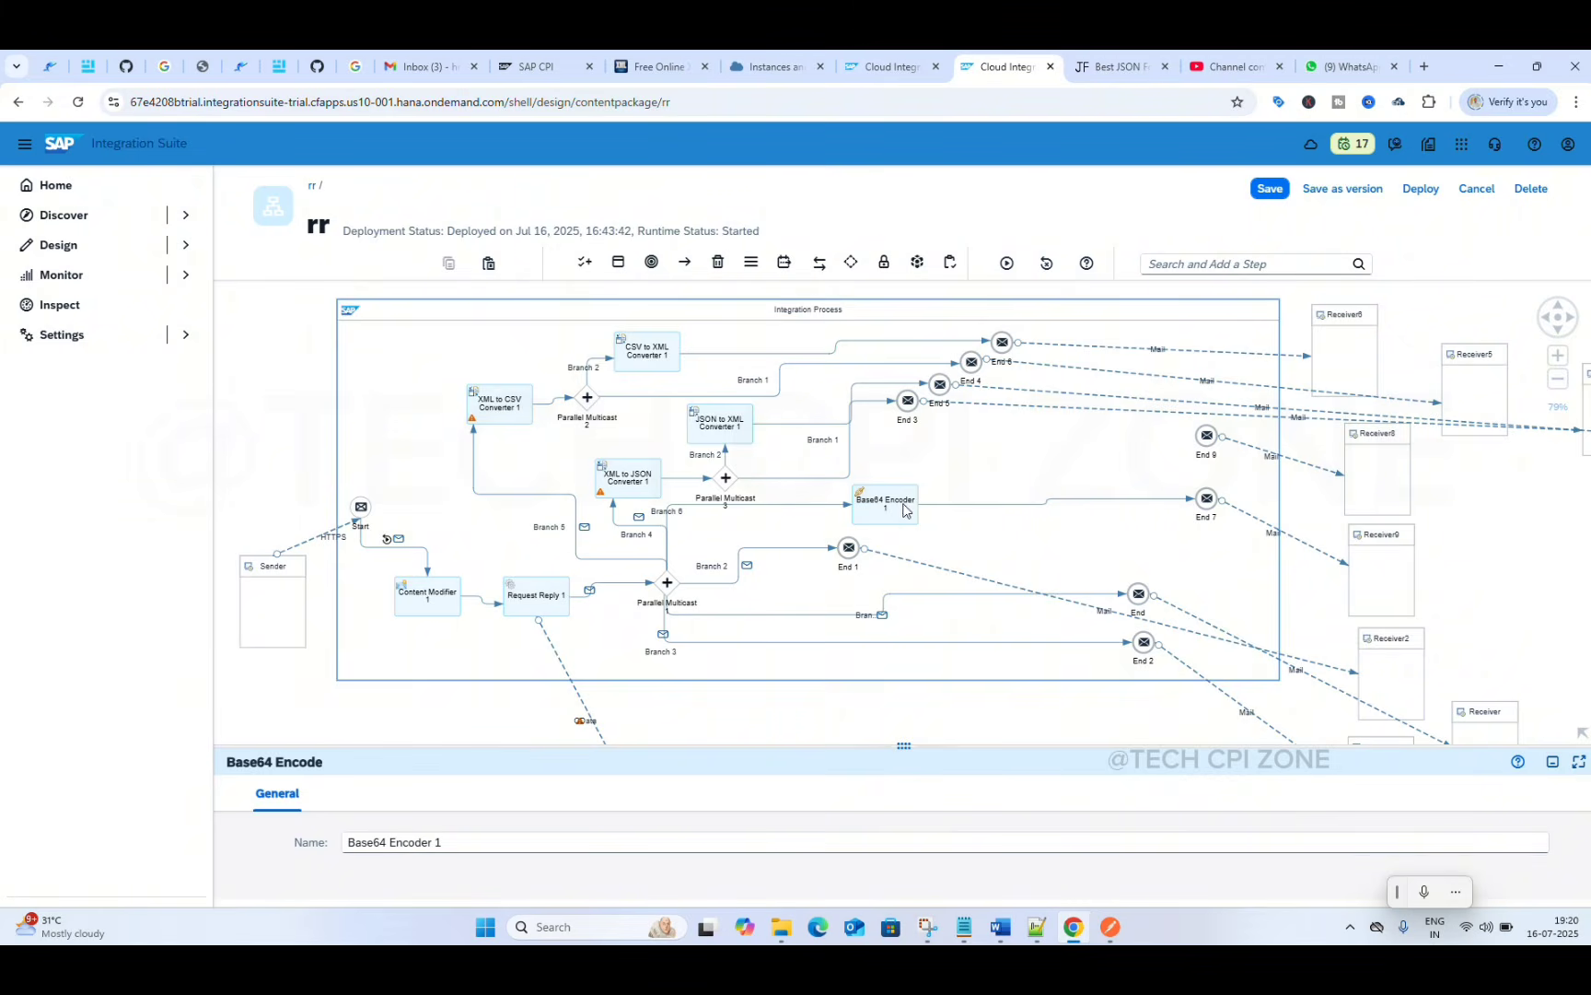
- Set the simulation end point on Branch 6, between Parallel Multicast 1 and the Base64 Encoder
{"action": "left_click", "coordinate": [903, 510]}
{"action": "left_click", "coordinate": [984, 538]}
{"action": "left_click", "coordinate": [806, 506]}
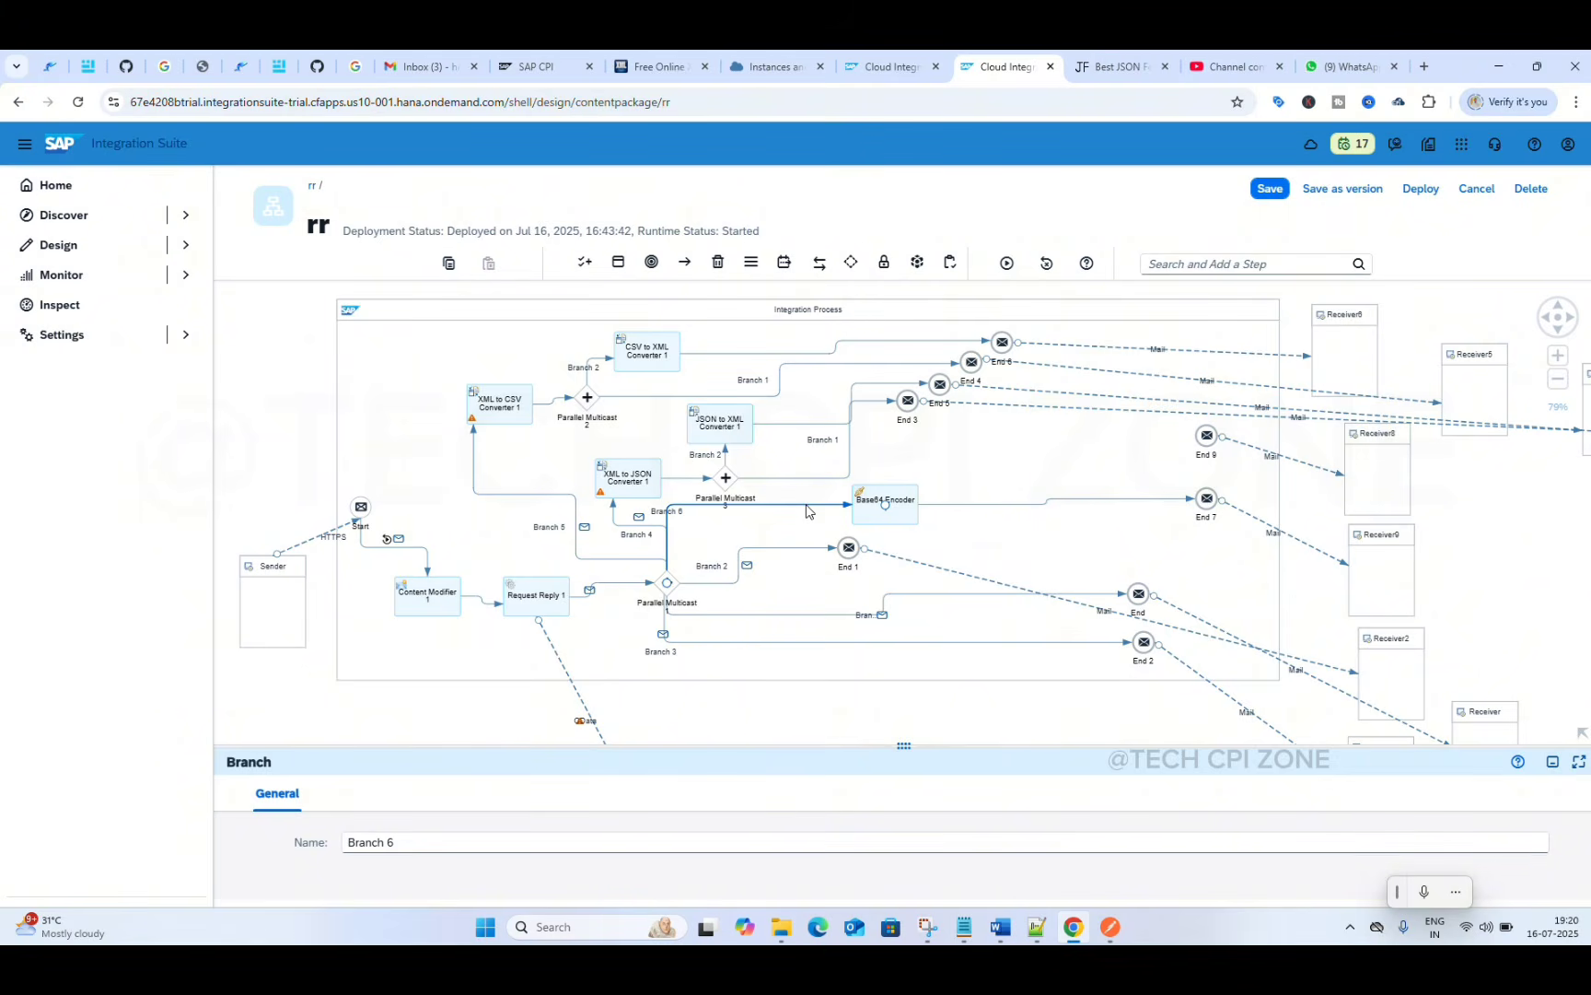
{"action": "left_click", "coordinate": [930, 530]}
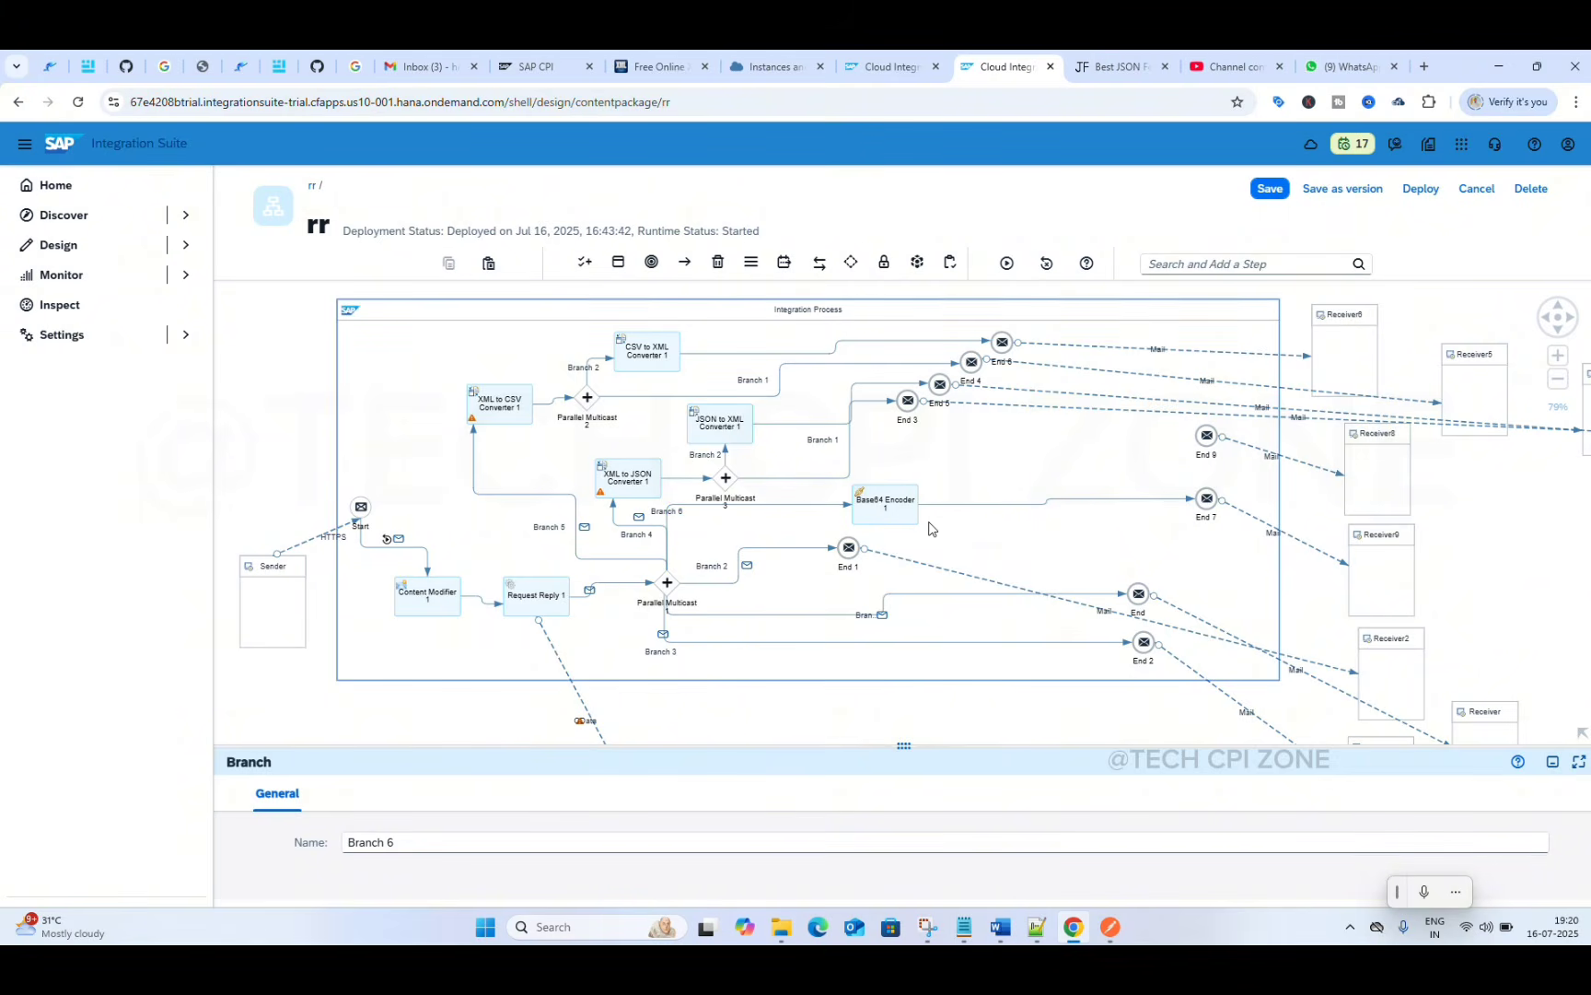
{"action": "left_click", "coordinate": [801, 505]}
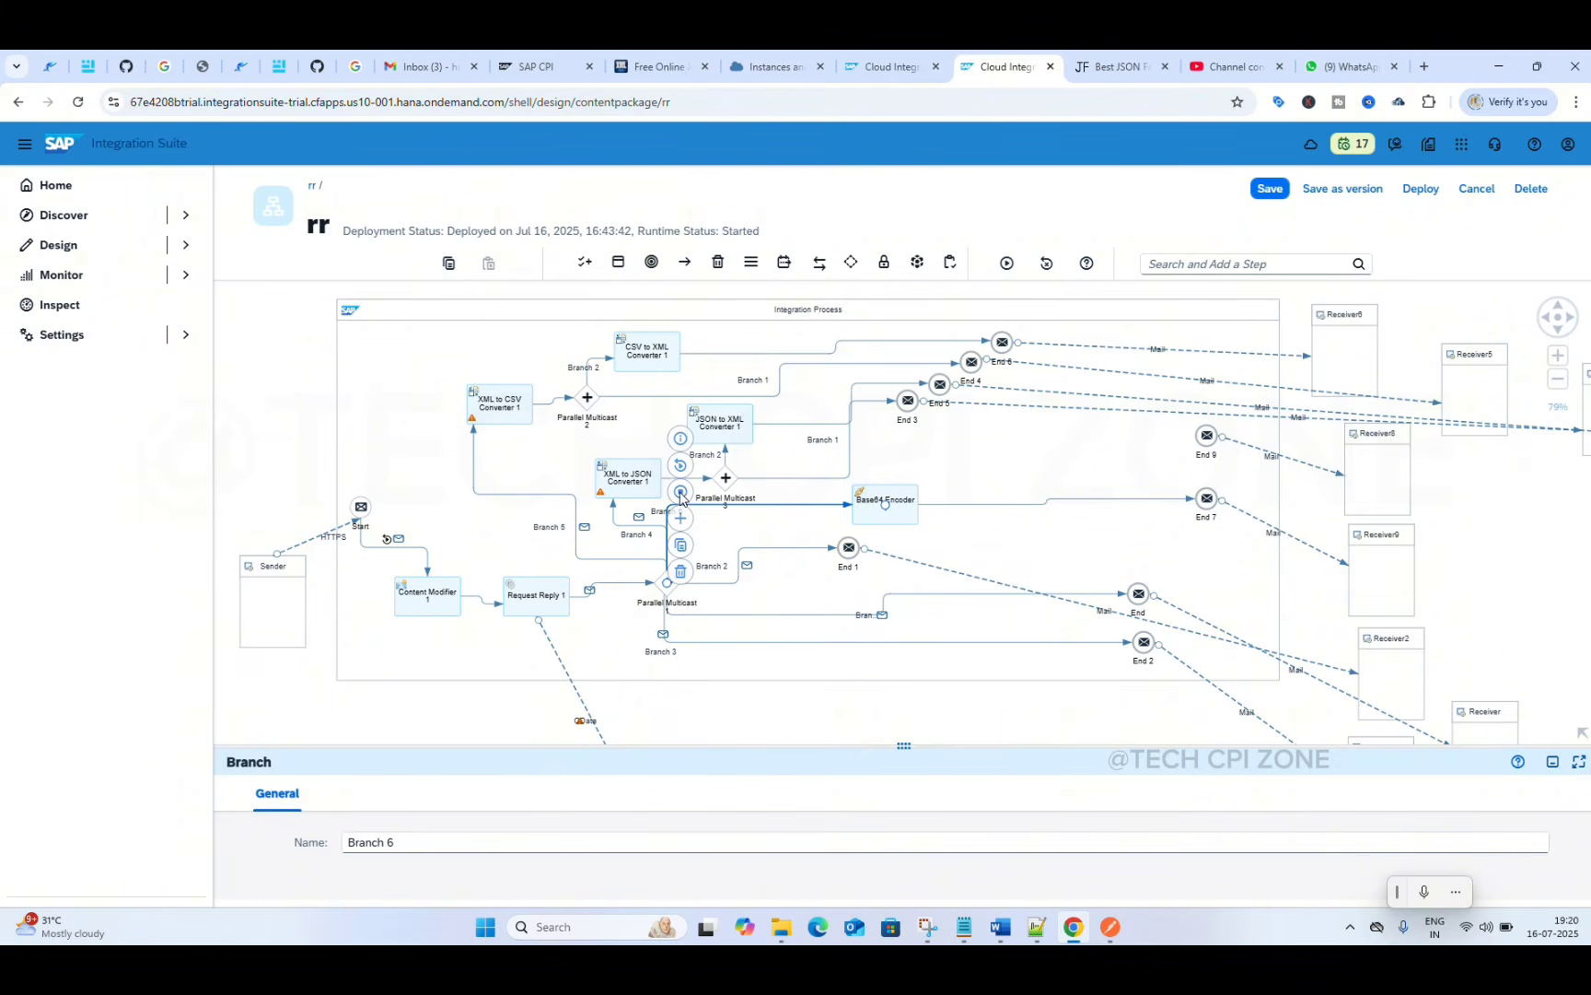
{"action": "left_click", "coordinate": [680, 496]}
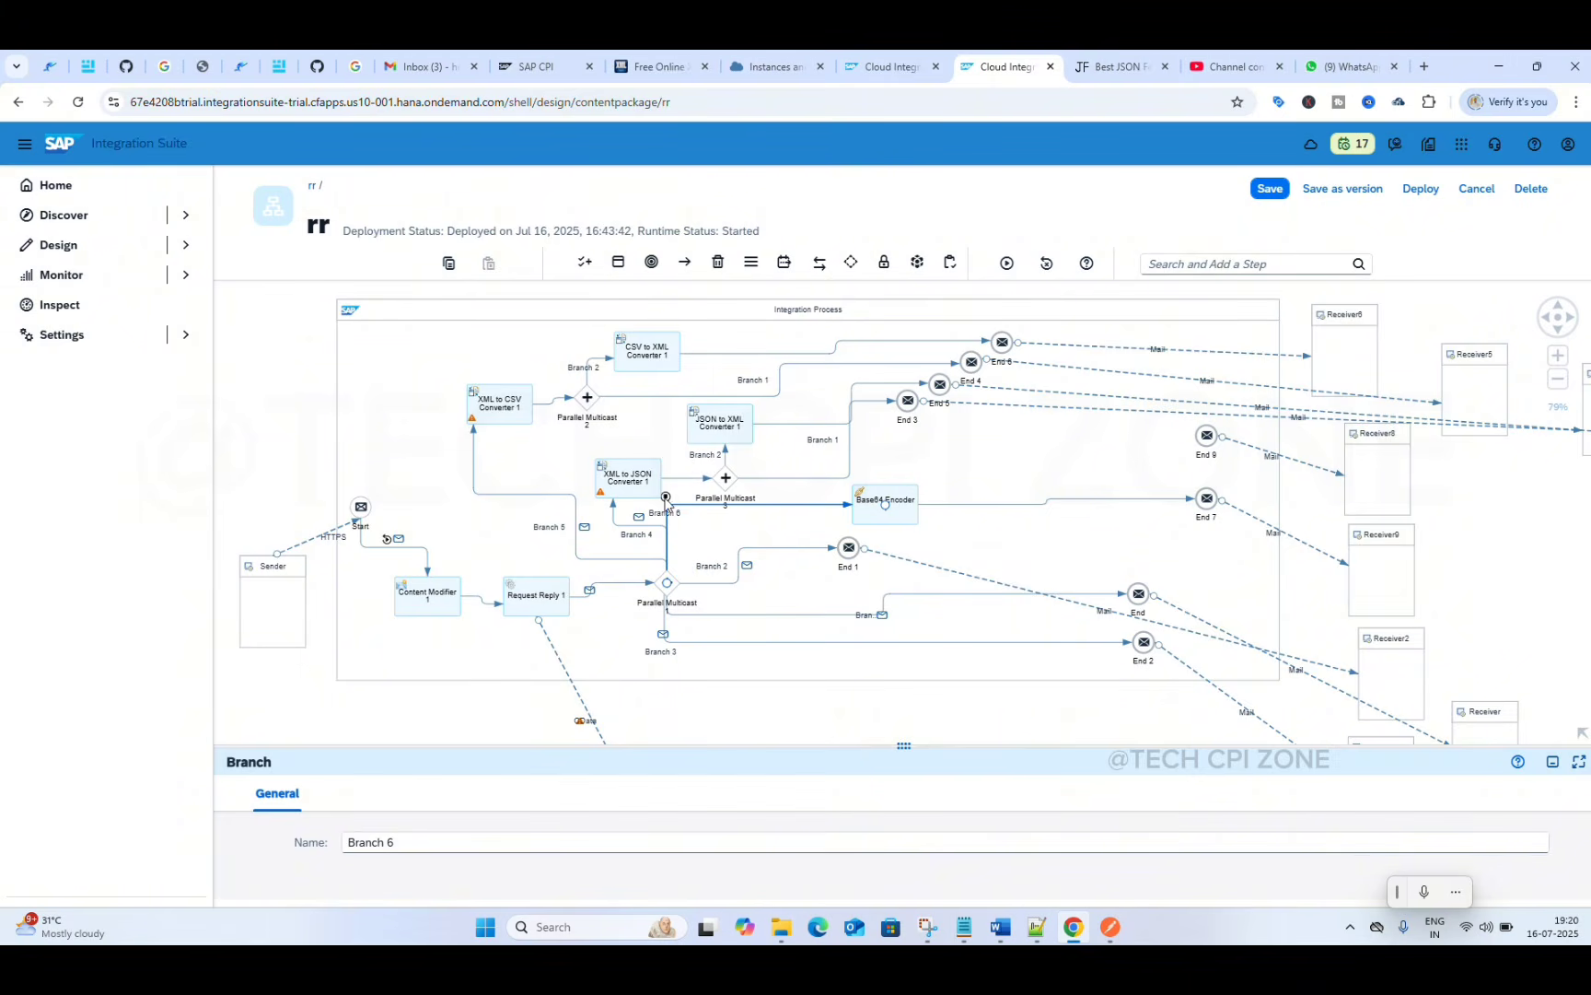
{"action": "left_click", "coordinate": [787, 505]}
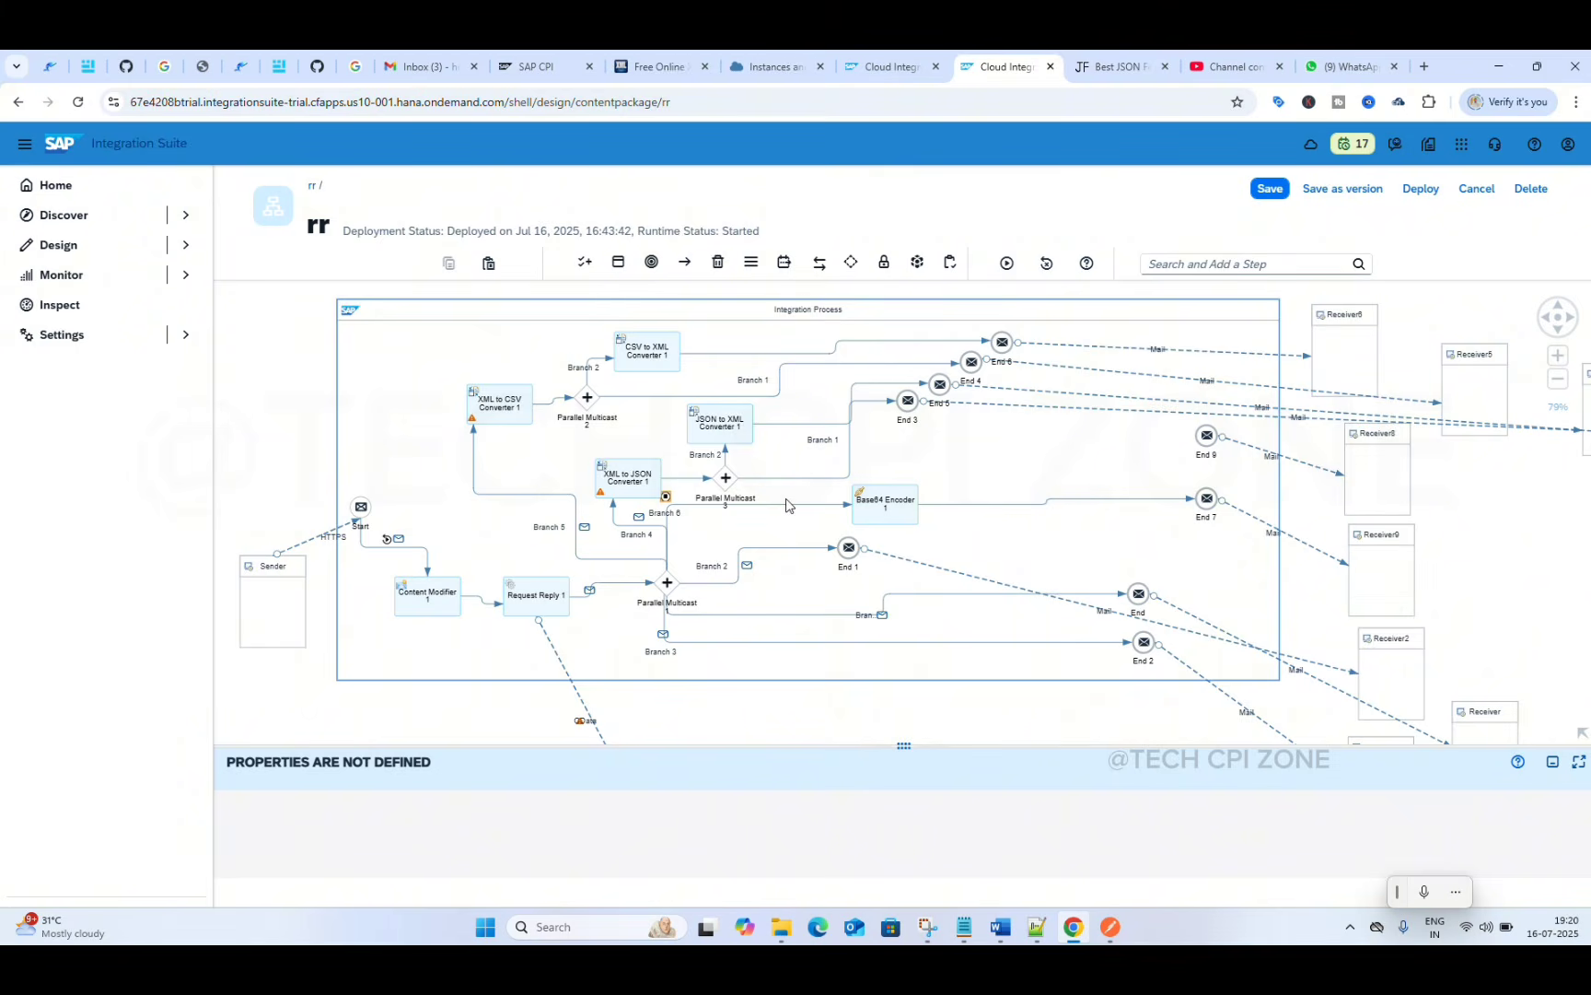
- Reroute the Branch 6 connector so its vertical segment runs separately from the Branch 4 line beside Parallel Multicast 1
{"action": "left_click", "coordinate": [795, 505]}
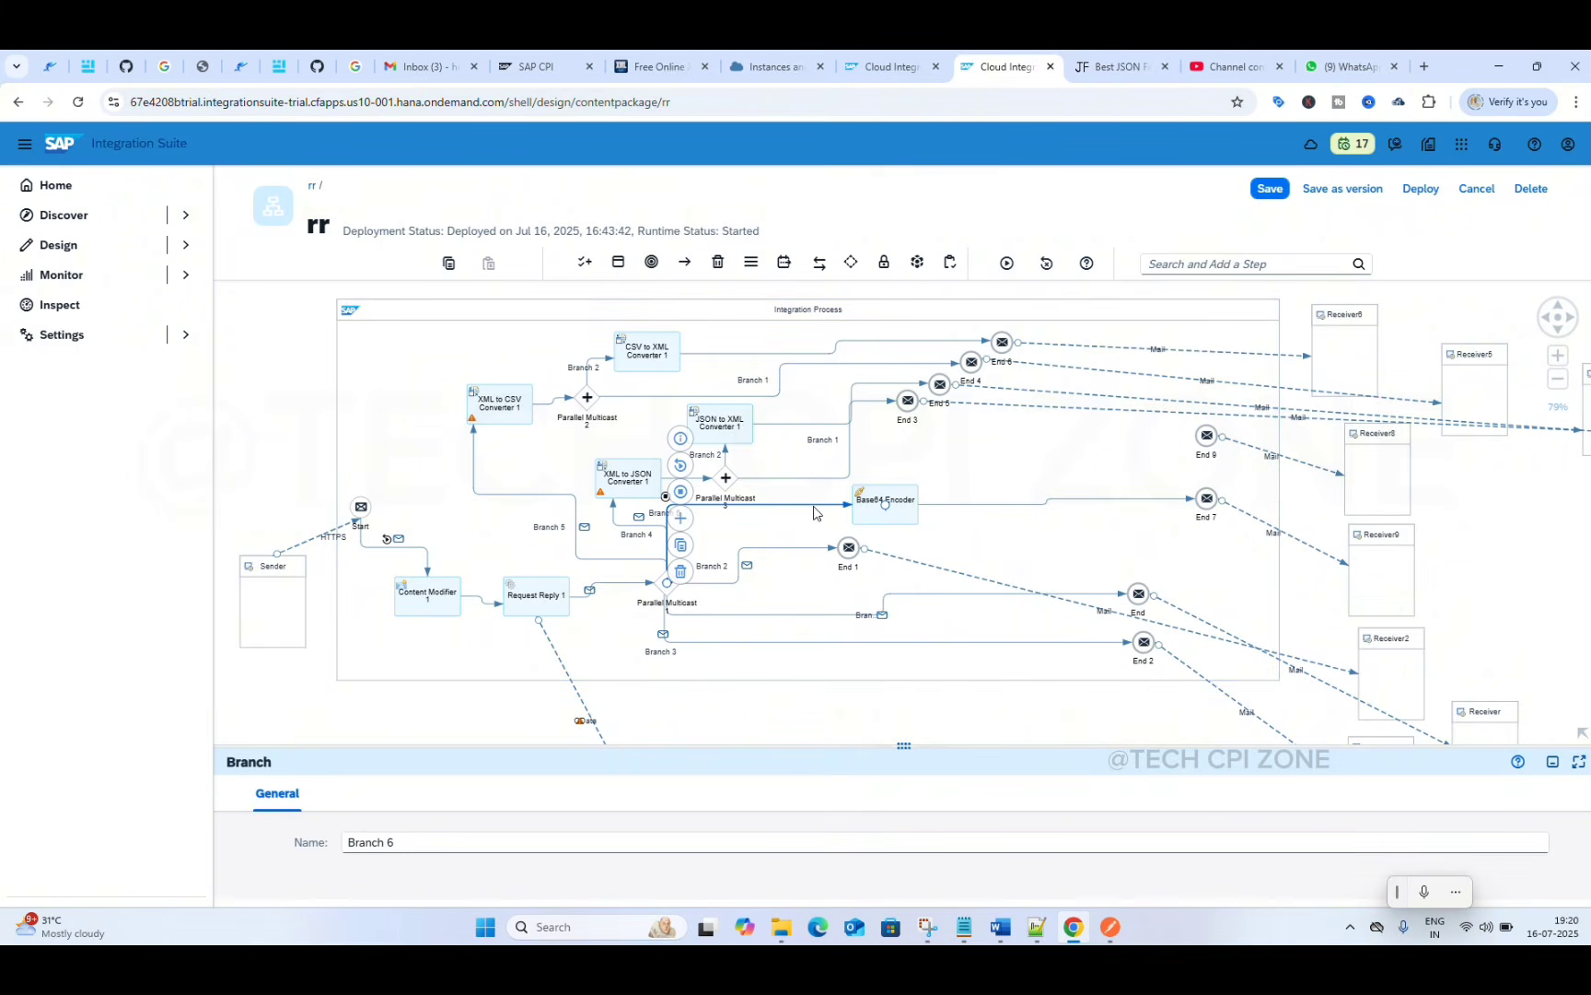
{"action": "left_click_drag", "start_coordinate": [815, 505], "coordinate": [827, 511]}
{"action": "left_click", "coordinate": [827, 512]}
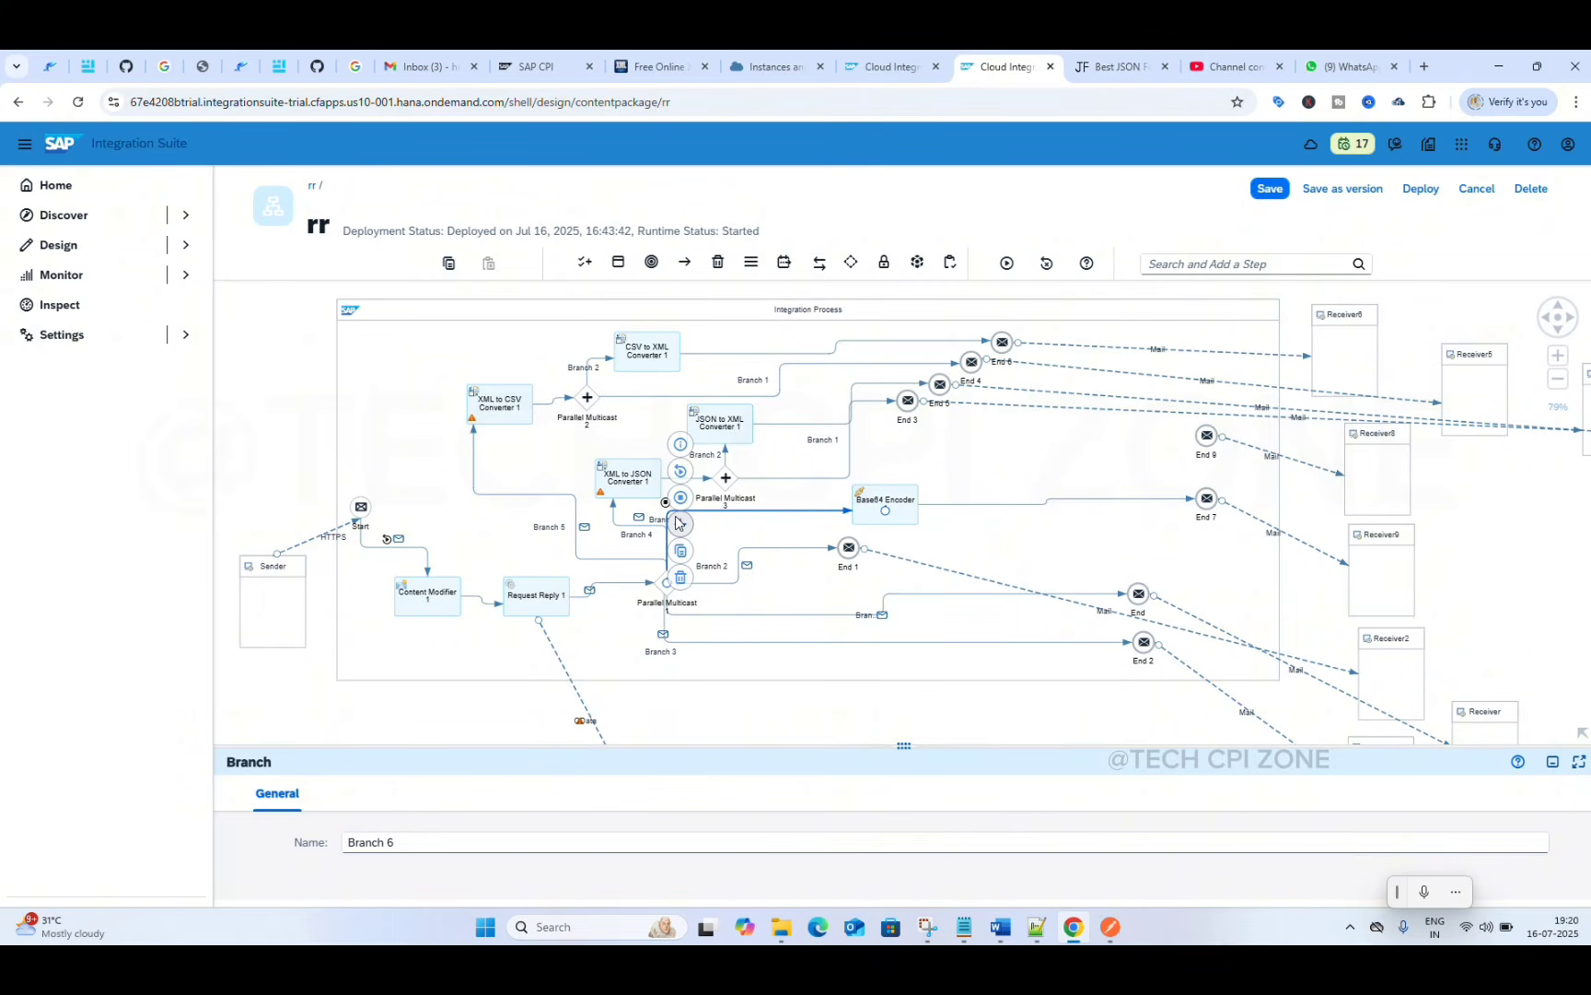
{"action": "left_click_drag", "start_coordinate": [677, 518], "coordinate": [714, 516]}
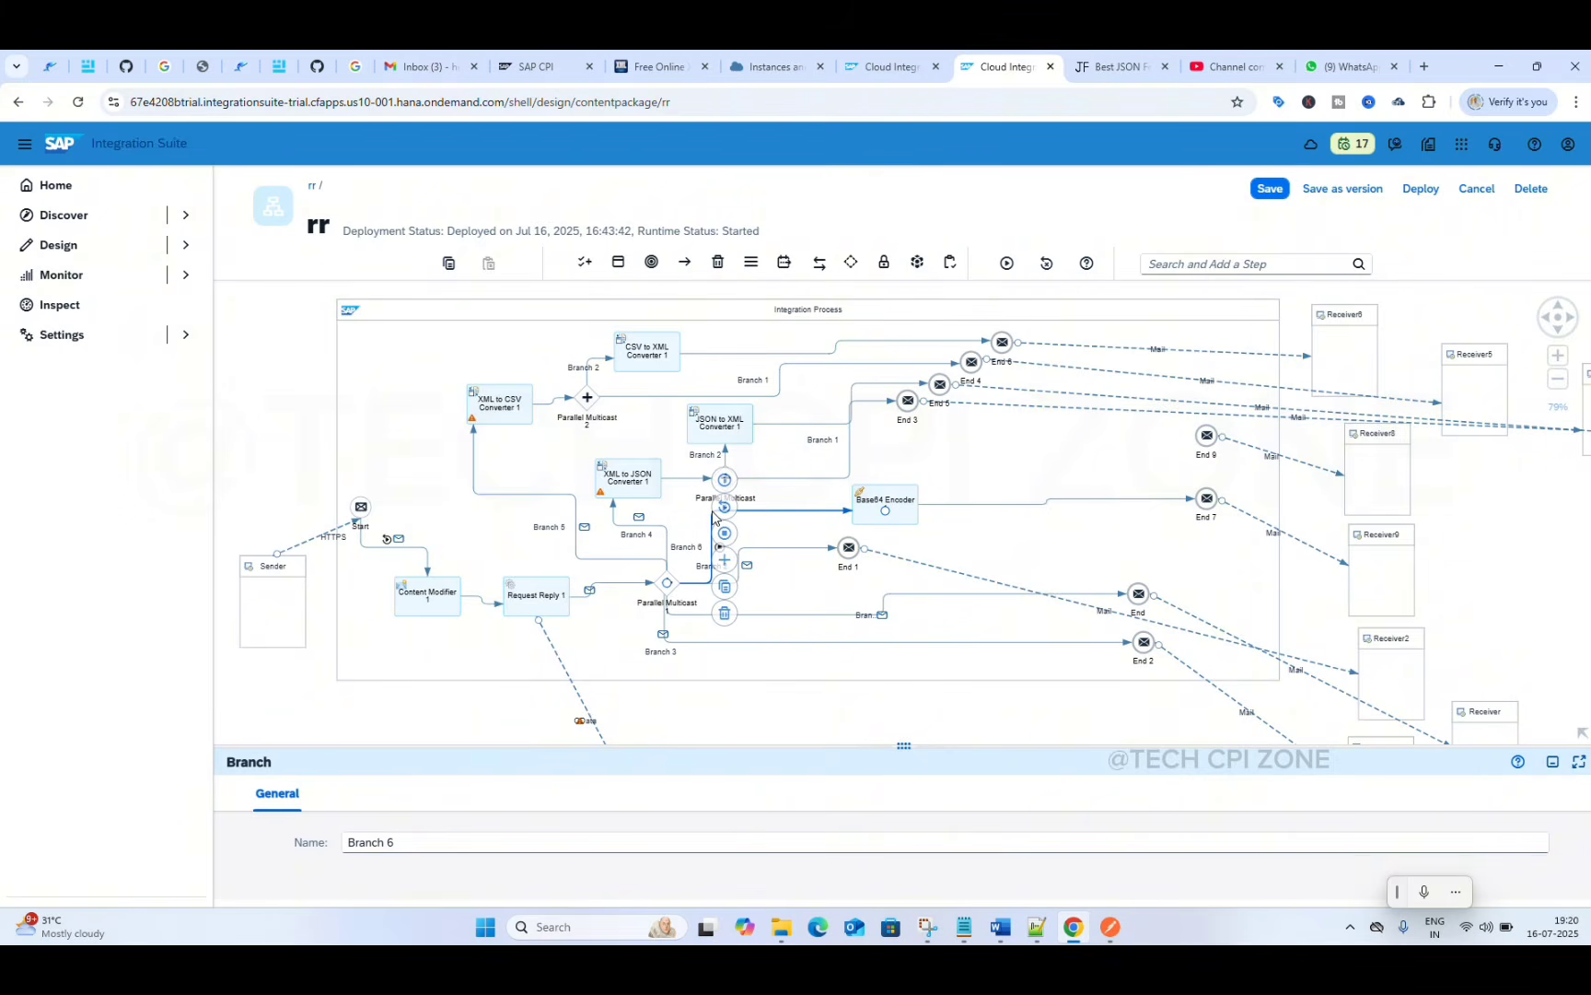
{"action": "left_click", "coordinate": [793, 542]}
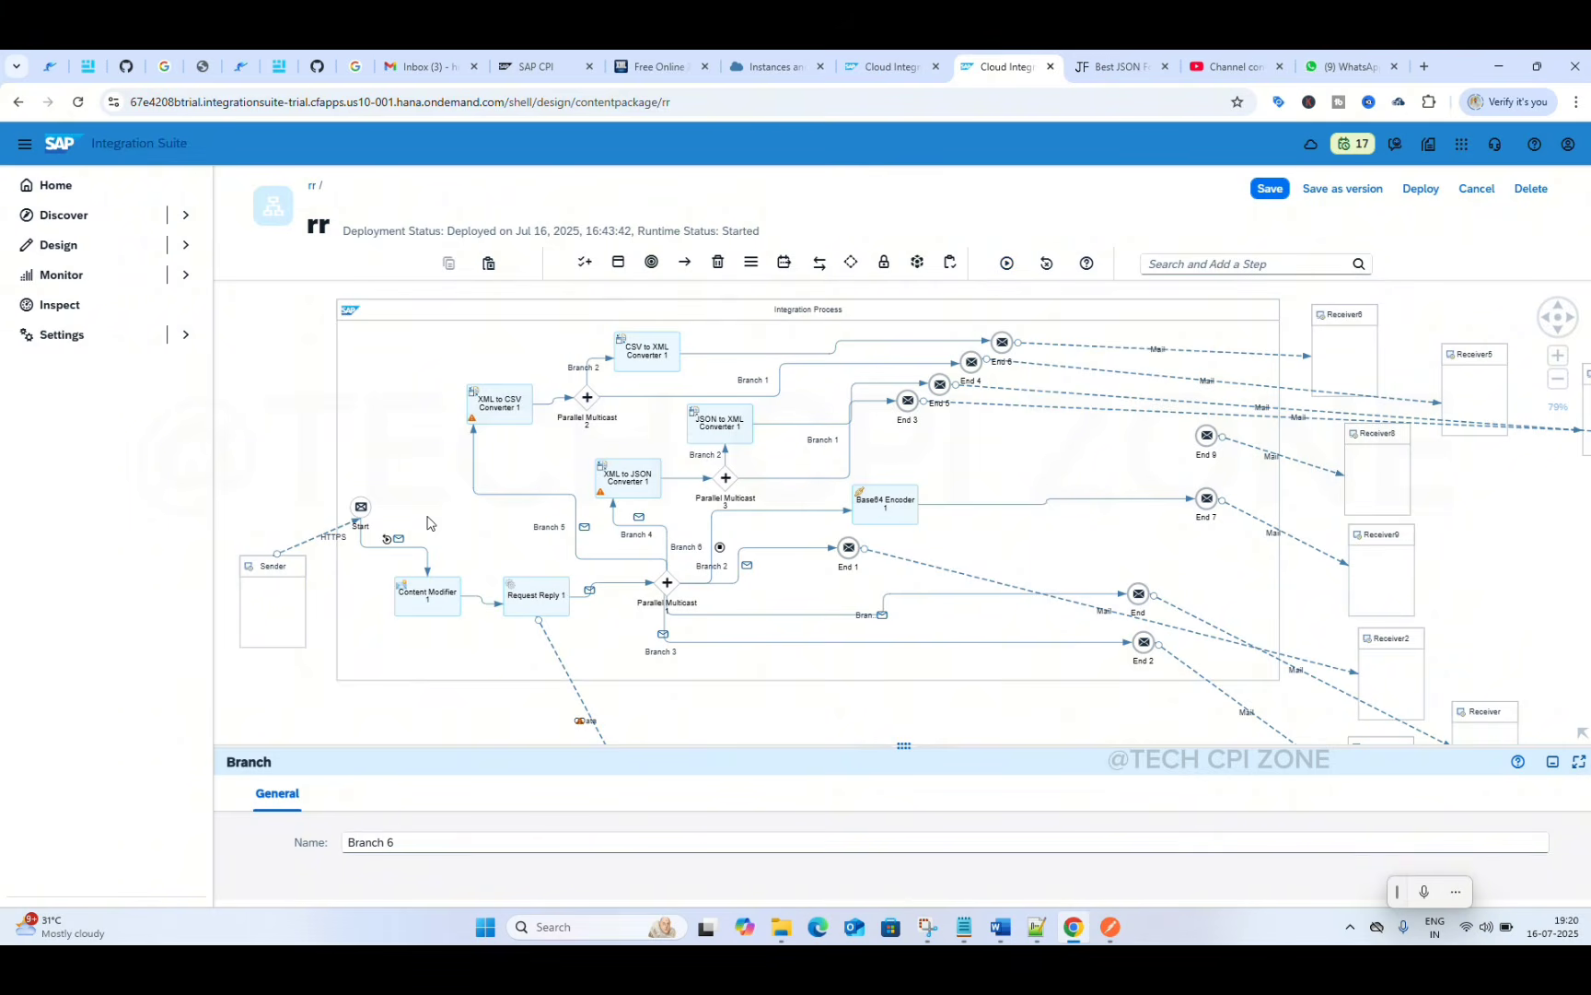
- Run the simulation with the existing XML input and open the message content captured on Branch 6 before the encoder
{"action": "left_click", "coordinate": [386, 540]}
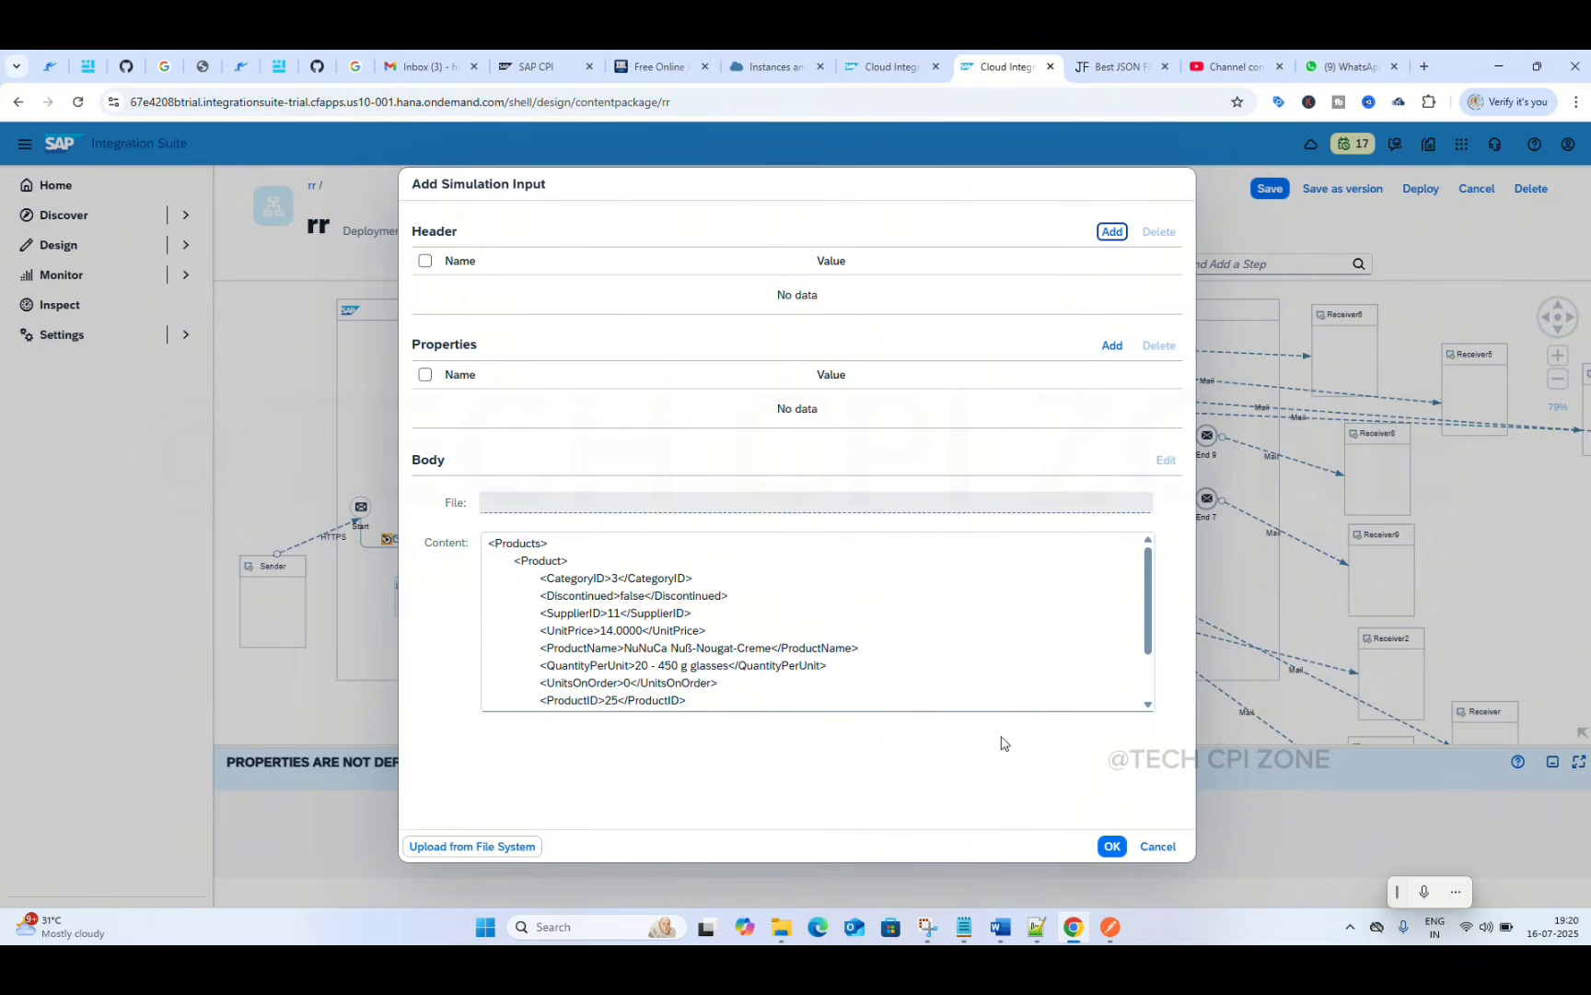
{"action": "left_click", "coordinate": [1158, 845]}
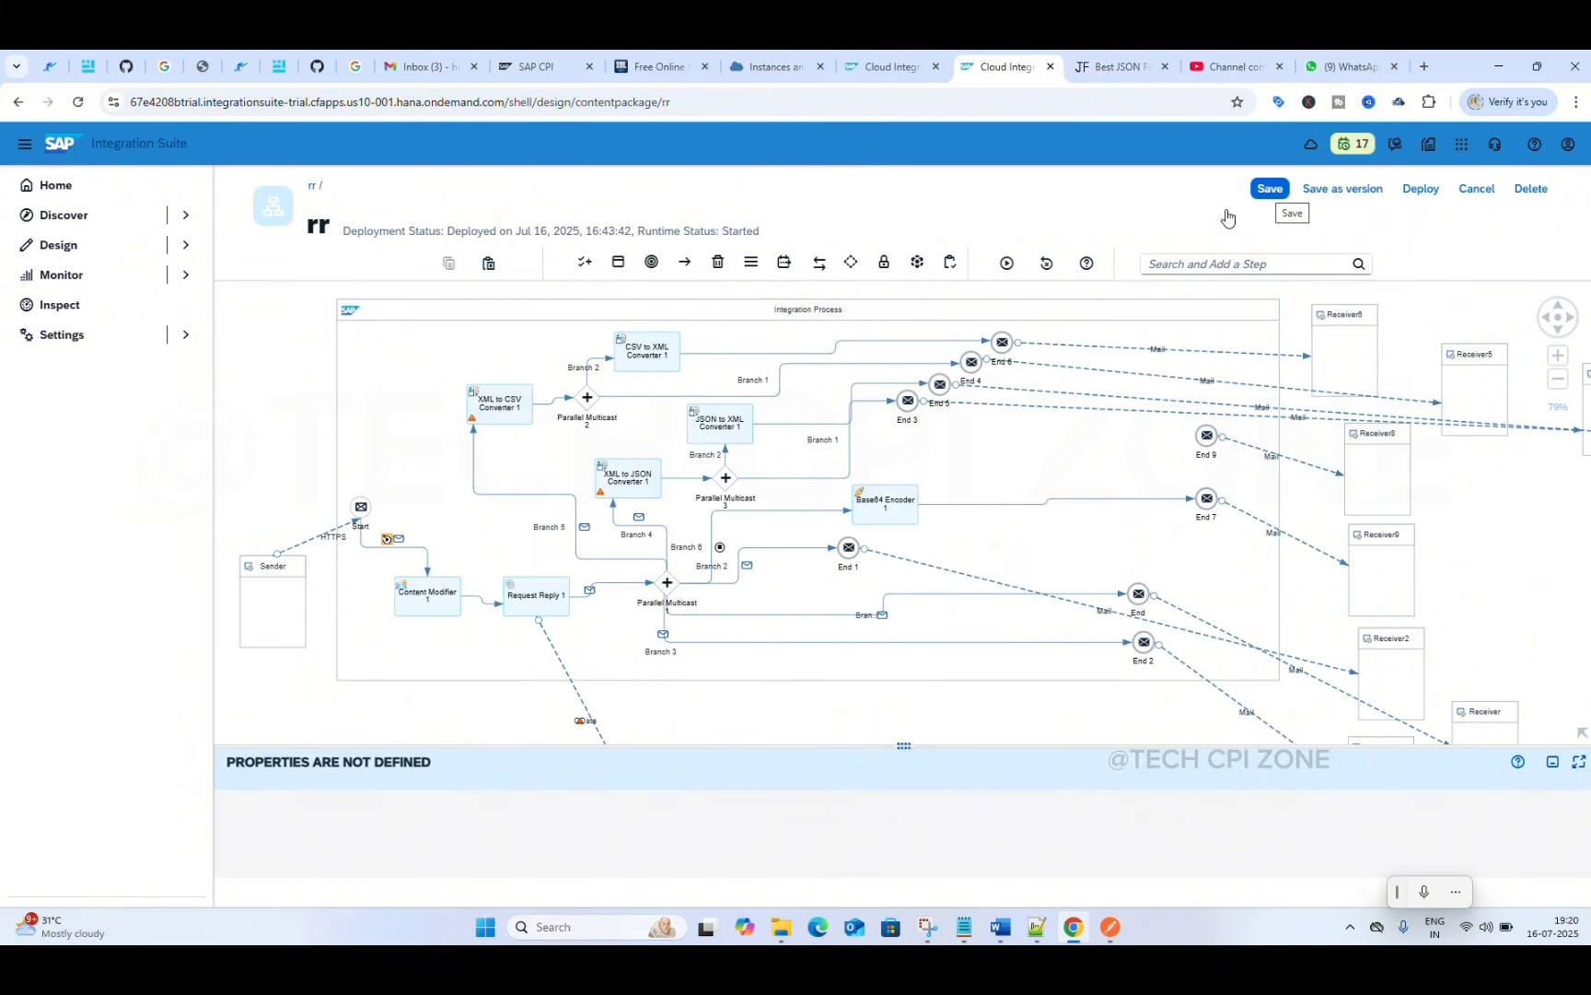
{"action": "left_click", "coordinate": [1007, 265]}
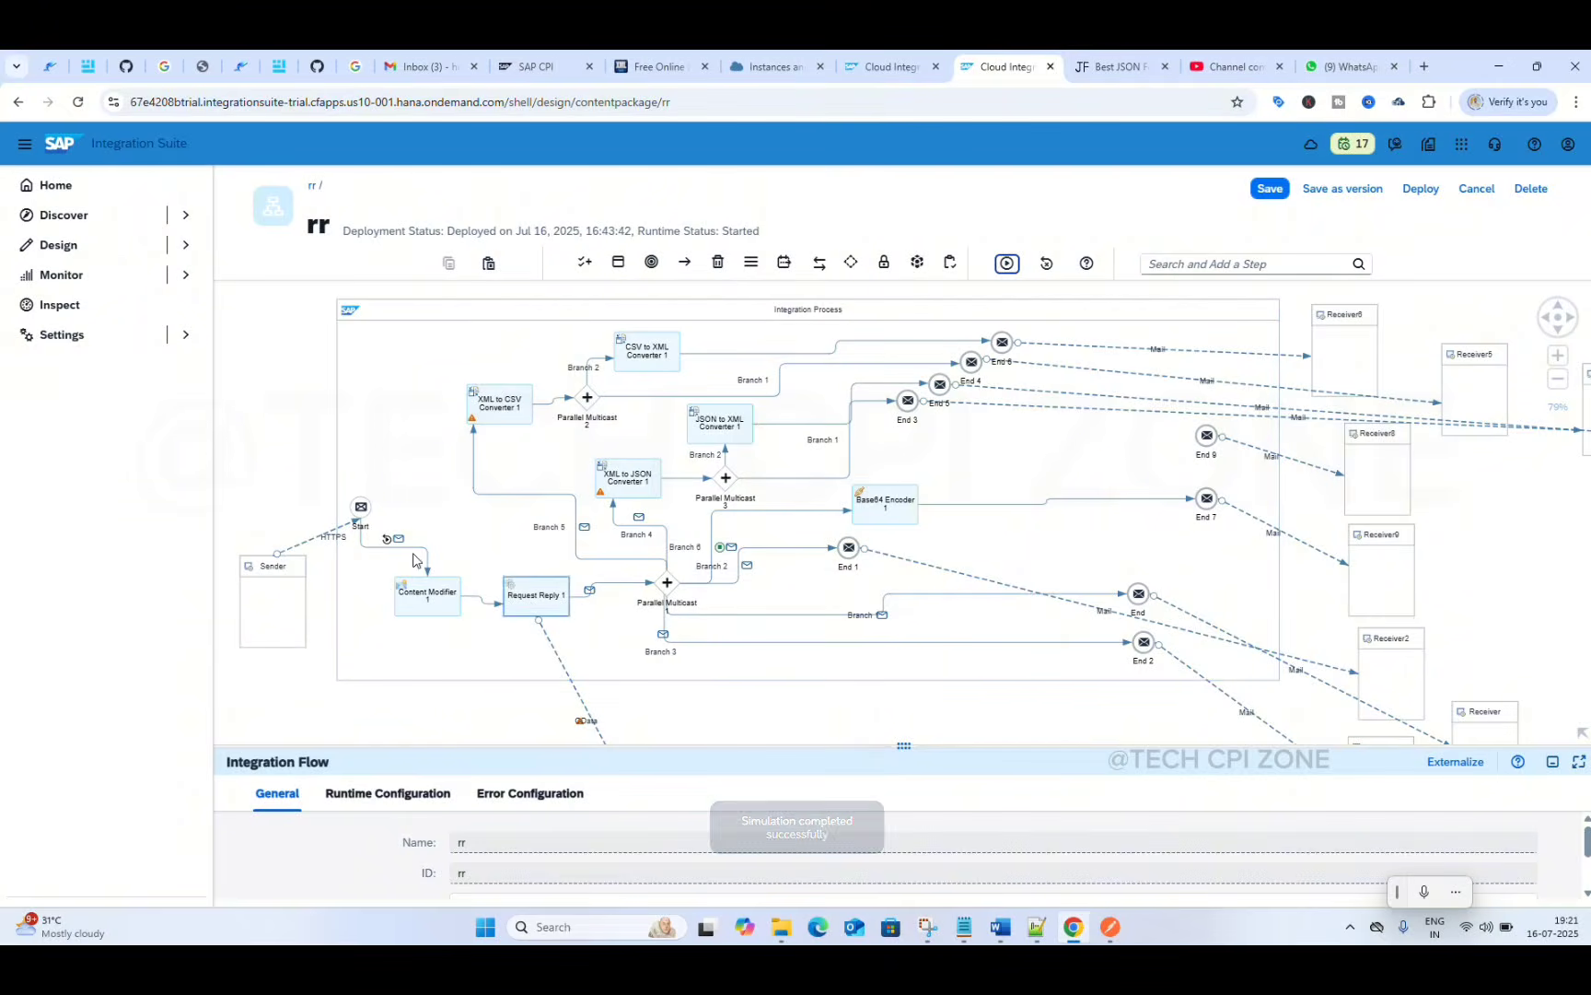
{"action": "left_click", "coordinate": [731, 548]}
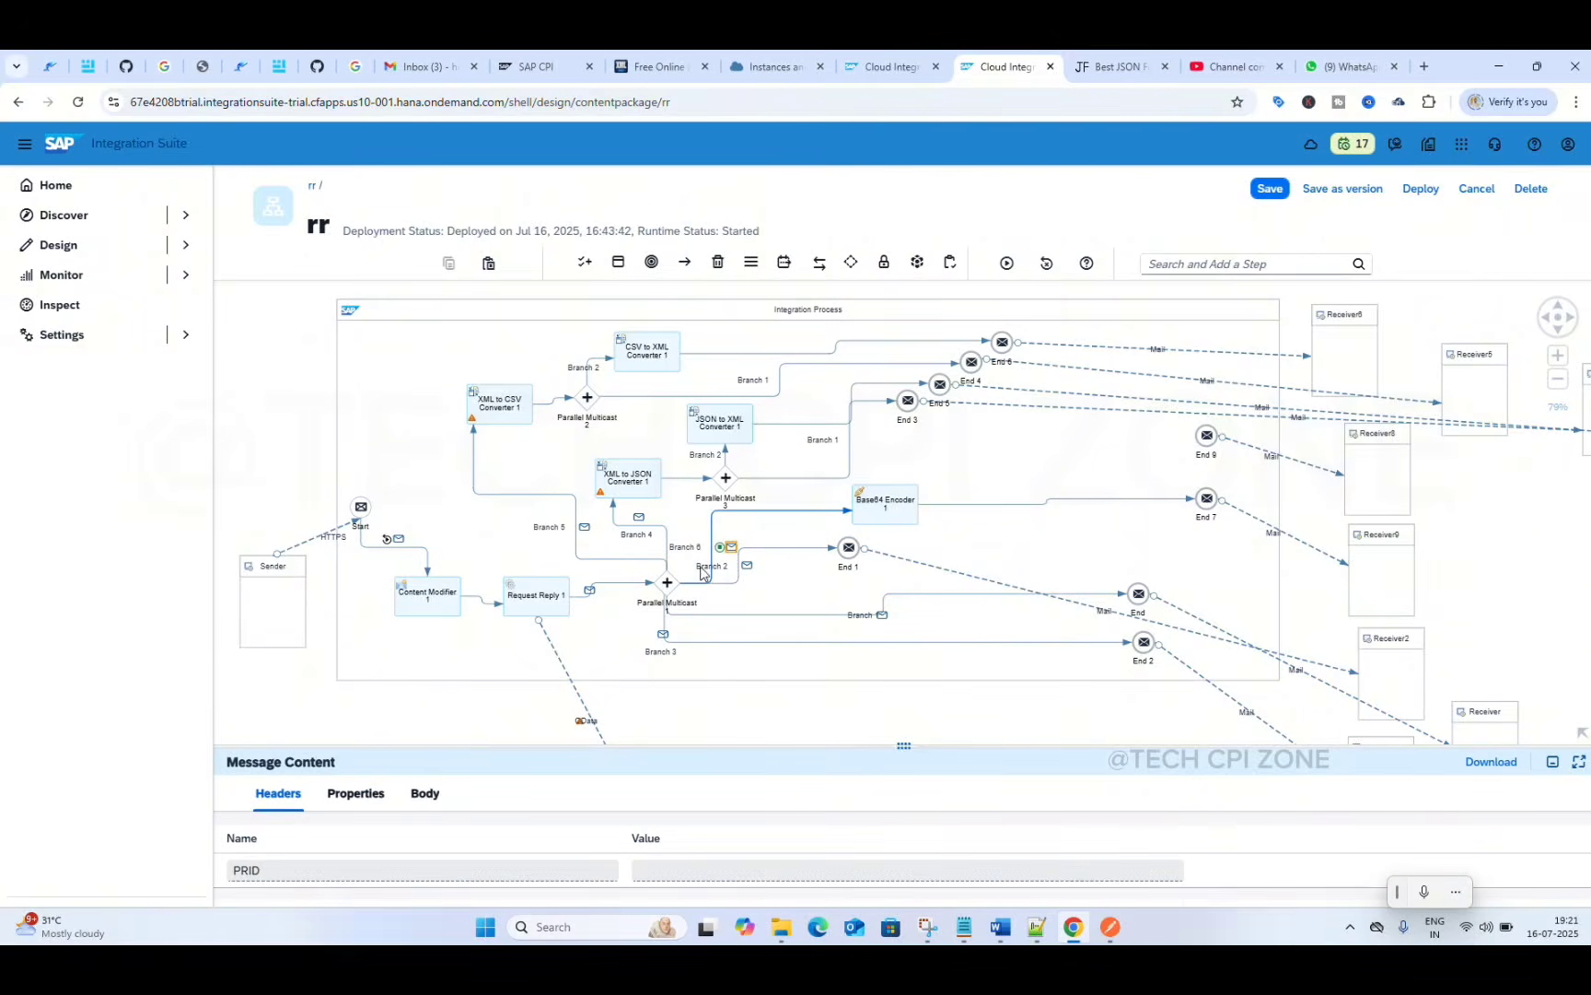
- Examine the properties and XML body of the message captured on Branch 6 before the Base64 Encoder, enlarging the content area
{"action": "left_click", "coordinate": [340, 797]}
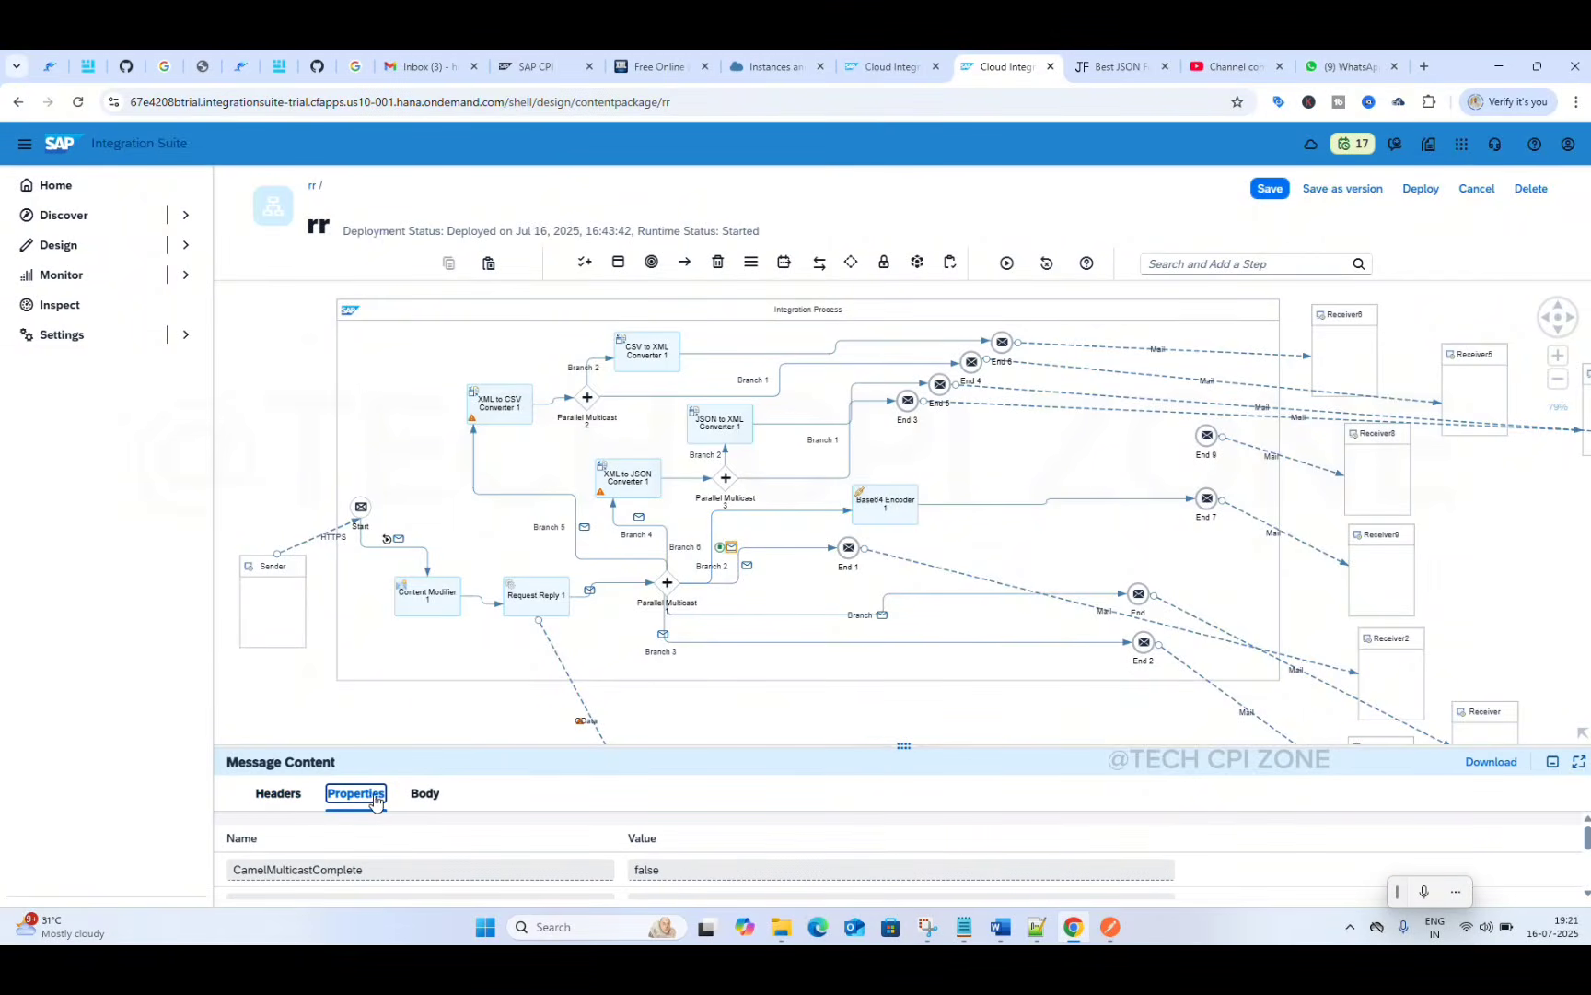
{"action": "left_click", "coordinate": [424, 796]}
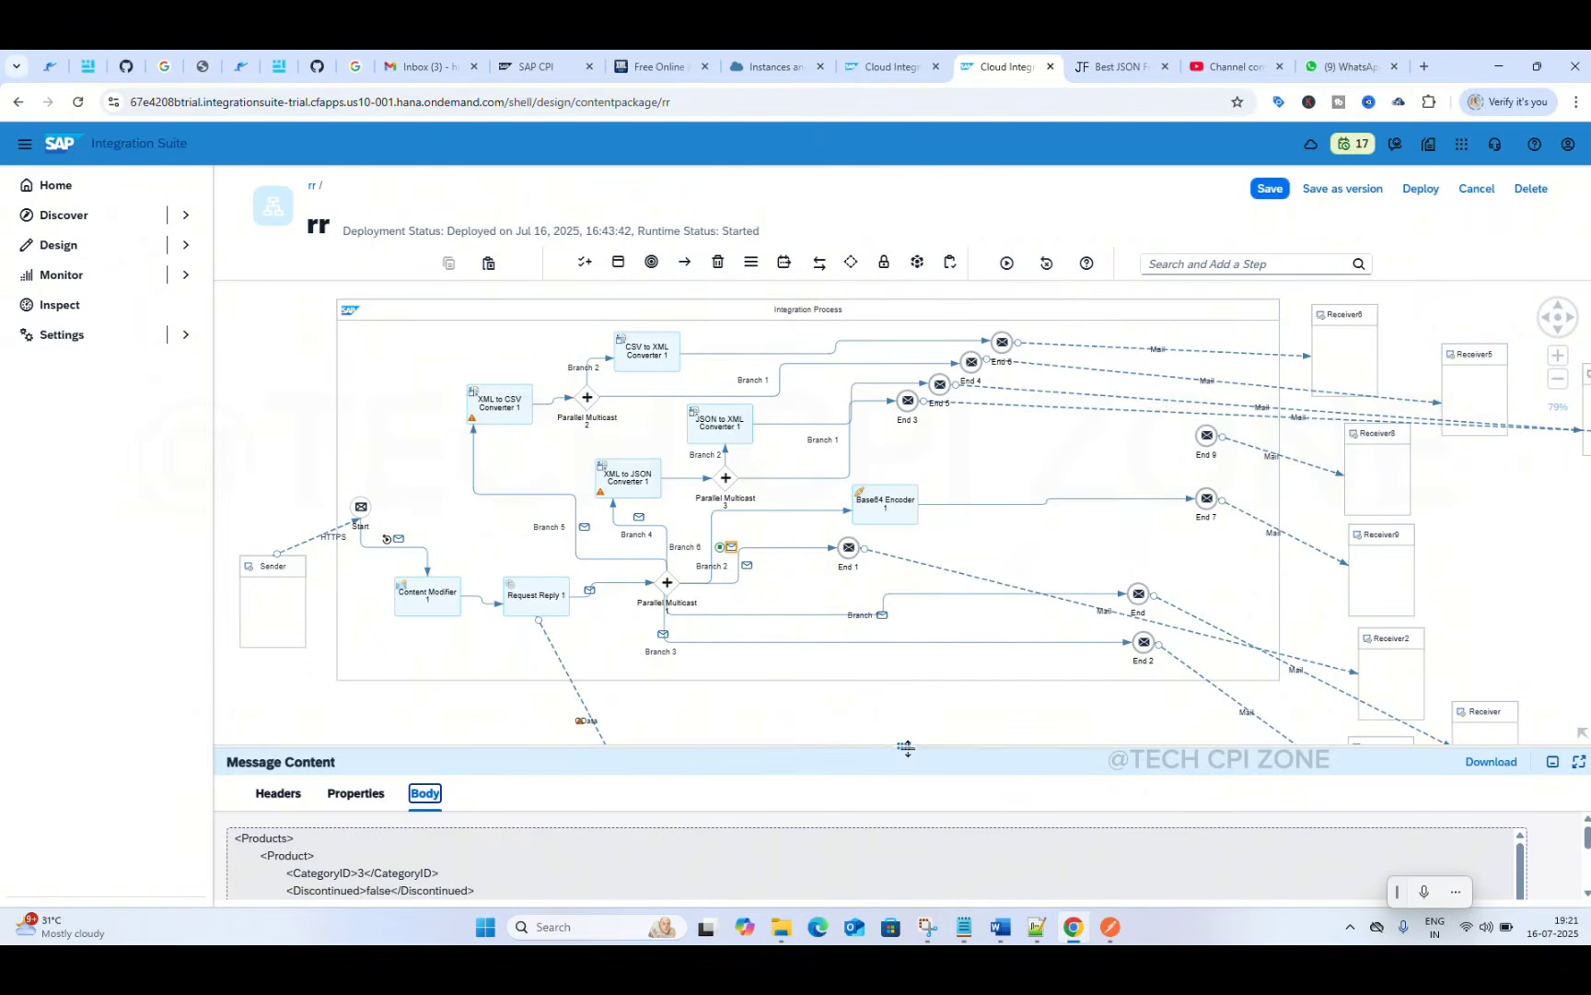
{"action": "left_click_drag", "start_coordinate": [899, 746], "coordinate": [868, 562]}
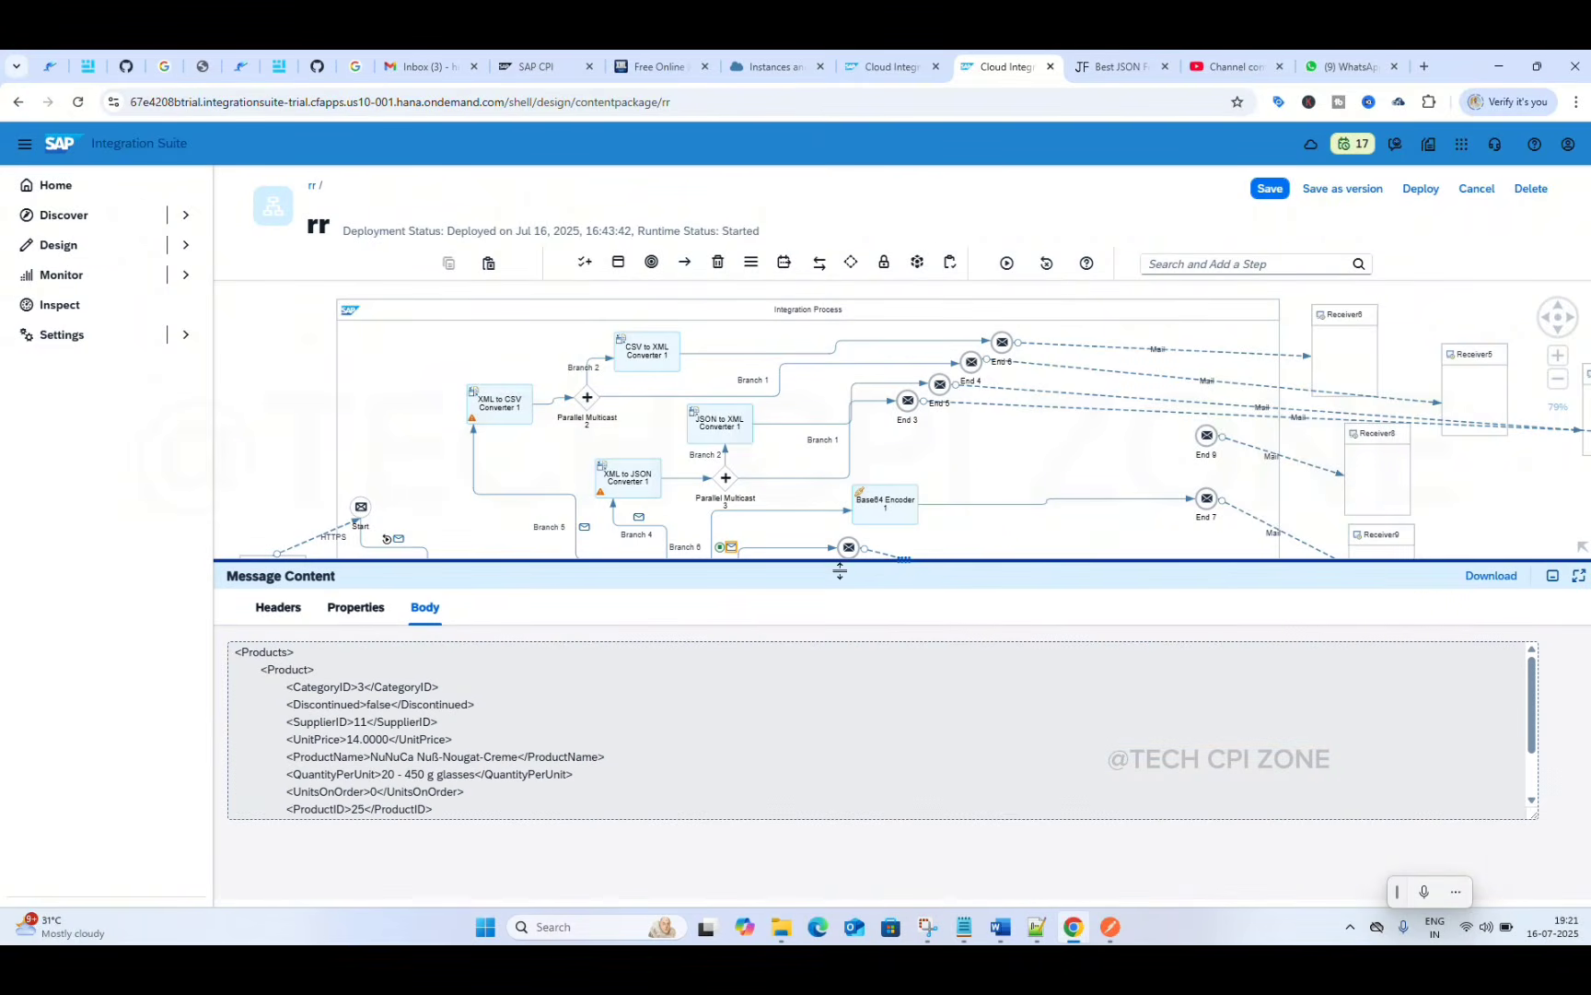
{"action": "scroll", "coordinate": [300, 760], "scroll_direction": "down", "scroll_amount": 1}
{"action": "scroll", "coordinate": [300, 760], "scroll_direction": "up", "scroll_amount": 1}
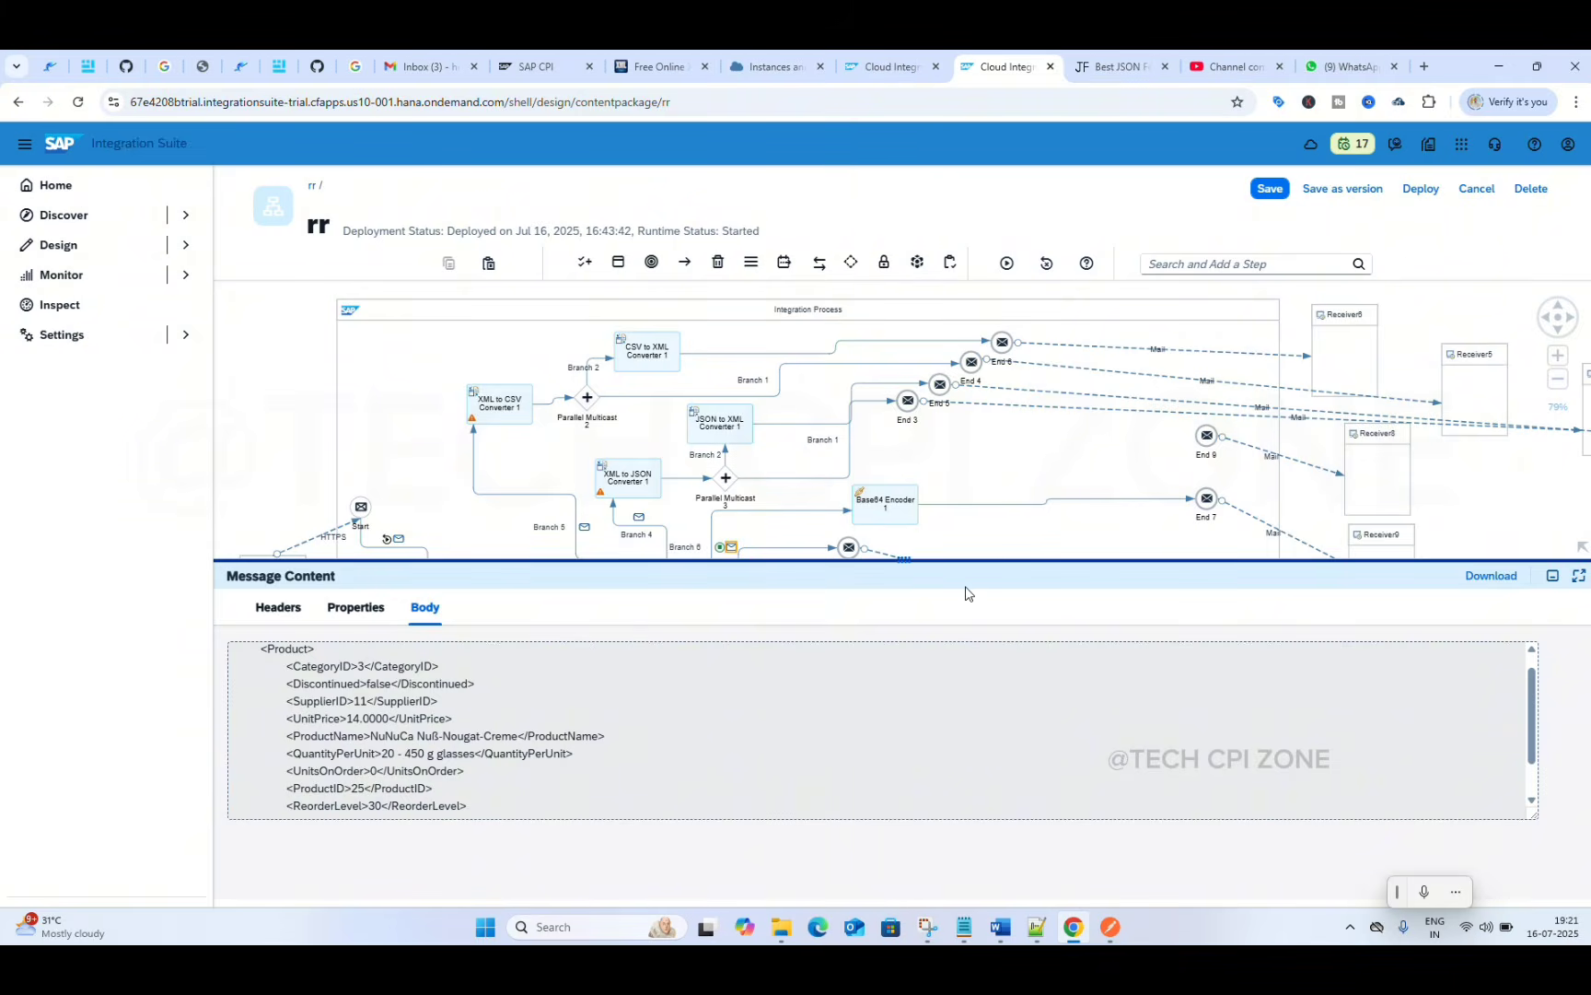
{"action": "left_click_drag", "start_coordinate": [909, 556], "coordinate": [909, 644]}
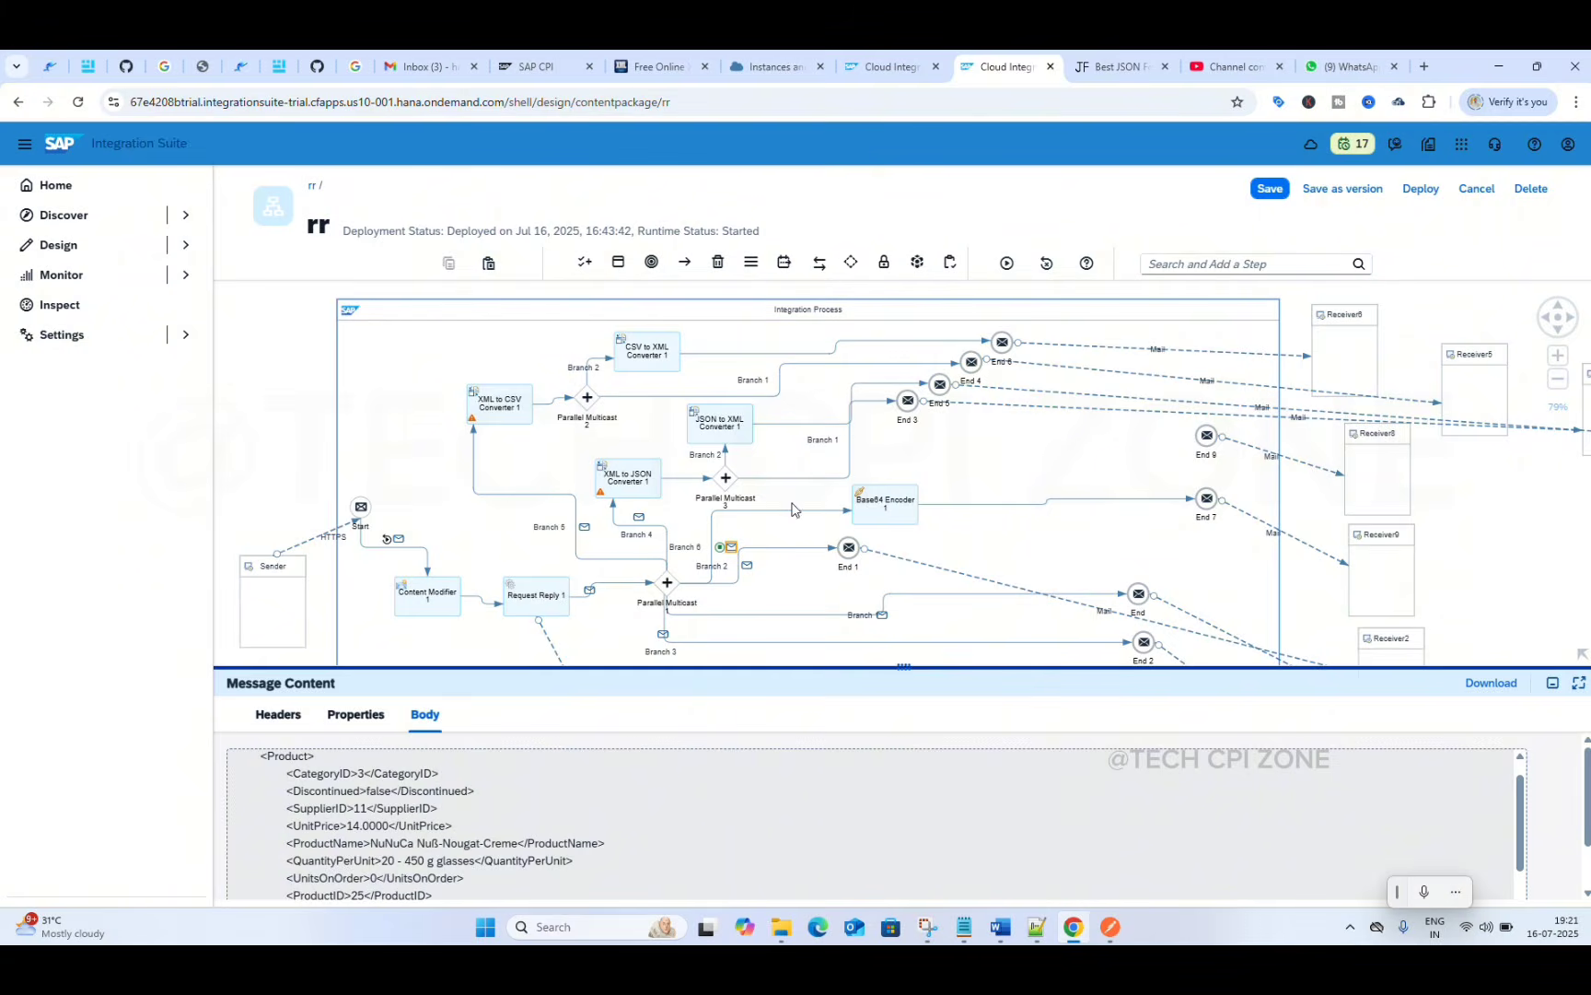
- Set the simulation end point on the connector between Base64 Encoder 1 and End 7, and run the simulation
{"action": "left_click", "coordinate": [964, 506]}
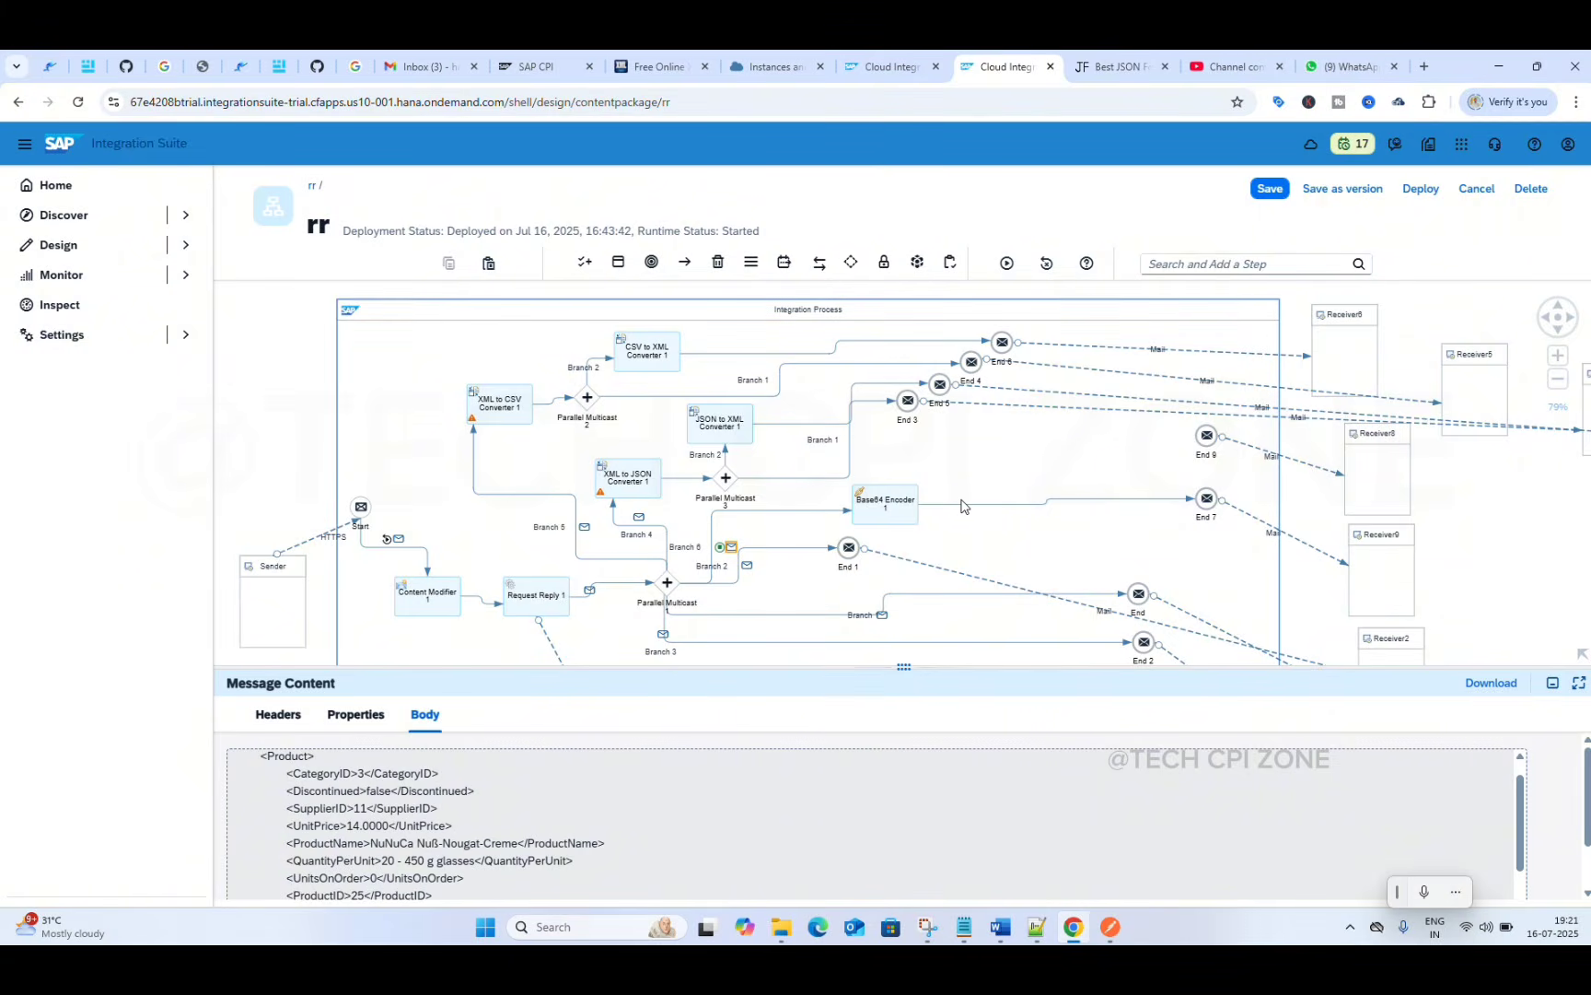
{"action": "left_click", "coordinate": [967, 506]}
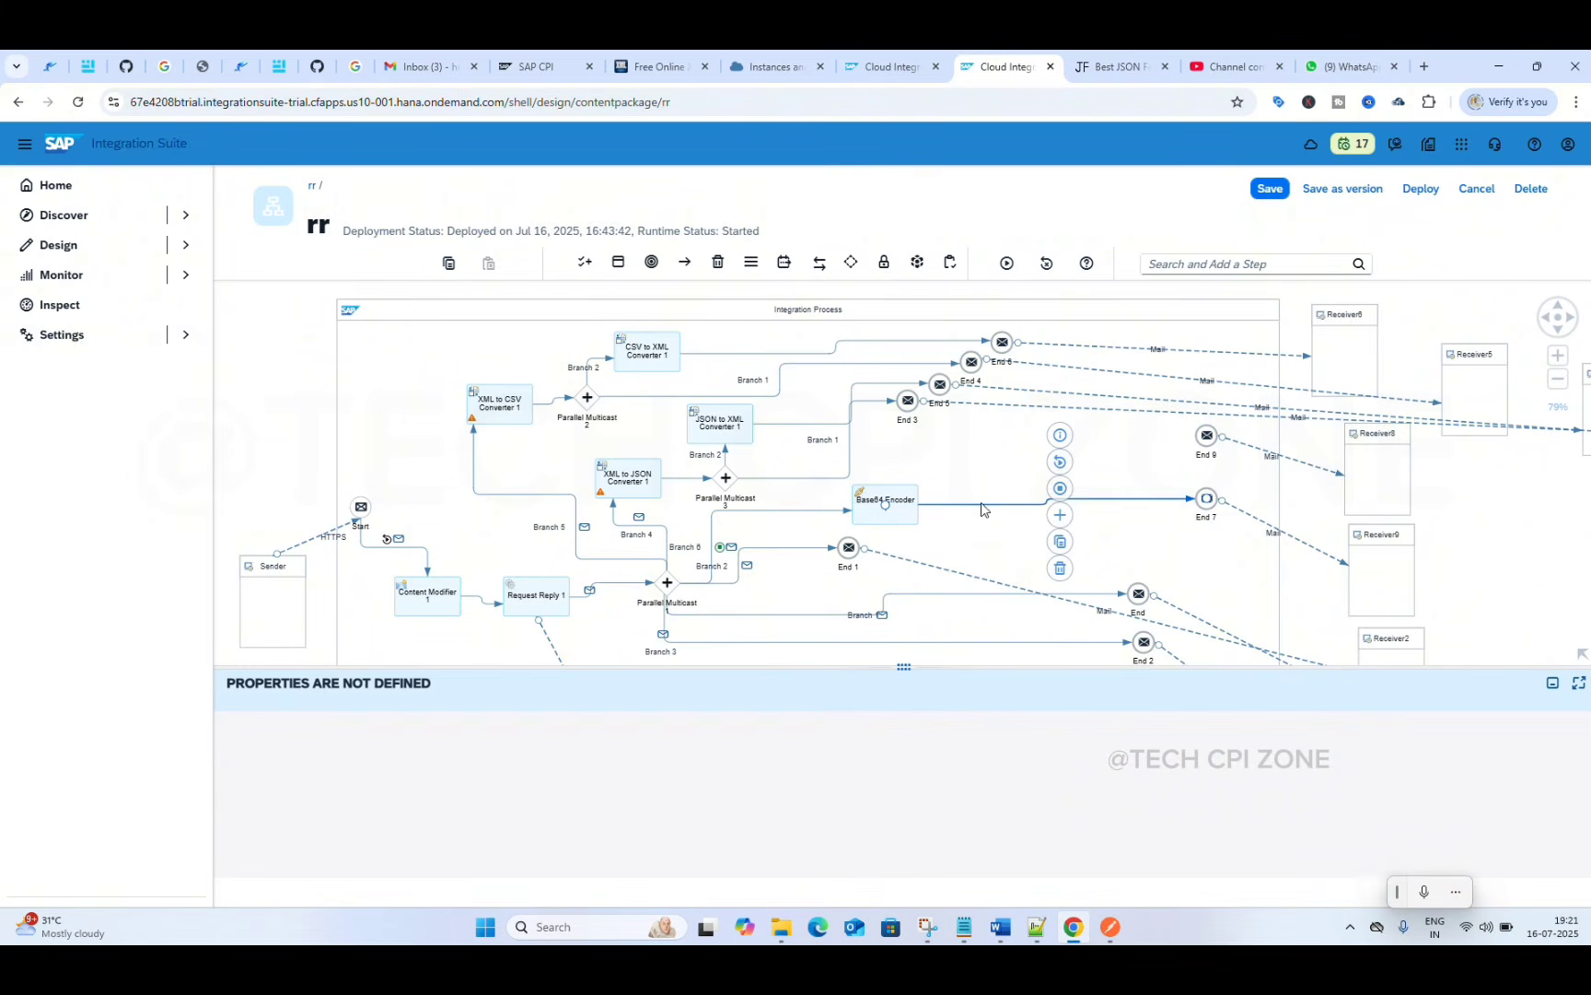
{"action": "left_click", "coordinate": [1063, 490]}
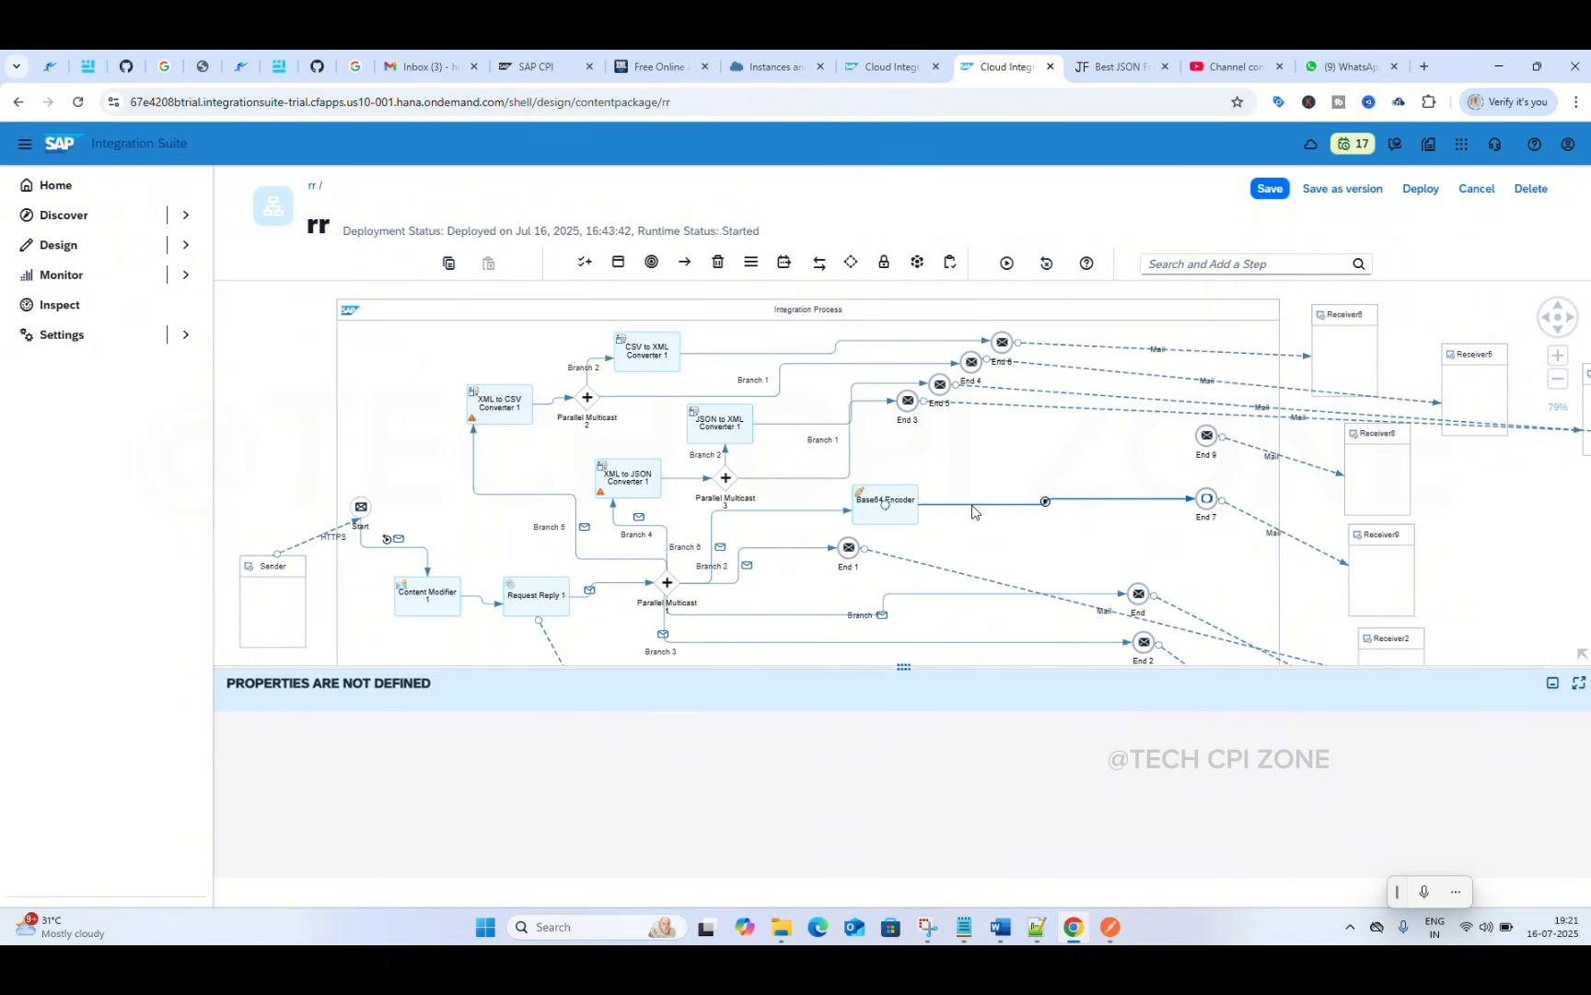
{"action": "left_click", "coordinate": [1007, 265]}
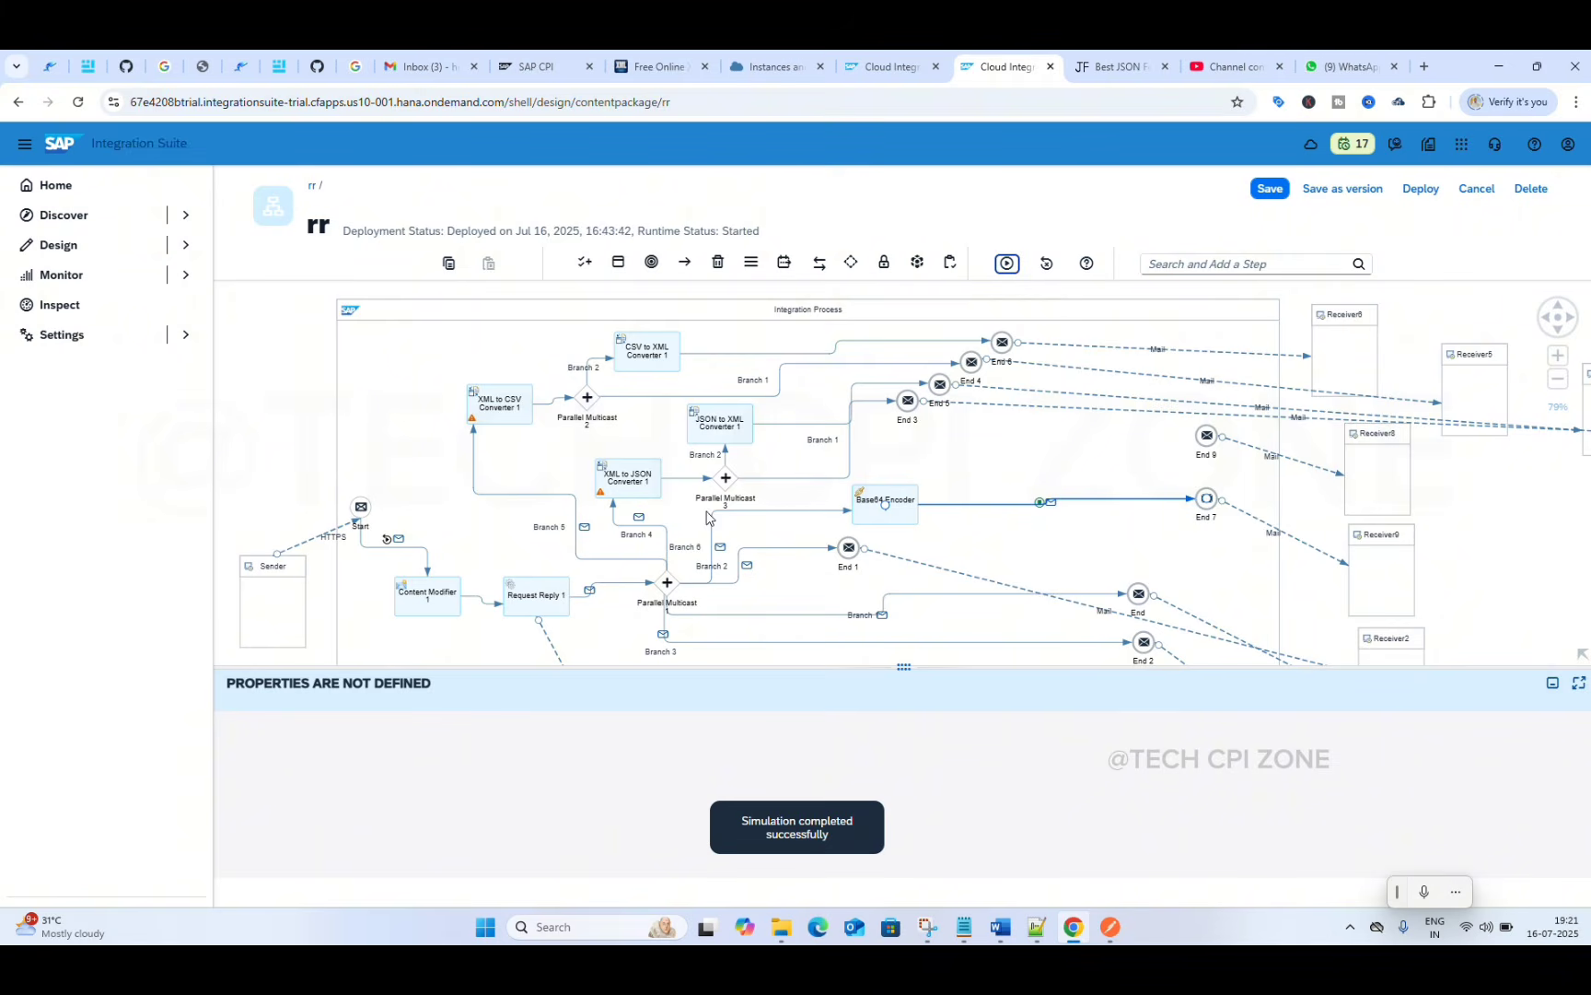
- Examine the message body captured on Branch 6 at the input of Base64 Encoder 1
{"action": "left_click", "coordinate": [720, 548]}
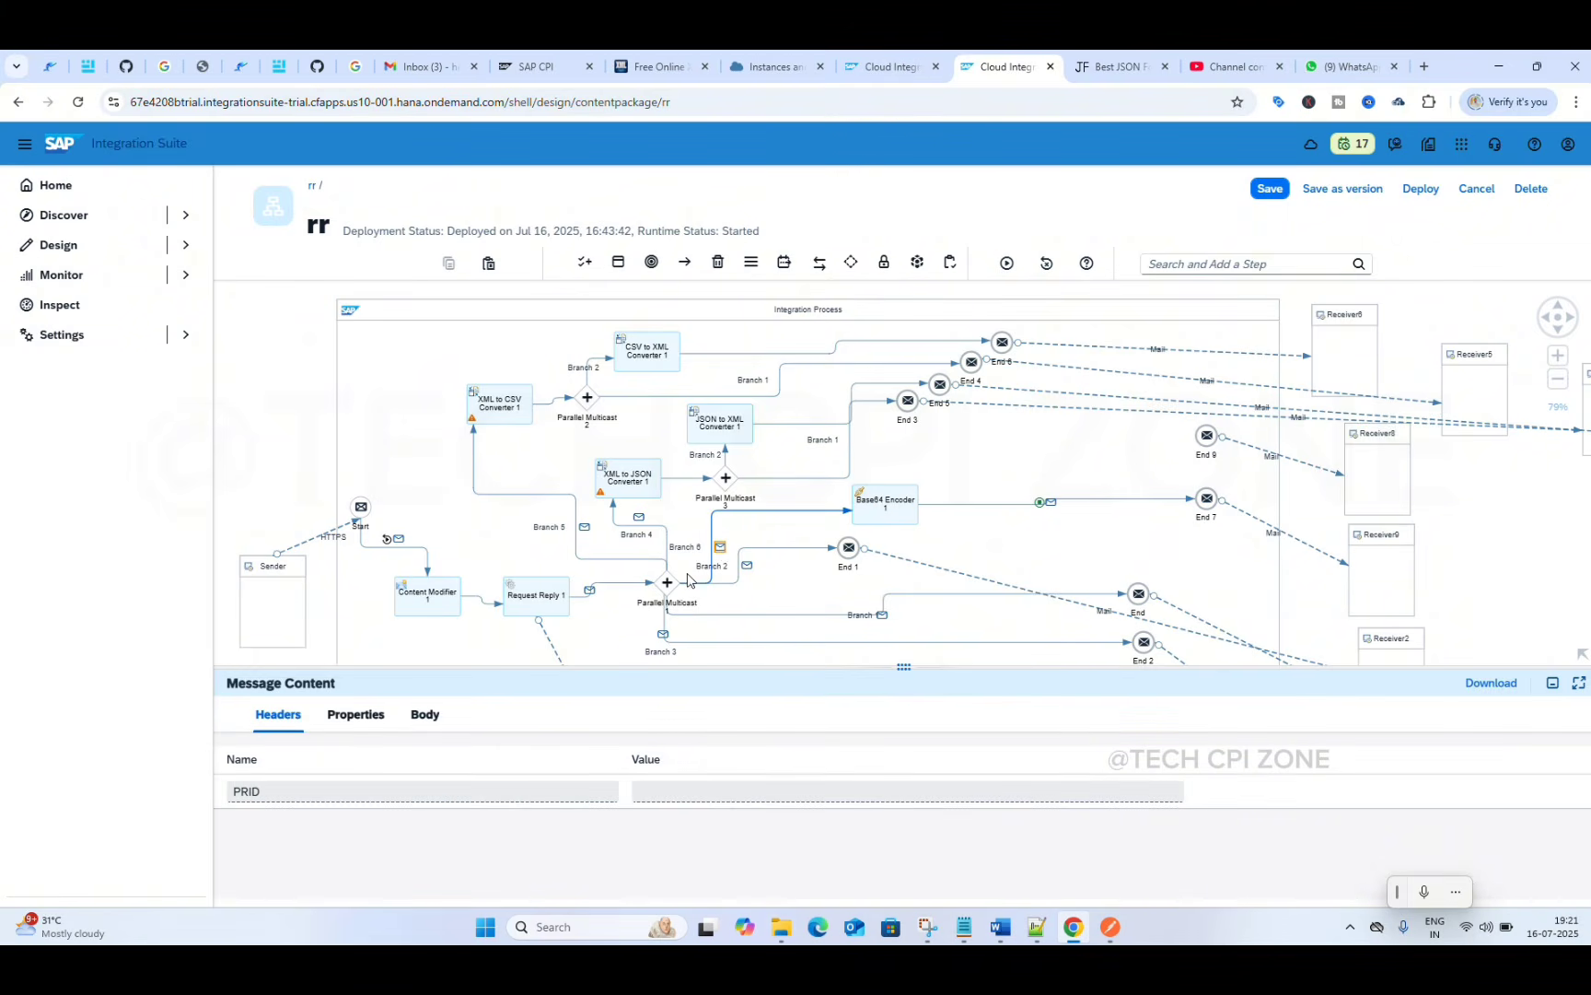
{"action": "left_click", "coordinate": [425, 717]}
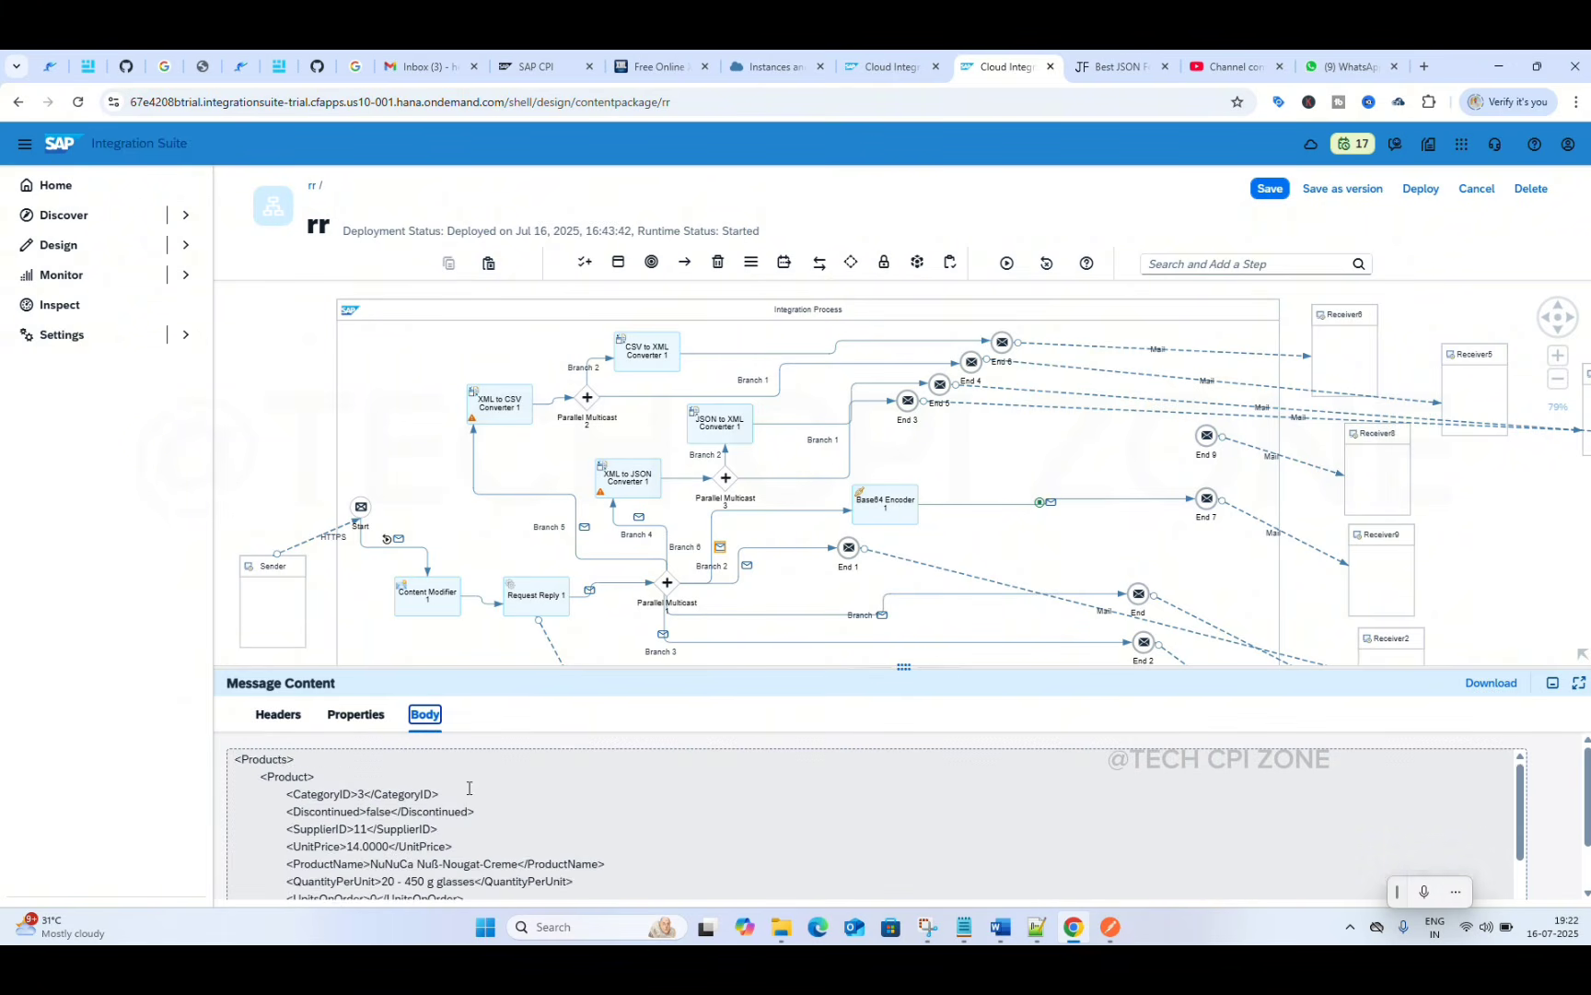
{"action": "scroll", "coordinate": [469, 788], "scroll_direction": "down", "scroll_amount": 3}
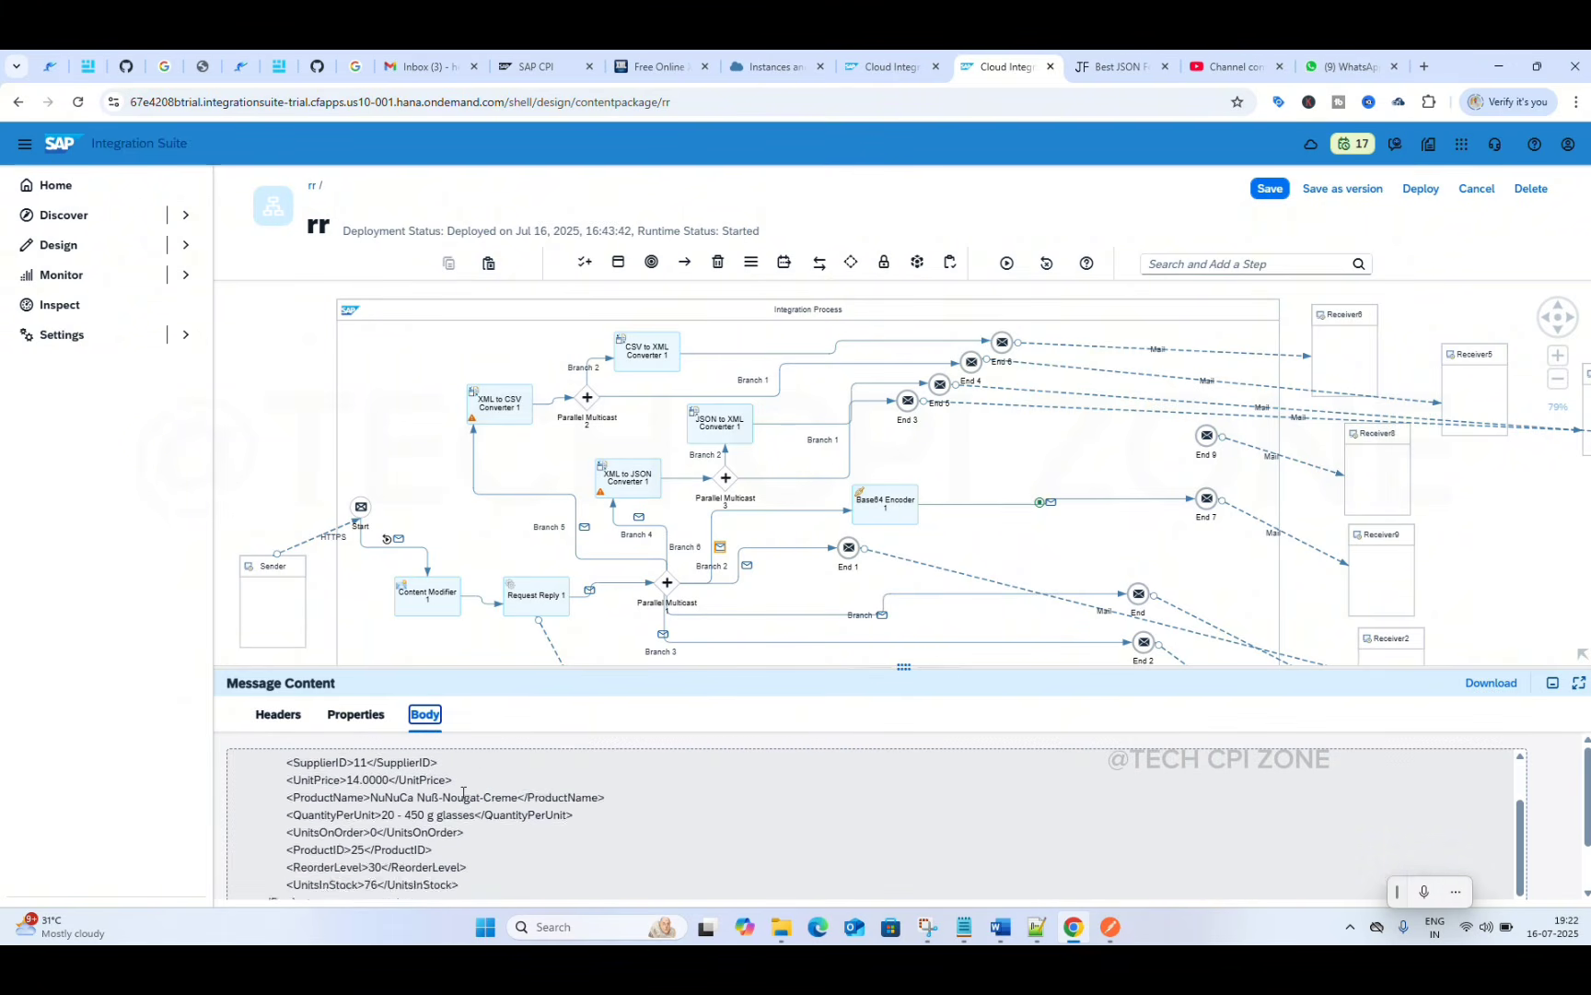
{"action": "scroll", "coordinate": [527, 766], "scroll_direction": "up", "scroll_amount": 1}
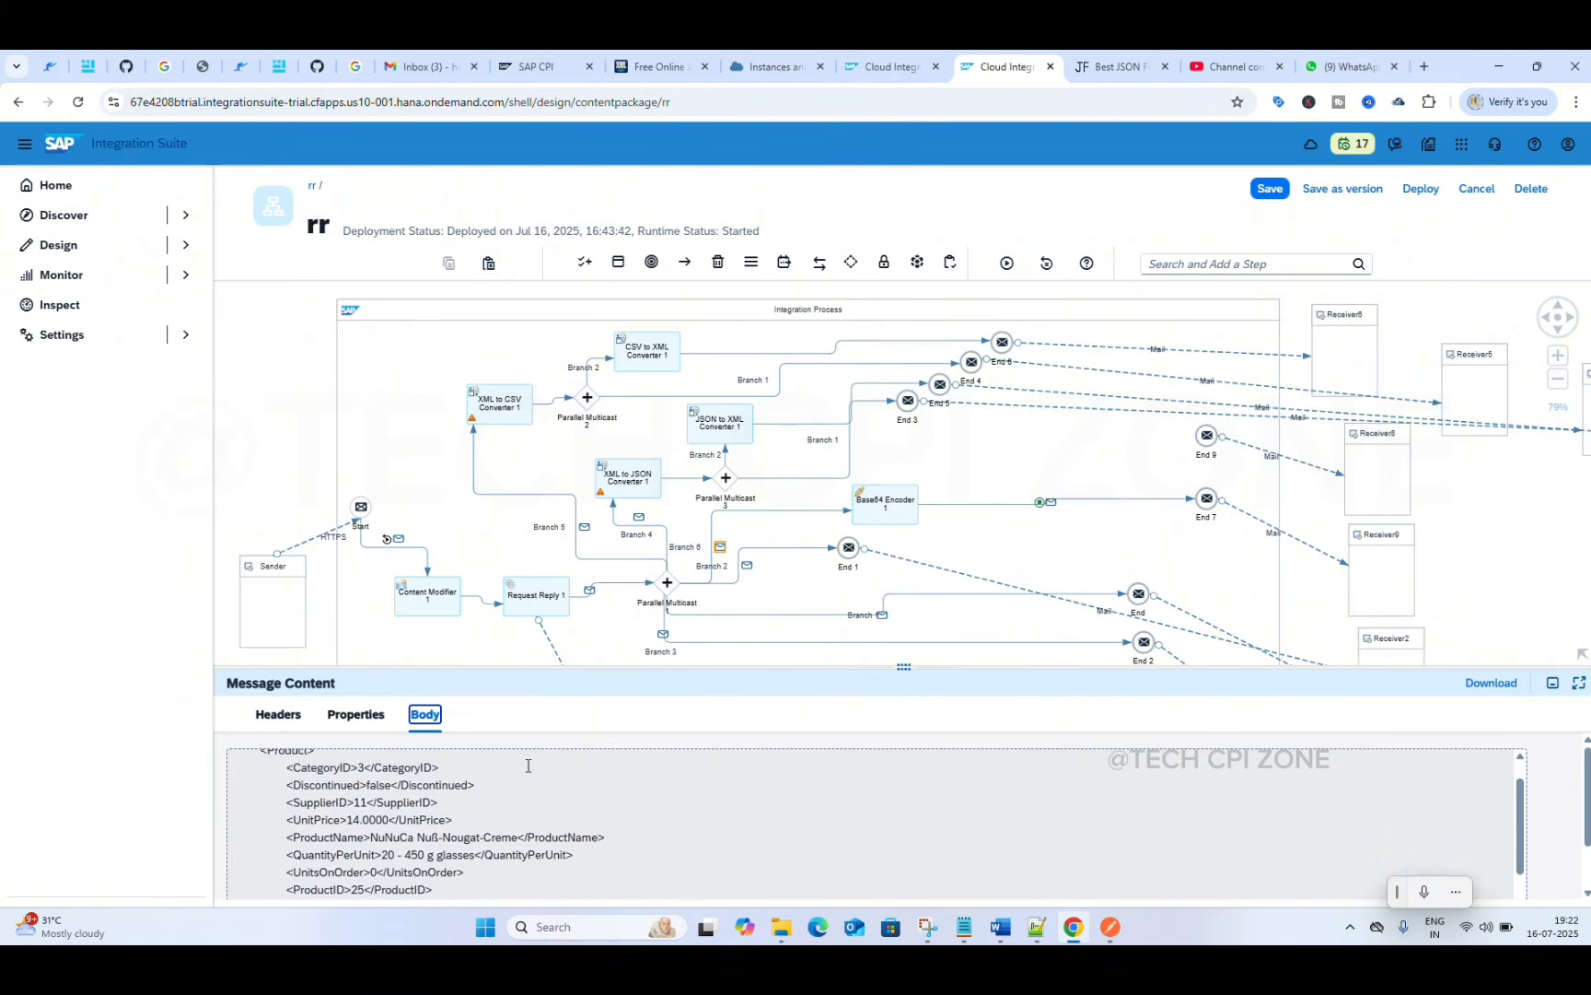
- Examine the message body captured between Base64 Encoder 1 and End 7
{"action": "left_click", "coordinate": [1051, 503]}
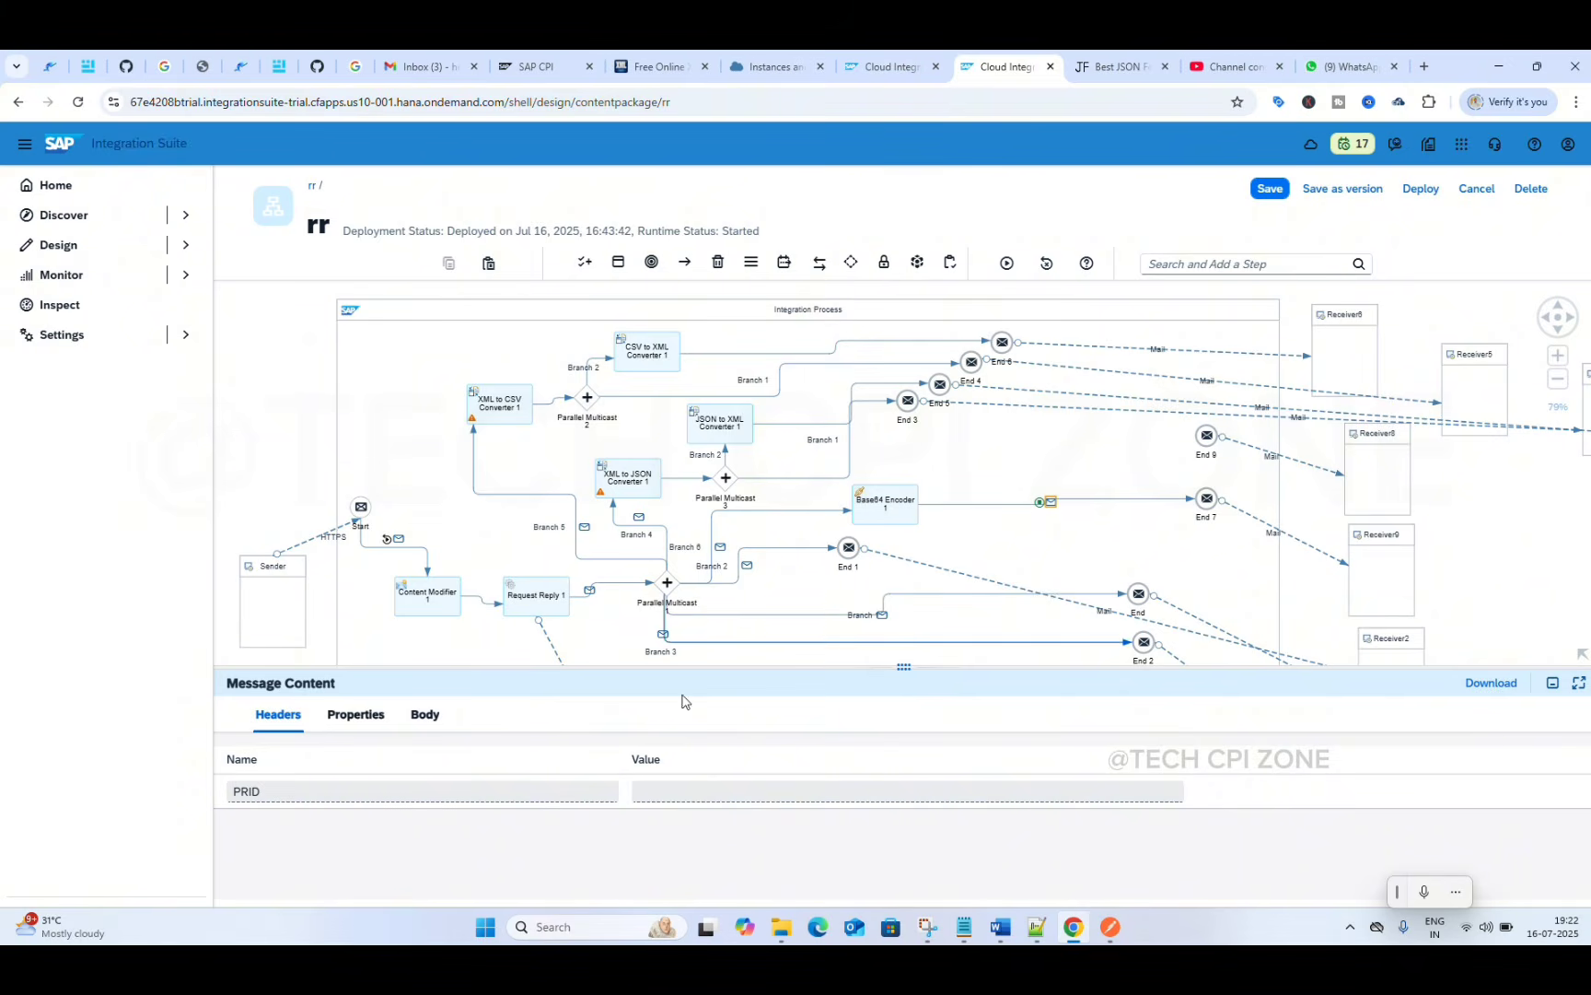
{"action": "left_click", "coordinate": [425, 714]}
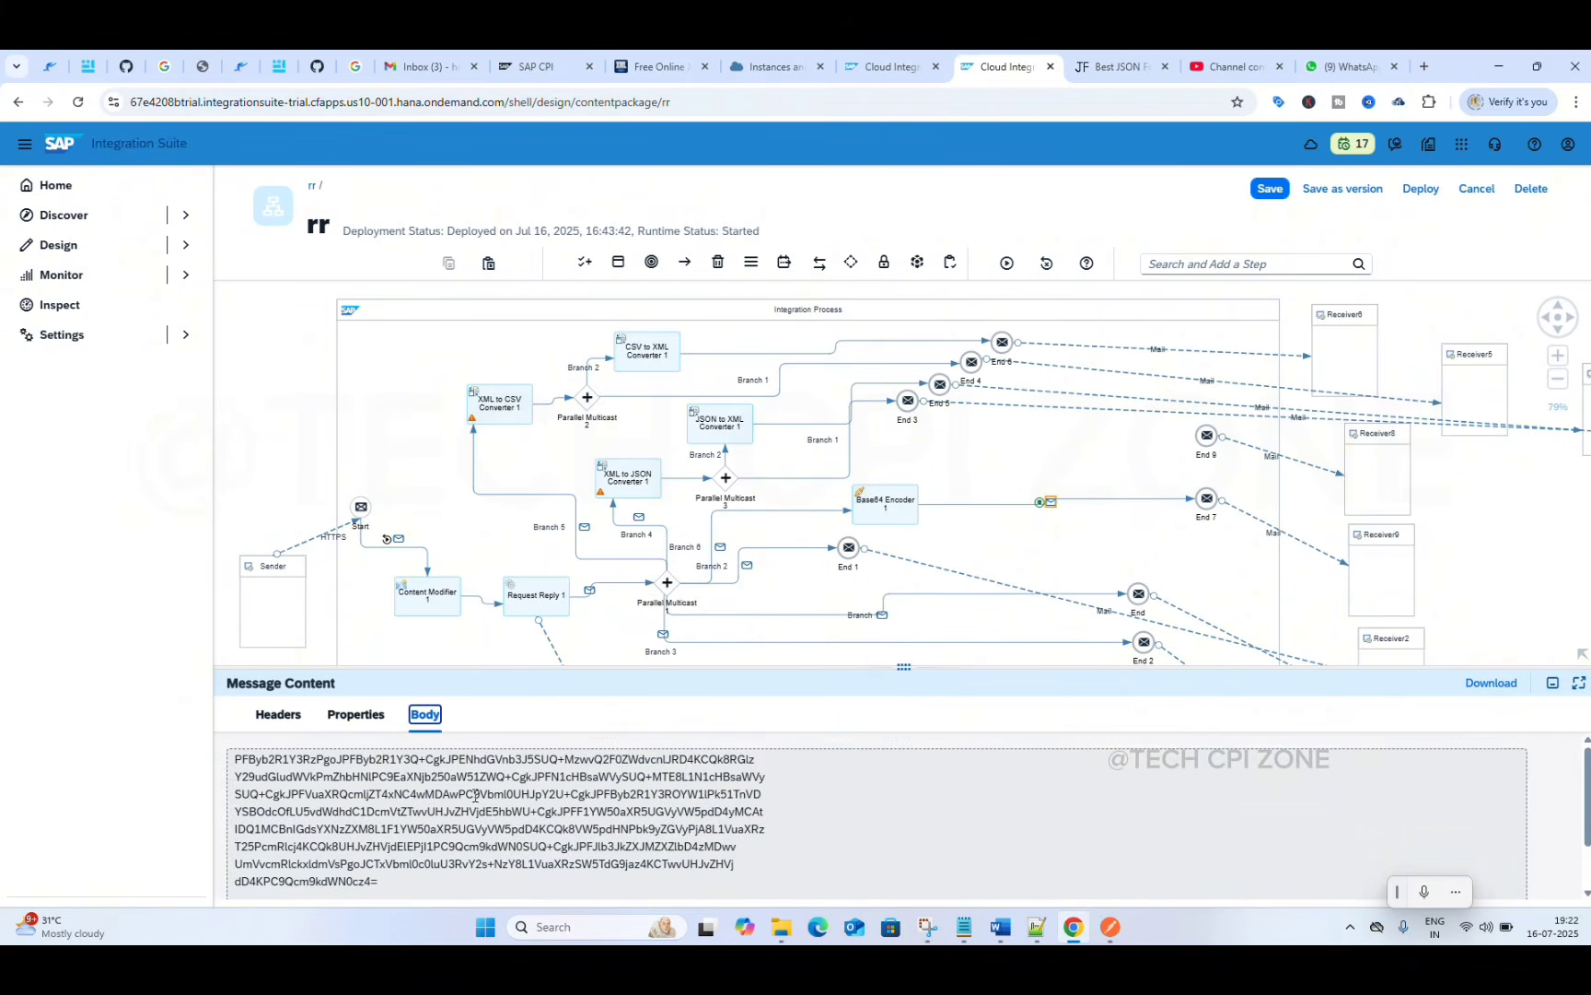
{"action": "scroll", "coordinate": [475, 802], "scroll_direction": "down", "scroll_amount": 1}
{"action": "scroll", "coordinate": [475, 801], "scroll_direction": "down", "scroll_amount": 2}
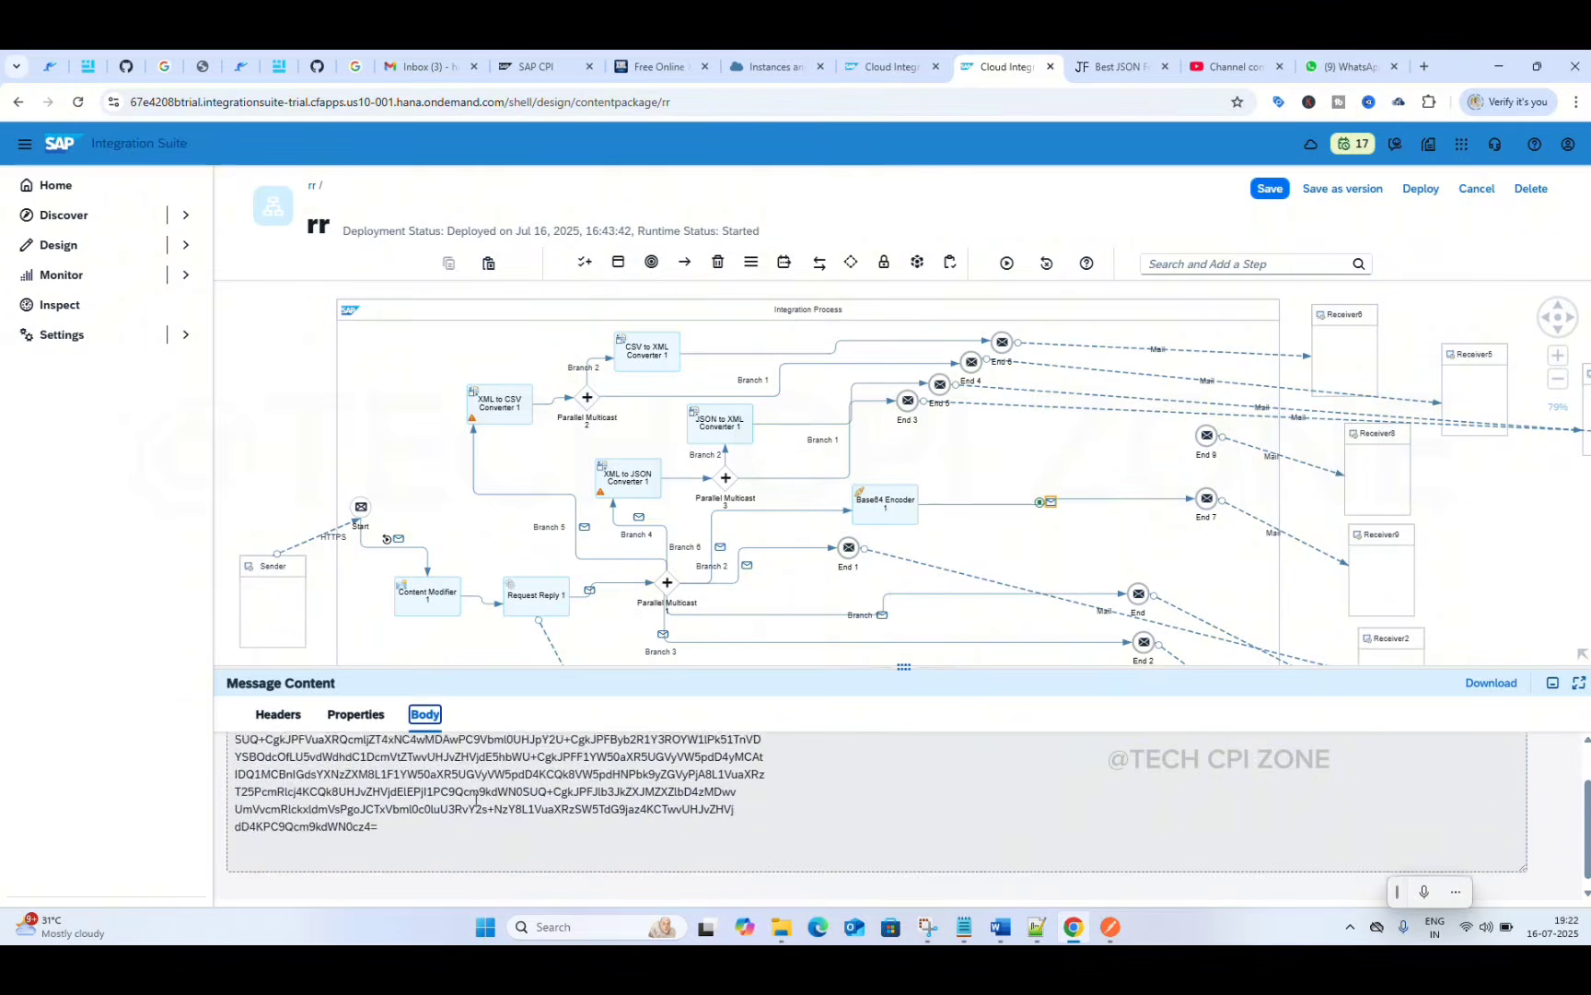
{"action": "scroll", "coordinate": [475, 801], "scroll_direction": "up", "scroll_amount": 2}
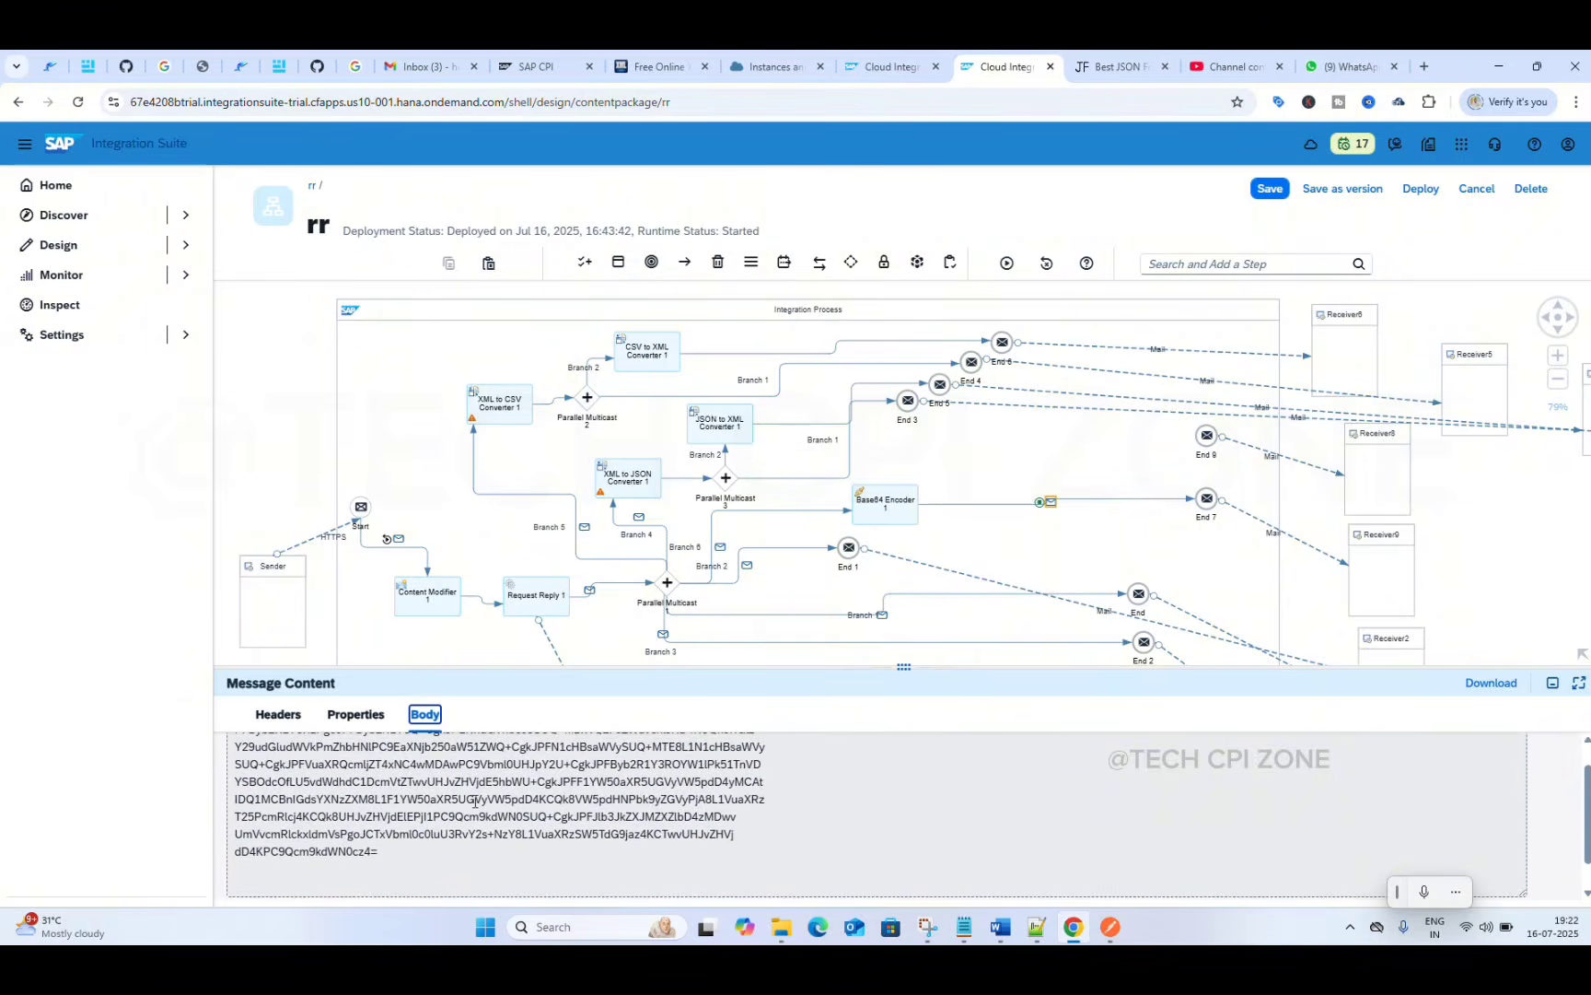
- Reopen the message body captured on Branch 6 before the encoder and copy its entire XML
{"action": "left_click", "coordinate": [721, 549]}
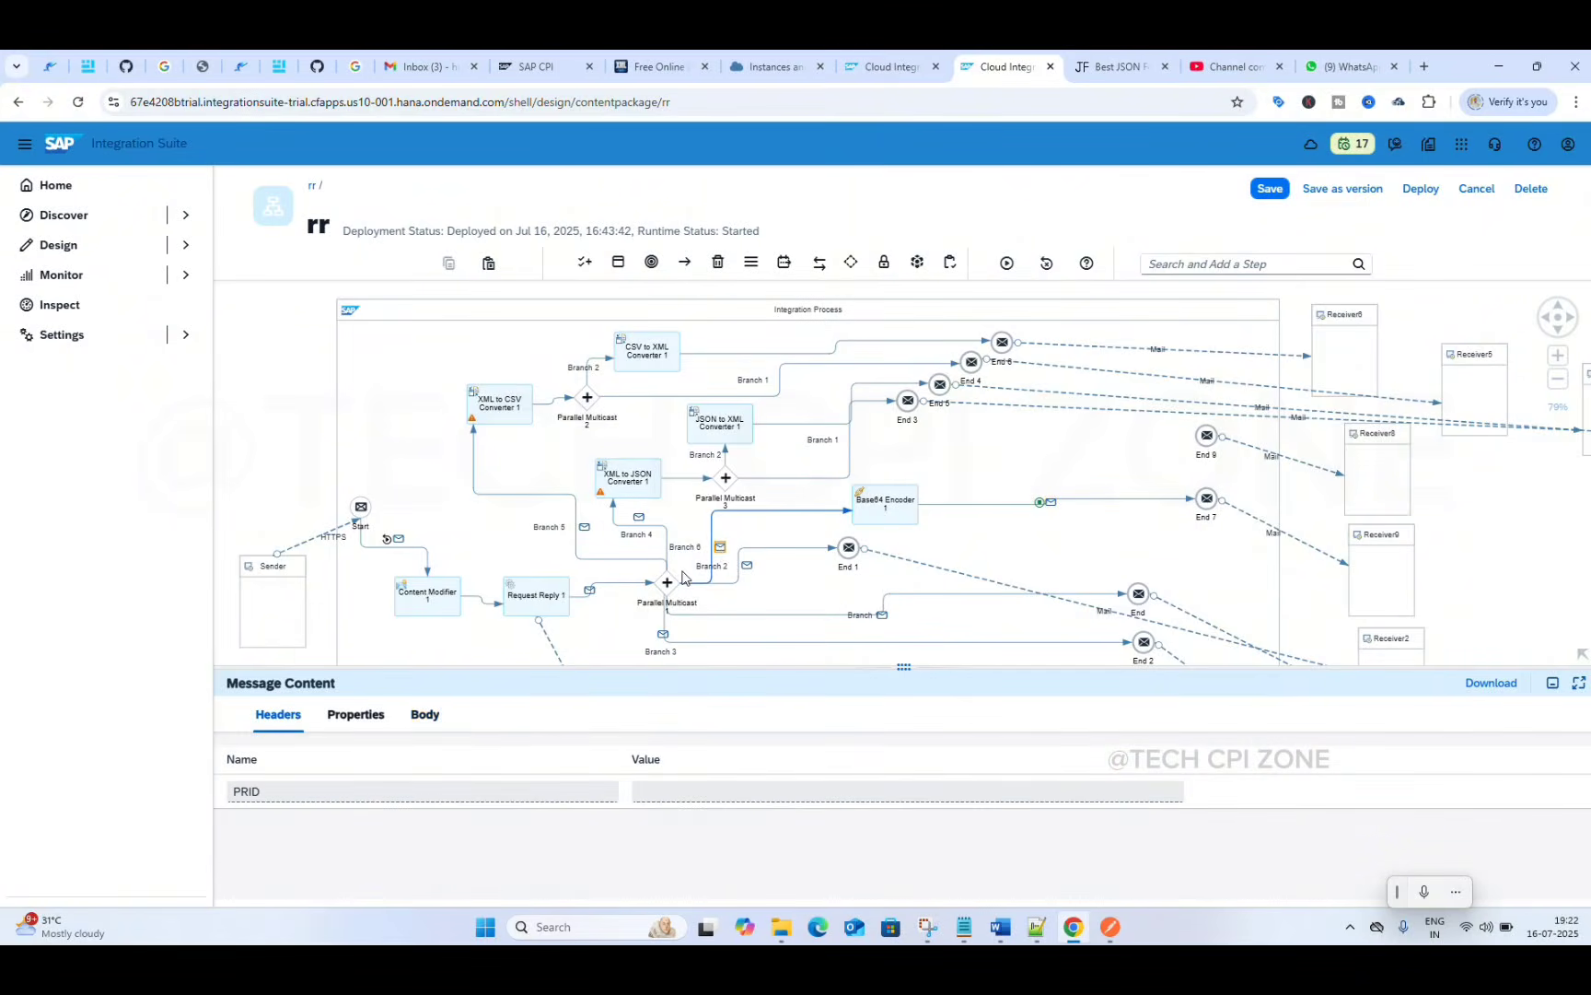
{"action": "left_click", "coordinate": [425, 718]}
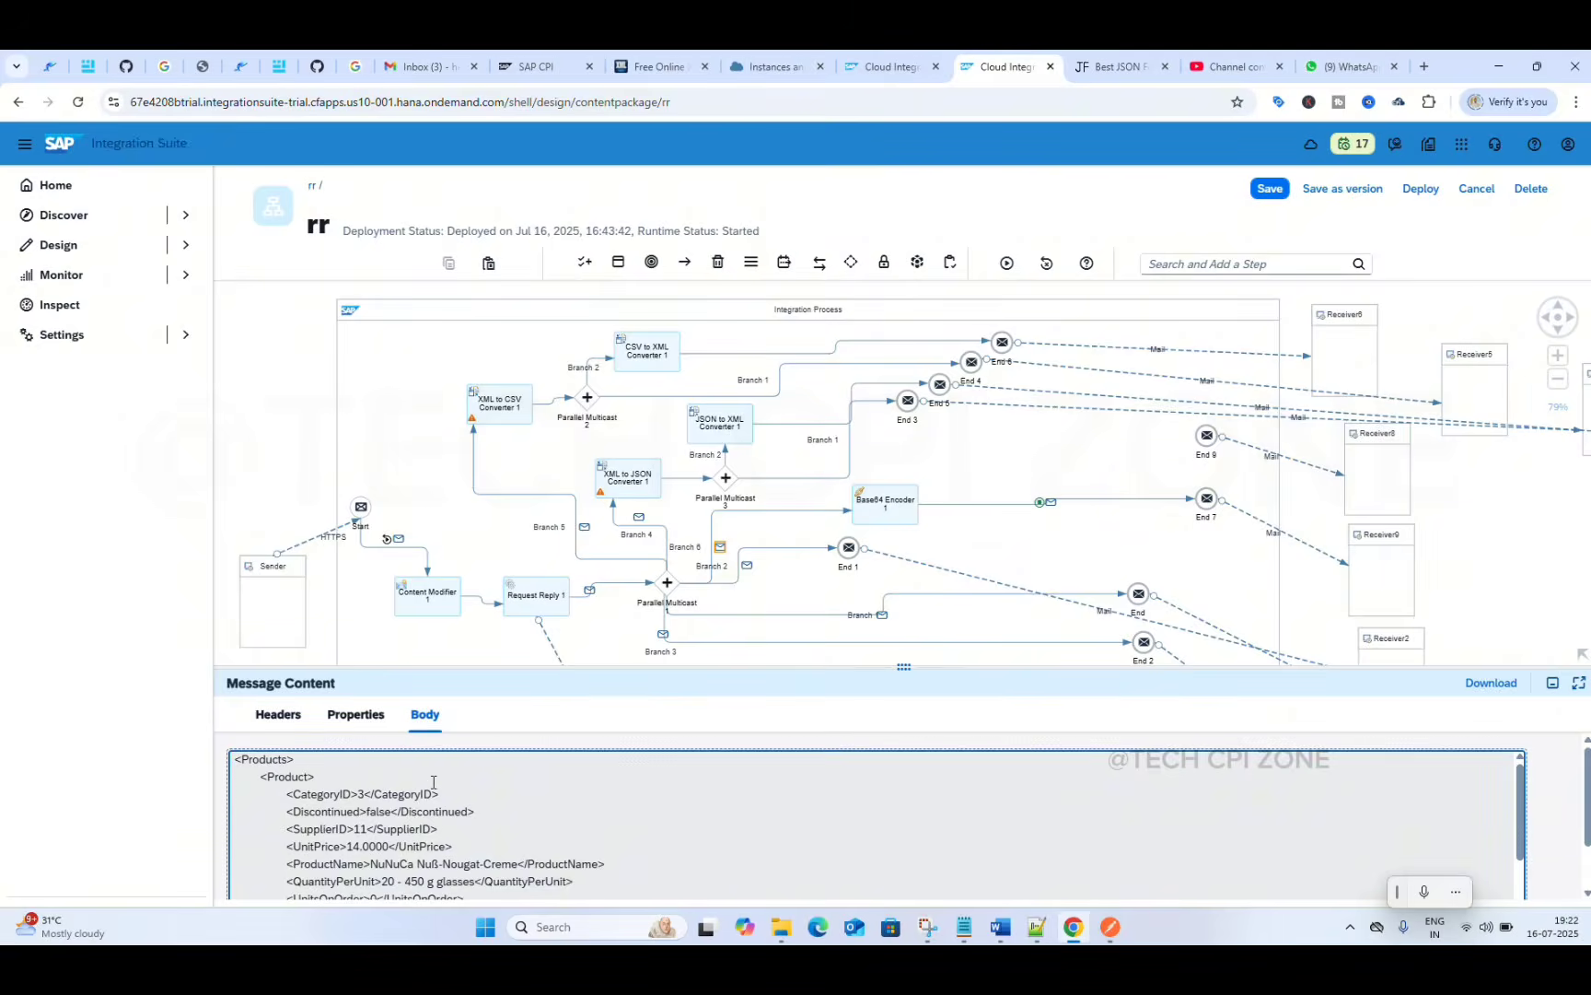
{"action": "key", "text": "ctrl+a"}
{"action": "key", "text": "ctrl+c"}
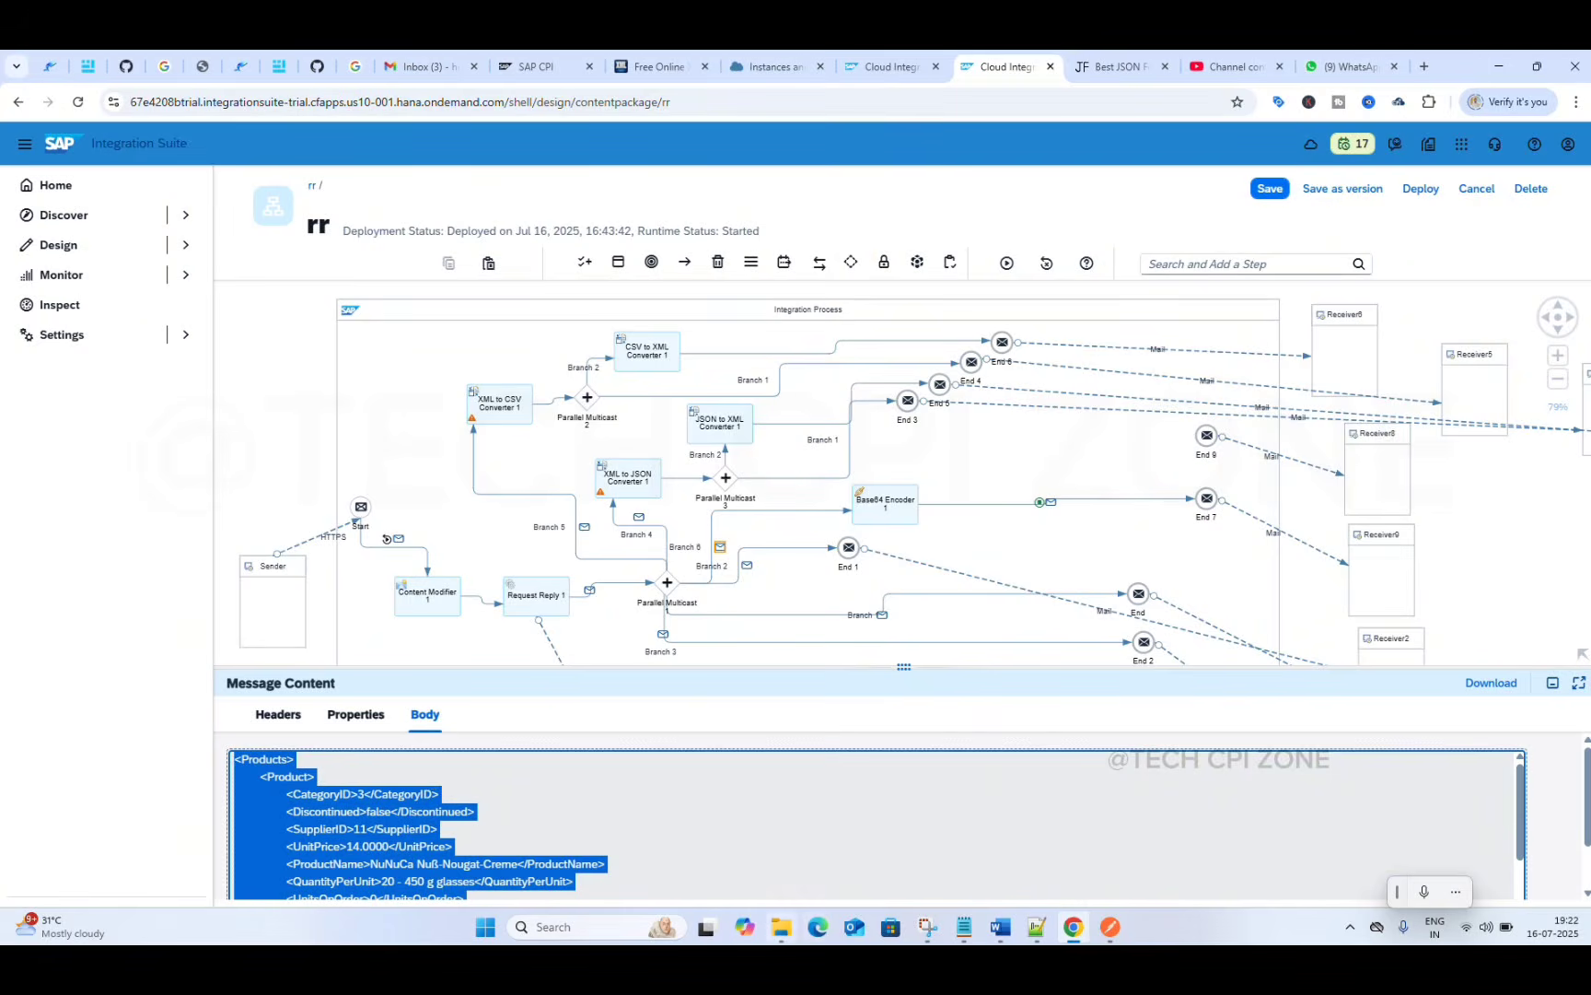
- Switch to Notepad++ and paste the copied XML into a new document, adding blank lines below it
{"action": "left_click", "coordinate": [1036, 938]}
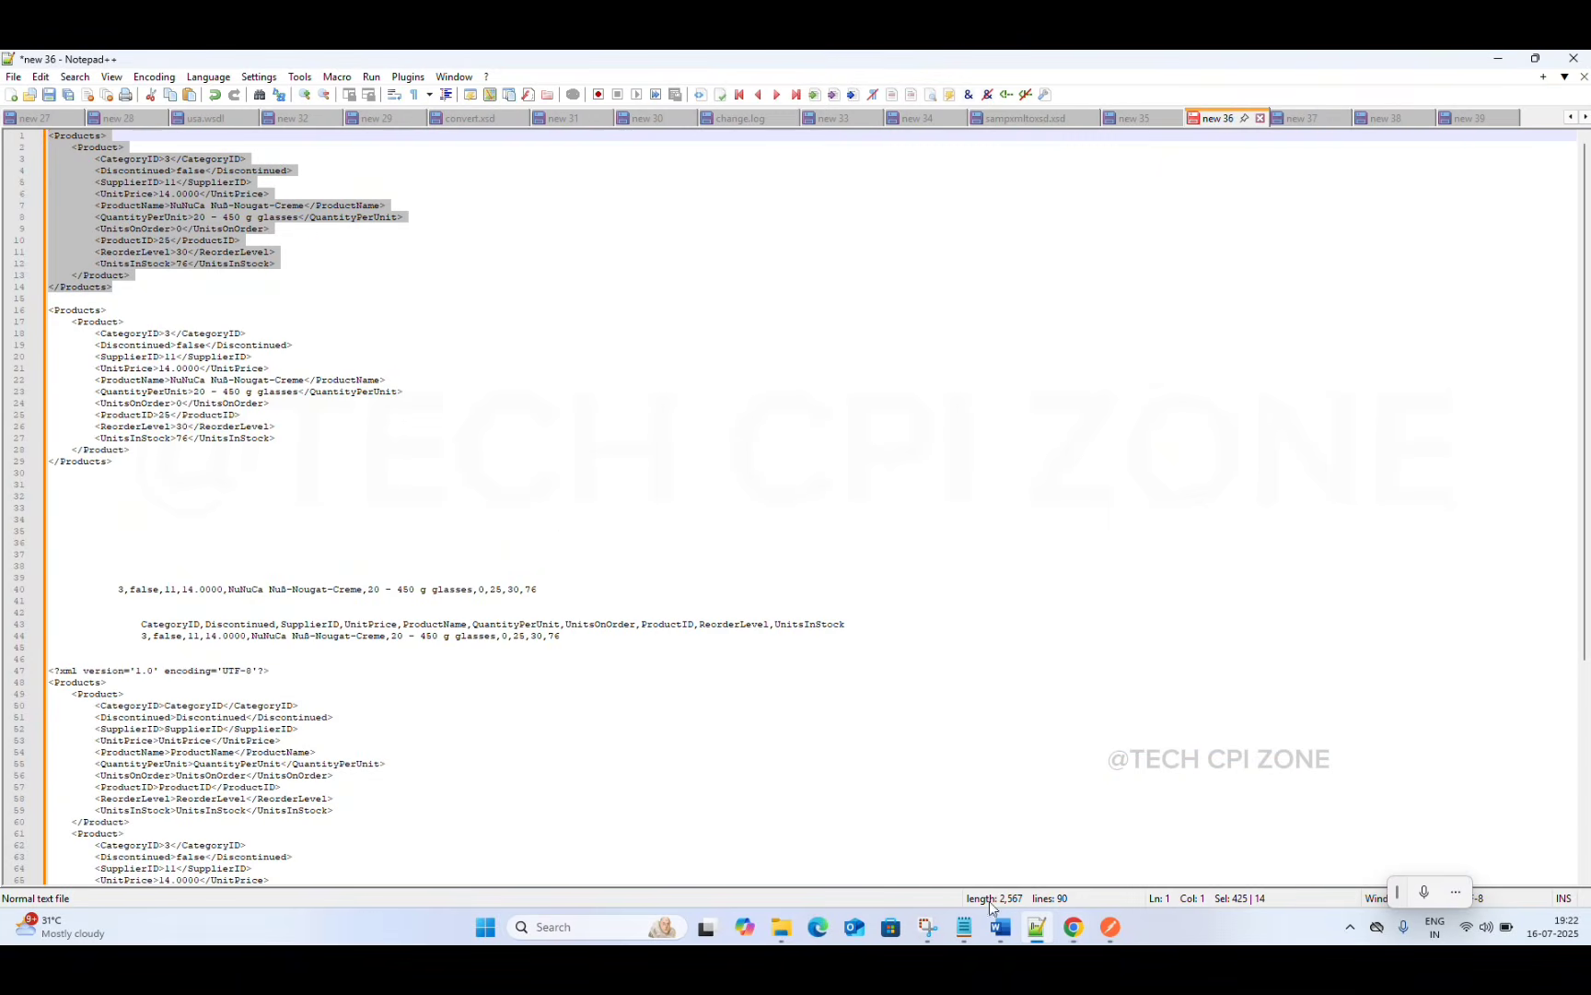
{"action": "left_click", "coordinate": [12, 96]}
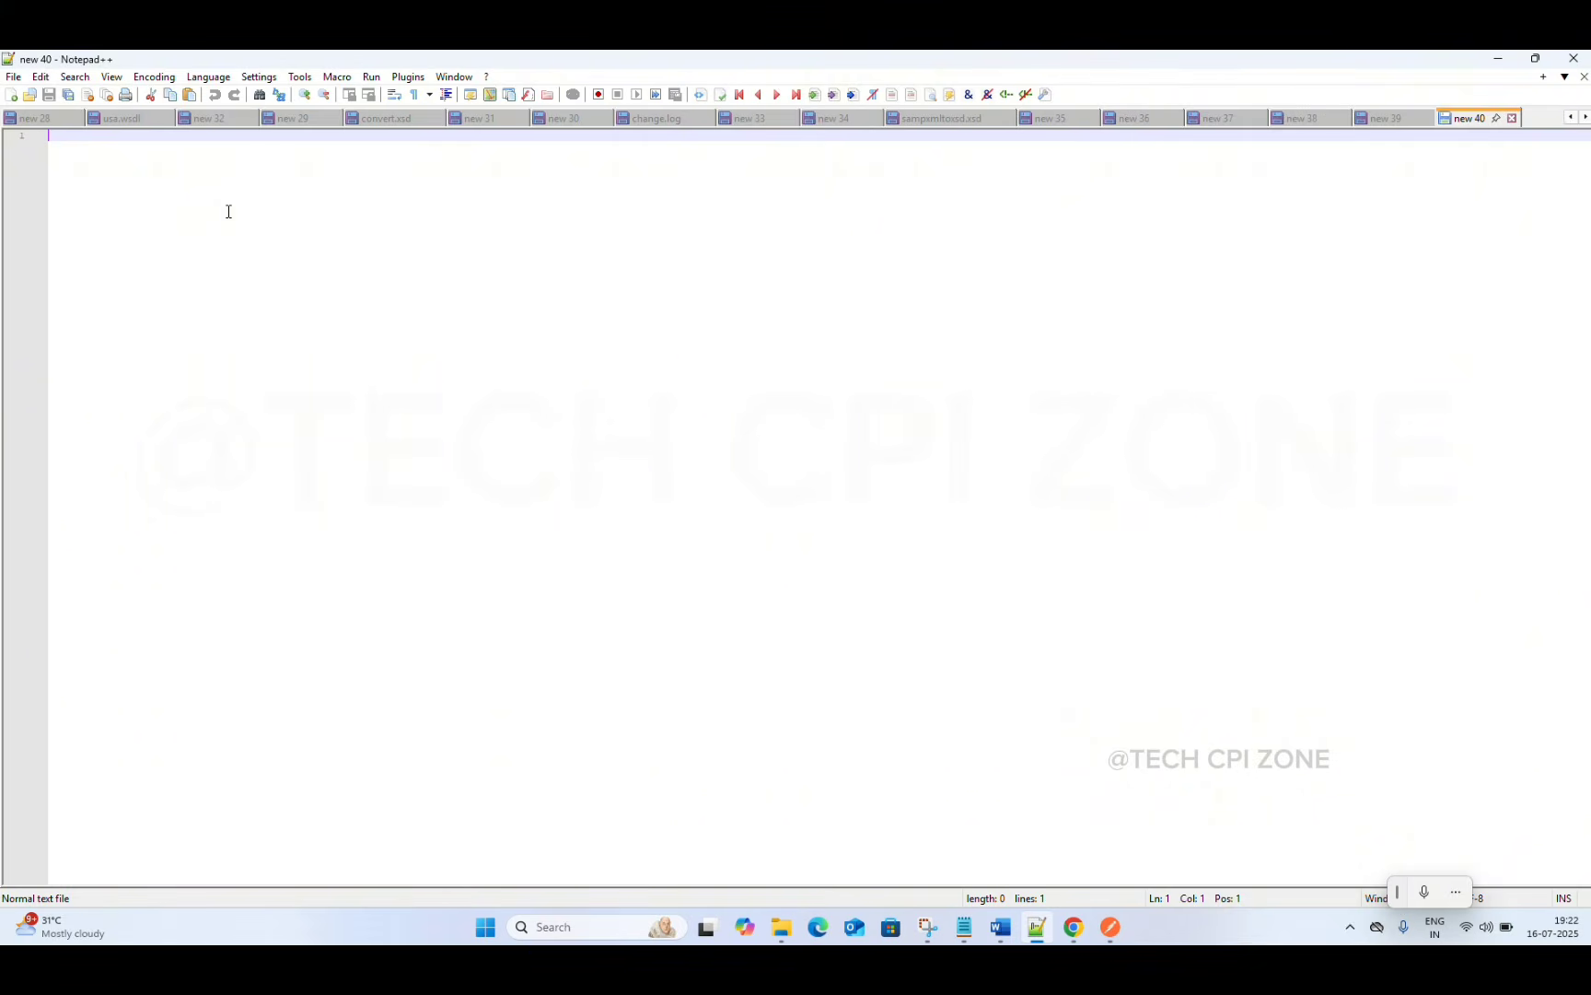
{"action": "key", "text": "ctrl+v"}
{"action": "key", "text": "Return"}
{"action": "key", "text": "Return"}
{"action": "key", "text": "Return"}
{"action": "key", "text": "Return"}
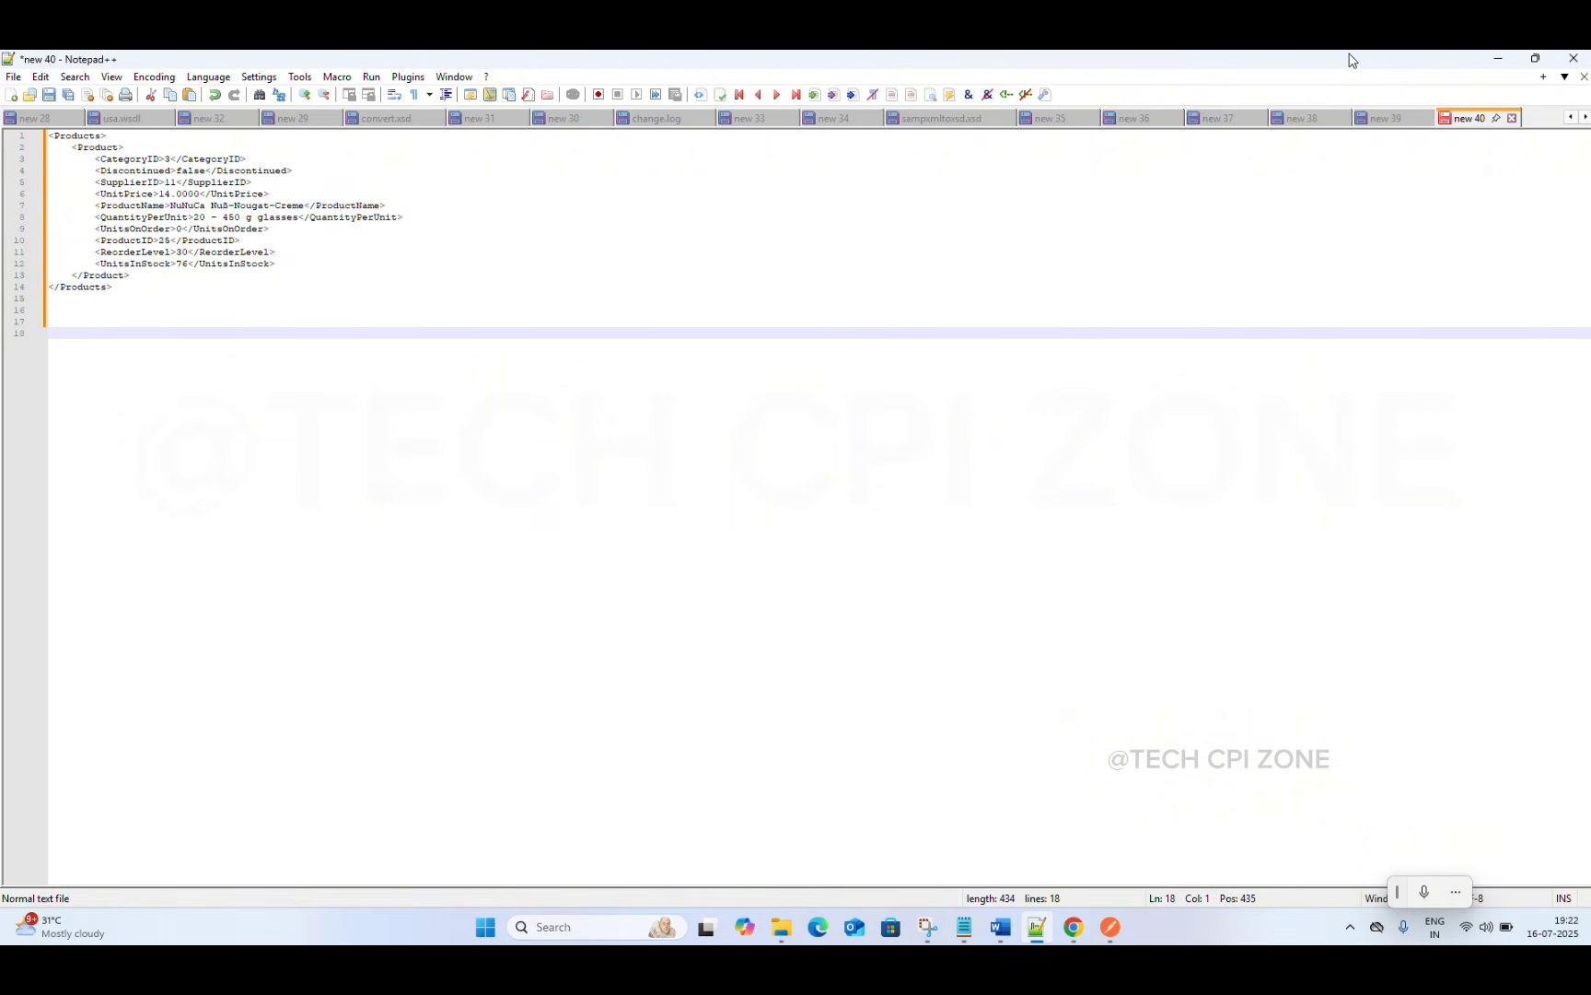
- Copy the entire message body captured after Base64 Encoder 1 and paste it below the XML in the Notepad++ document
{"action": "left_click", "coordinate": [1497, 58]}
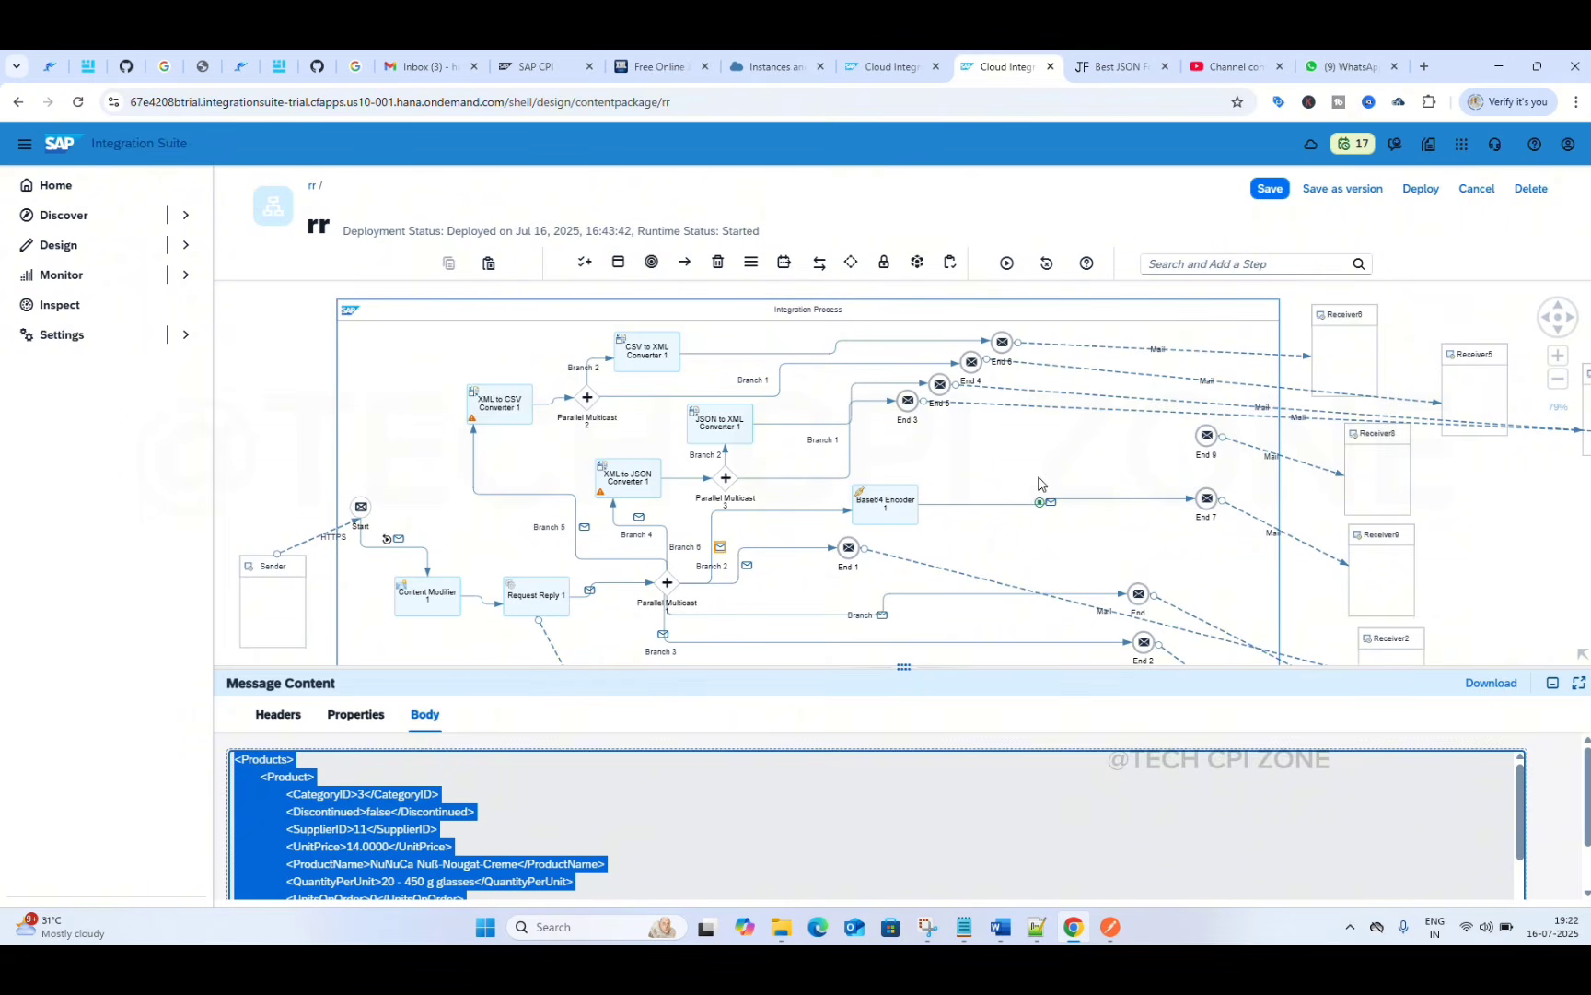
{"action": "left_click", "coordinate": [1052, 503]}
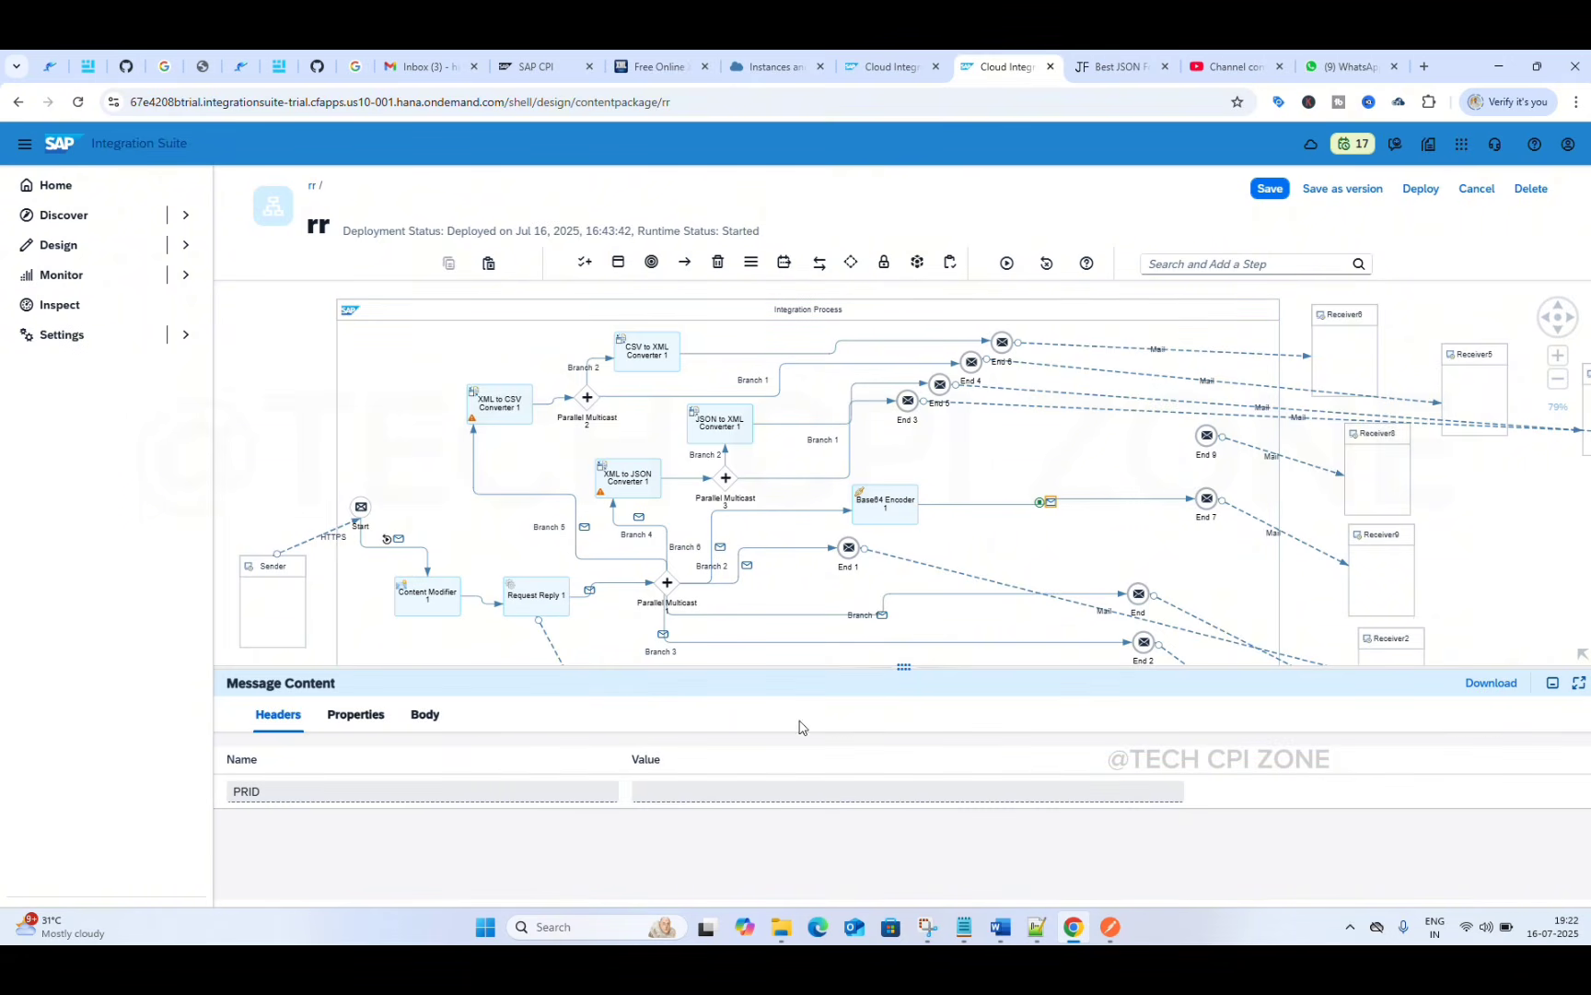
{"action": "left_click", "coordinate": [426, 714]}
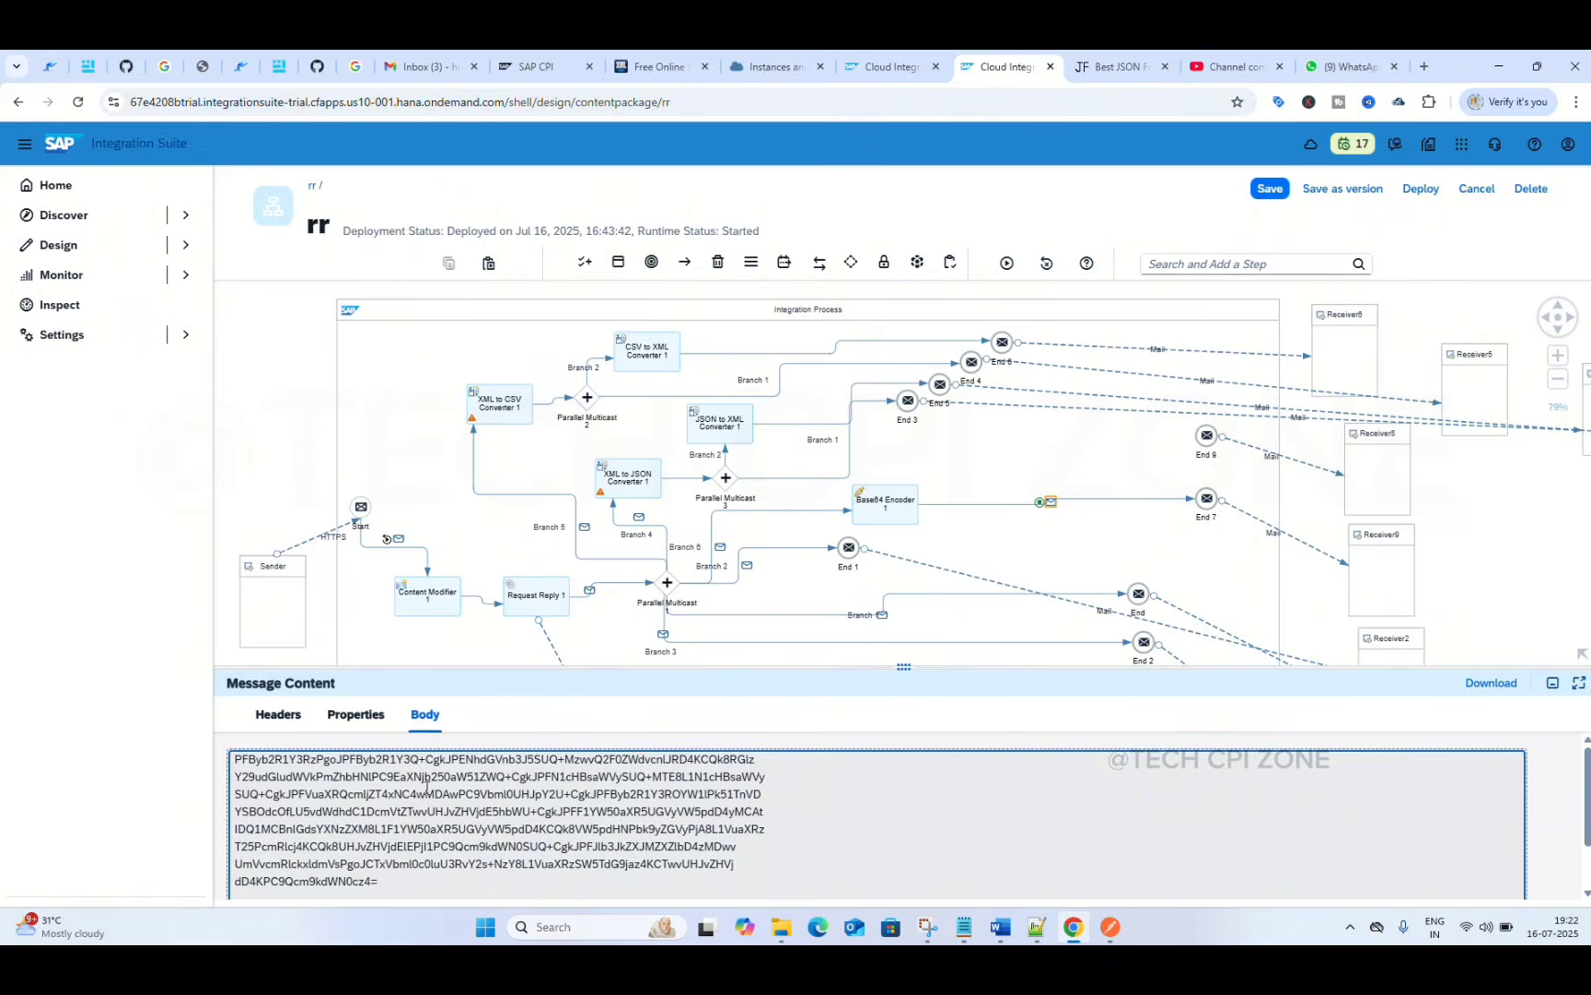
{"action": "key", "text": "ctrl+a"}
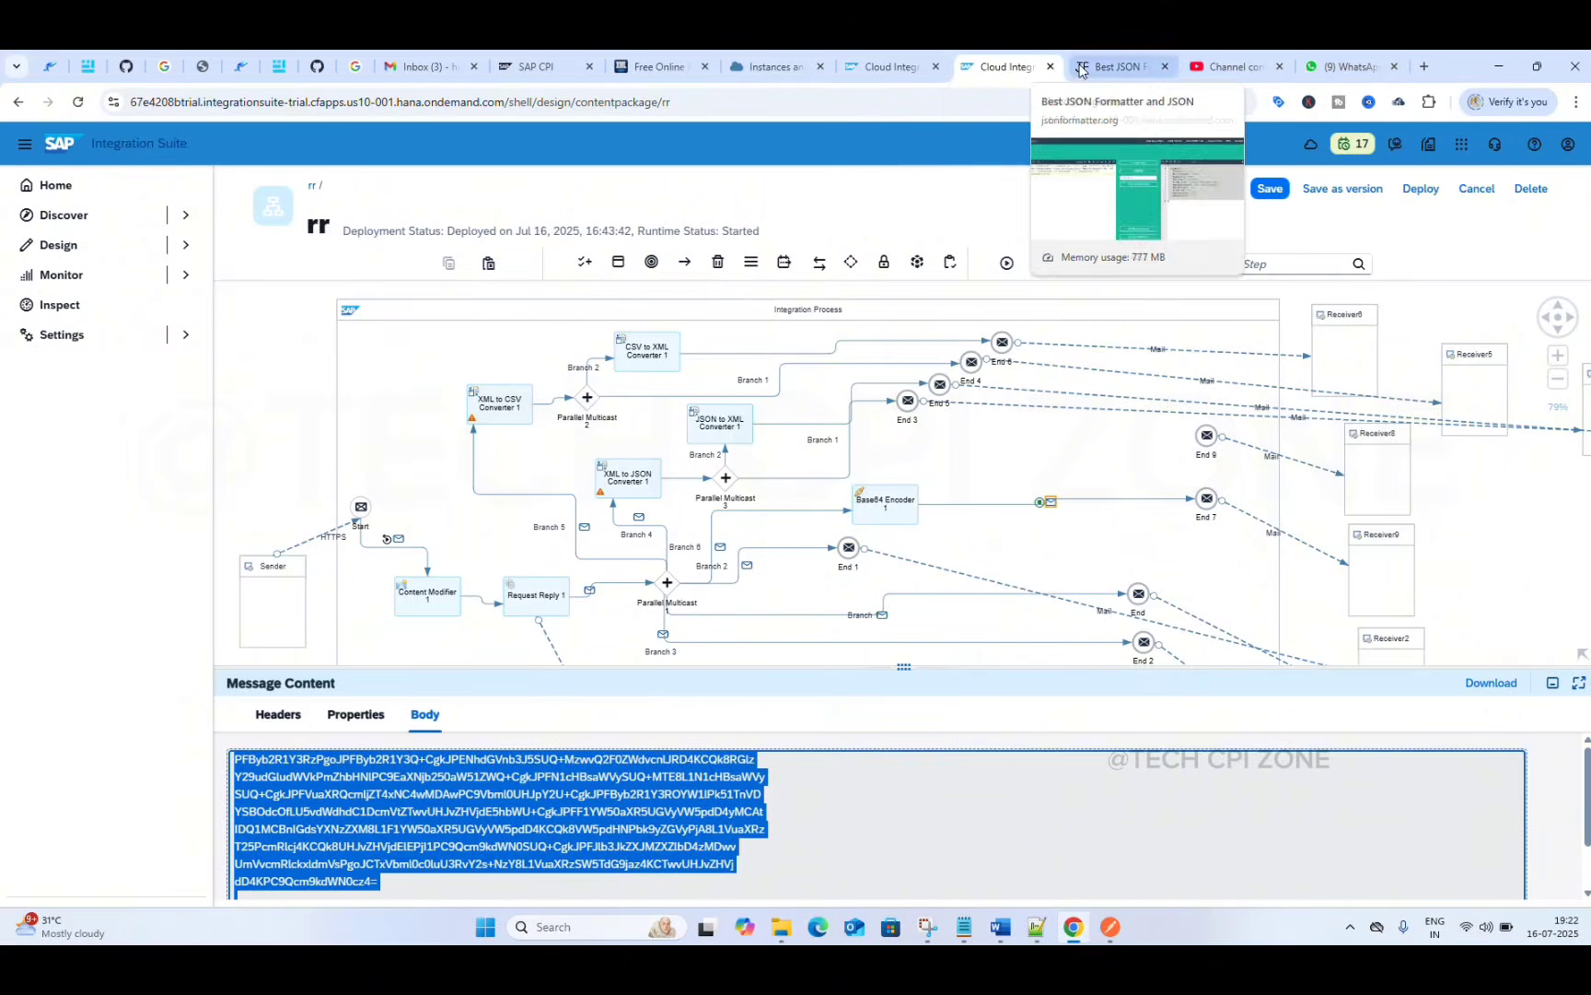
{"action": "left_click", "coordinate": [1037, 926]}
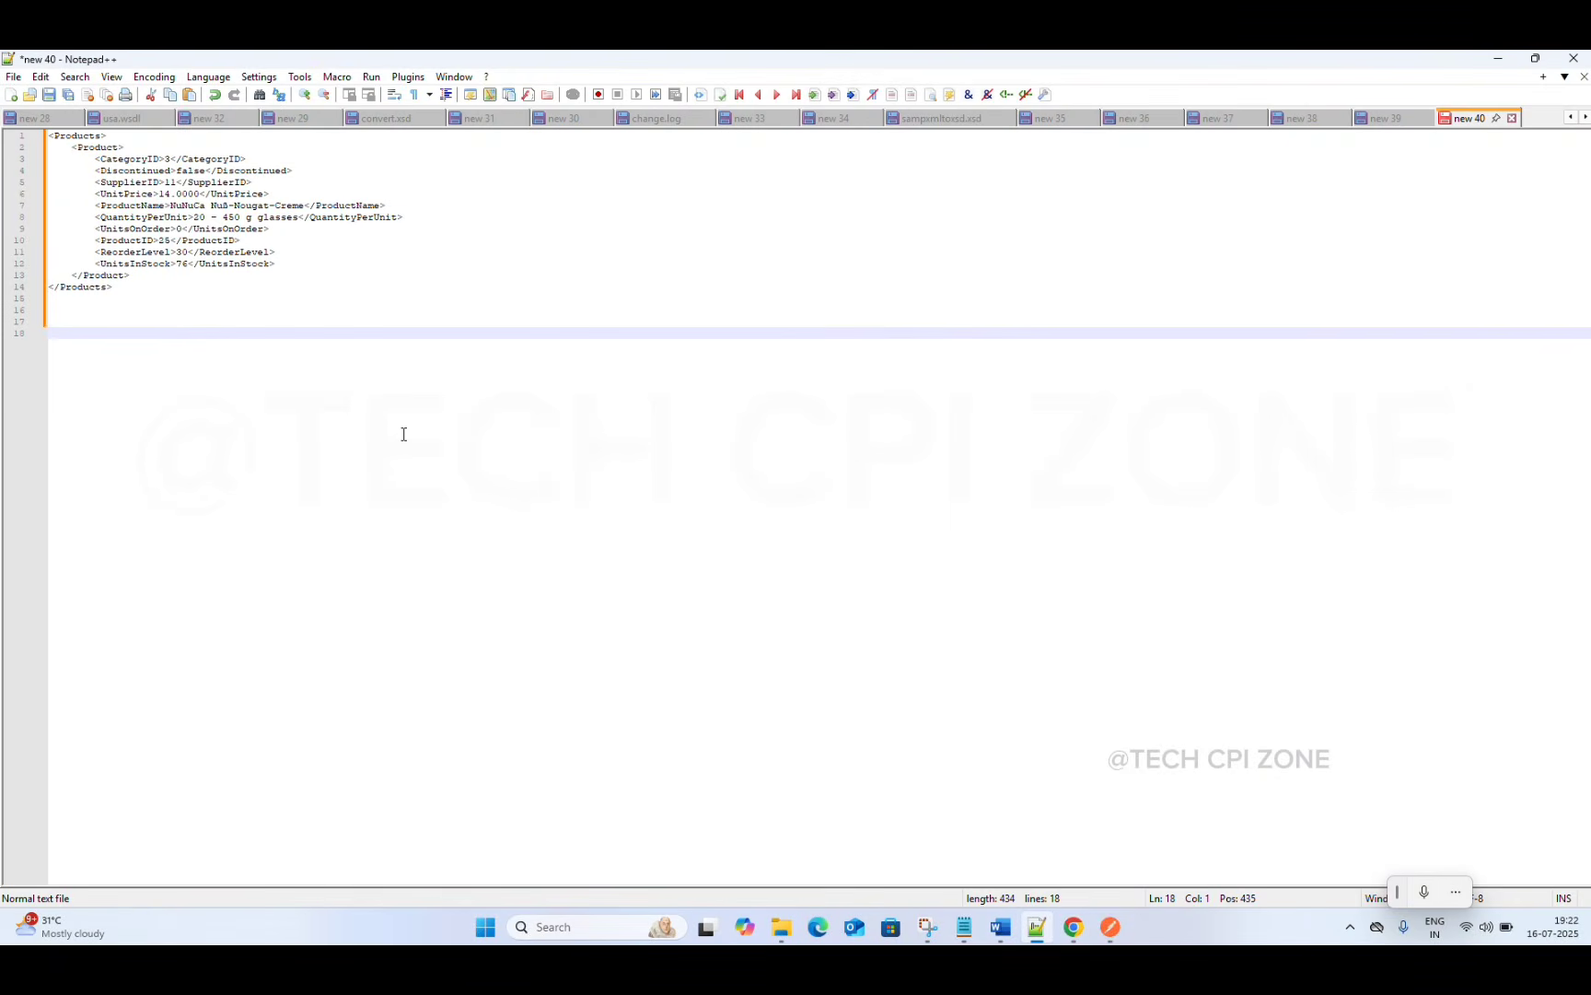
{"action": "key", "text": "ctrl+v"}
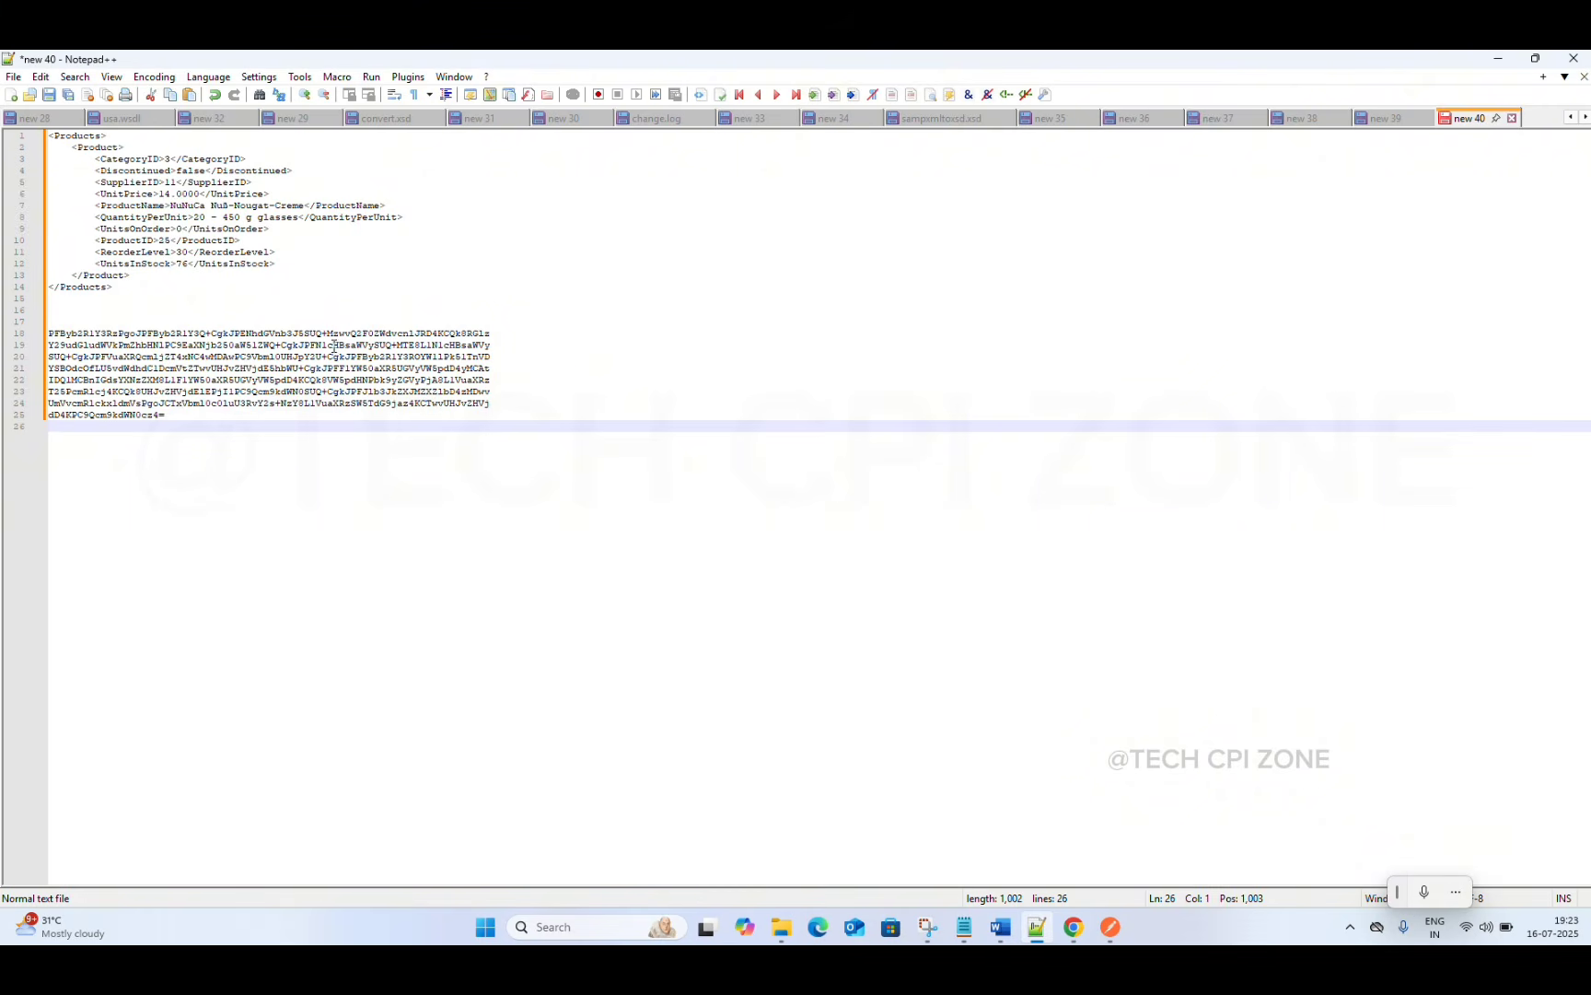
- Return to the integration flow and view the available Encoder step types among the transformation steps
{"action": "left_click", "coordinate": [1493, 63]}
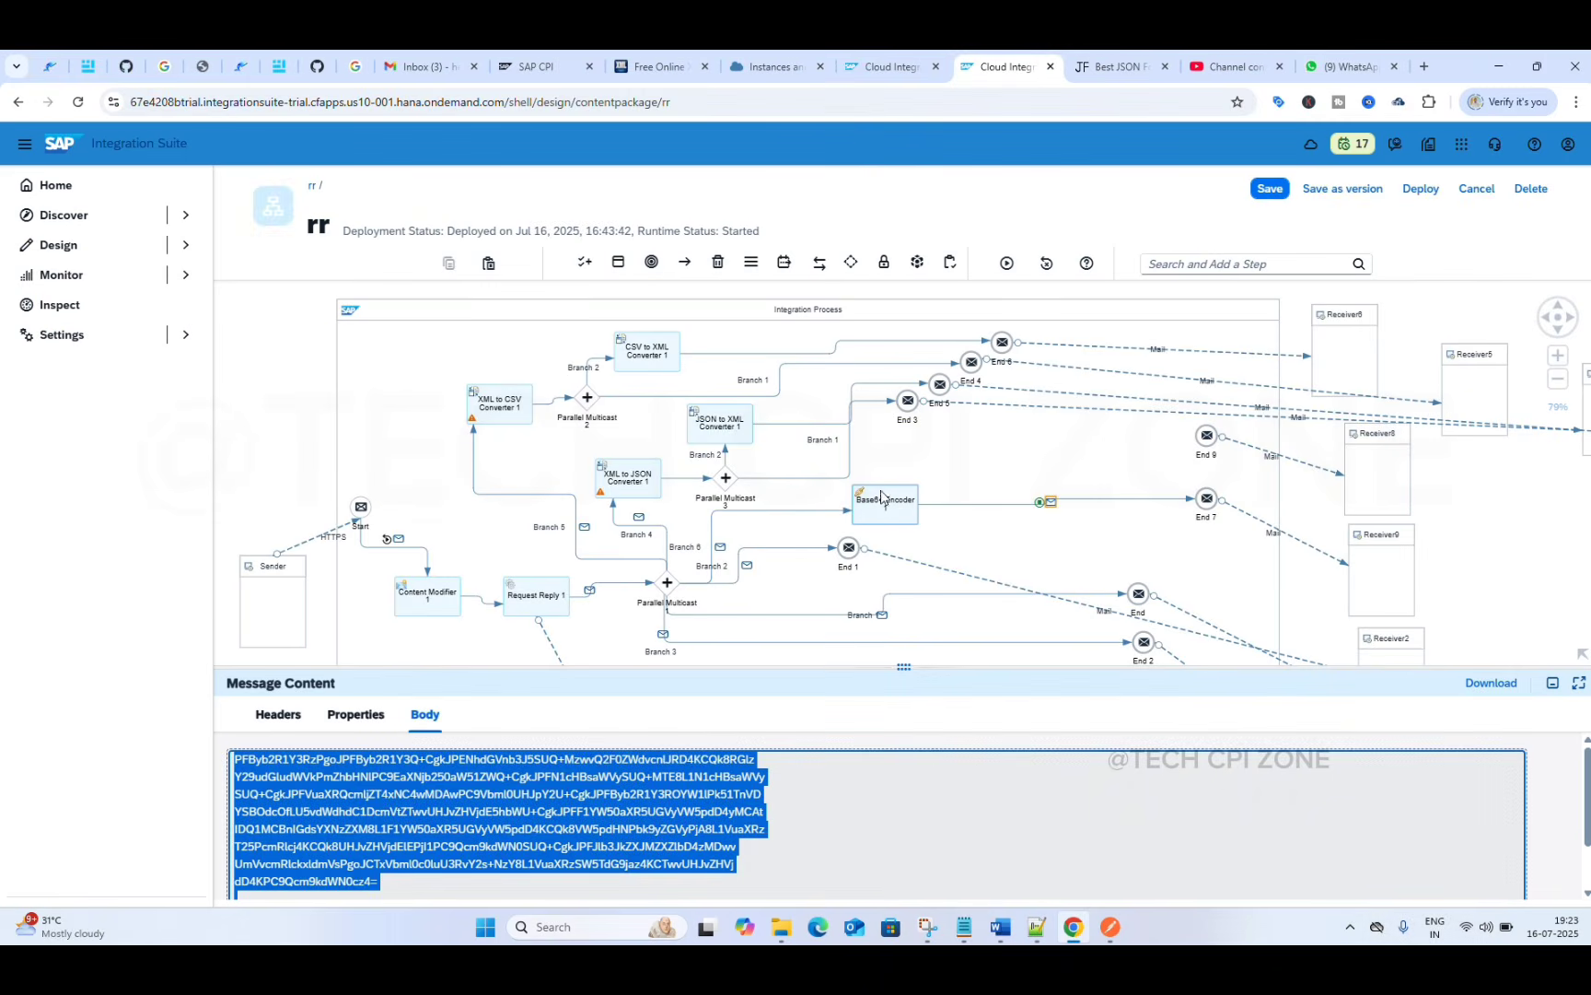
{"action": "left_click", "coordinate": [783, 262]}
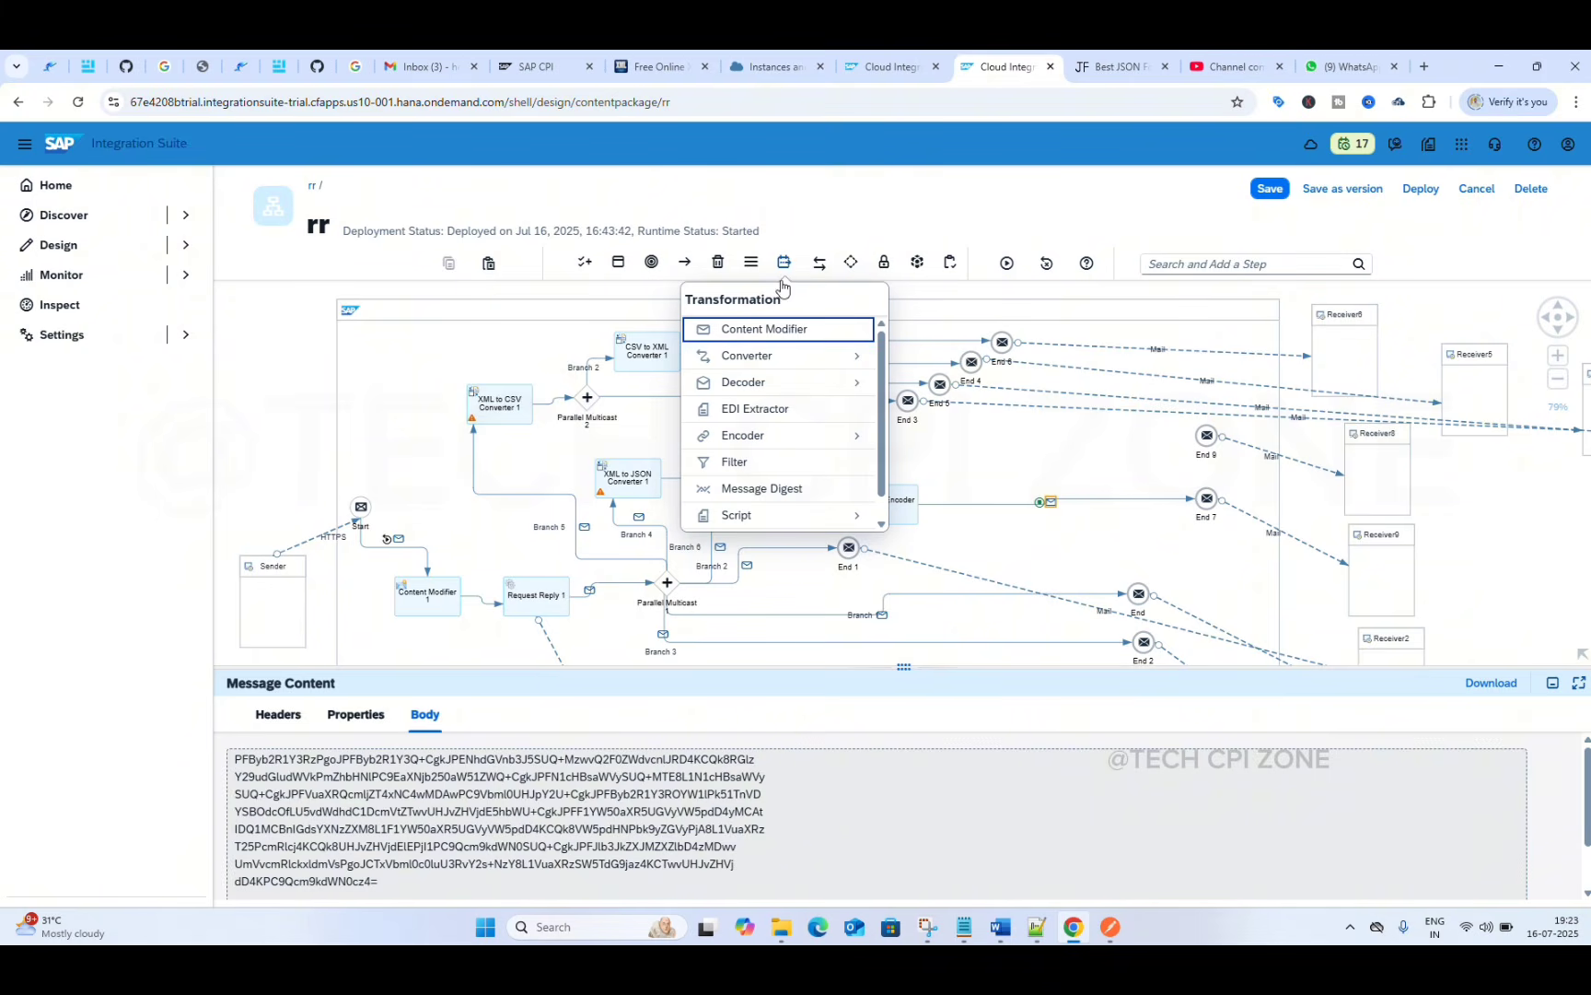
{"action": "left_click", "coordinate": [781, 439]}
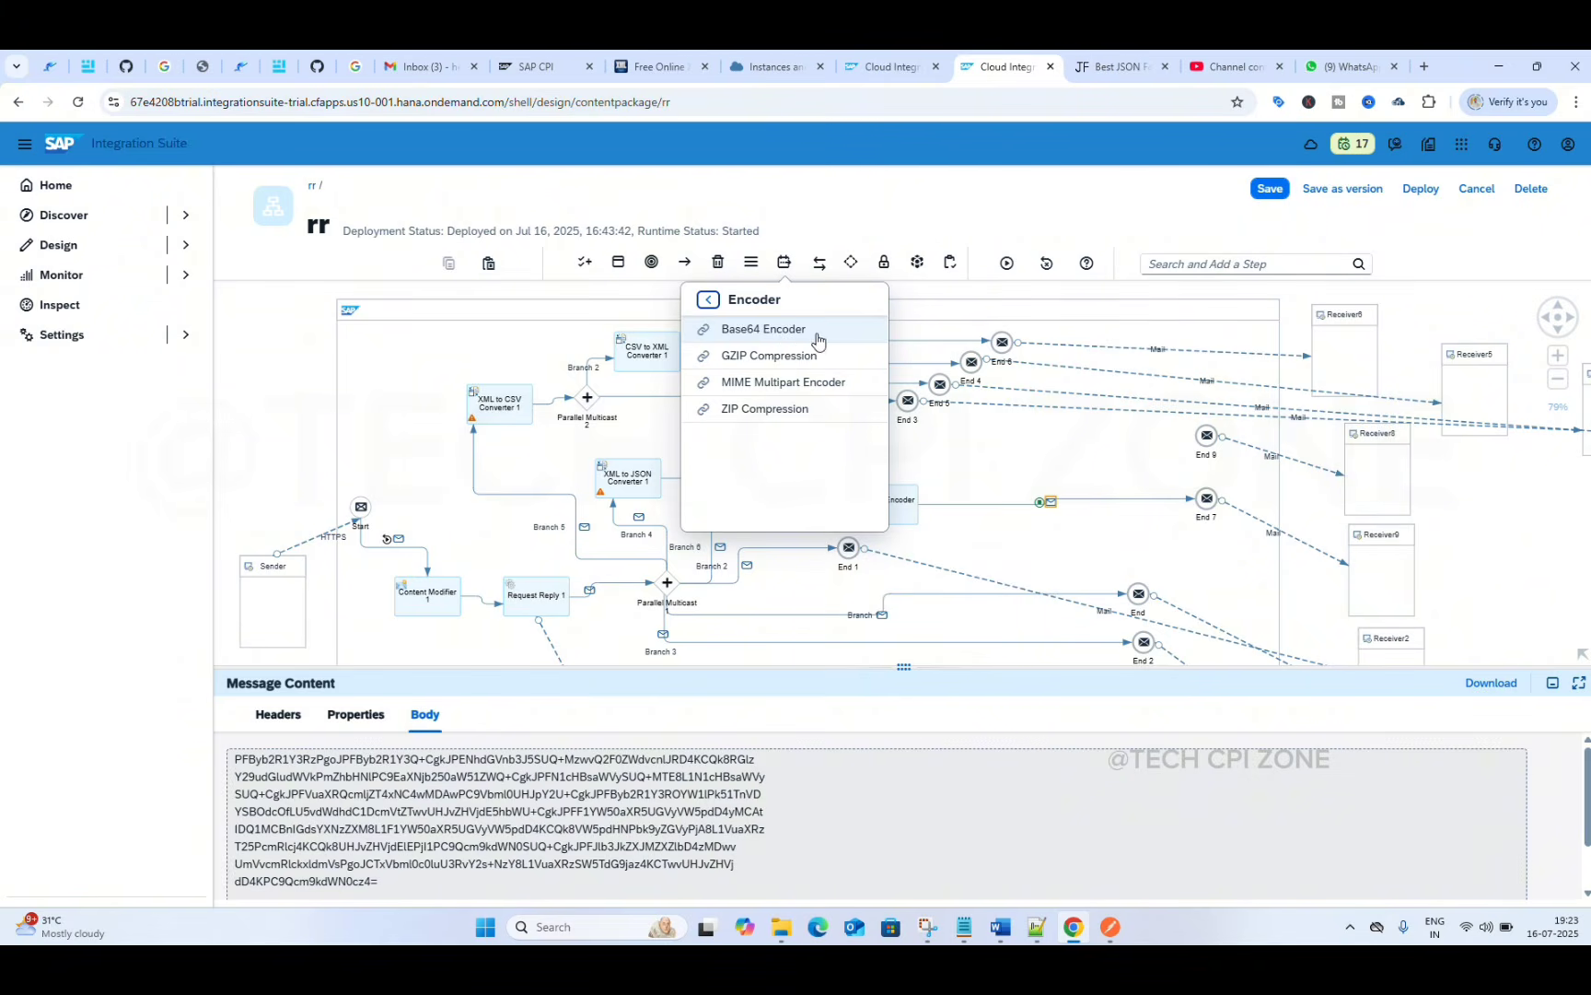
{"action": "left_click", "coordinate": [651, 297]}
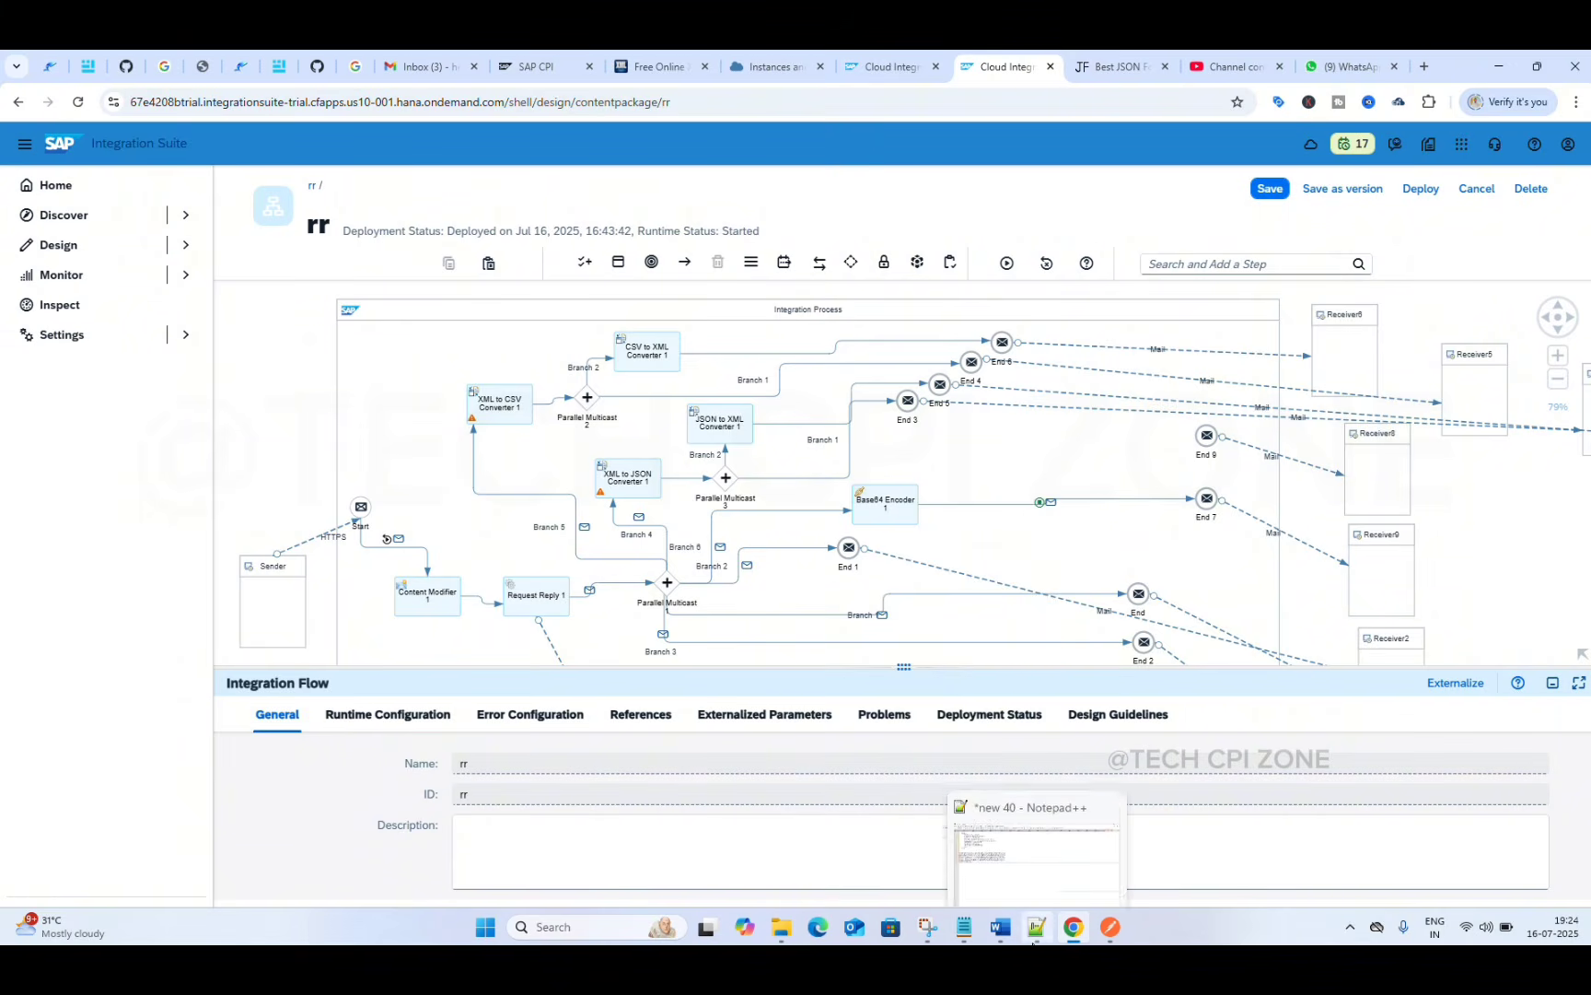
- Compare the original XML with its Base64 text in Notepad++, and return to the integration flow
{"action": "left_click", "coordinate": [1035, 834]}
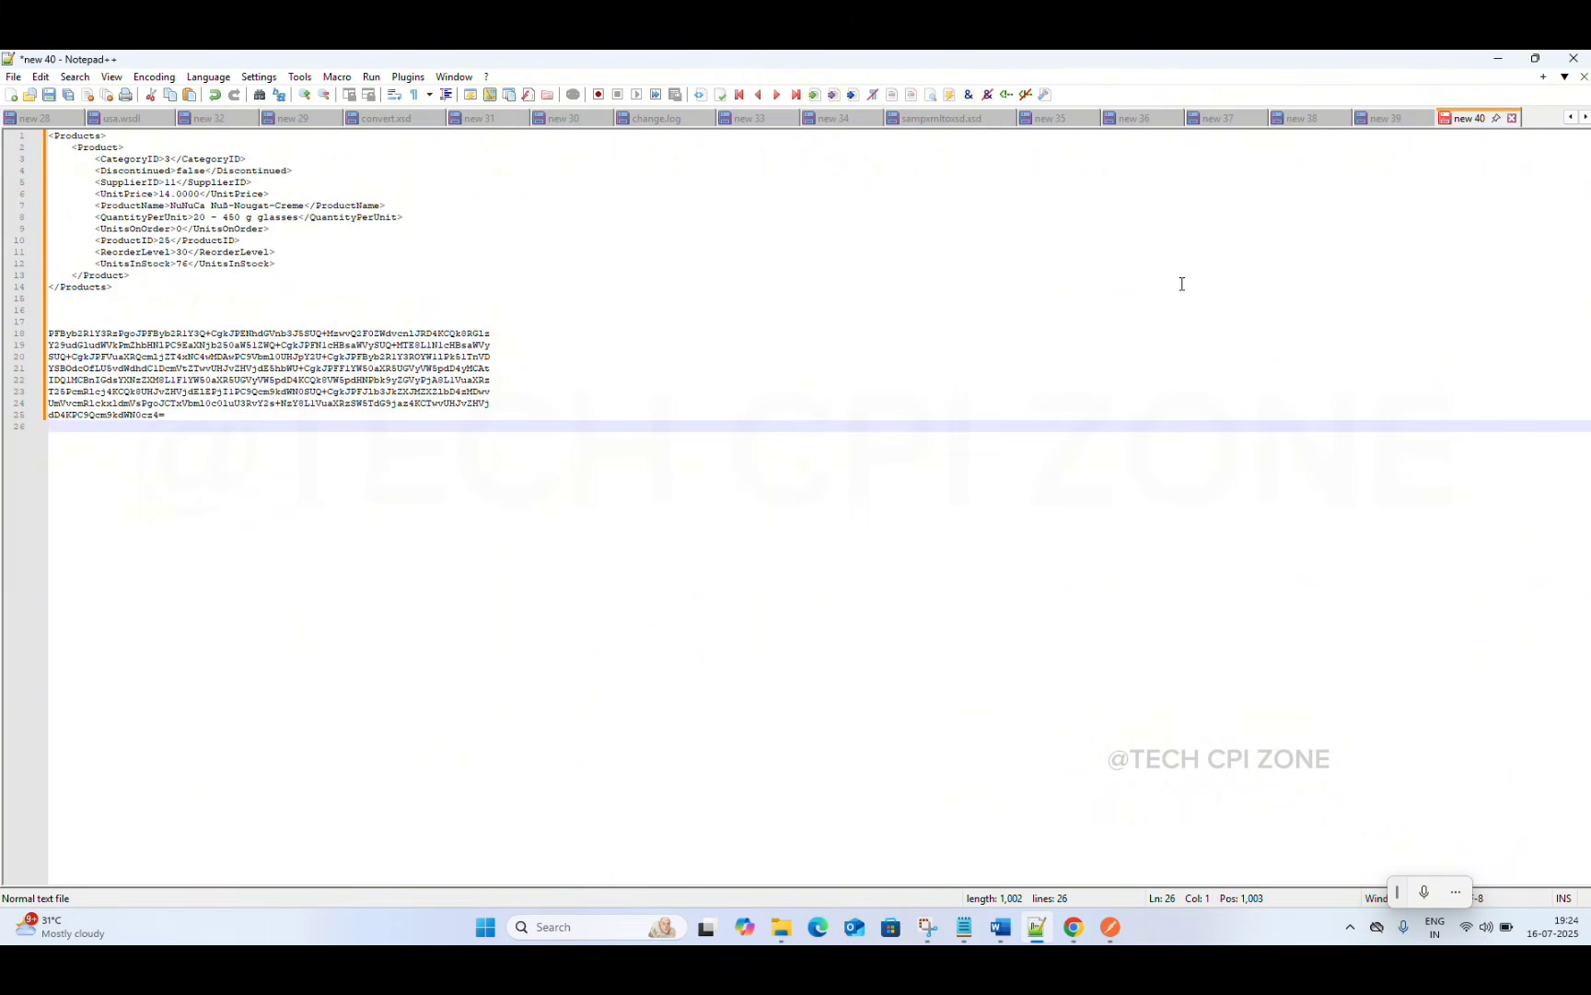
{"action": "left_click", "coordinate": [1499, 63]}
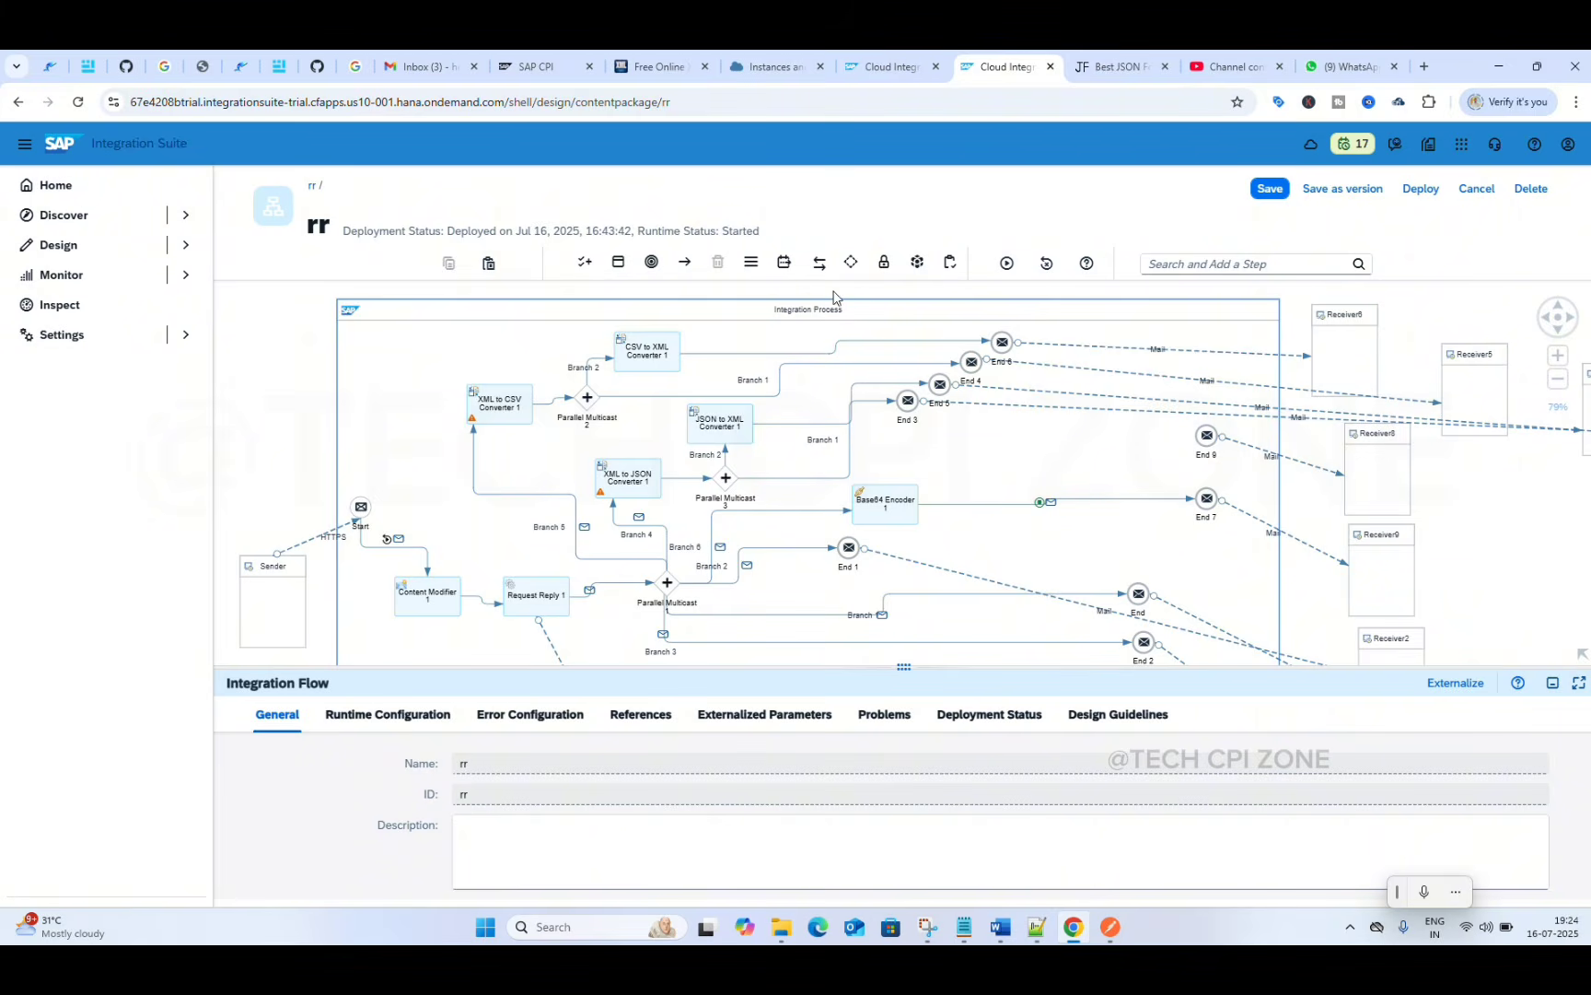
- Insert a Parallel Multicast on the connection between Base64 Encoder 1 and End 7
{"action": "left_click", "coordinate": [851, 268]}
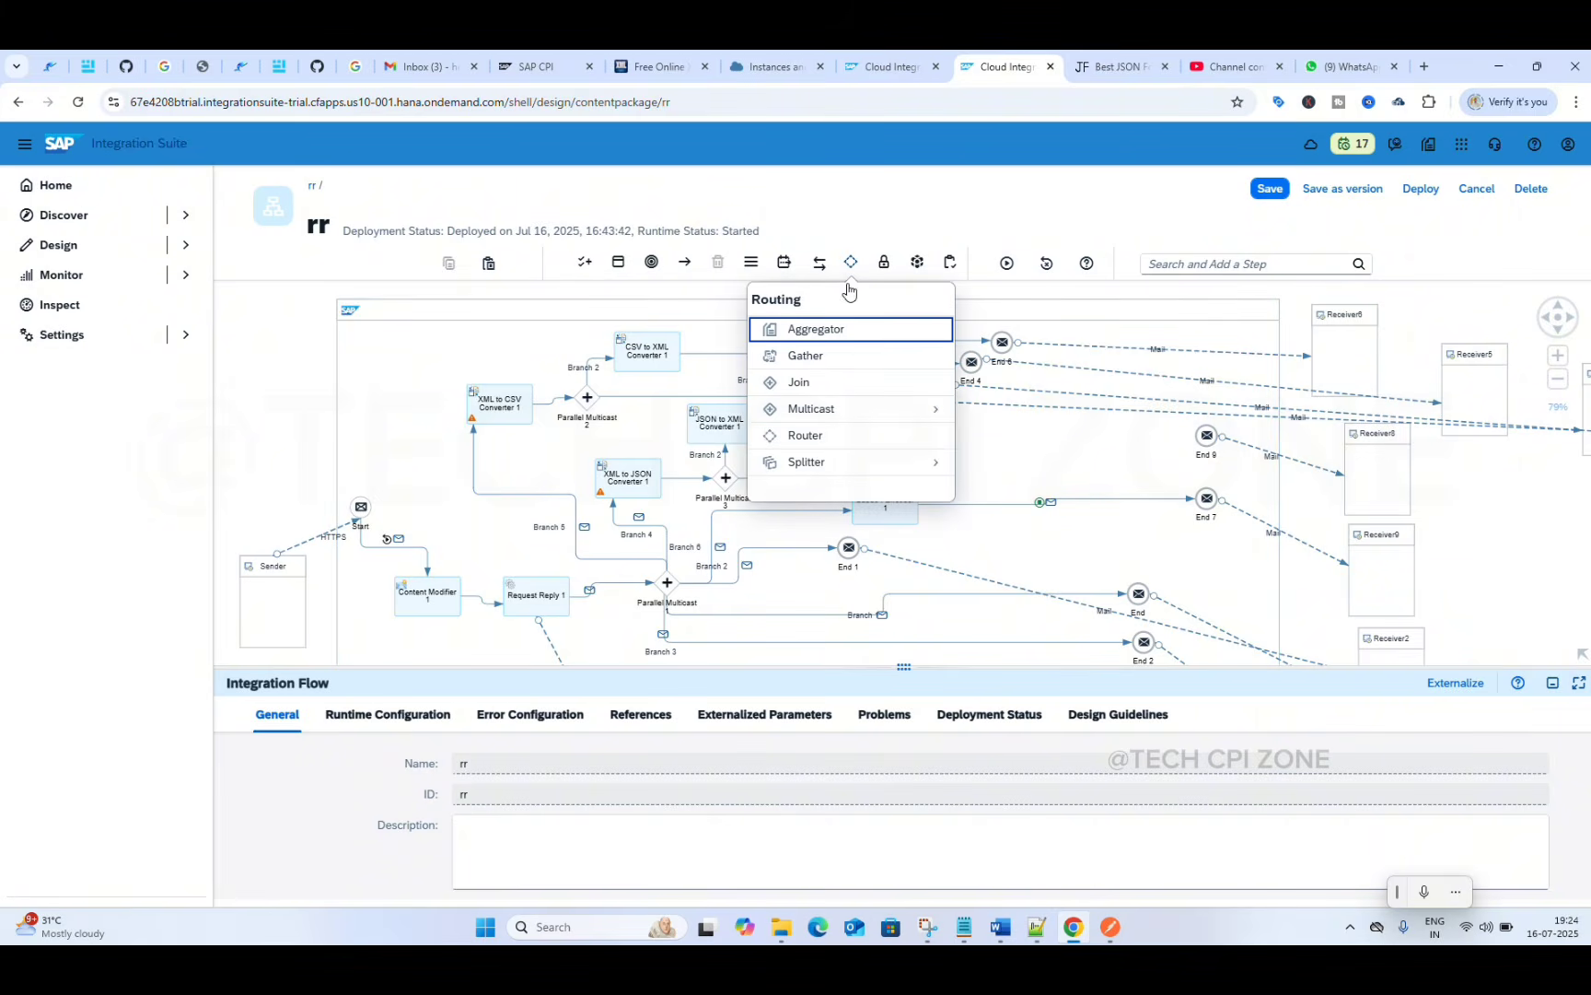
{"action": "left_click", "coordinate": [867, 416]}
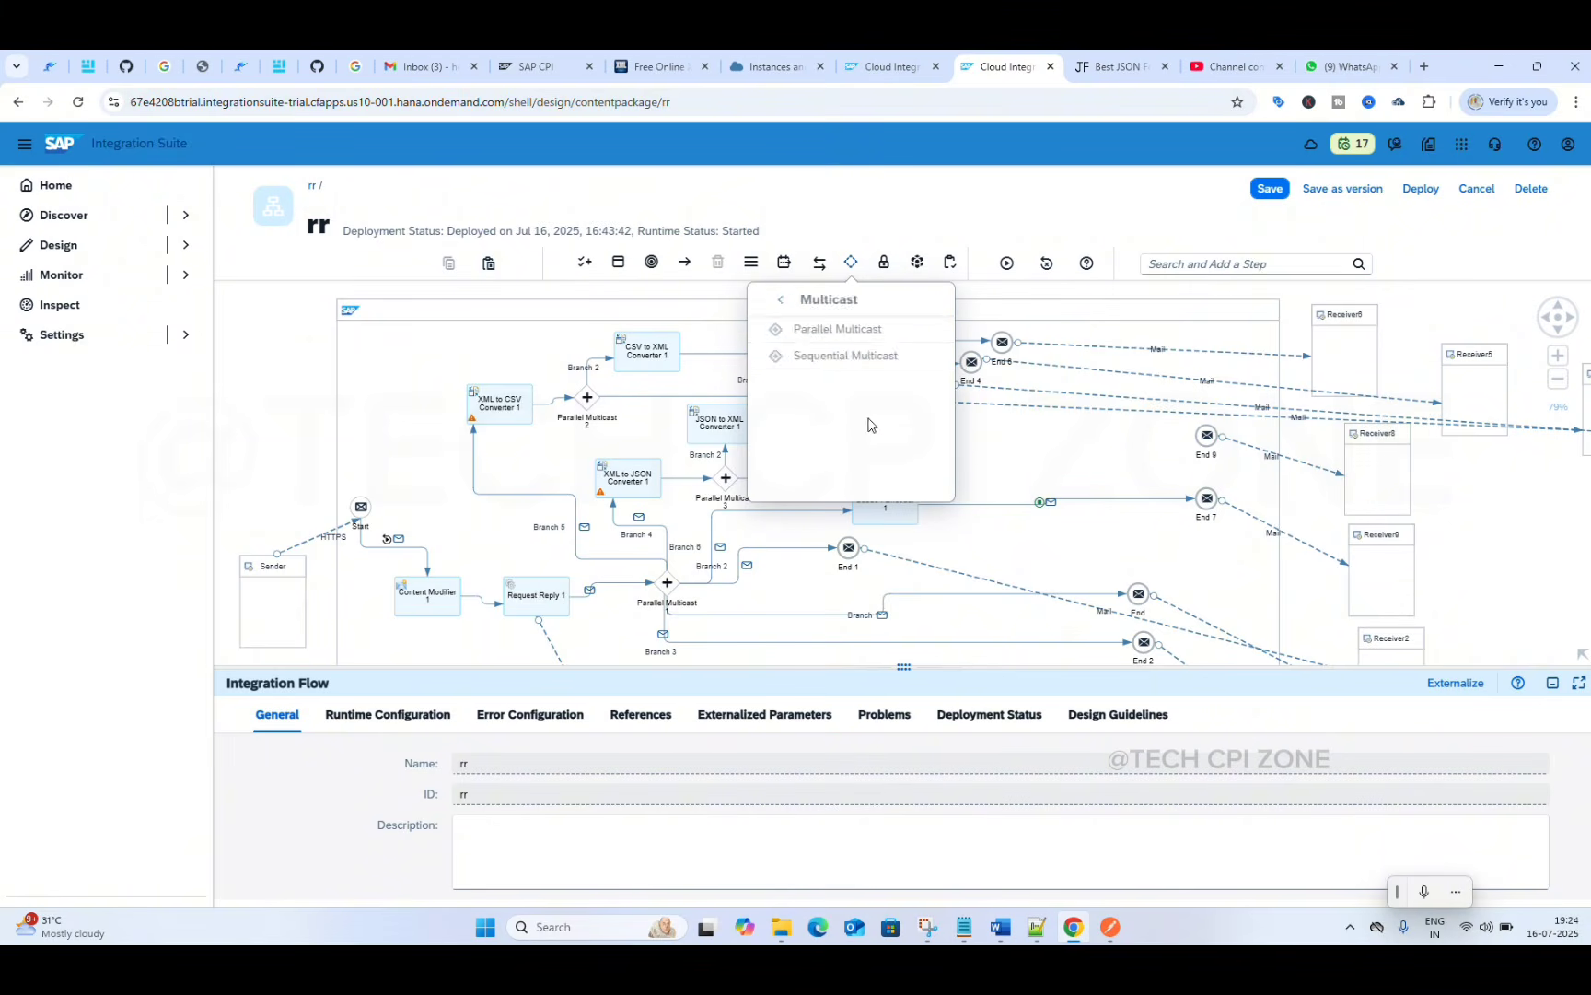
{"action": "left_click", "coordinate": [833, 330]}
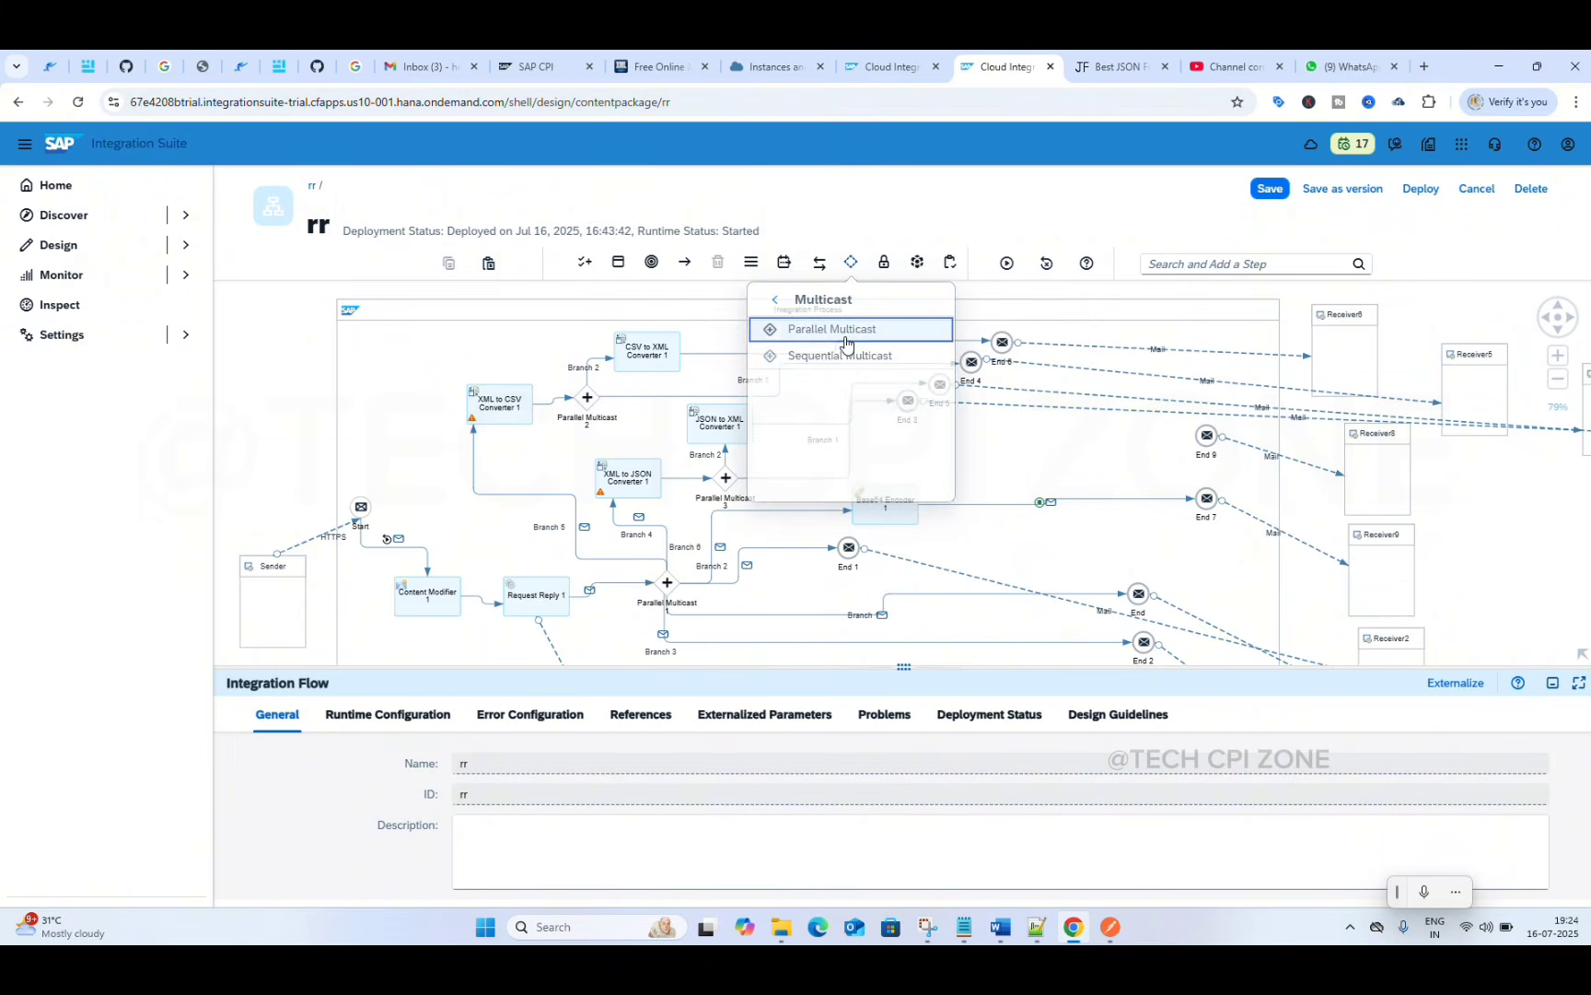
{"action": "left_click", "coordinate": [977, 509]}
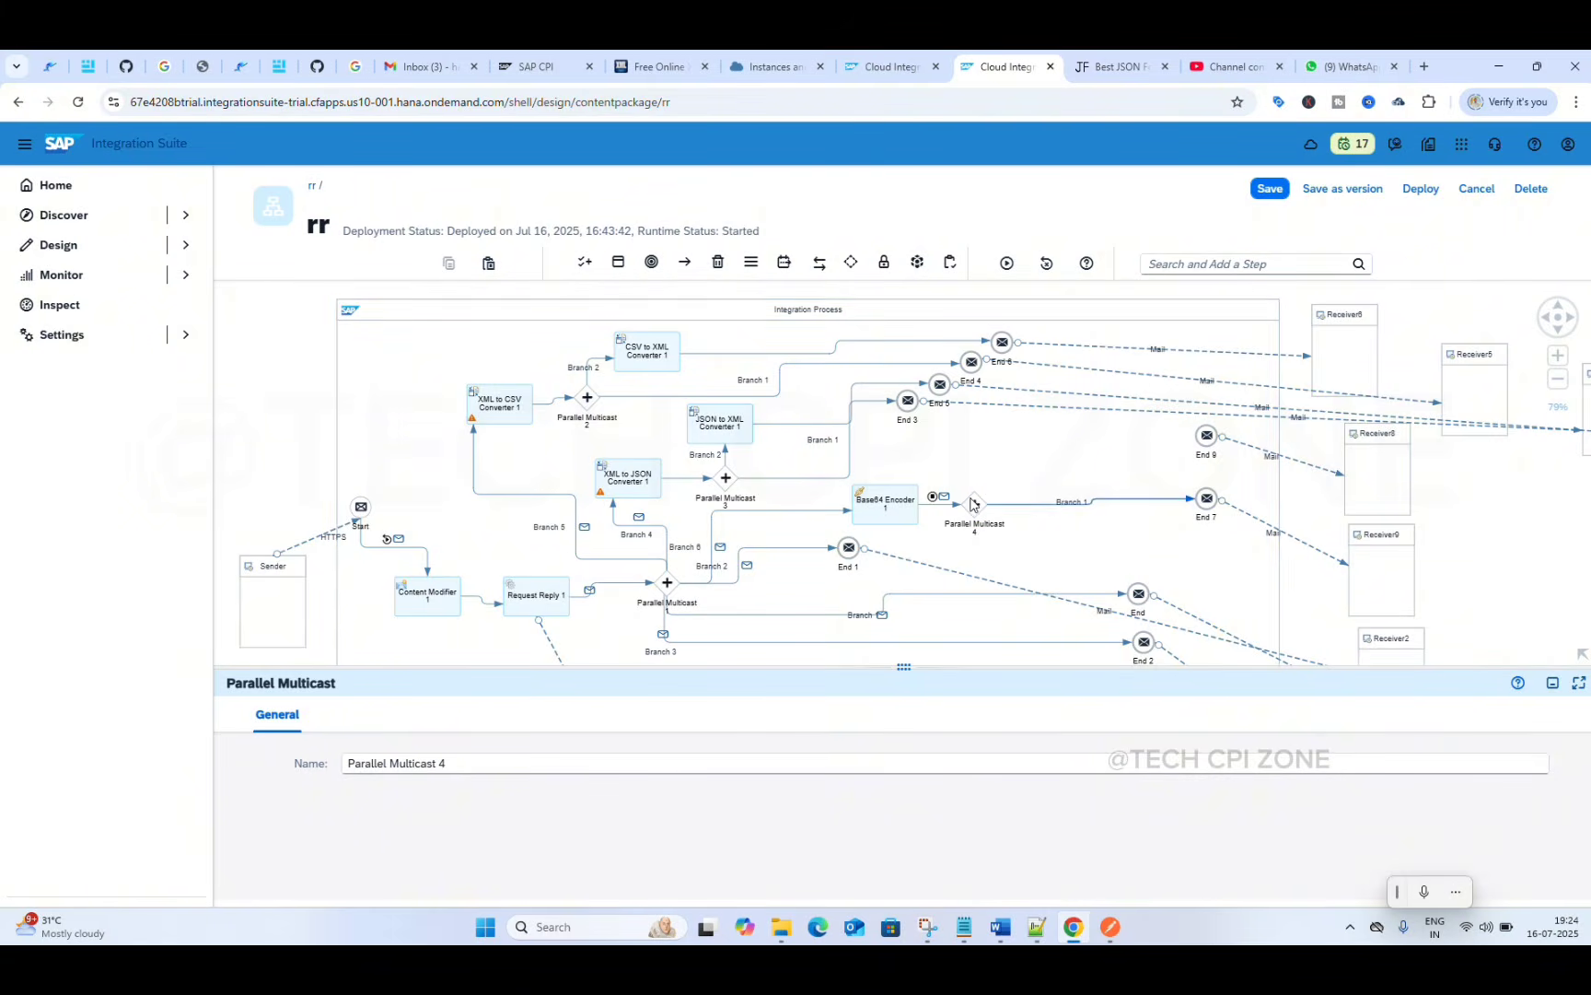
- Connect Parallel Multicast 4 to End 9 as a second branch, and reroute the line straight up from the multicast
{"action": "left_click", "coordinate": [971, 504]}
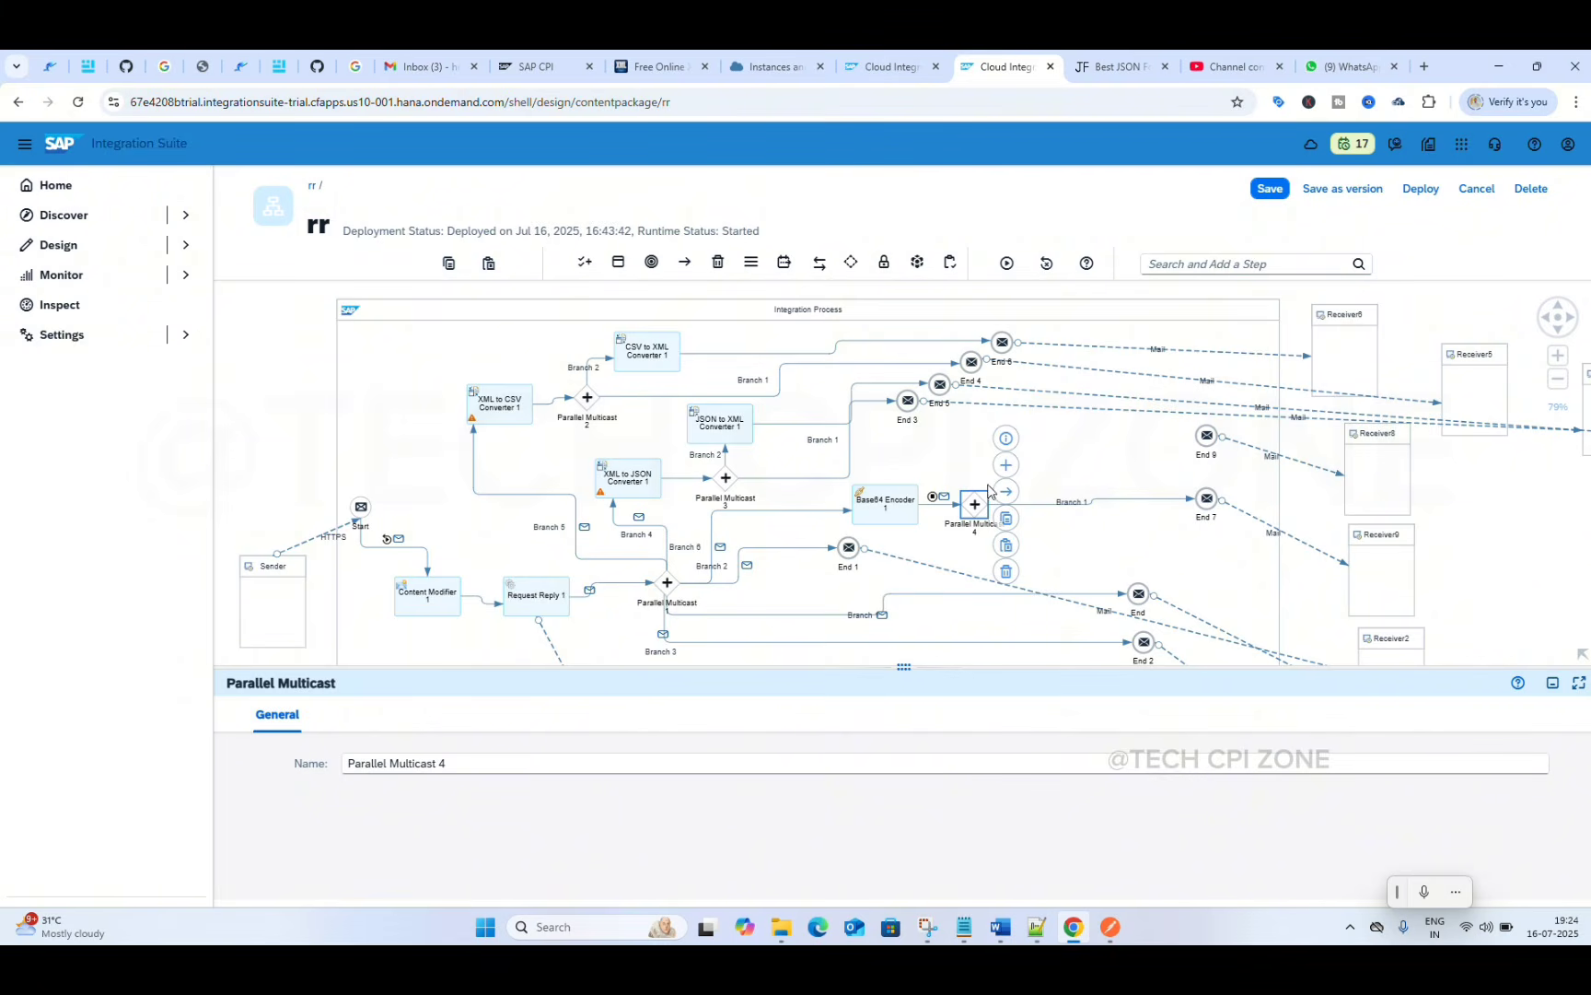
{"action": "left_click_drag", "start_coordinate": [1004, 491], "coordinate": [1209, 440]}
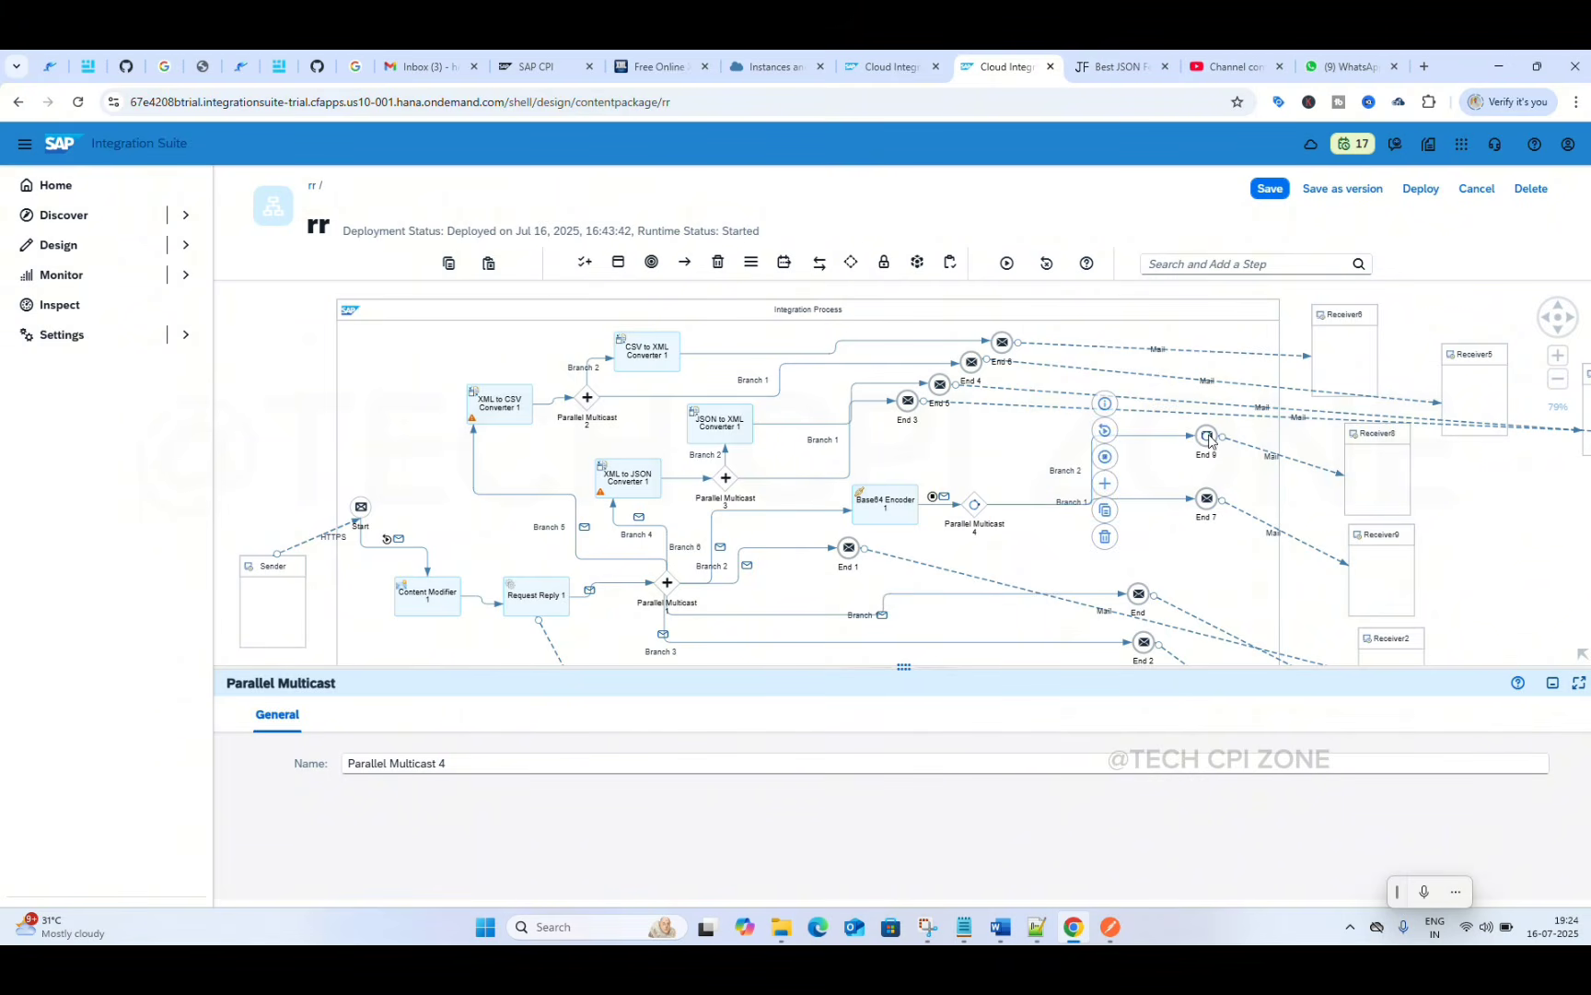
{"action": "left_click", "coordinate": [1095, 465]}
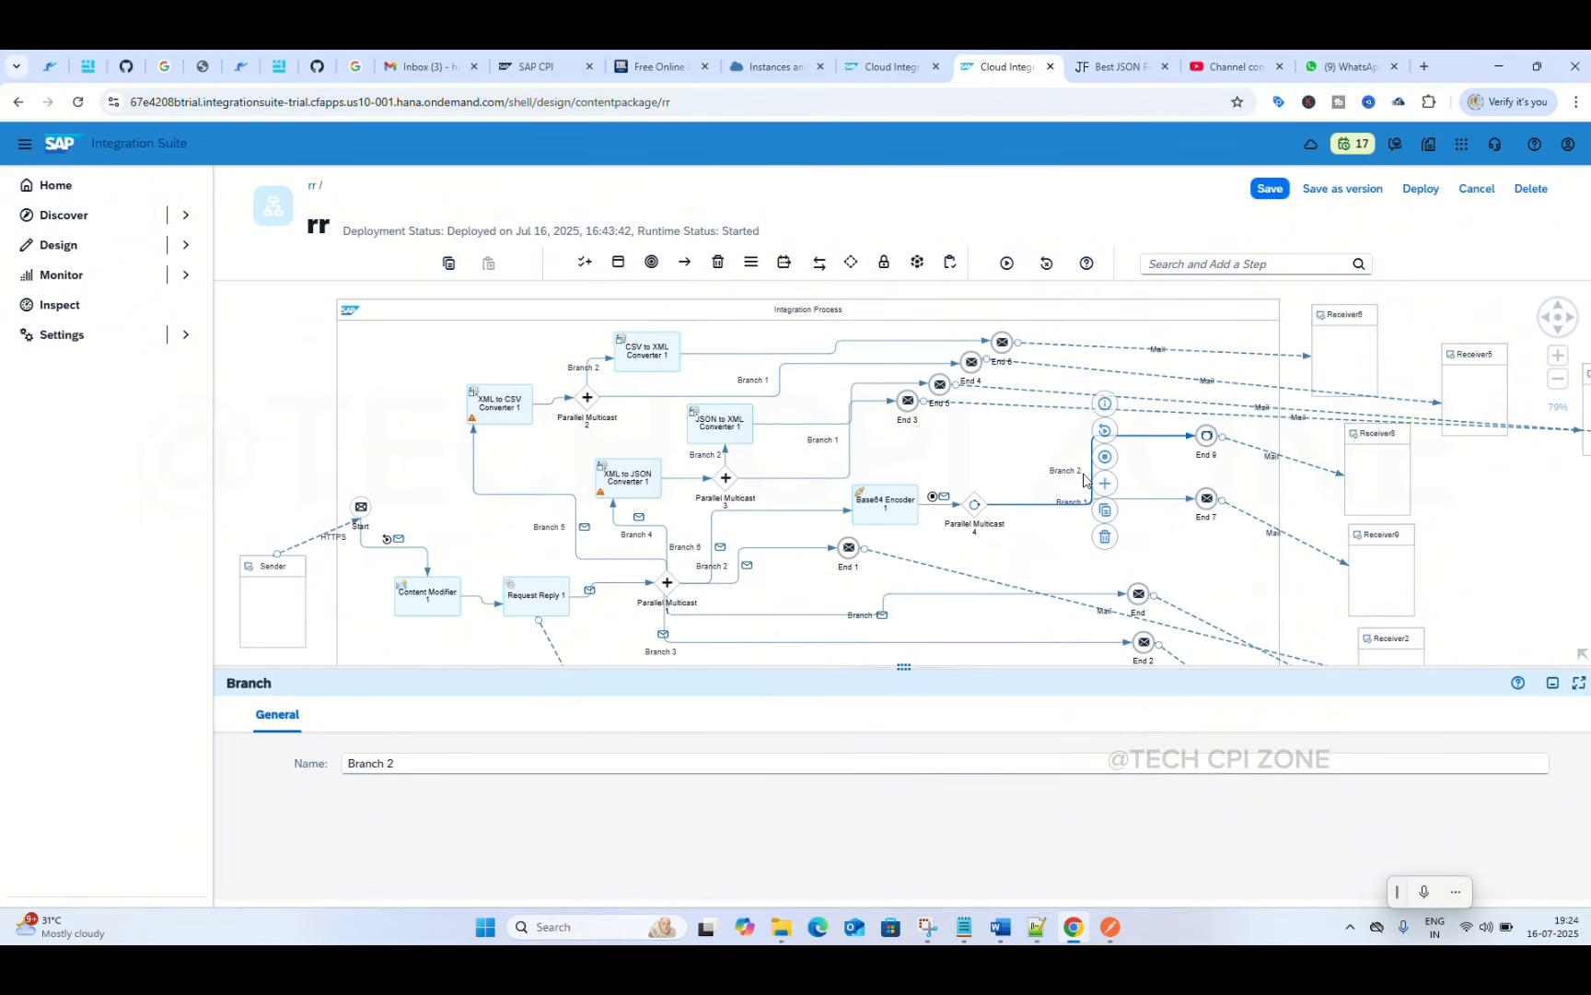
{"action": "left_click_drag", "start_coordinate": [1091, 468], "coordinate": [975, 439]}
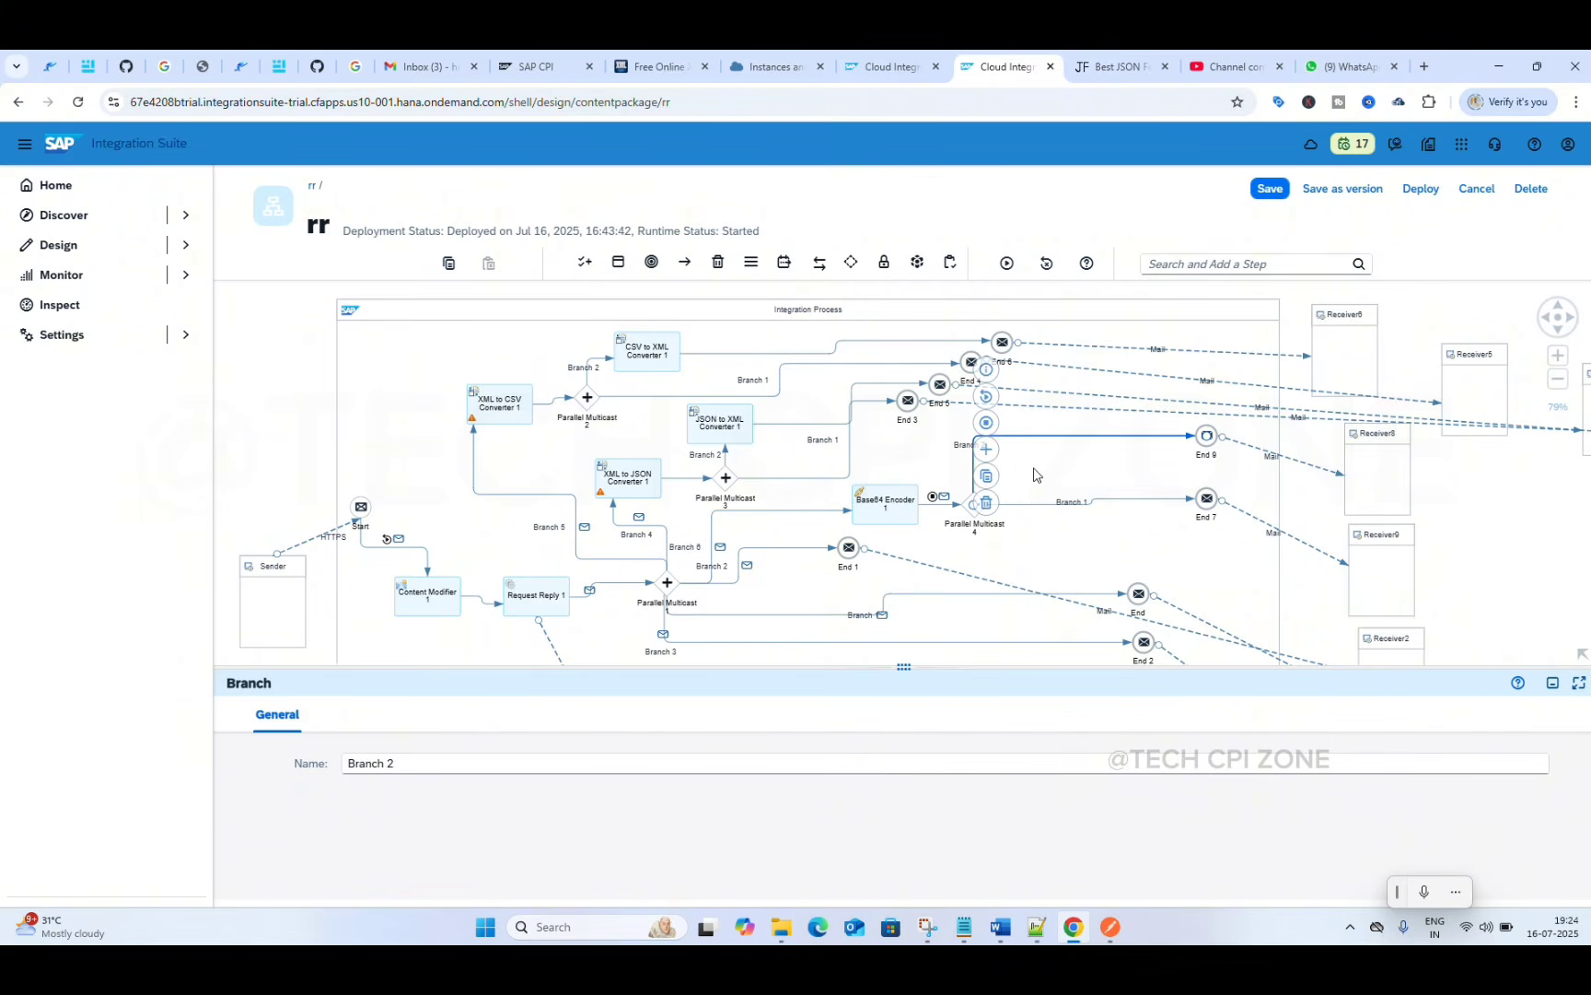
{"action": "left_click", "coordinate": [1048, 543]}
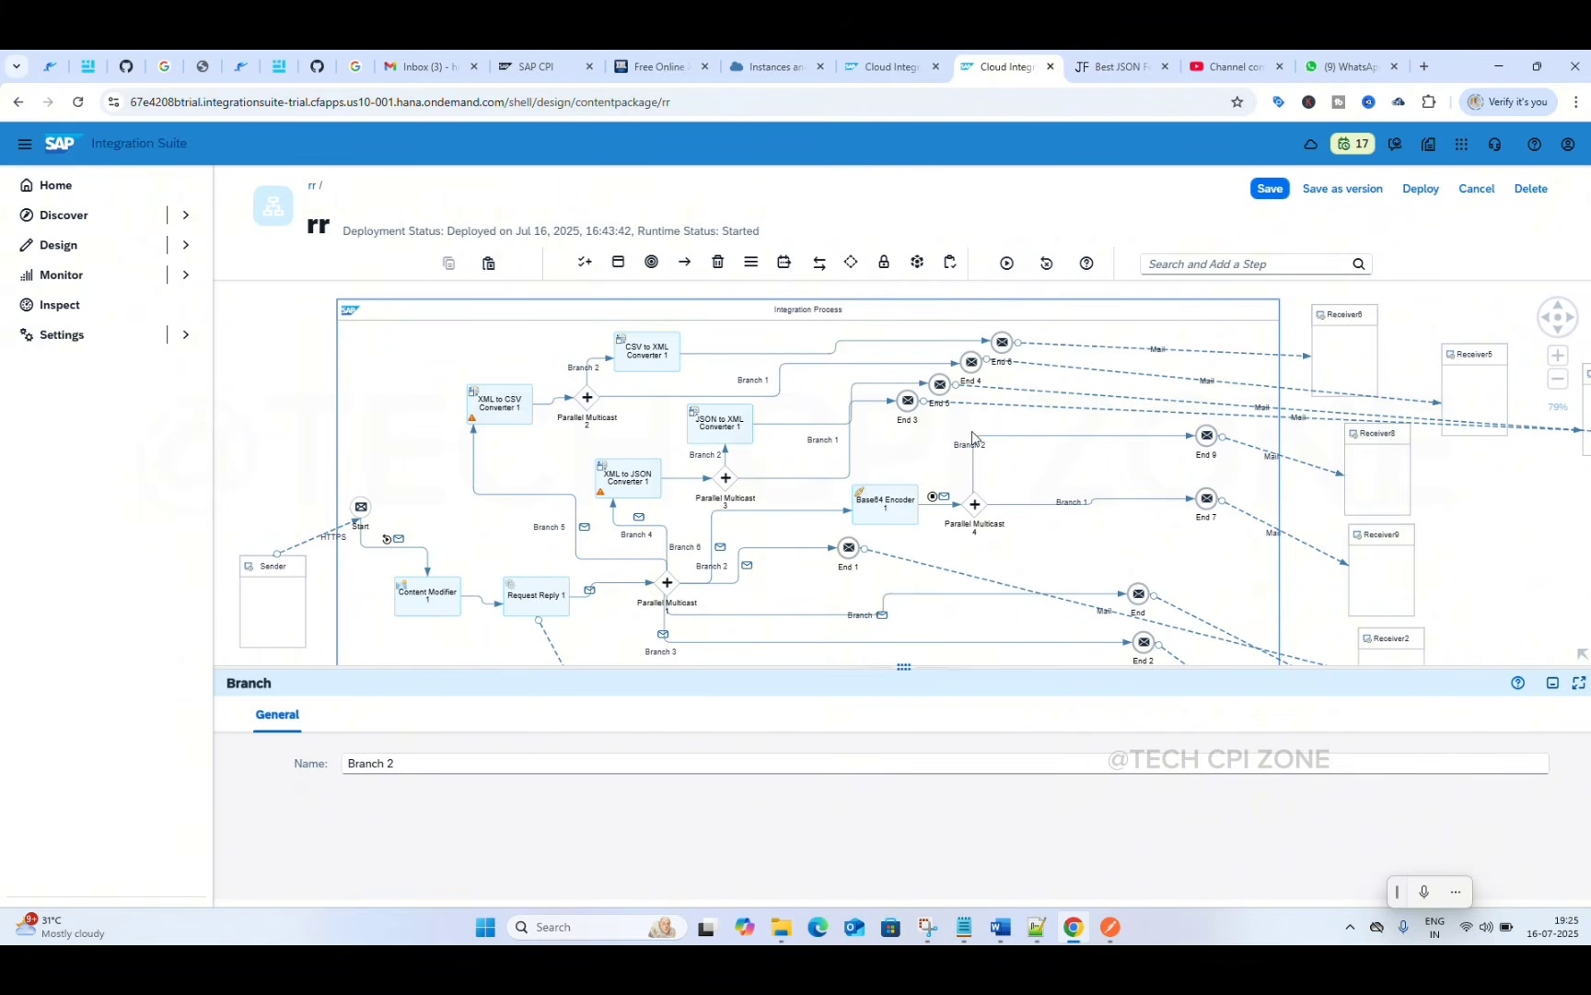
- Add a Base64 Decoder on Branch 2 between Parallel Multicast 4 and End 9
{"action": "left_click", "coordinate": [788, 272]}
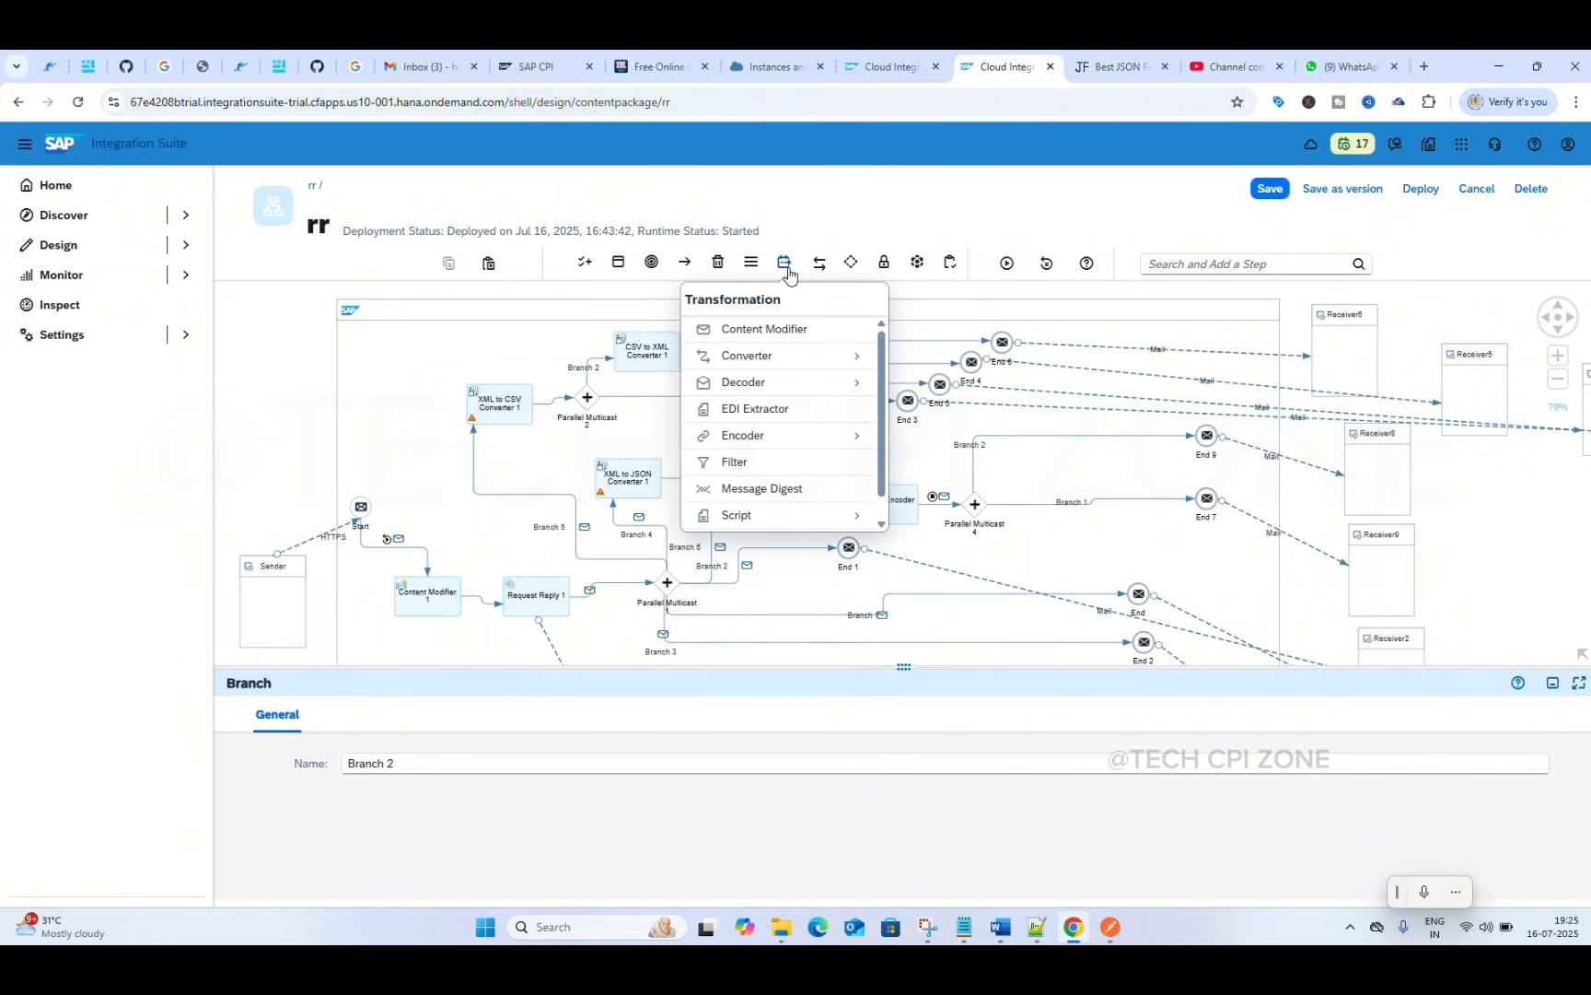
{"action": "left_click", "coordinate": [773, 382]}
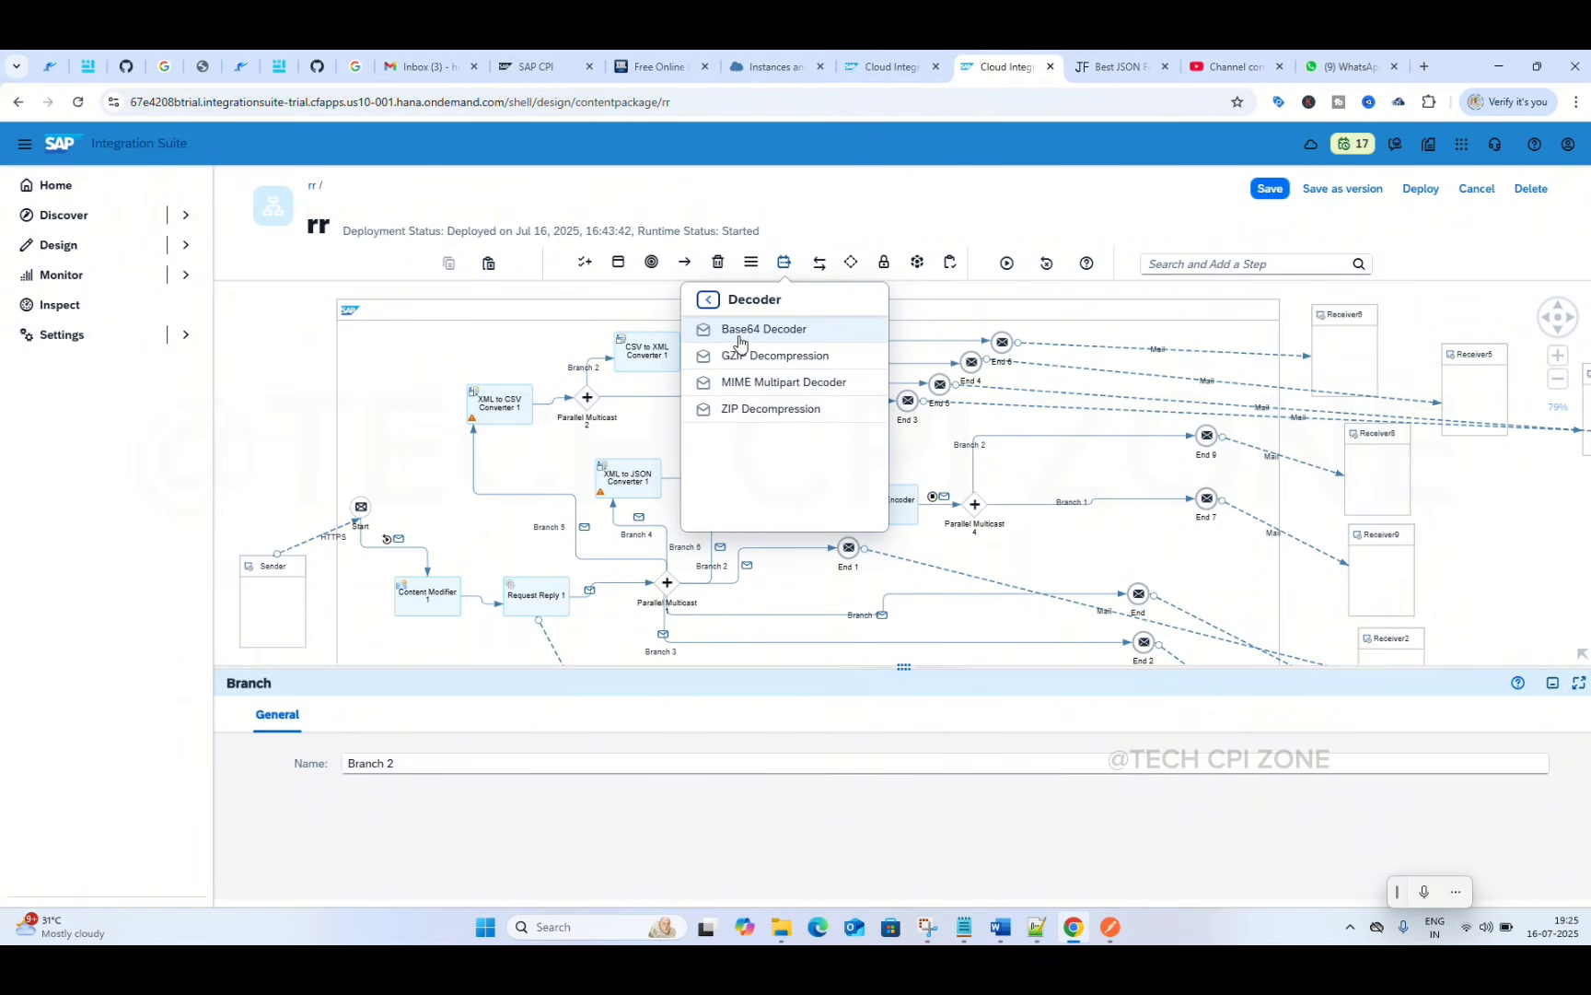
{"action": "left_click", "coordinate": [739, 343]}
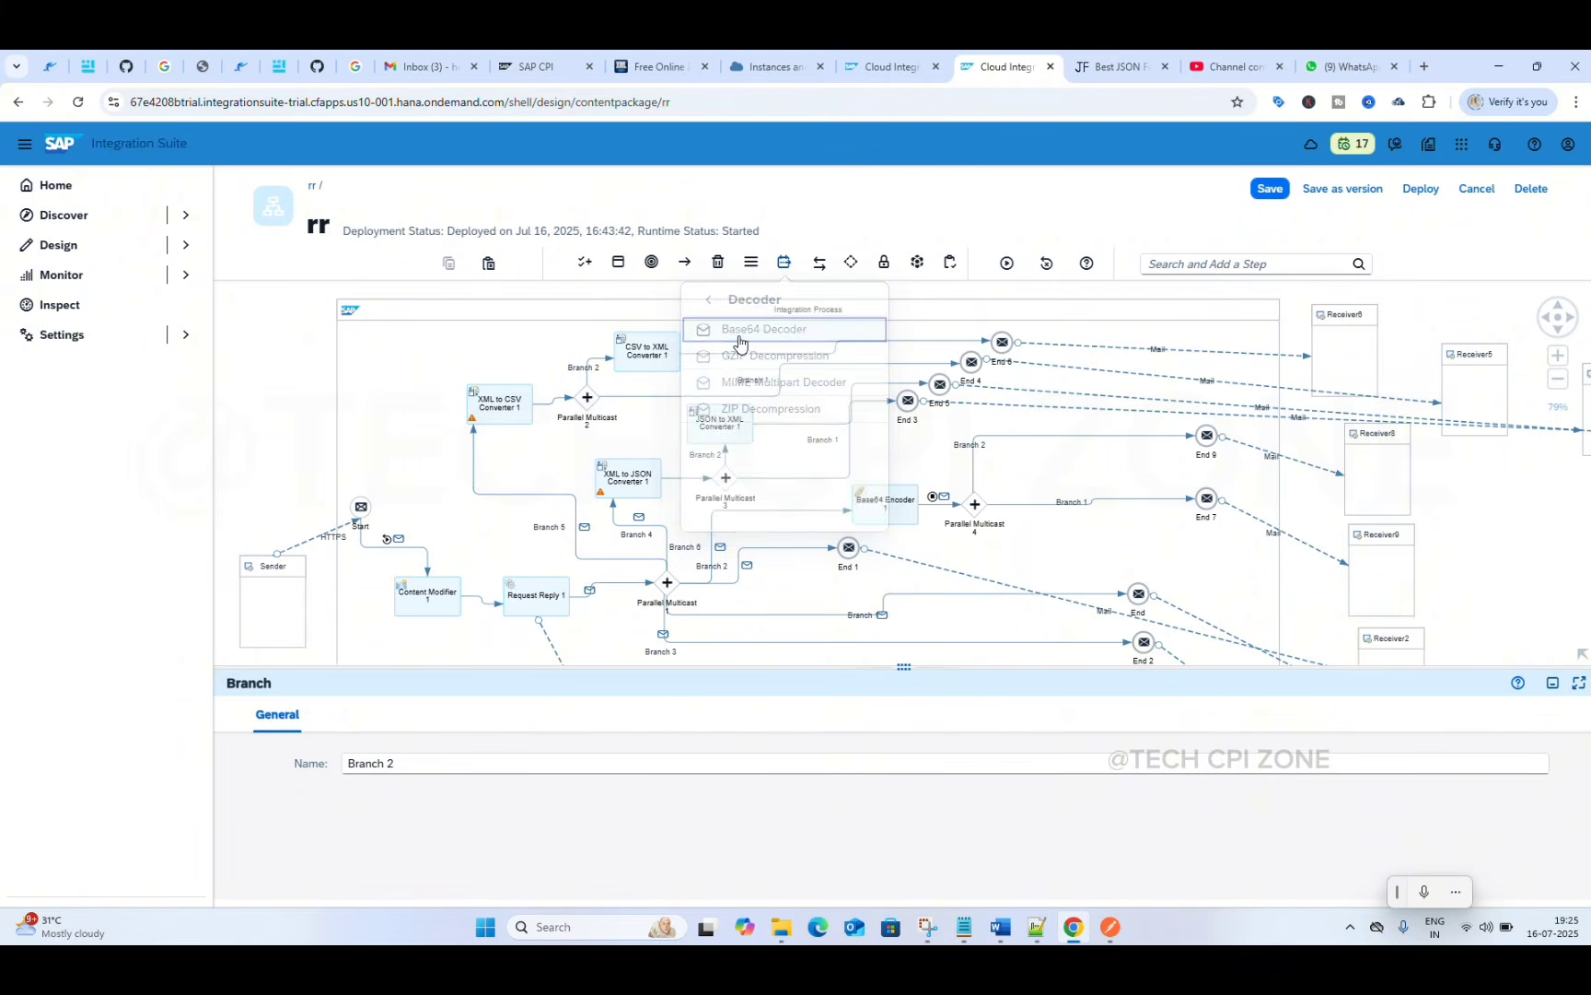
{"action": "left_click", "coordinate": [1003, 443]}
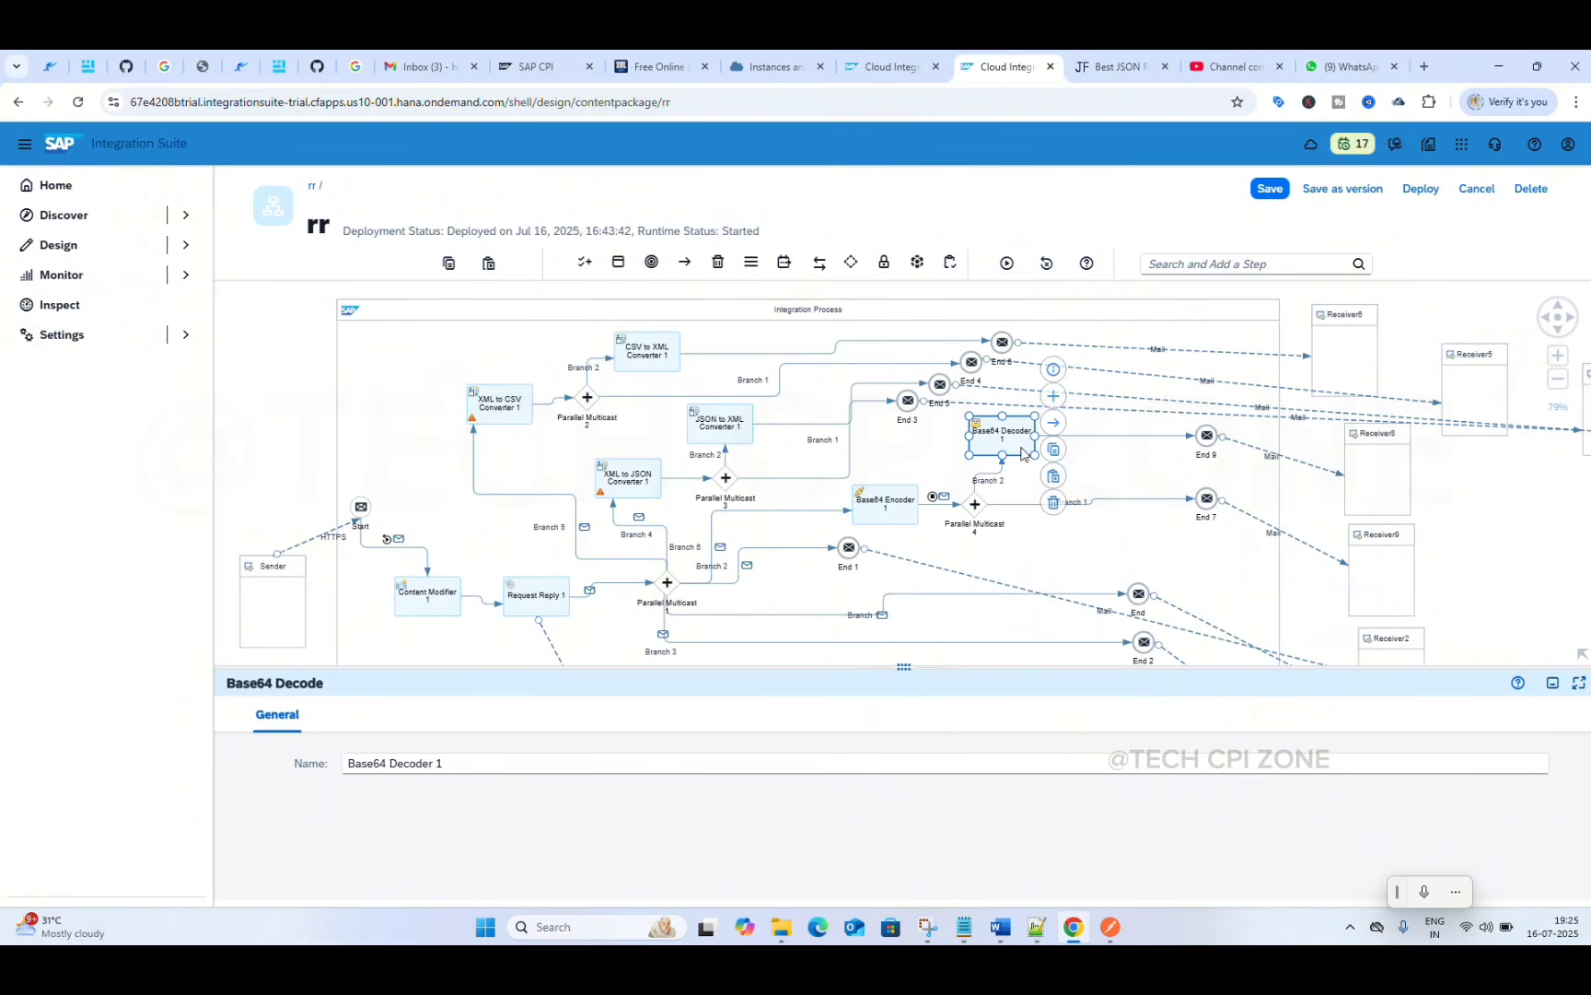
{"action": "left_click", "coordinate": [1102, 476]}
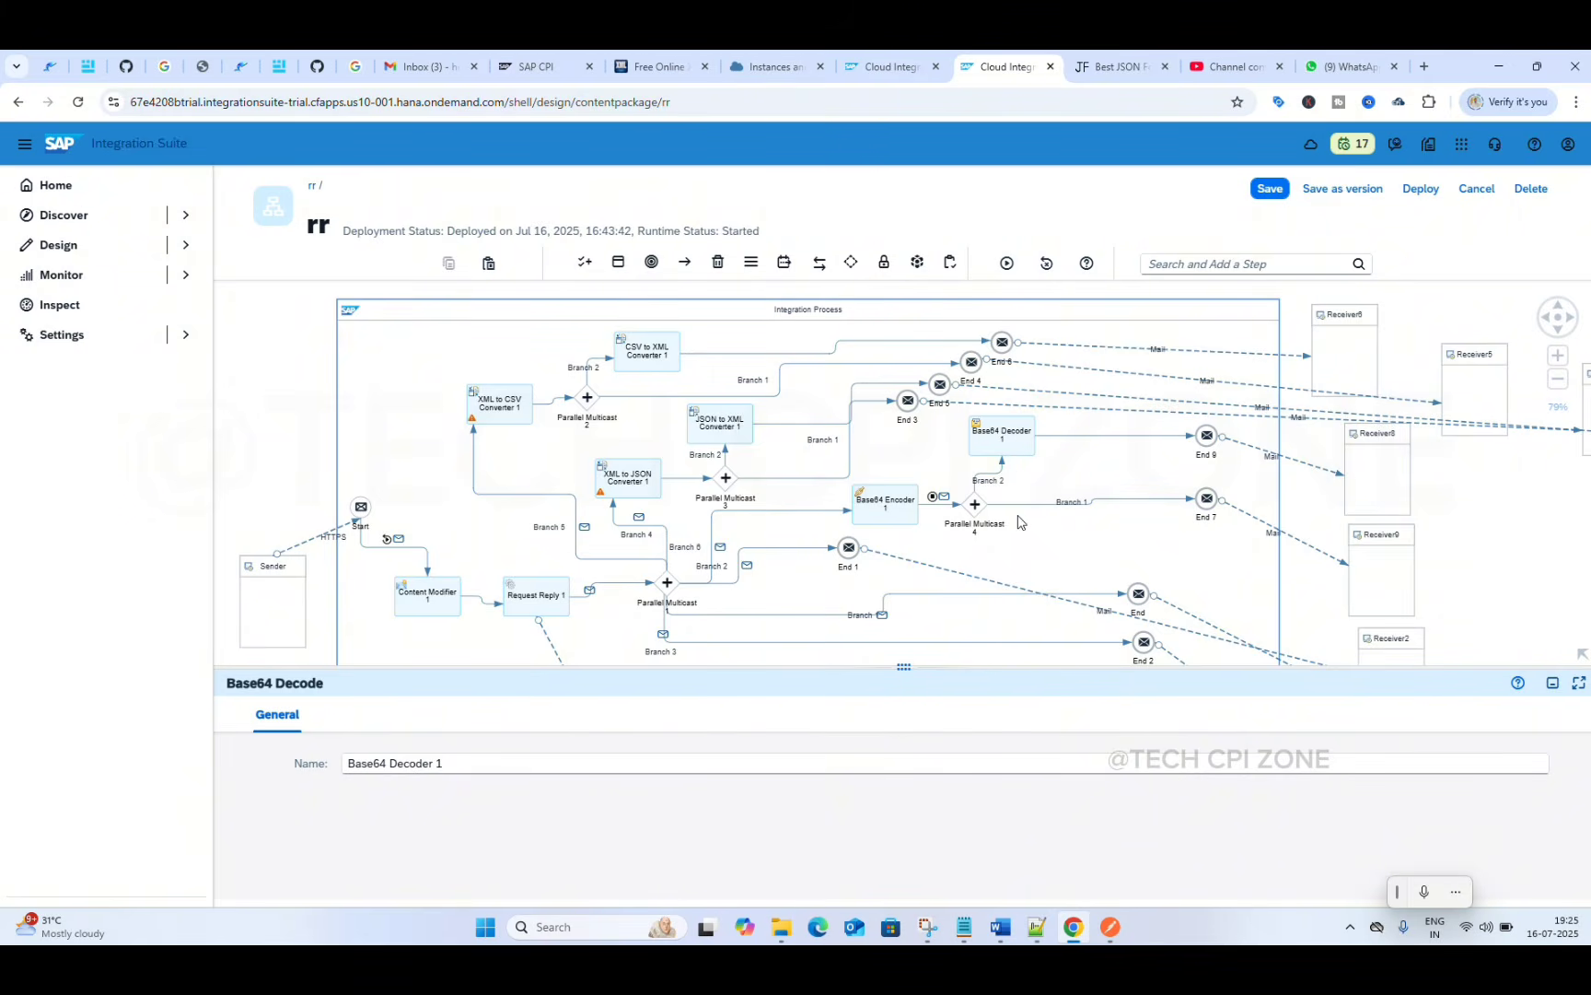
- View the message body after Base64 Encoder 1, and rerun the simulation with its end point between Base64 Decoder 1 and End 9
{"action": "left_click", "coordinate": [943, 500]}
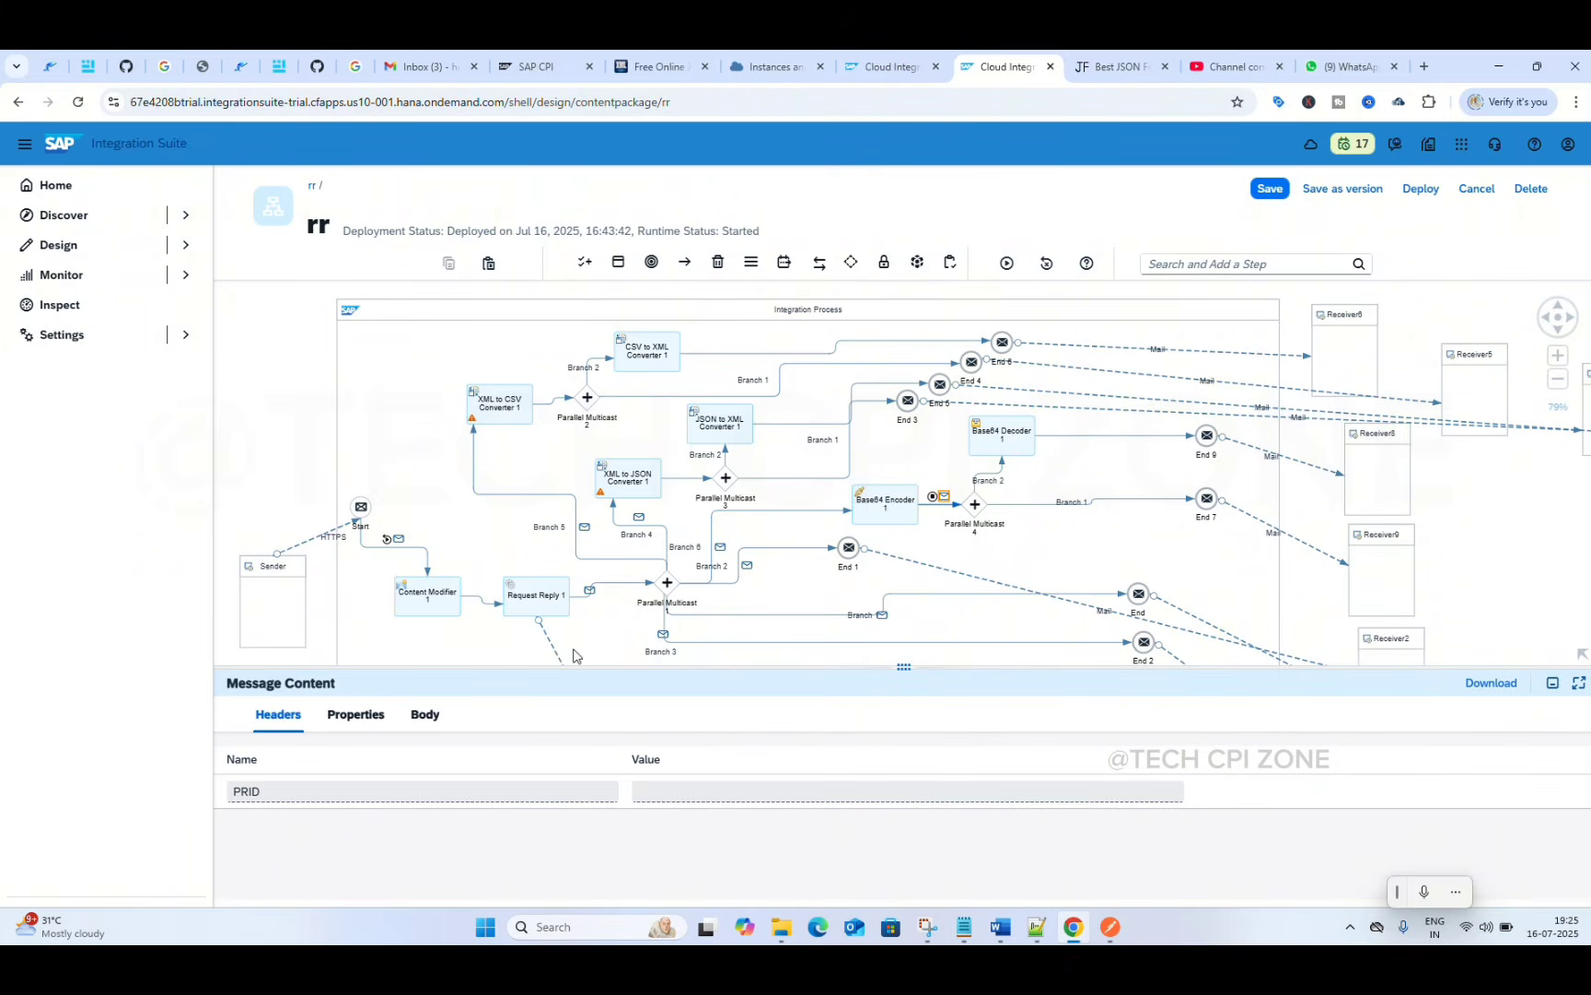
{"action": "left_click", "coordinate": [425, 715]}
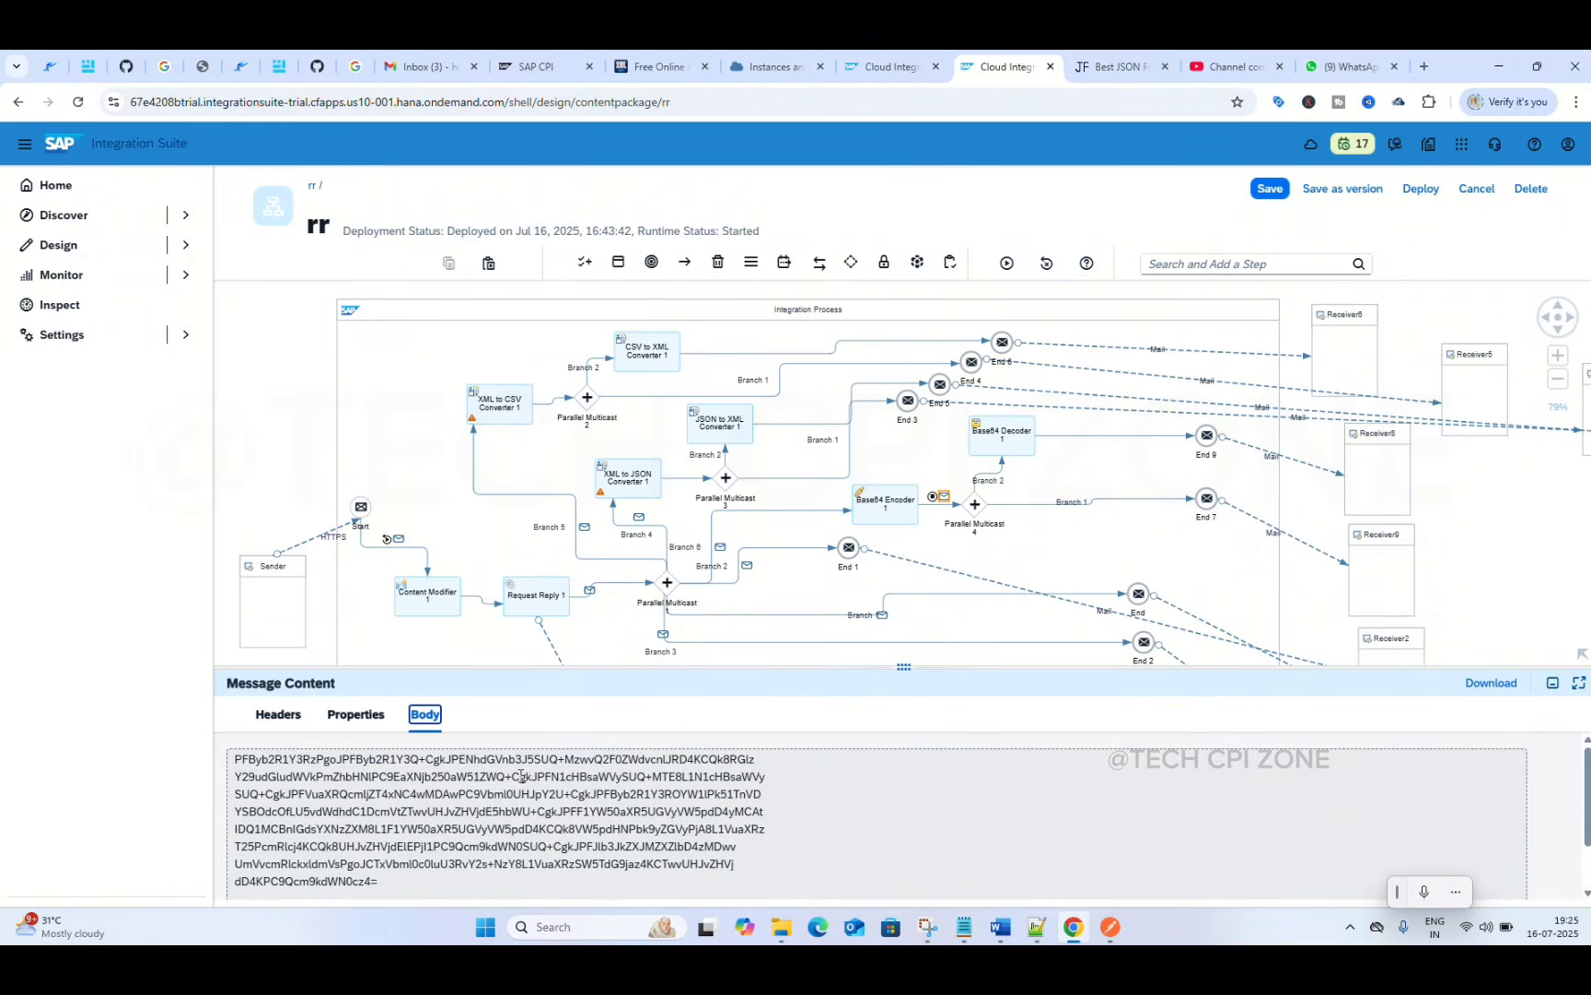
{"action": "left_click", "coordinate": [1059, 443]}
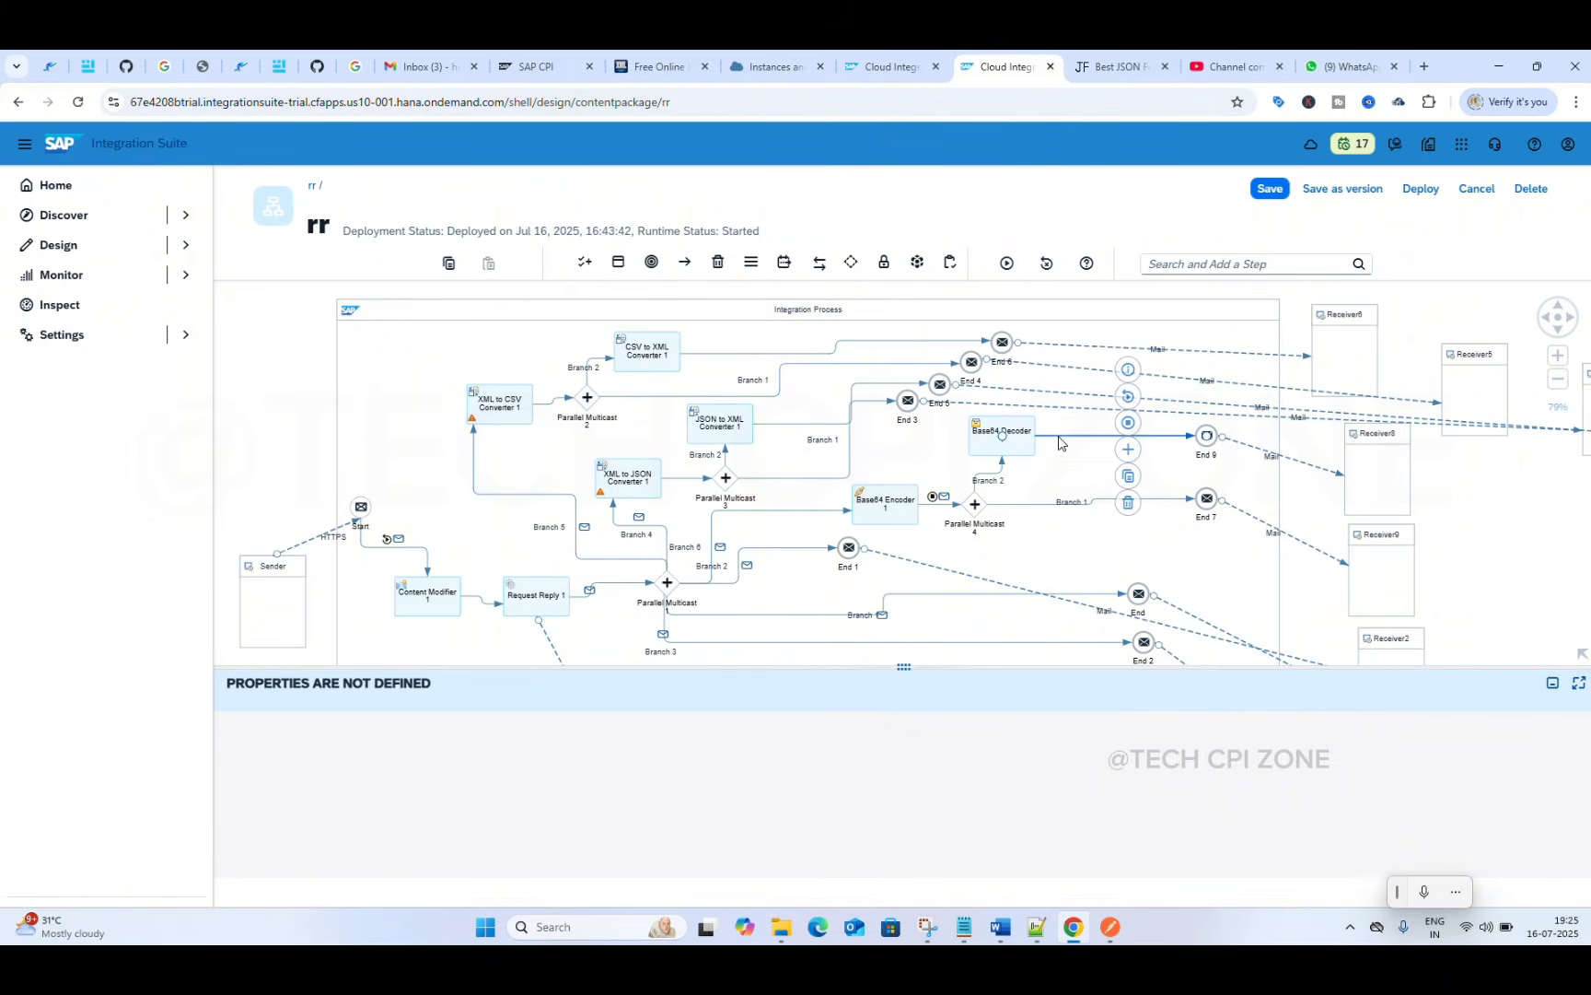
{"action": "left_click", "coordinate": [1130, 427]}
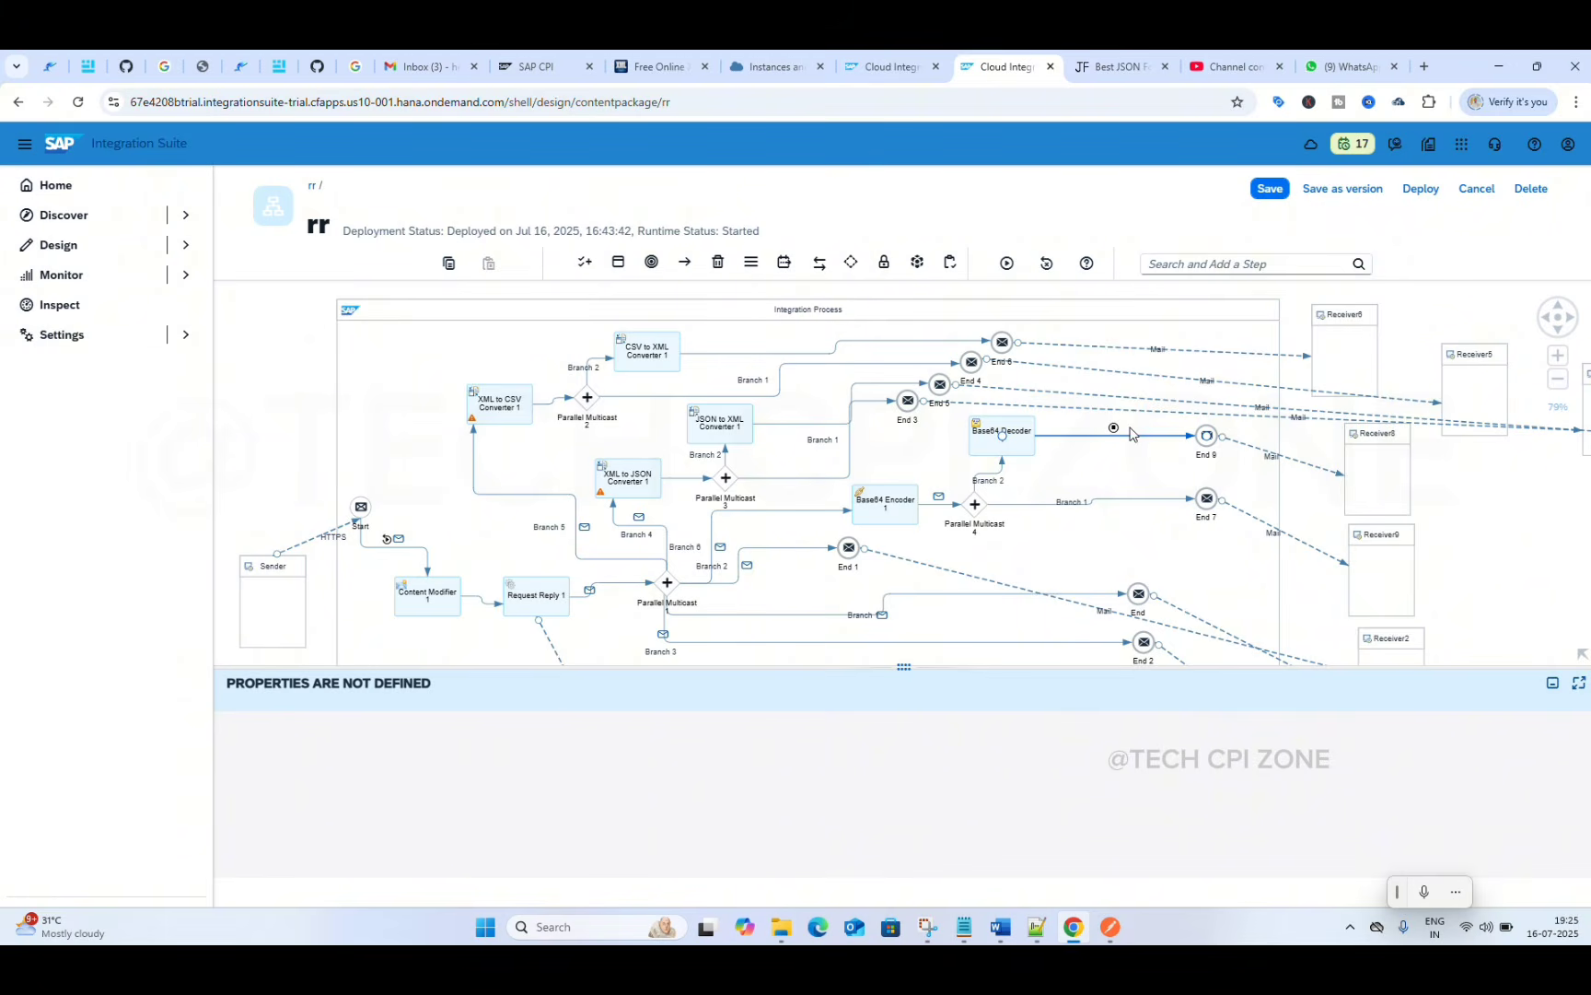
{"action": "left_click", "coordinate": [1008, 266]}
- Examine the message body captured after Base64 Decoder 1 in the simulation
{"action": "left_click", "coordinate": [1120, 429]}
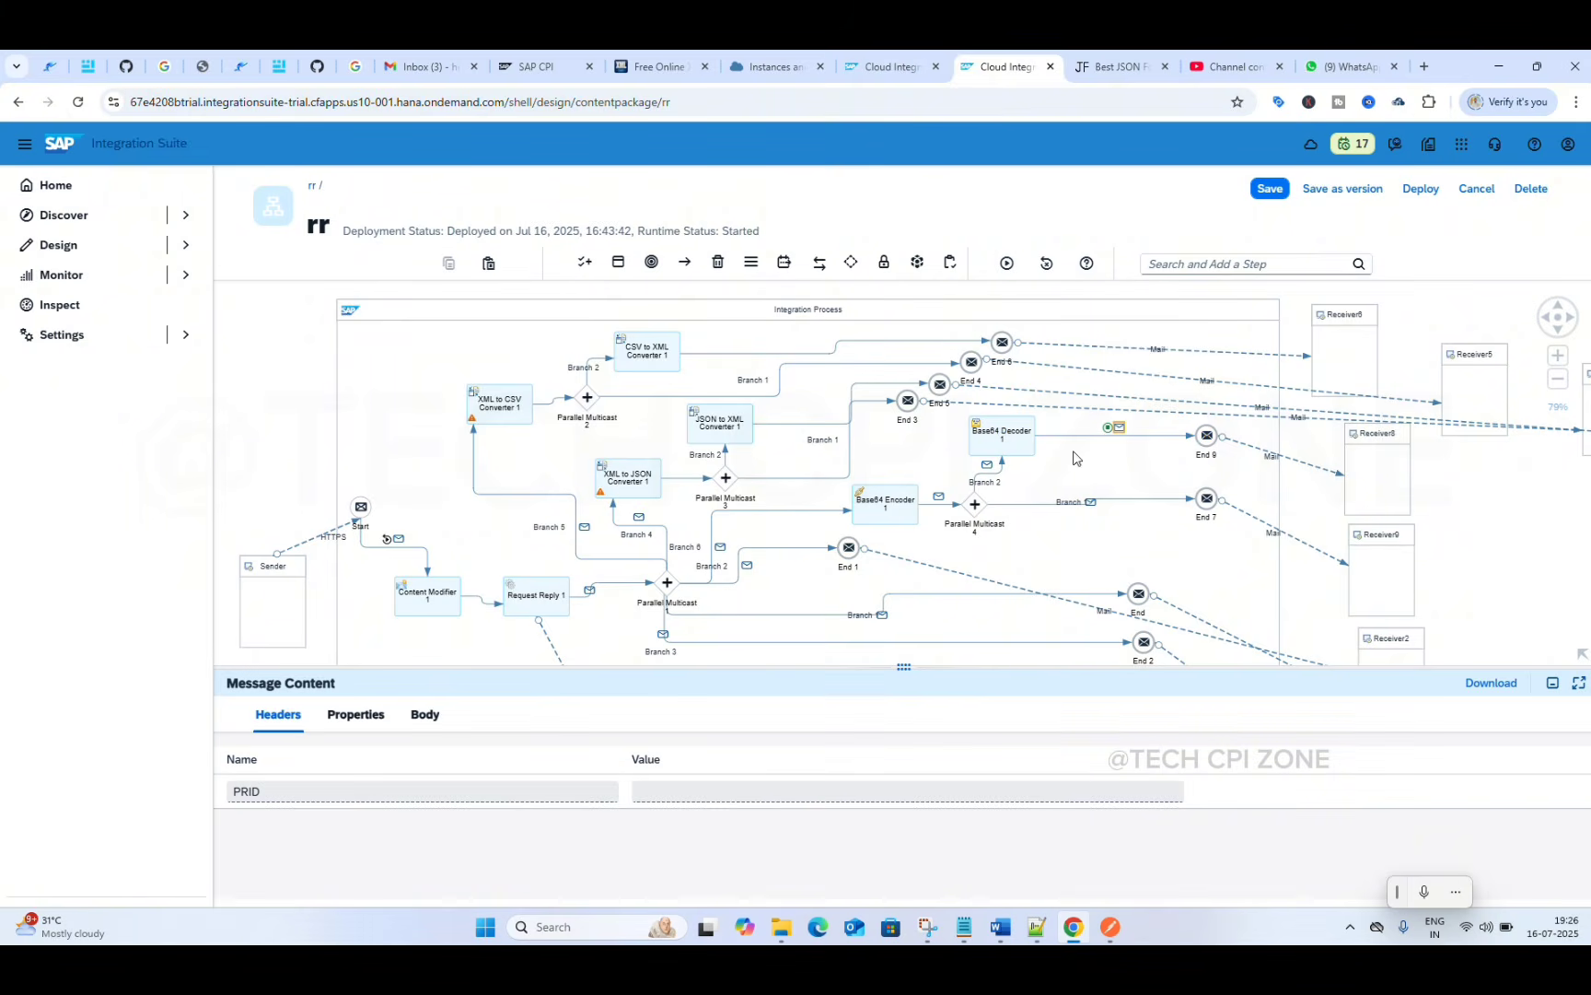
{"action": "left_click", "coordinate": [426, 718]}
{"action": "scroll", "coordinate": [506, 832], "scroll_direction": "down", "scroll_amount": 2}
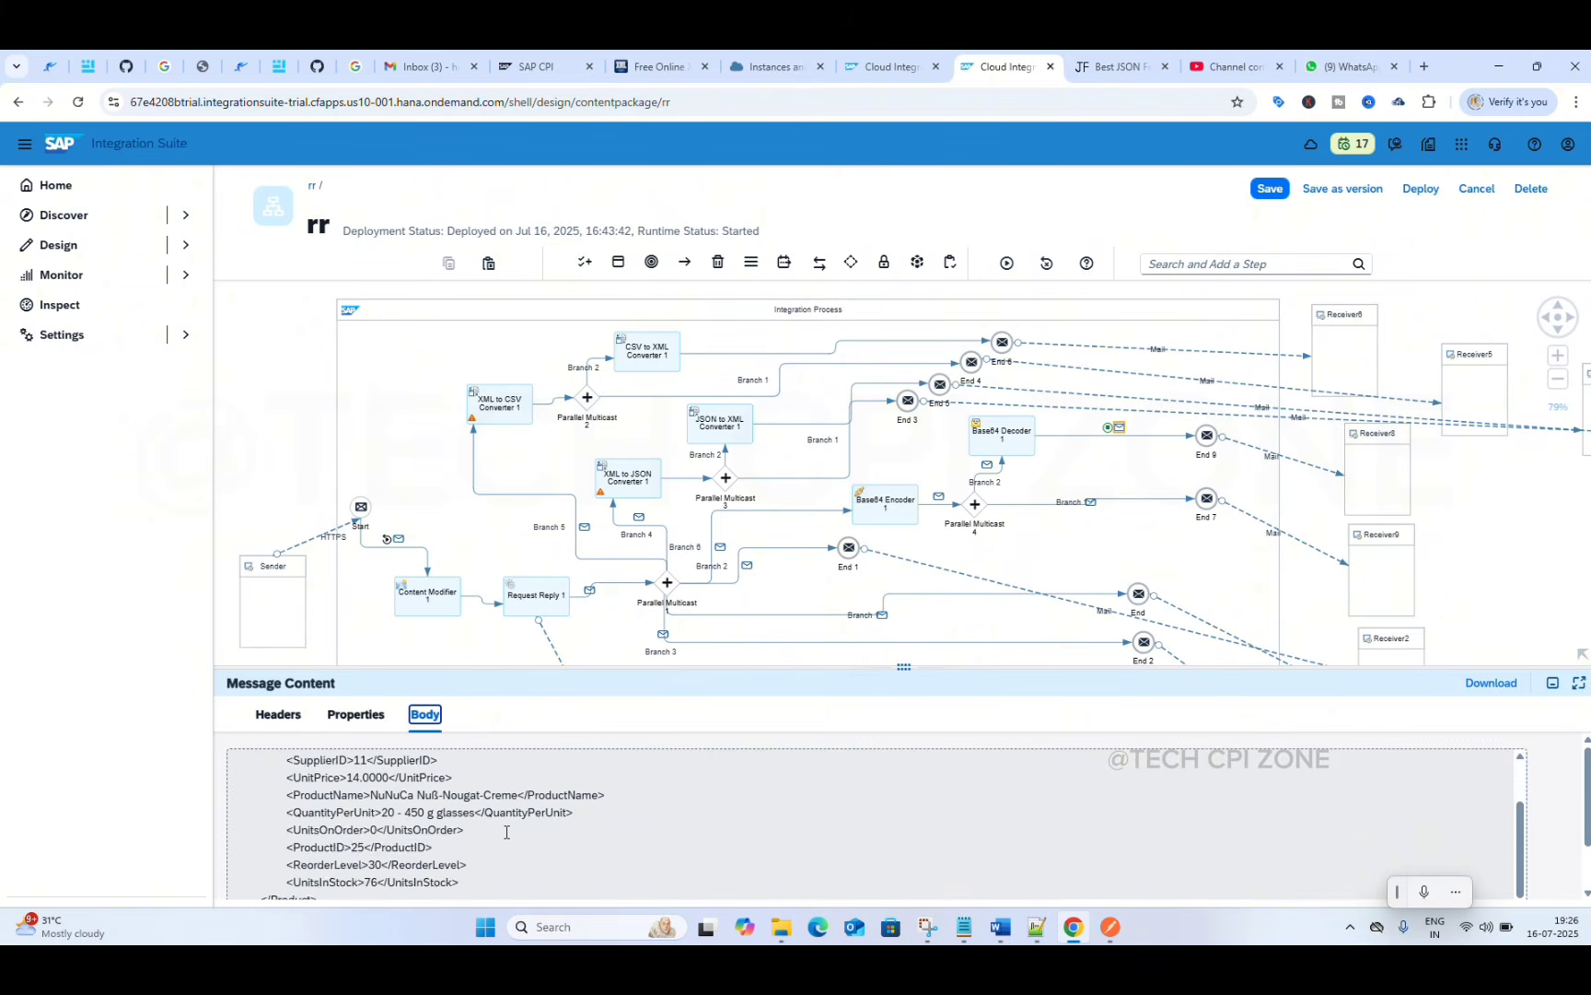
{"action": "scroll", "coordinate": [506, 832], "scroll_direction": "up", "scroll_amount": 3}
{"action": "scroll", "coordinate": [507, 832], "scroll_direction": "down", "scroll_amount": 2}
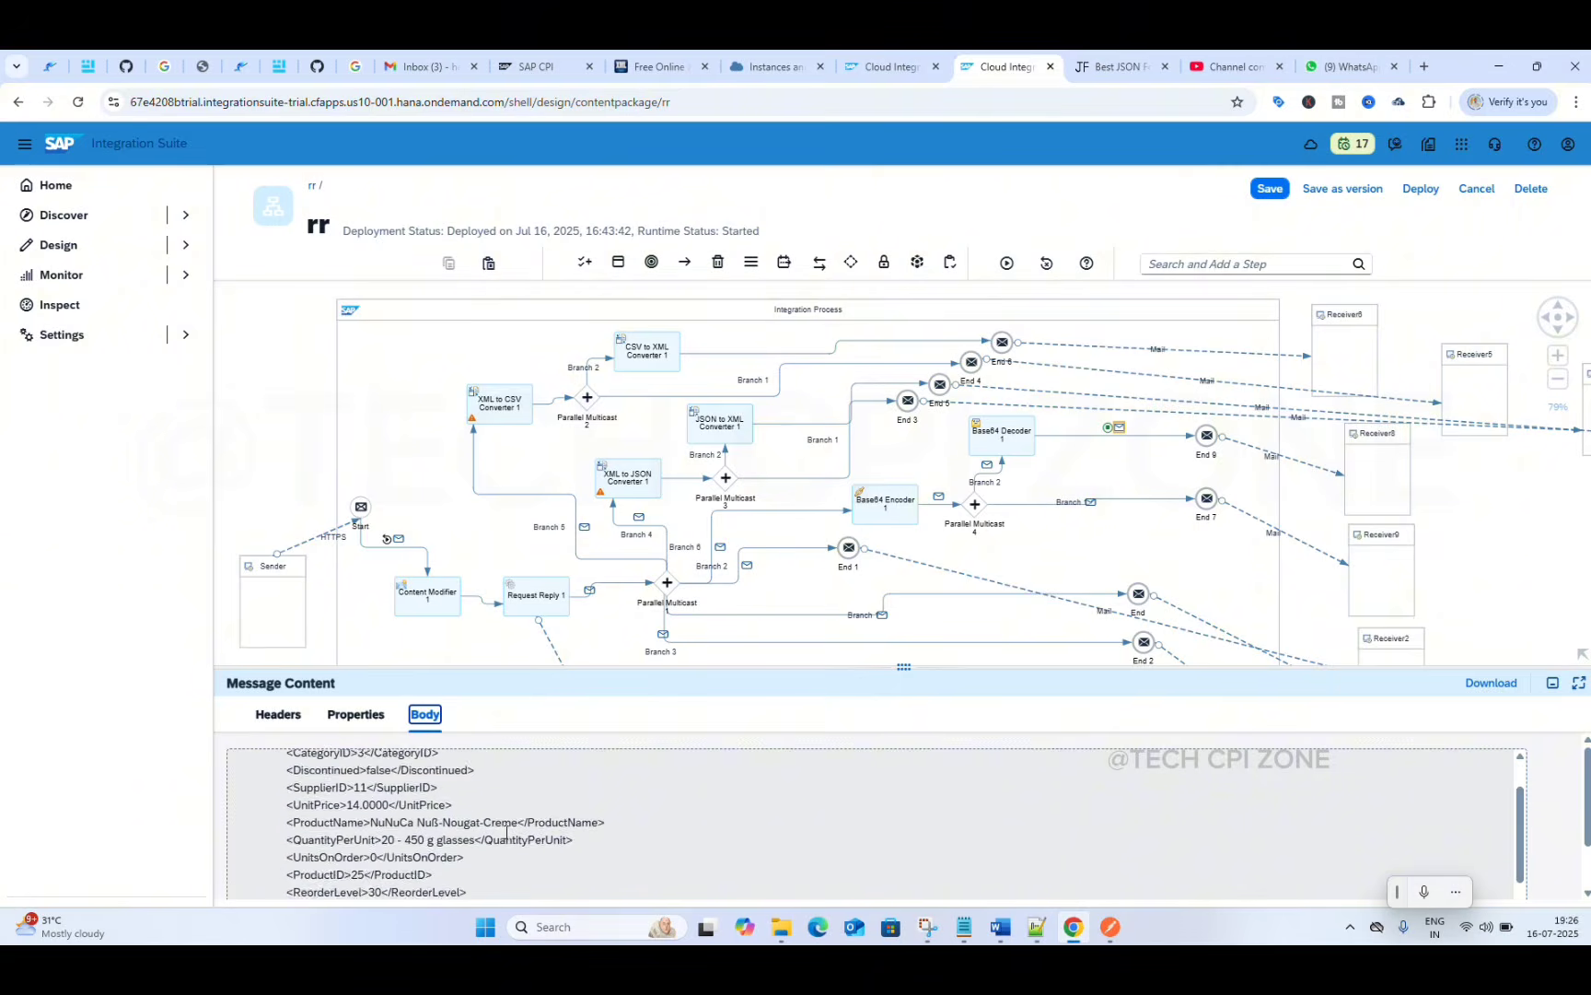
- Compare the message bodies captured after Base64 Encoder 1 and on Branch 2 with the body leaving Base64 Decoder 1
{"action": "left_click", "coordinate": [940, 499]}
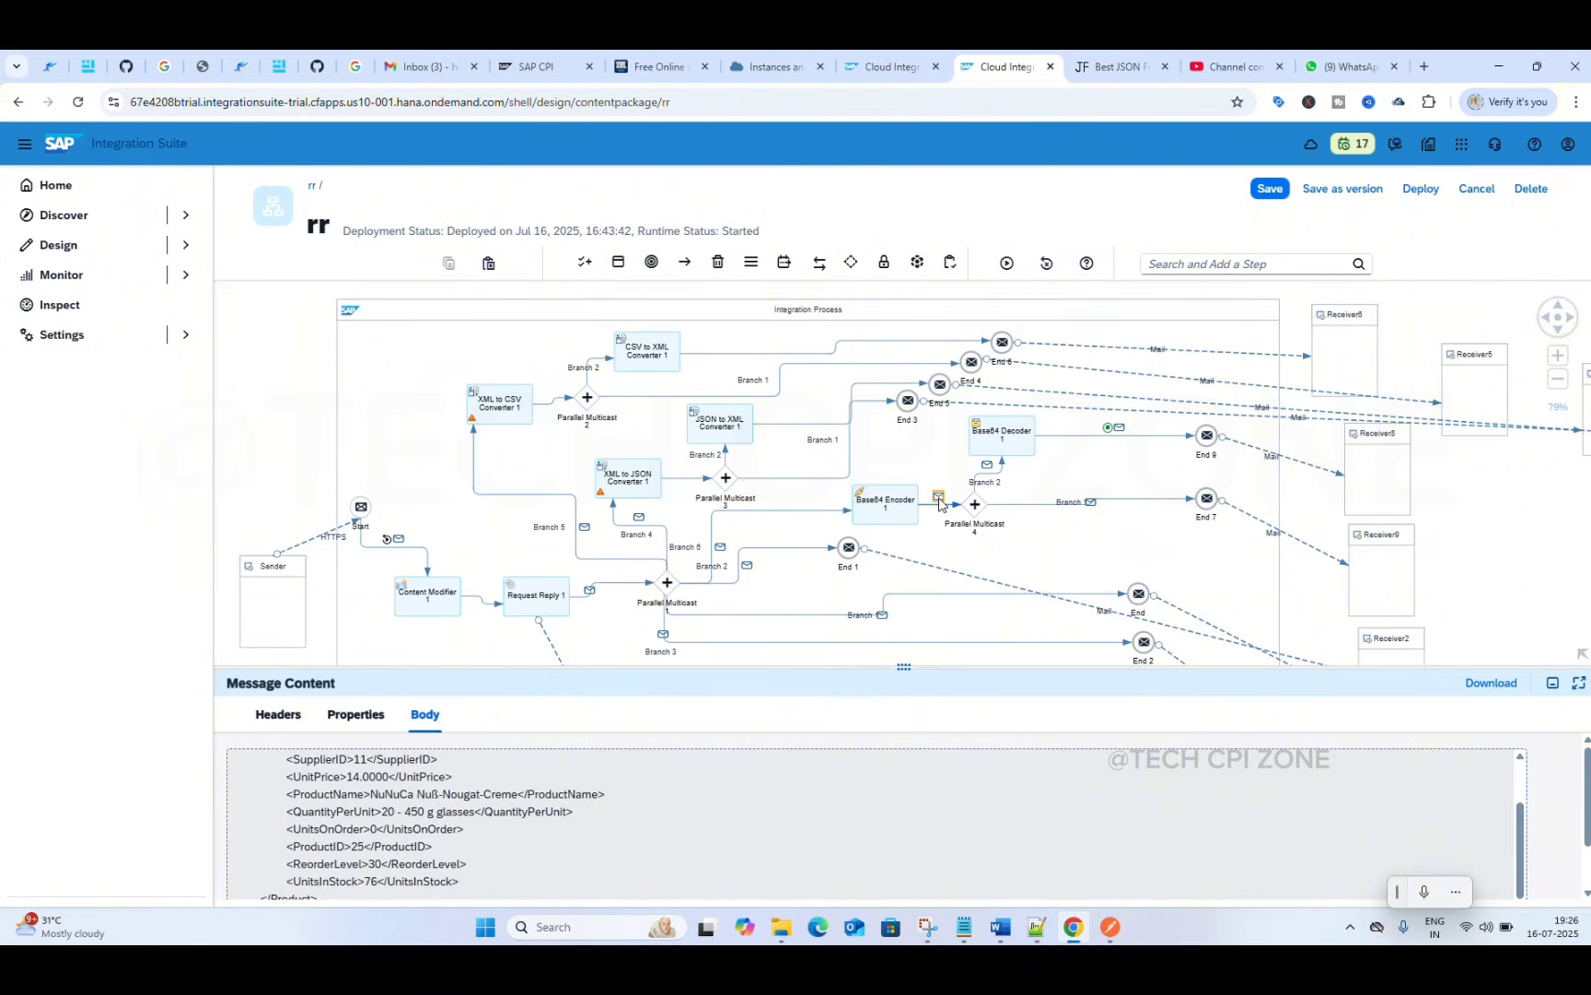
{"action": "left_click", "coordinate": [425, 715]}
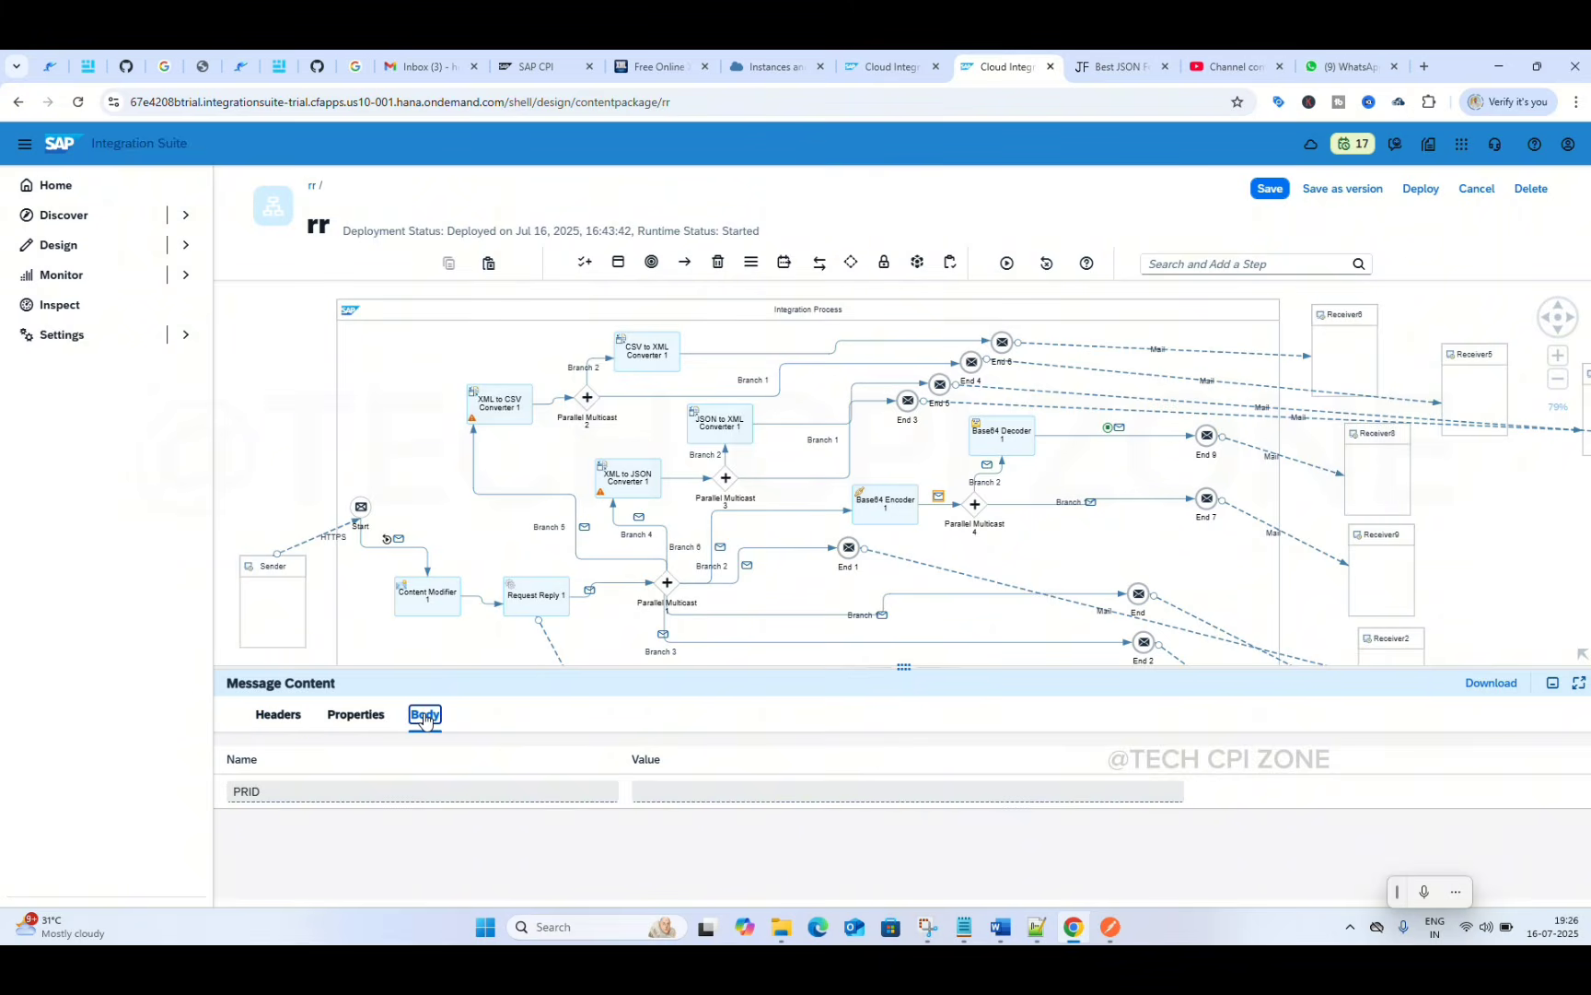
{"action": "left_click", "coordinate": [988, 464]}
{"action": "left_click", "coordinate": [424, 714]}
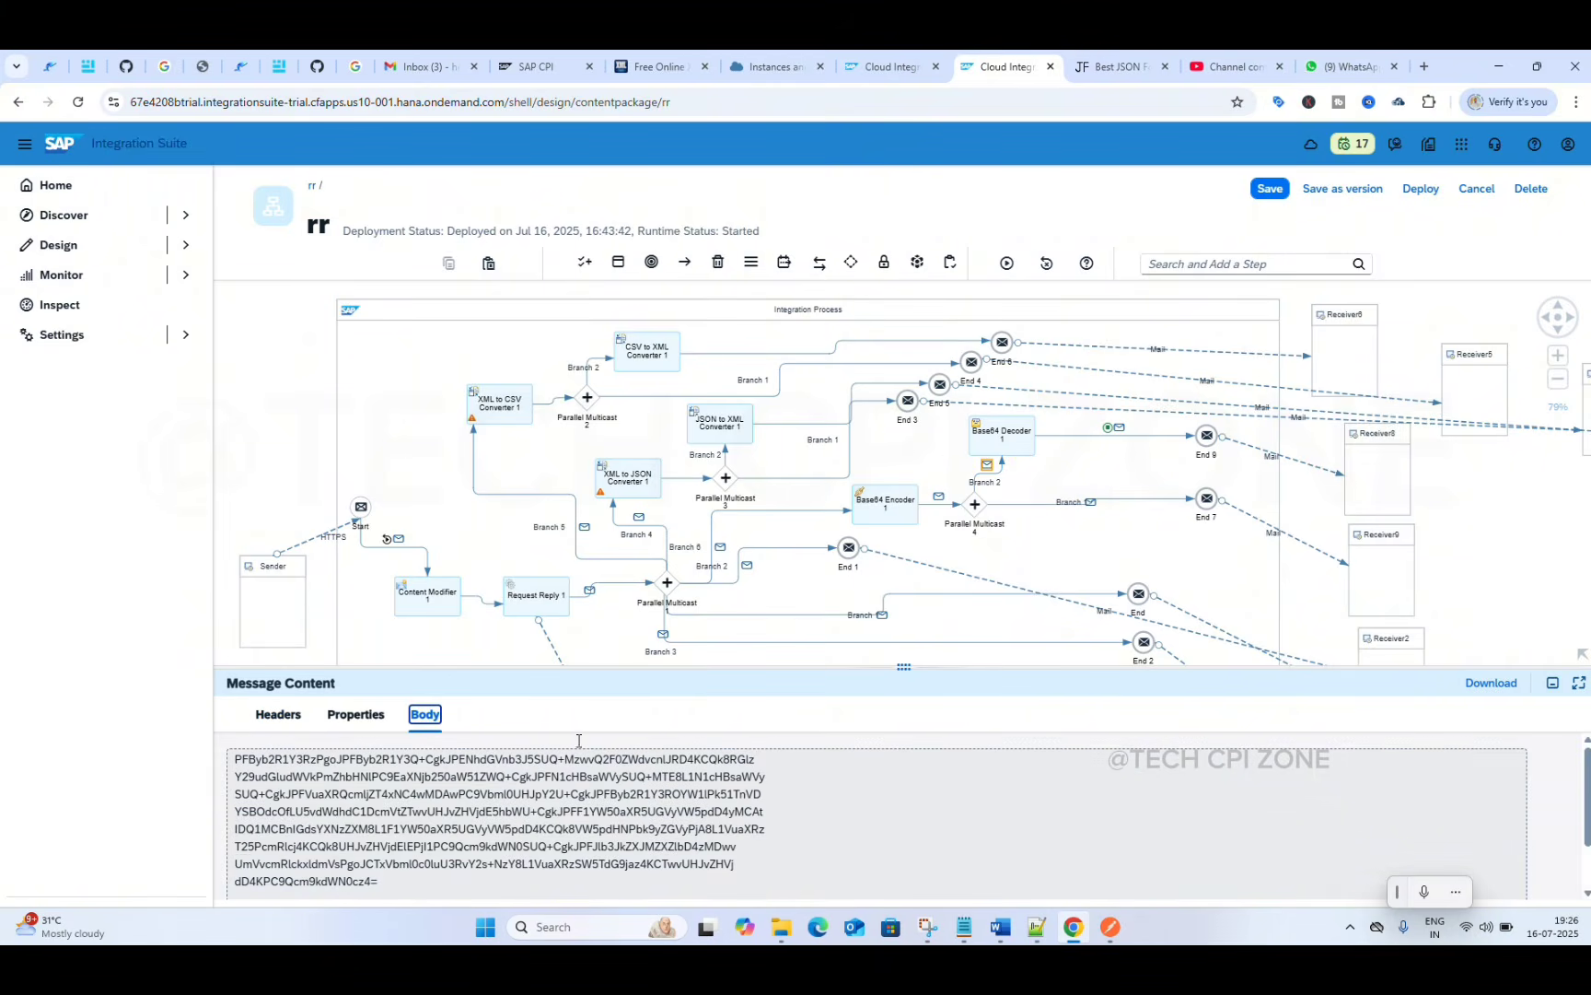
{"action": "left_click", "coordinate": [1119, 427]}
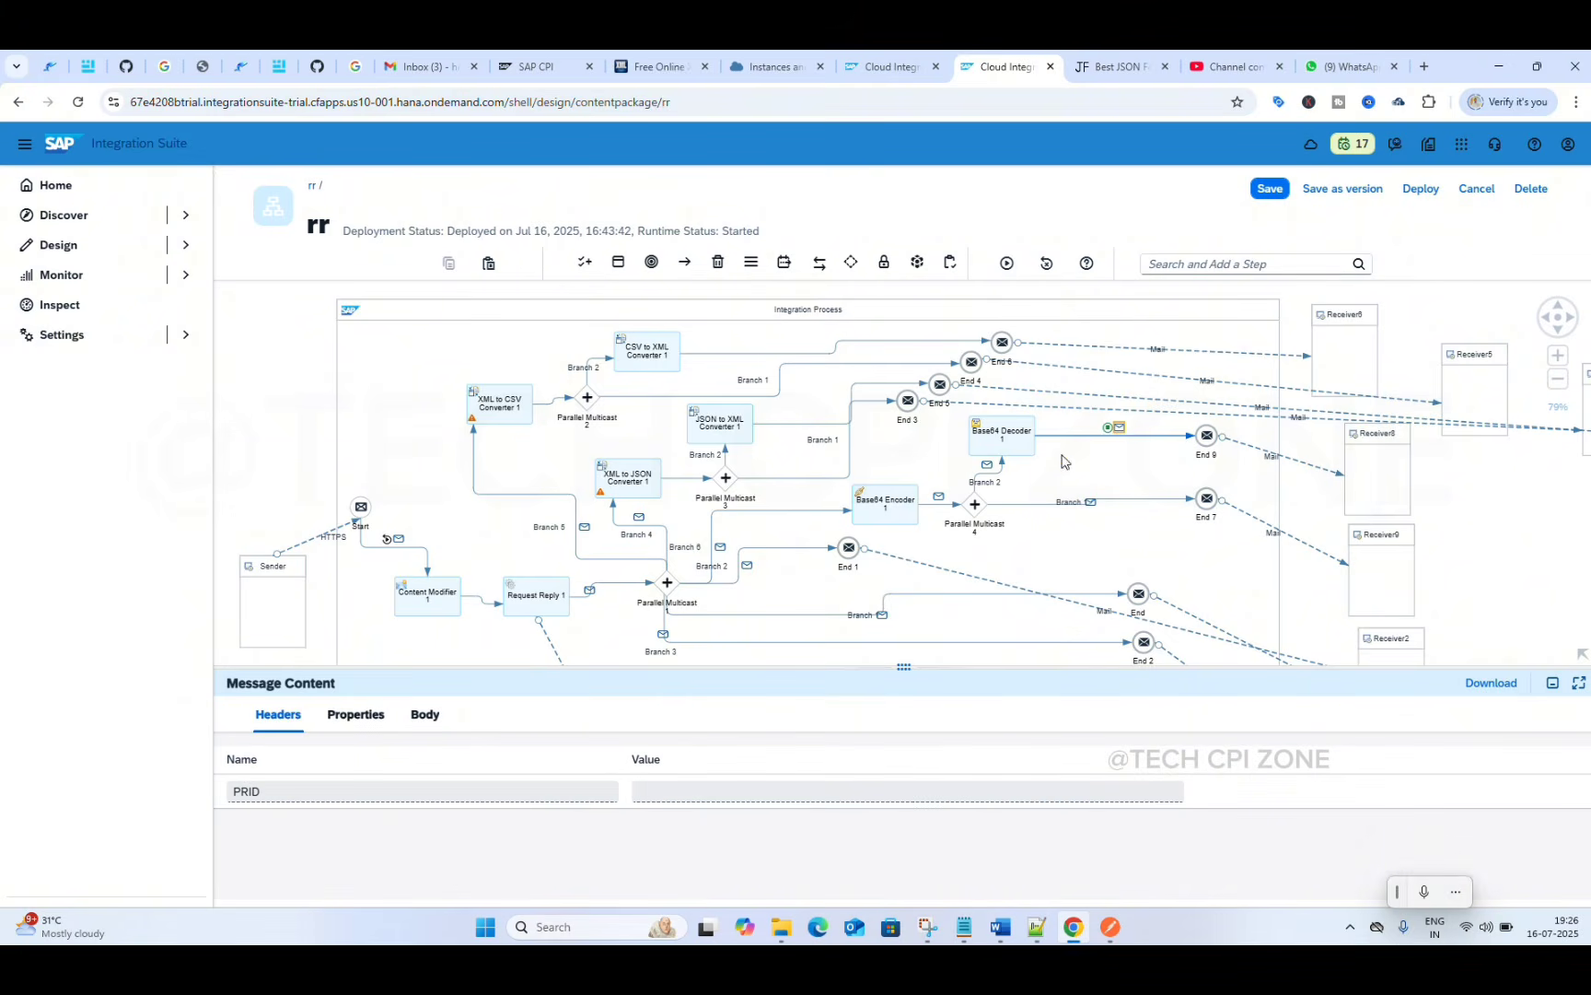
{"action": "left_click", "coordinate": [424, 715]}
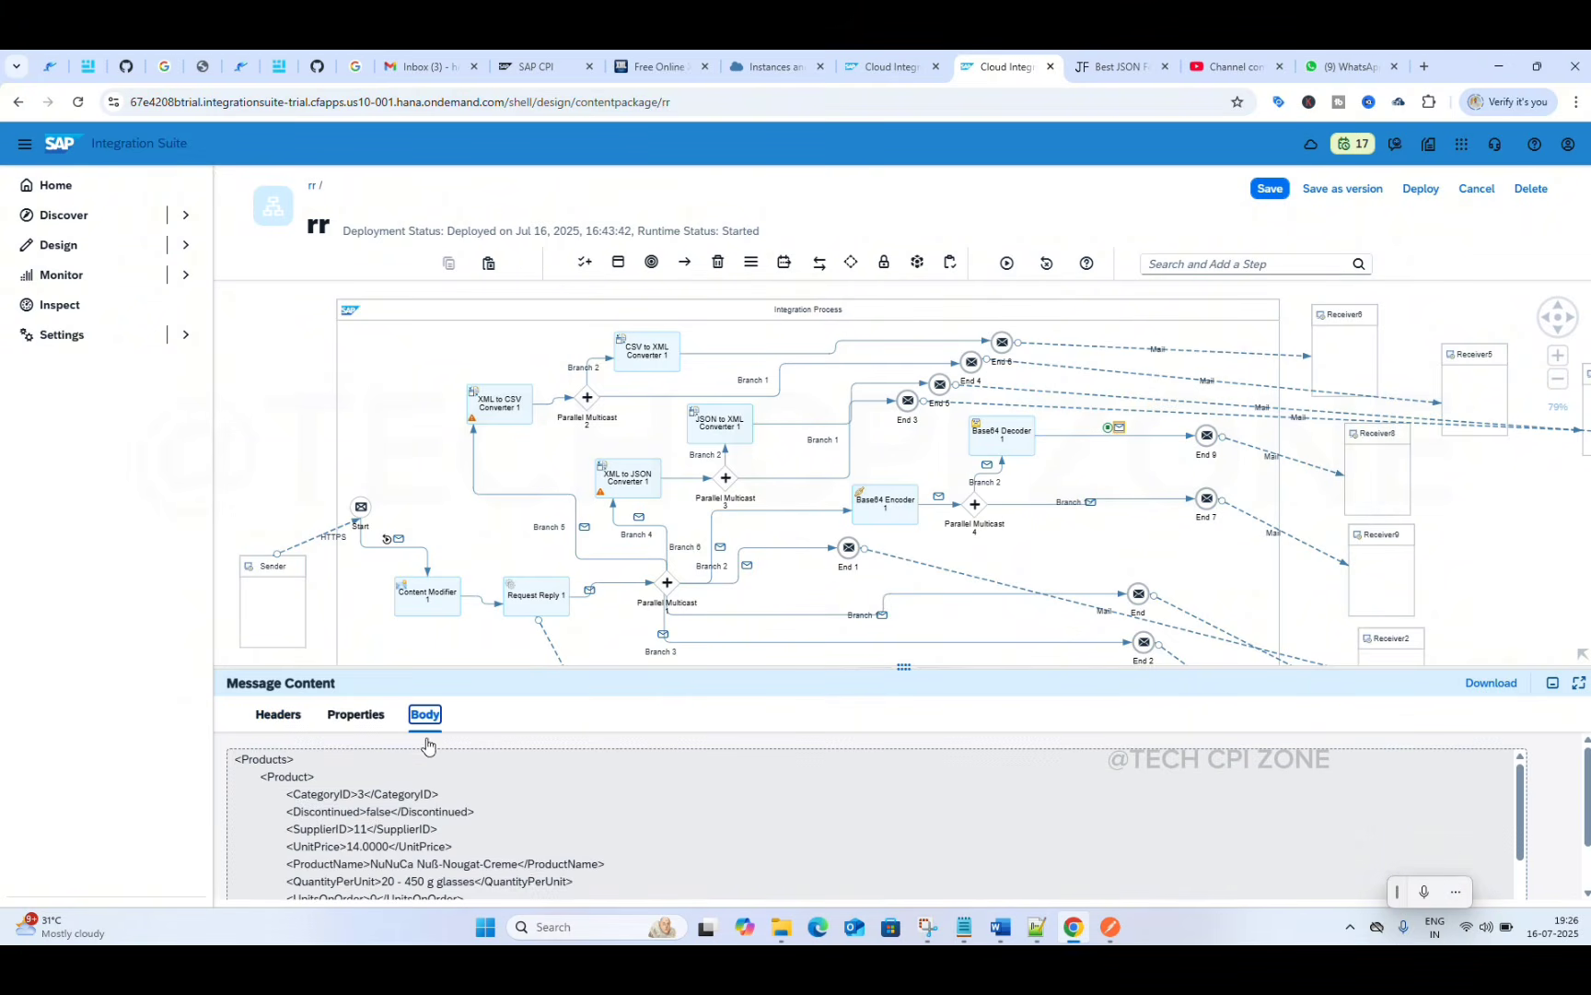
{"action": "scroll", "coordinate": [433, 792], "scroll_direction": "down", "scroll_amount": 2}
{"action": "scroll", "coordinate": [433, 797], "scroll_direction": "up", "scroll_amount": 2}
{"action": "scroll", "coordinate": [436, 801], "scroll_direction": "down", "scroll_amount": 1}
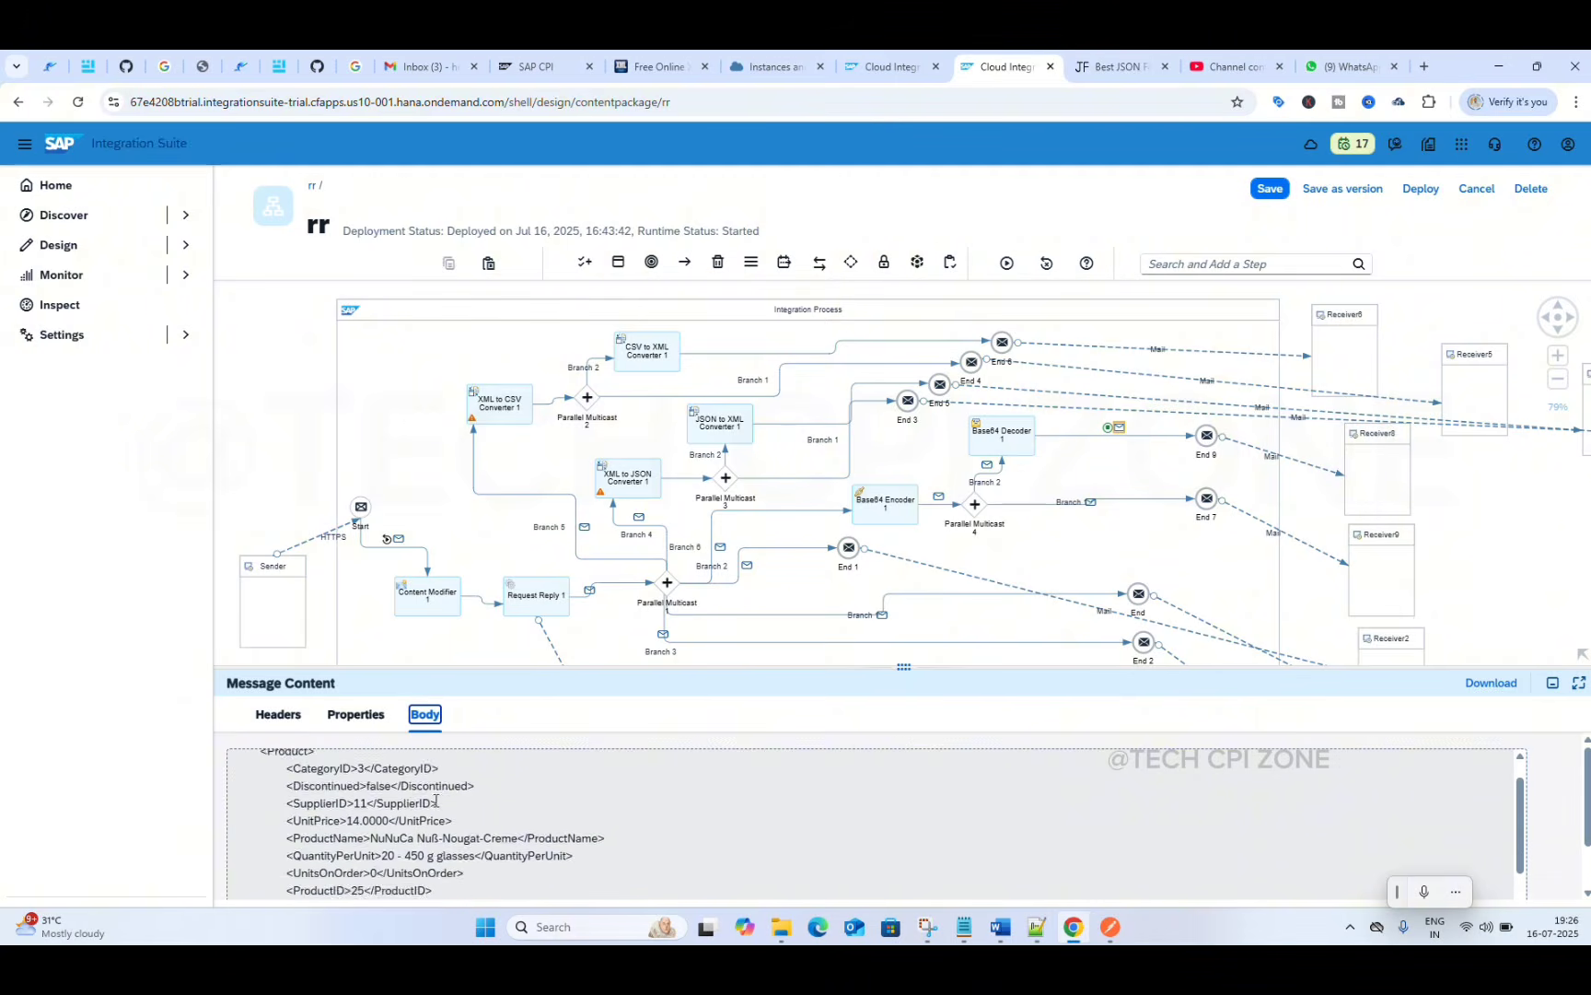
{"action": "scroll", "coordinate": [436, 801], "scroll_direction": "down", "scroll_amount": 1}
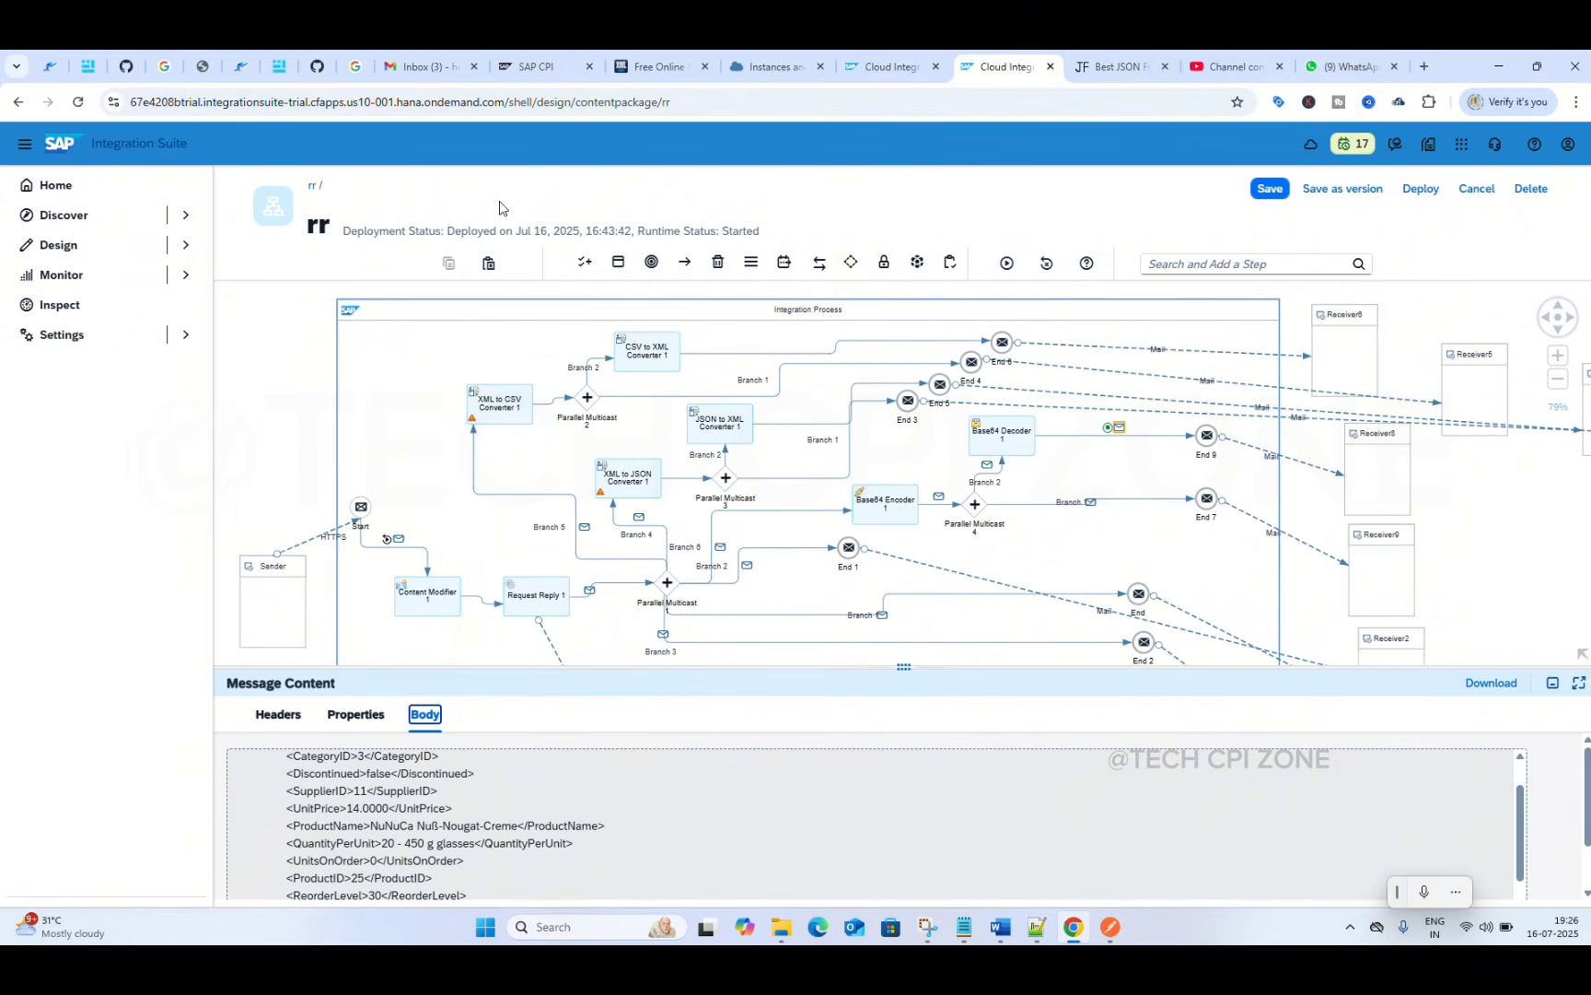
- Check the mails in the Gmail inbox, and return to the integration flow to select the name text of Base64 Decoder 1
{"action": "left_click", "coordinate": [429, 67]}
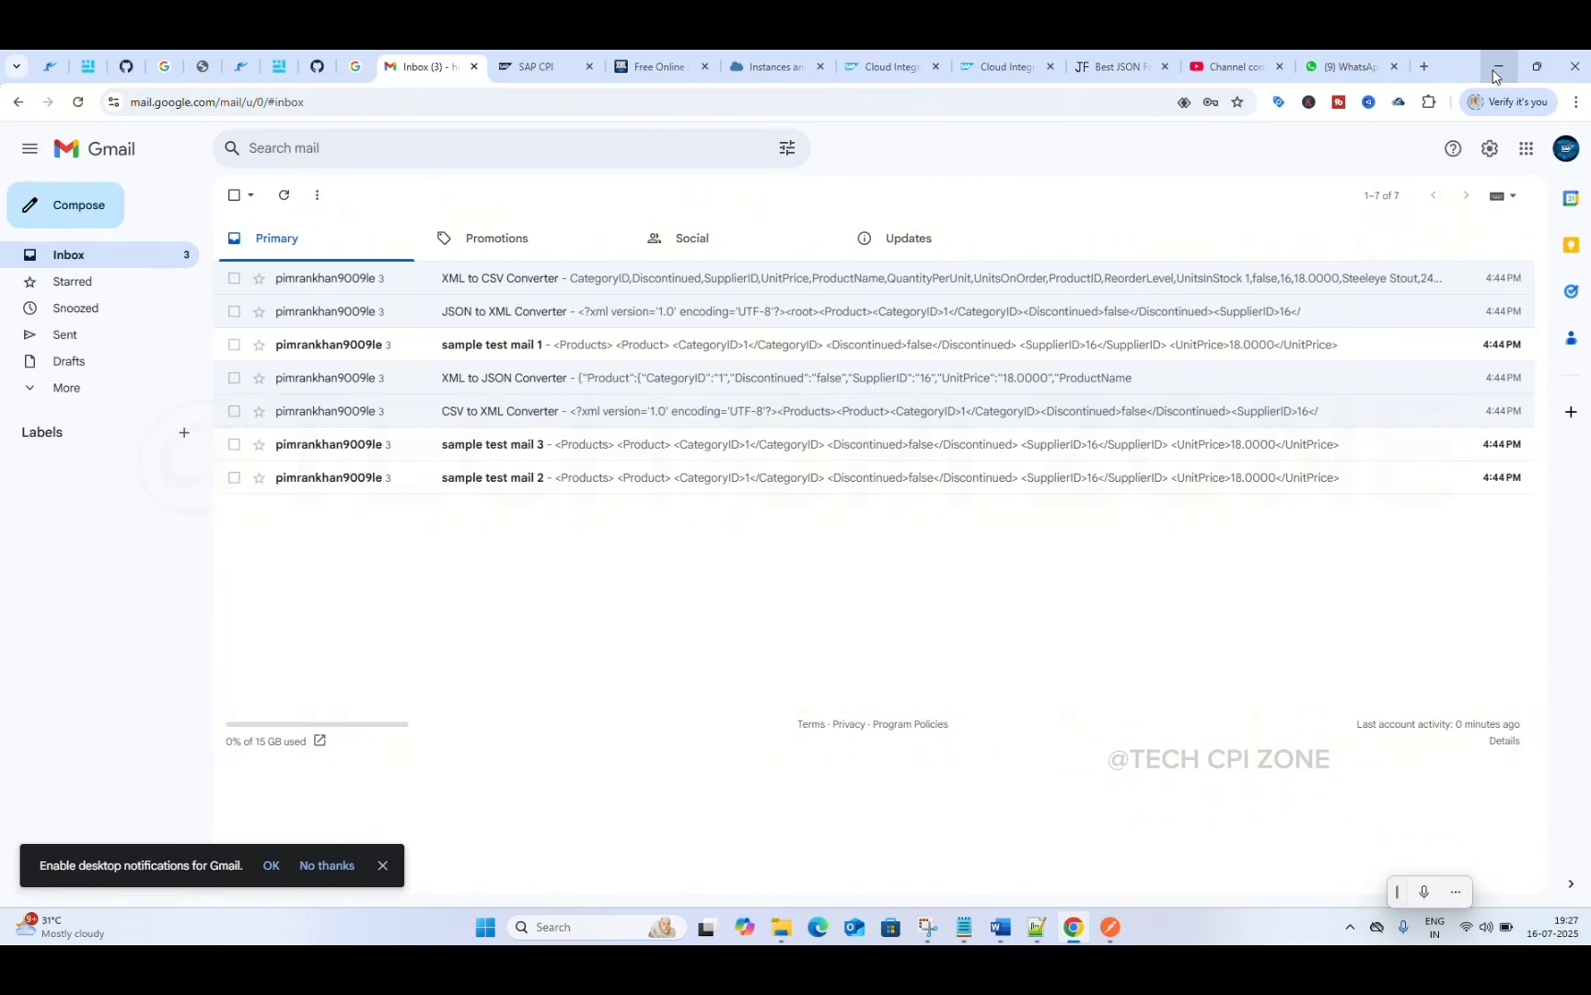
{"action": "left_click", "coordinate": [992, 72]}
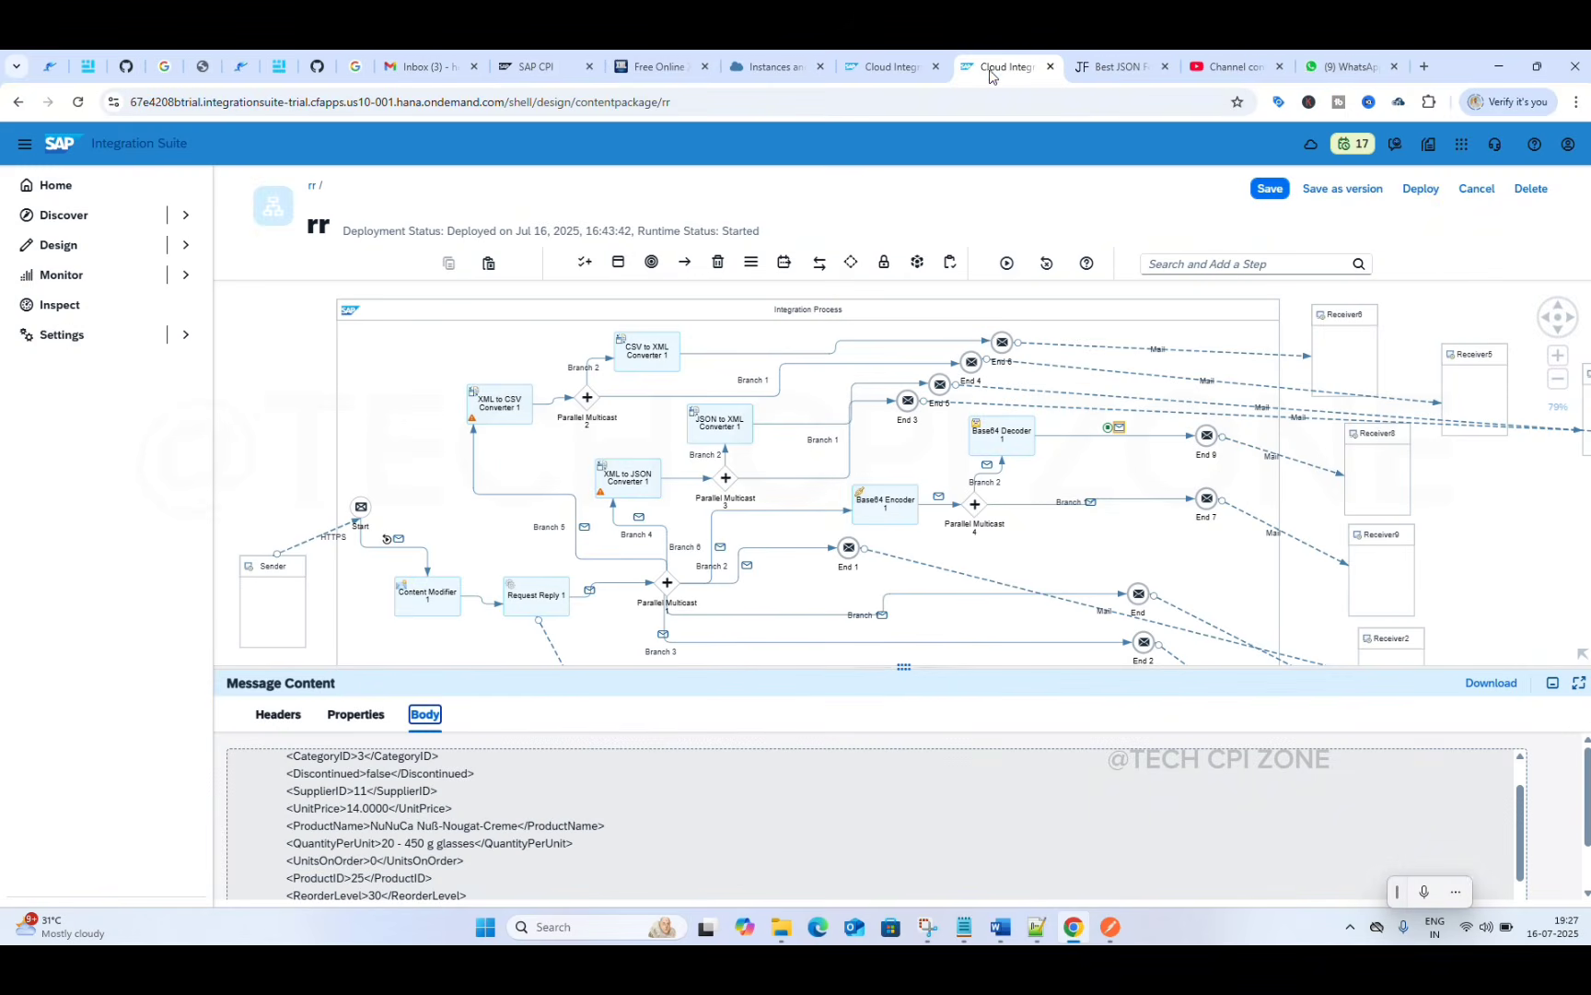
{"action": "left_click", "coordinate": [1011, 448]}
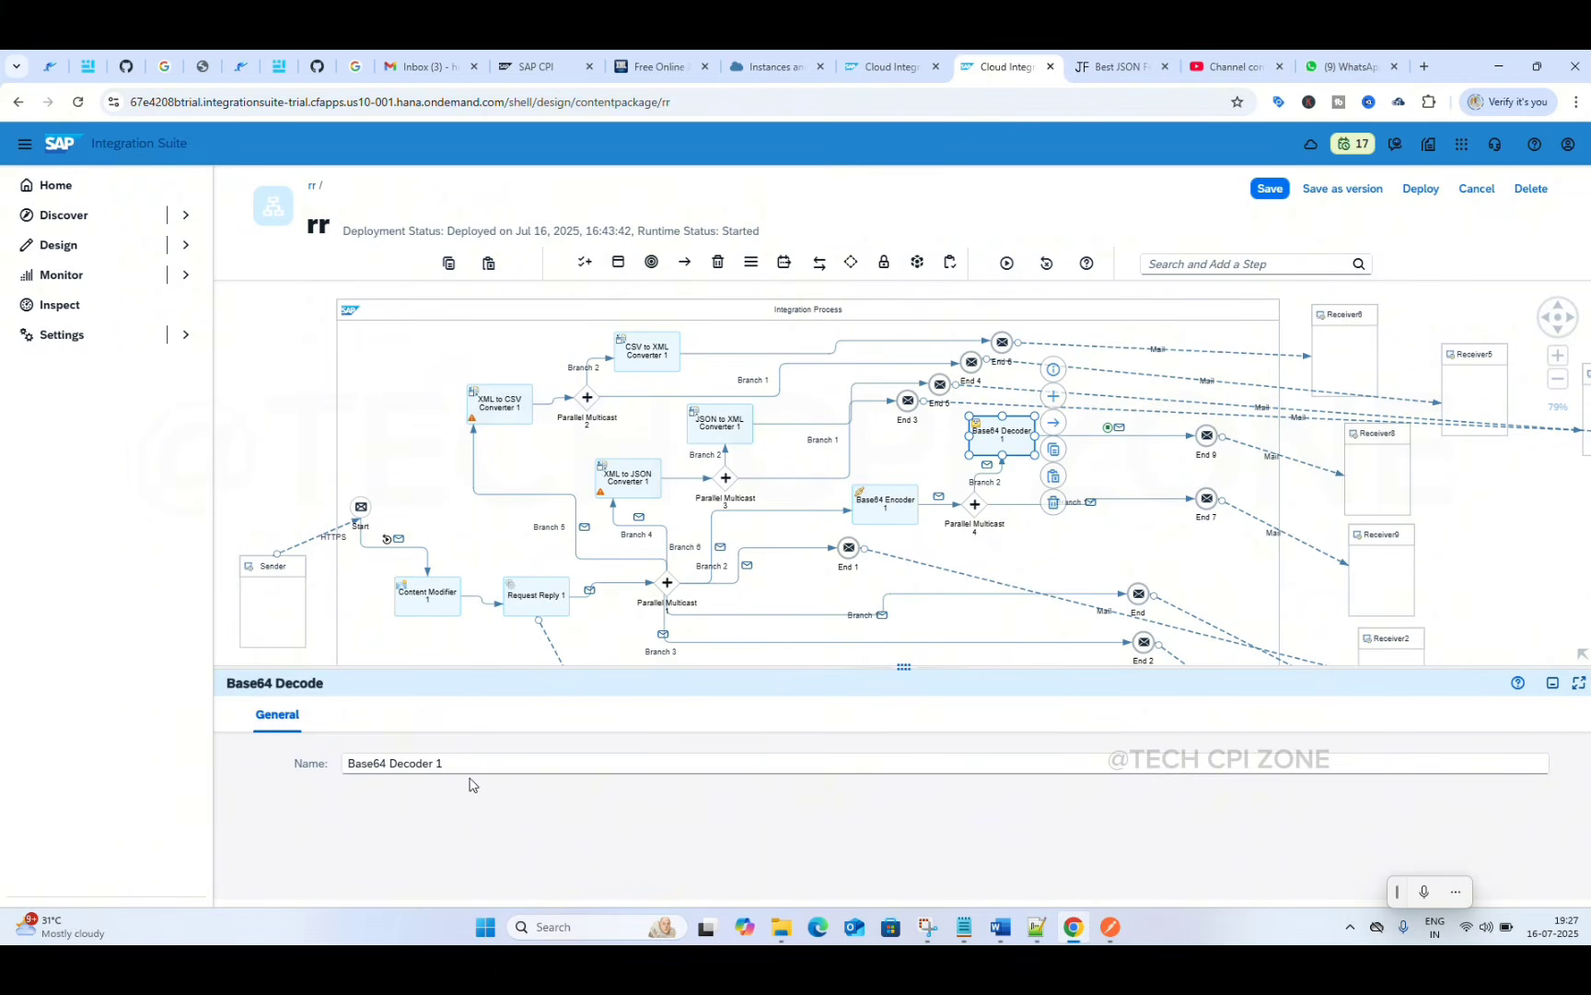
{"action": "left_click", "coordinate": [472, 767]}
{"action": "triple_click", "coordinate": [471, 767]}
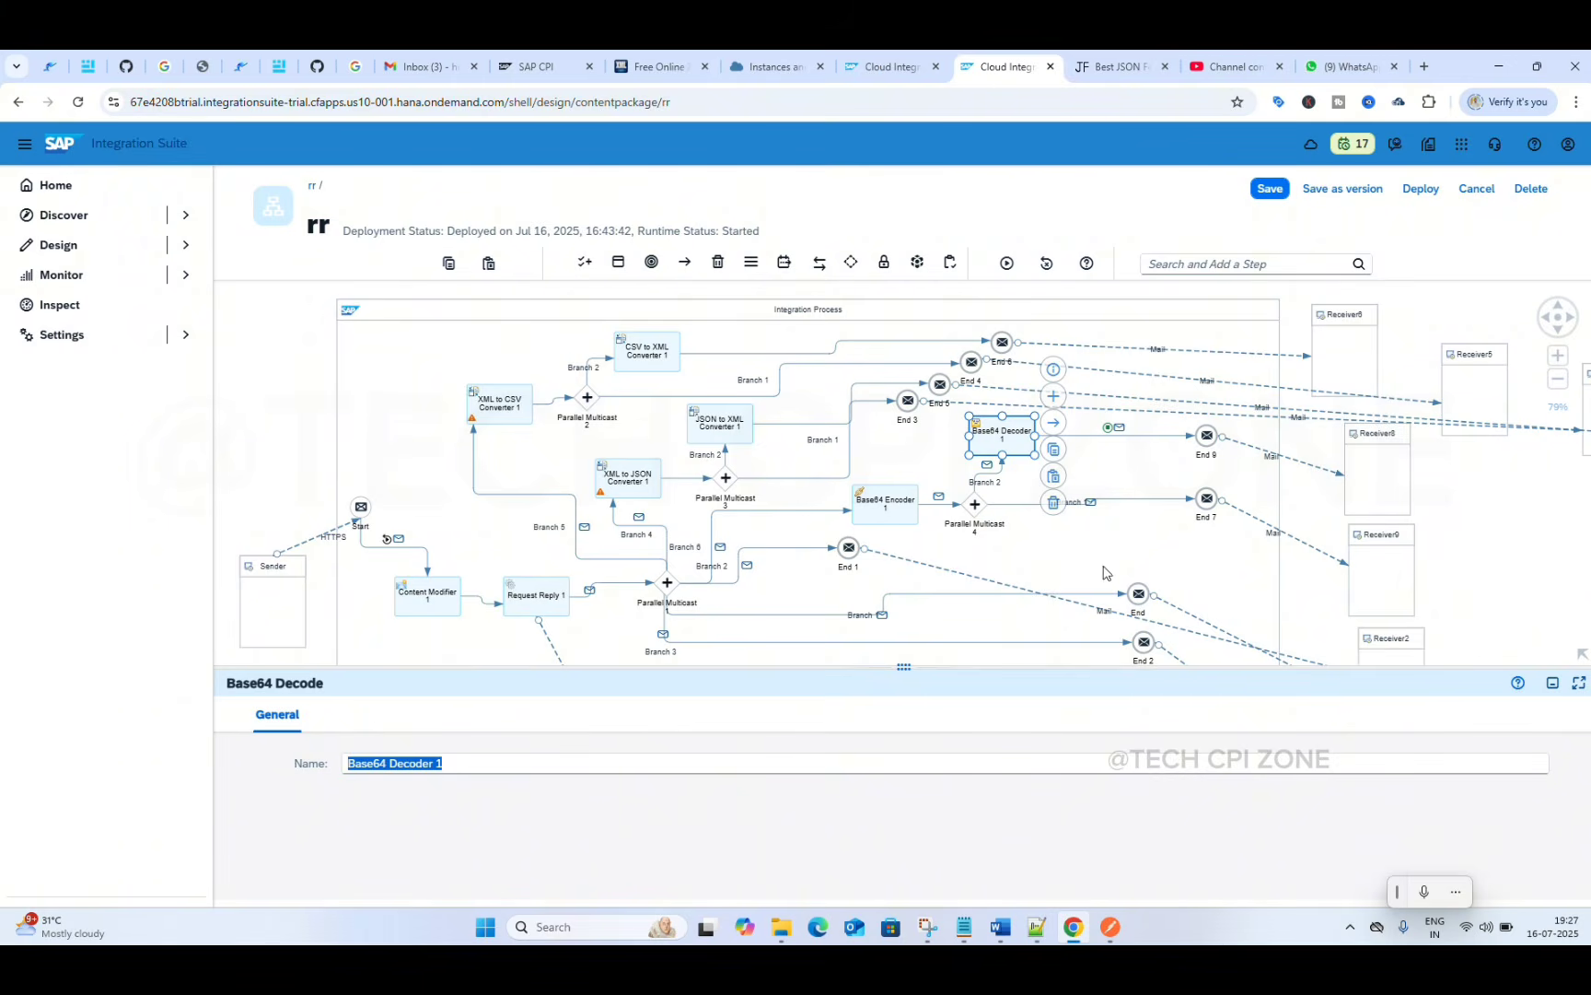
- View the processing settings of the Mail connections from End 9 and End 7 to their receivers
{"action": "left_click", "coordinate": [1351, 460]}
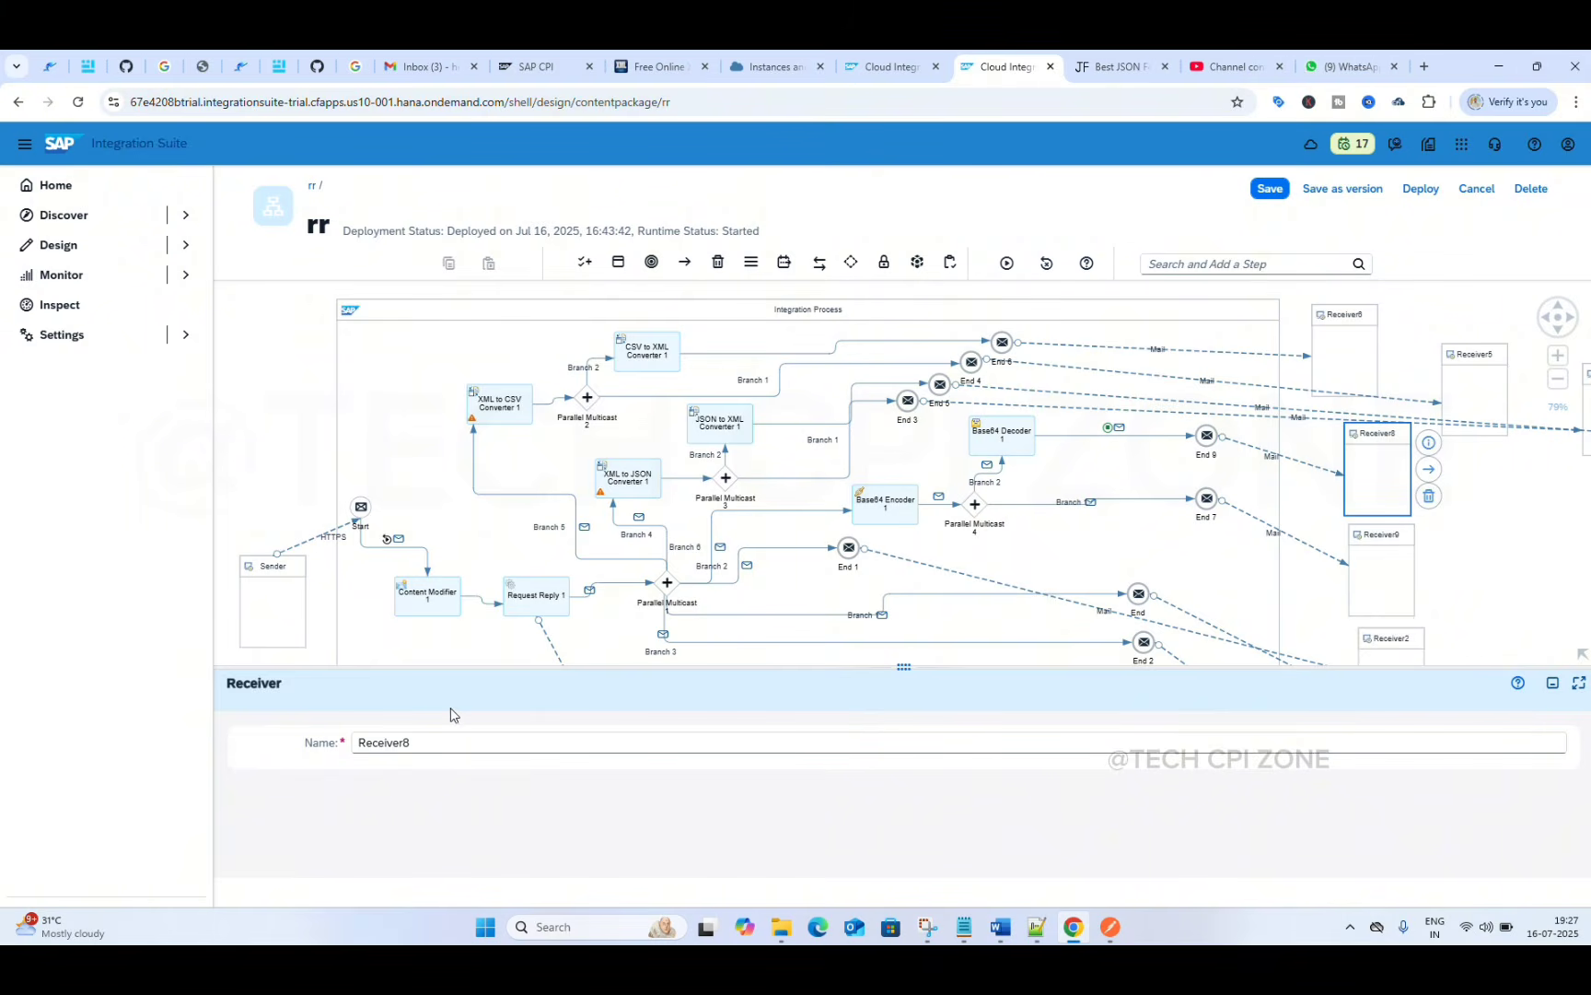
{"action": "left_click", "coordinate": [1285, 455]}
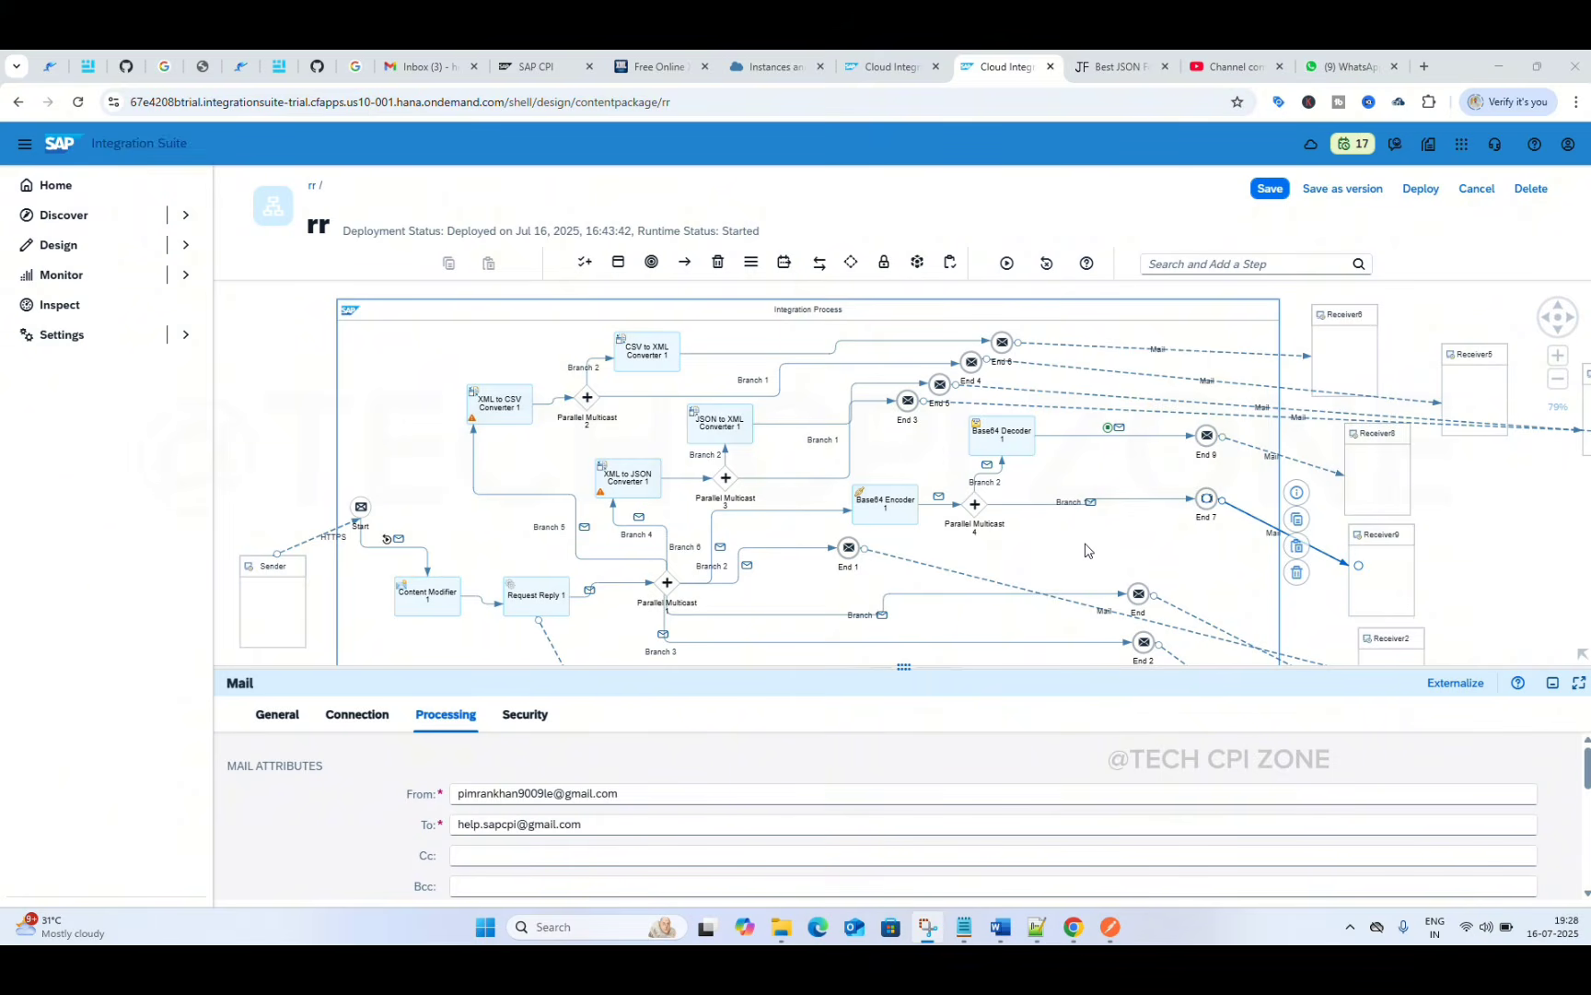
{"action": "left_click", "coordinate": [1085, 551]}
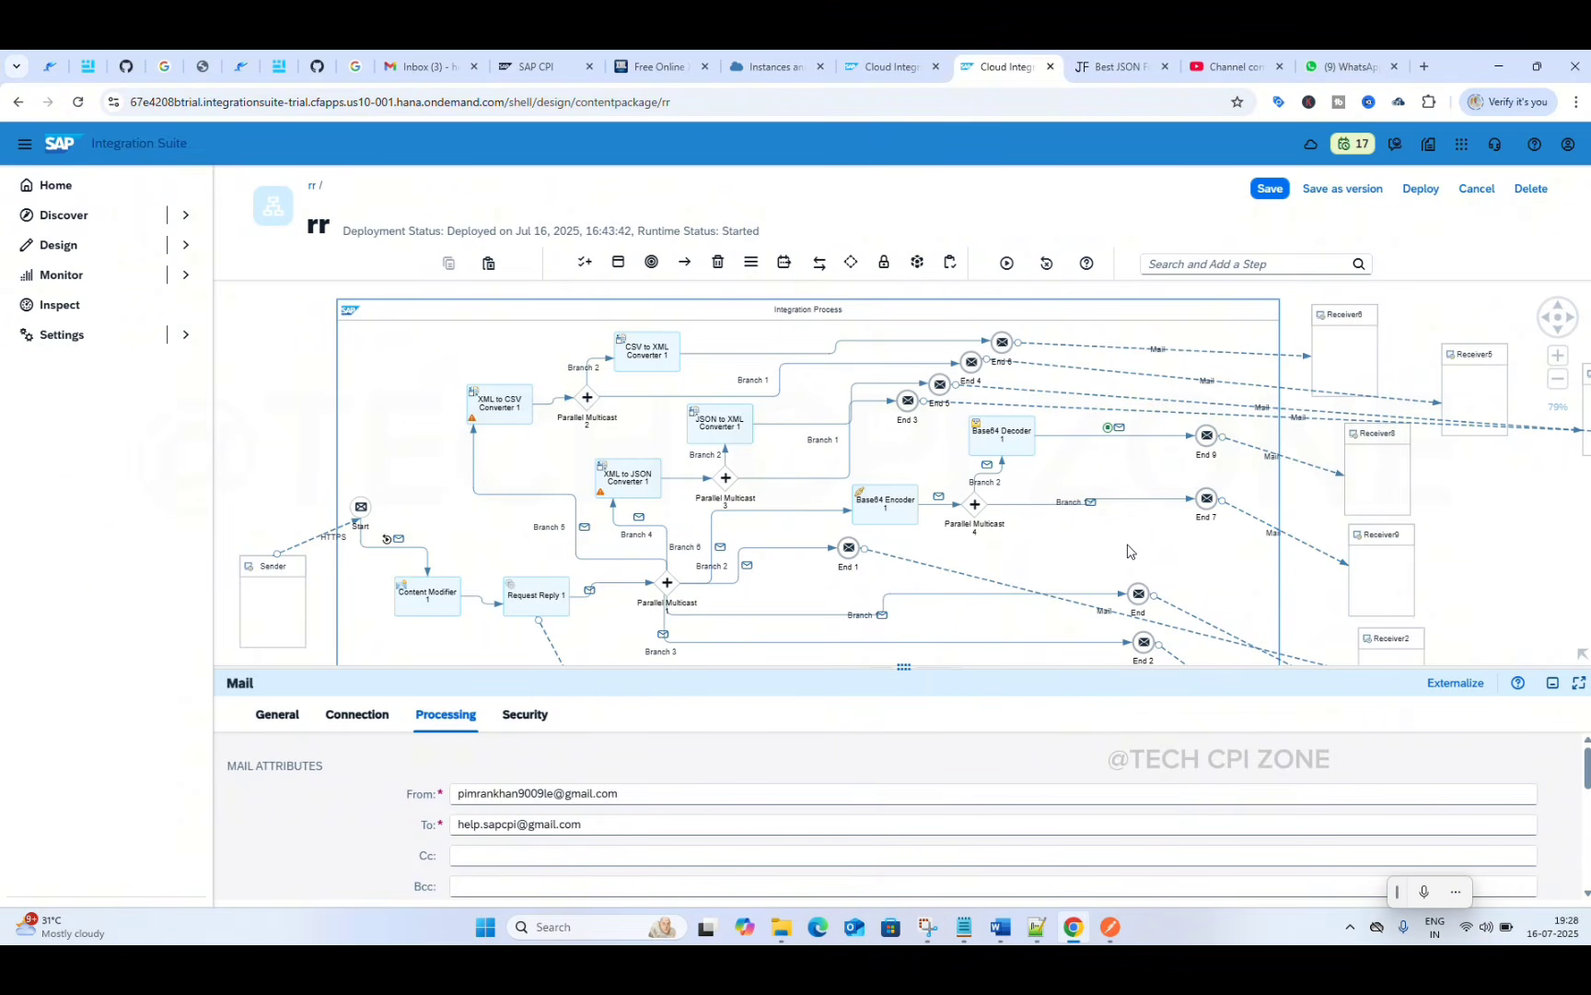
- Review the mail attributes in the open Mail connection and the general settings of Base64 Encoder 1 and Base64 Decoder 1
{"action": "scroll", "coordinate": [645, 815], "scroll_direction": "down", "scroll_amount": 5}
{"action": "scroll", "coordinate": [617, 819], "scroll_direction": "up", "scroll_amount": 5}
{"action": "left_click", "coordinate": [898, 514]}
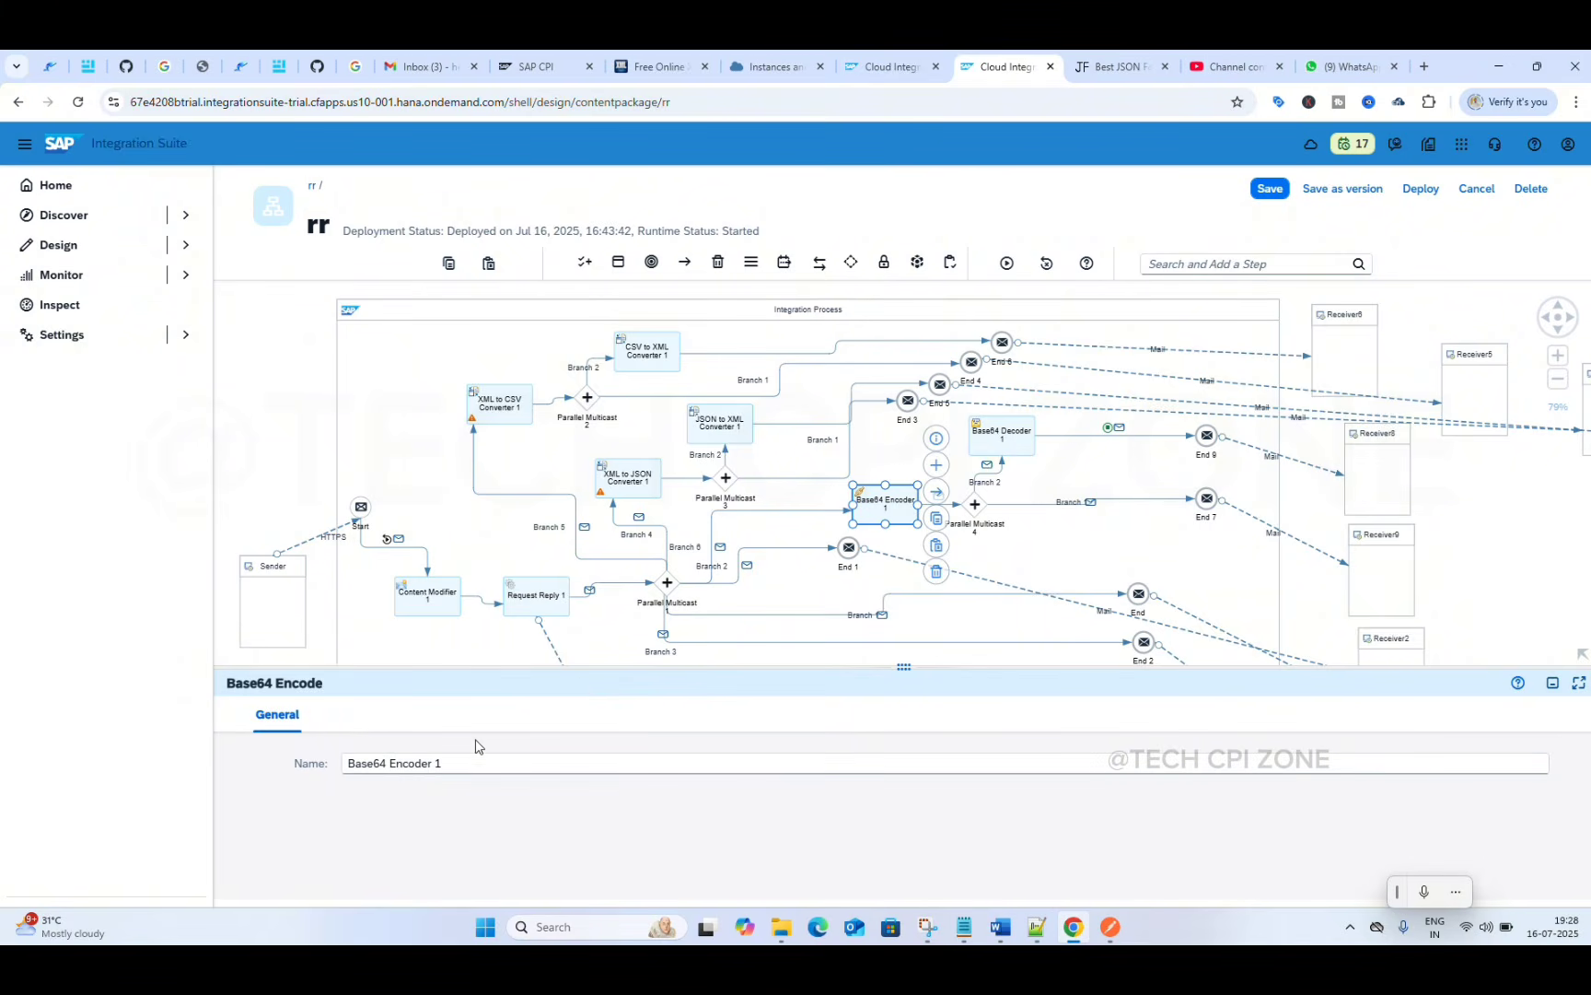
{"action": "left_click", "coordinate": [1013, 440]}
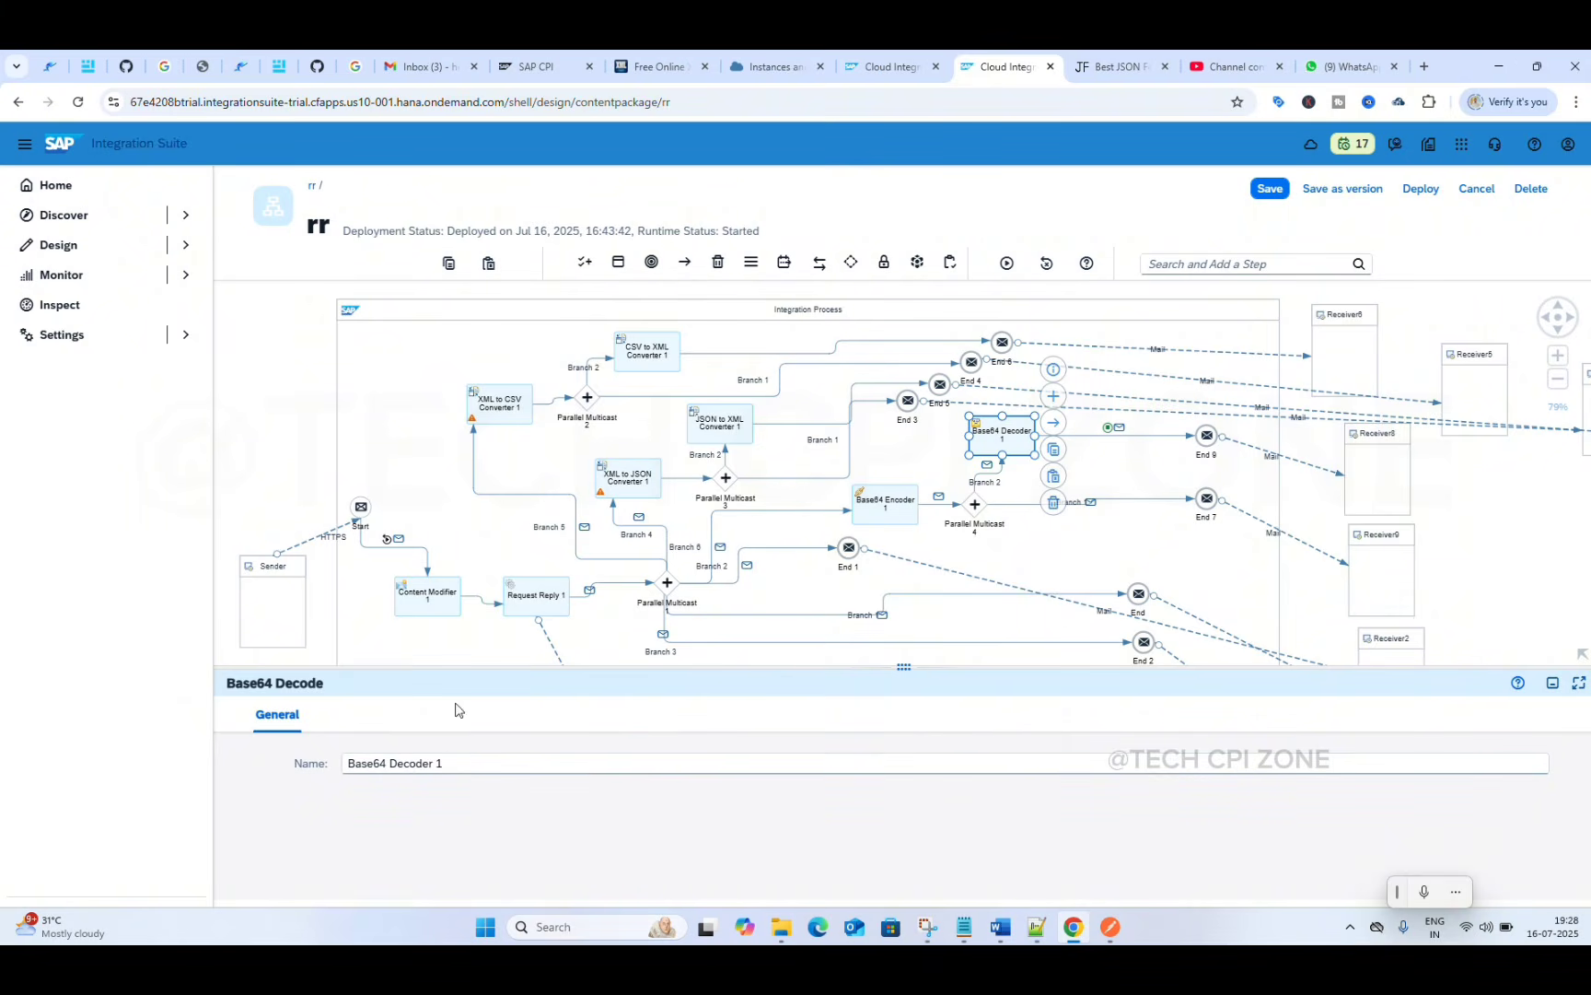
{"action": "left_click", "coordinate": [1140, 467]}
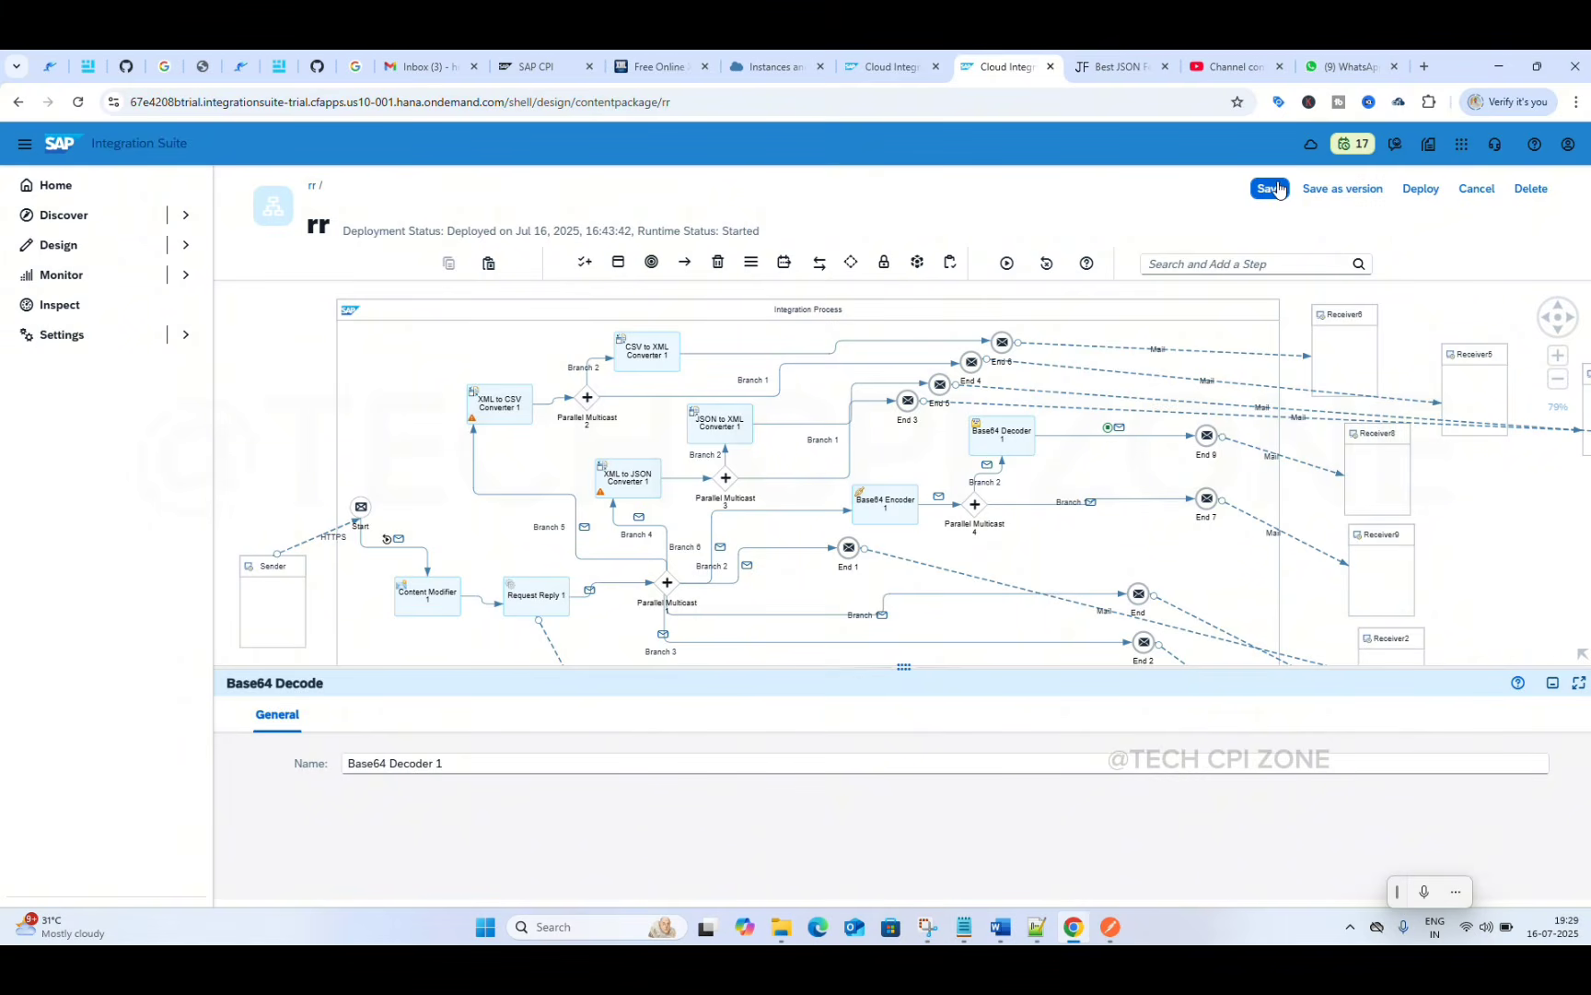
- Save the rr integration flow and deploy it
{"action": "left_click", "coordinate": [1271, 189]}
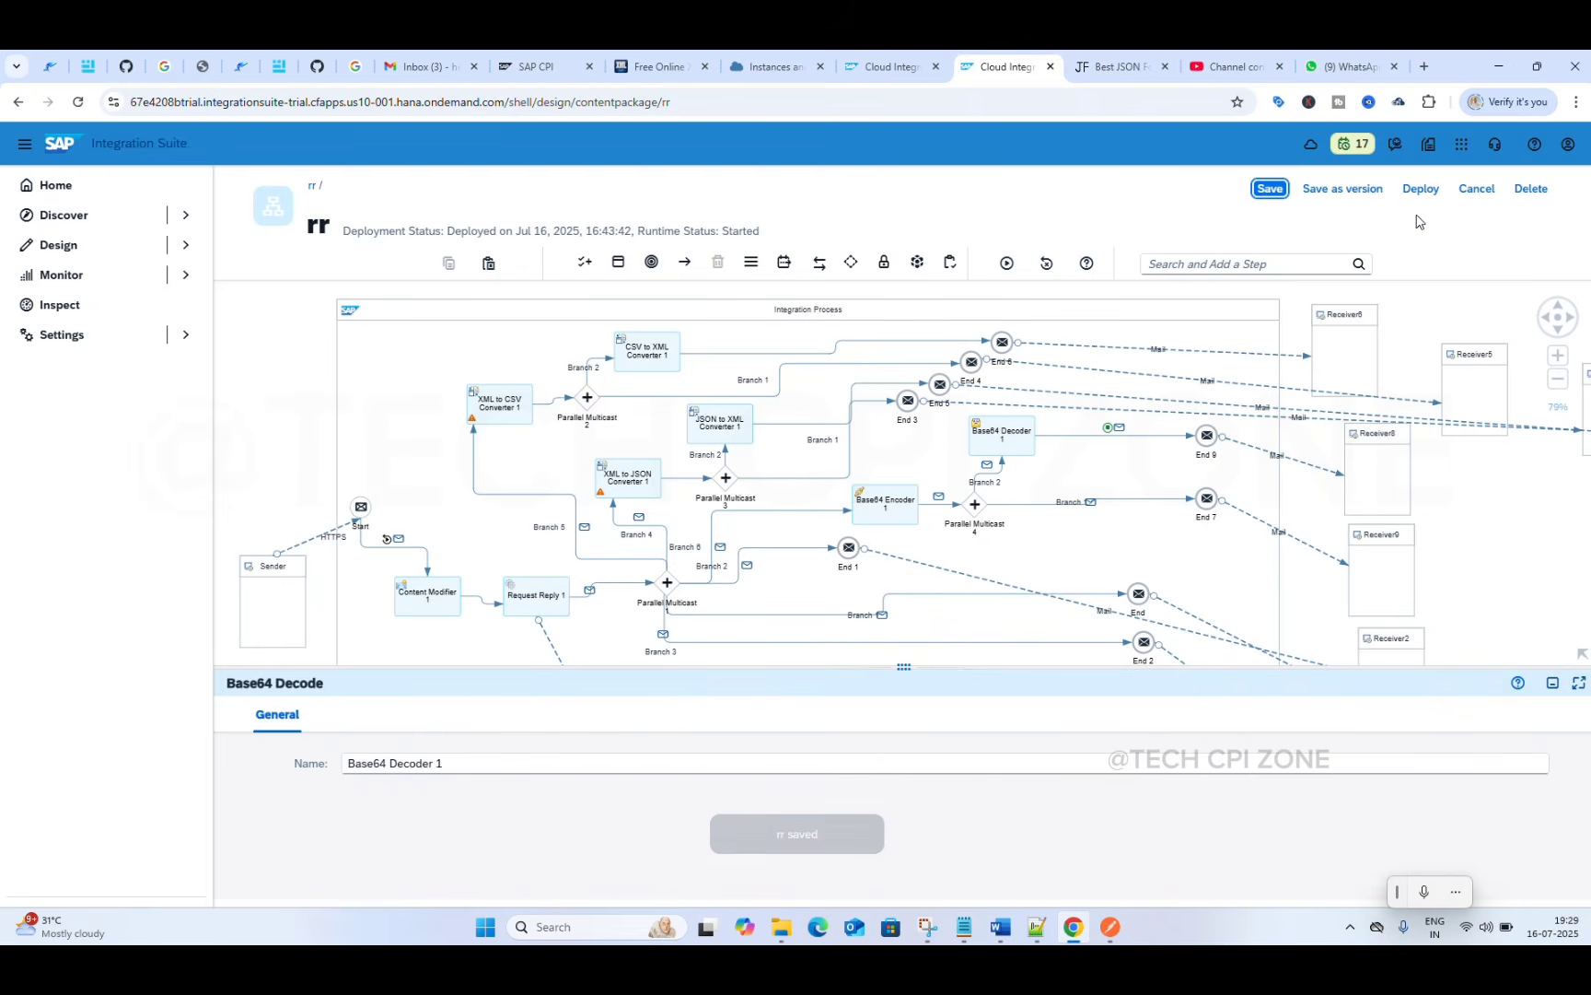
{"action": "left_click", "coordinate": [1419, 193]}
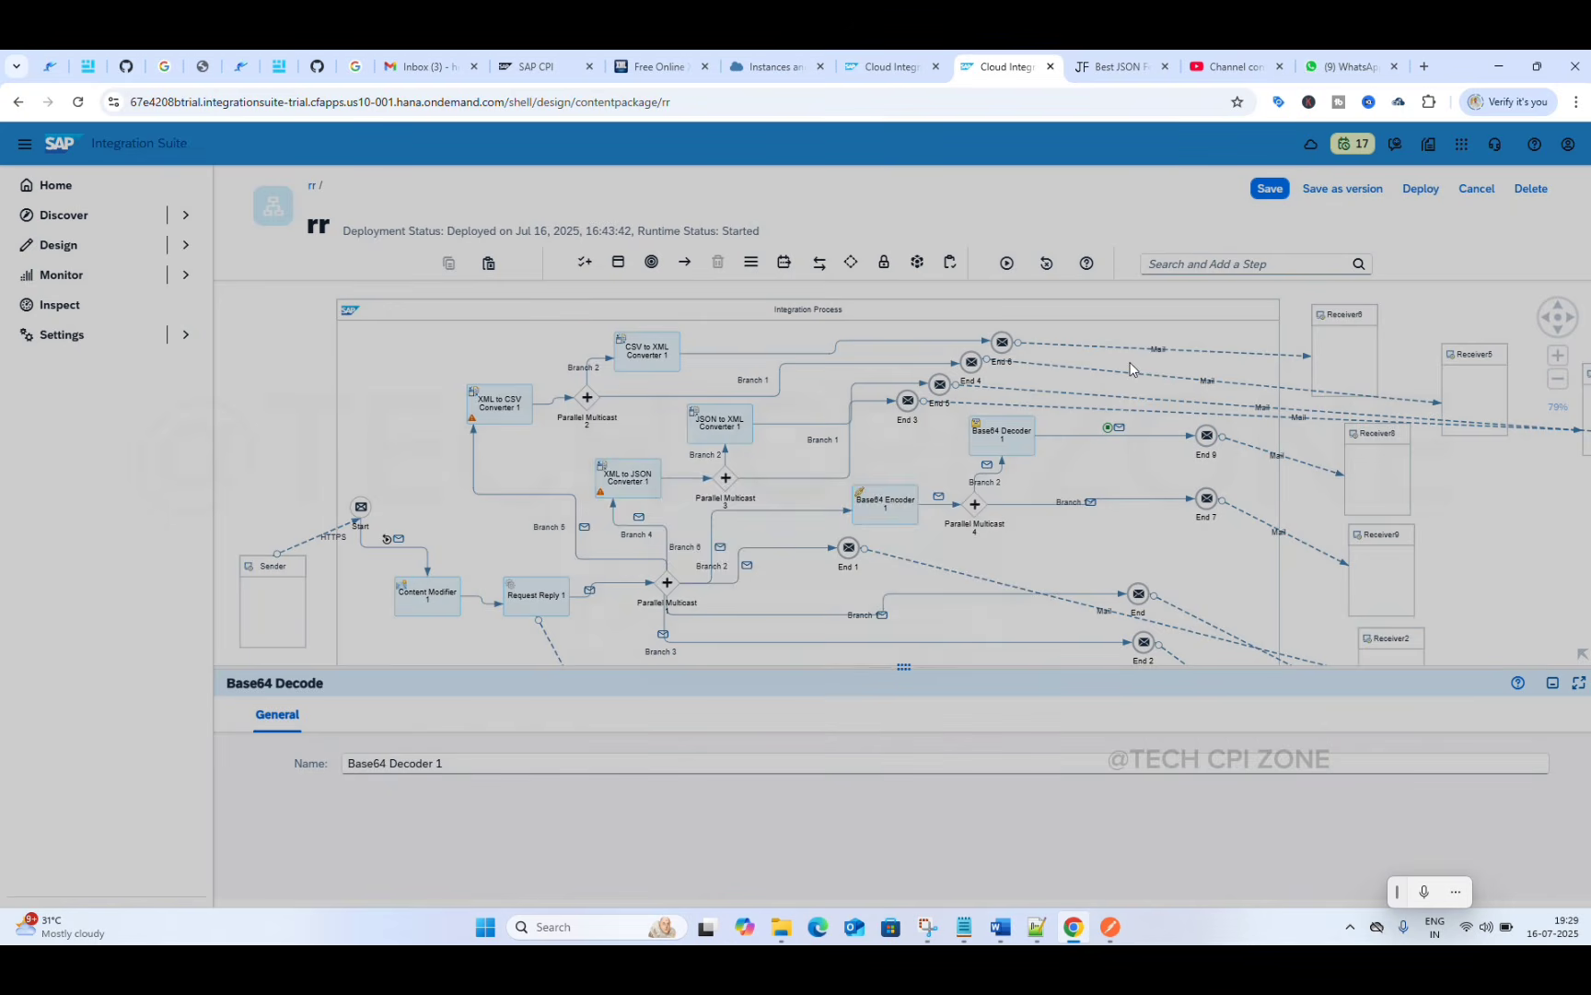
{"action": "left_click", "coordinate": [884, 571]}
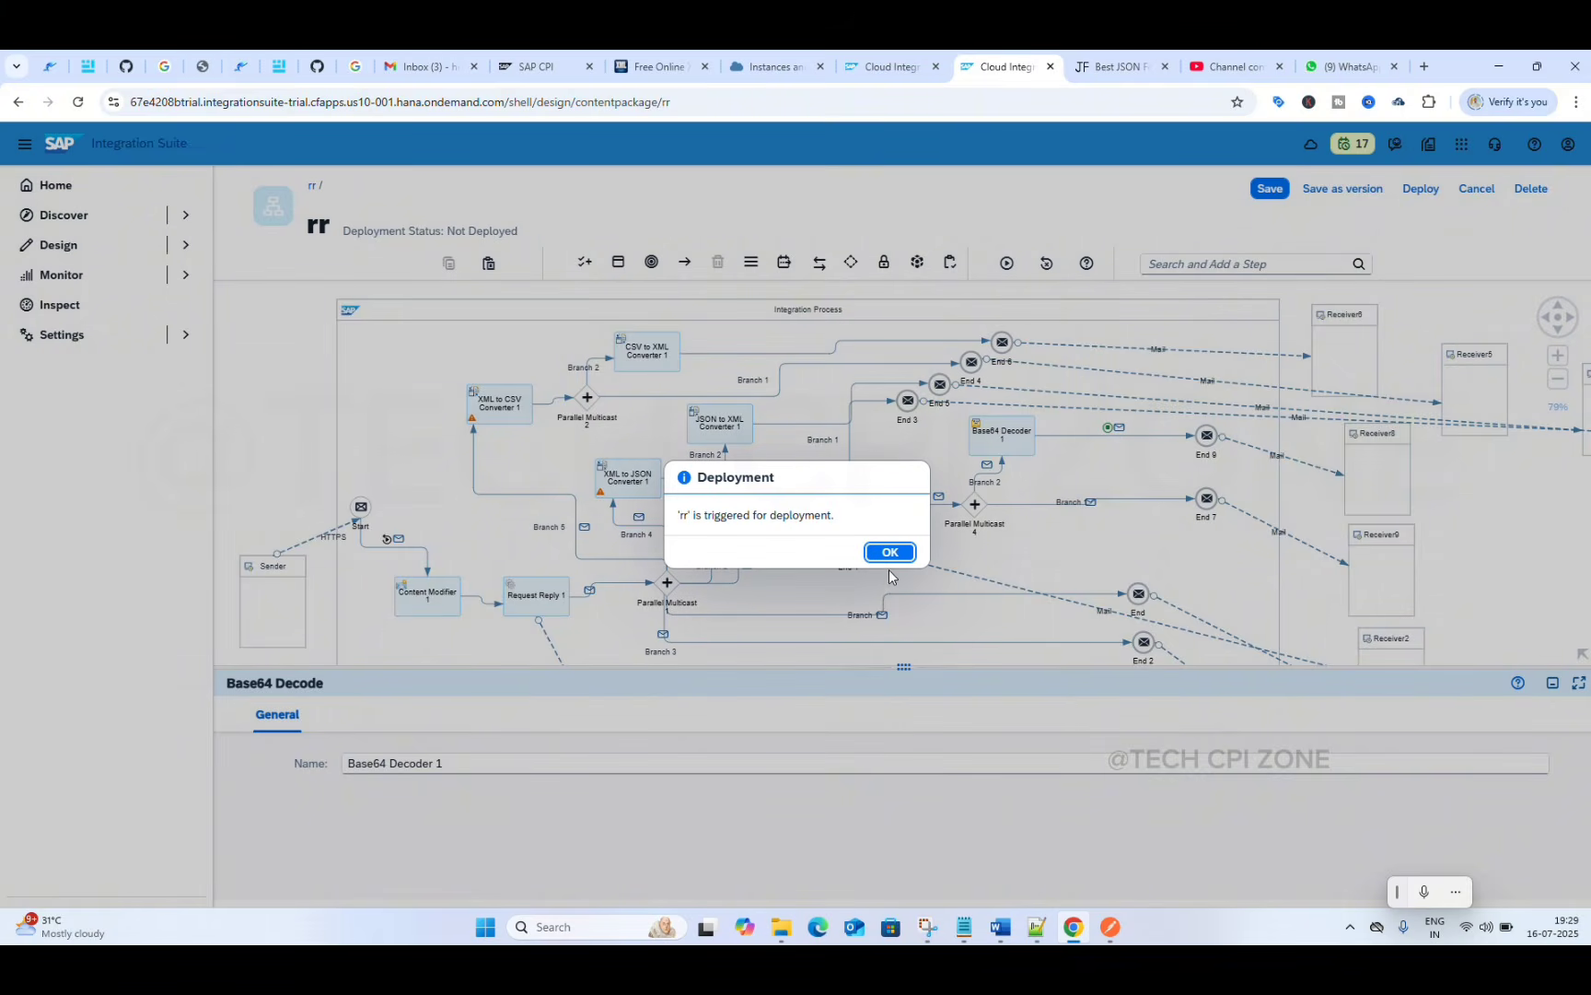
{"action": "left_click", "coordinate": [890, 552]}
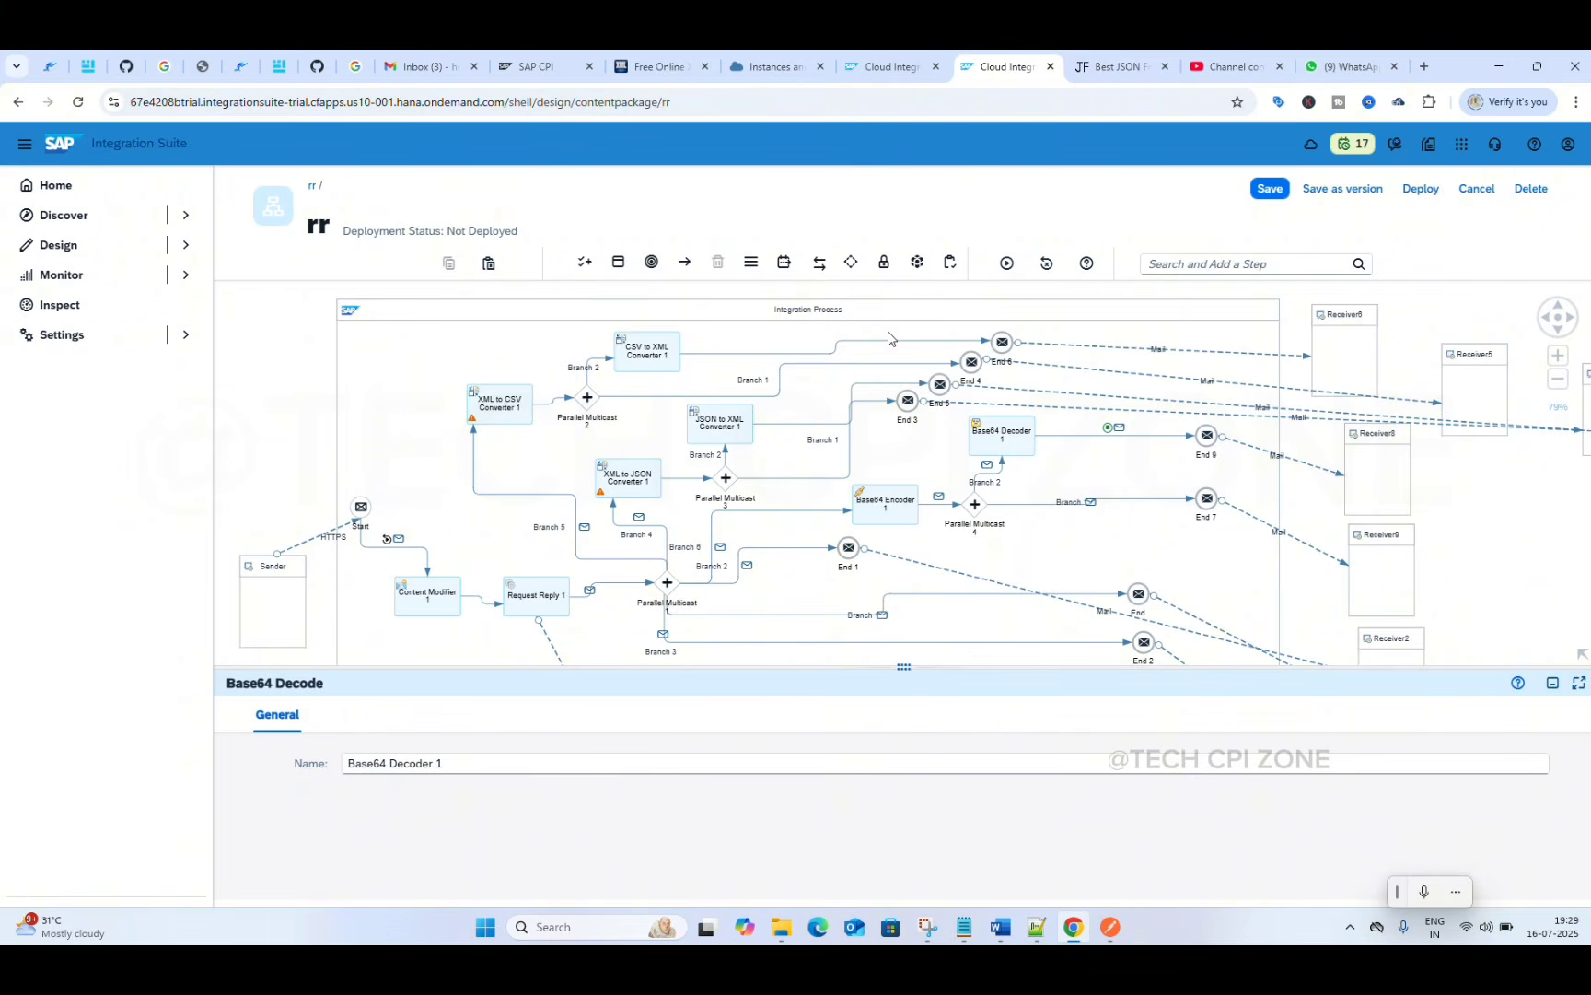
- Check the monitor for messages of all artifacts from the past hour, refreshing the list and reloading the page
{"action": "left_click", "coordinate": [913, 73]}
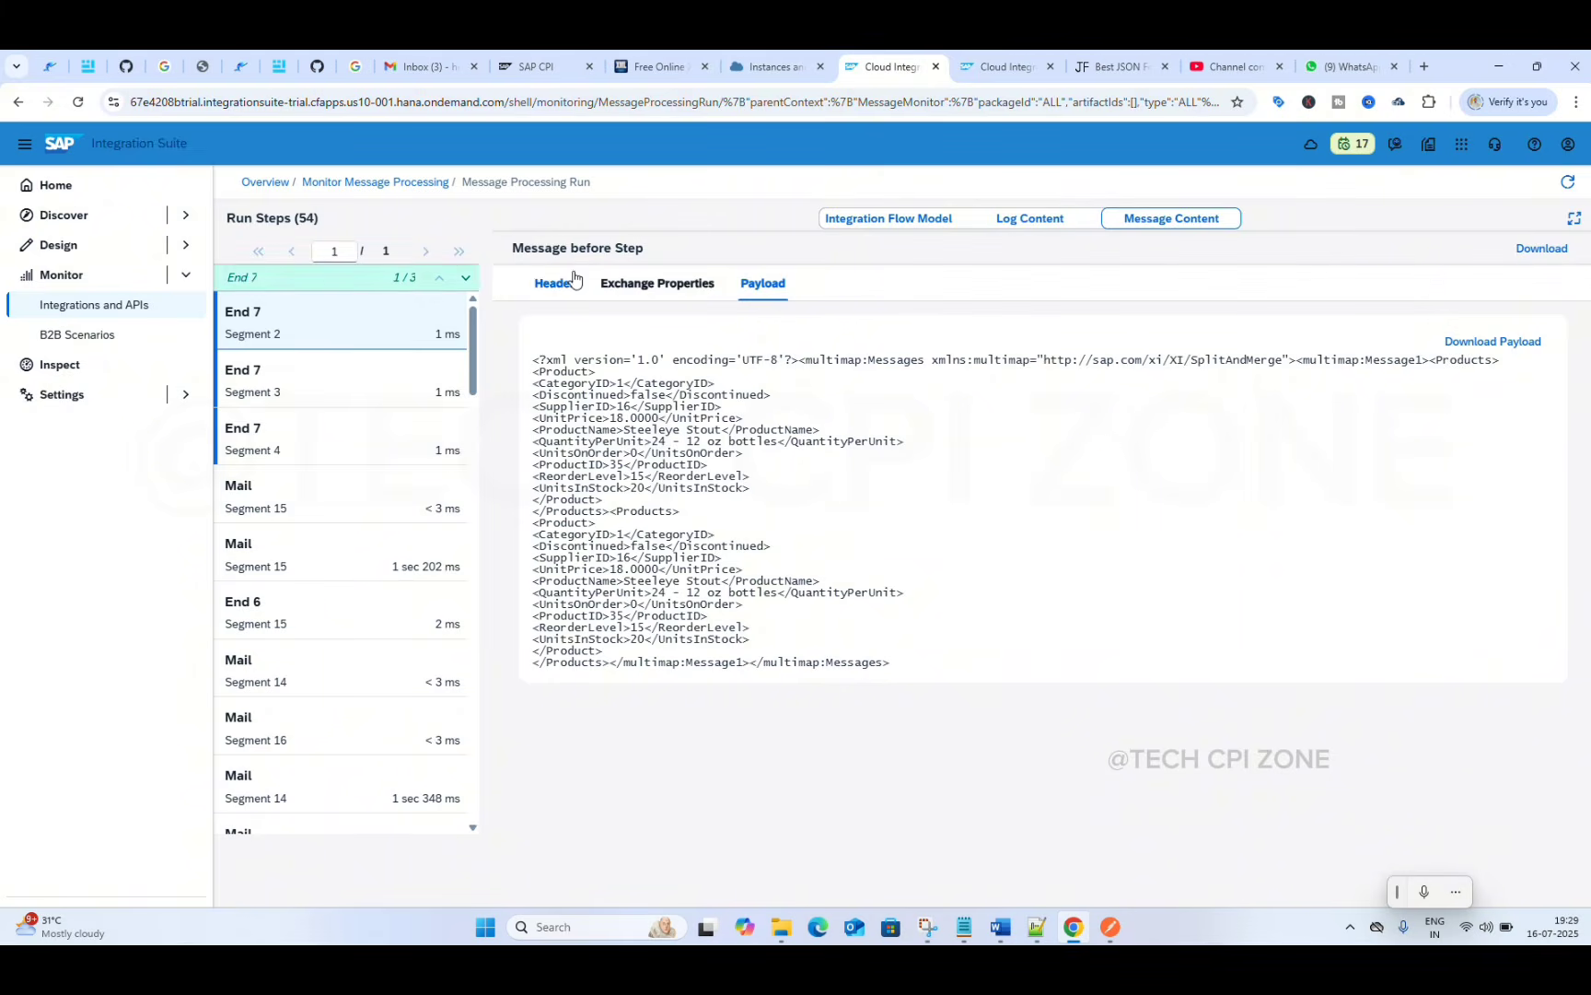
{"action": "left_click", "coordinate": [86, 306]}
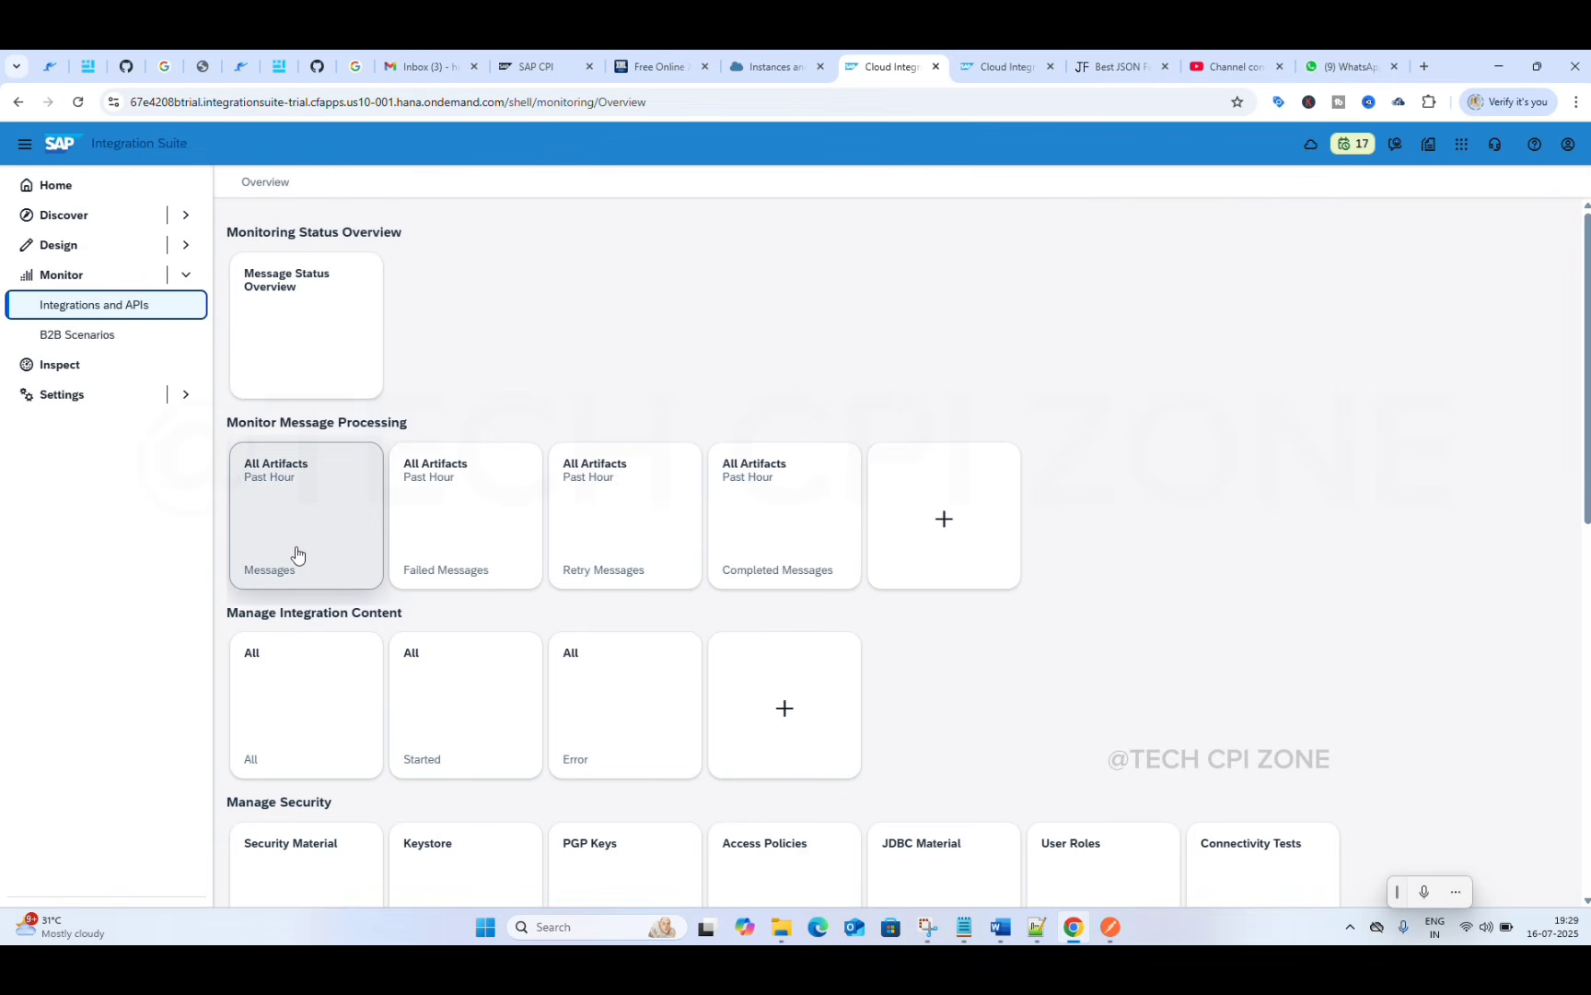
{"action": "left_click", "coordinate": [296, 552]}
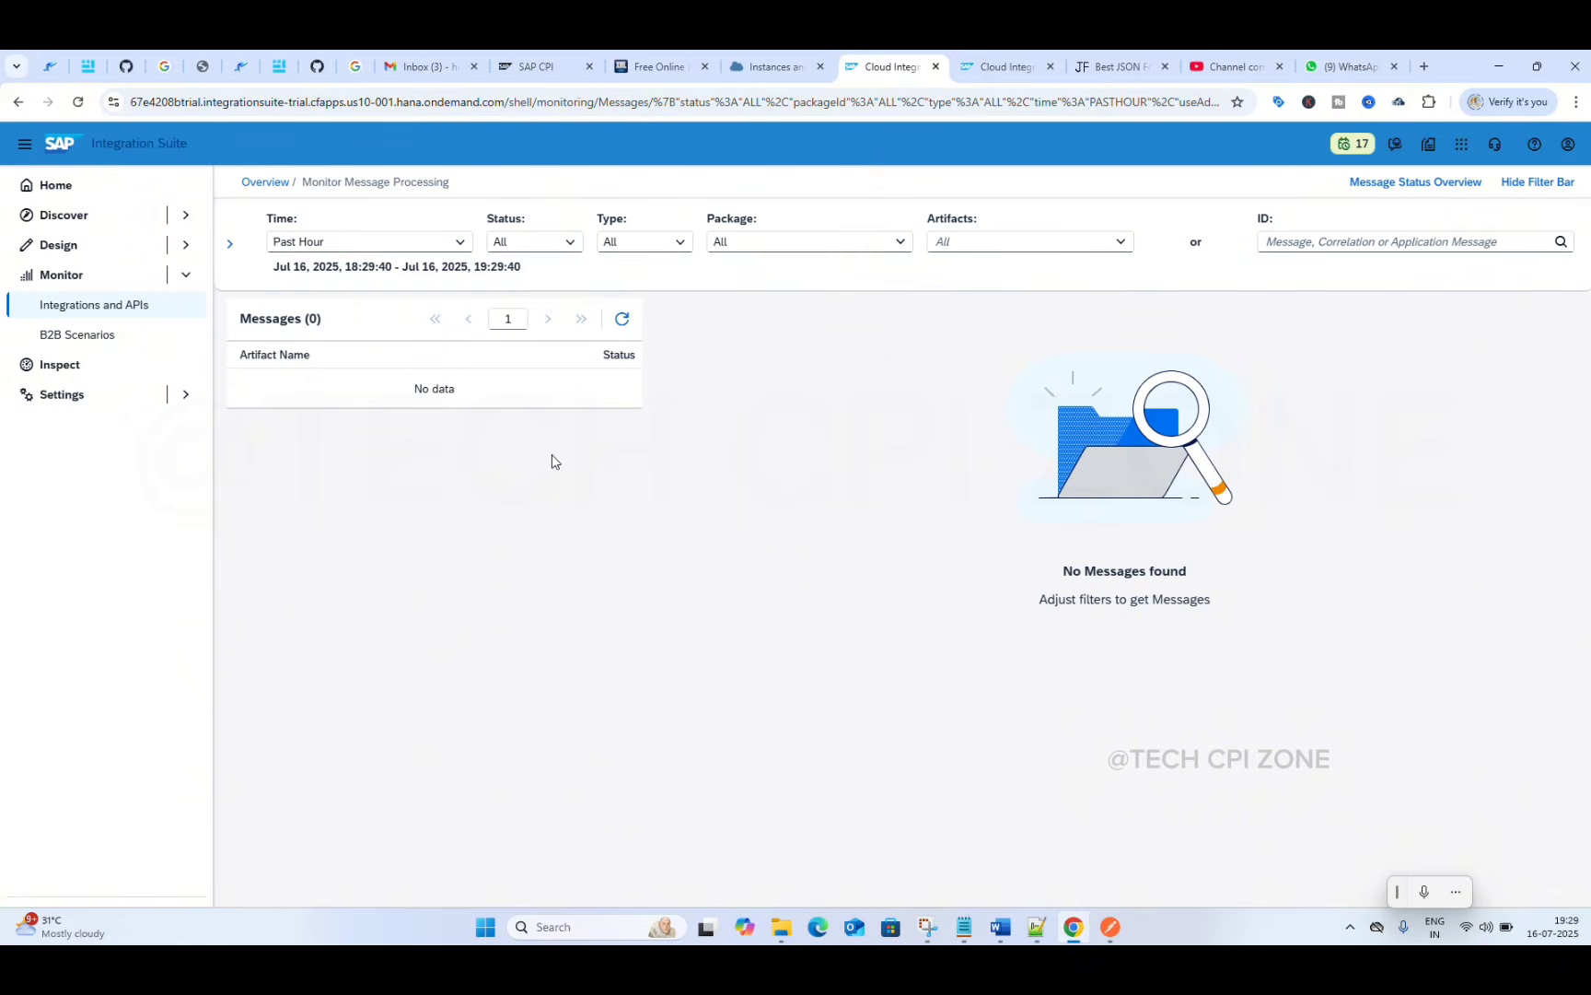
{"action": "left_click", "coordinate": [622, 318]}
{"action": "left_click", "coordinate": [619, 322]}
{"action": "left_click", "coordinate": [81, 101]}
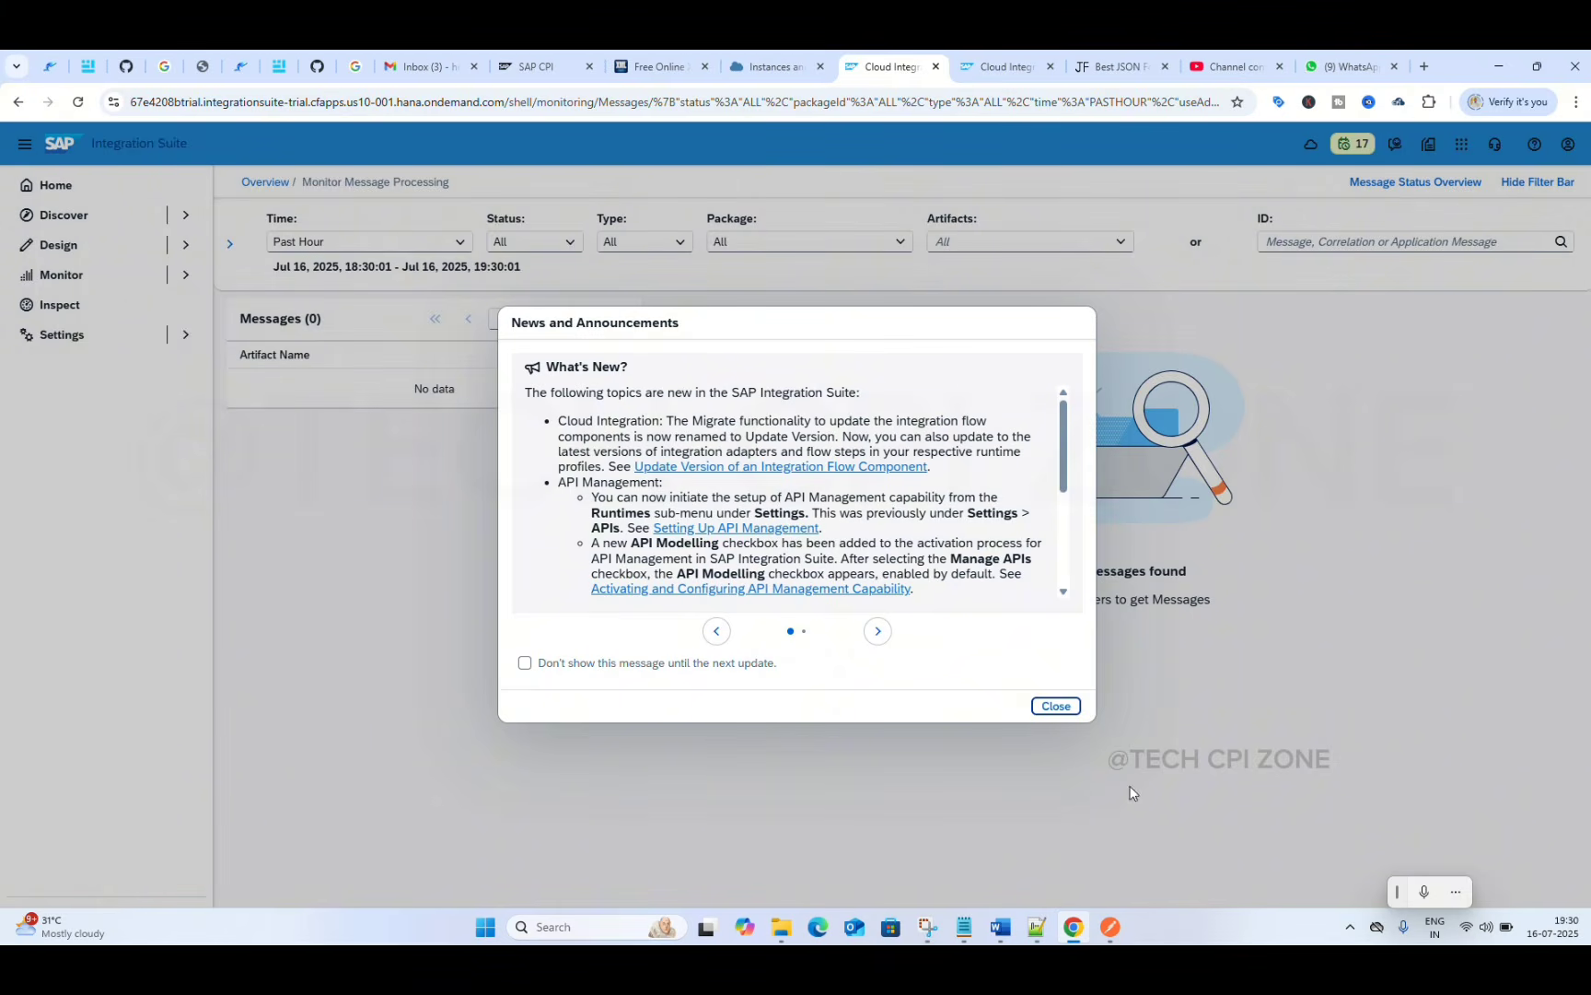
{"action": "left_click", "coordinate": [1039, 706]}
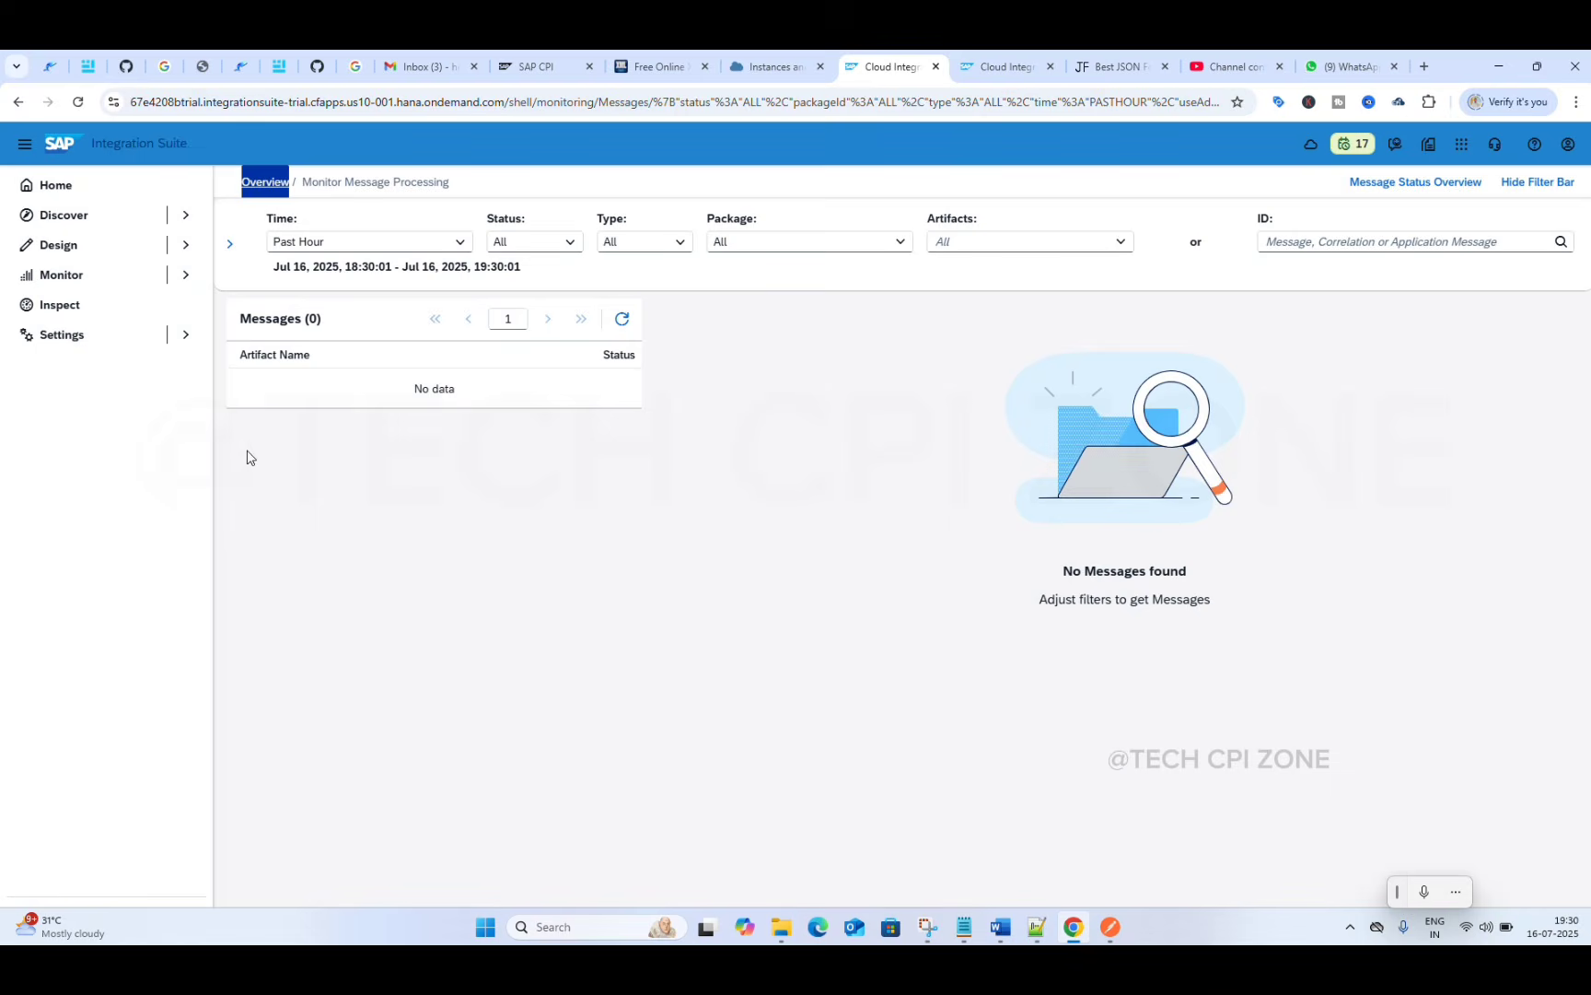
- View the deployment status of rr among all the managed integration content
{"action": "left_click", "coordinate": [67, 278]}
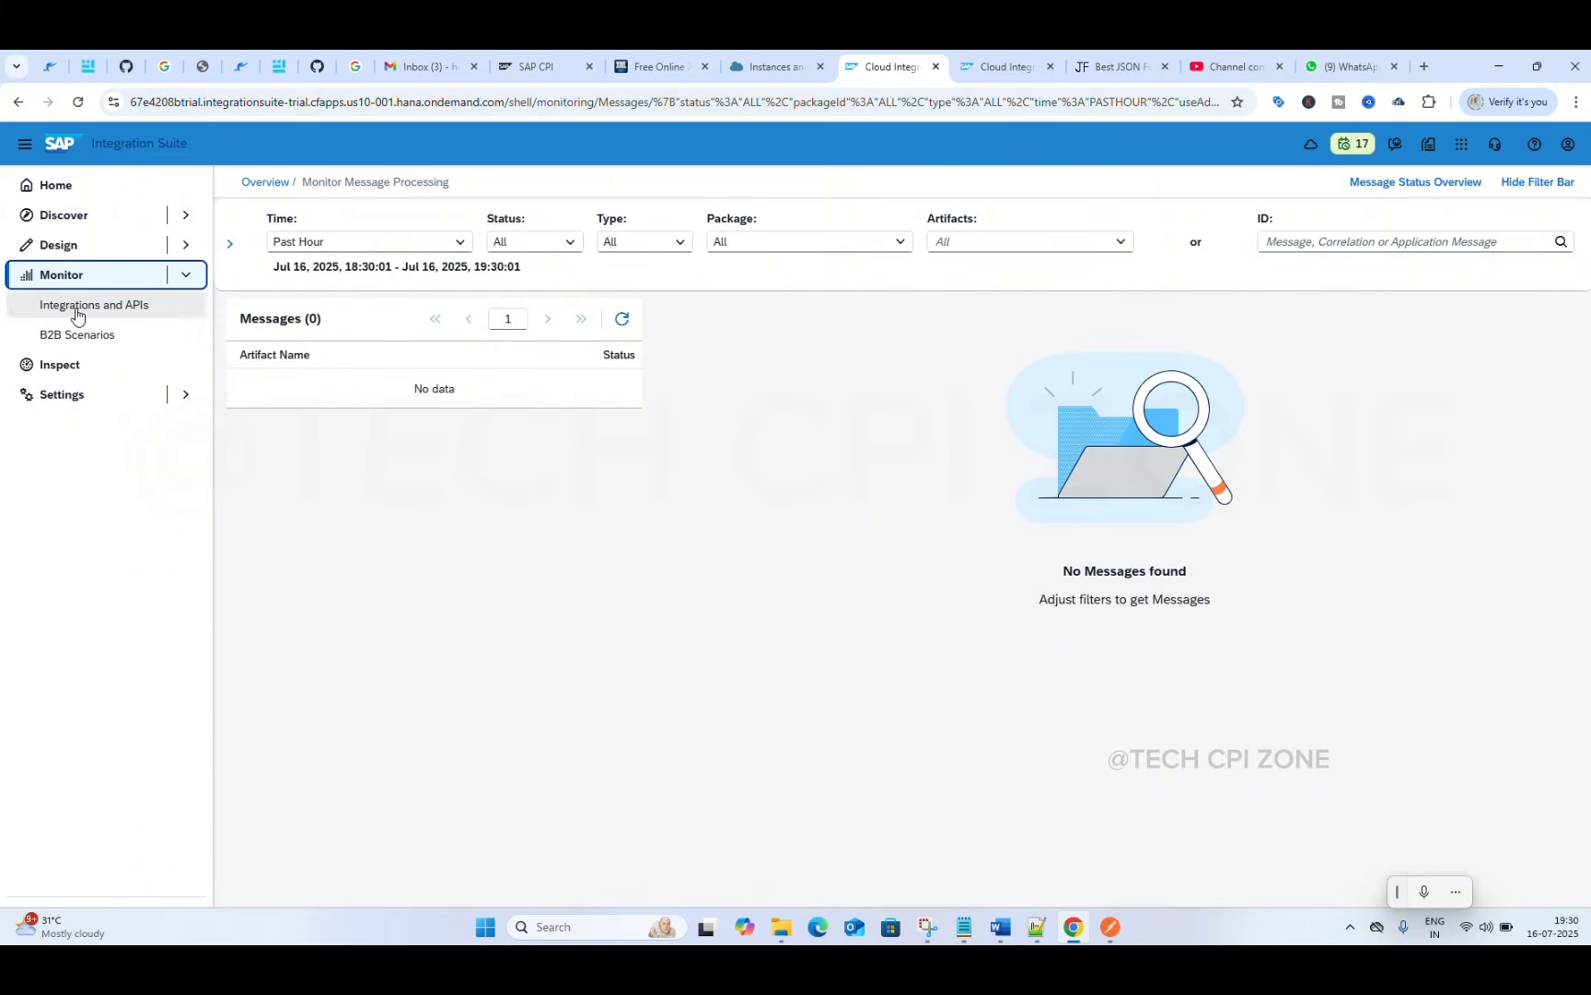
{"action": "left_click", "coordinate": [78, 311]}
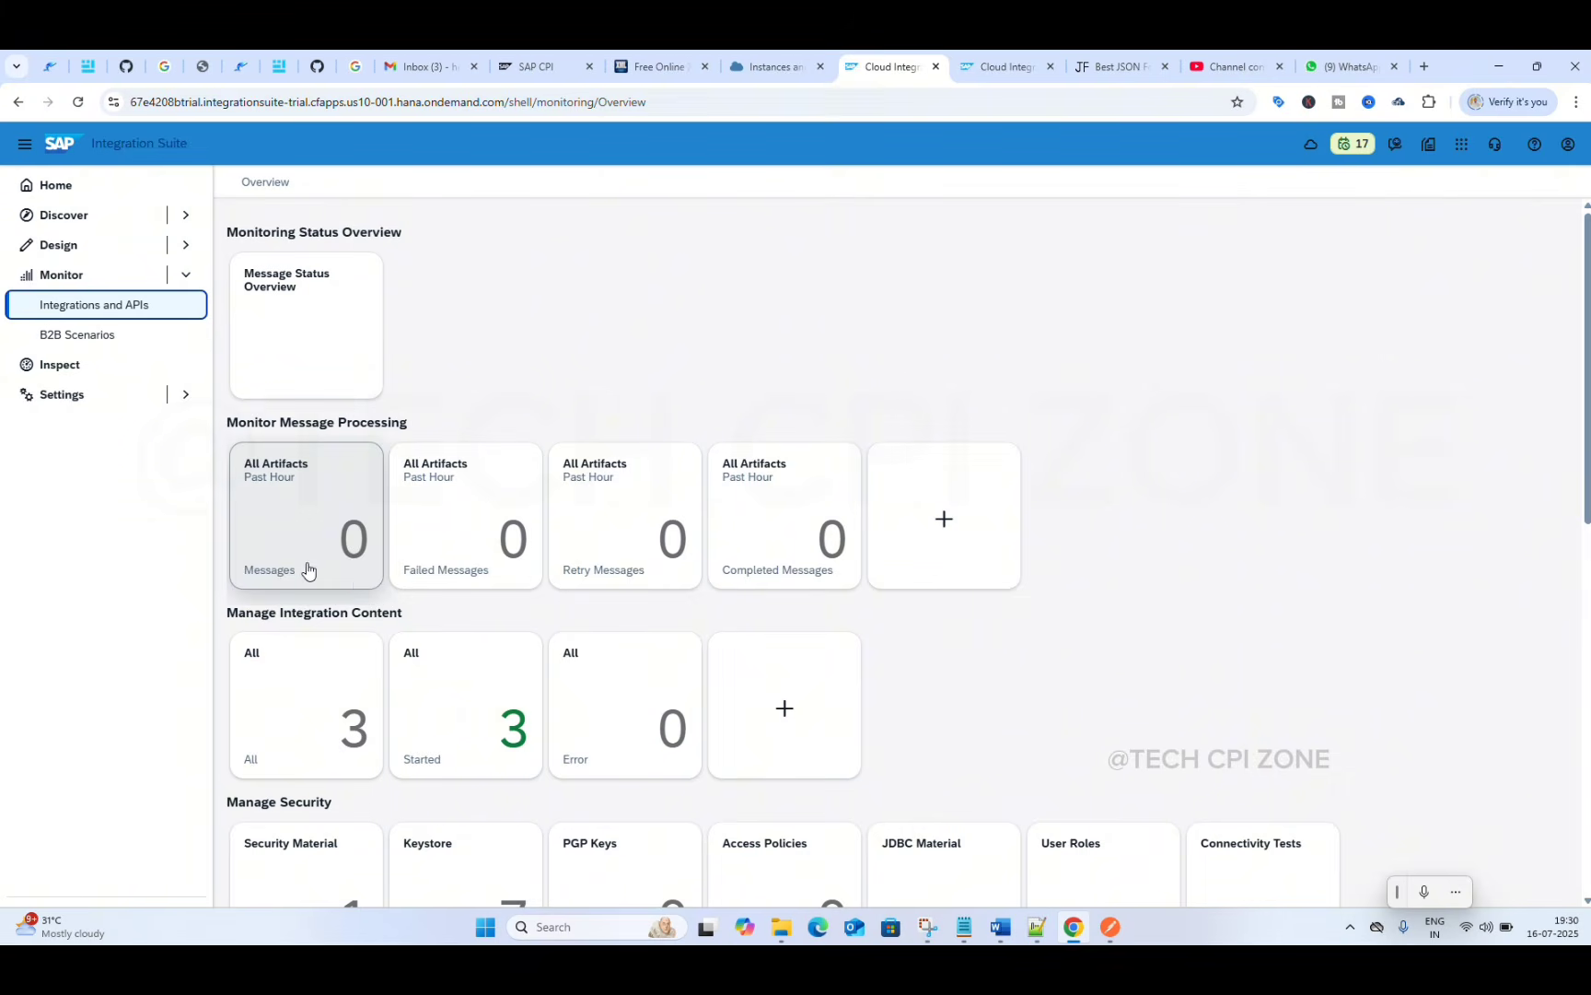
{"action": "left_click", "coordinate": [337, 749]}
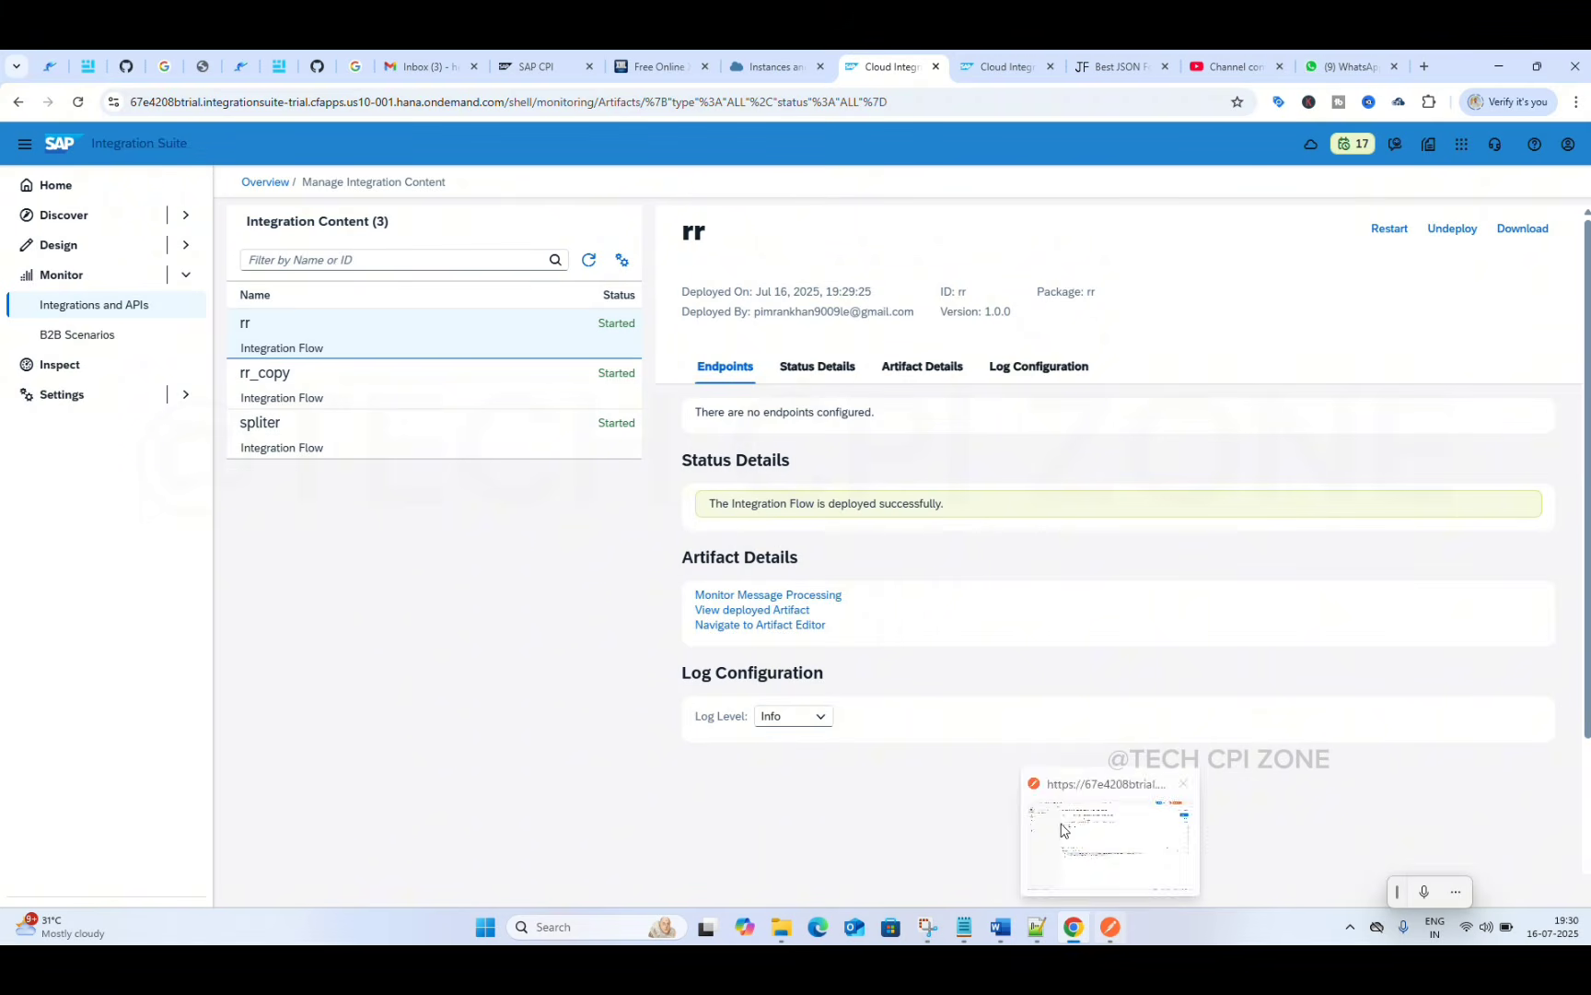
- Switch to the Gmail inbox and delete all mails in the Primary category
{"action": "left_click", "coordinate": [417, 67]}
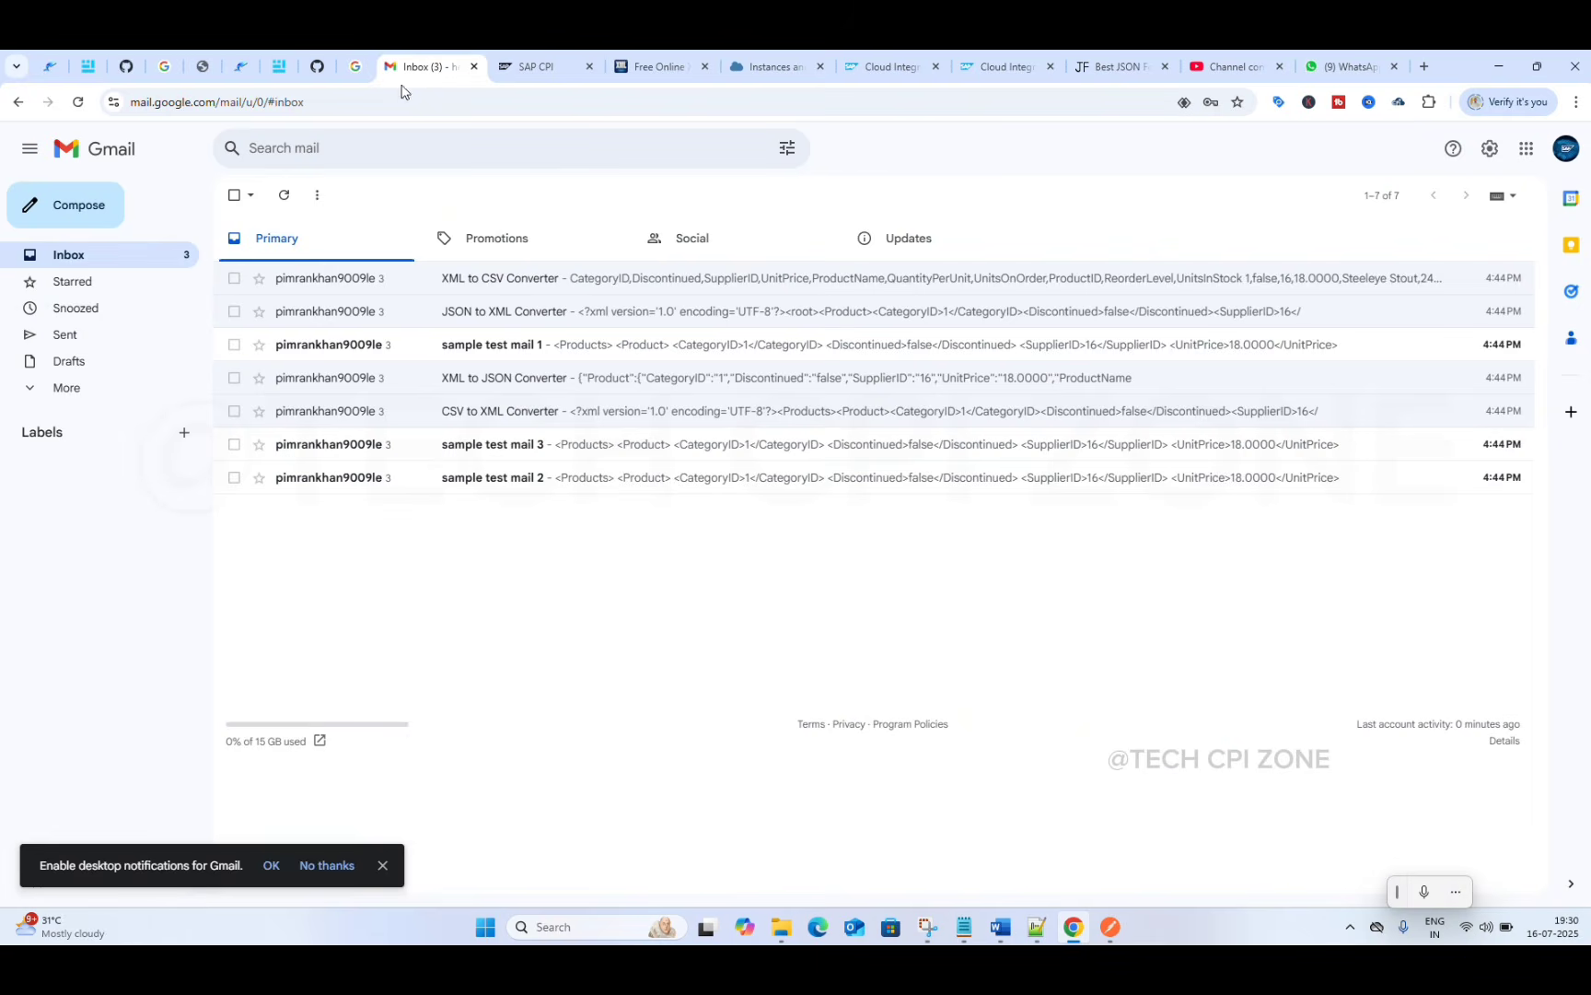
{"action": "left_click", "coordinate": [234, 196]}
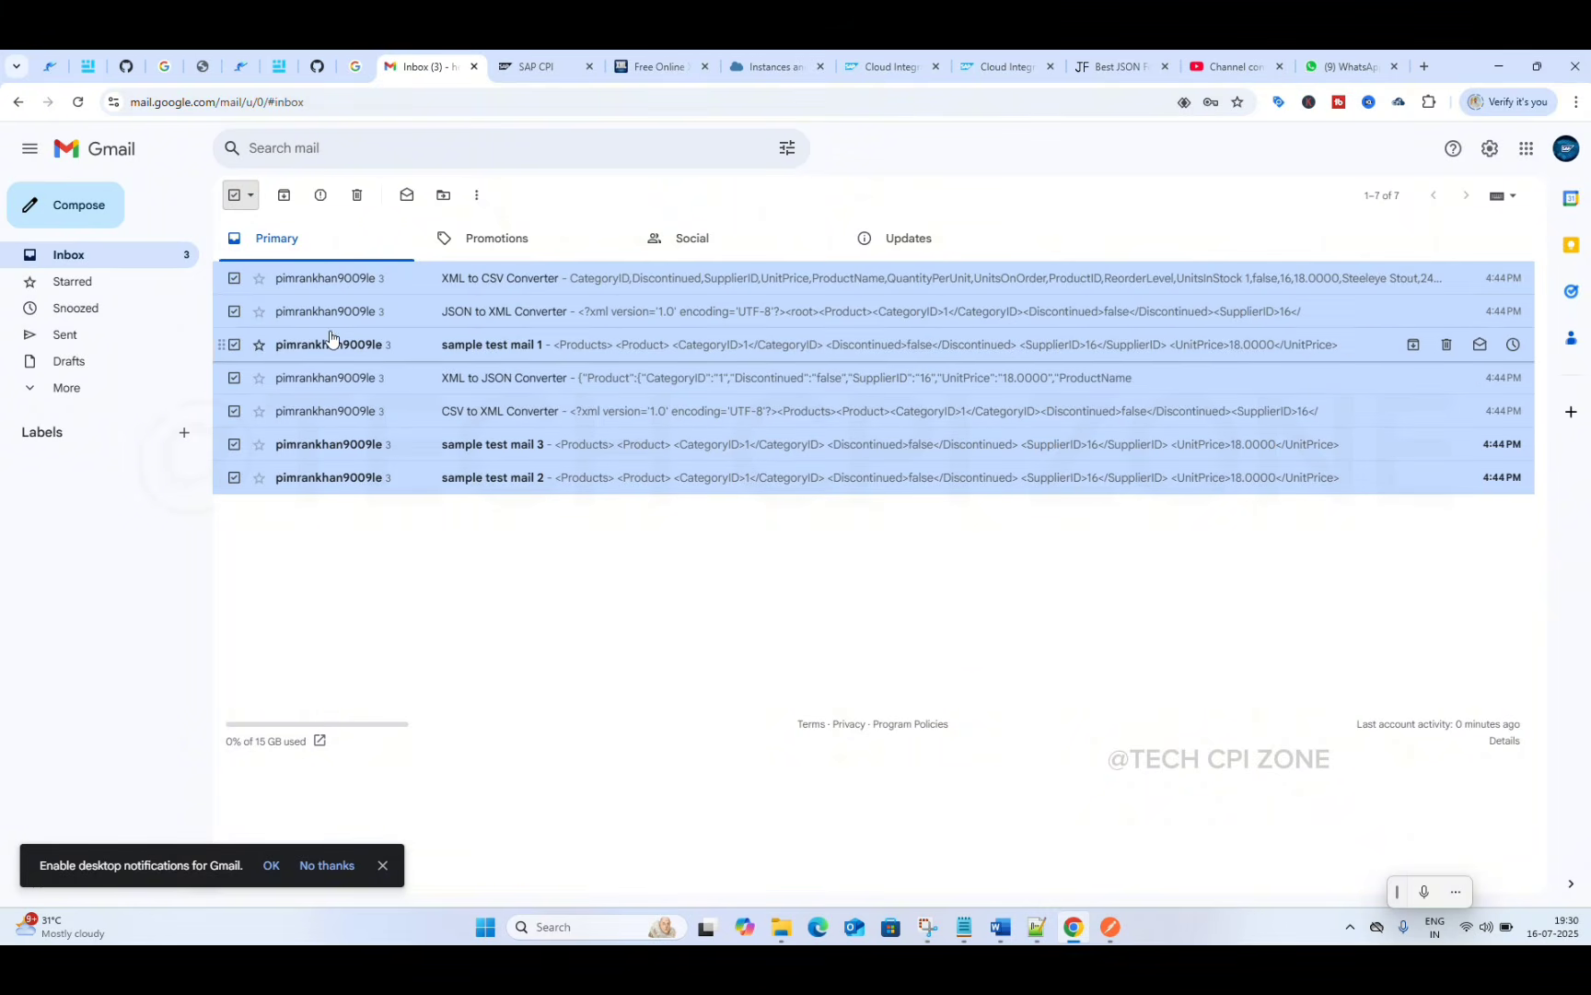
{"action": "left_click", "coordinate": [357, 195]}
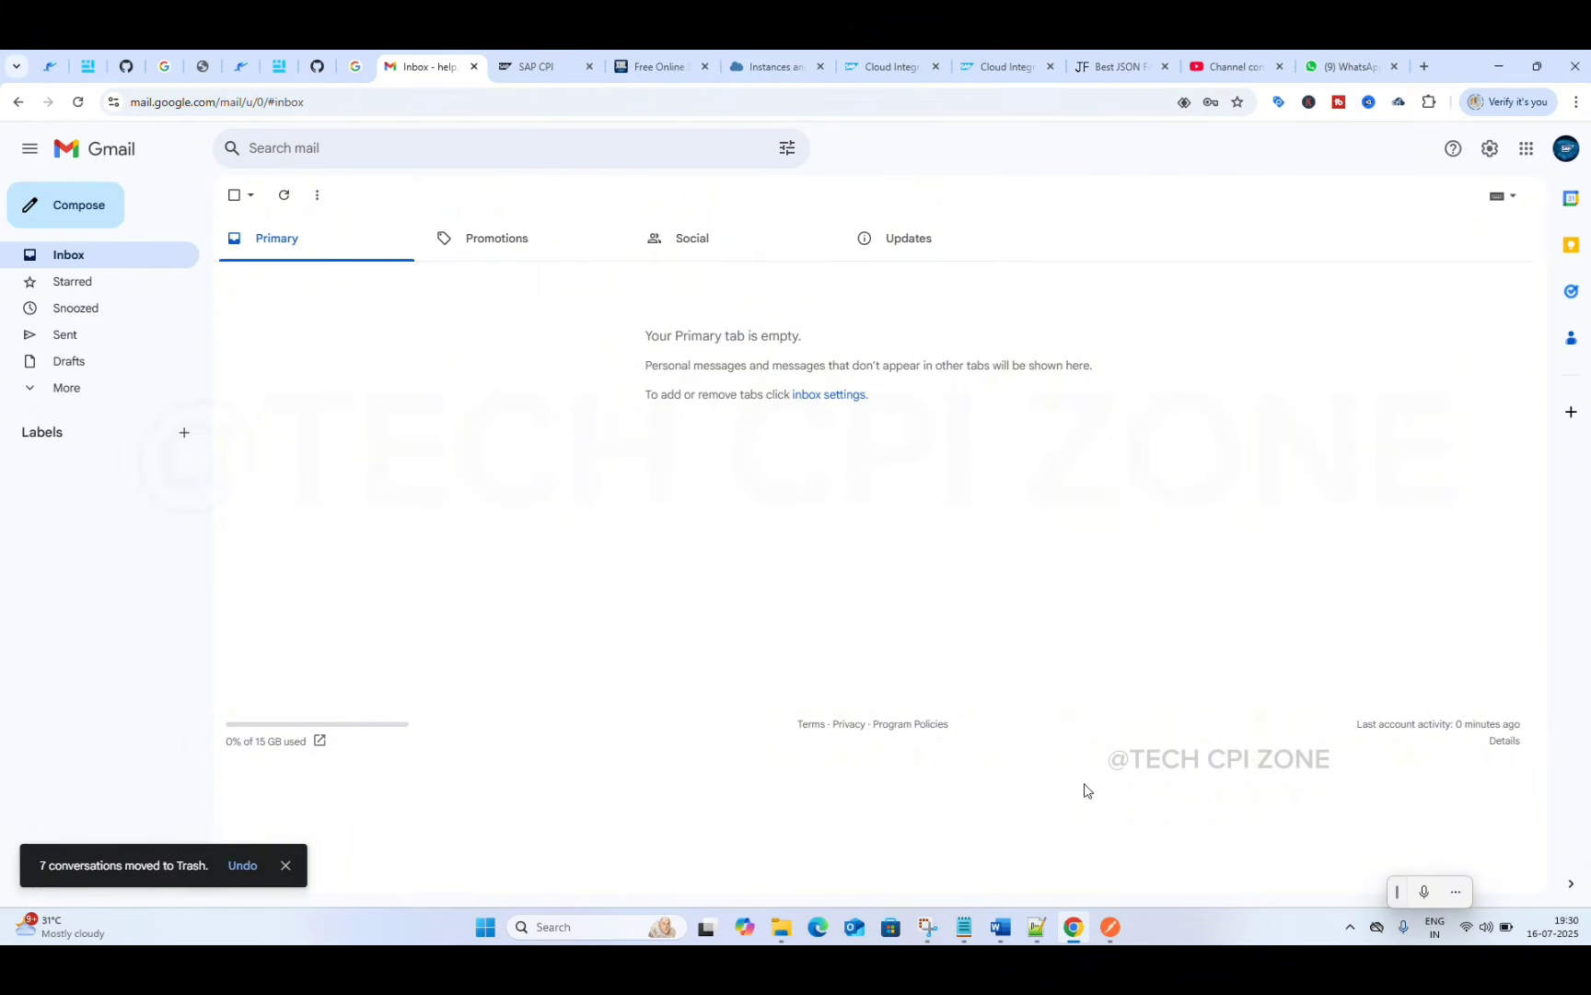
- Switch to Postman, set the PID in the XML request body to 44, and send the GET request to the rr endpoint
{"action": "left_click", "coordinate": [1110, 927]}
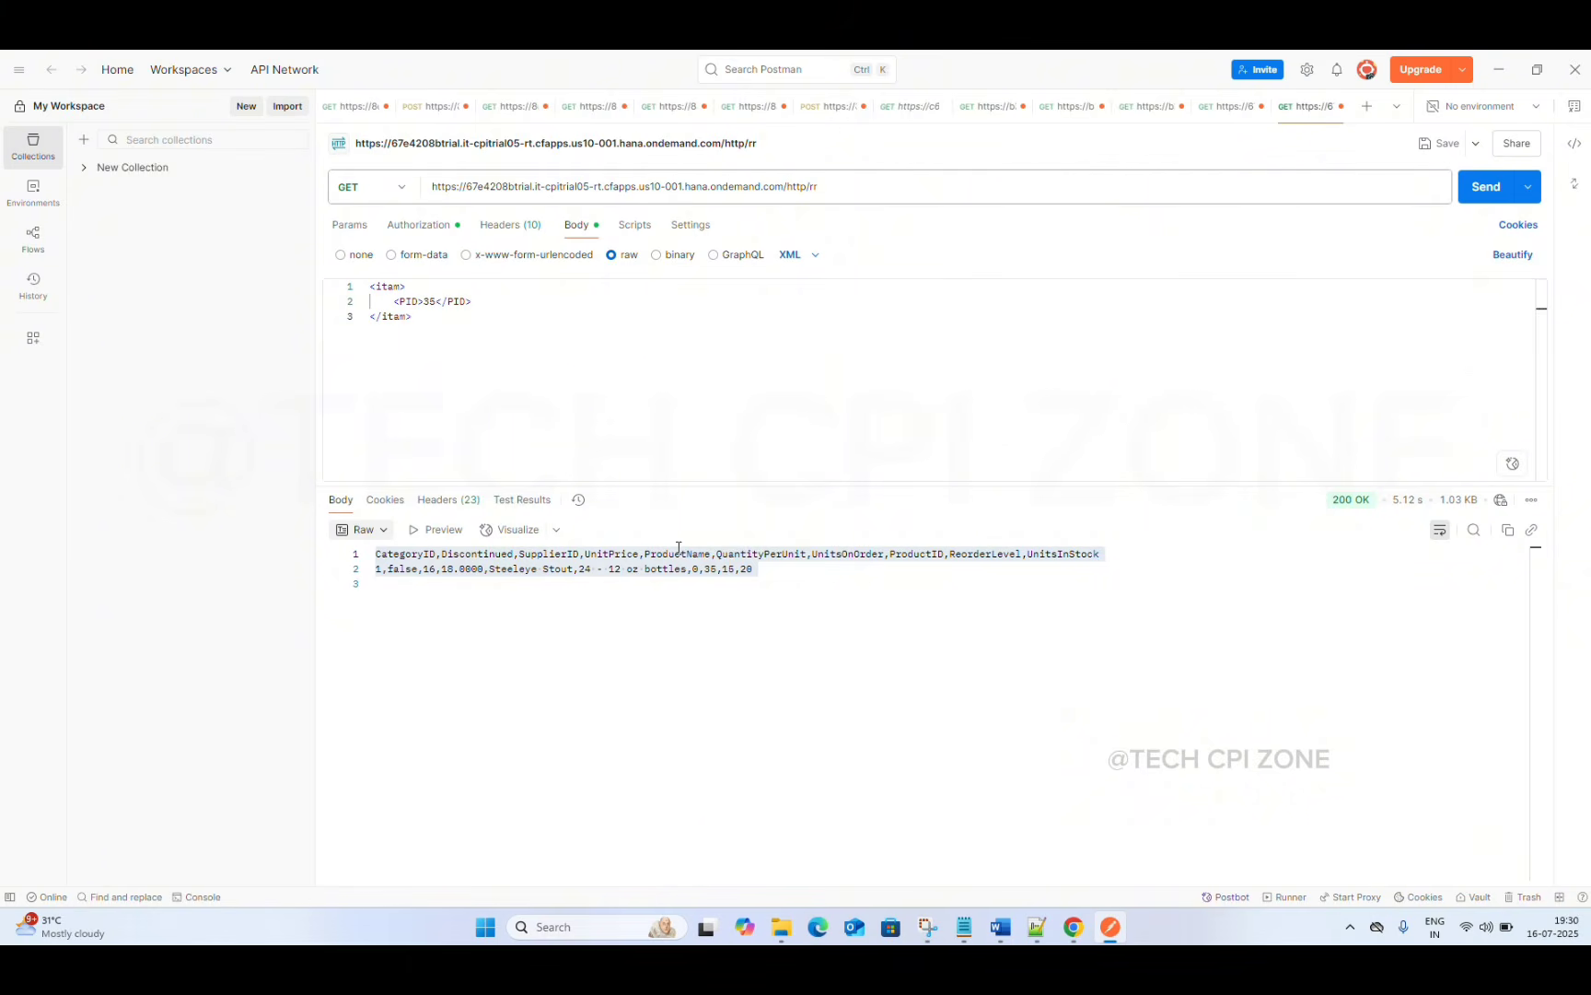
{"action": "double_click", "coordinate": [433, 302]}
{"action": "key", "text": "BackSpace"}
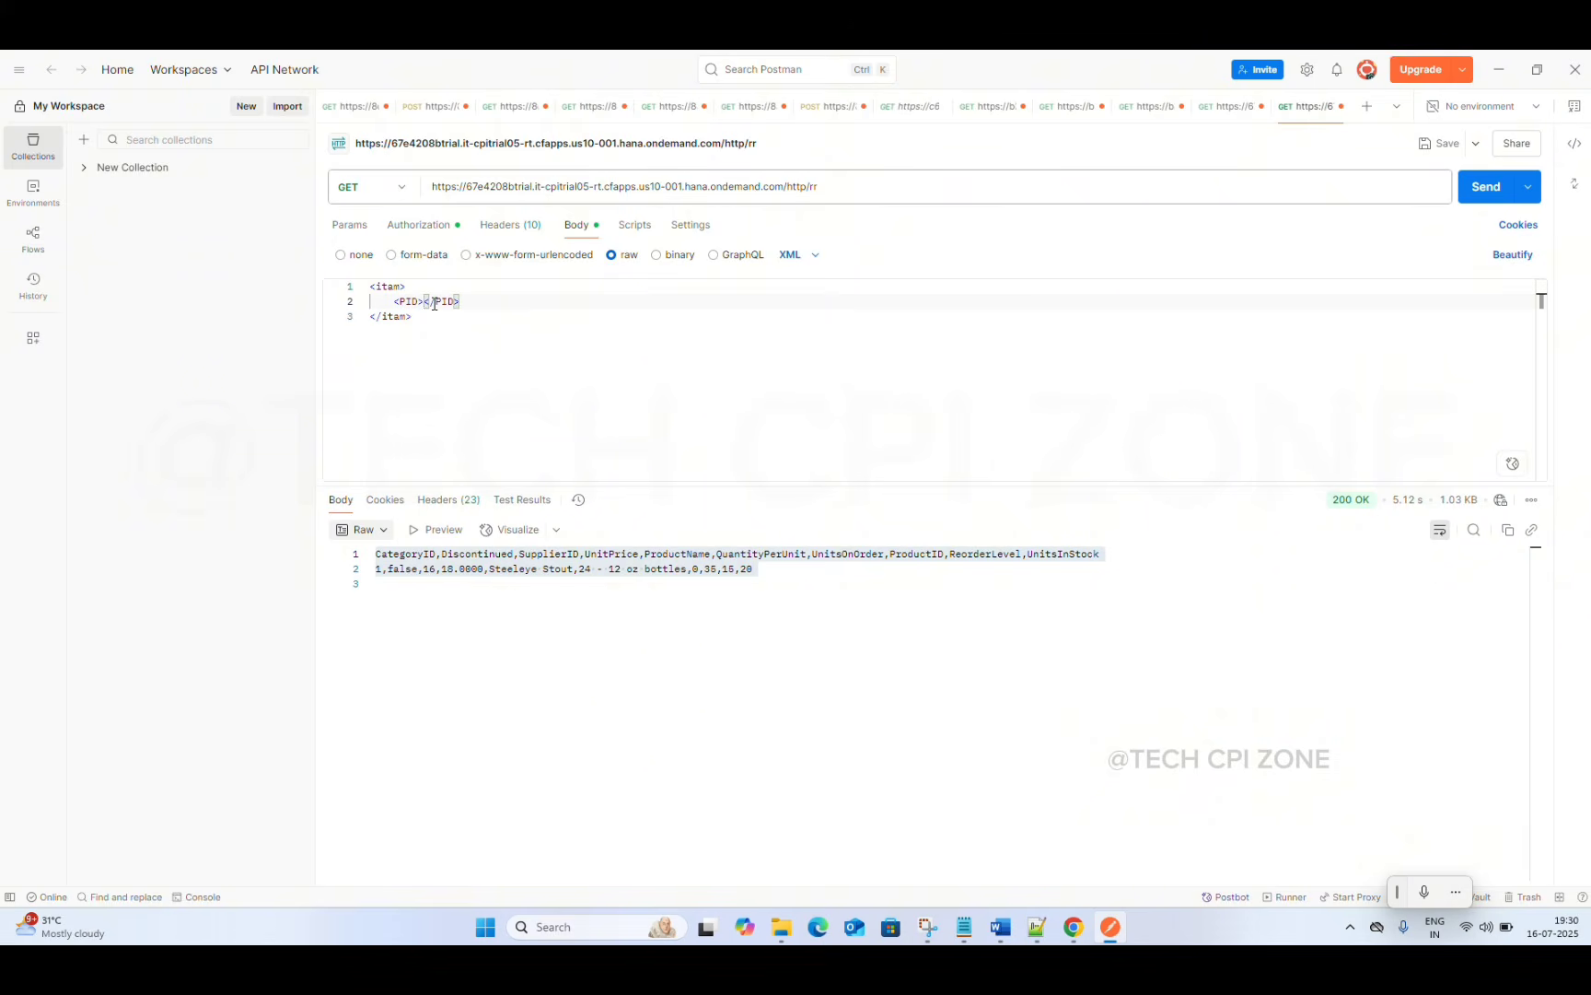
{"action": "type", "text": "44"}
{"action": "left_click", "coordinate": [1483, 198]}
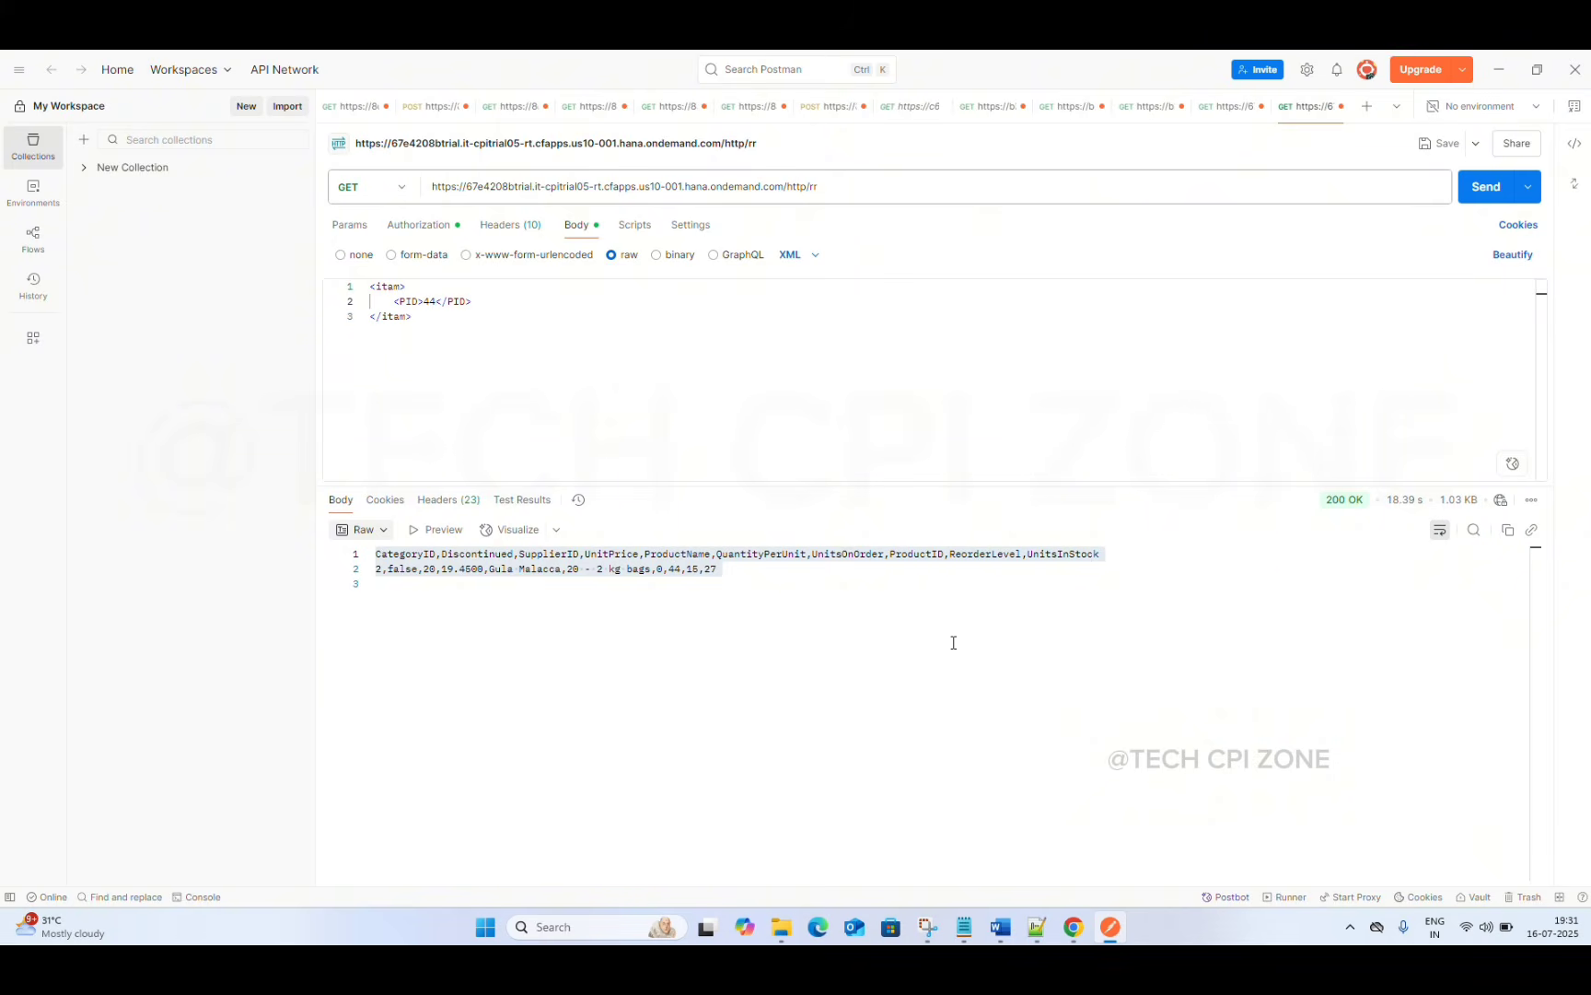
- Return to the Gmail inbox, open the Base64 Encoder mail, and copy its entire encoded body text
{"action": "left_click", "coordinate": [1076, 937]}
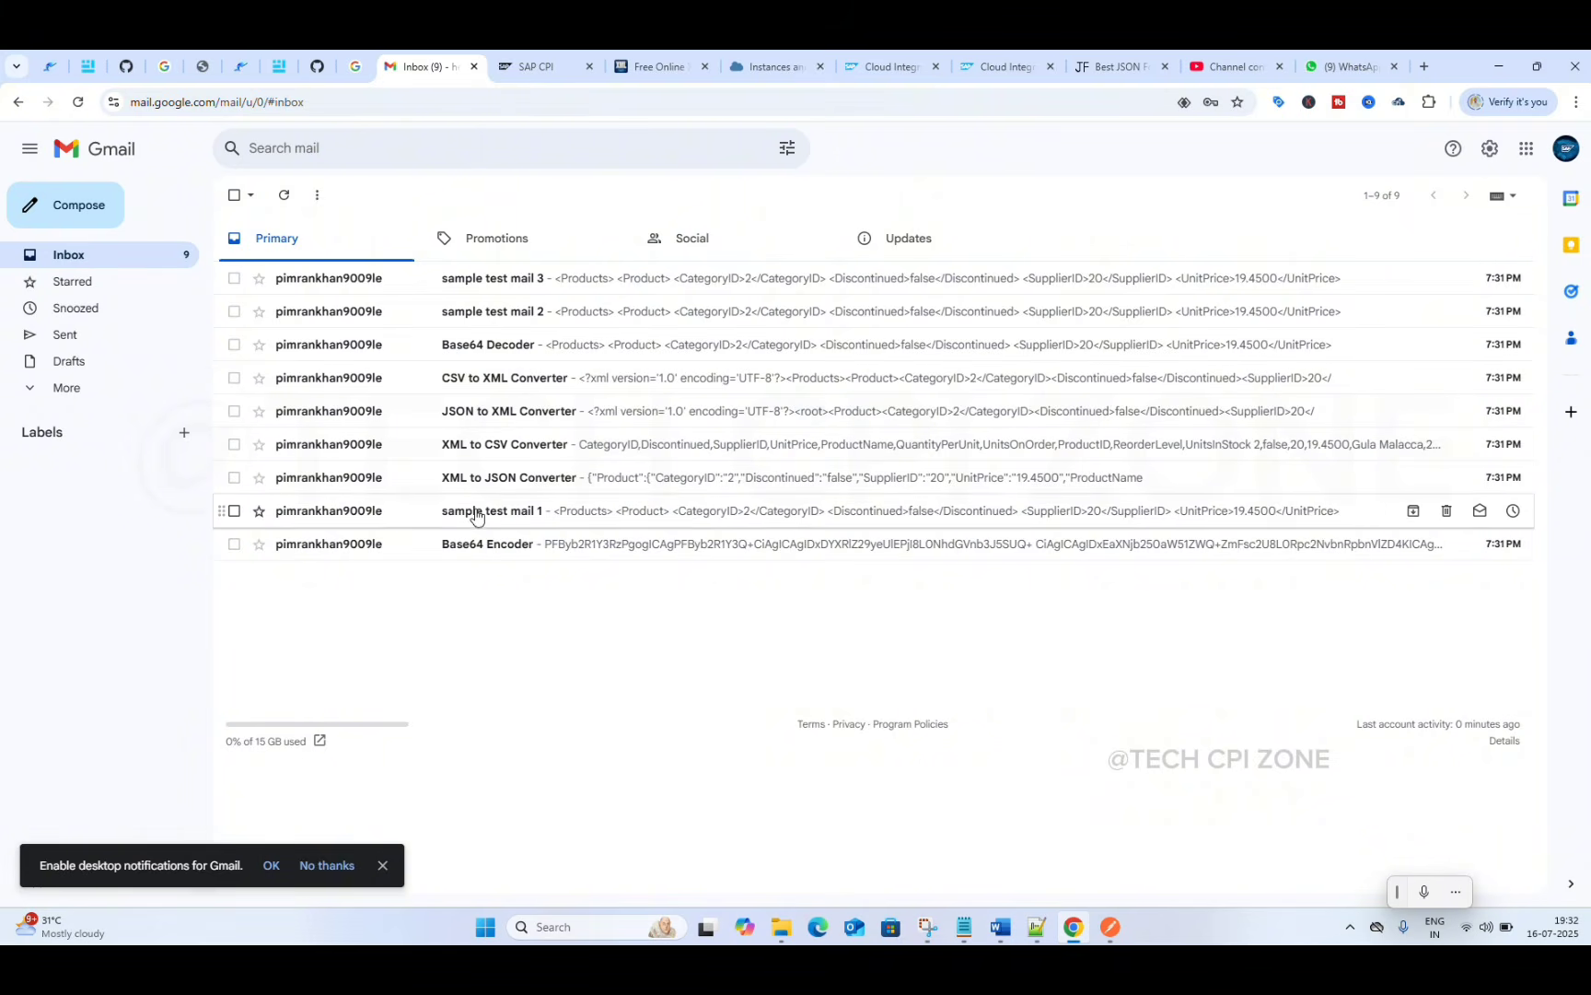
{"action": "left_click", "coordinate": [490, 545]}
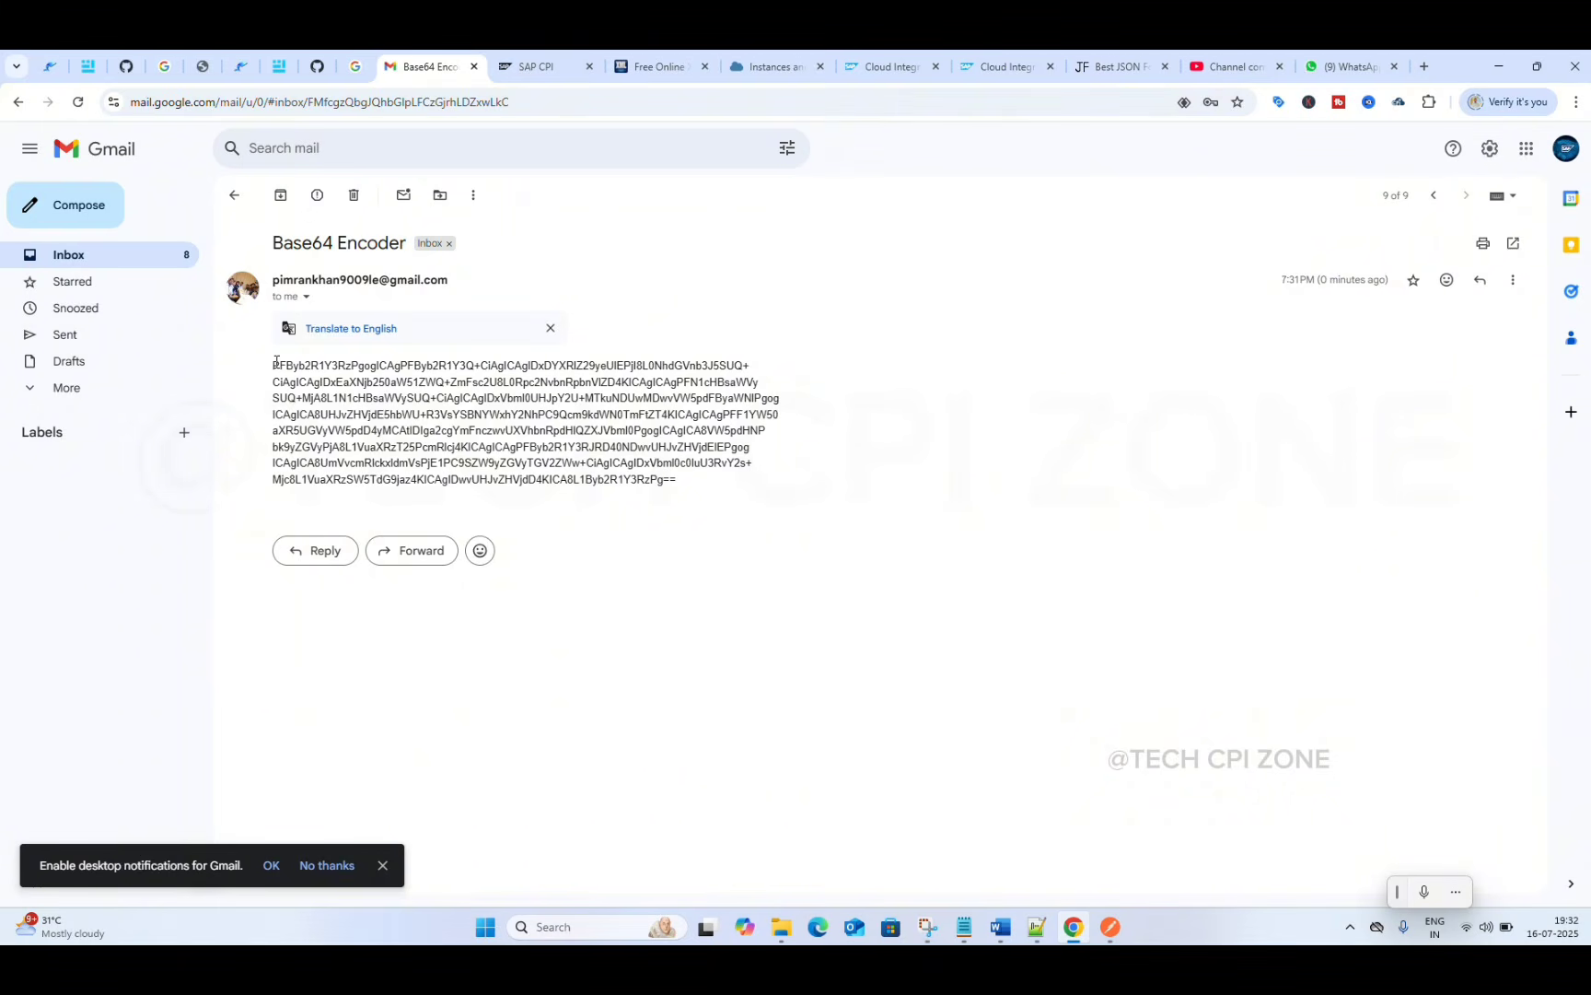
{"action": "left_click_drag", "start_coordinate": [280, 362], "coordinate": [719, 491]}
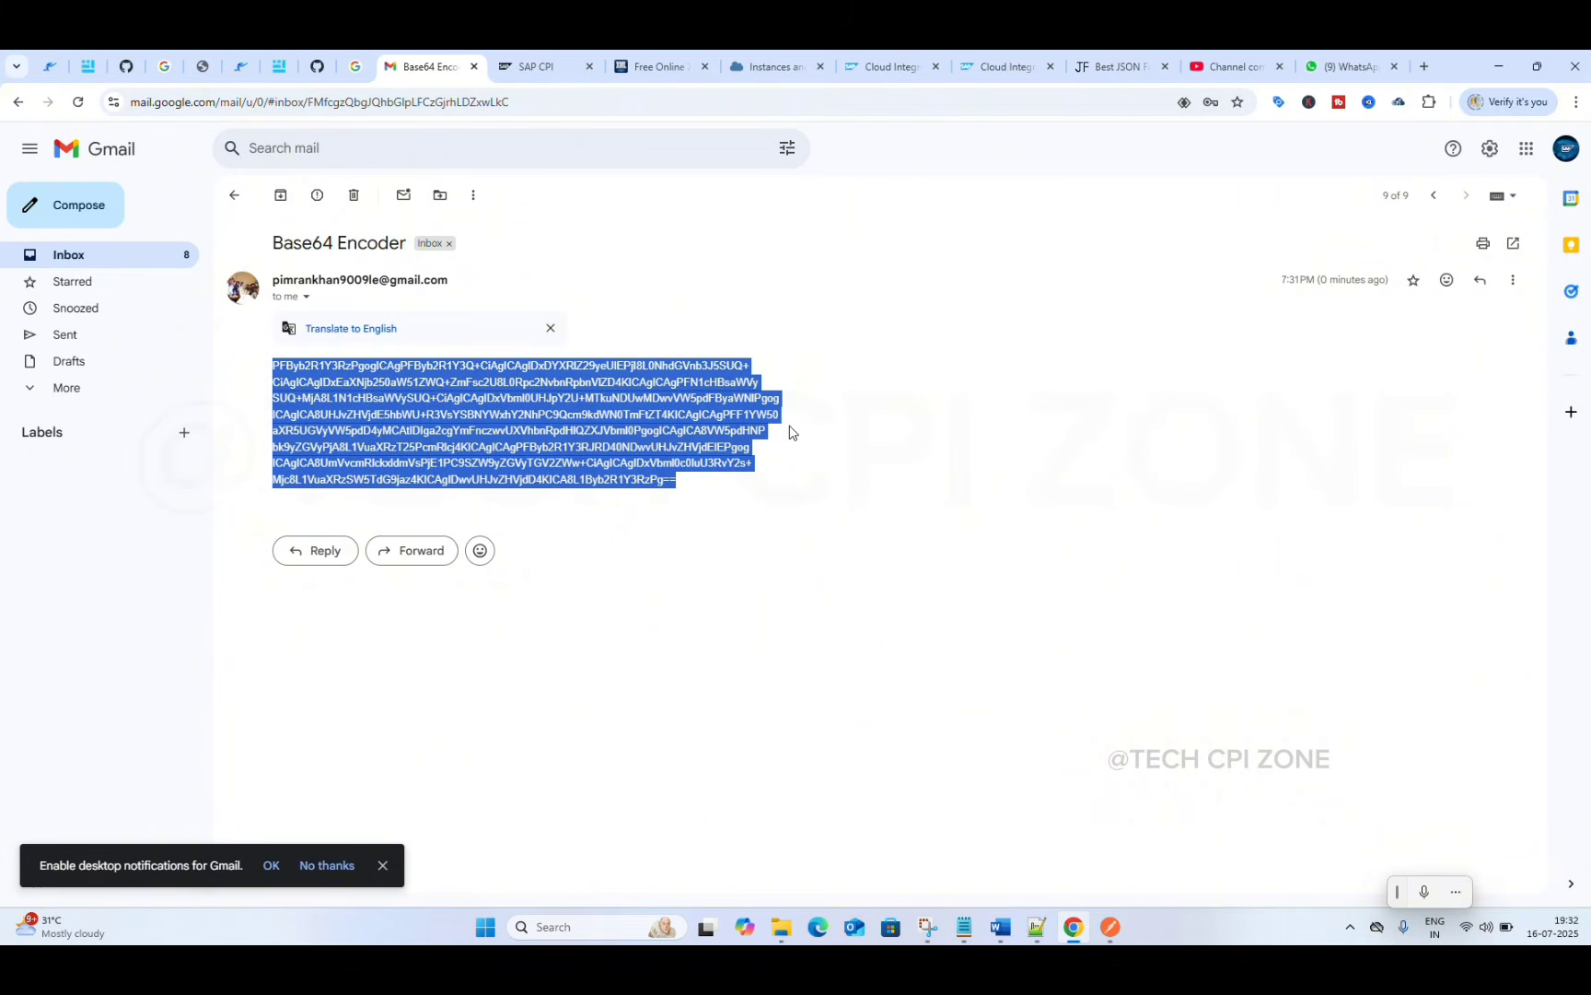
- Search Google for "base64 decode" in a new browser tab and open the base64decode.org result
{"action": "left_click", "coordinate": [1425, 66]}
{"action": "left_click", "coordinate": [683, 390]}
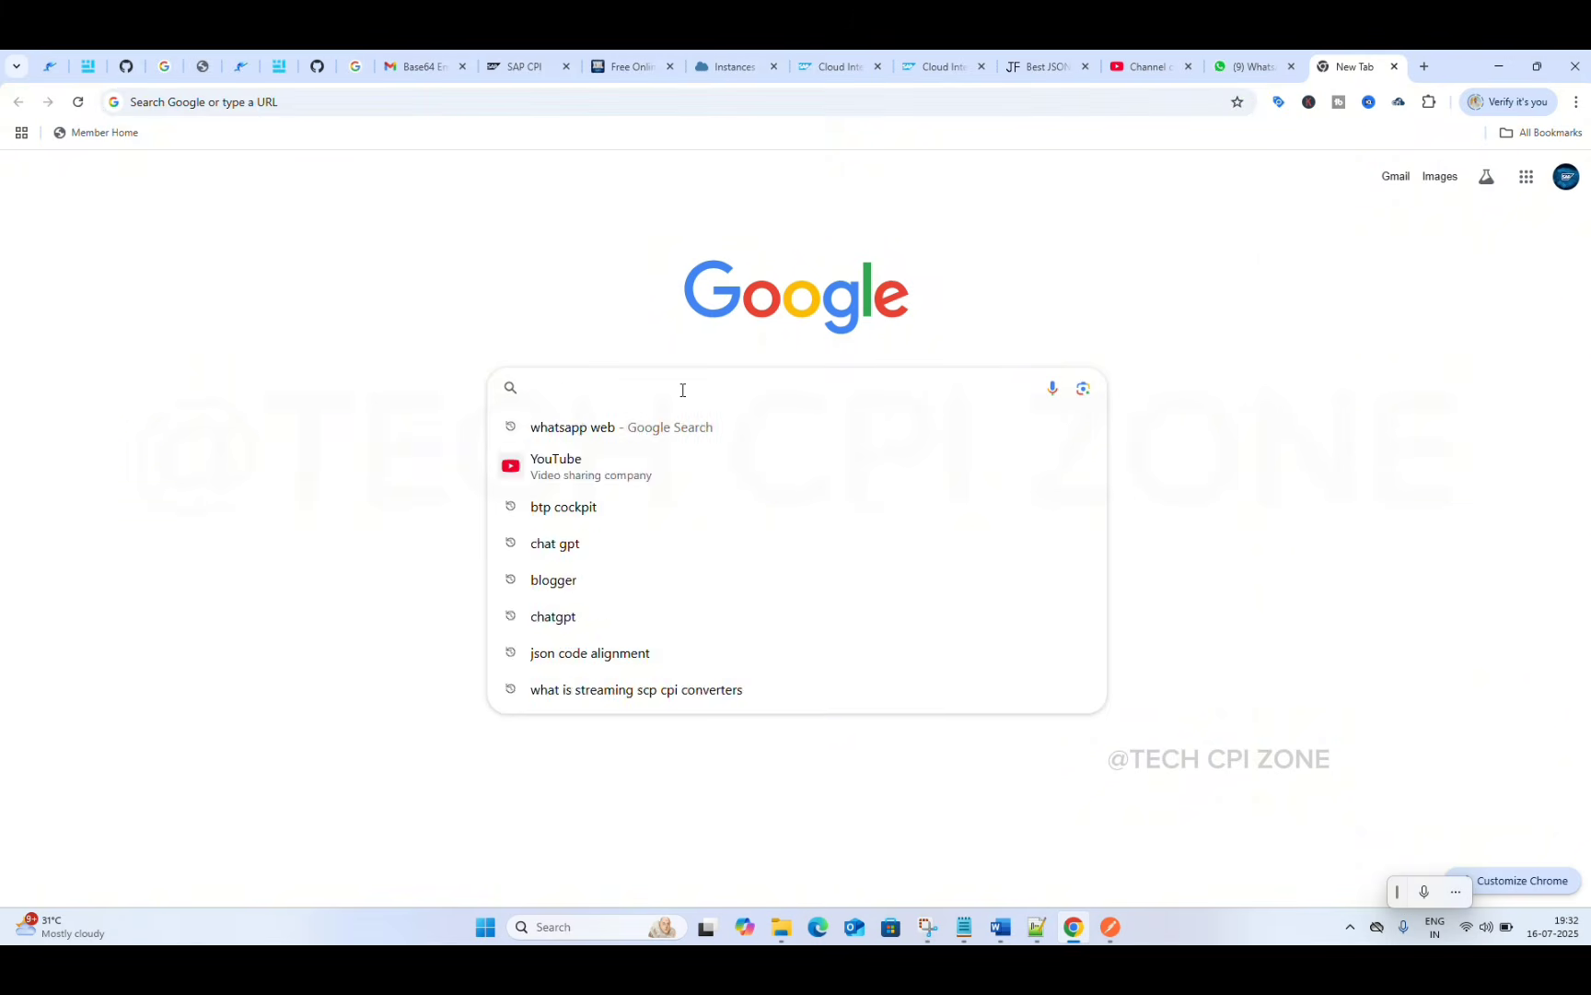
{"action": "type", "text": "b"}
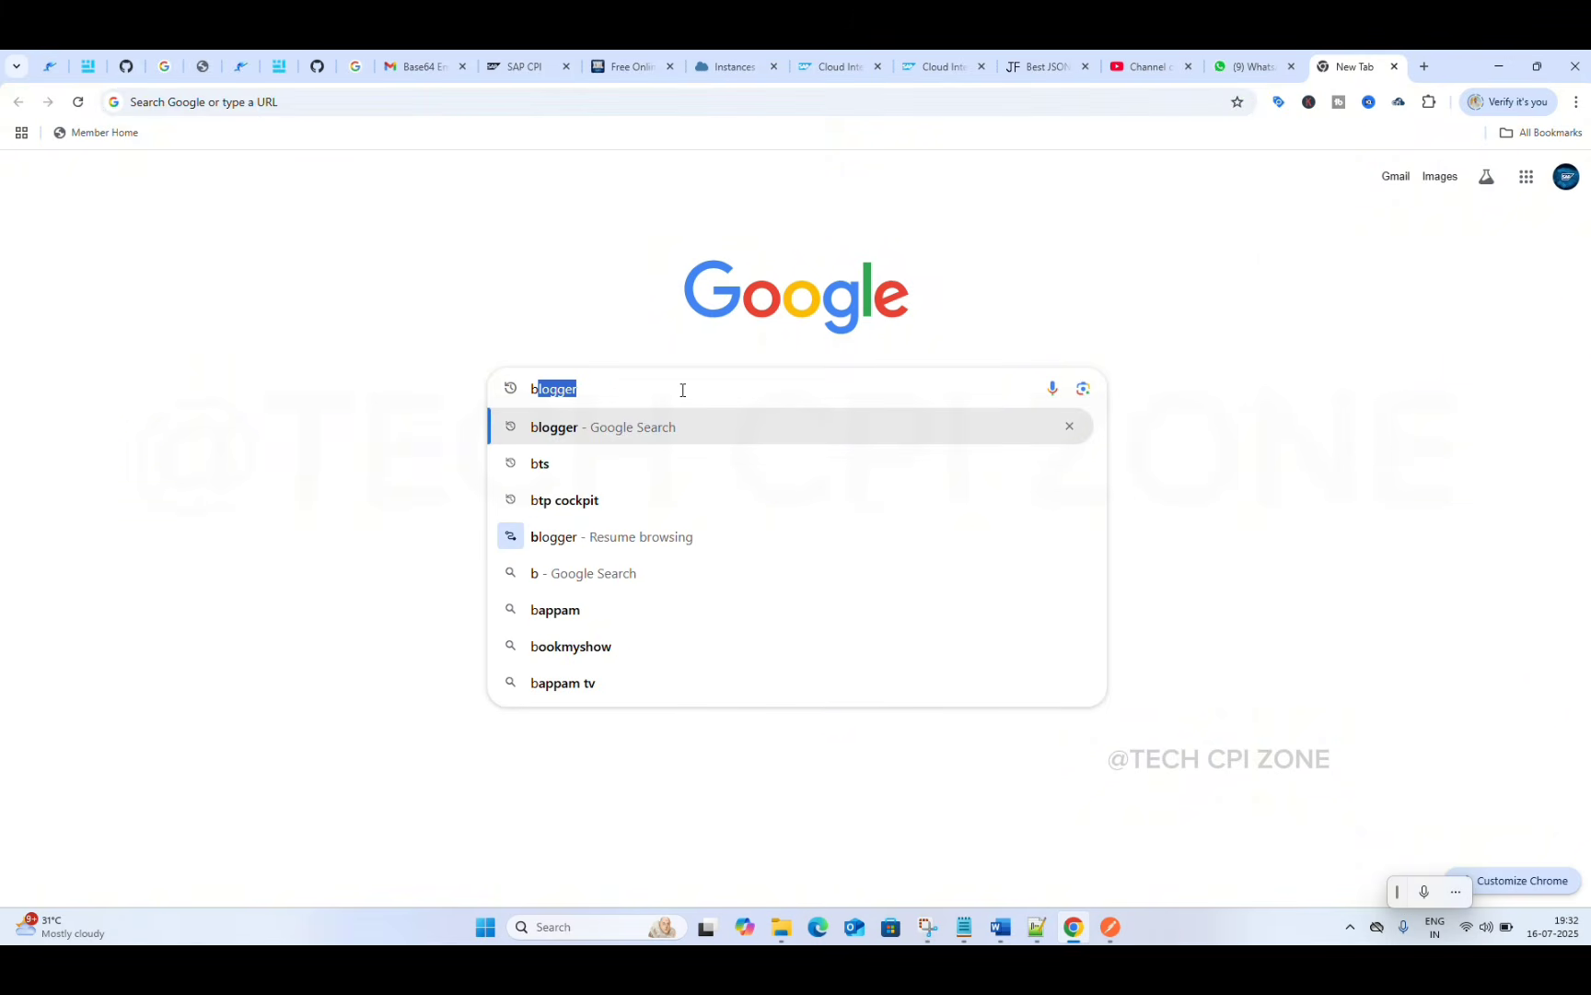
{"action": "type", "text": "as"}
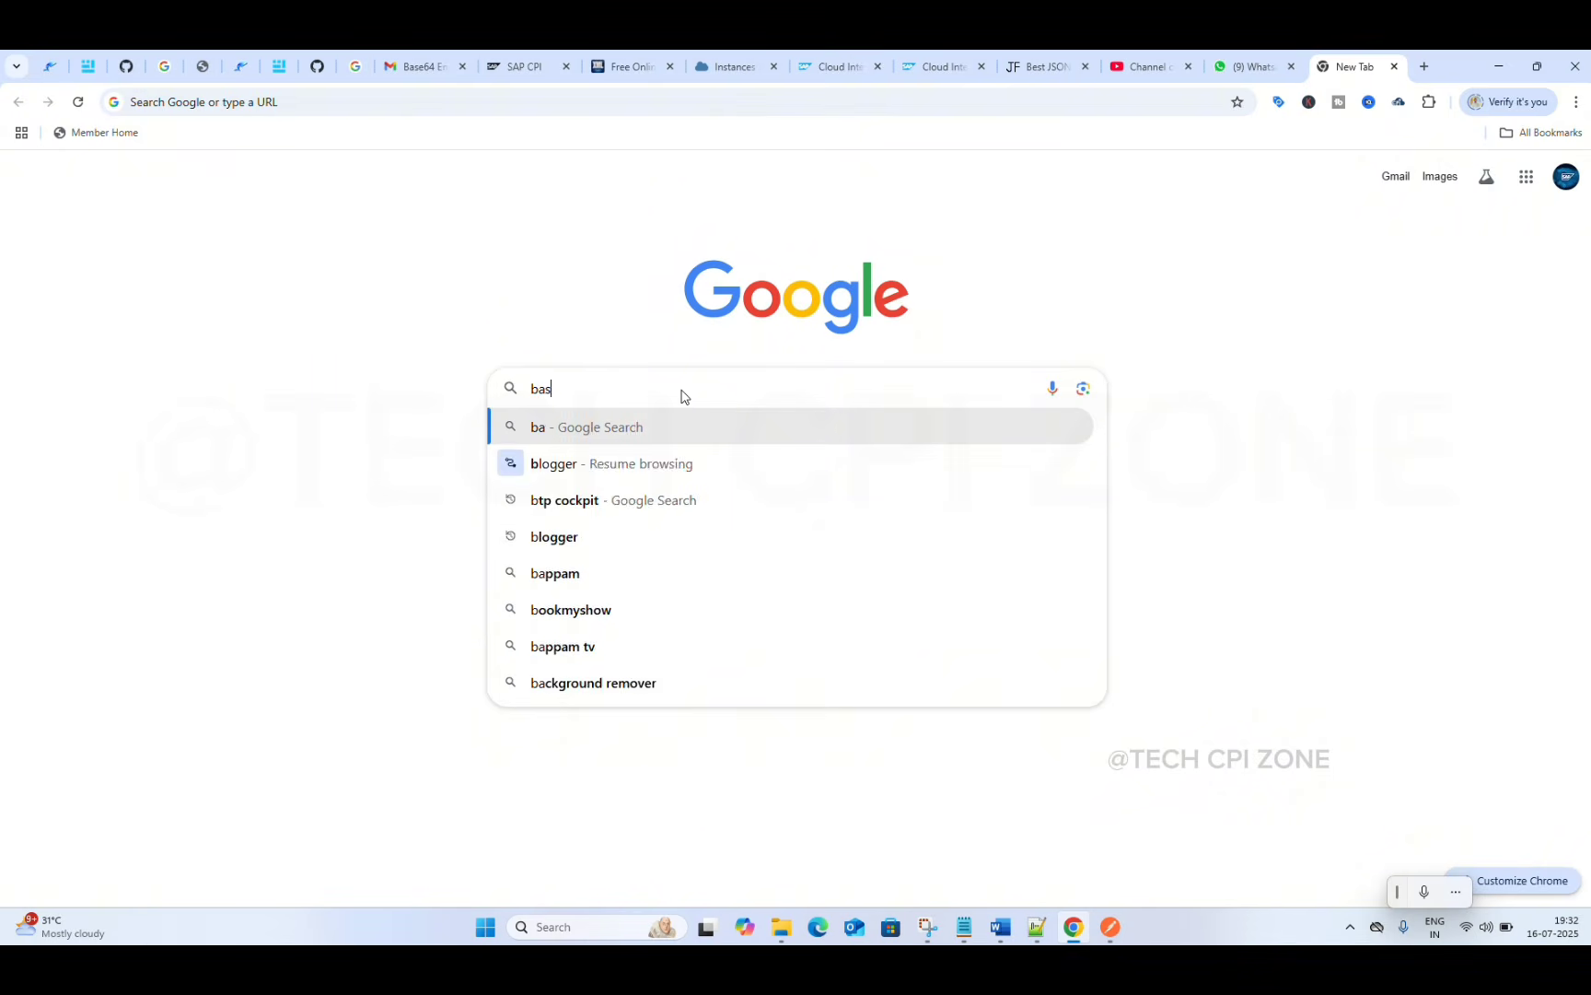
{"action": "type", "text": "e6"}
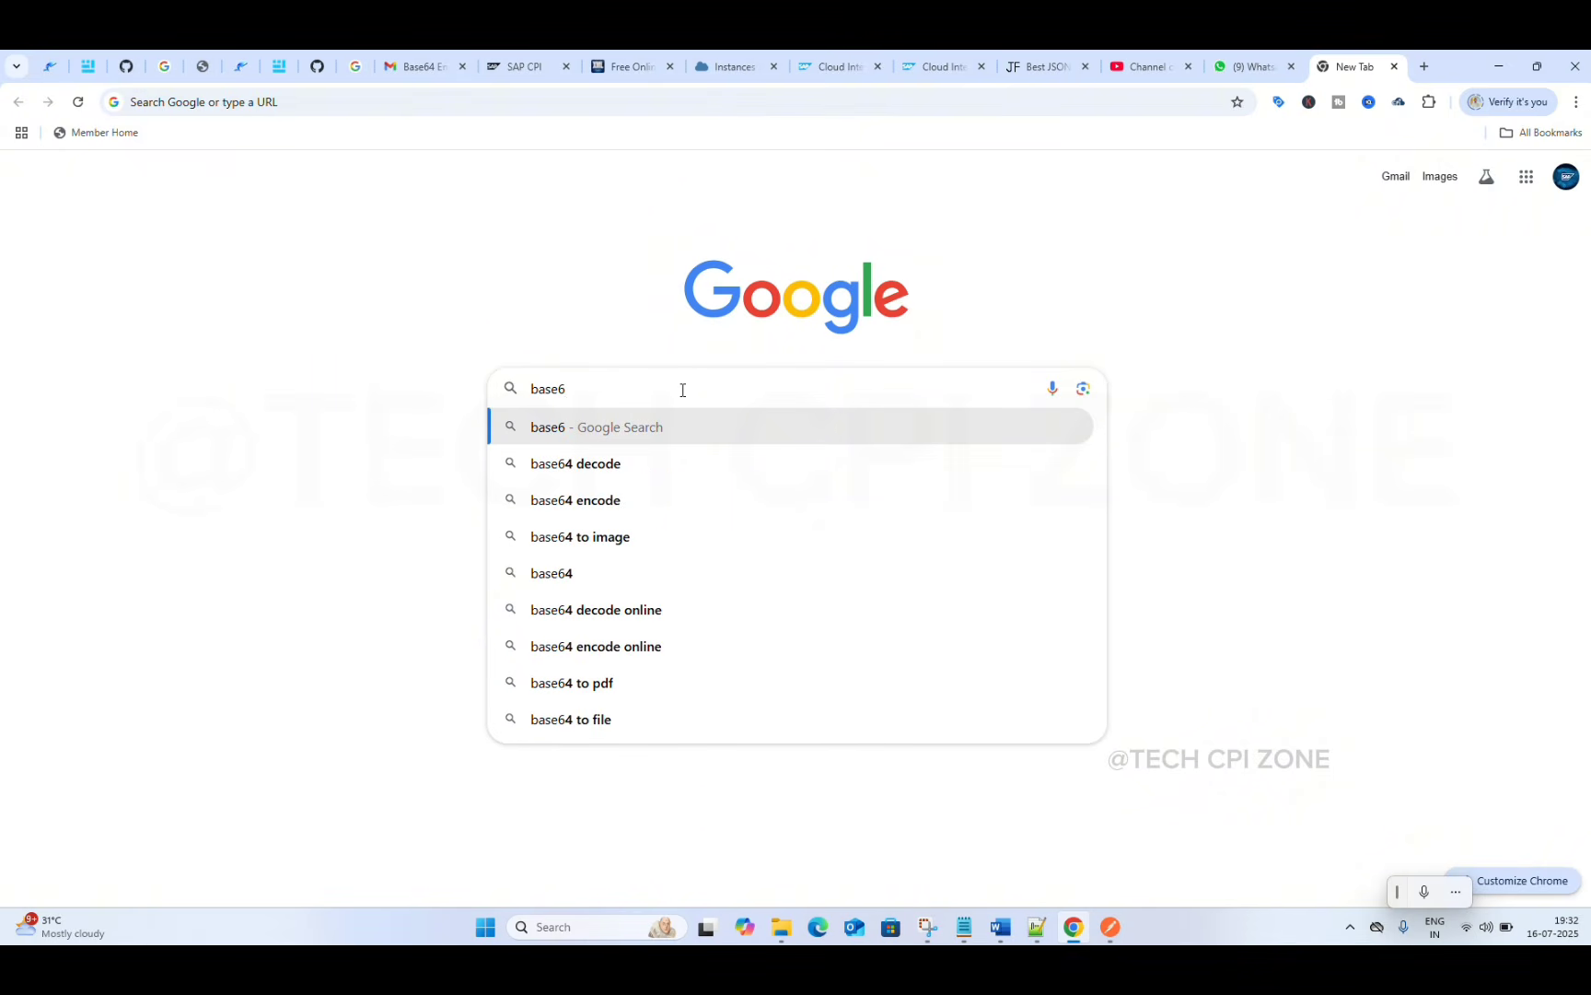
{"action": "type", "text": "4"}
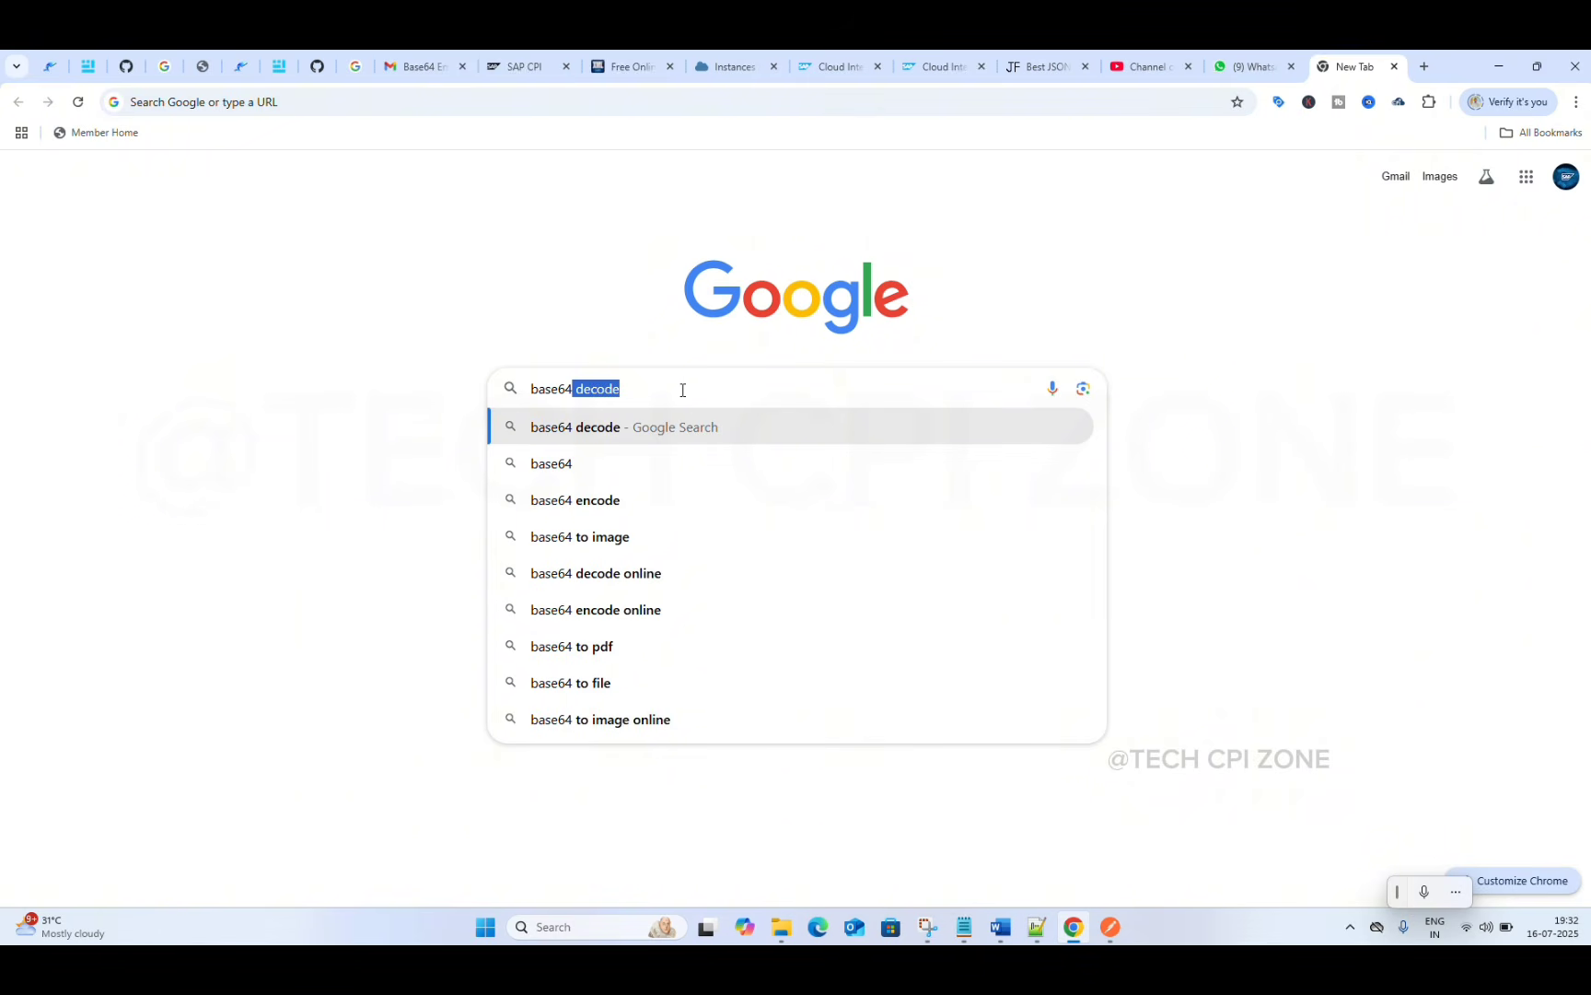
{"action": "key", "text": "Down"}
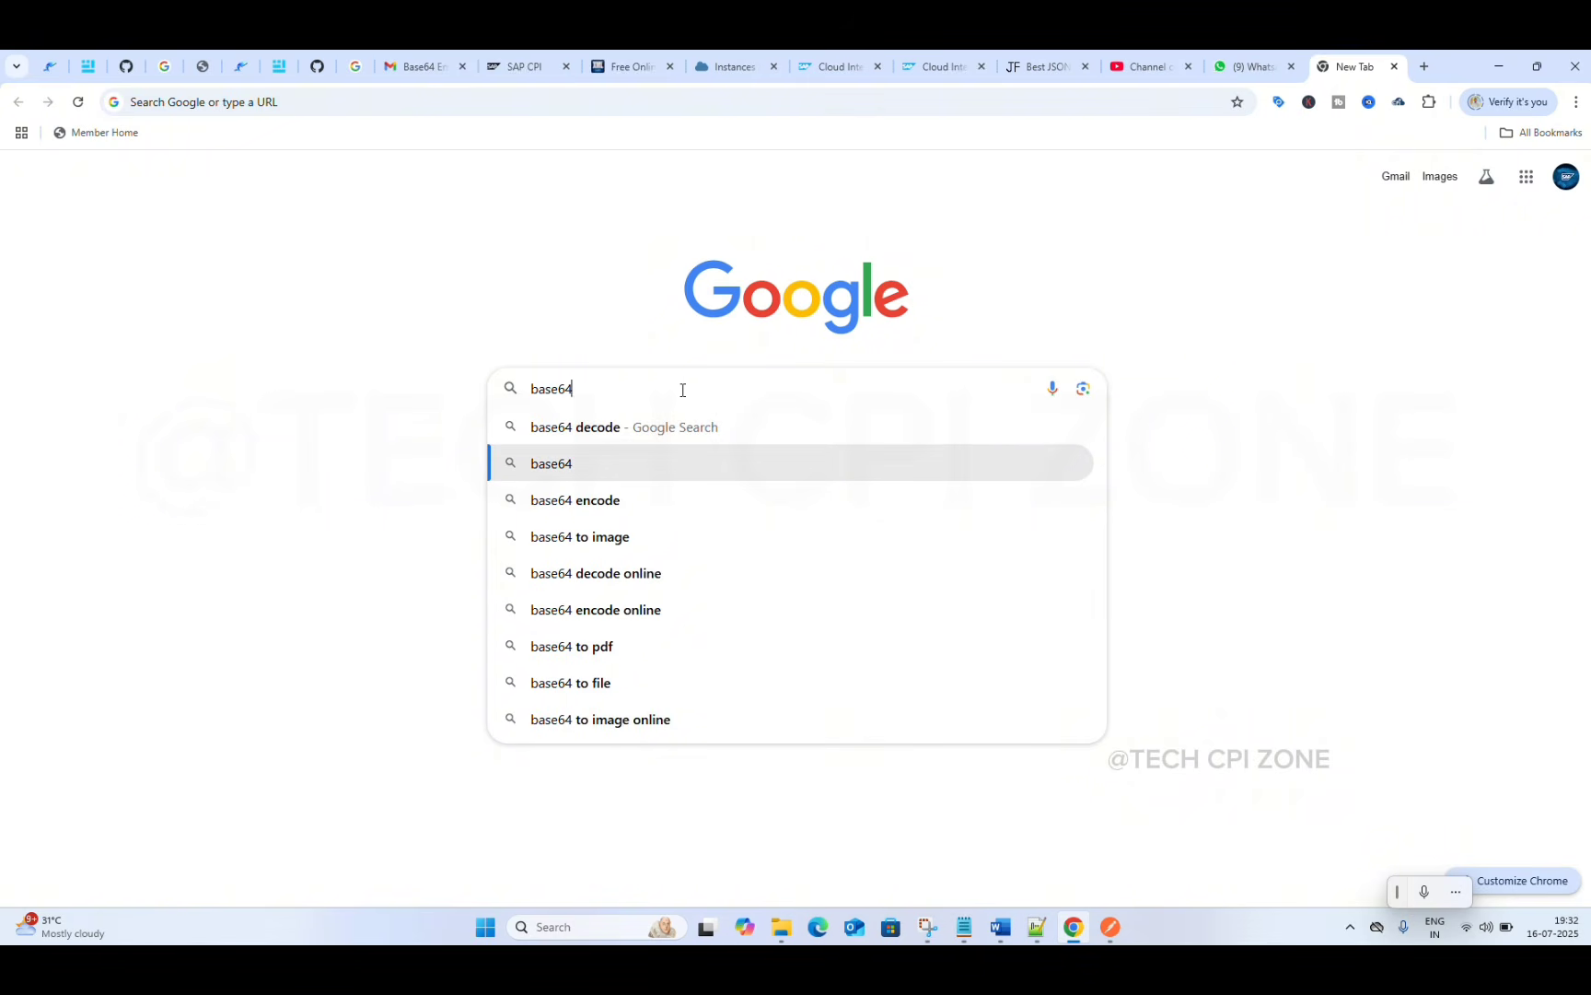
{"action": "key", "text": "Up"}
{"action": "key", "text": "Return"}
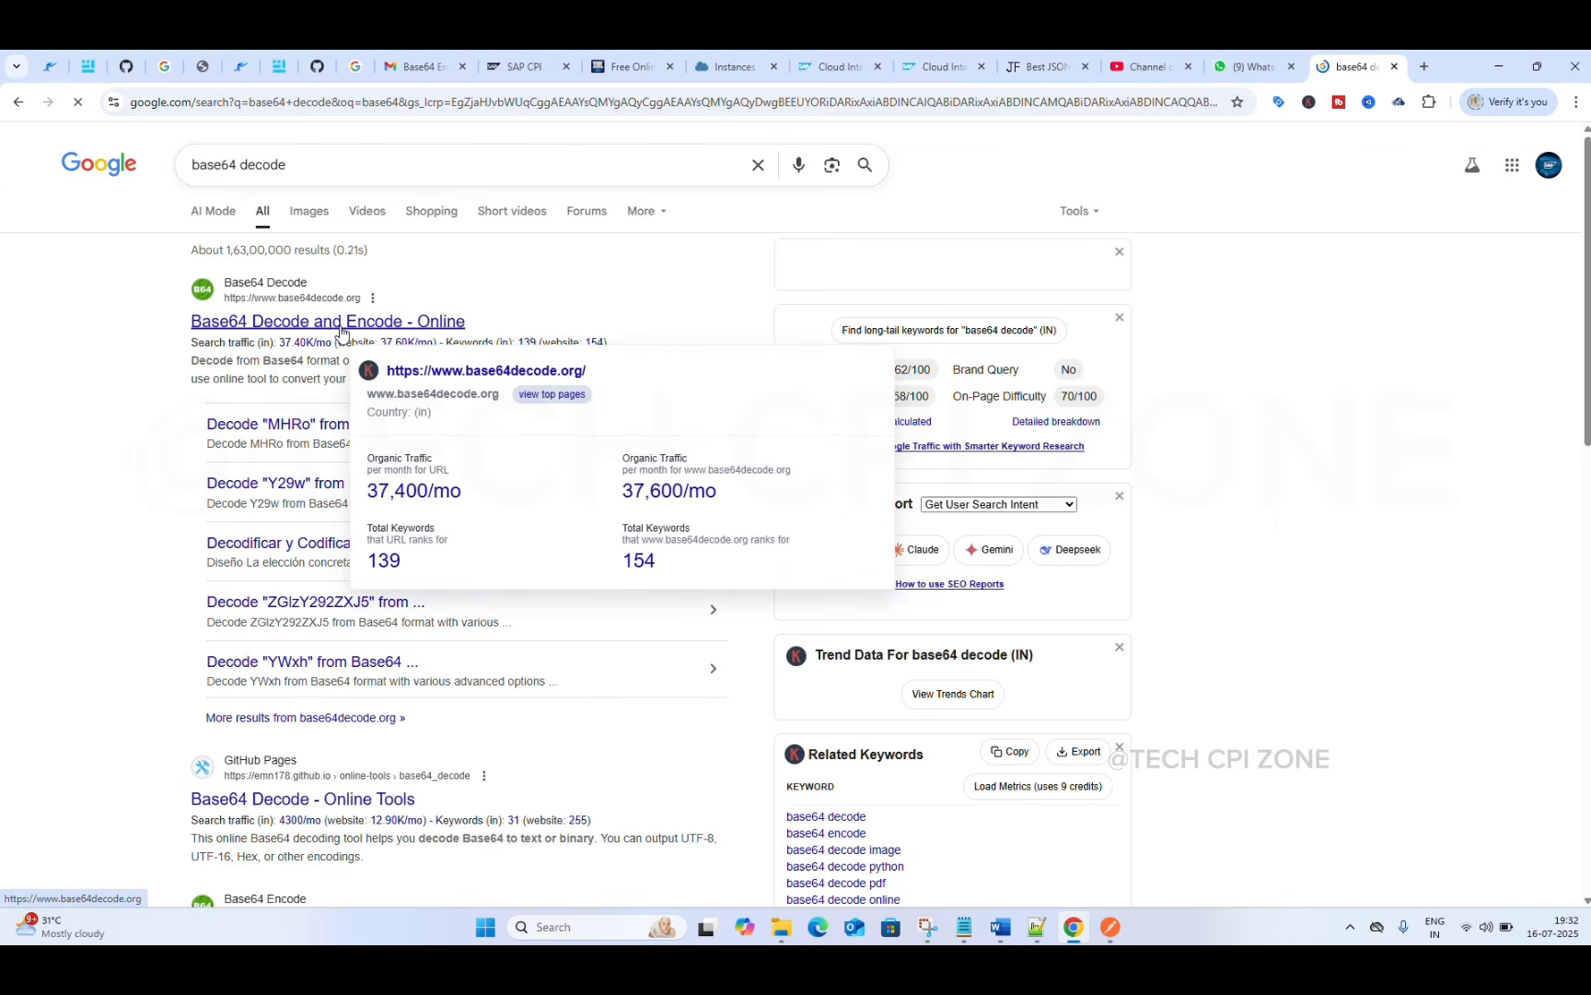
{"action": "left_click", "coordinate": [341, 324]}
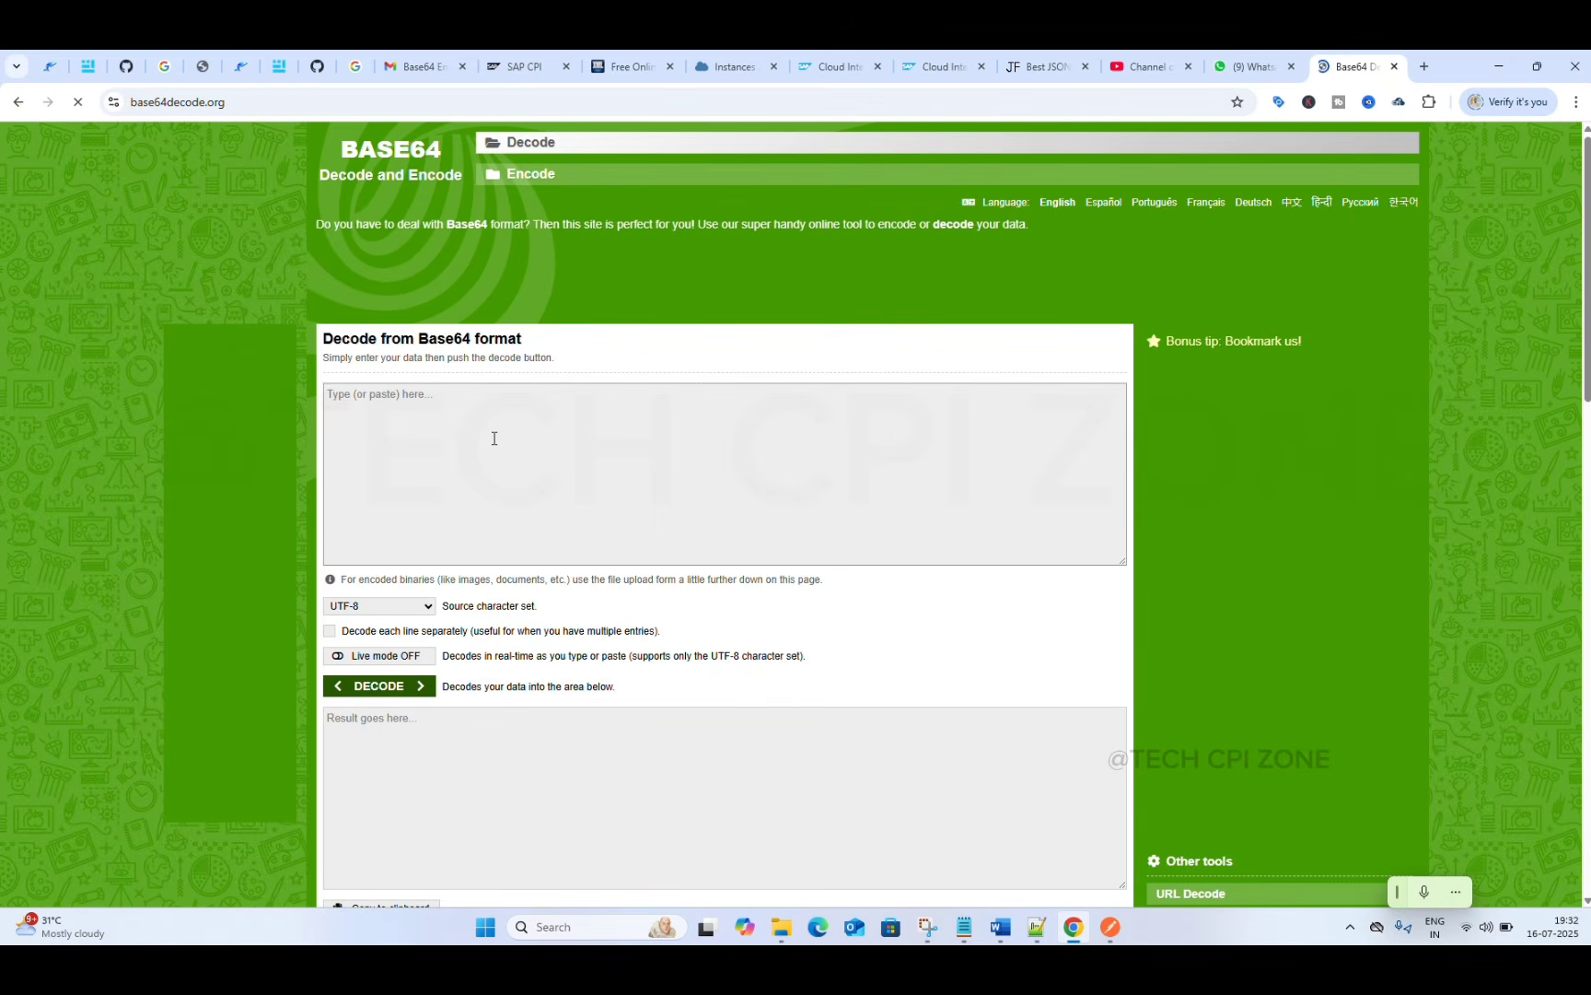
- Paste the copied mail body into the Base64 input and decode it with the UTF-8 character set, viewing the result through its end
{"action": "type", "text": "PFByb2R1Y3RzPgogICAgPFByb2R1Y3Q+CiAgICAgIDxDYXRlZ29yeUlEPjI8L0NhdGVnb3J5SUQ+ CiAgICAgIDxEaXNjb250aW51ZWQ+ZmFsc2U8L0Rpc2NvbnRpbnVlZD4KICAgICAgPFN1cHBsaWVy SUQ+MjA8L1N1cHBsaWVySUQ+CiAgICAgIDxVbml0UHJpY2U+MTkuNDUwMDwvVW5pdFByaWNlPgog ICAgICA8UHJvZHVjdE5hbWU+R3VsYSBNYWxhY2NhPC9Qcm9kdWN0TmFtZT4KICAgICAgPFF1YW50 aXR5UGVyVW5pdD4yMCAtIDIga2cgYmFnczwvUXVhbnRpdHlQZXJVbml0PgogICAgICA8VW5pdHNP bk9yZGVyPjA8L1VuaXRzT25PcmRlcj4KICAgICAgPFByb2R1Y3RJRD40NDwvUHJvZHVjdElEPgog ICAgICA8UmVvcmRlckxldmVsPjE1PC9SZW9yZGVyTGV2ZWw+CiAgICAgIDxVbml0c0luU3RvY2s+ Mjc8L1VuaXRzSW5TdG9jaz4KICAgIDwvUHJvZHVjdD4KICA8L1Byb2R1Y3RzPg=="}
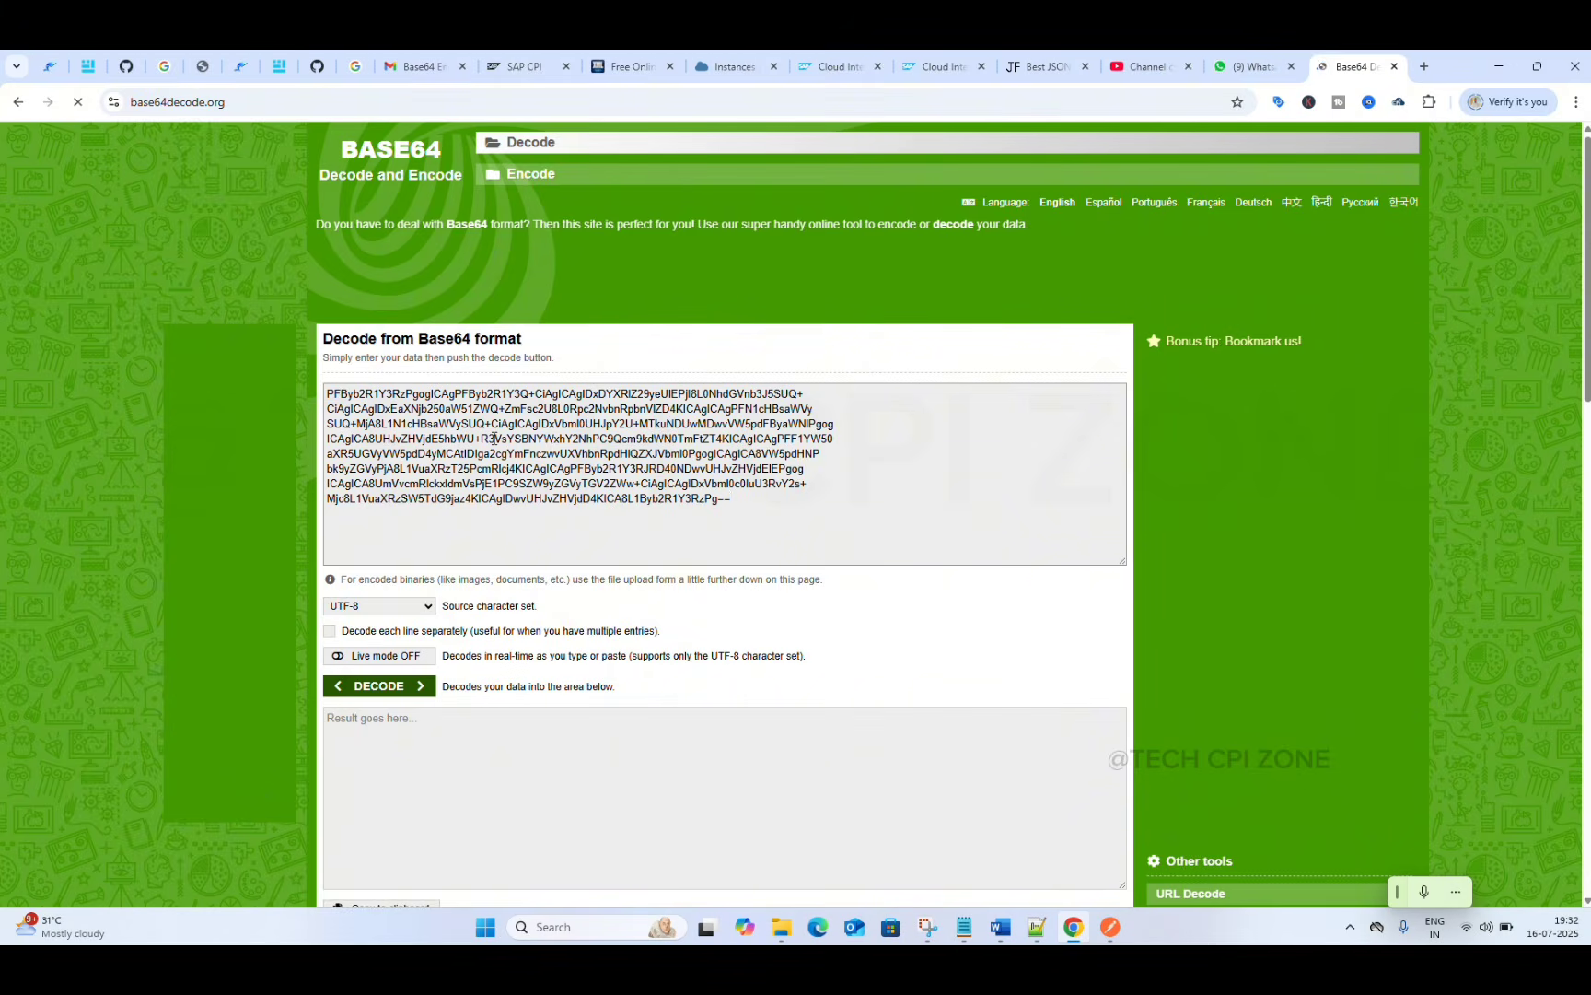
{"action": "left_click", "coordinate": [391, 691]}
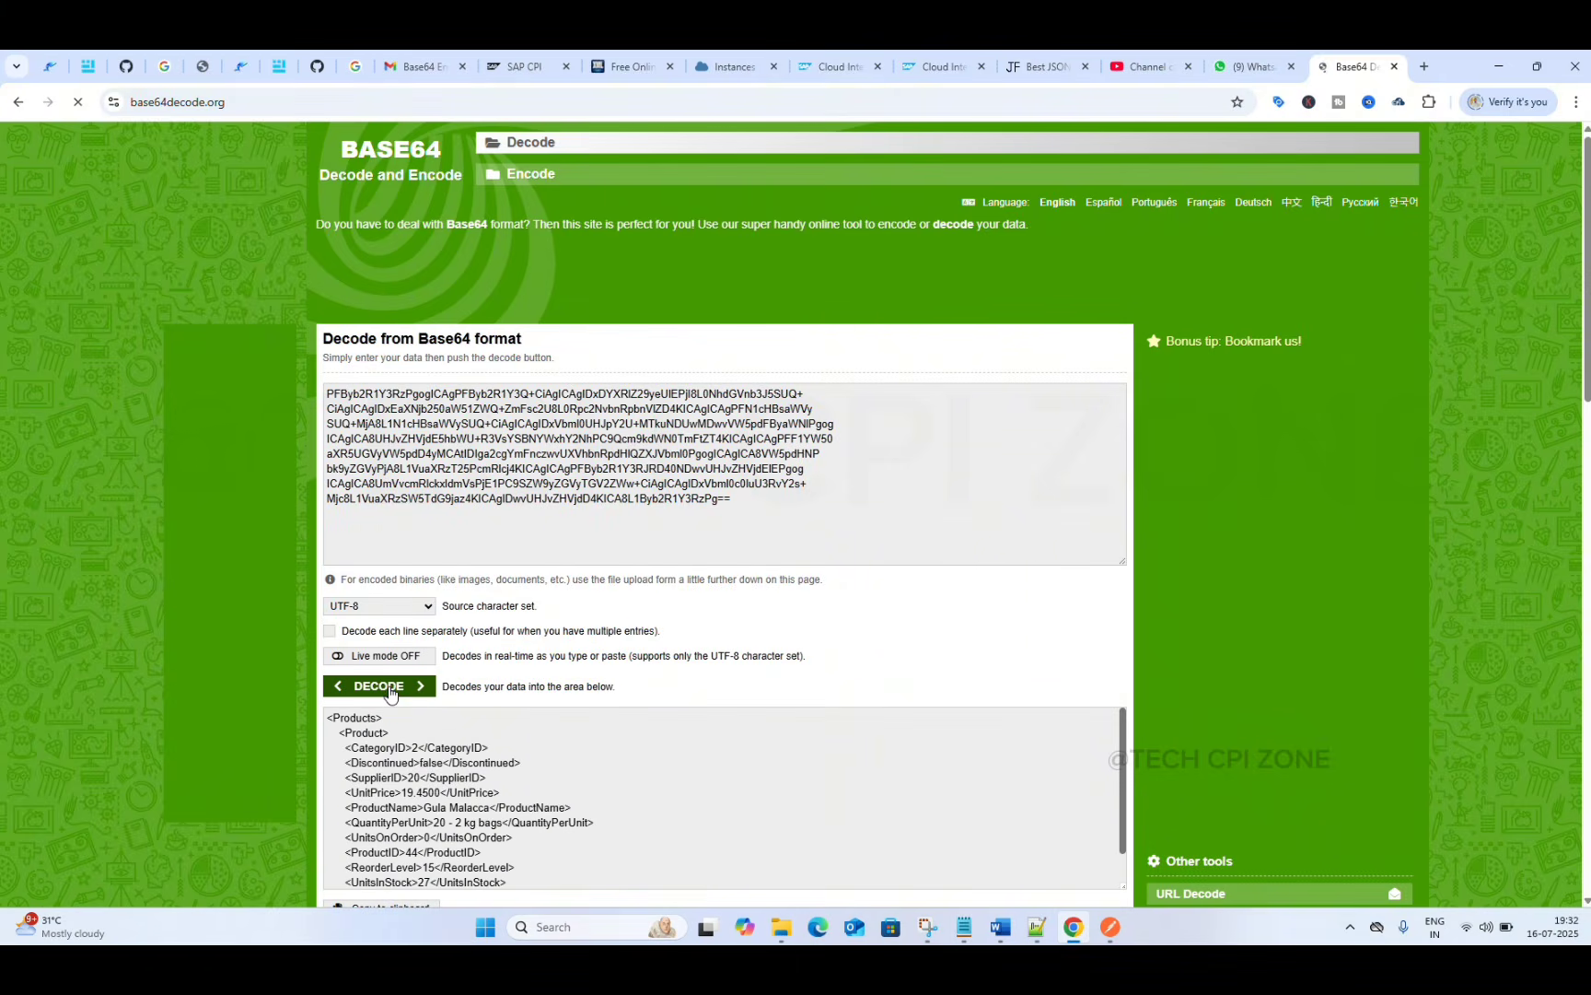
{"action": "scroll", "coordinate": [465, 787], "scroll_direction": "down", "scroll_amount": 2}
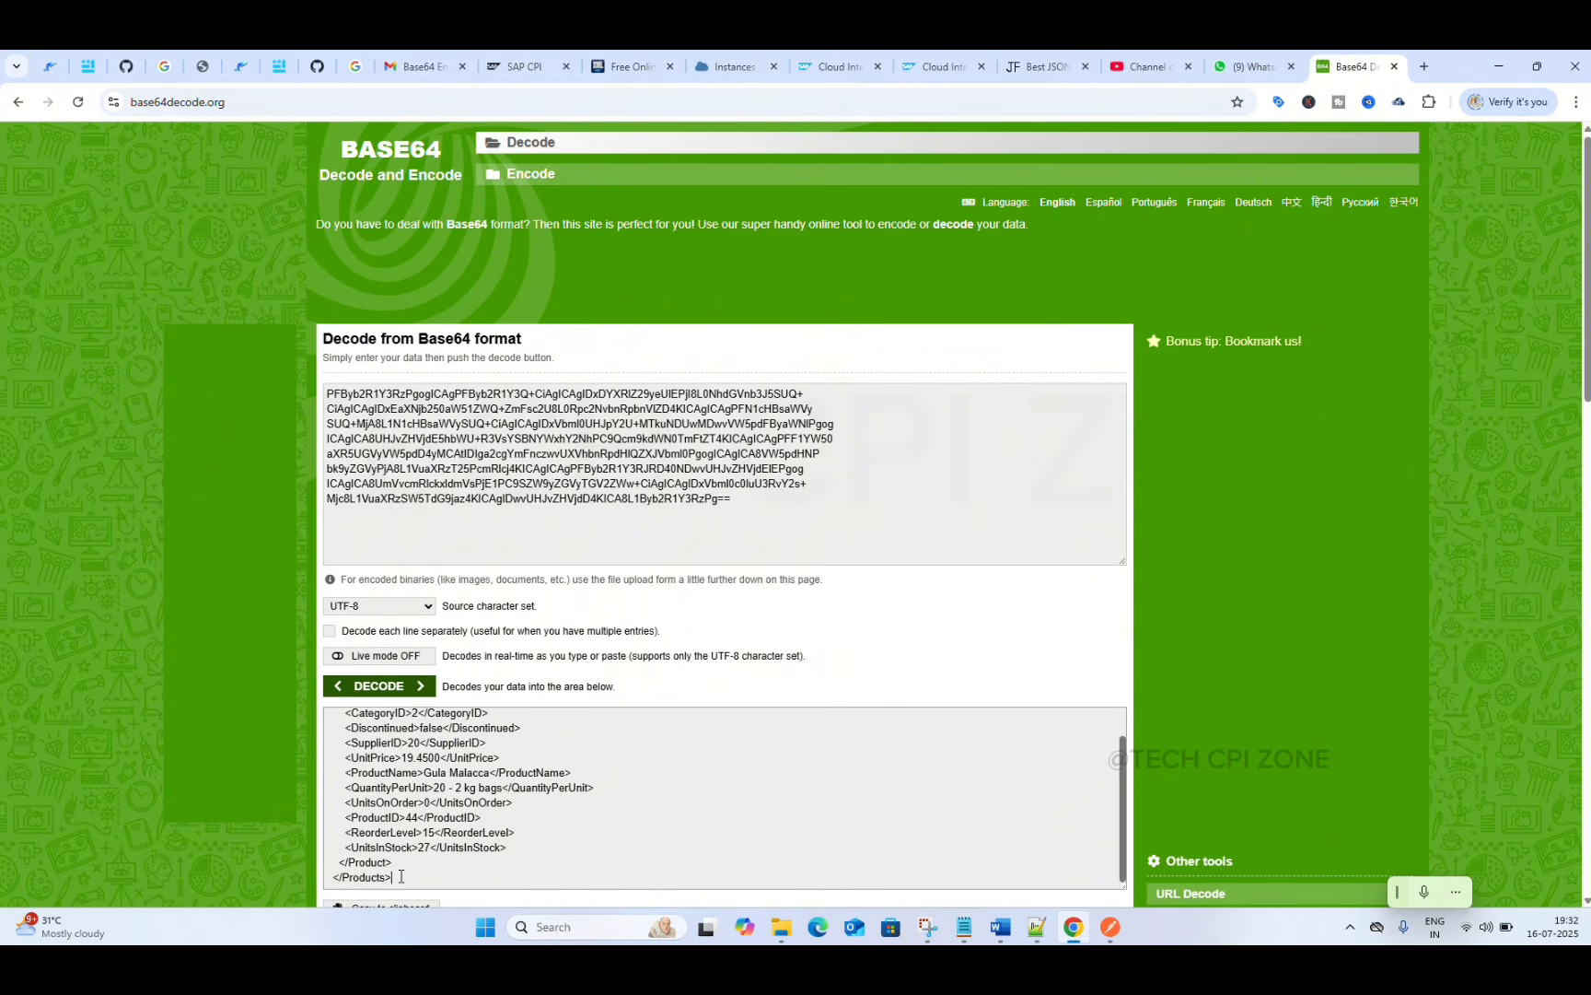
- Copy the whole decoded XML from the Base64 result and paste it below the existing text in the Notepad++ file new 40
{"action": "left_click_drag", "start_coordinate": [400, 877], "coordinate": [305, 676]}
{"action": "key", "text": "ctrl+c"}
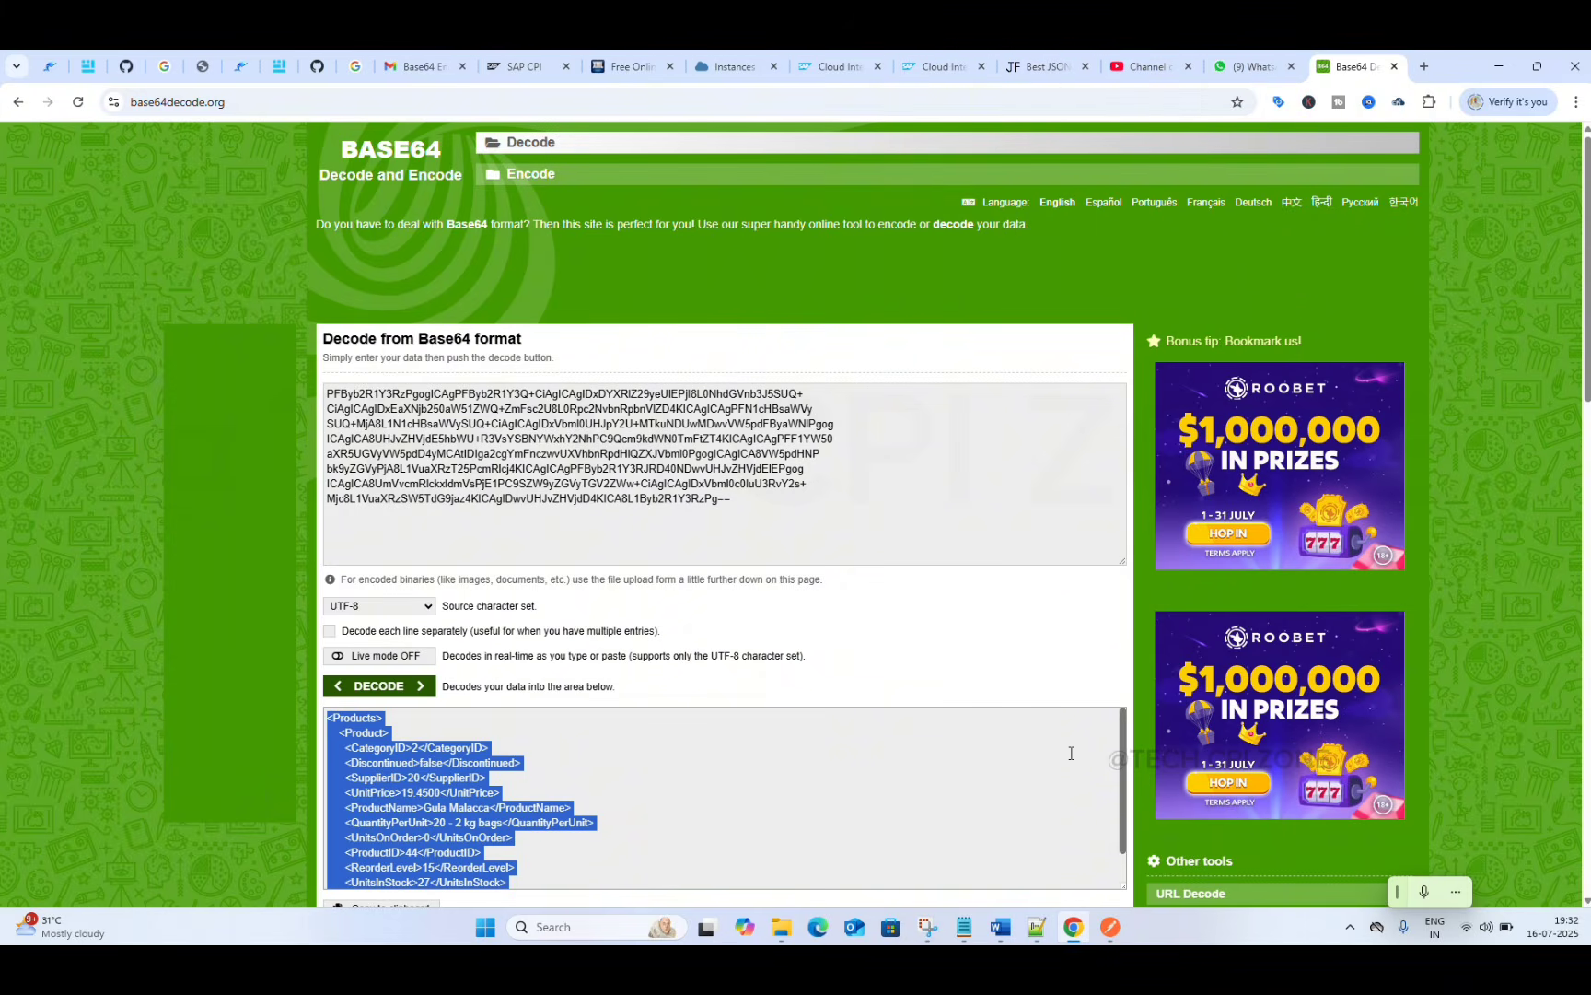
{"action": "left_click", "coordinate": [1030, 926]}
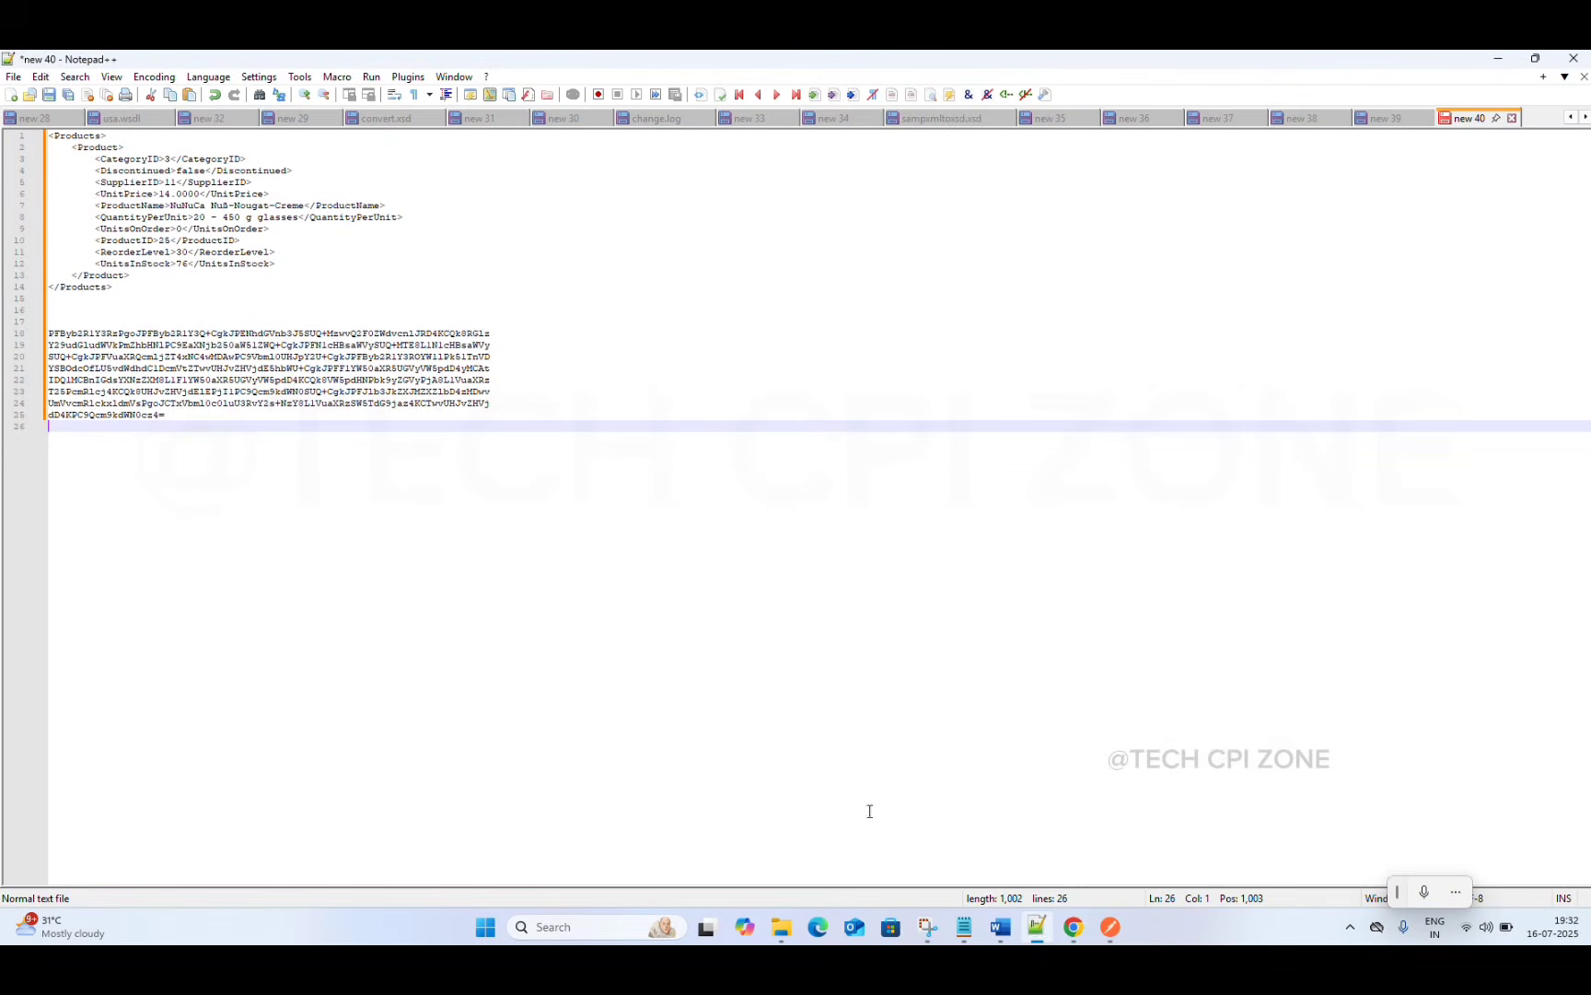
{"action": "key", "text": "Return"}
{"action": "key", "text": "Return"}
{"action": "key", "text": "Return"}
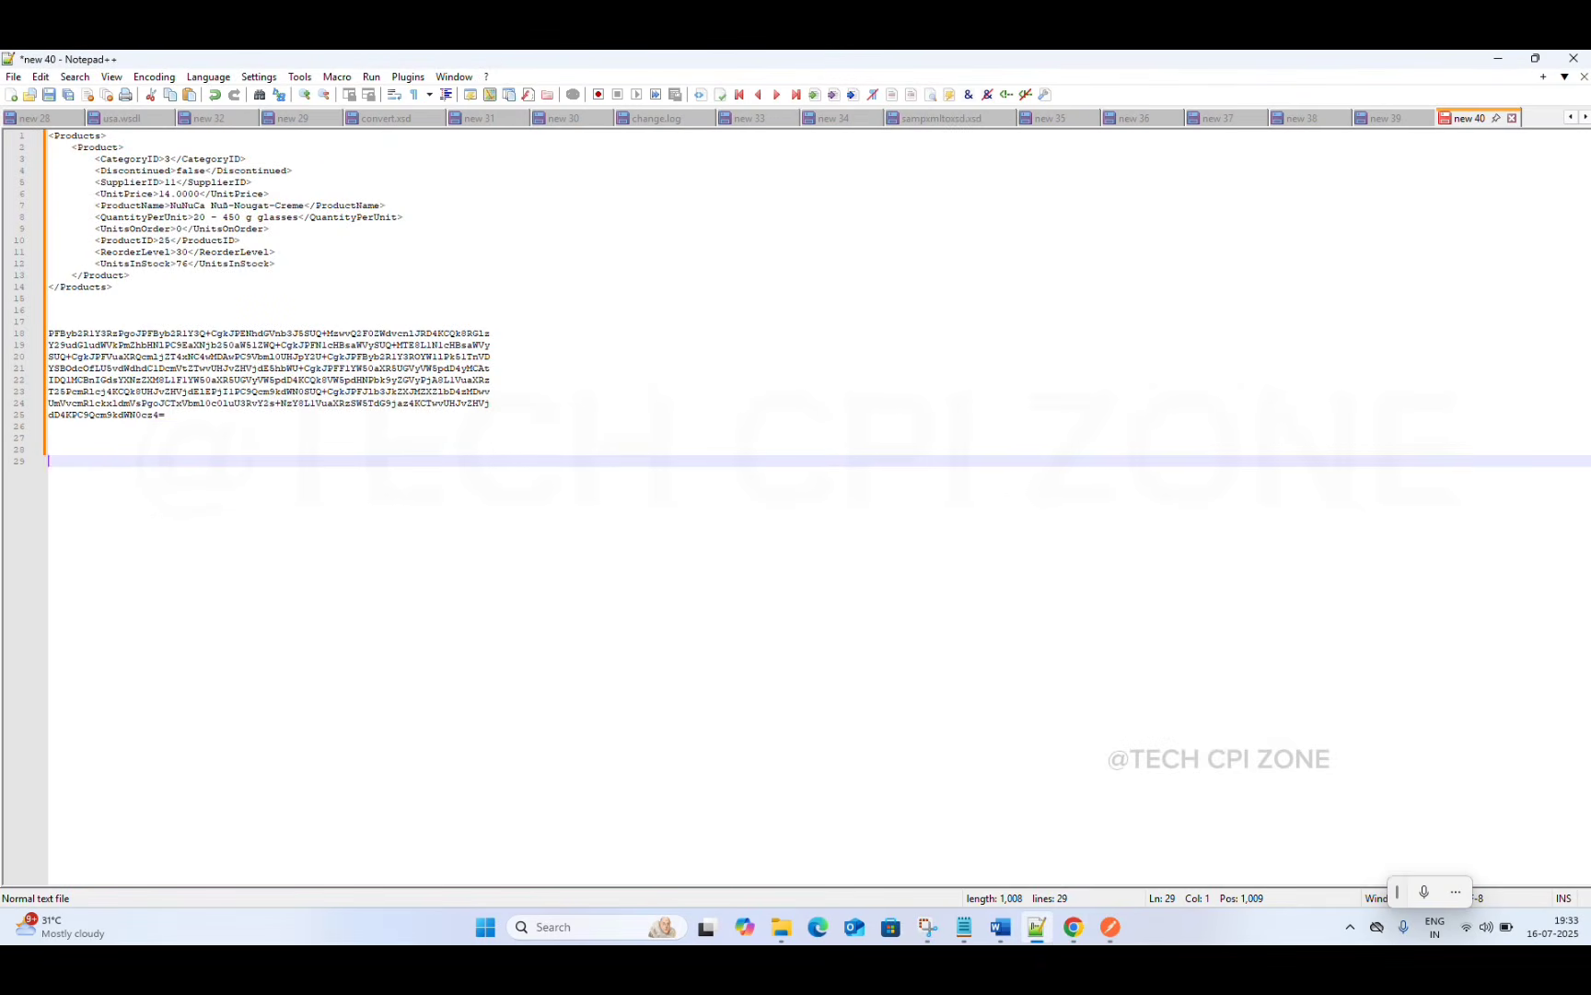
{"action": "key", "text": "ctrl+v"}
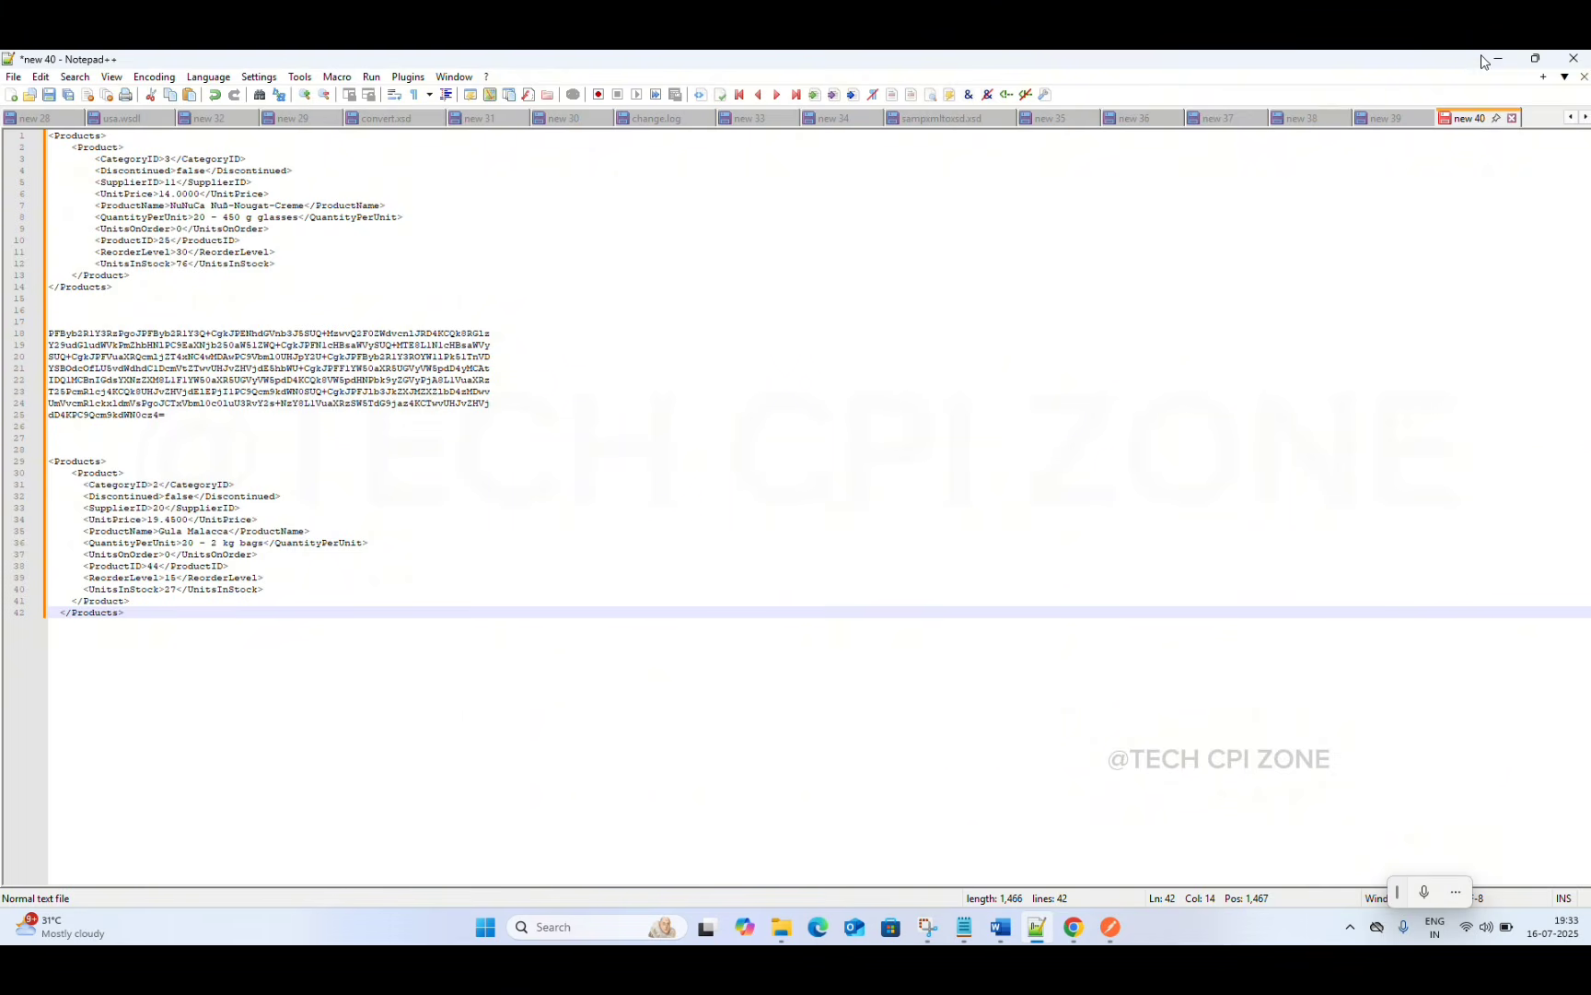
{"action": "left_click", "coordinate": [1504, 65]}
{"action": "key", "text": "ctrl+a"}
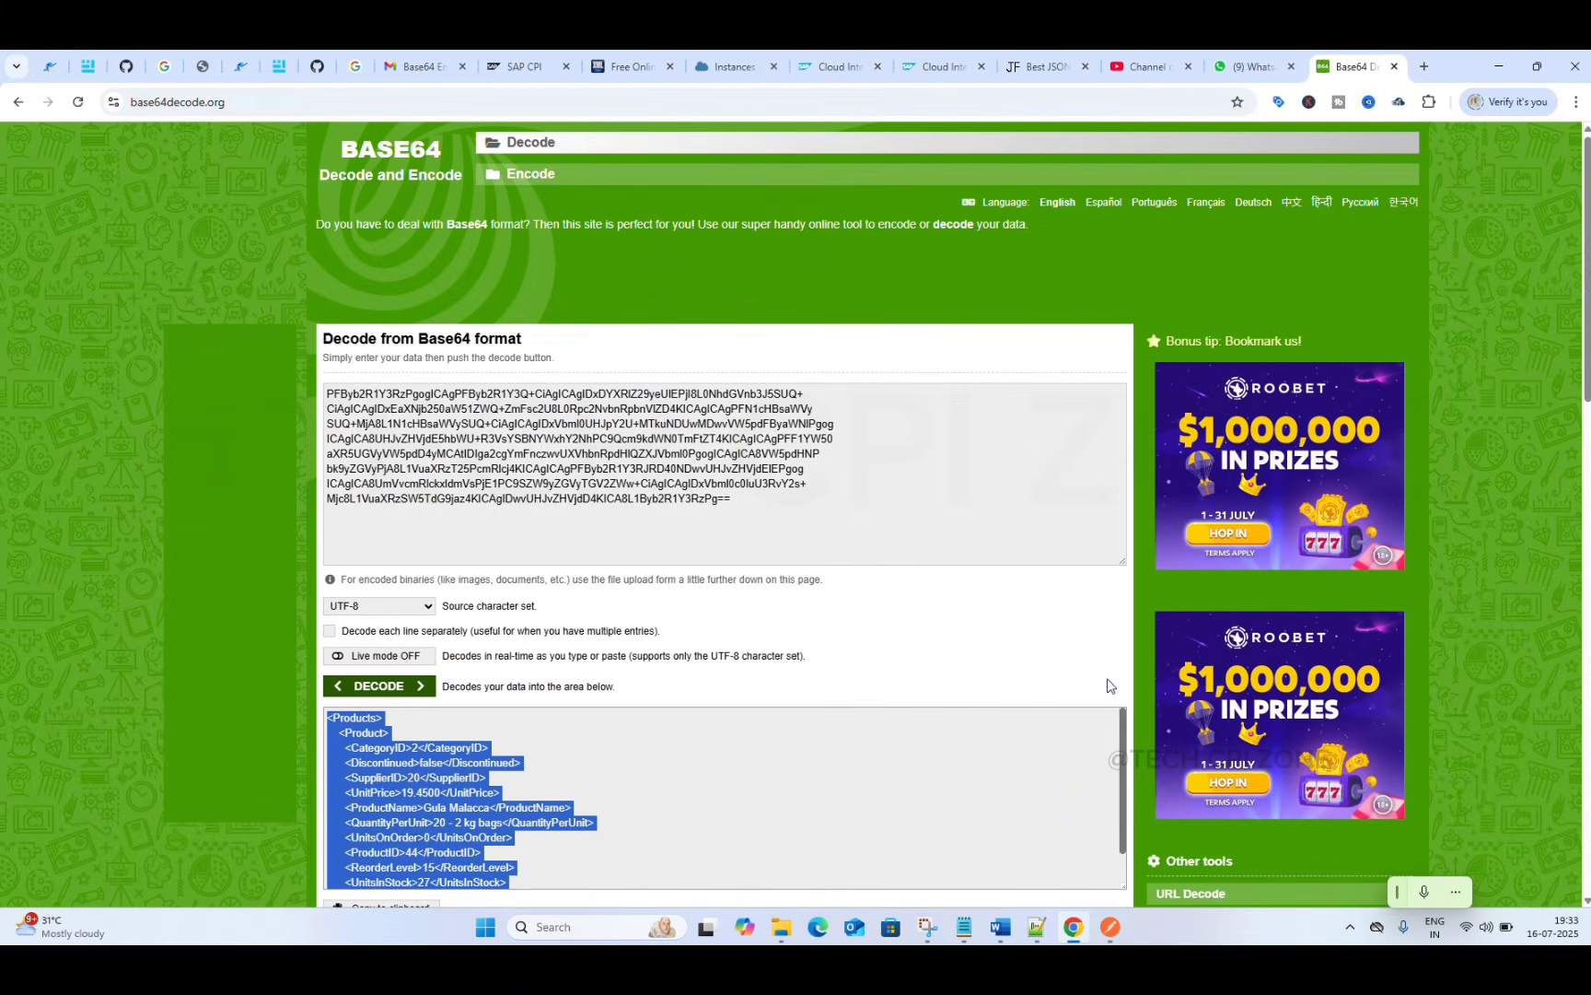
{"action": "mouse_move", "coordinate": [1076, 930]}
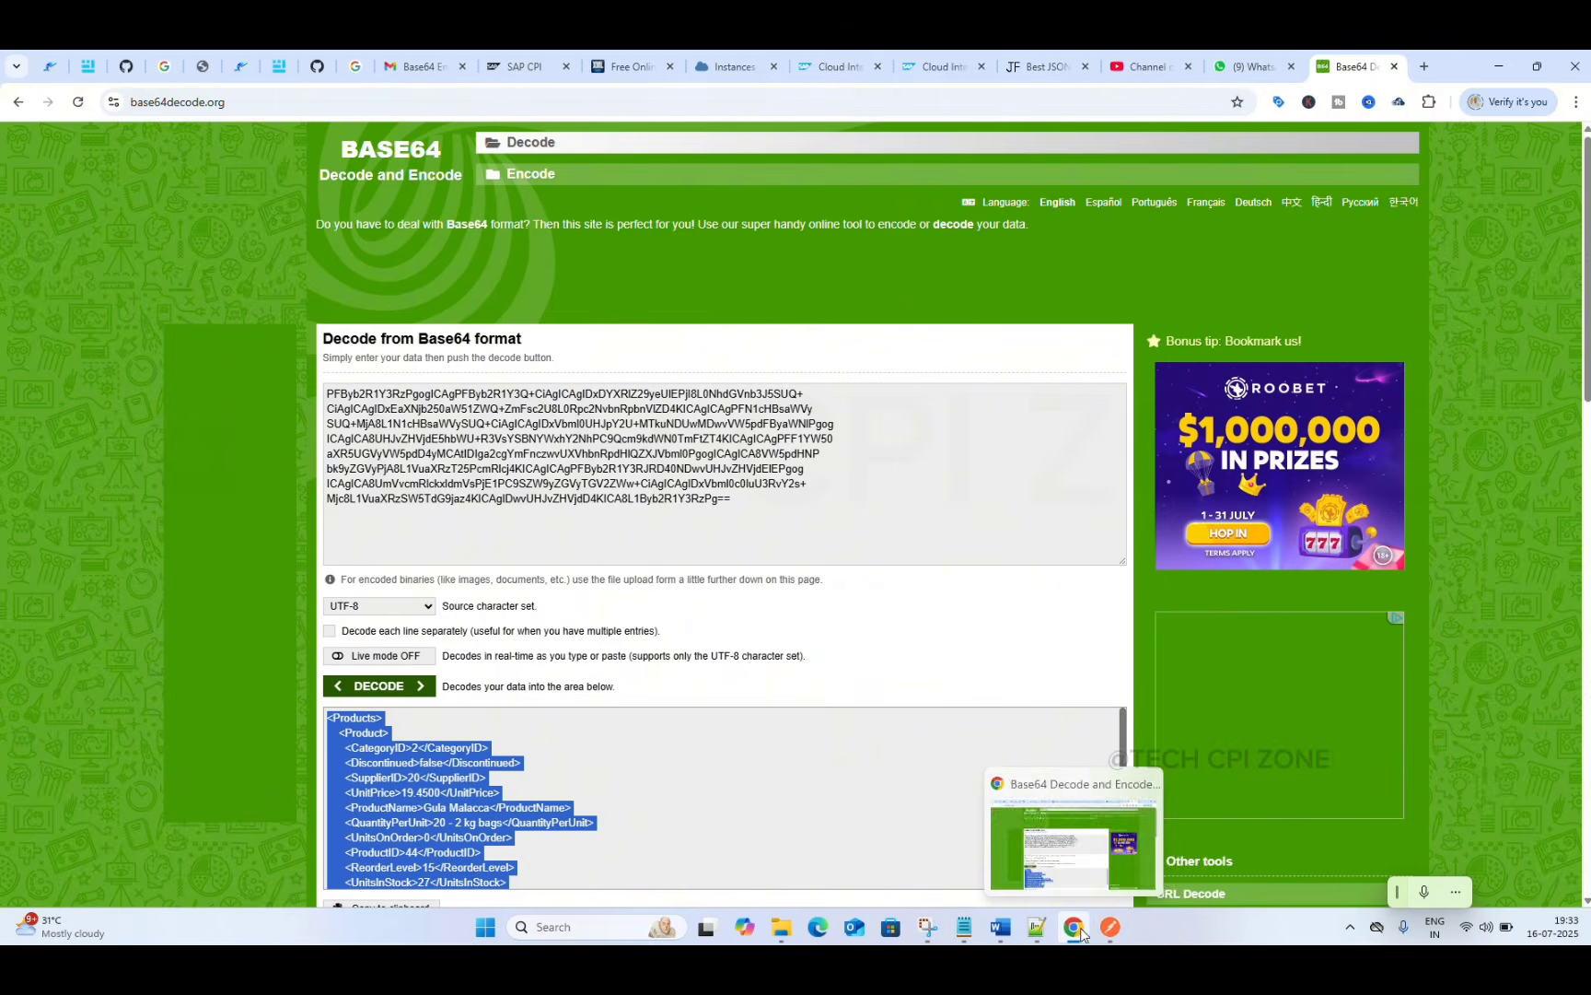
{"action": "left_click", "coordinate": [1108, 930]}
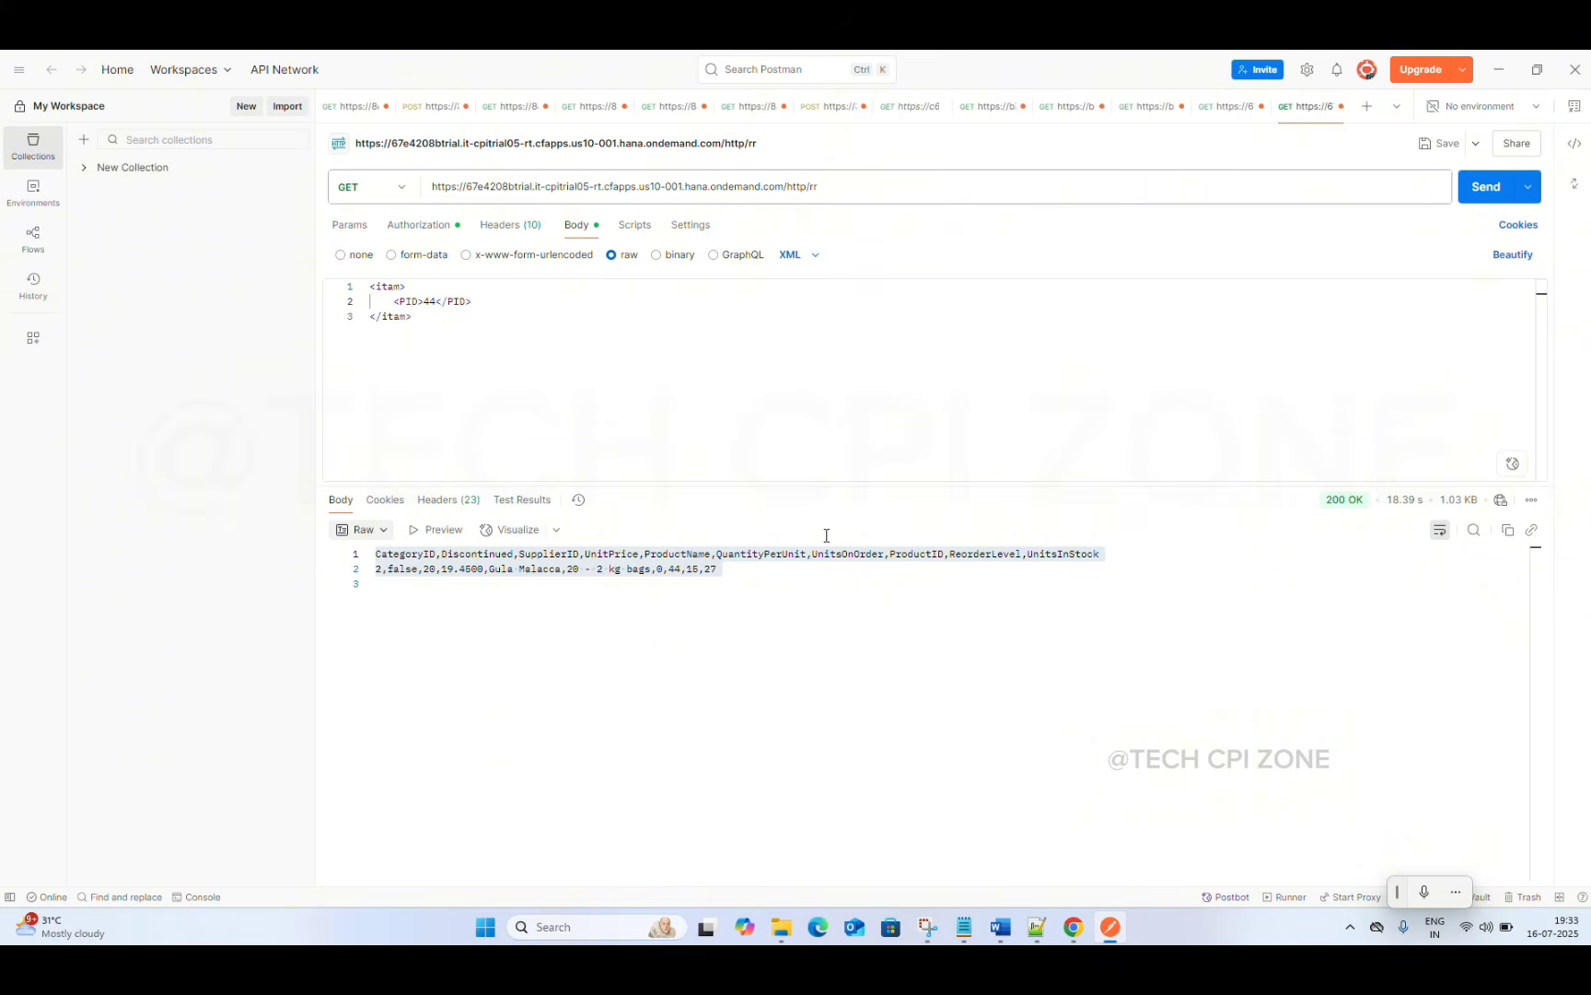
{"action": "left_click", "coordinate": [1501, 71]}
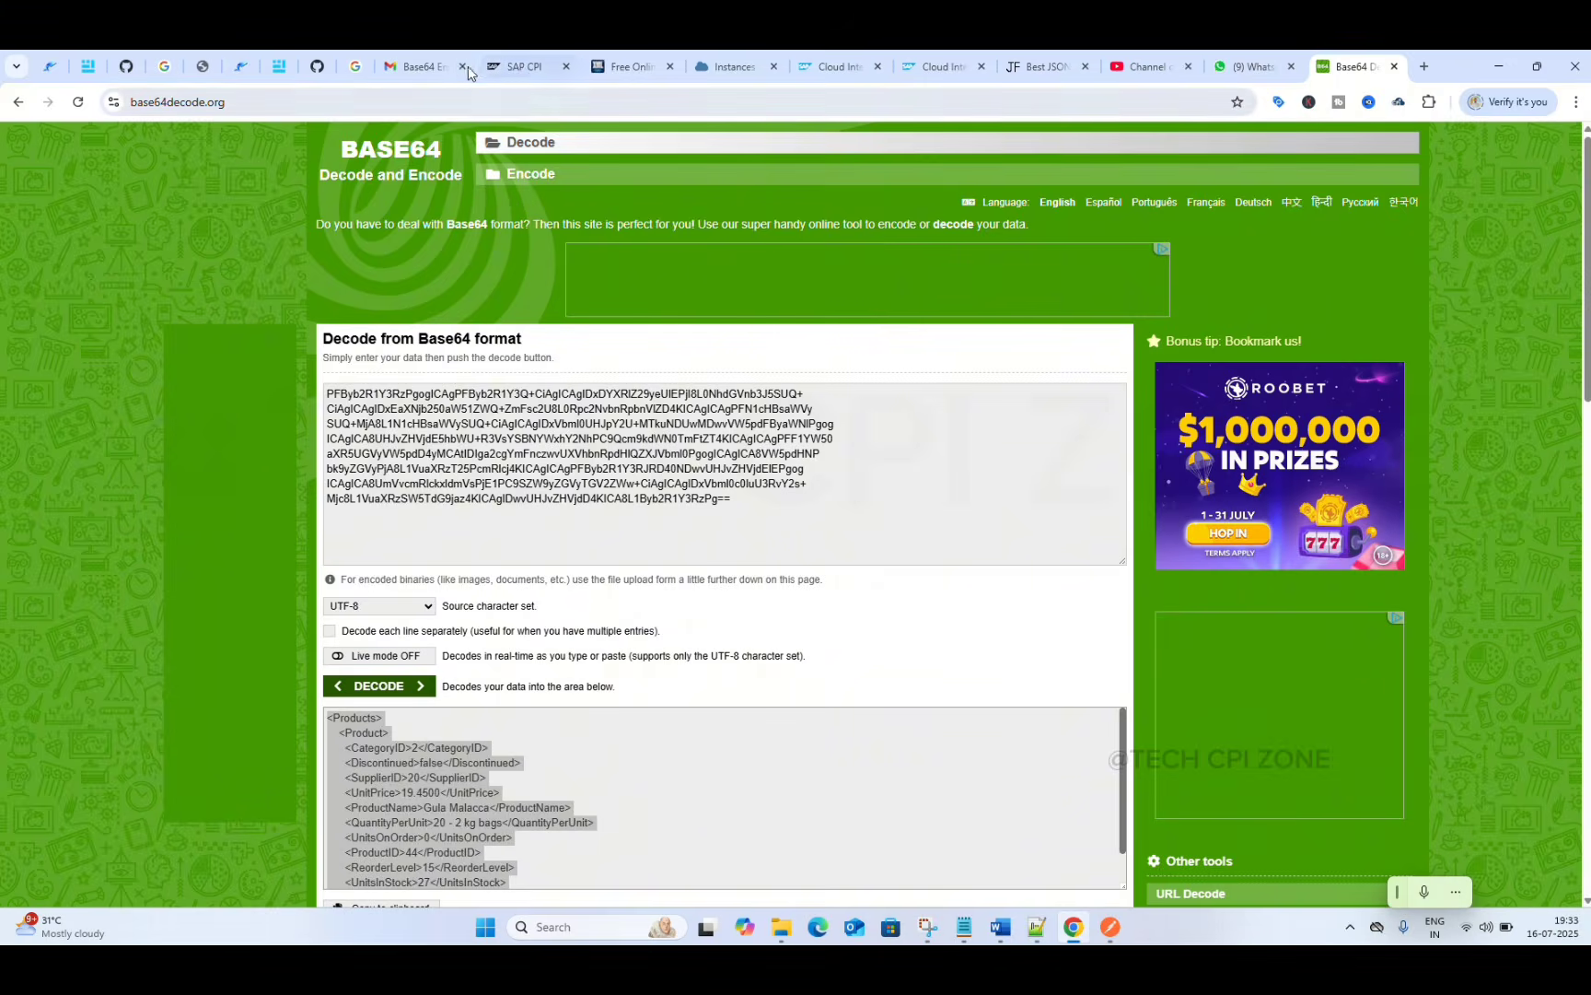
- Return to Gmail, open the sample test mail 1 message from the inbox, and copy its full XML body
{"action": "left_click", "coordinate": [419, 66]}
{"action": "left_click", "coordinate": [393, 313]}
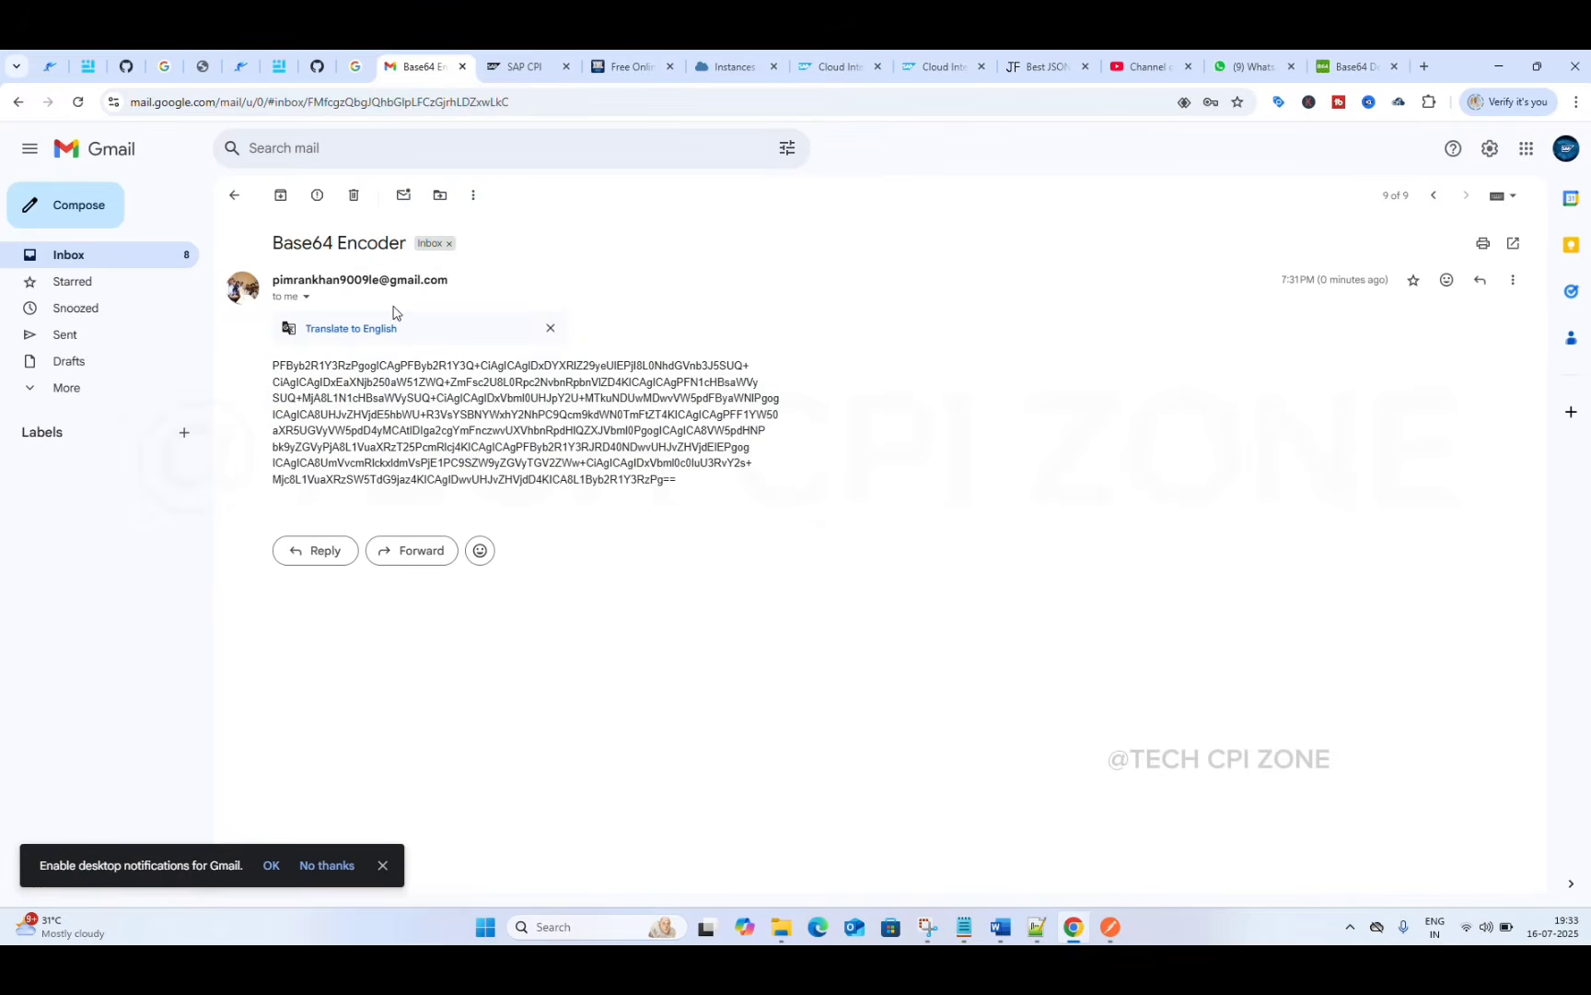
{"action": "left_click", "coordinate": [234, 196]}
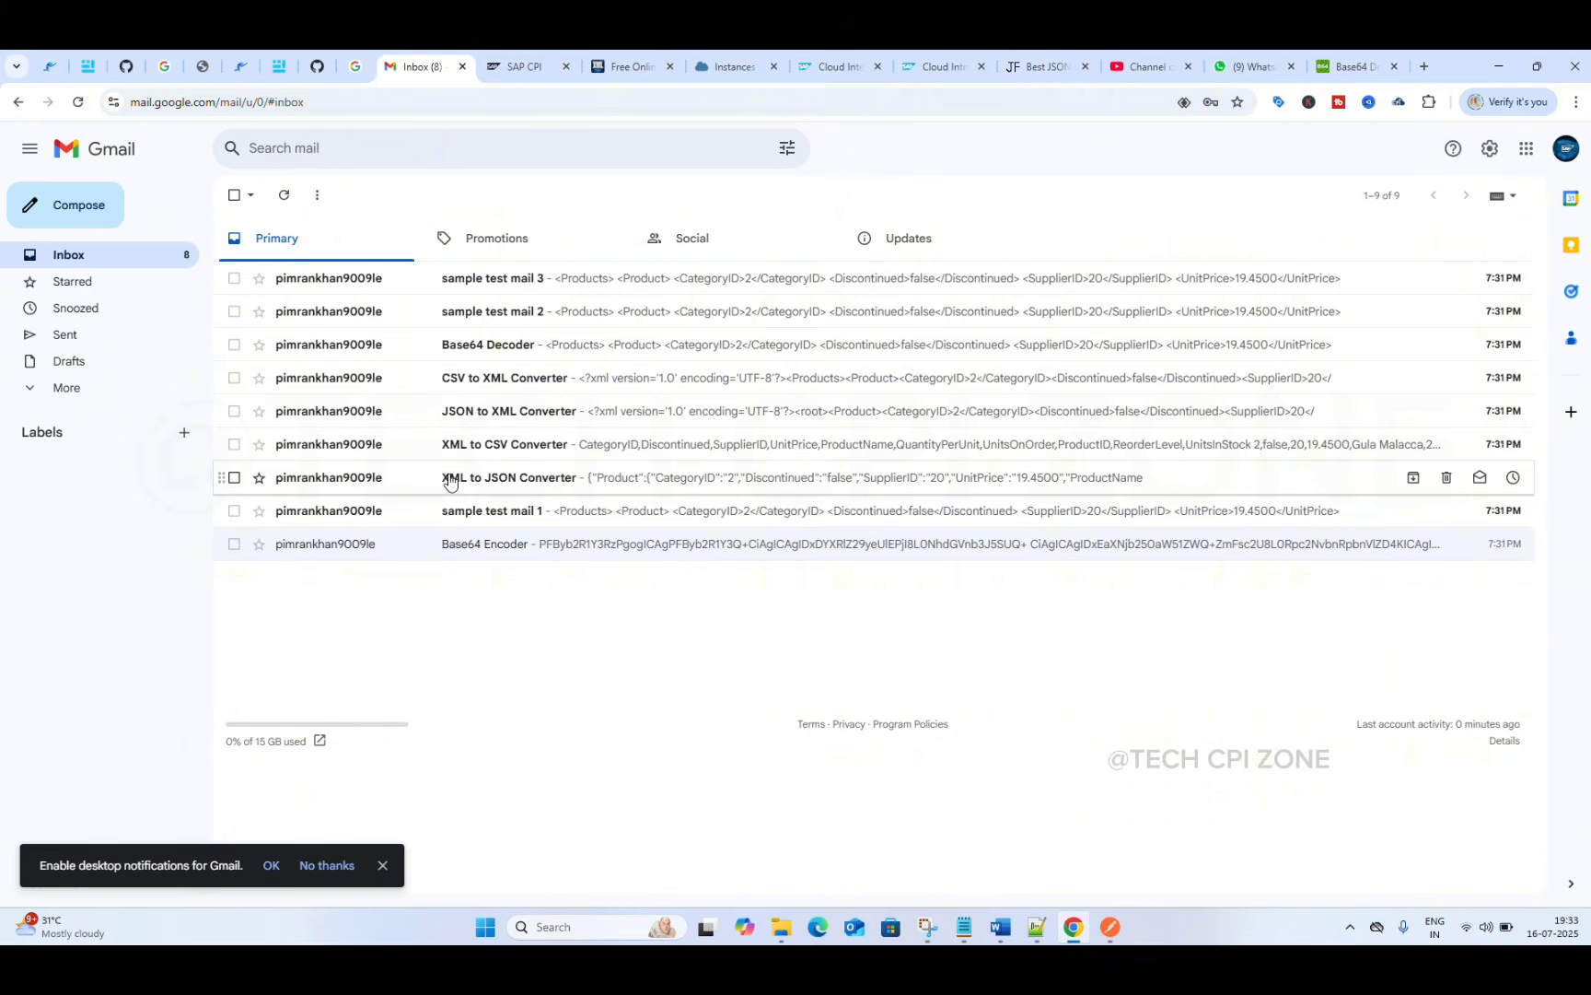
{"action": "left_click", "coordinate": [496, 523]}
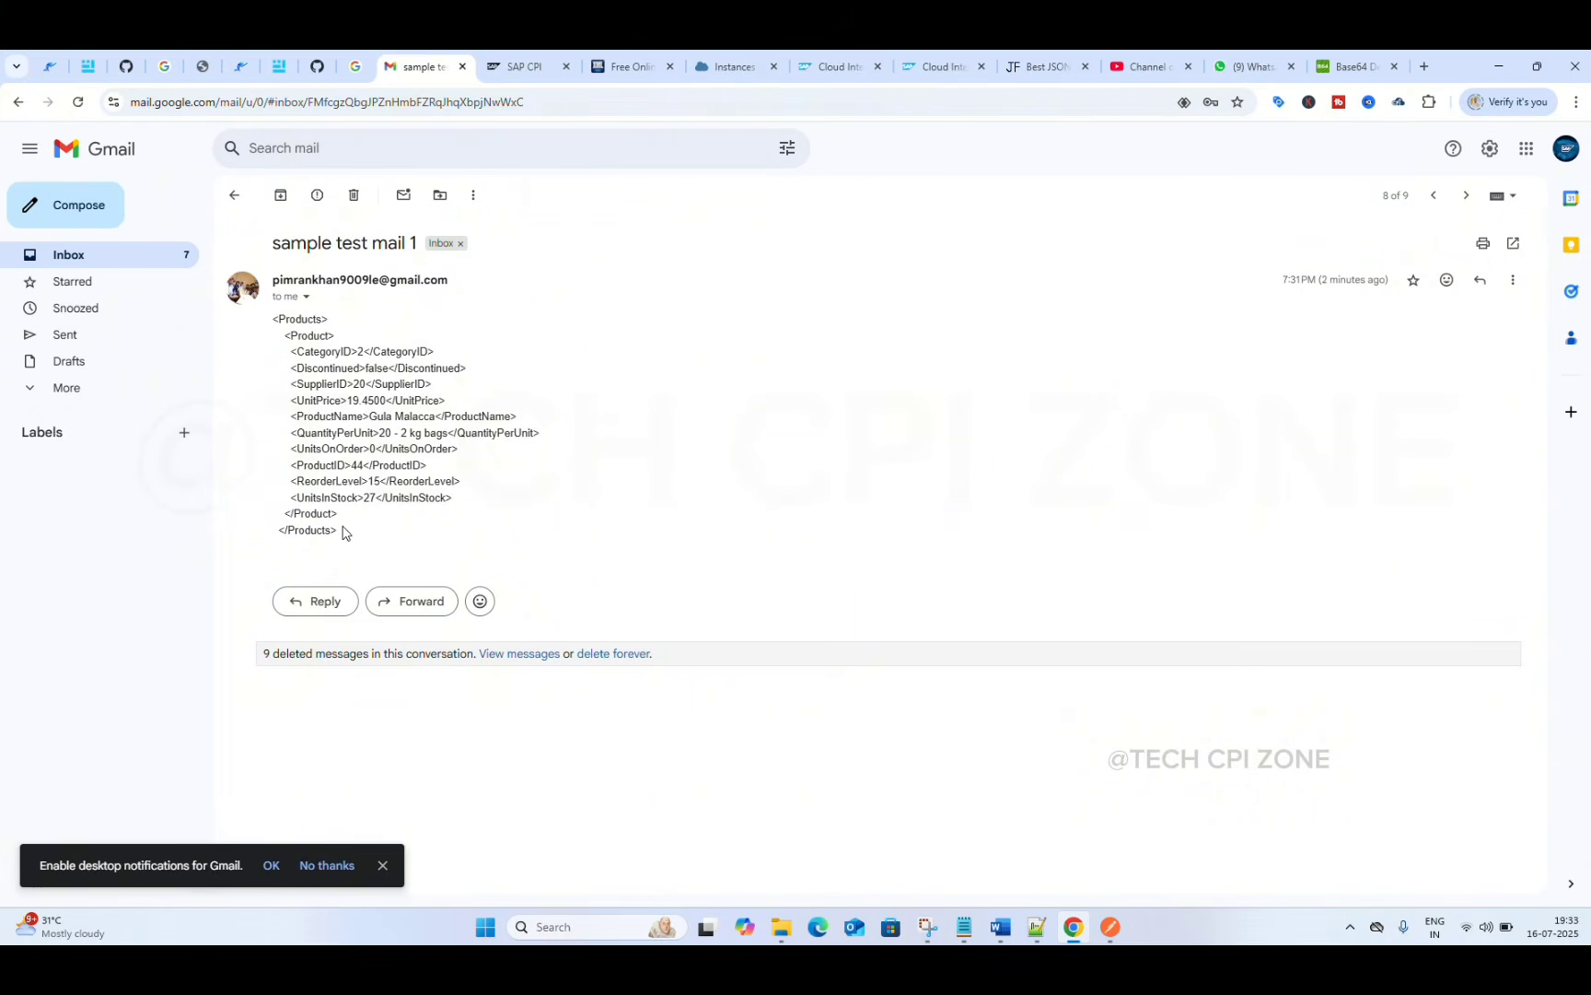
{"action": "left_click_drag", "start_coordinate": [338, 531], "coordinate": [275, 324]}
{"action": "key", "text": "ctrl+c"}
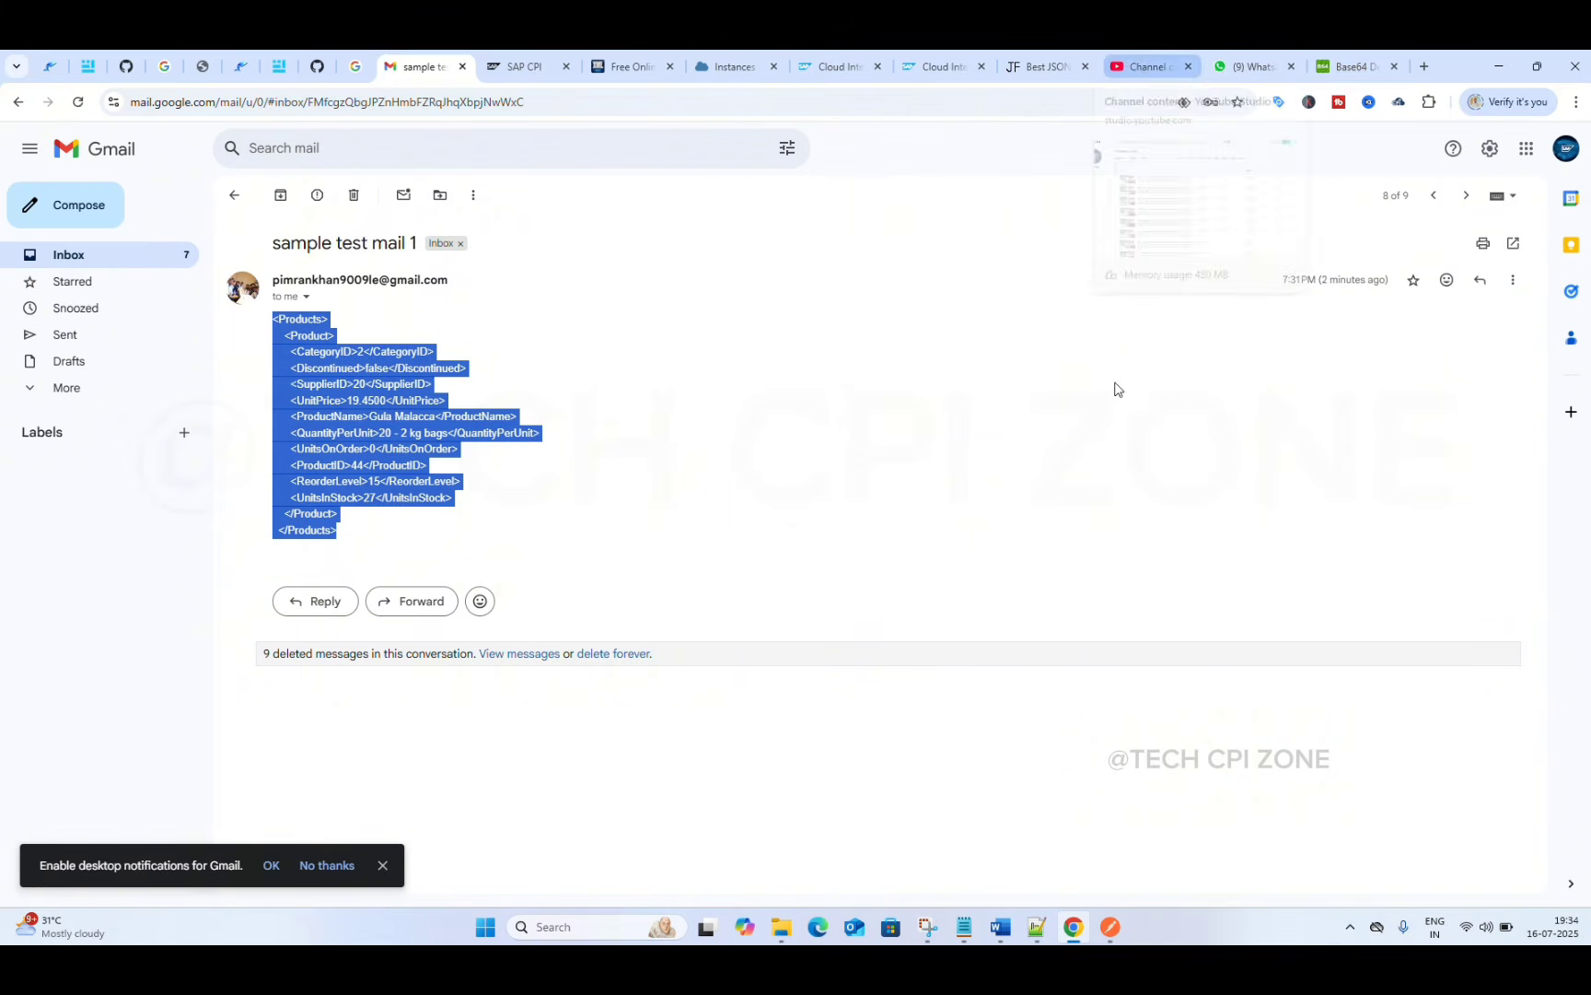
- Switch to Notepad++ and replace the first Products XML block in new 40 with the copied mail body
{"action": "left_click", "coordinate": [1030, 926]}
{"action": "key", "text": "ctrl+v"}
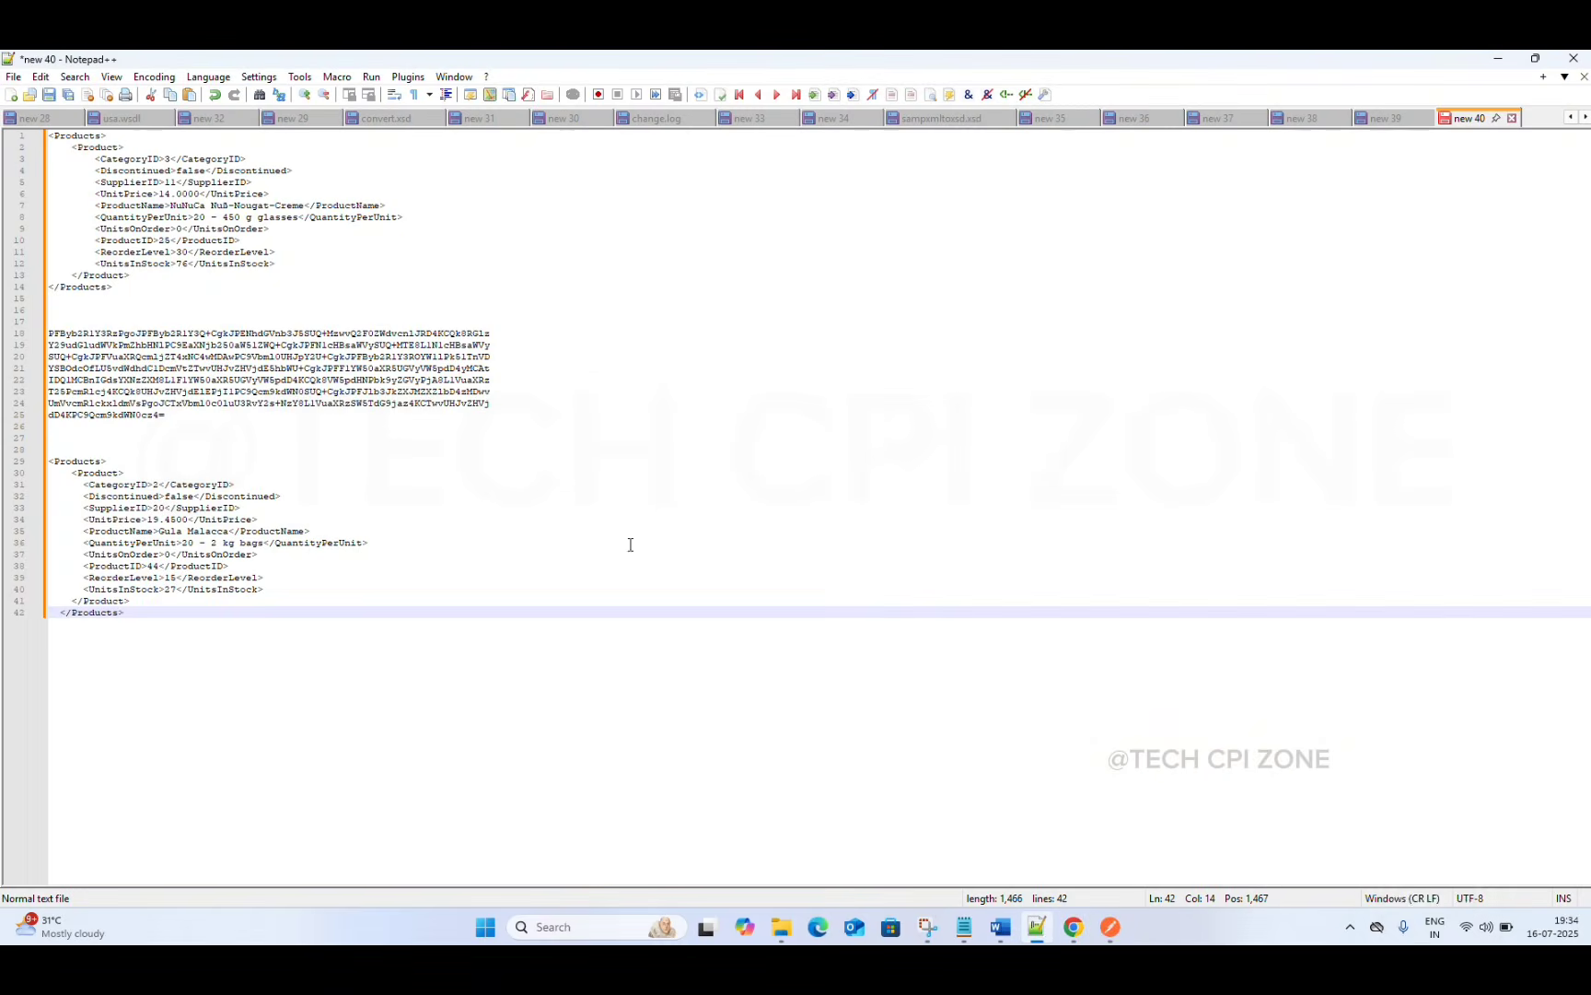
{"action": "left_click_drag", "start_coordinate": [115, 296], "coordinate": [47, 104]}
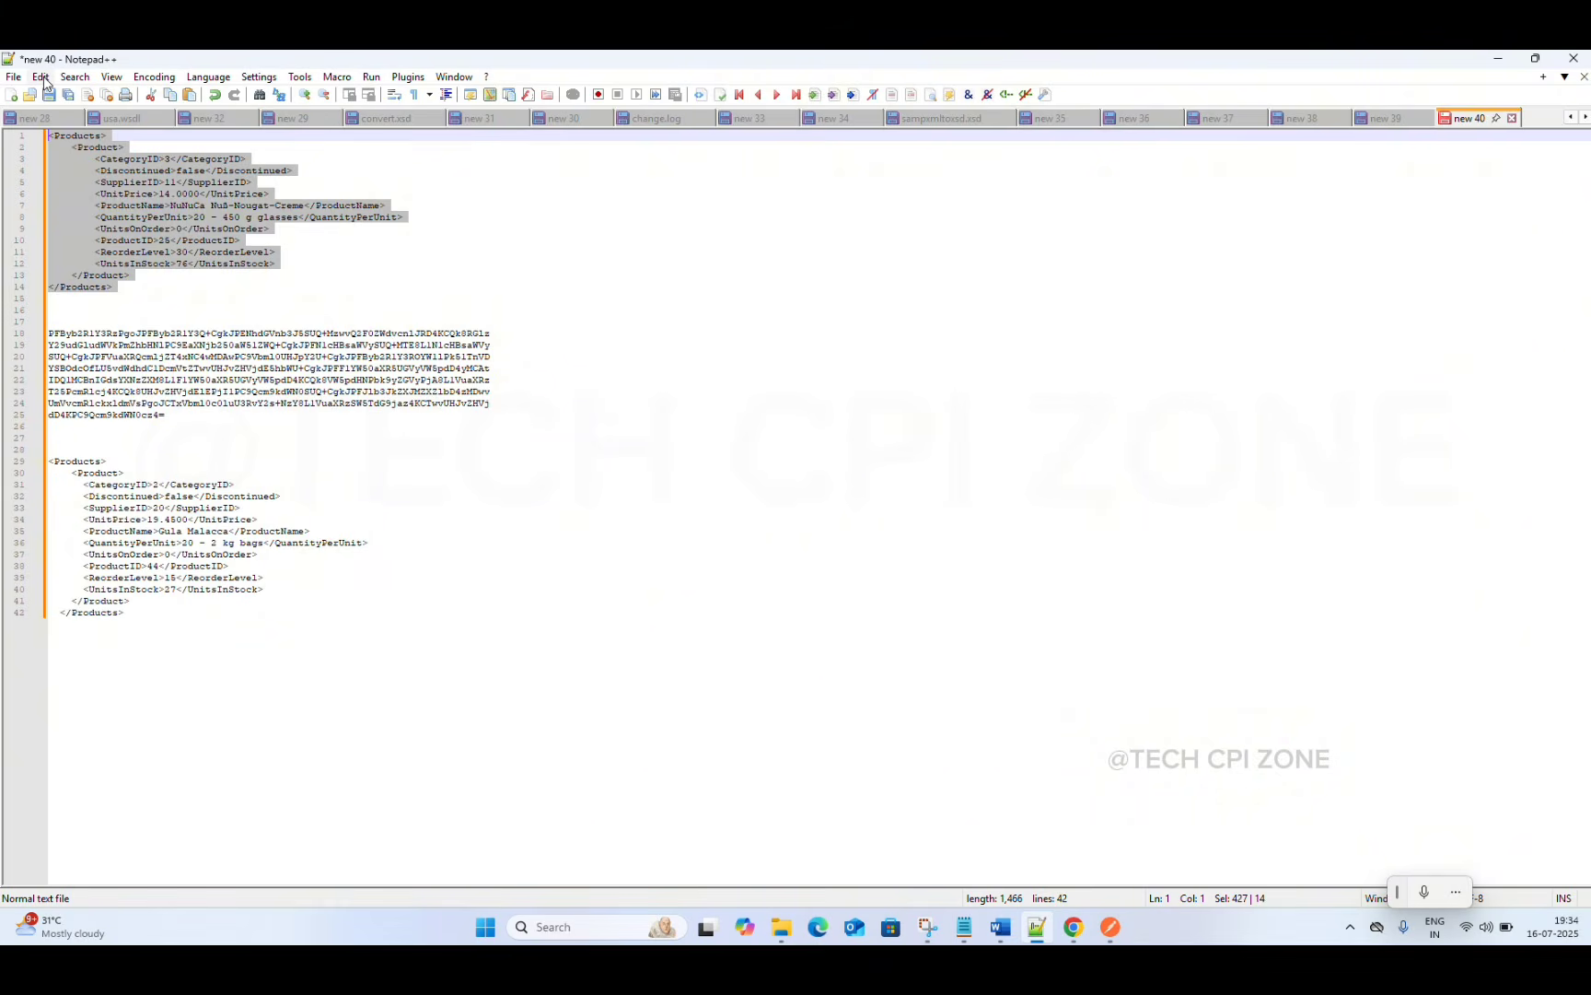
{"action": "key", "text": "ctrl+v"}
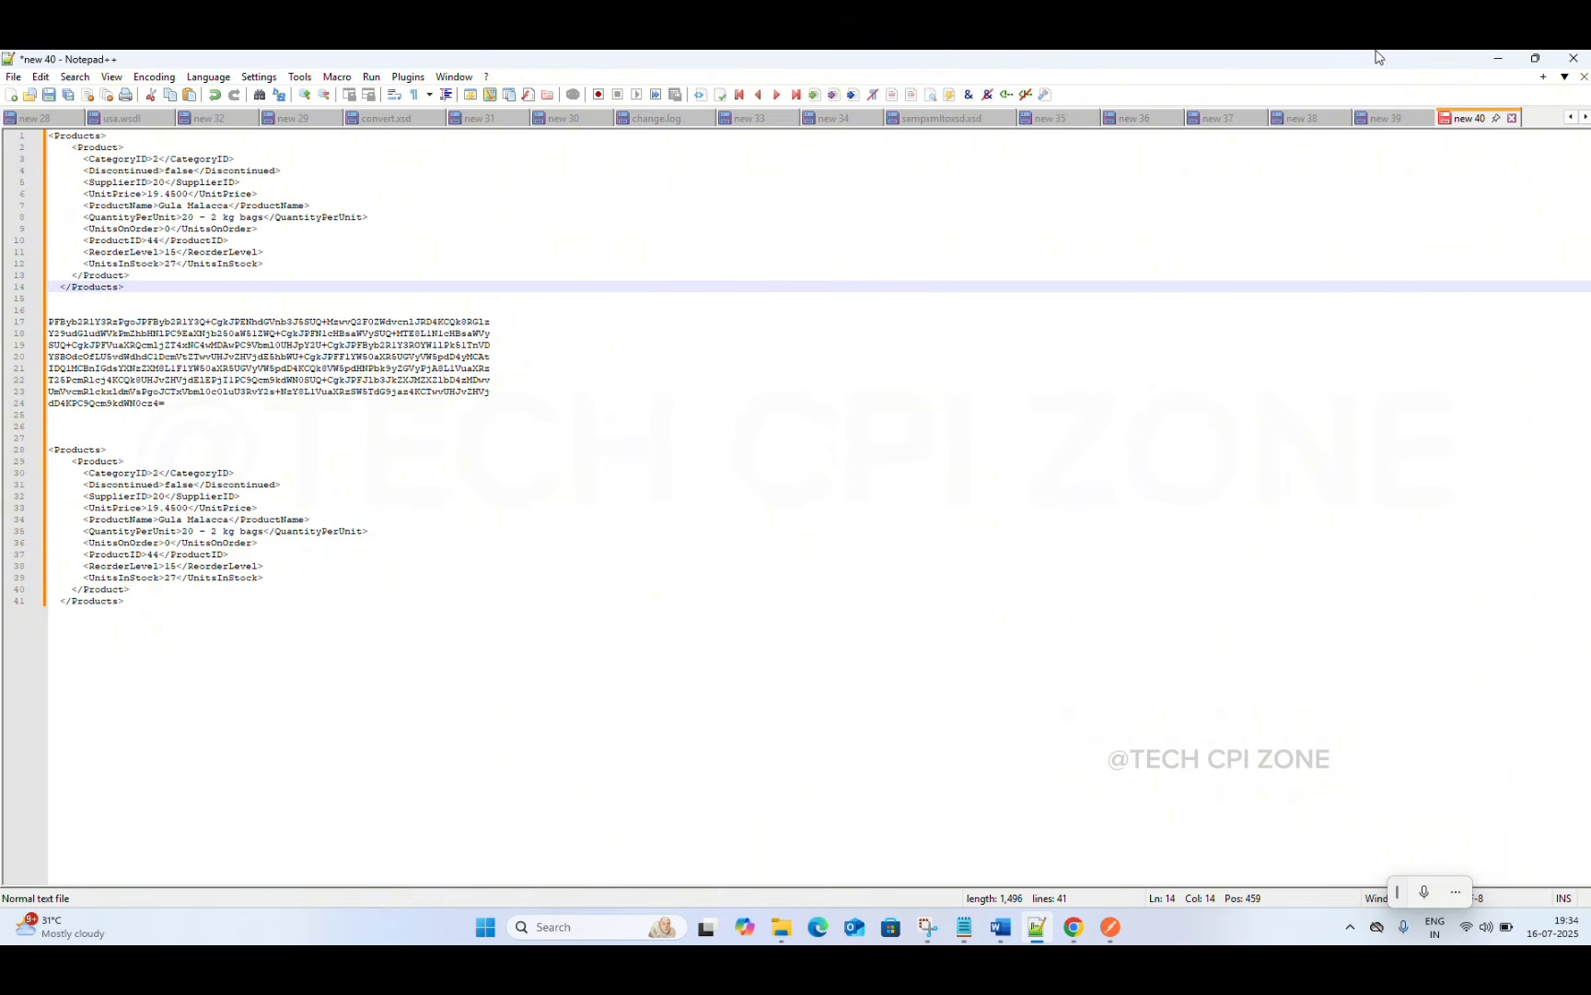
{"action": "left_click", "coordinate": [1501, 61]}
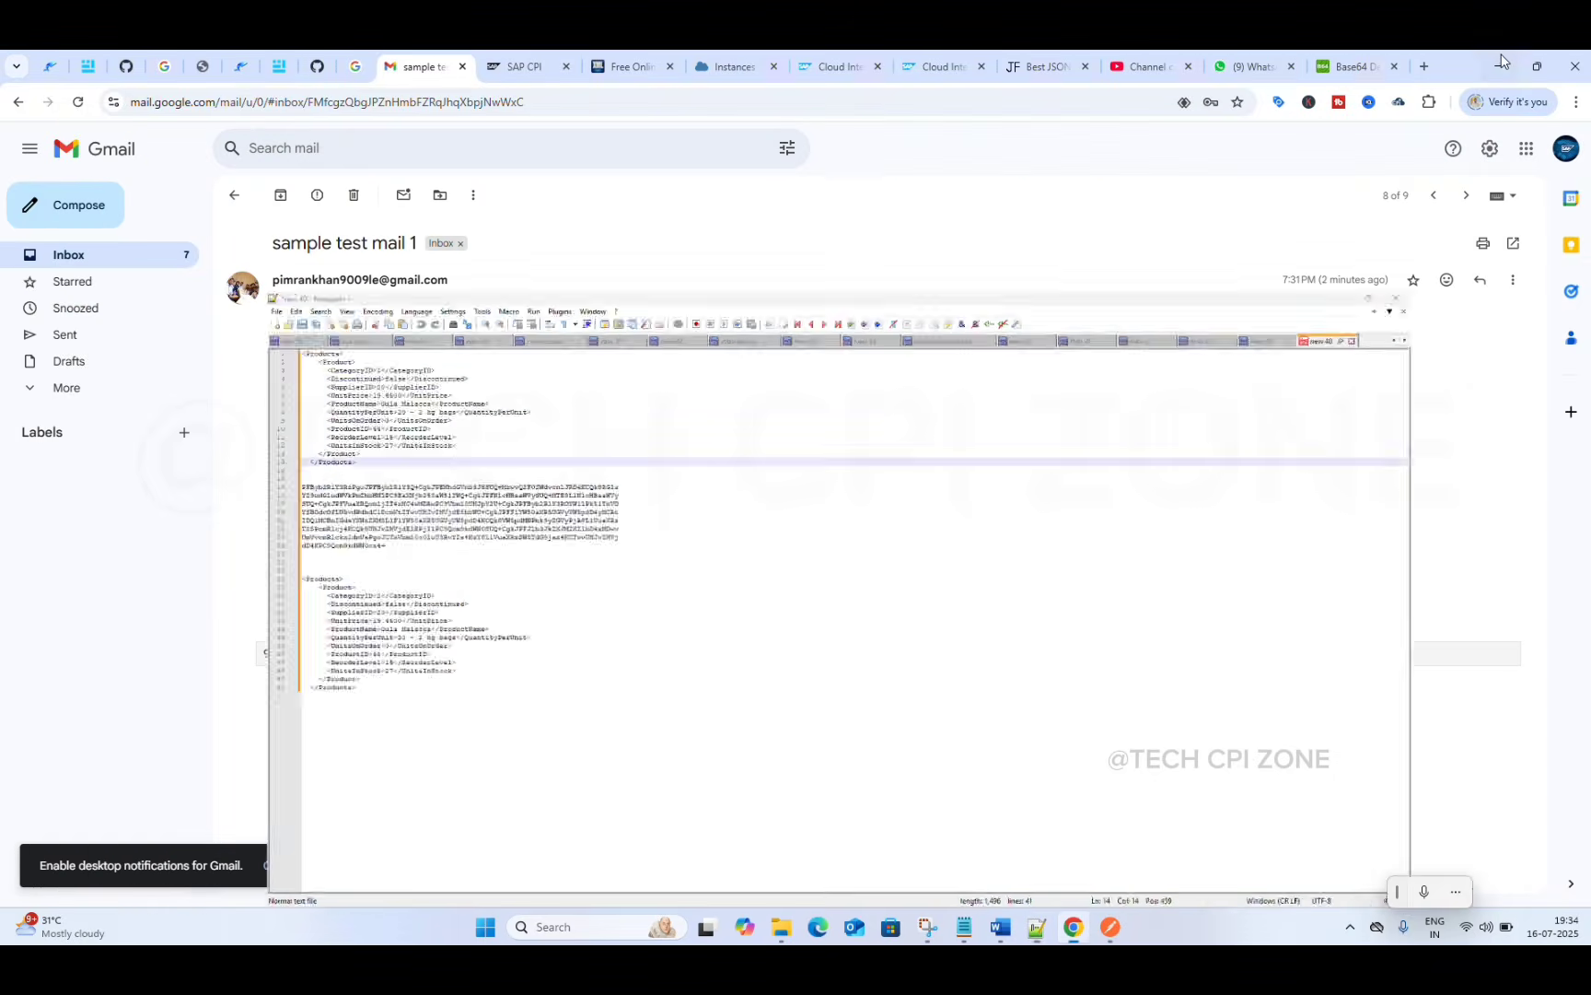
- View the Base64 Encoder mail again in Gmail, then open the Base64 Decoder mail and copy its full XML body
{"action": "left_click", "coordinate": [234, 194]}
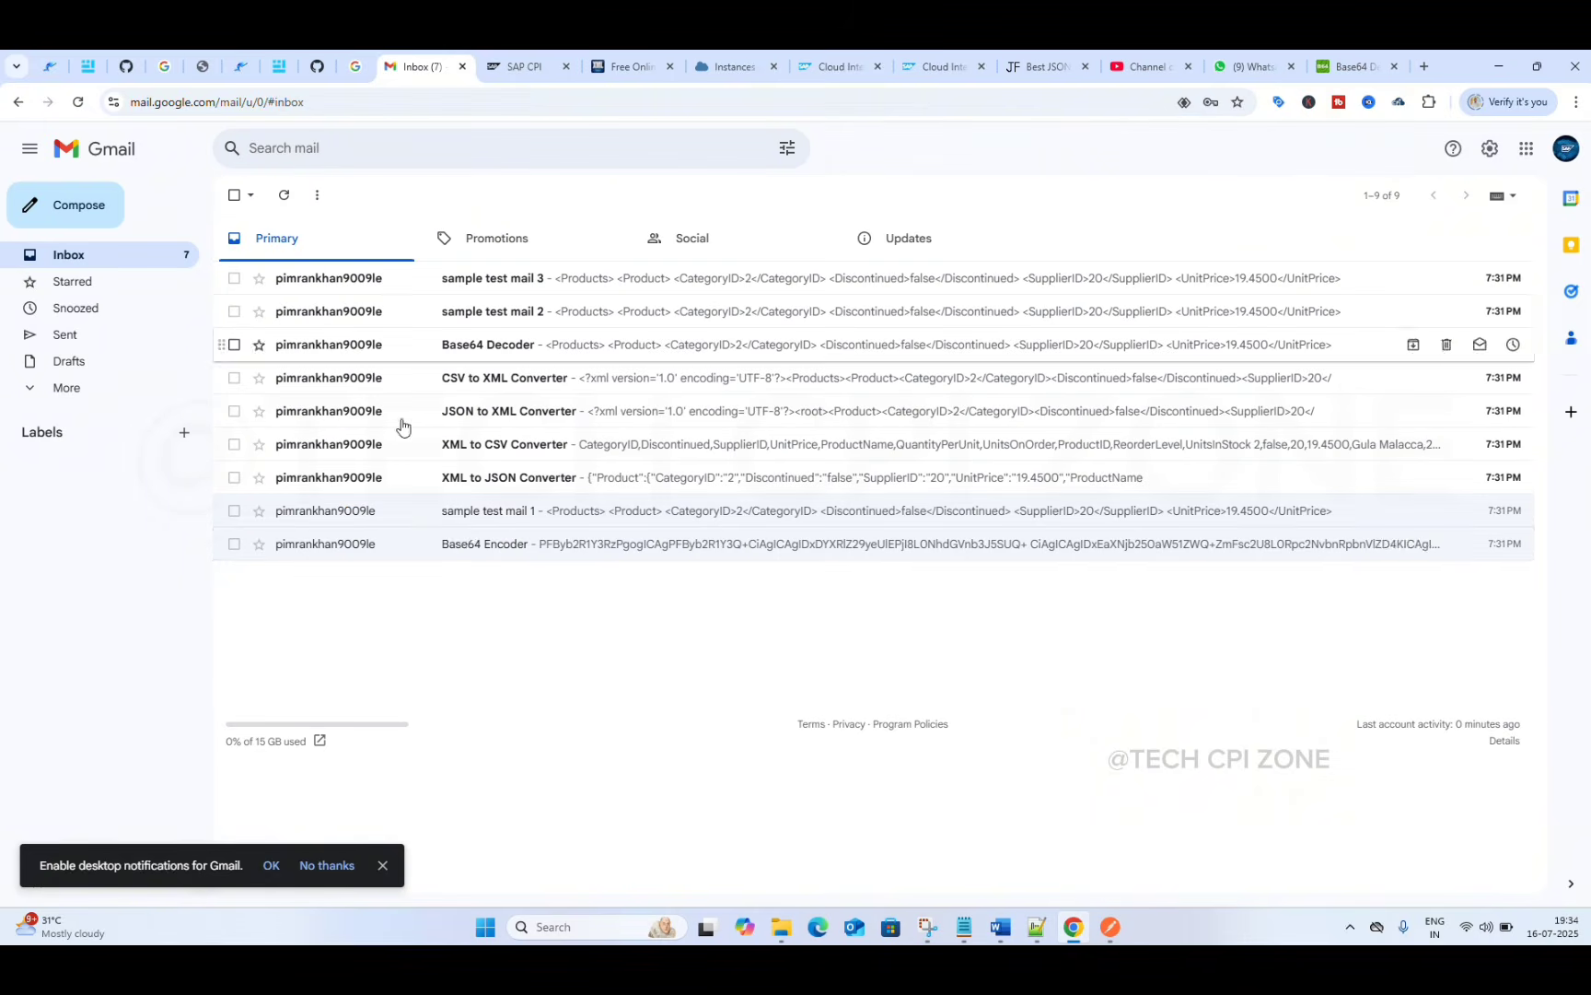
{"action": "left_click", "coordinate": [488, 545]}
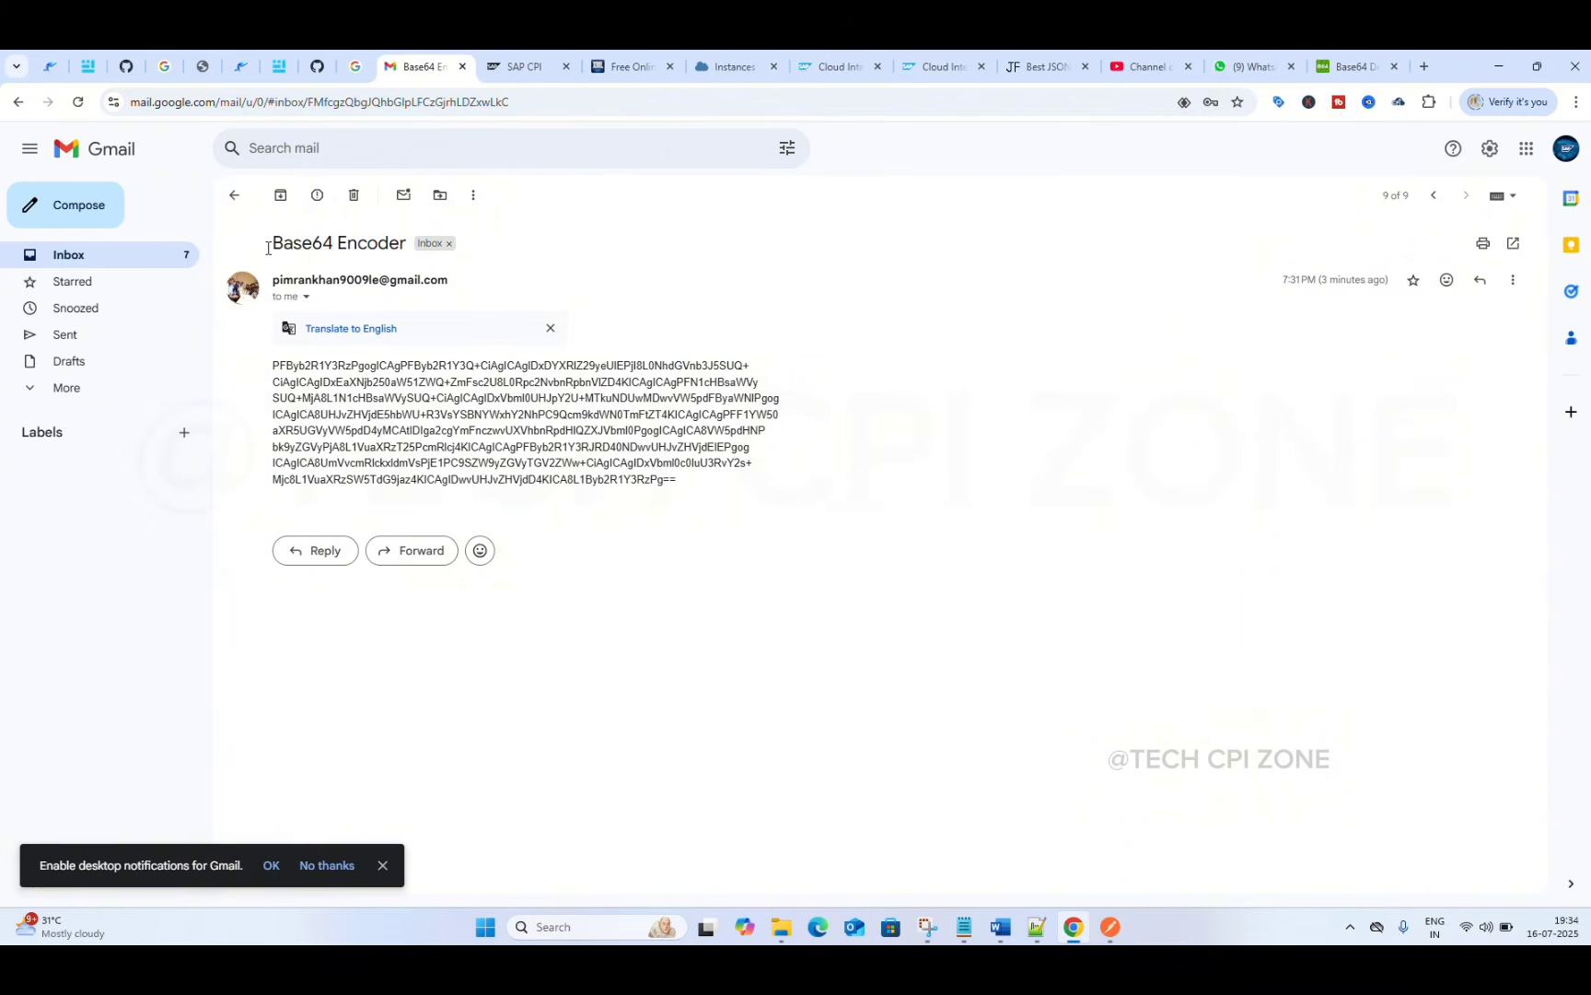
{"action": "left_click", "coordinate": [234, 195]}
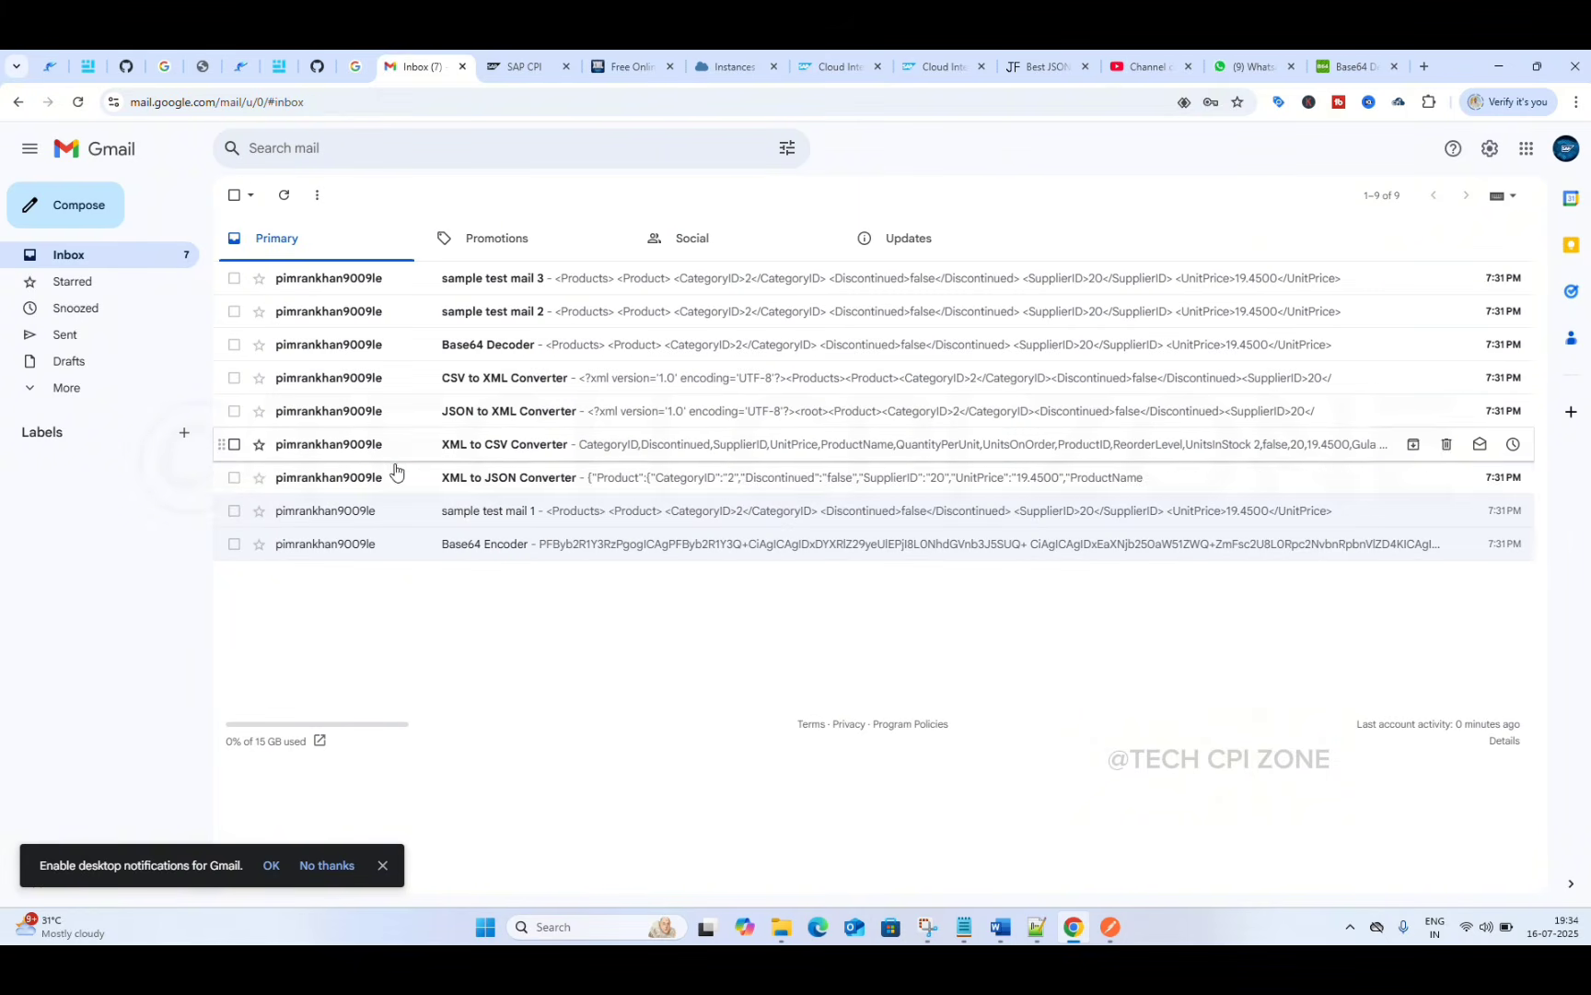
{"action": "left_click", "coordinate": [493, 354]}
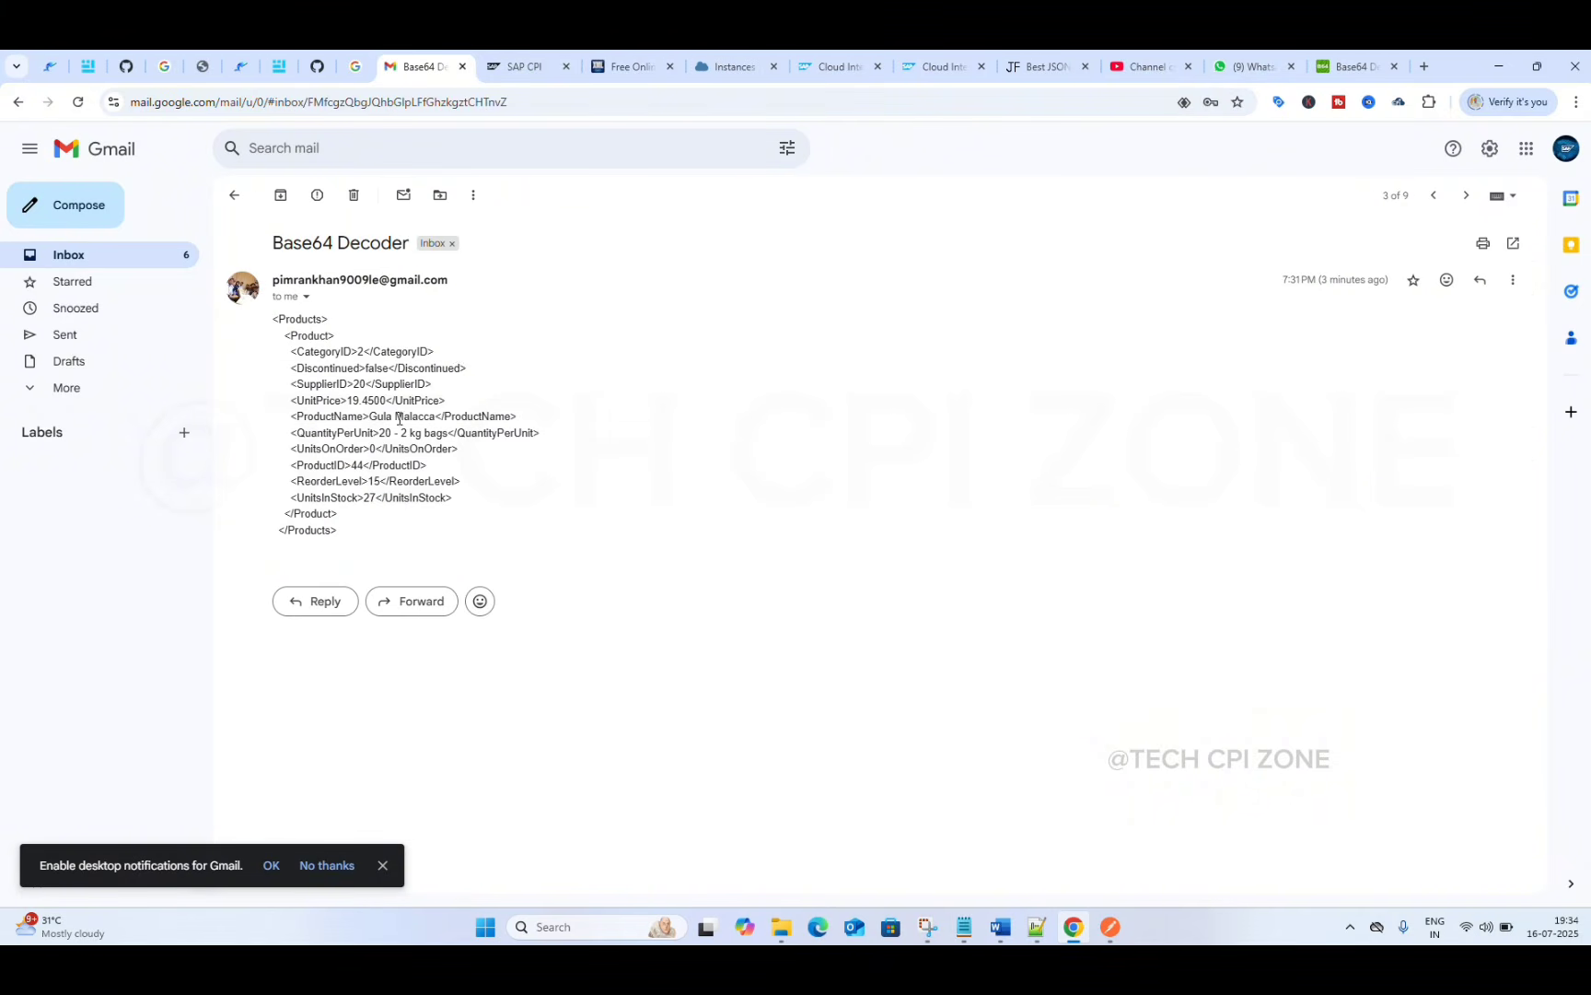
{"action": "left_click_drag", "start_coordinate": [346, 534], "coordinate": [274, 321]}
{"action": "key", "text": "ctrl+c"}
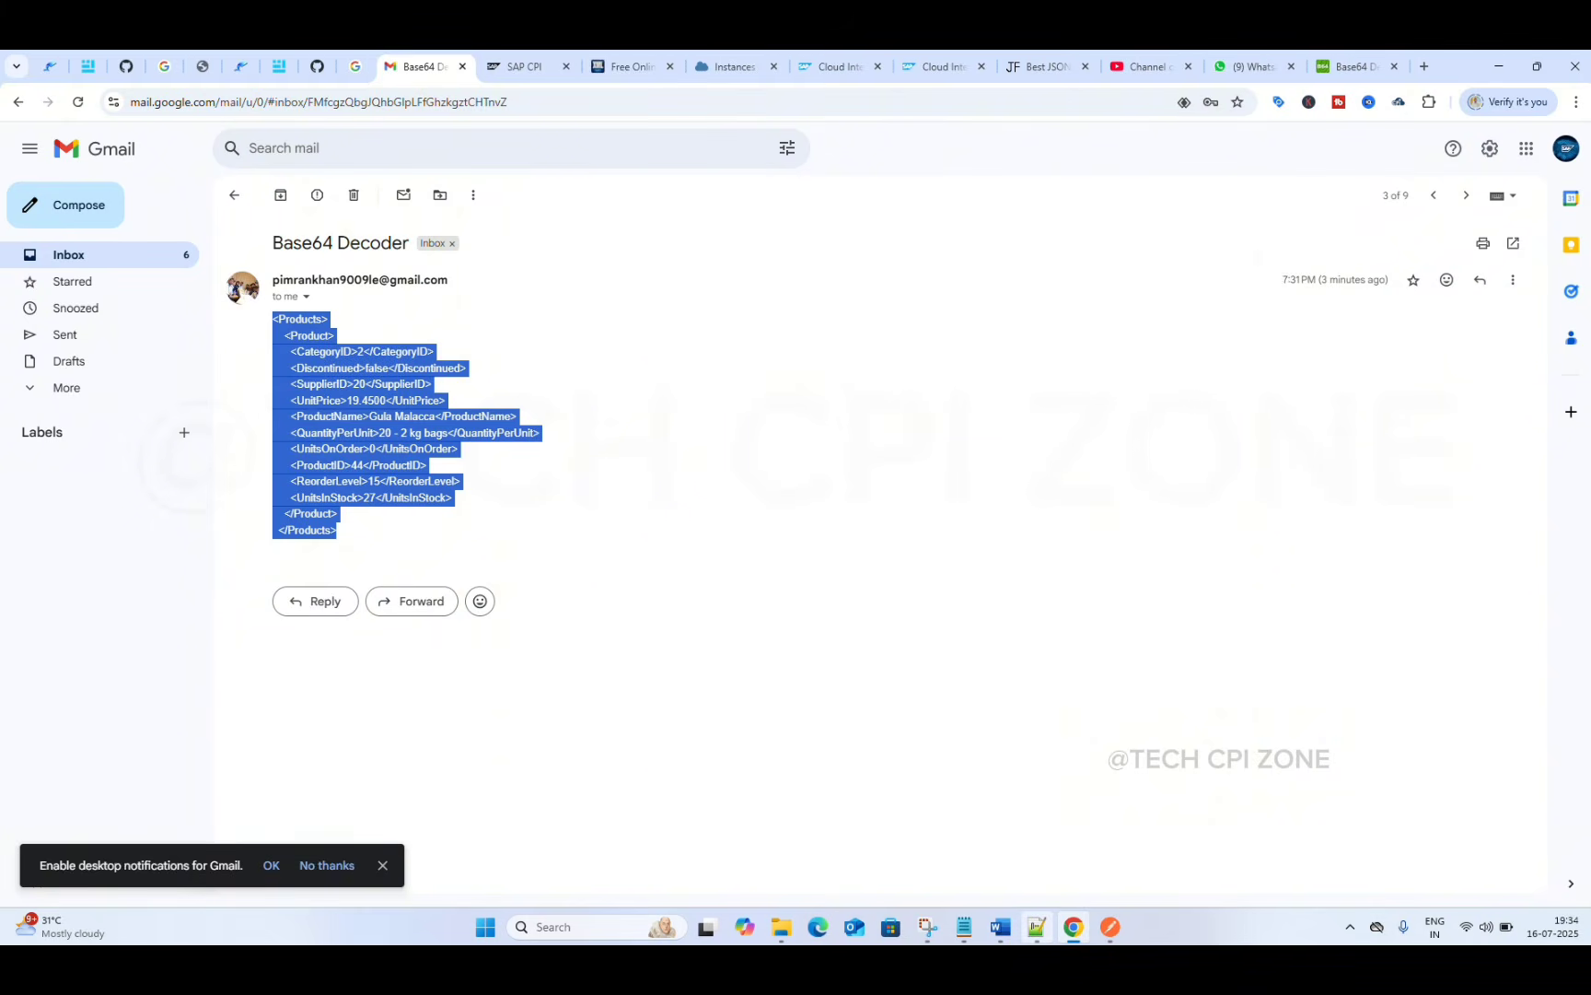
- Paste the Base64 Decoder mail's XML into Notepad++ below the last Products block, separated by blank lines, and return to Gmail
{"action": "left_click", "coordinate": [1037, 927]}
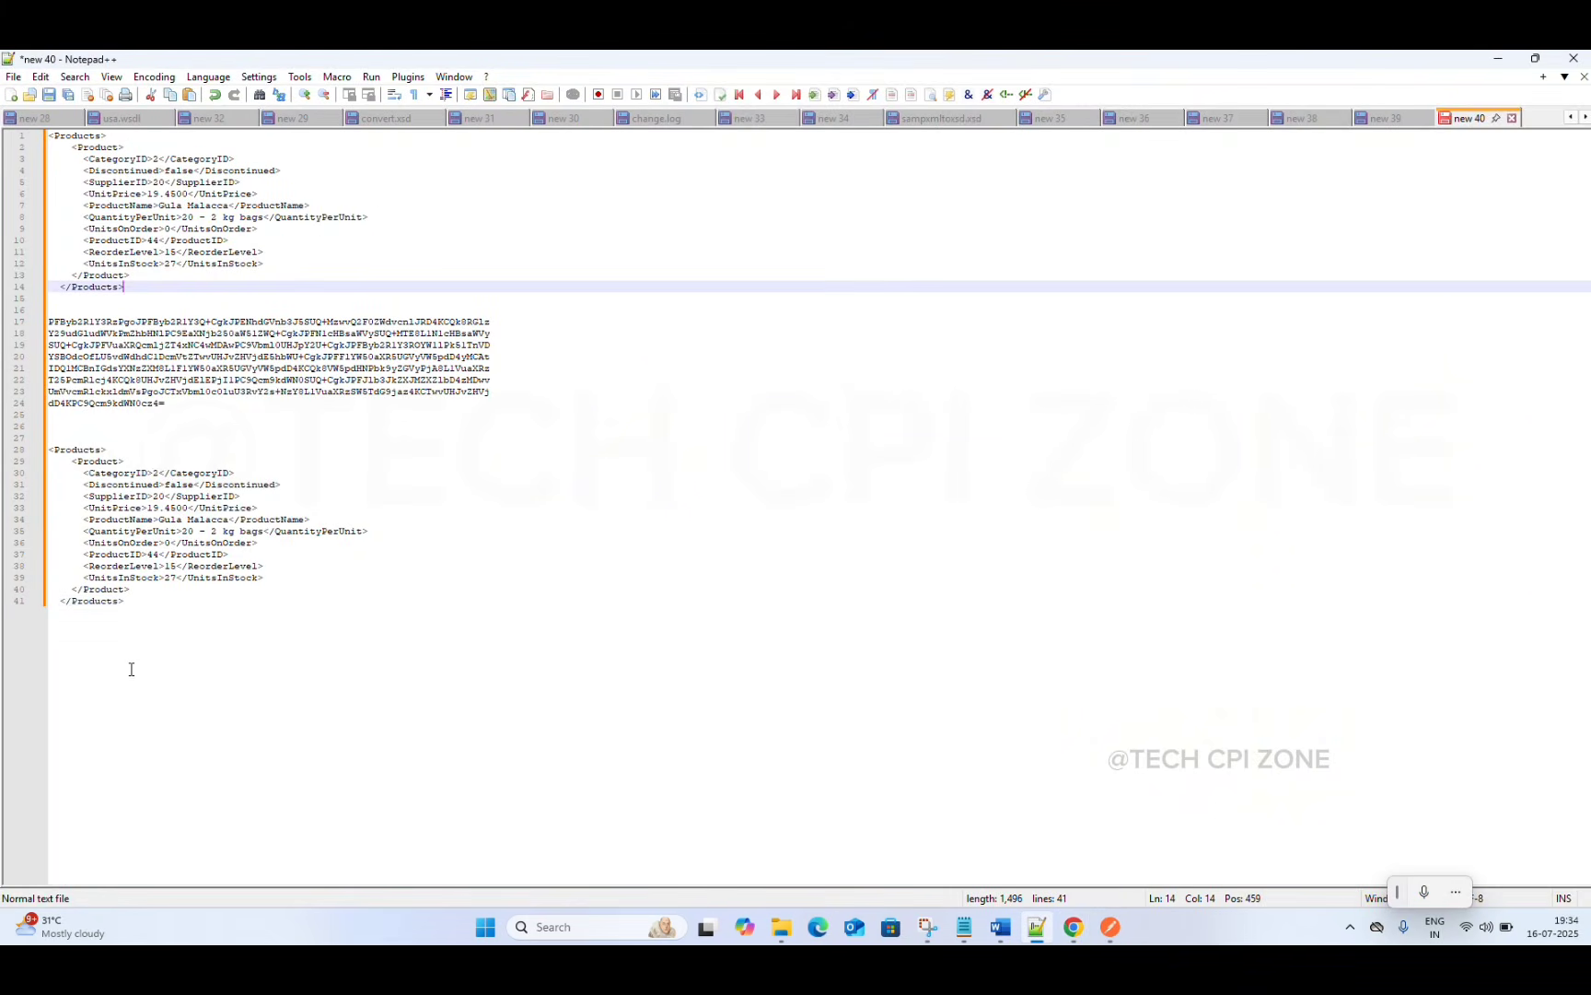
{"action": "left_click", "coordinate": [131, 669]}
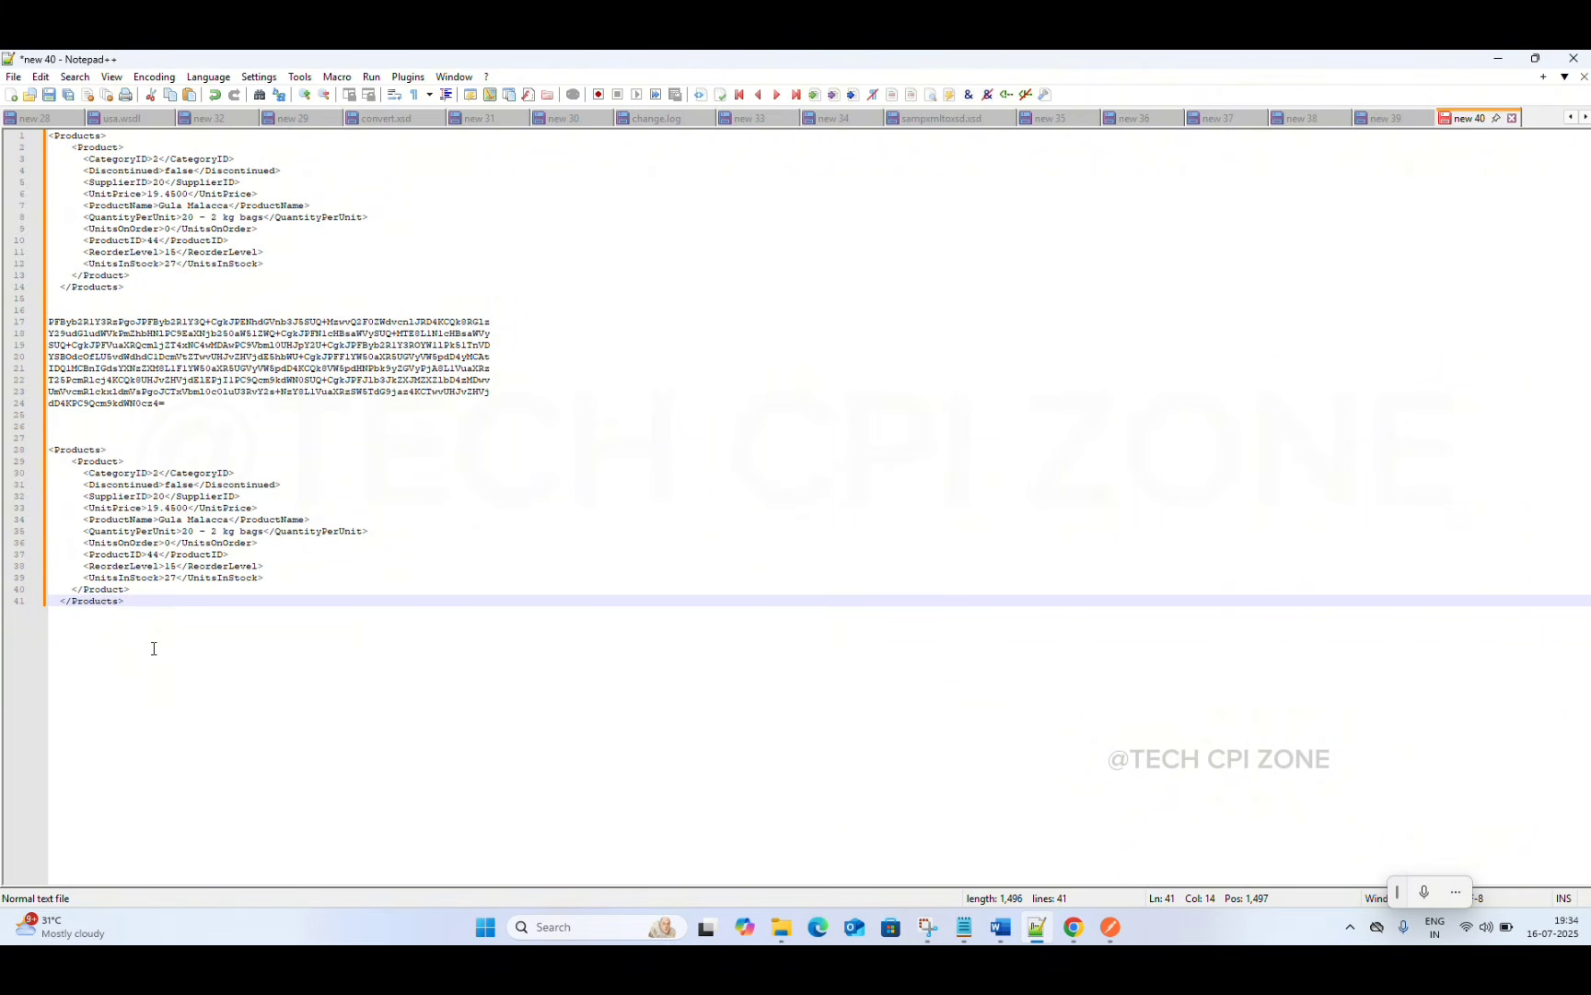
{"action": "key", "text": "Return"}
{"action": "key", "text": "Return"}
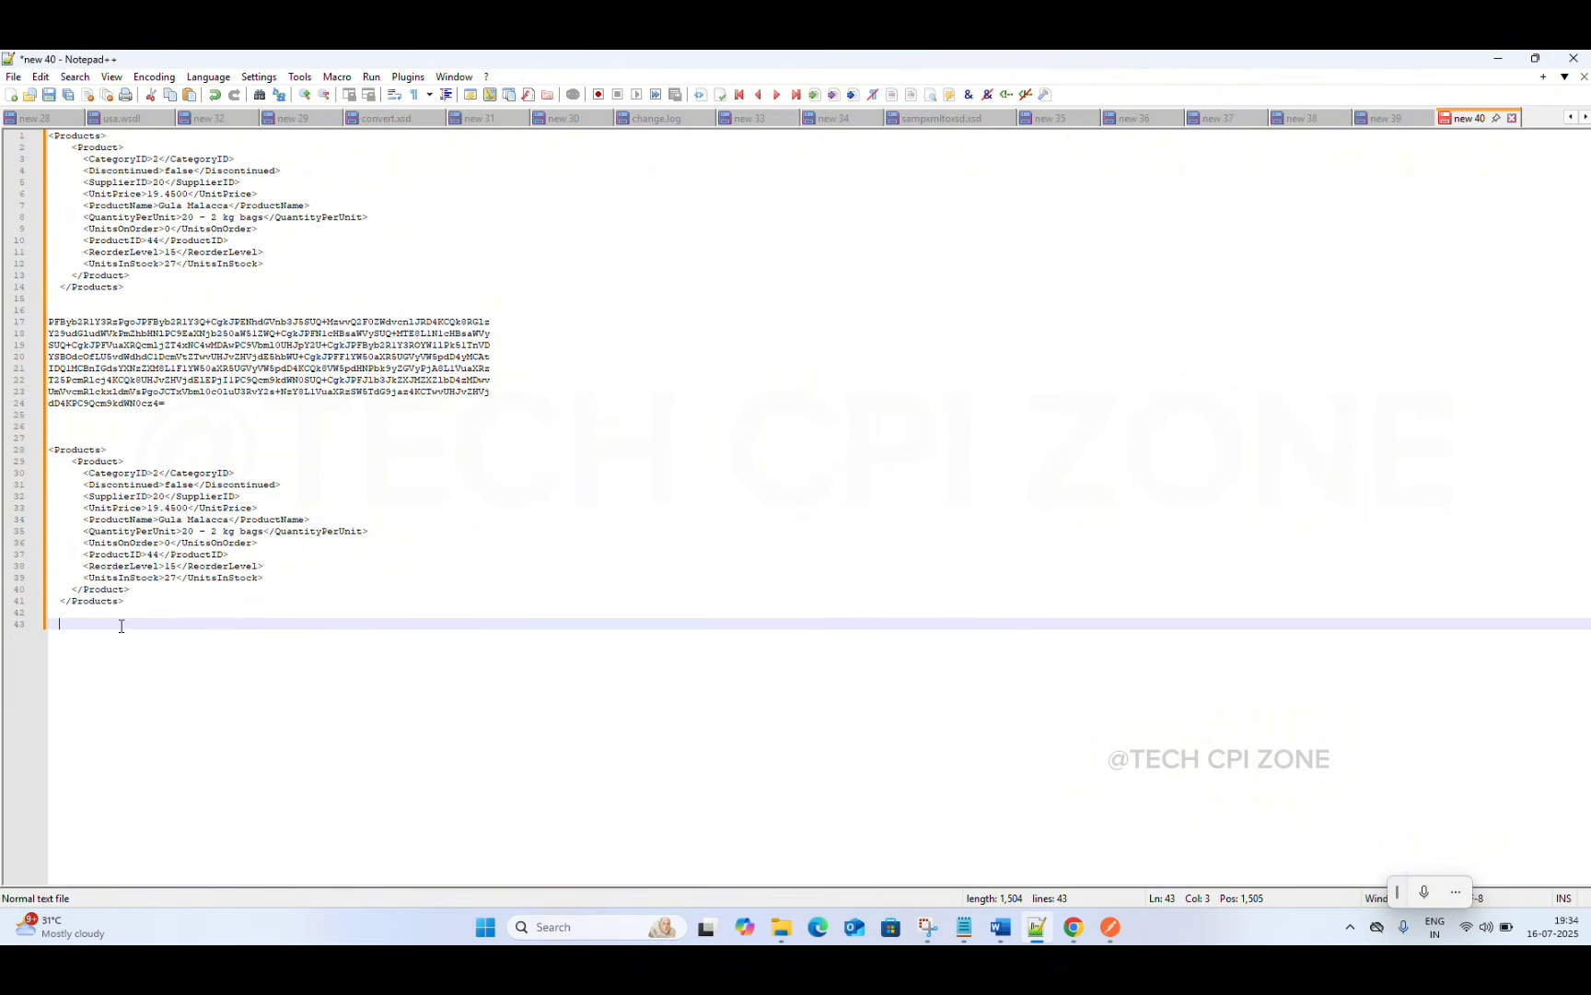
{"action": "key", "text": "Return"}
{"action": "key", "text": "Return"}
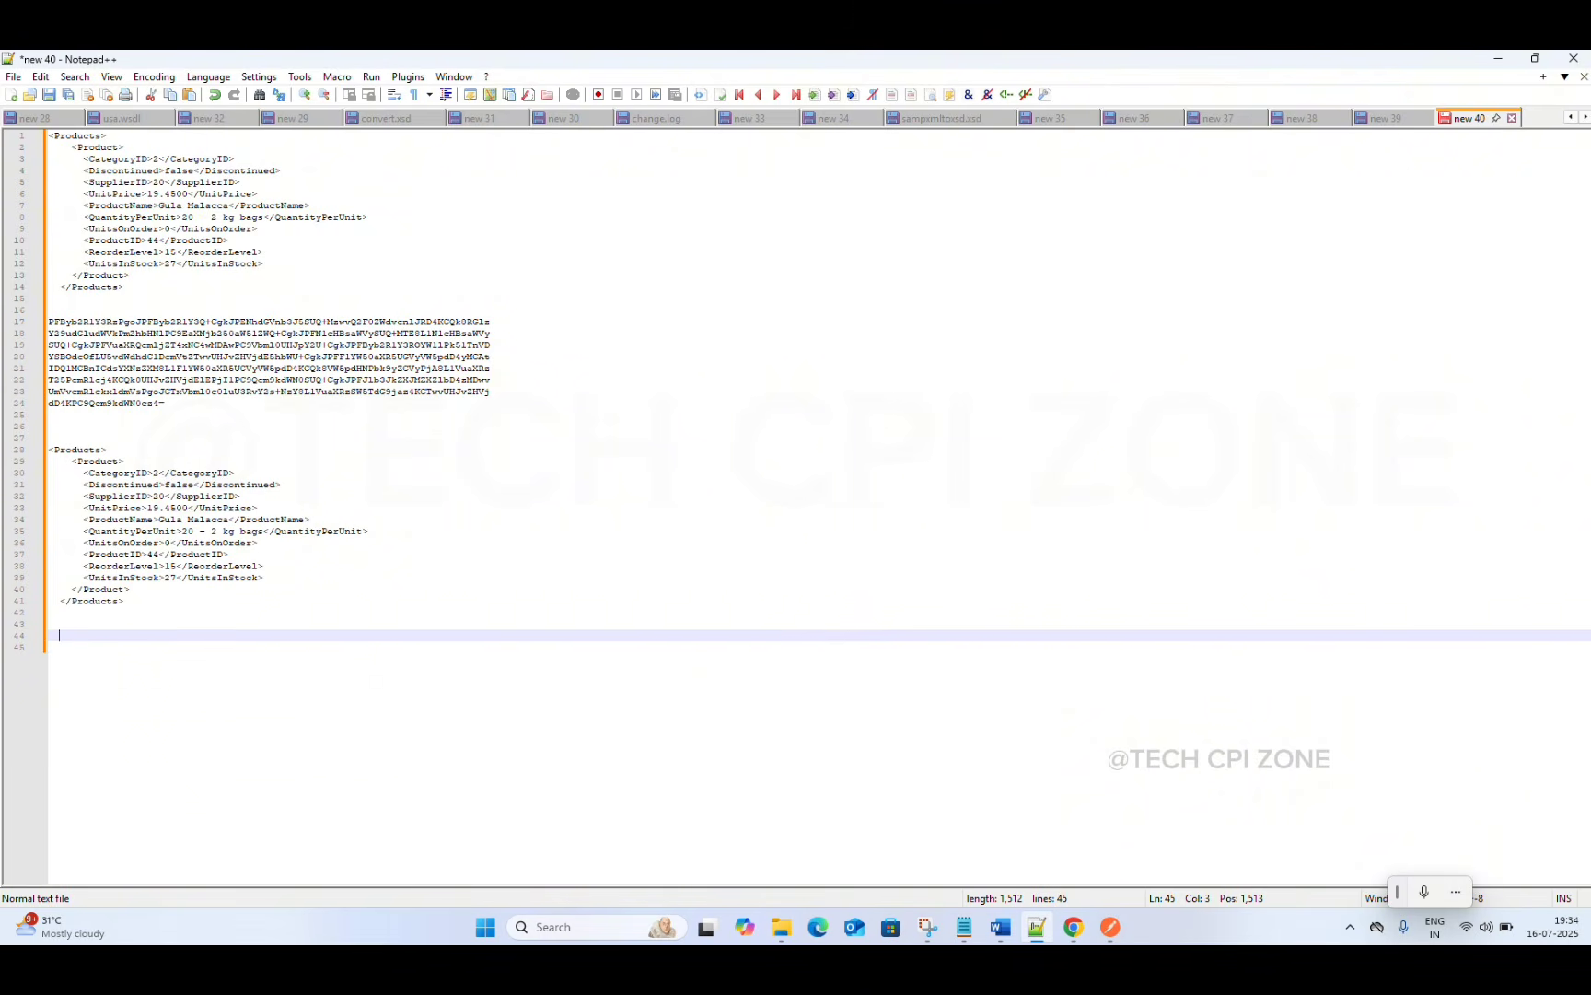
{"action": "key", "text": "ctrl+v"}
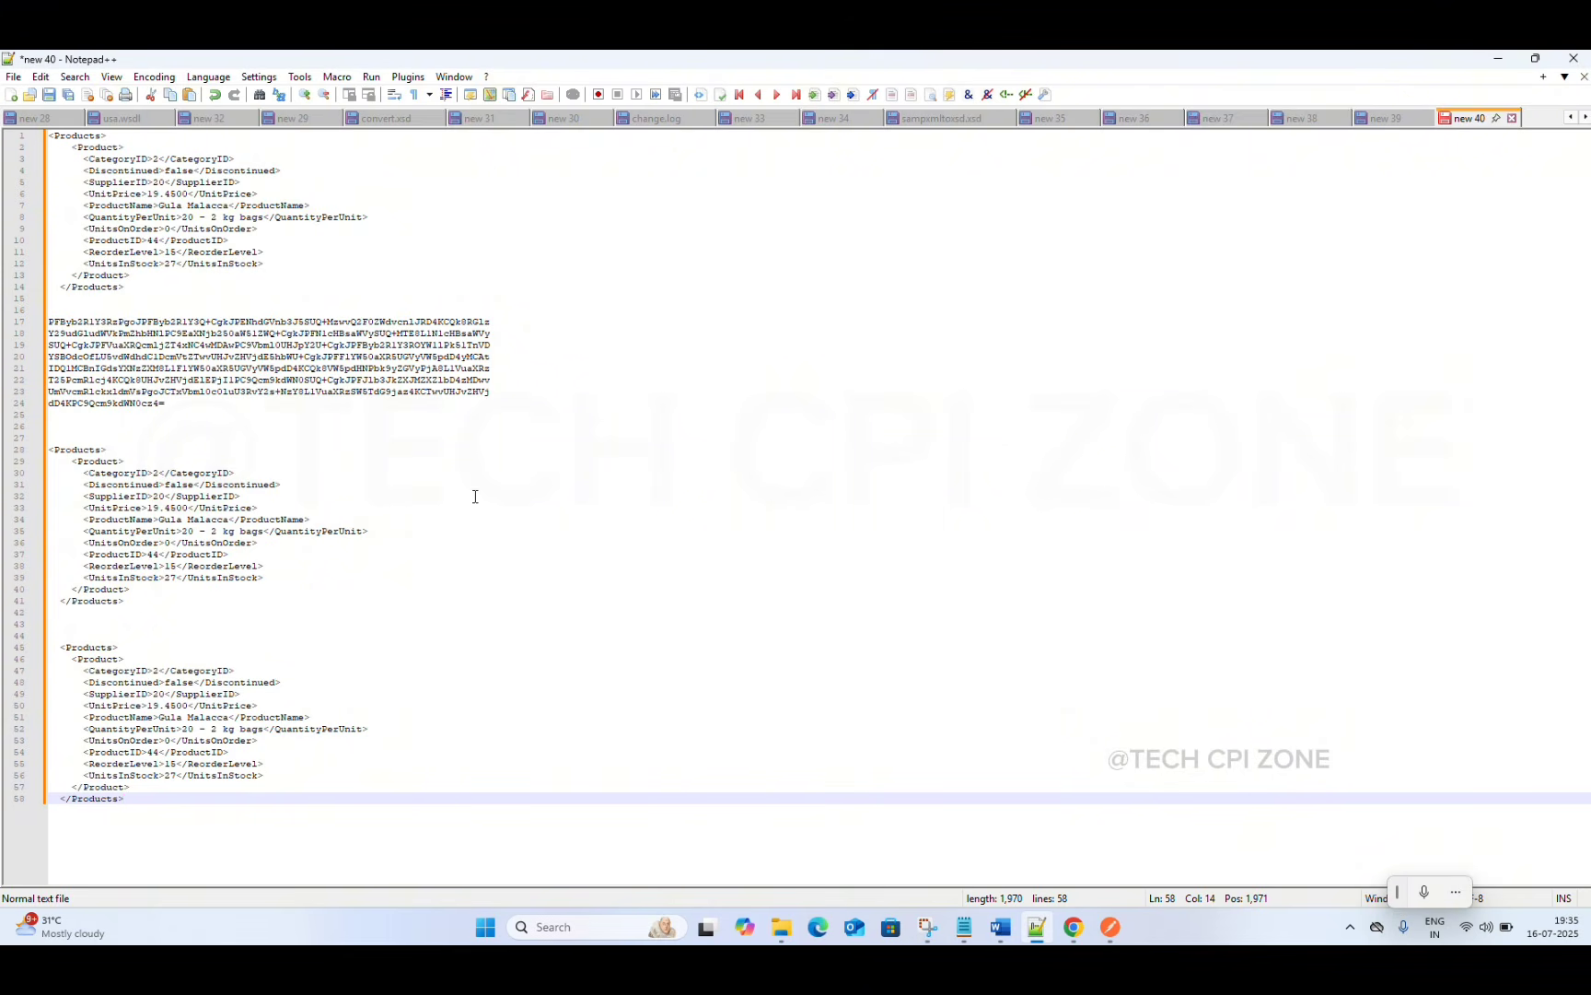
{"action": "left_click", "coordinate": [1497, 57]}
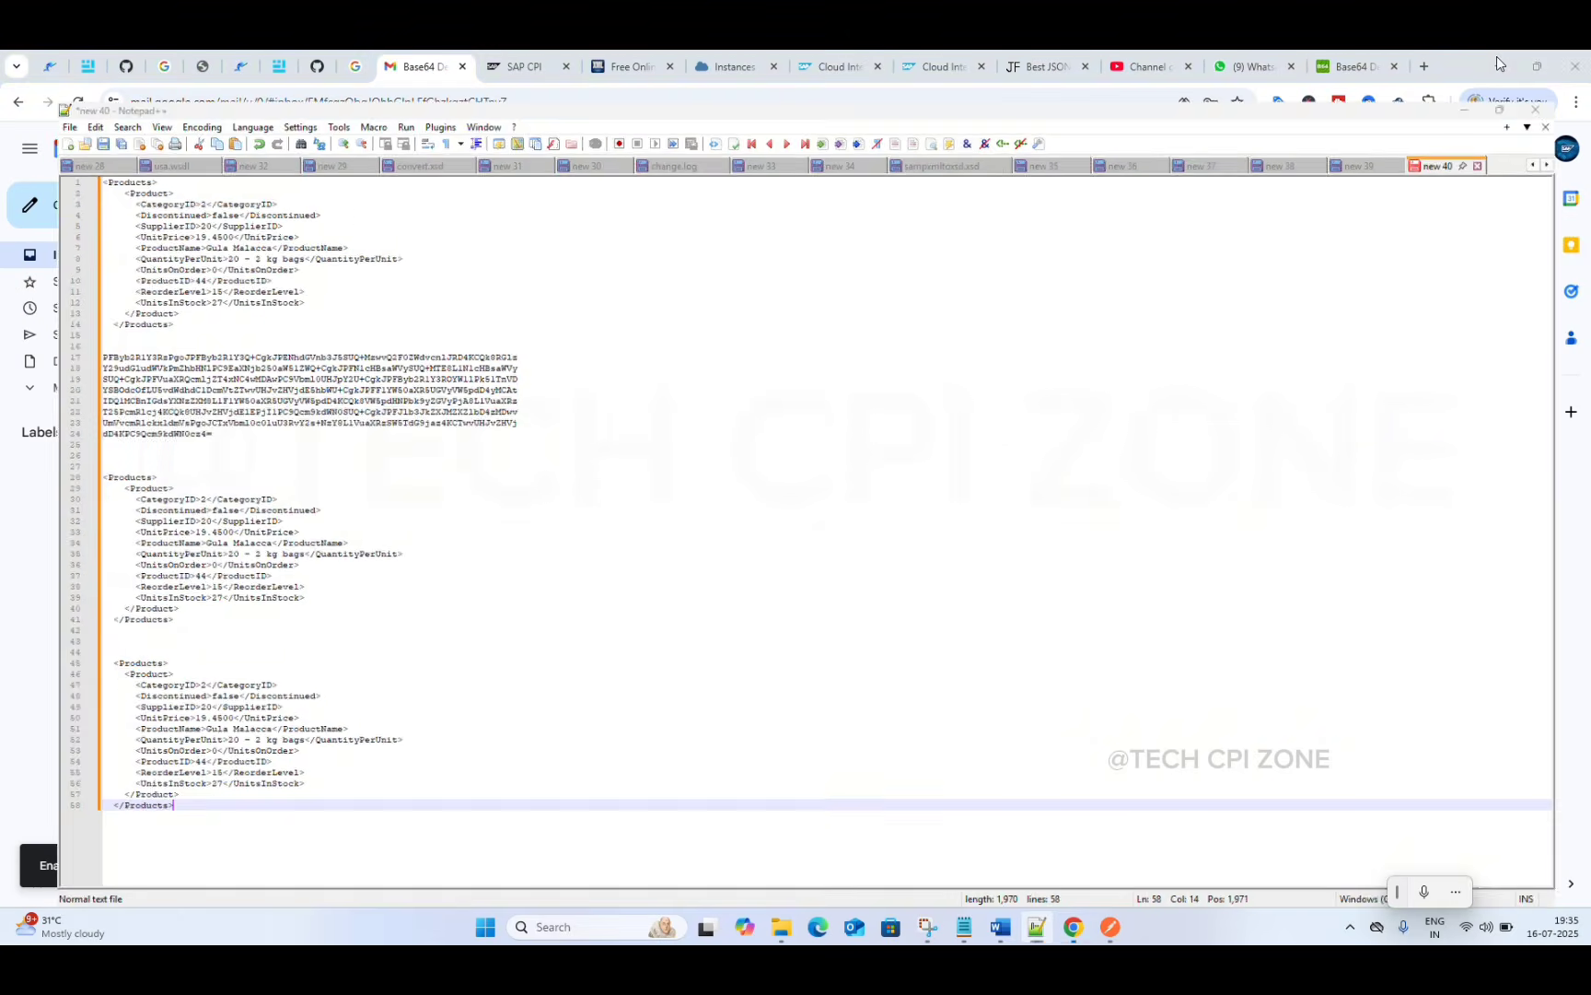
{"action": "left_click", "coordinate": [833, 322]}
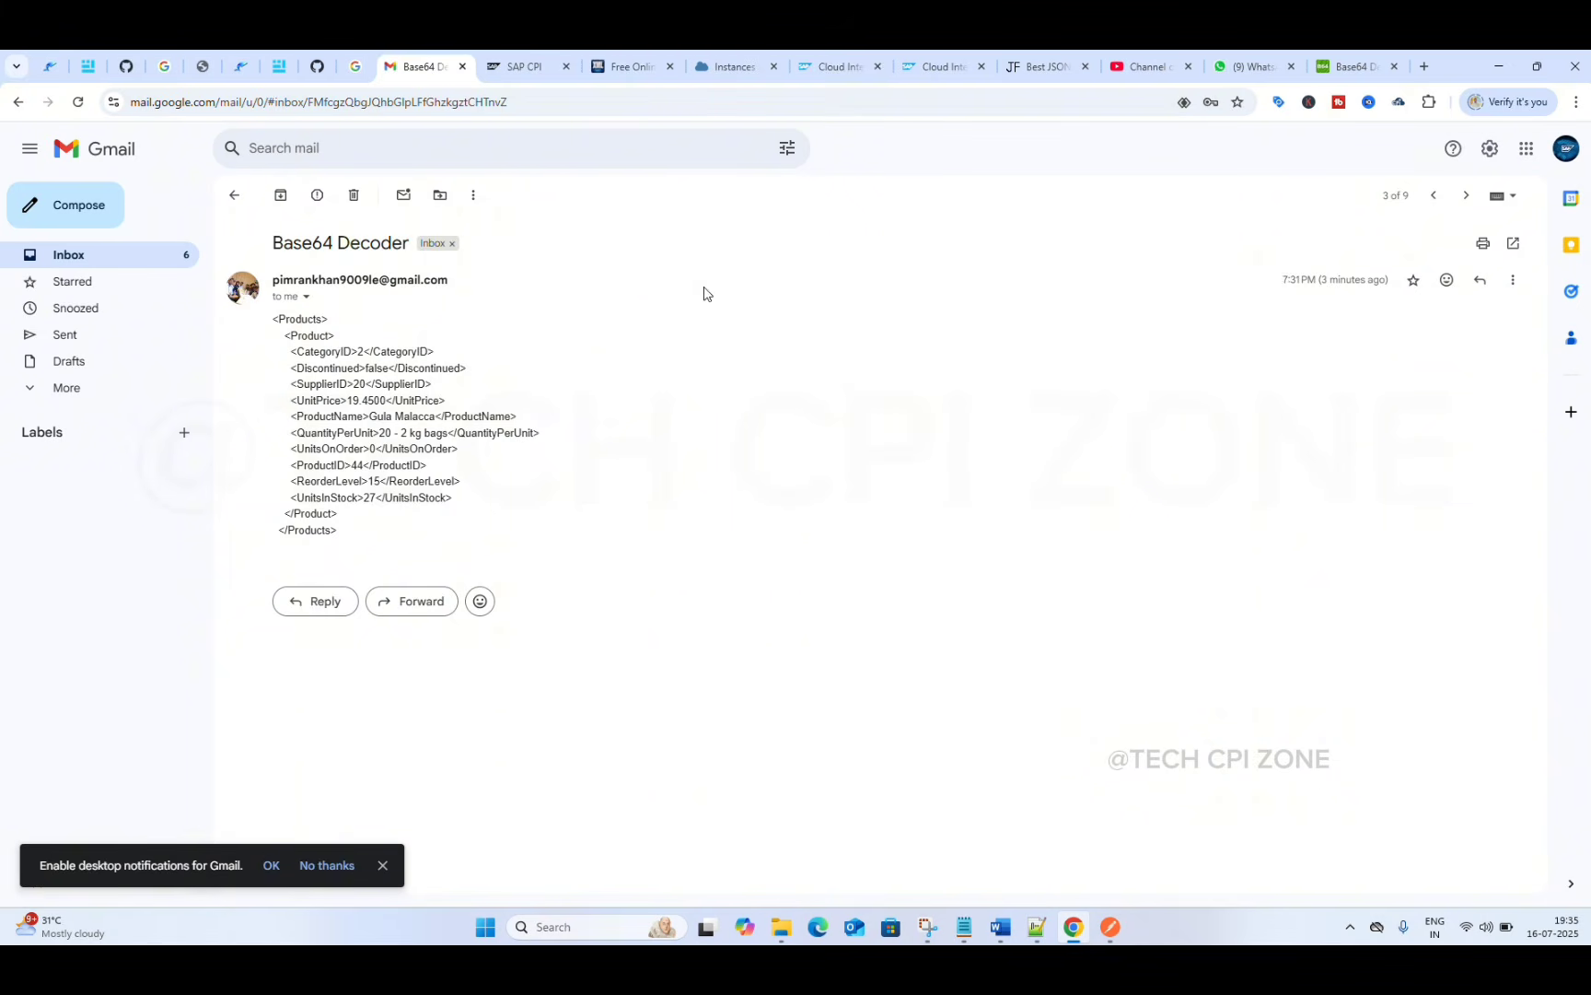
- Open the XML to JSON Converter mail to review its JSON body, and return to the inbox
{"action": "left_click", "coordinate": [231, 196]}
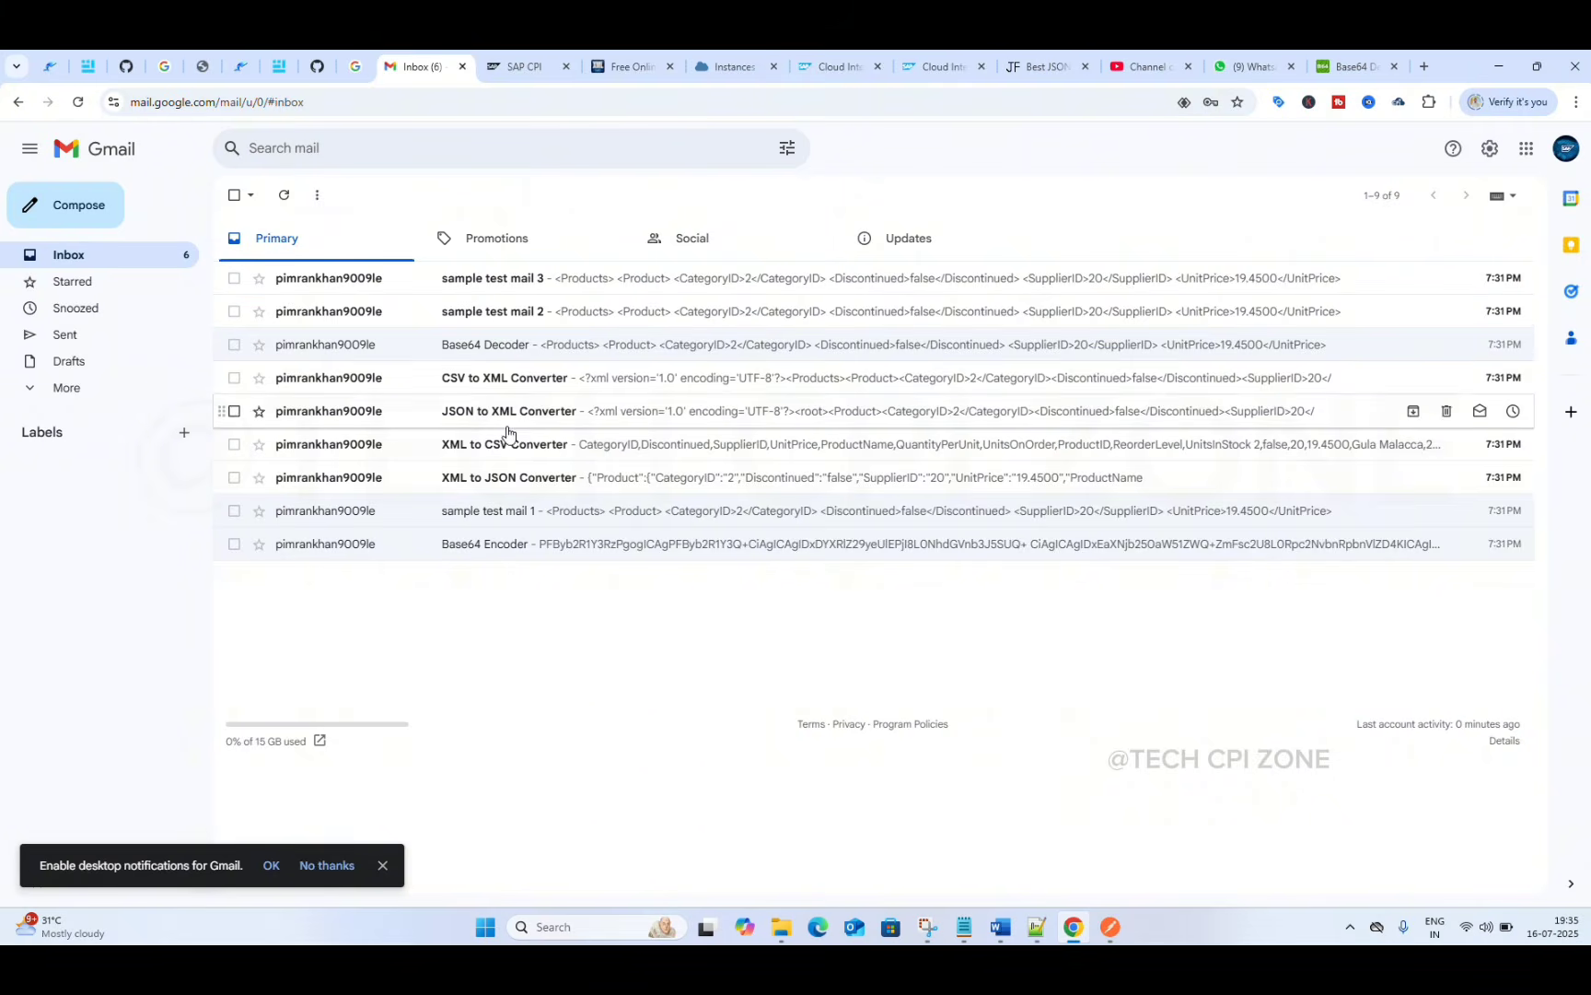
{"action": "left_click", "coordinate": [505, 474]}
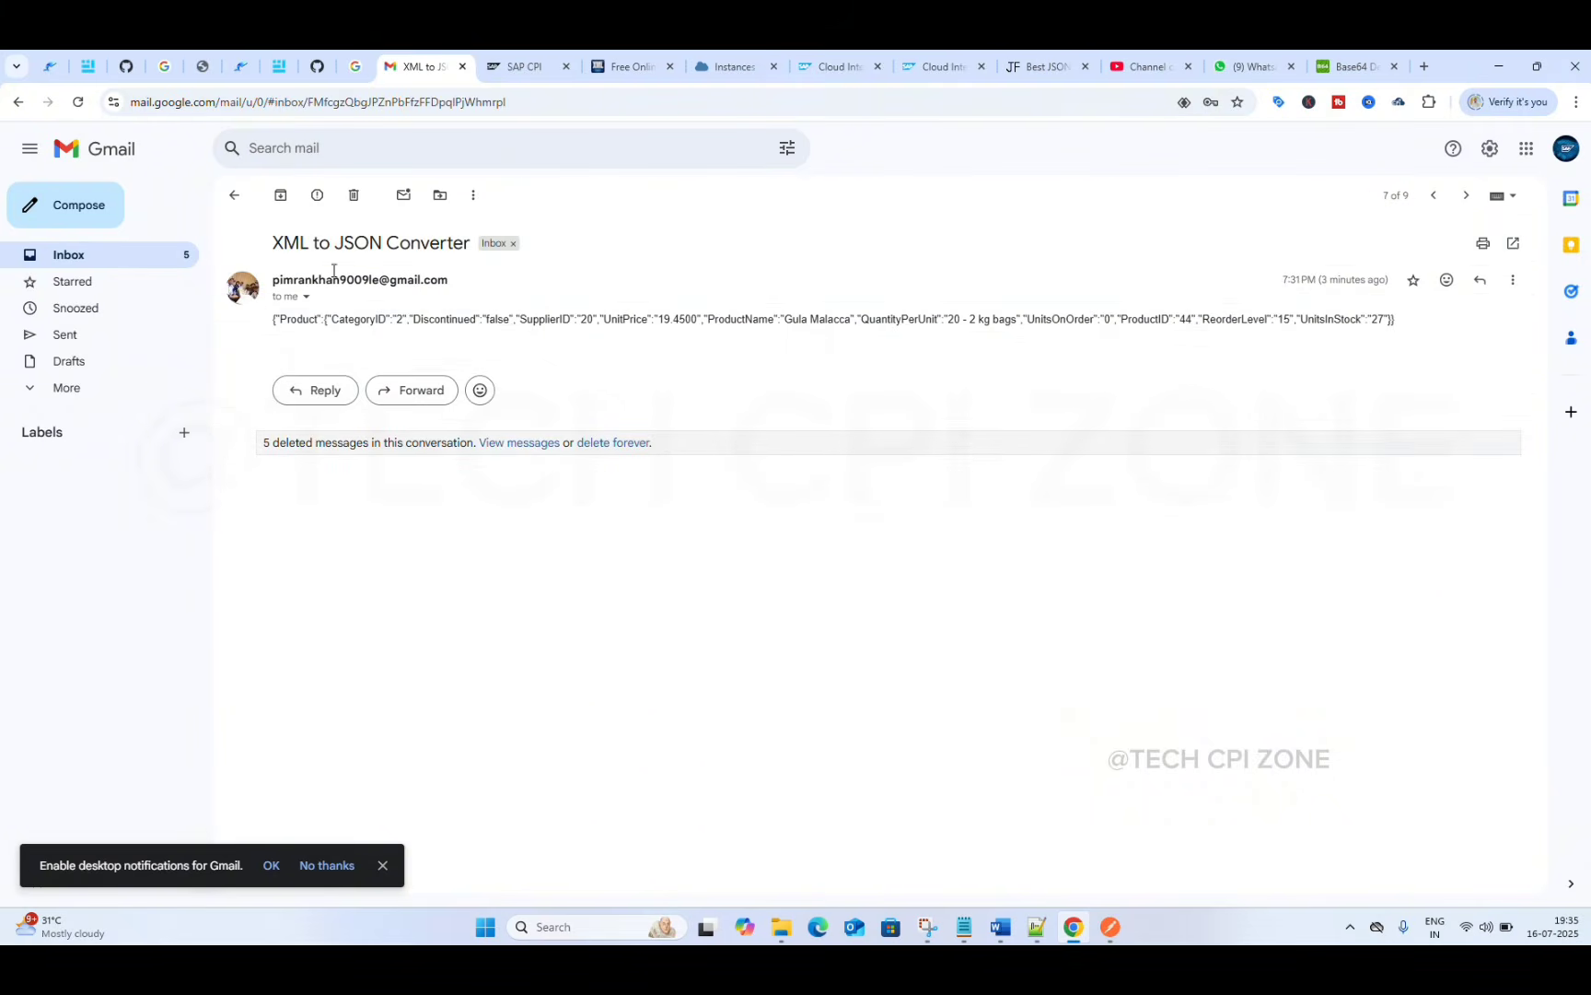
{"action": "left_click", "coordinate": [236, 198]}
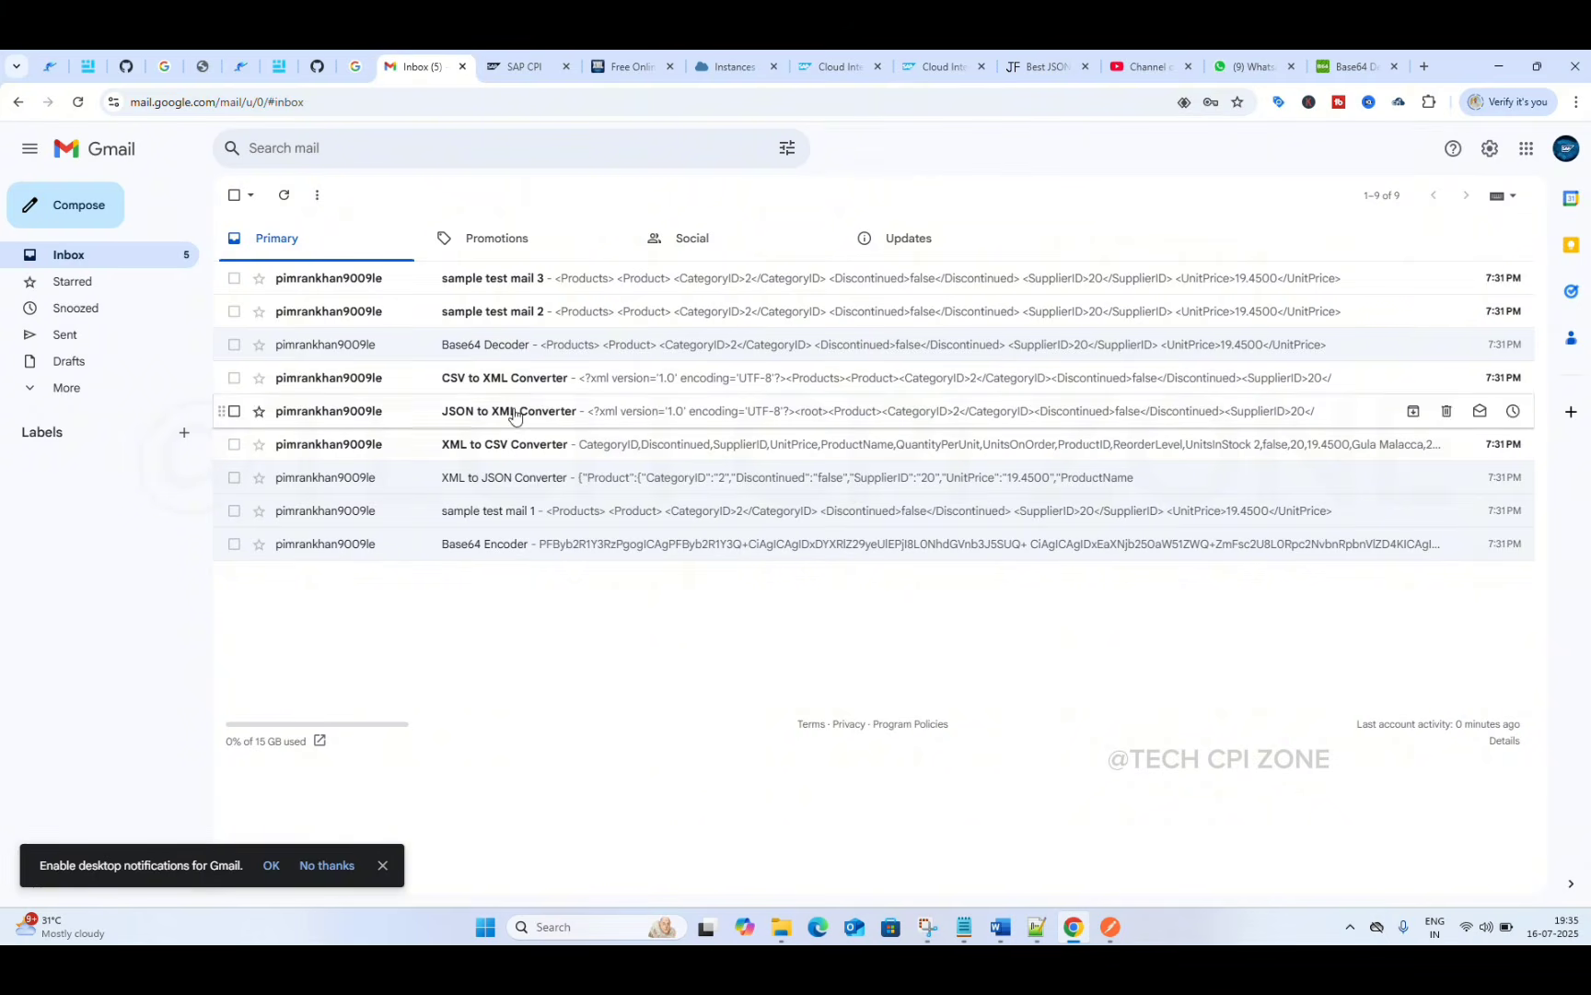